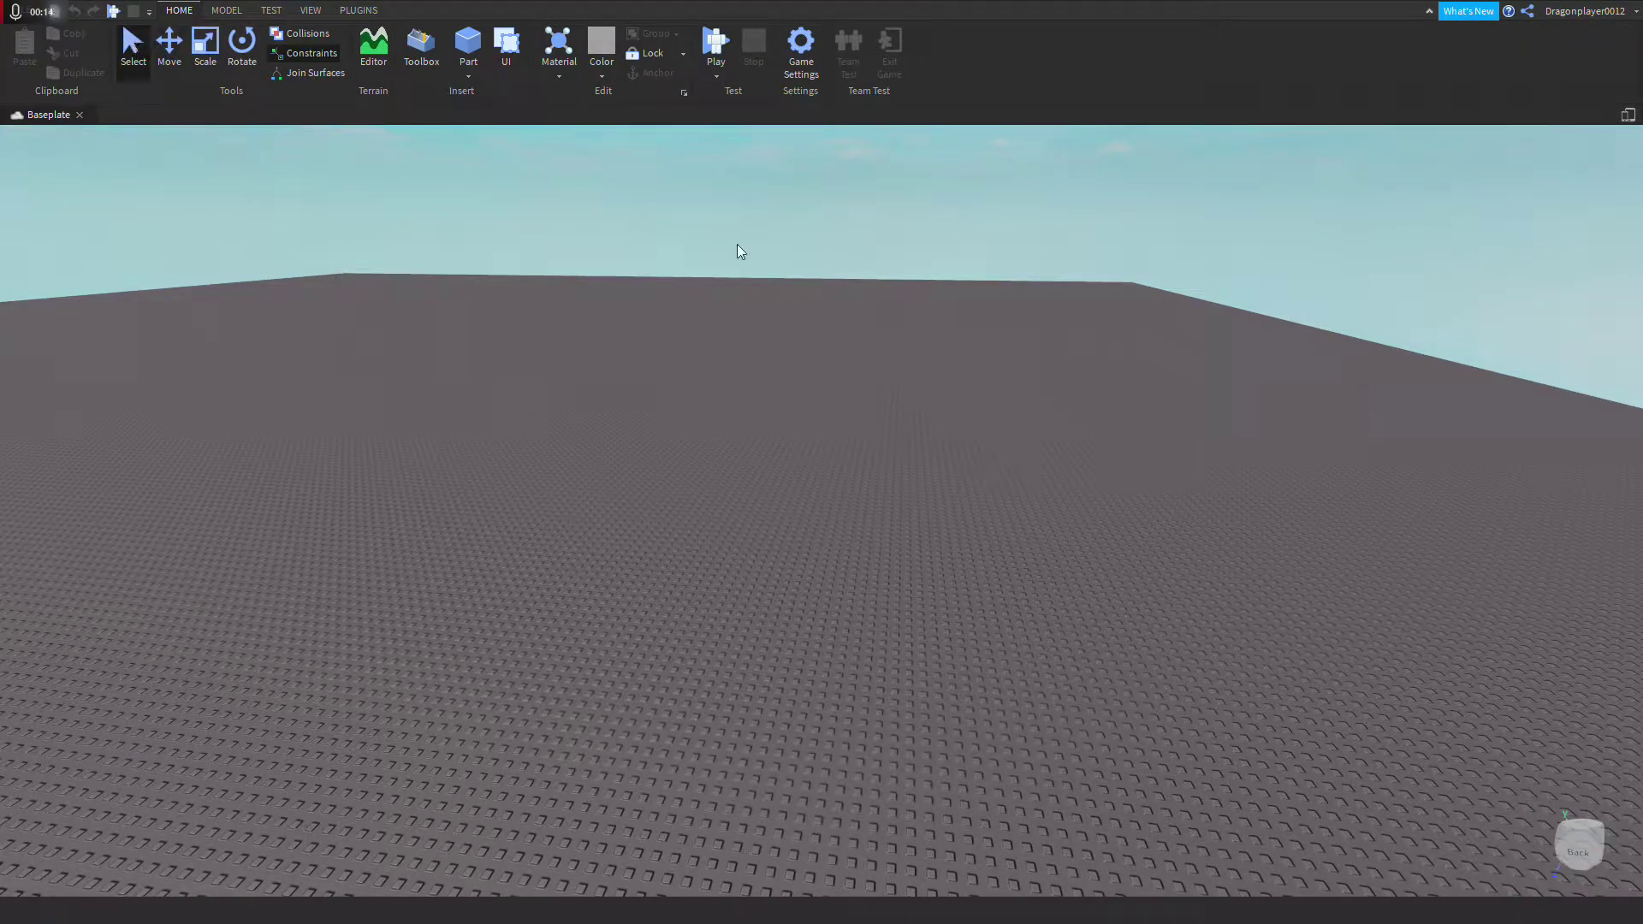
# Step: Try the Move tool, then activate the Scale tool for resizing objects
pyautogui.scroll(-2, 680, 408)
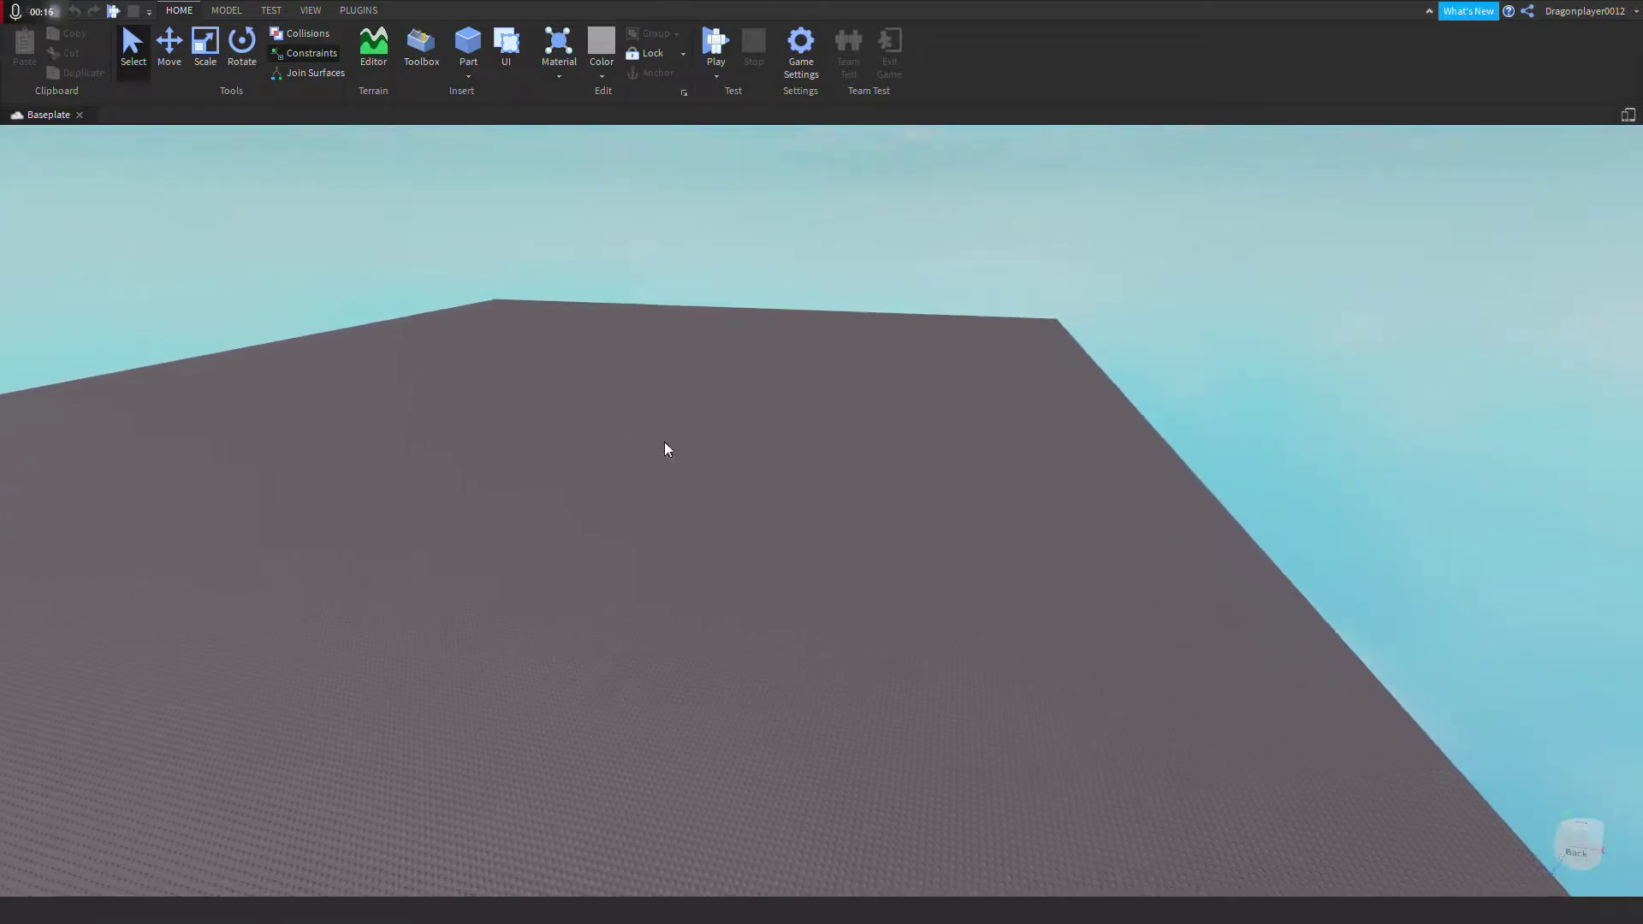
pyautogui.click(173, 53)
pyautogui.moveTo(676, 381); pyautogui.dragTo(484, 438, button='right')
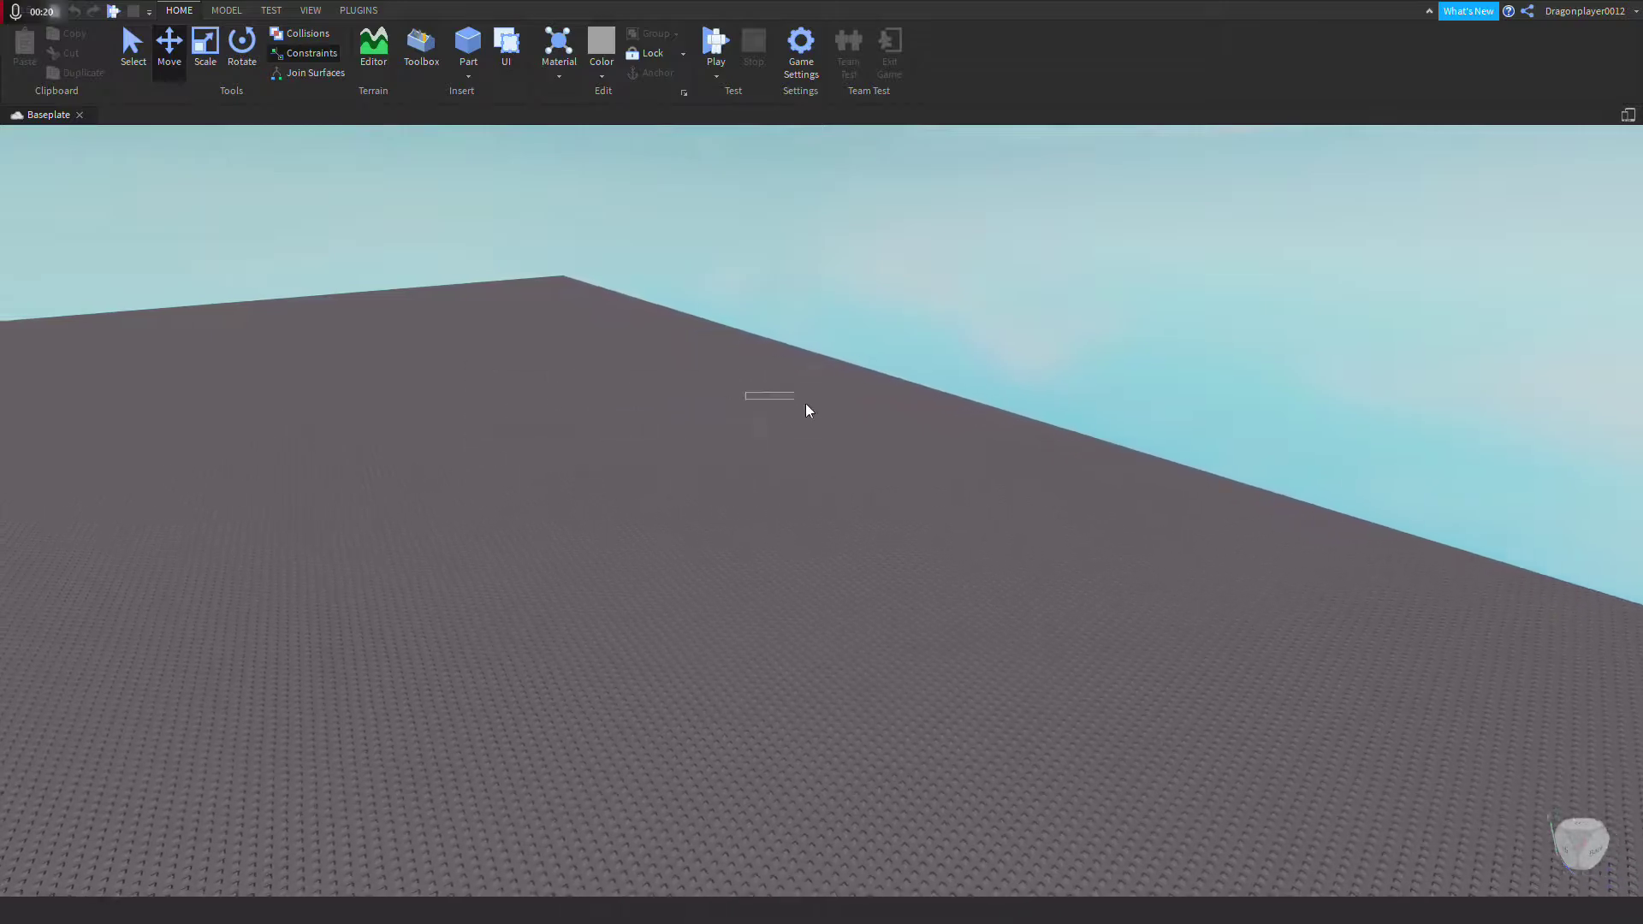
pyautogui.click(206, 47)
pyautogui.moveTo(556, 256); pyautogui.dragTo(713, 413, button='right')
pyautogui.scroll(-8, 714, 418)
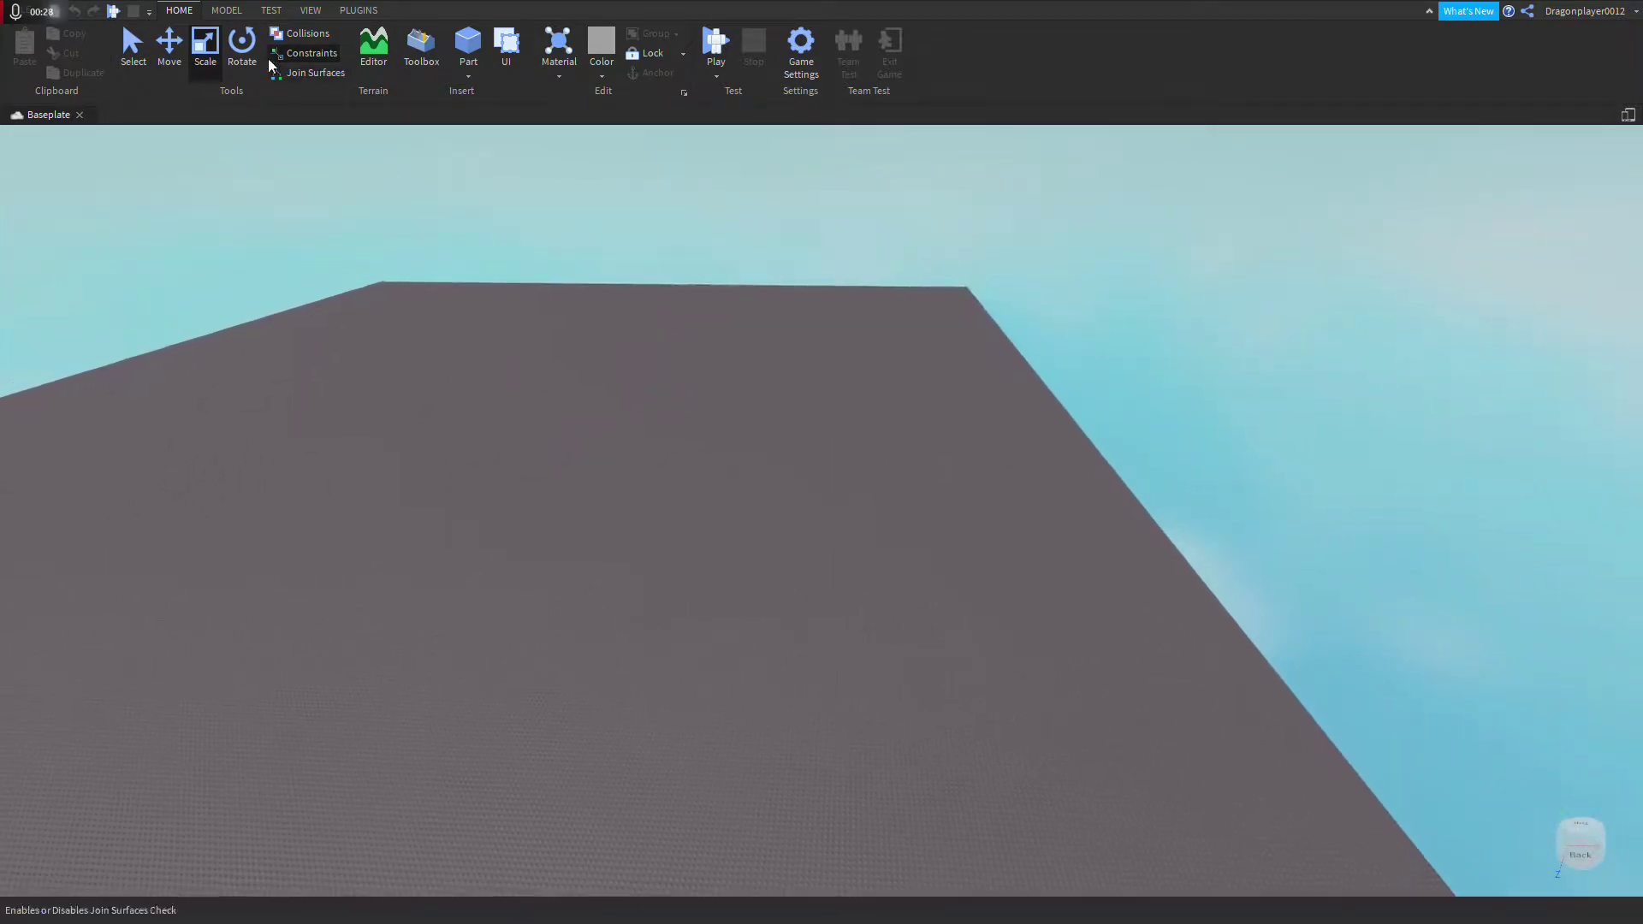
# Step: Show the Explorer and expand Workspace to list the objects it contains
pyautogui.click(272, 11)
pyautogui.click(311, 10)
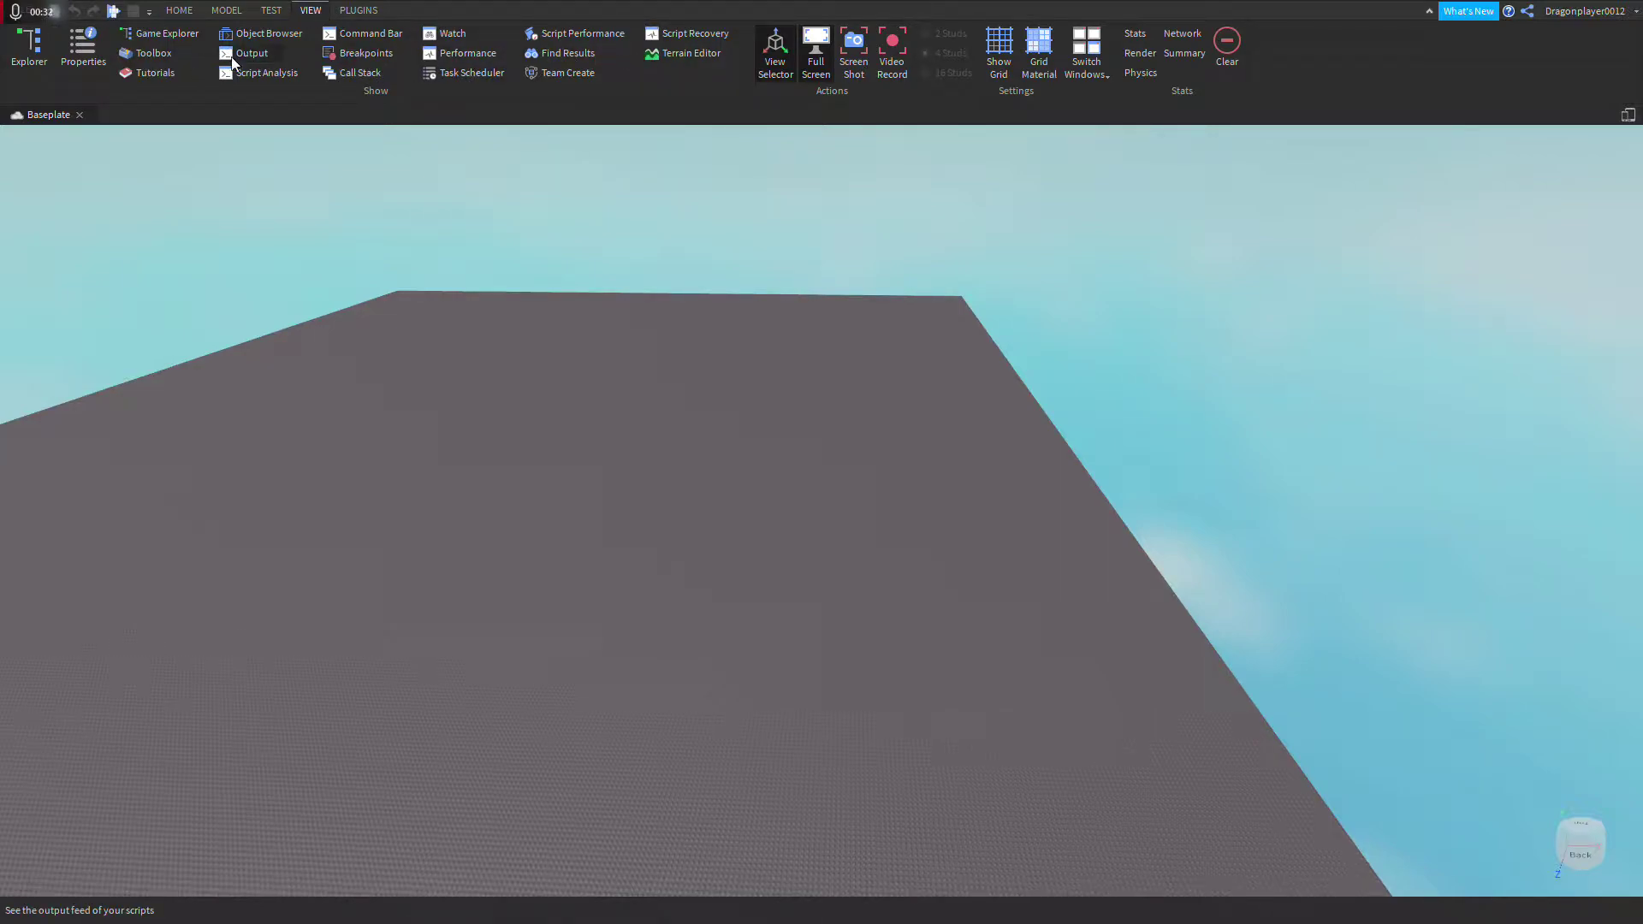
pyautogui.click(34, 47)
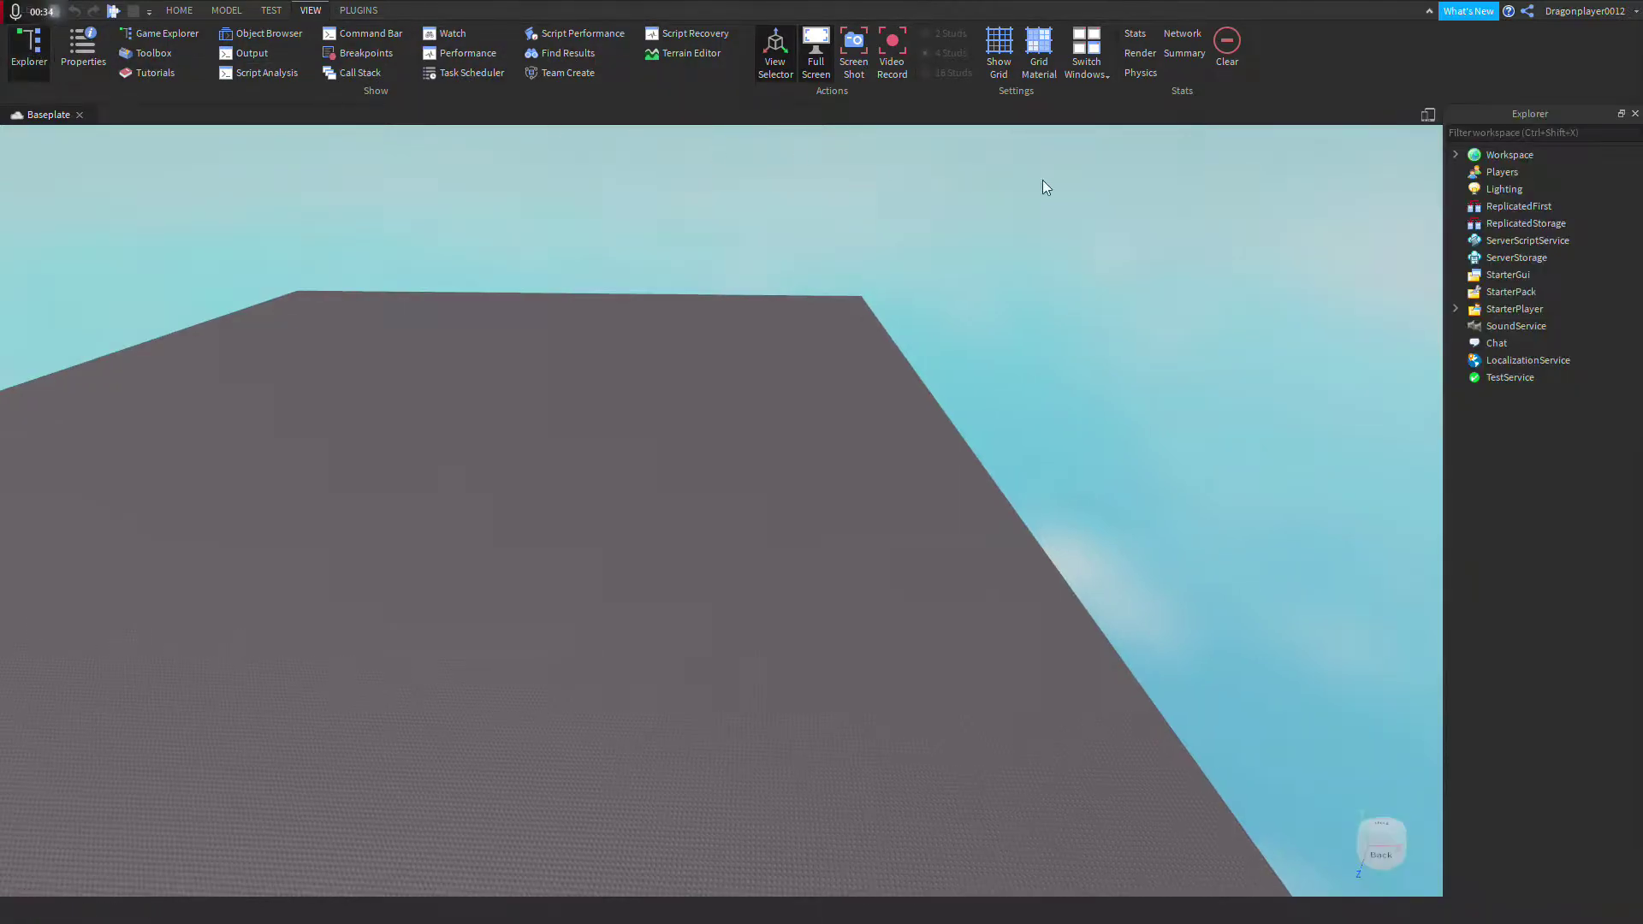
pyautogui.click(1454, 154)
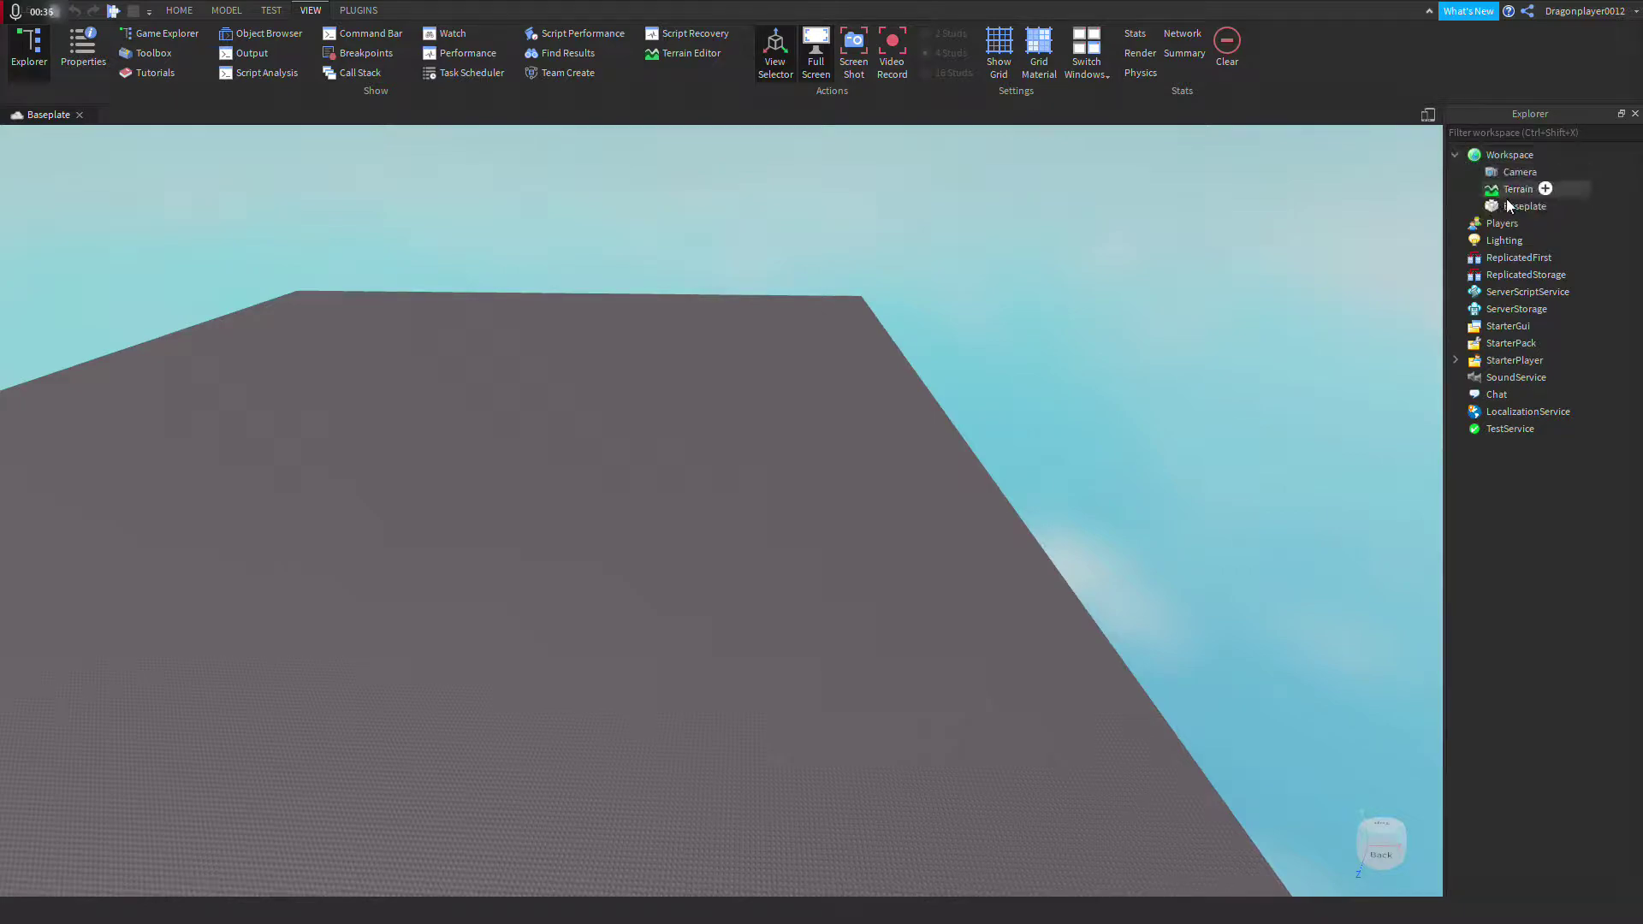
# Step: Select the Baseplate in Workspace and resize it with the Scale handles so that it becomes a much thicker block
pyautogui.scroll(-3, 907, 433)
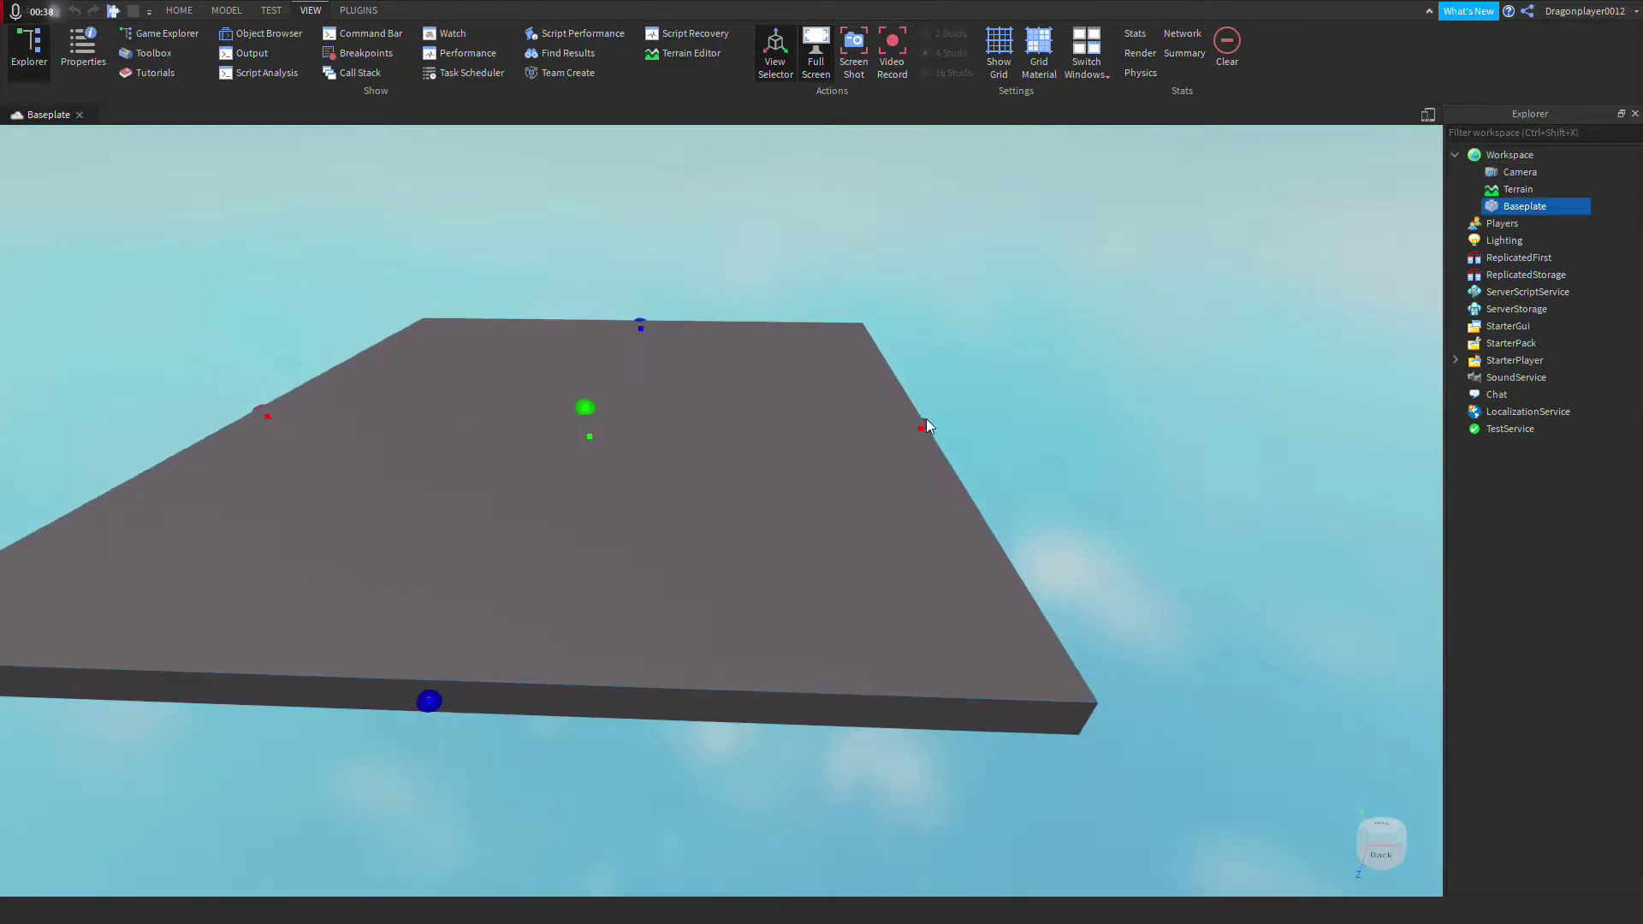
pyautogui.moveTo(922, 420); pyautogui.dragTo(1085, 469)
pyautogui.moveTo(743, 443); pyautogui.dragTo(973, 423)
pyautogui.press('s')
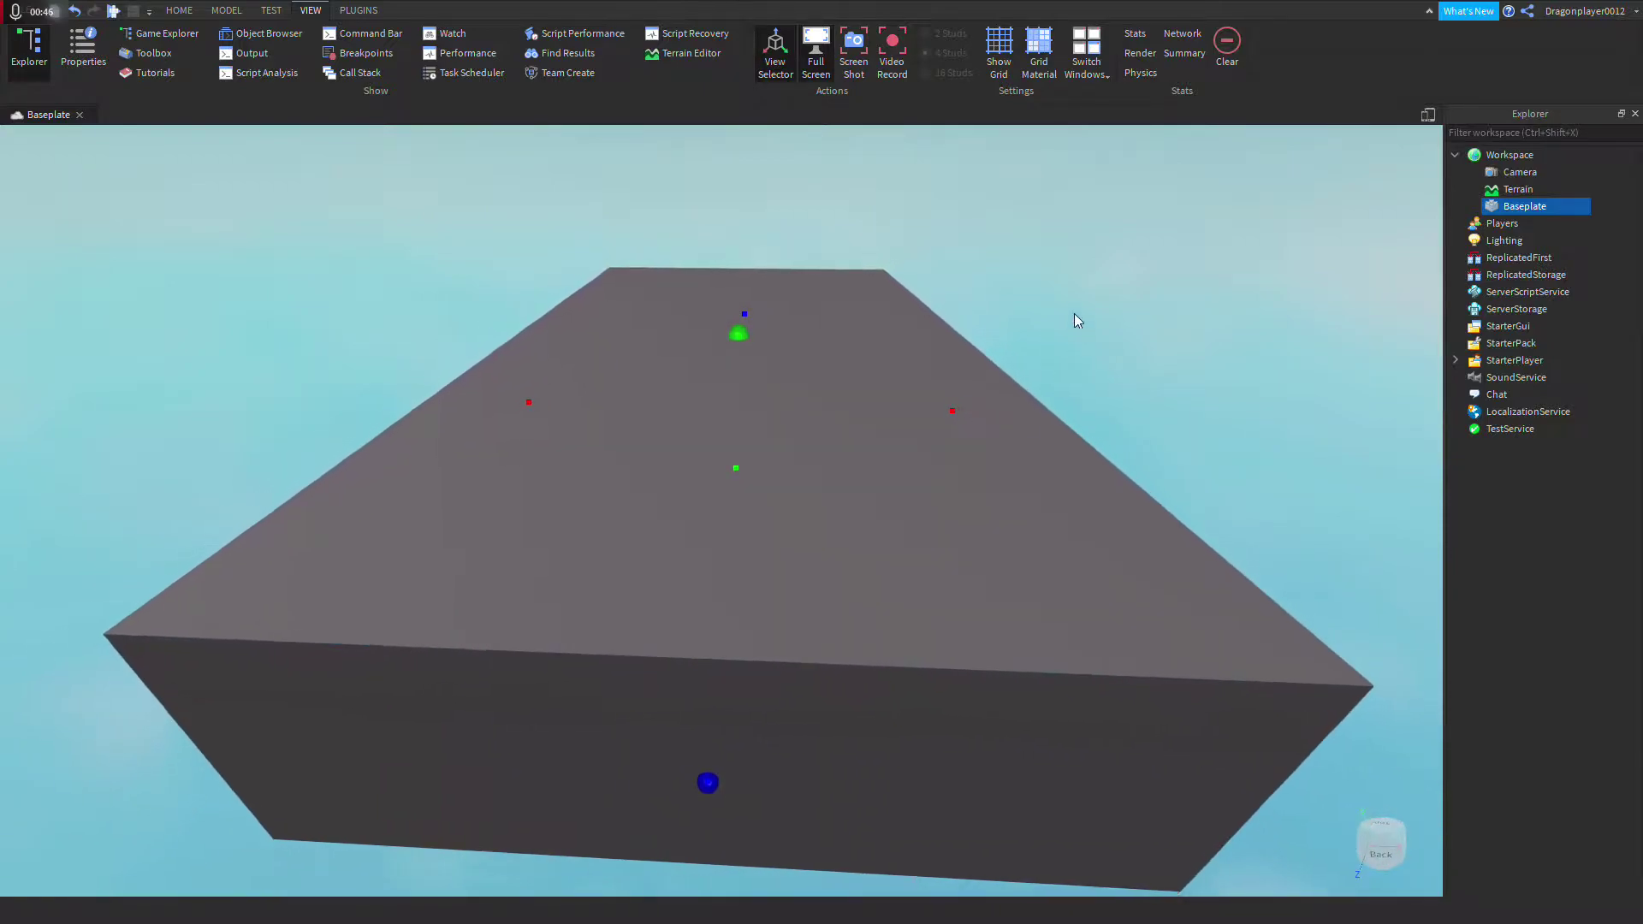
# Step: Close the Explorer and return to the Home tools
pyautogui.moveTo(1061, 276); pyautogui.dragTo(983, 305, button='right')
pyautogui.press('w')
pyautogui.press('d')
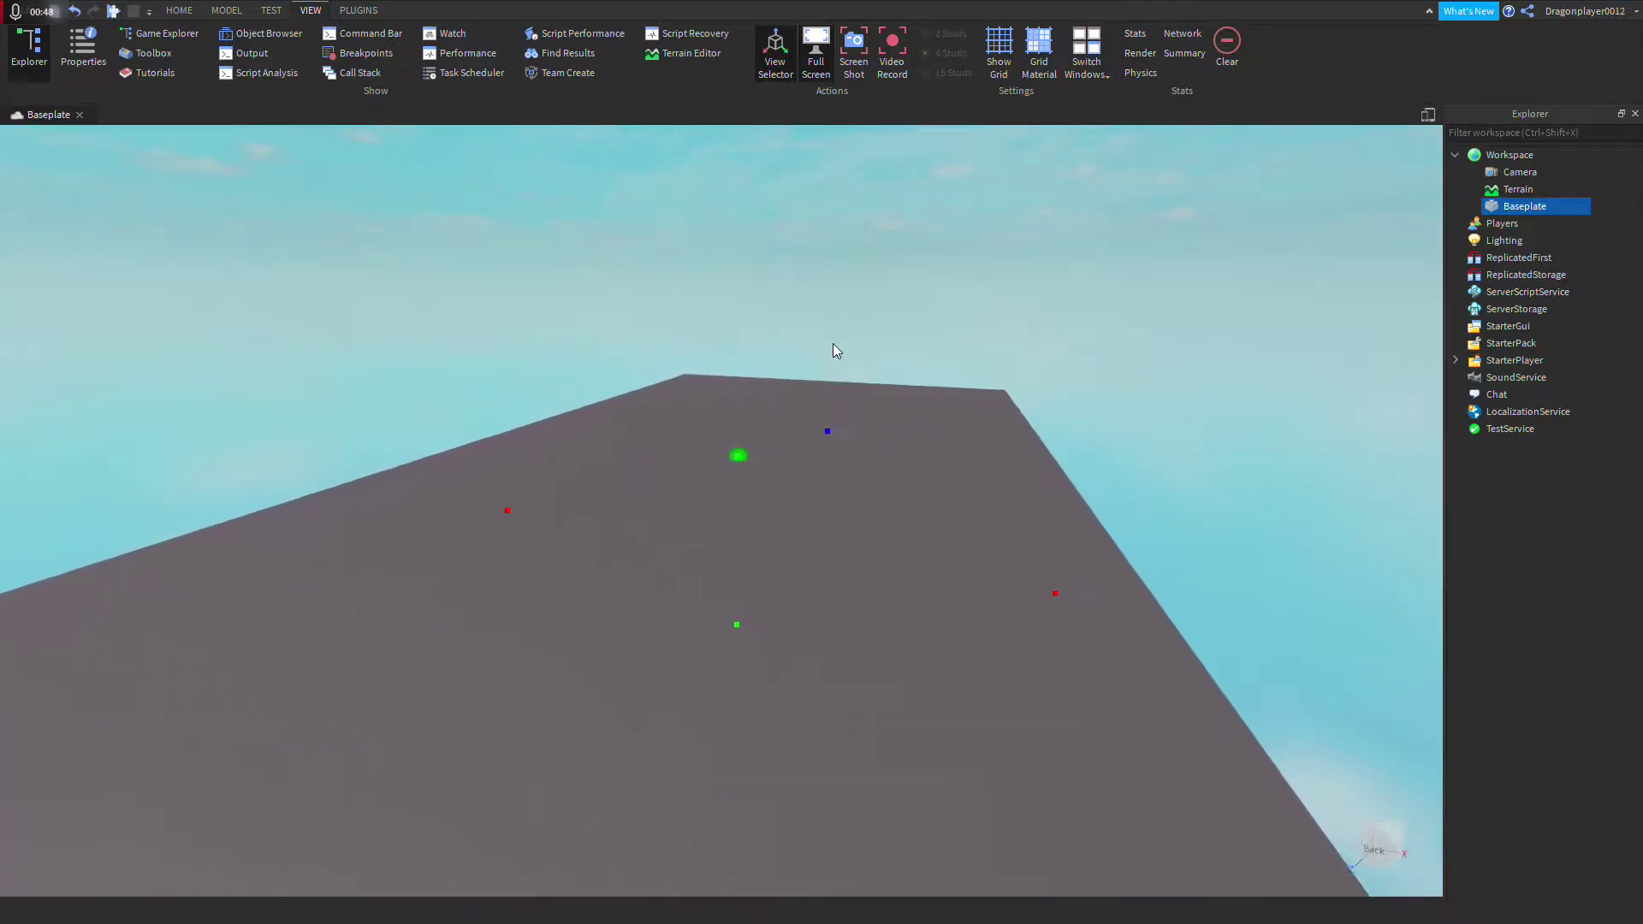
pyautogui.press('w')
pyautogui.press('d')
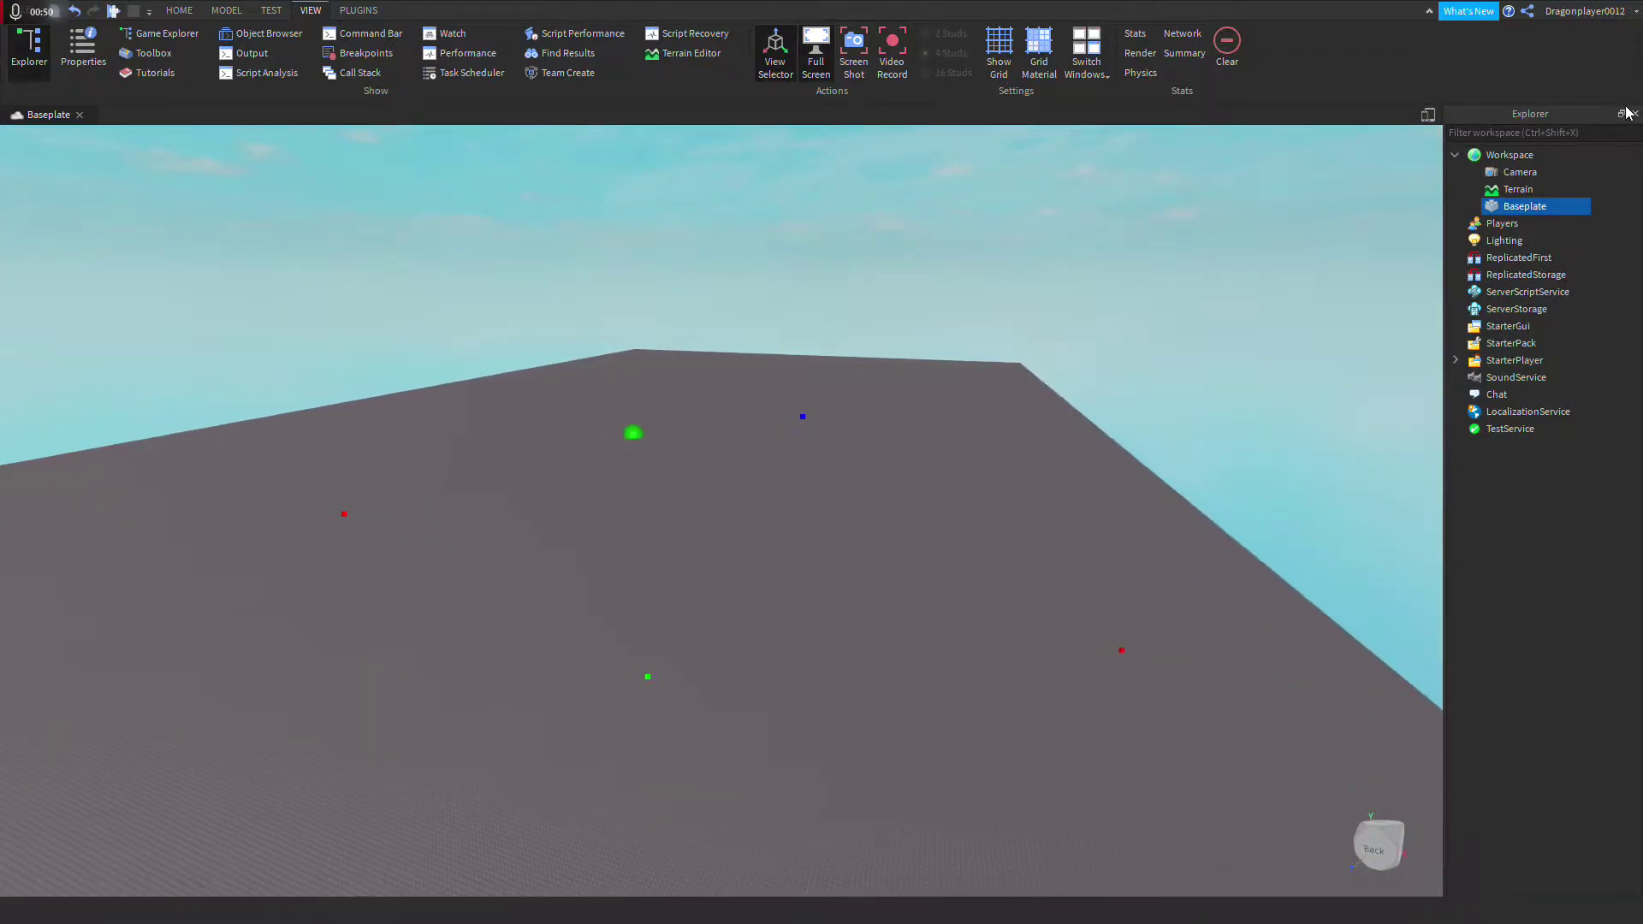
pyautogui.click(1633, 115)
pyautogui.click(179, 10)
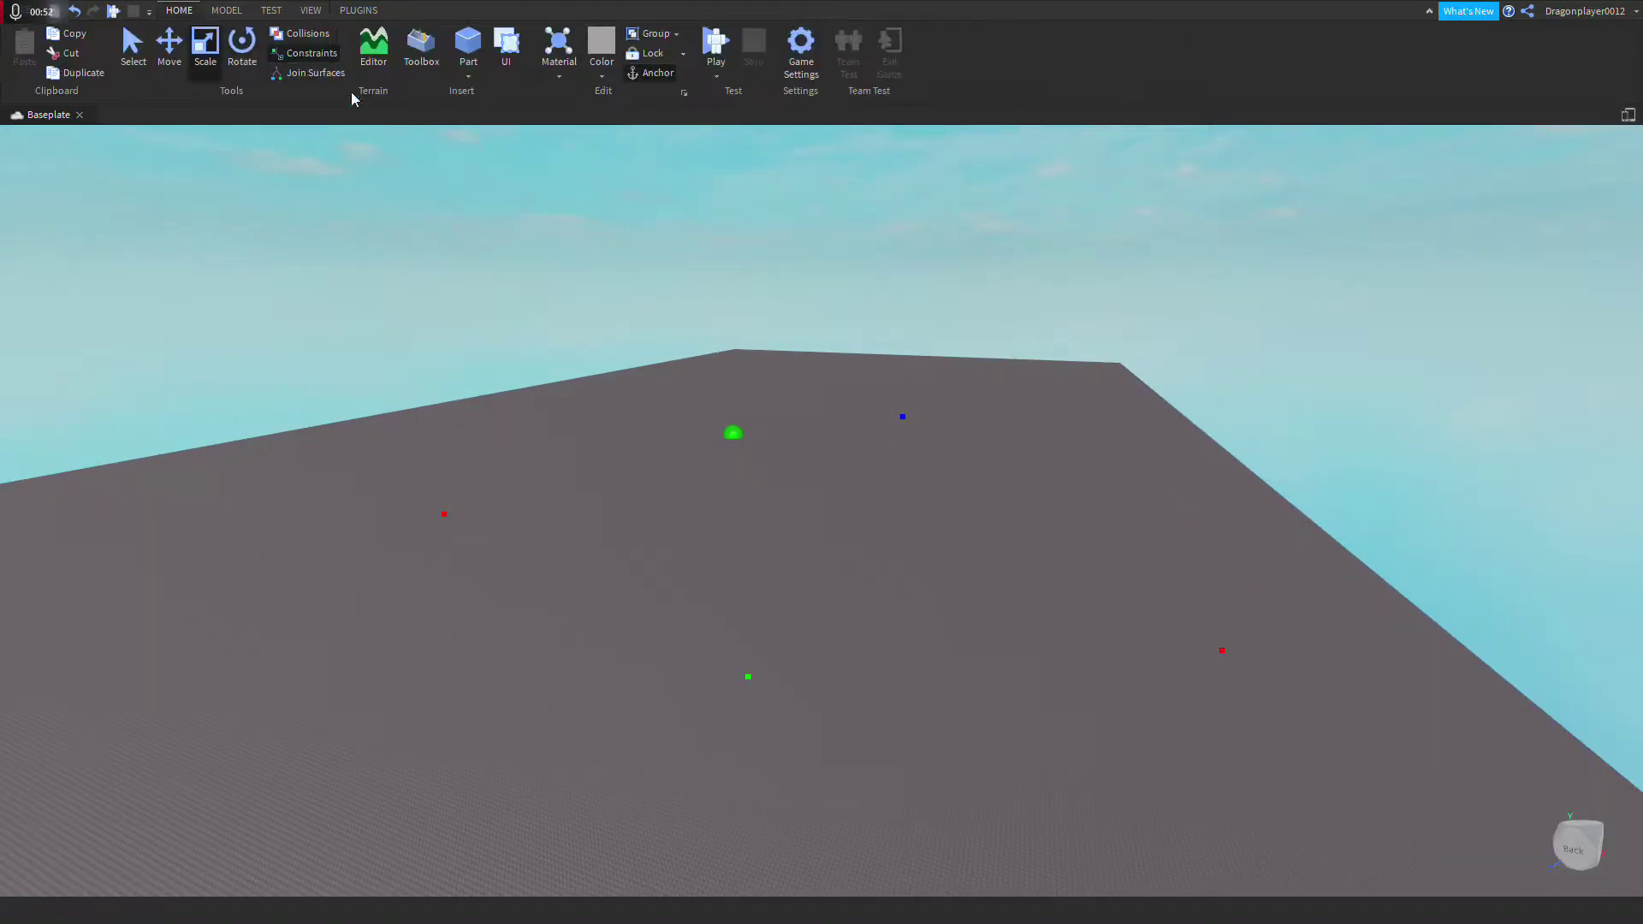
# Step: Activate the Rotate tool, insert a Pine Tree model from the Toolbox onto the baseplate, and close the Toolbox
pyautogui.press('d')
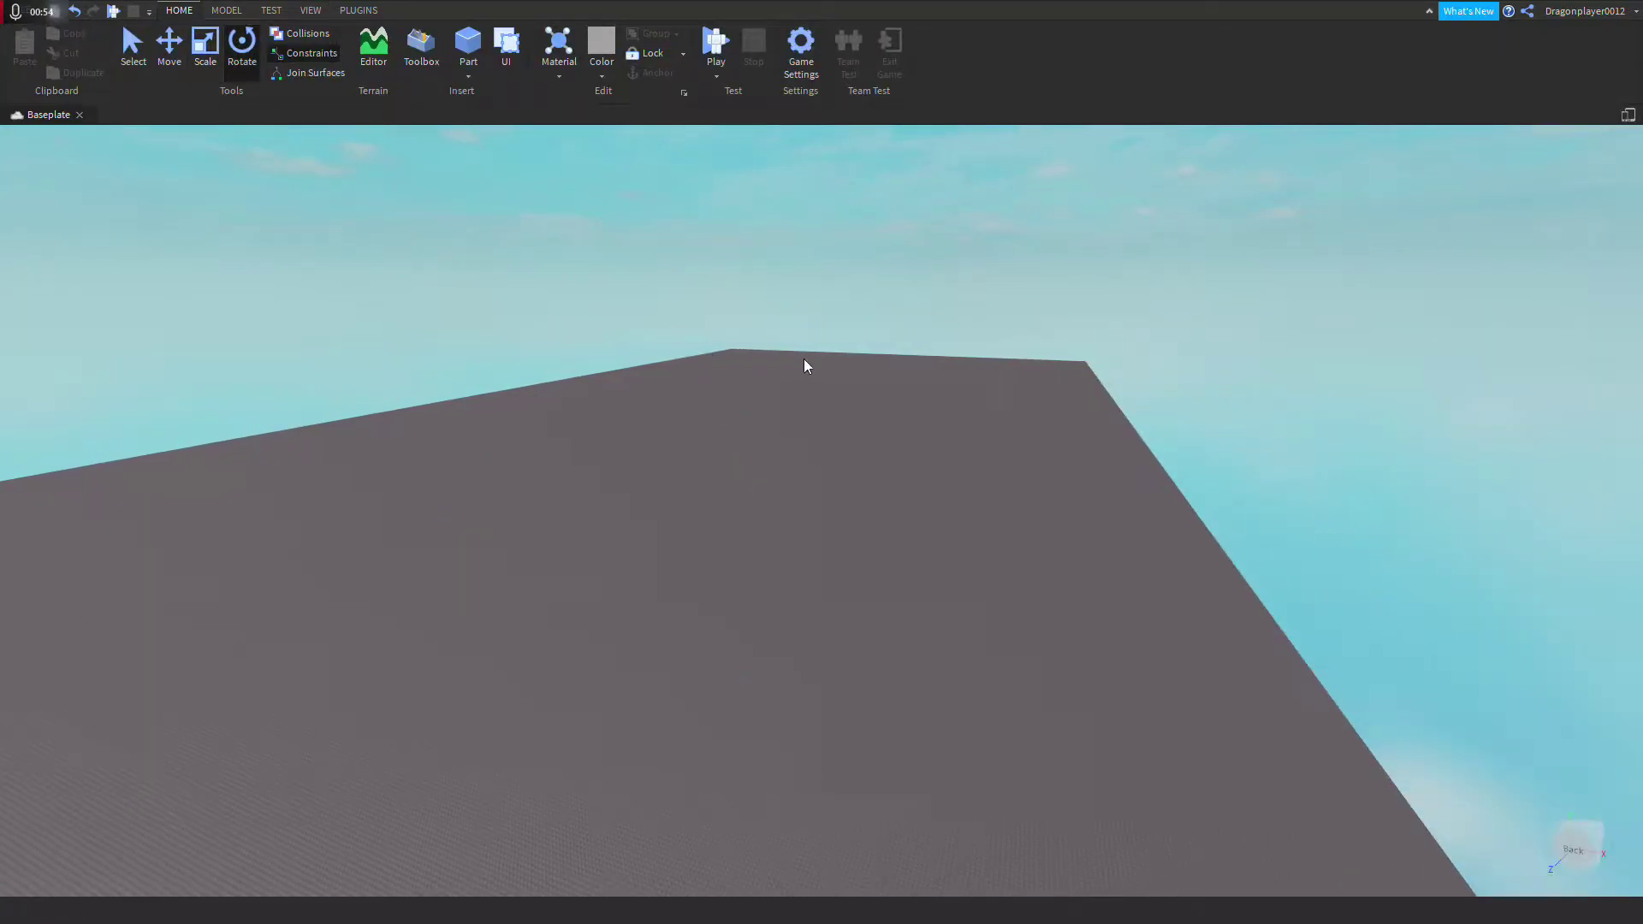
pyautogui.moveTo(877, 397); pyautogui.dragTo(921, 371, button='right')
pyautogui.click(422, 53)
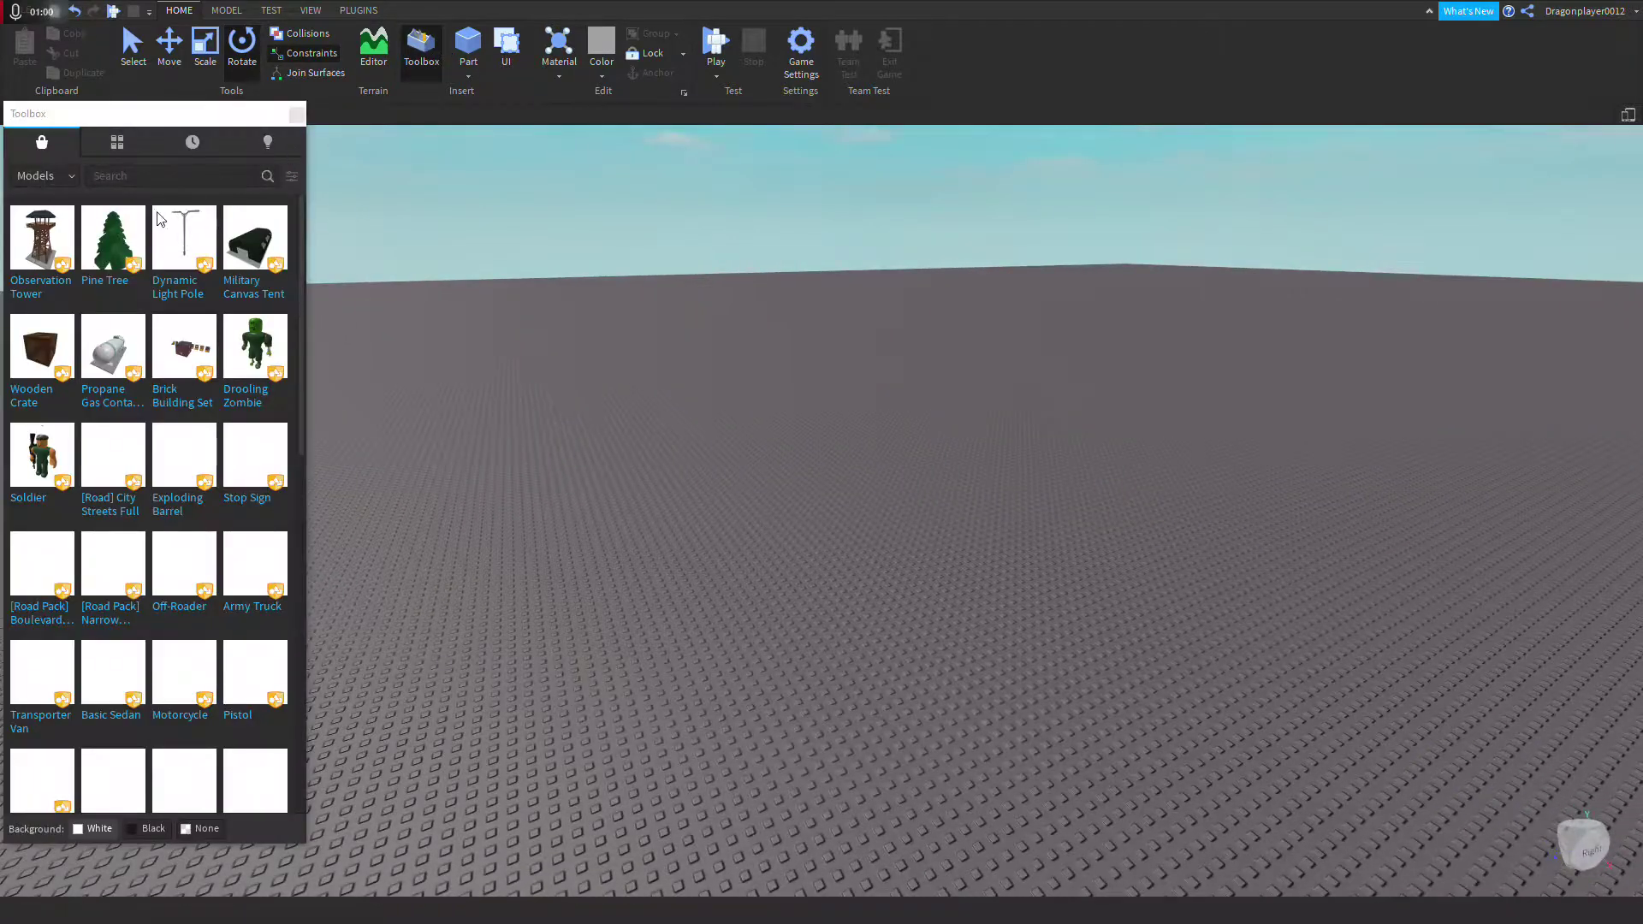
pyautogui.moveTo(523, 336); pyautogui.dragTo(844, 493)
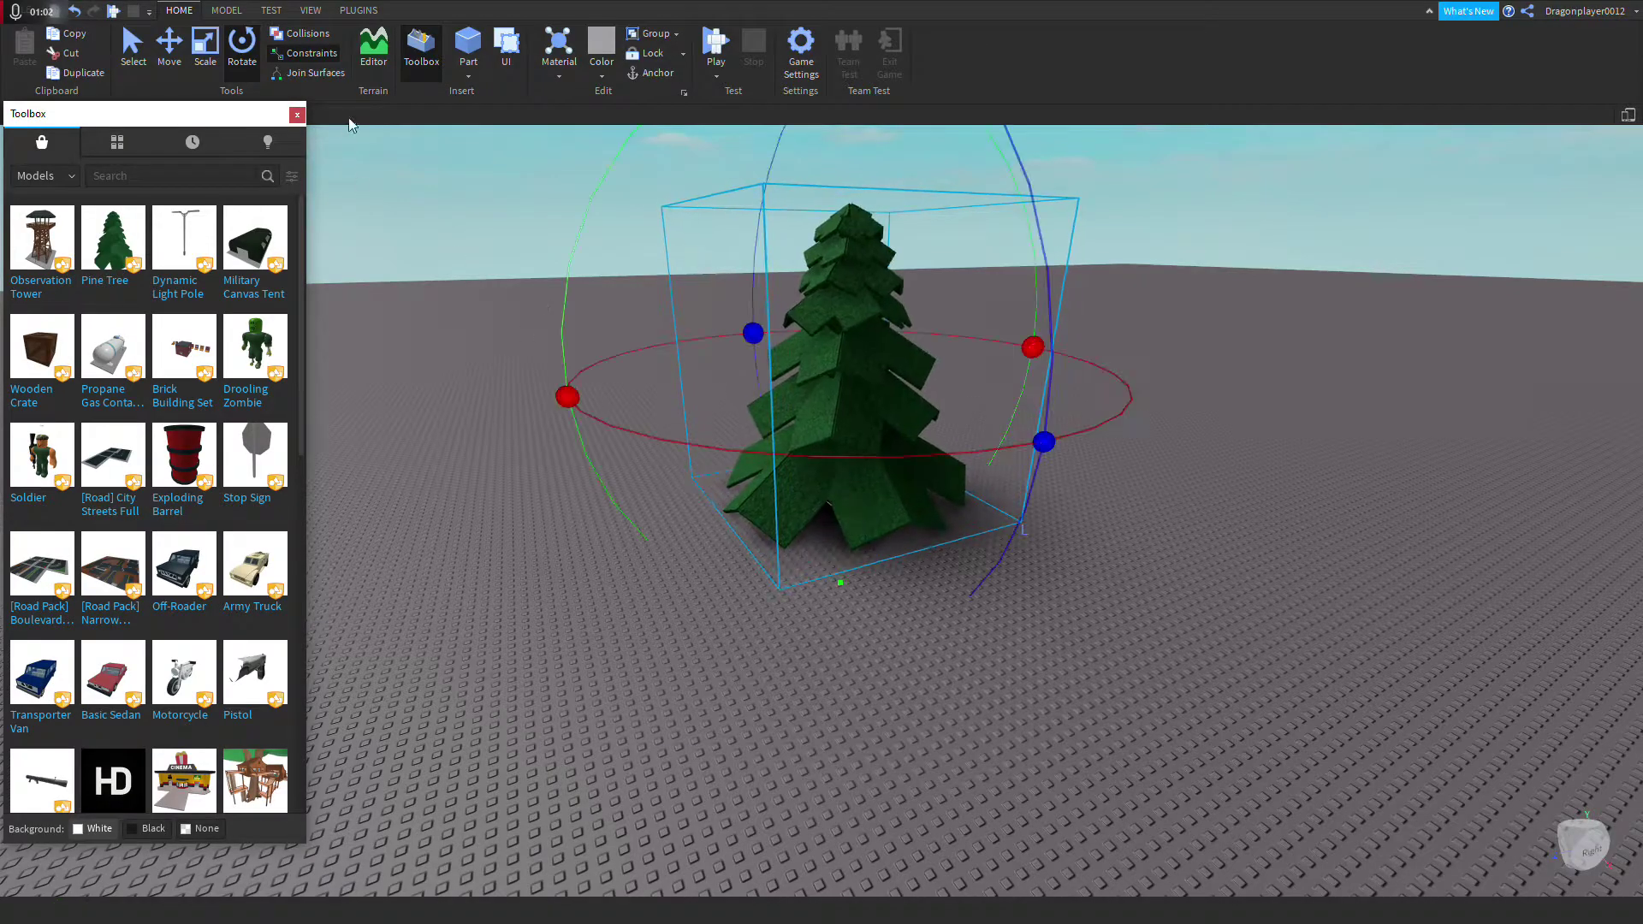
pyautogui.click(297, 114)
# Step: Rotate the pine tree until it lies on its side, then deselect it
pyautogui.moveTo(567, 397); pyautogui.dragTo(878, 467)
pyautogui.moveTo(1126, 451); pyautogui.dragTo(613, 466)
pyautogui.click(502, 537)
pyautogui.scroll(-3, 802, 542)
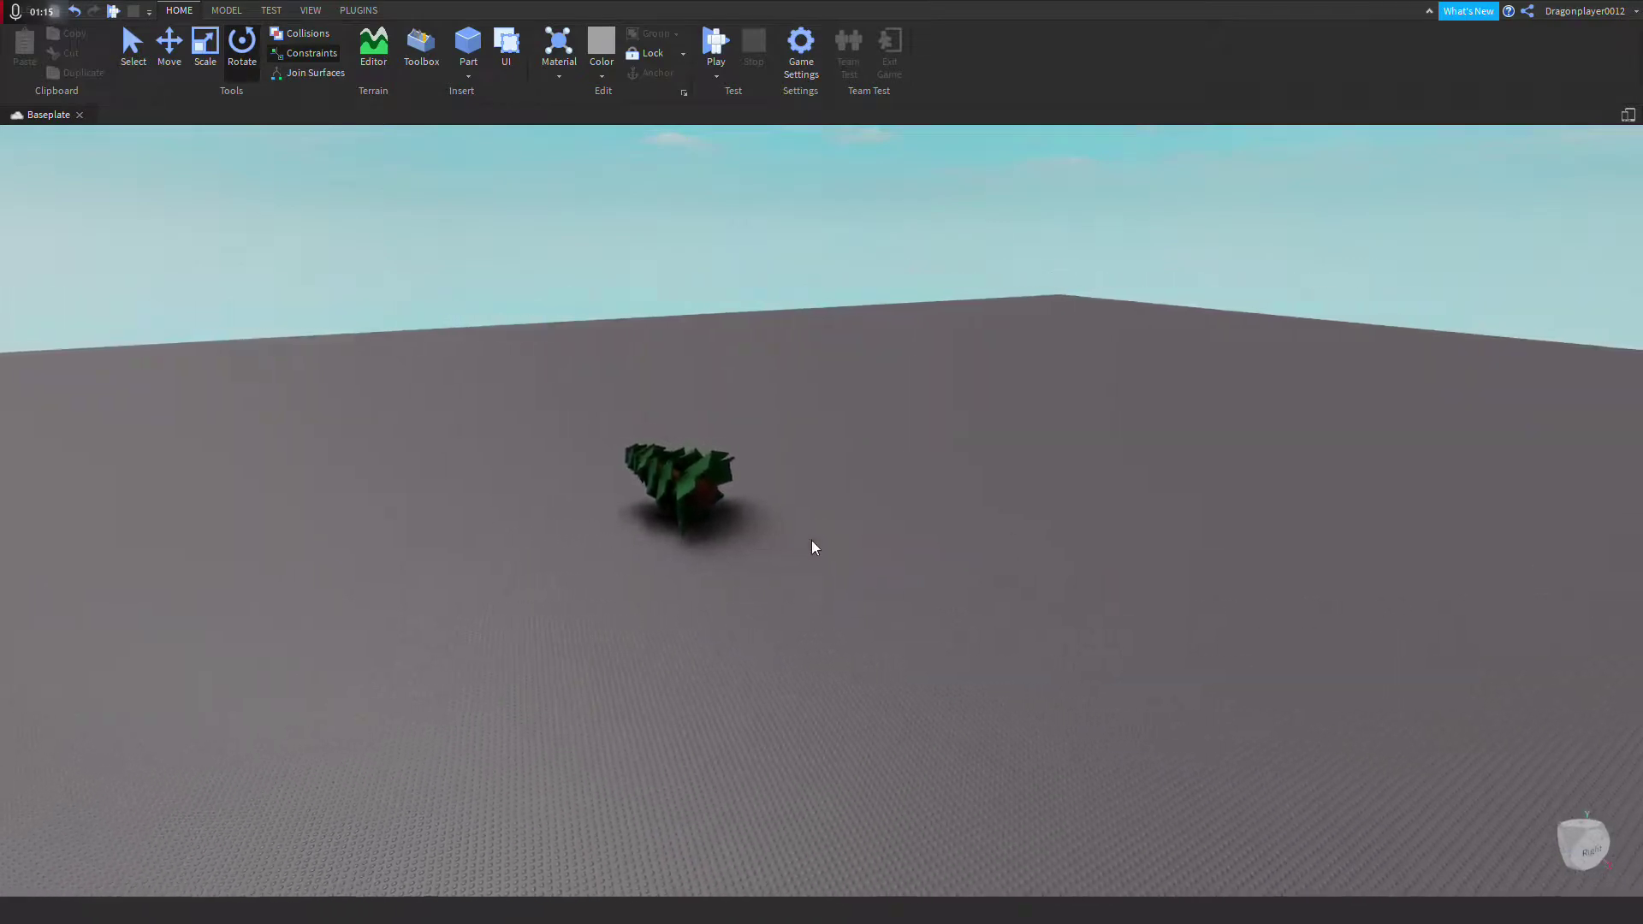
pyautogui.scroll(6, 705, 576)
pyautogui.press('d')
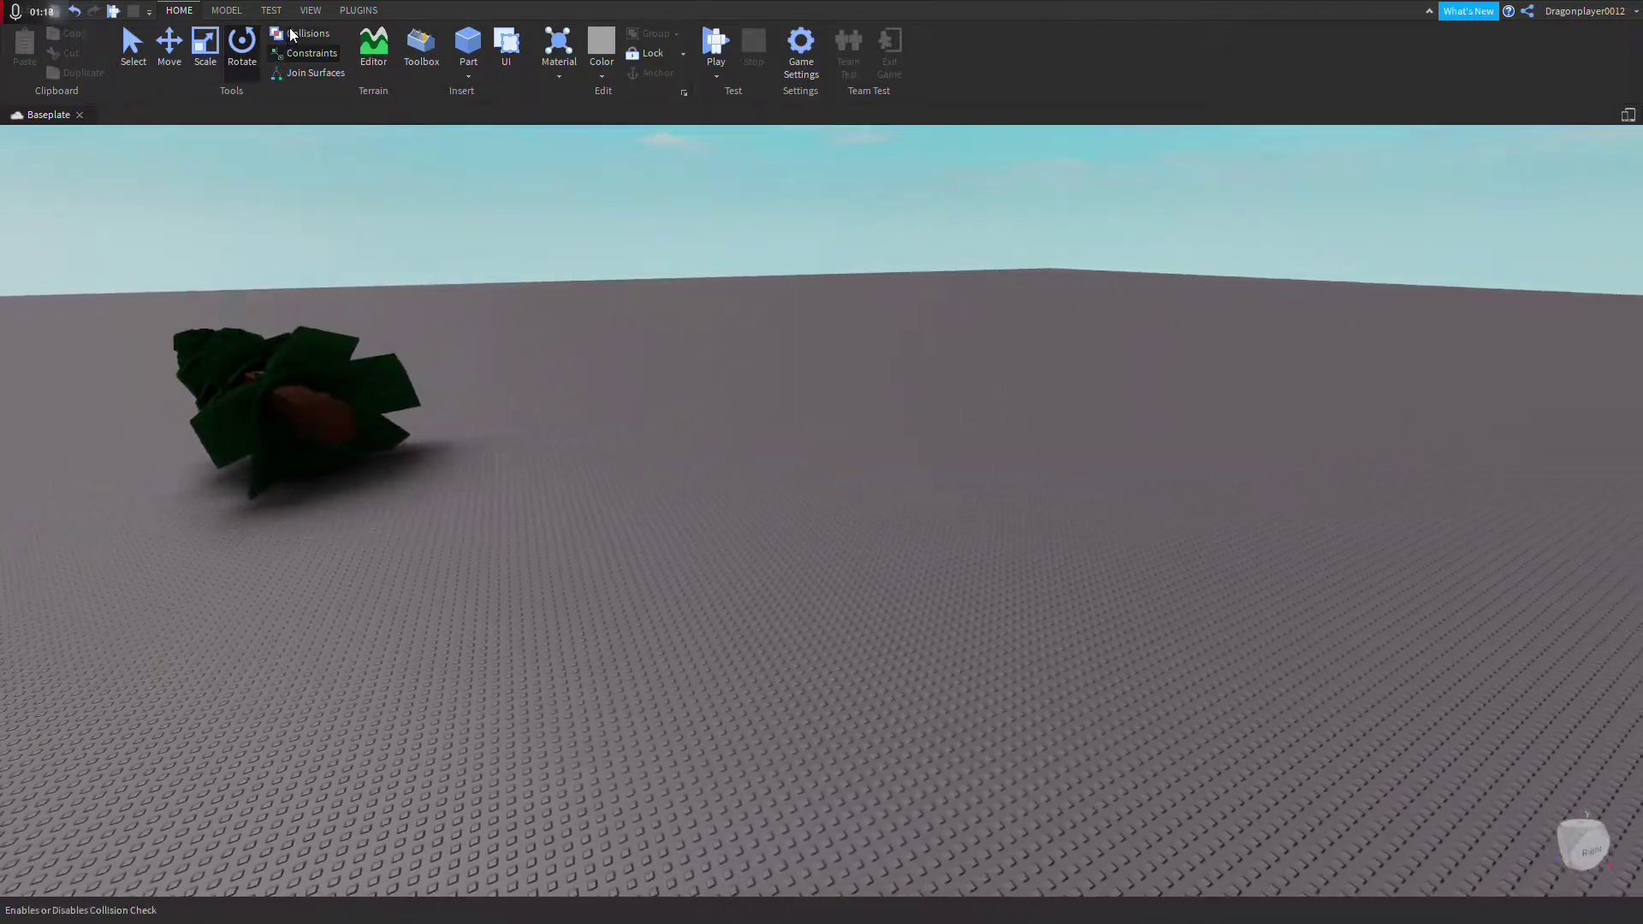
# Step: Turn on Collisions and select the fallen pine tree
pyautogui.click(298, 31)
pyautogui.moveTo(523, 228); pyautogui.dragTo(521, 227, button='right')
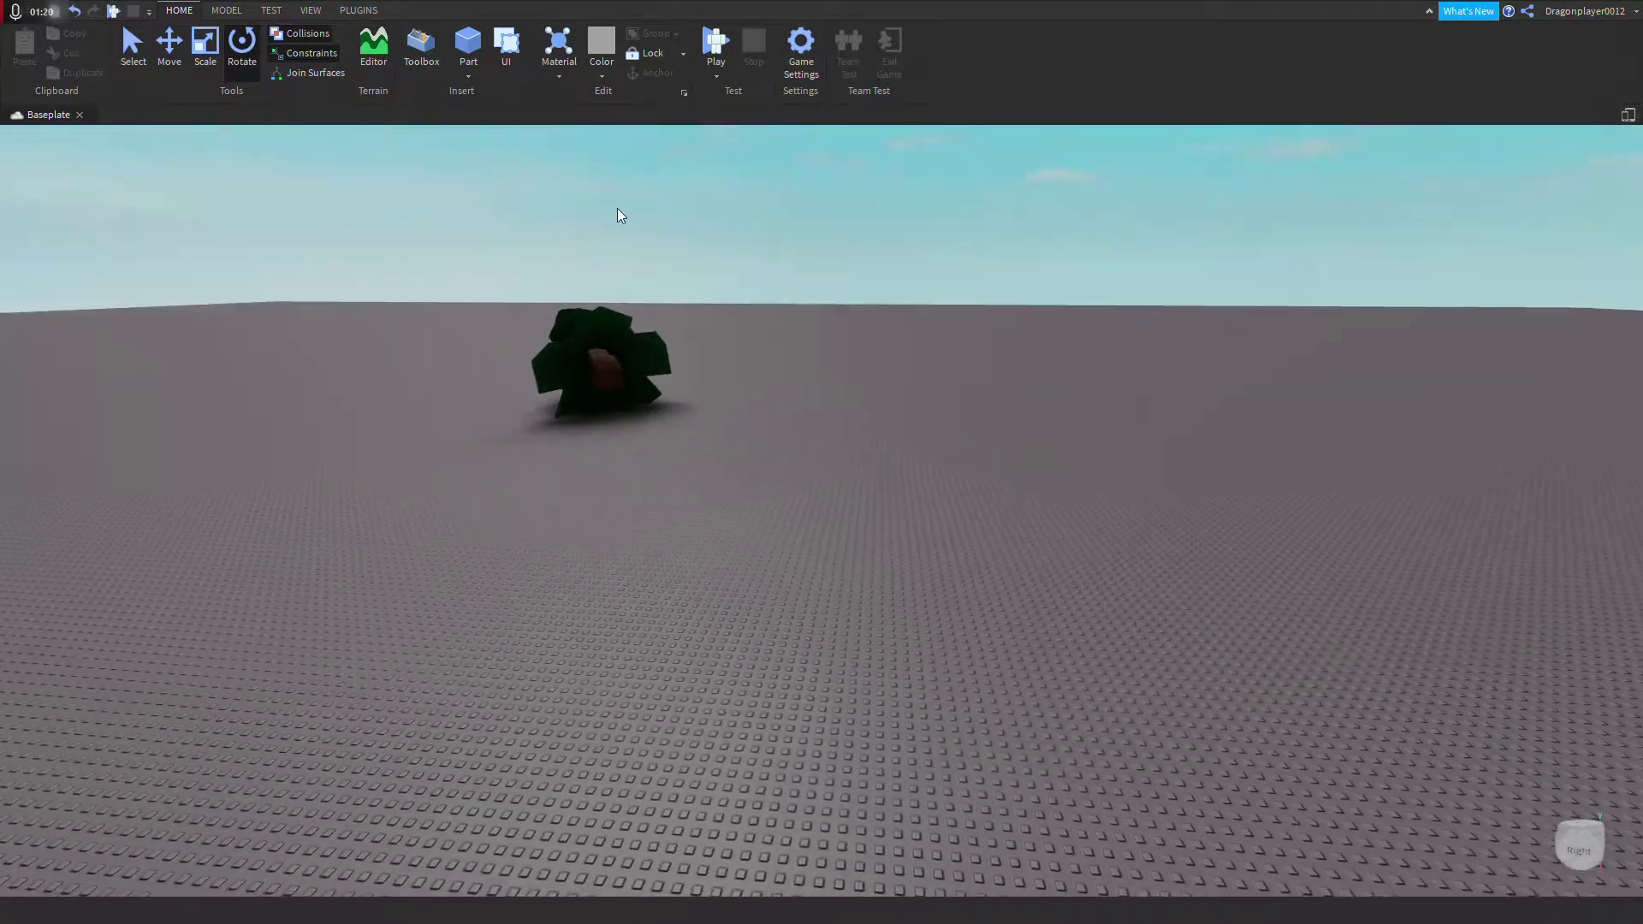
pyautogui.scroll(4, 650, 257)
pyautogui.click(813, 440)
pyautogui.scroll(-1, 813, 440)
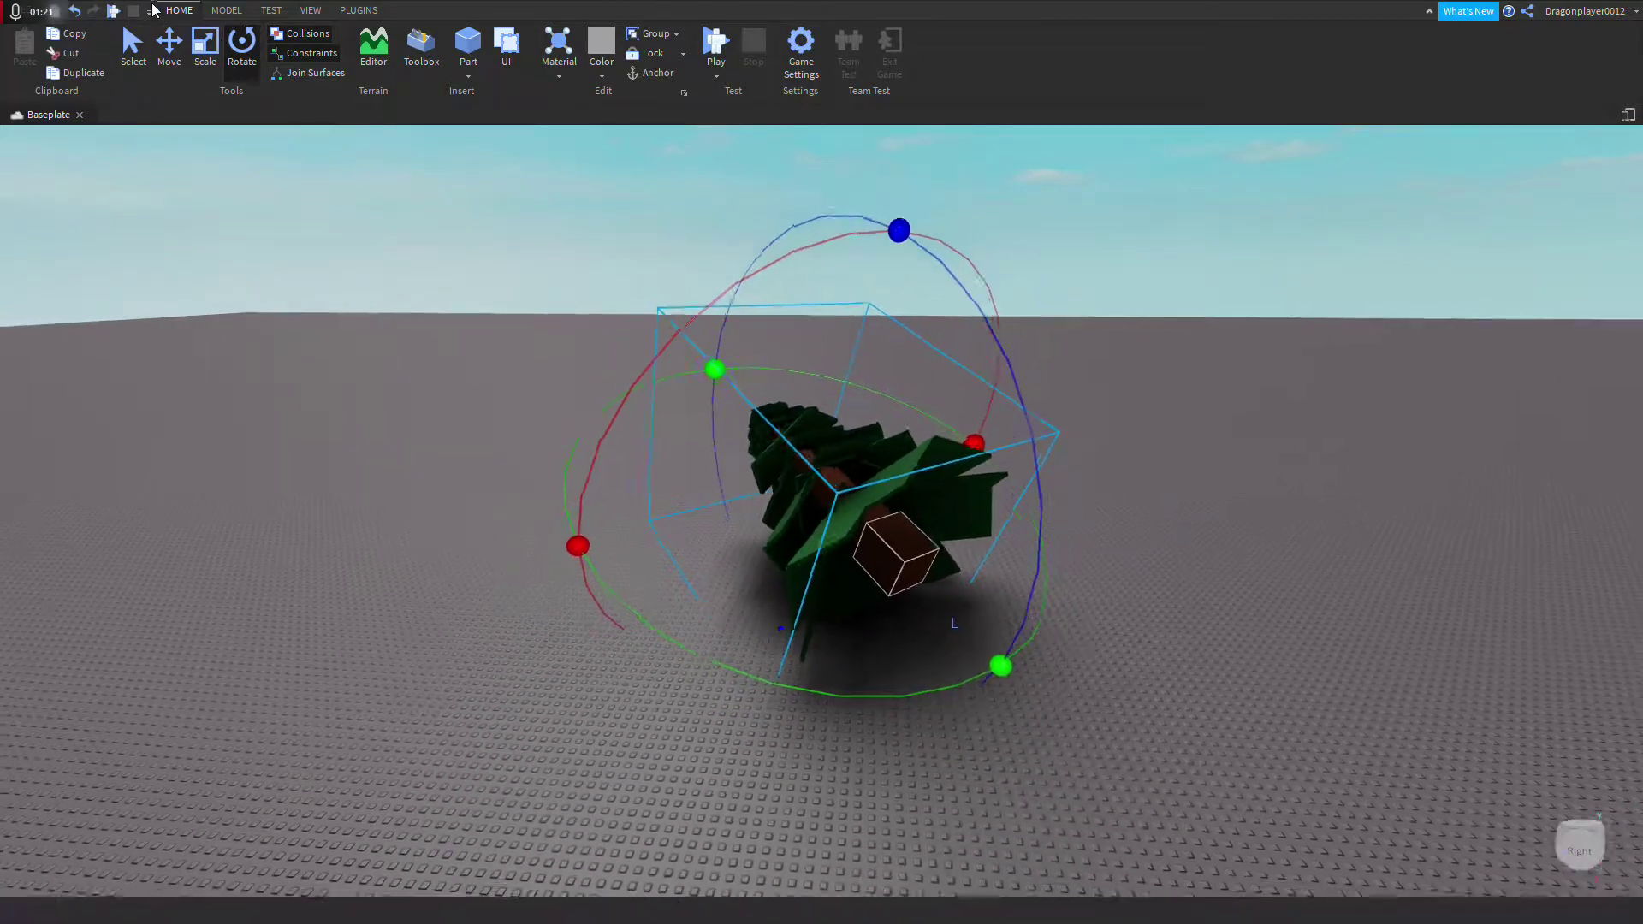
pyautogui.press('d')
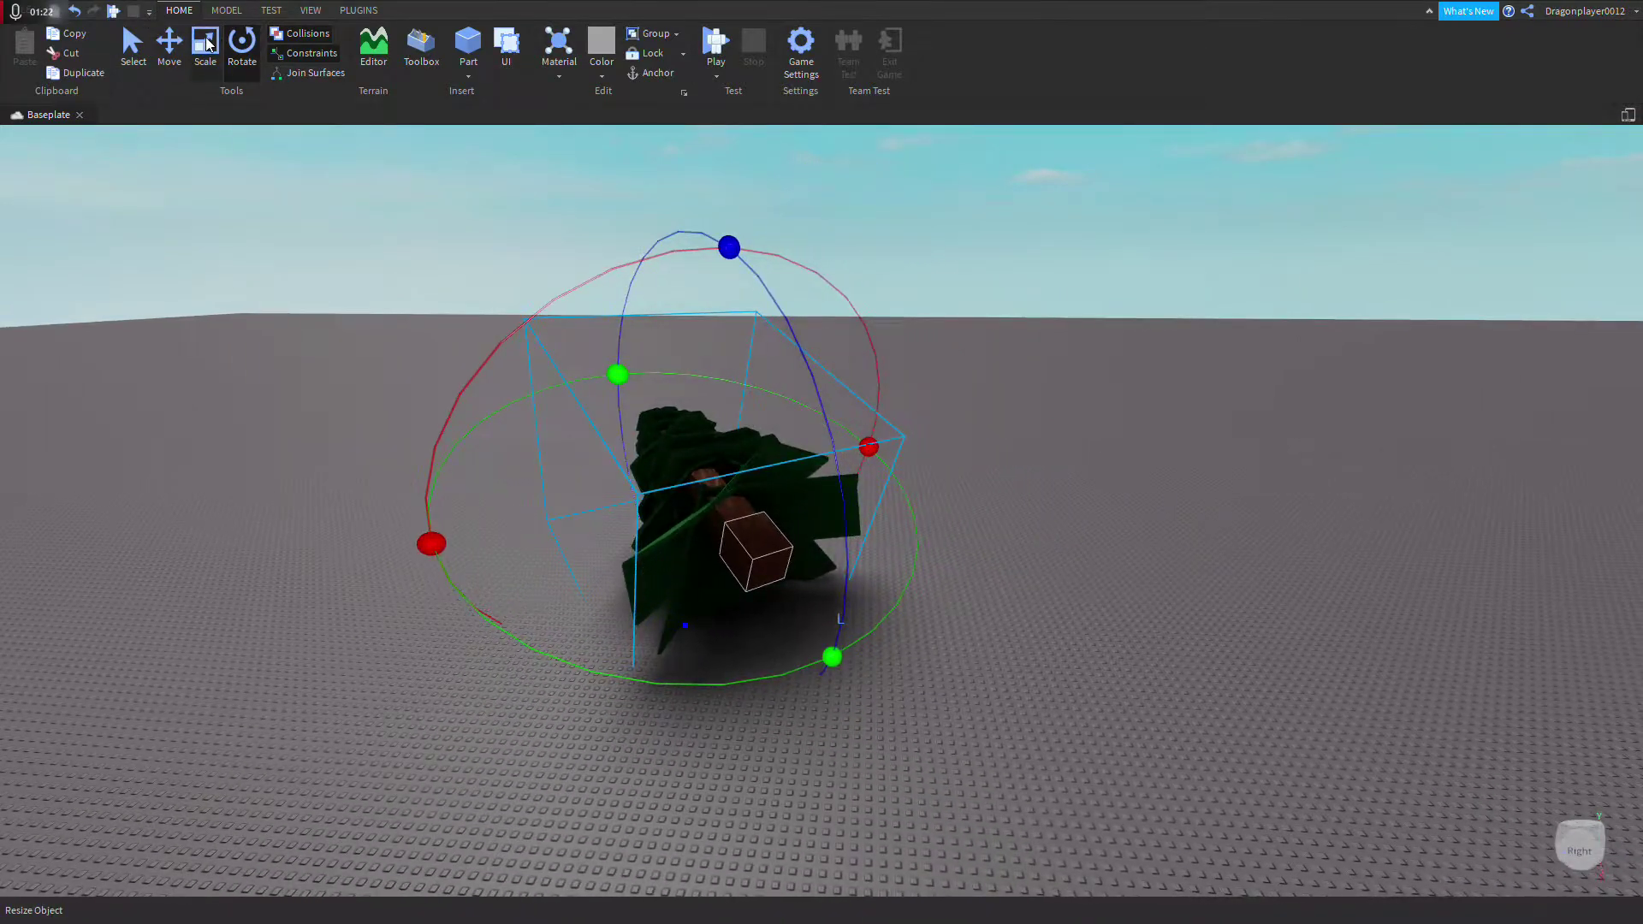
# Step: Duplicate the pine tree with the Move tool active and lift the copy above the original
pyautogui.click(174, 41)
pyautogui.hotkey('ctrl', 'd')
pyautogui.moveTo(700, 313); pyautogui.dragTo(785, 211, button='right')
pyautogui.press('a')
pyautogui.moveTo(785, 210); pyautogui.dragTo(858, 396)
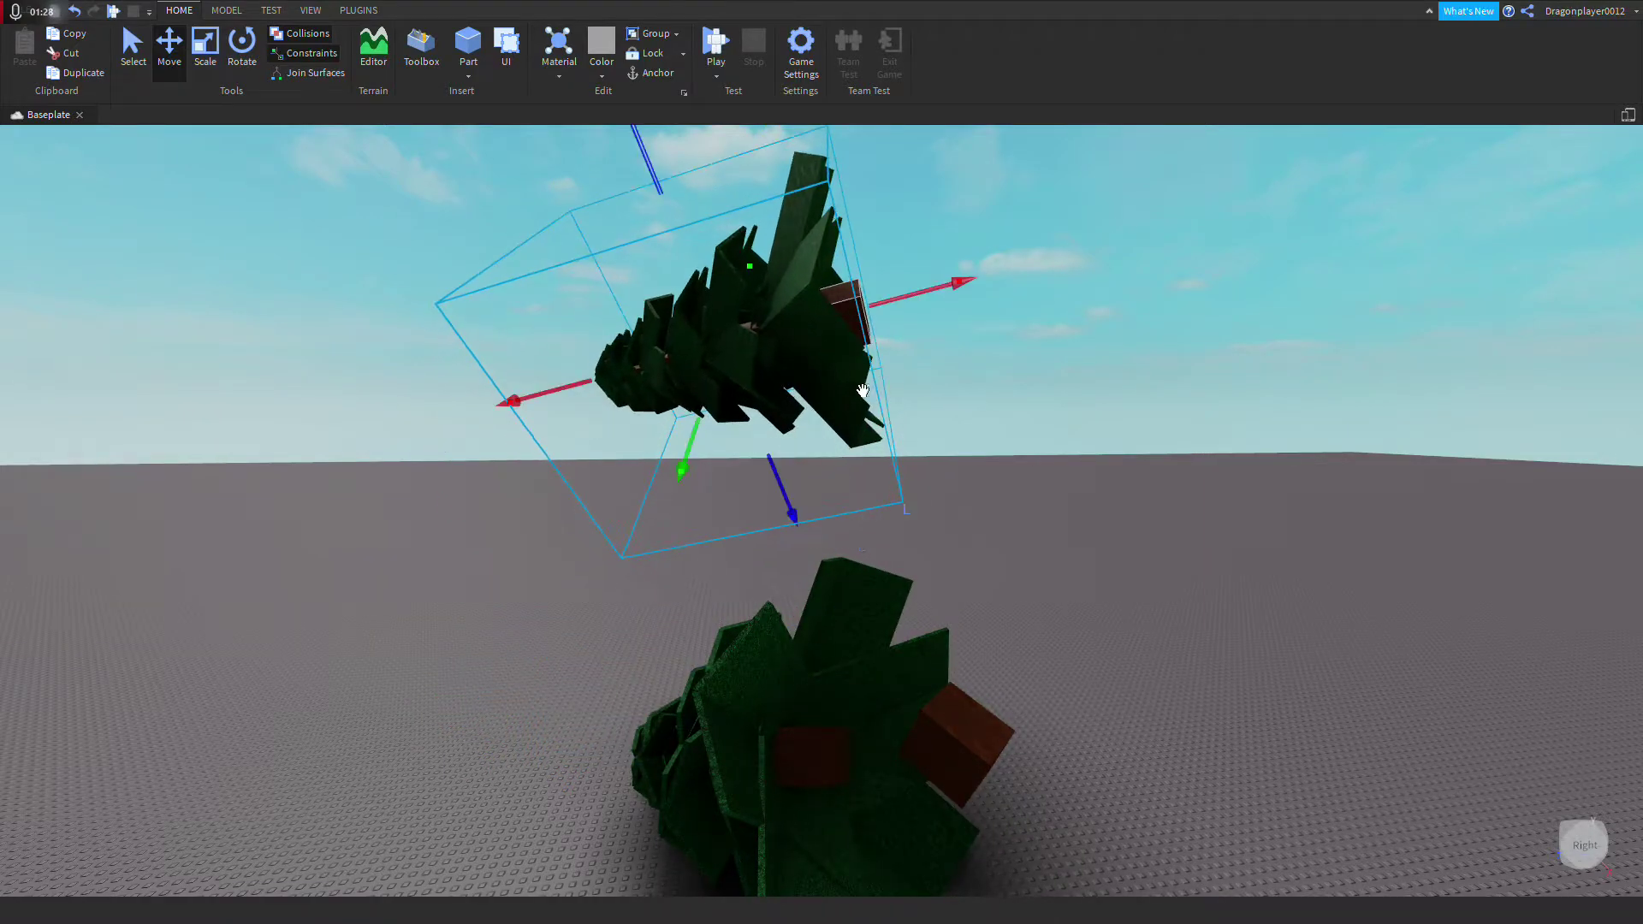
# Step: Shift the copied tree sideways and lower it to the ground near the original
pyautogui.moveTo(879, 285); pyautogui.dragTo(943, 261)
pyautogui.moveTo(896, 469); pyautogui.dragTo(890, 684)
pyautogui.moveTo(882, 609); pyautogui.dragTo(906, 594, button='right')
pyautogui.press('a')
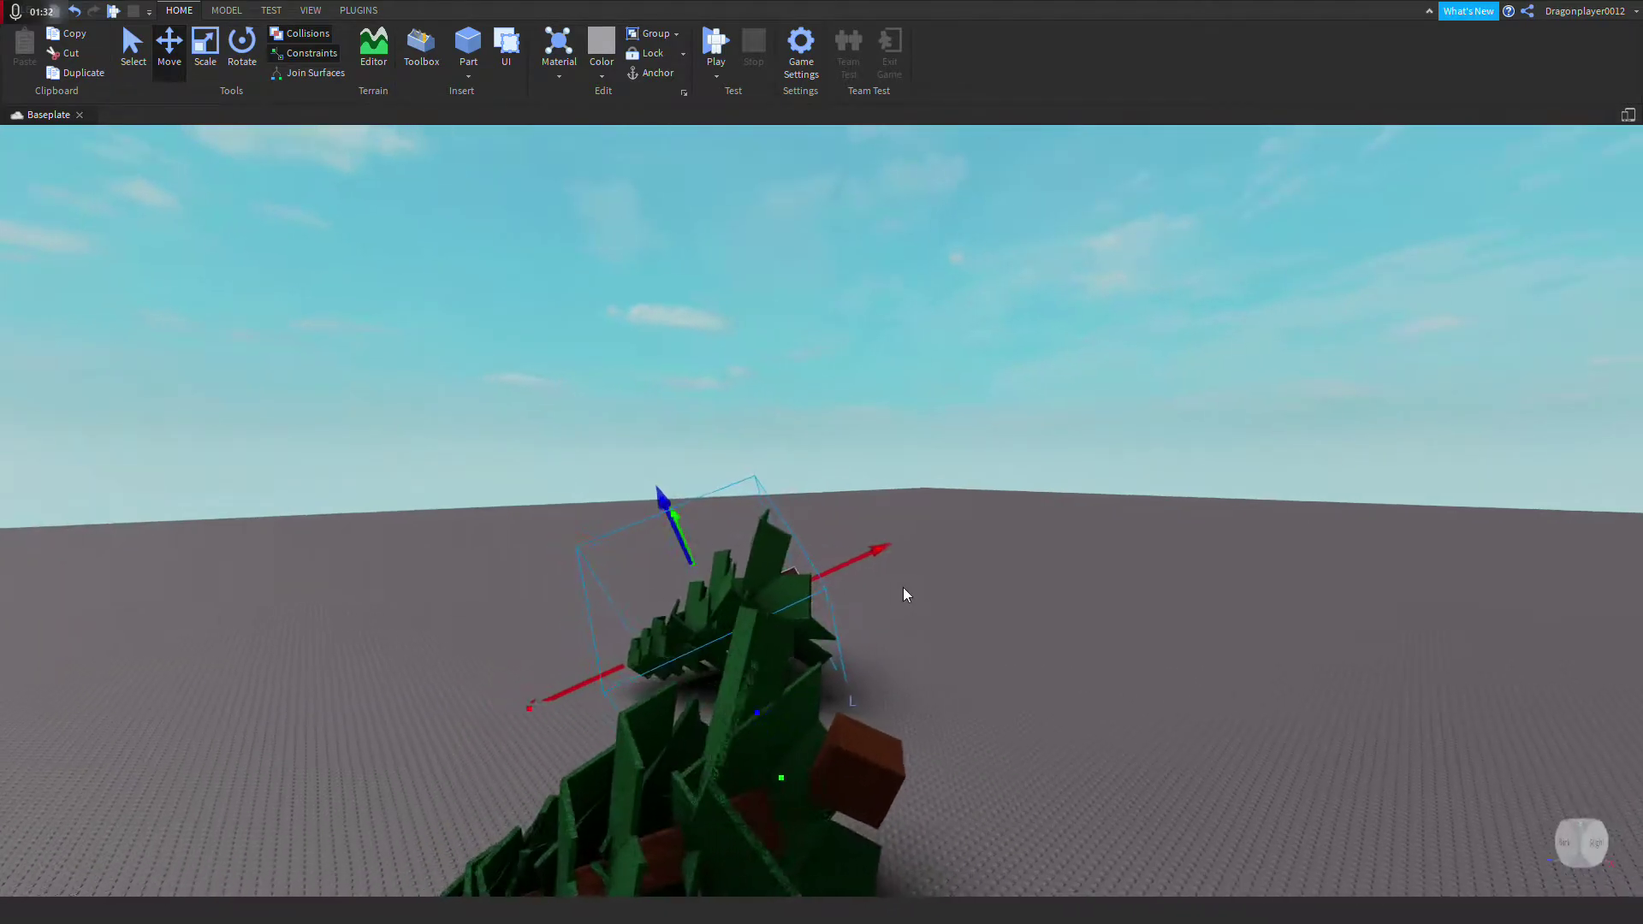
# Step: Turn off Collisions, move the copied tree through the original, and leave one tree raised above the other
pyautogui.press('d')
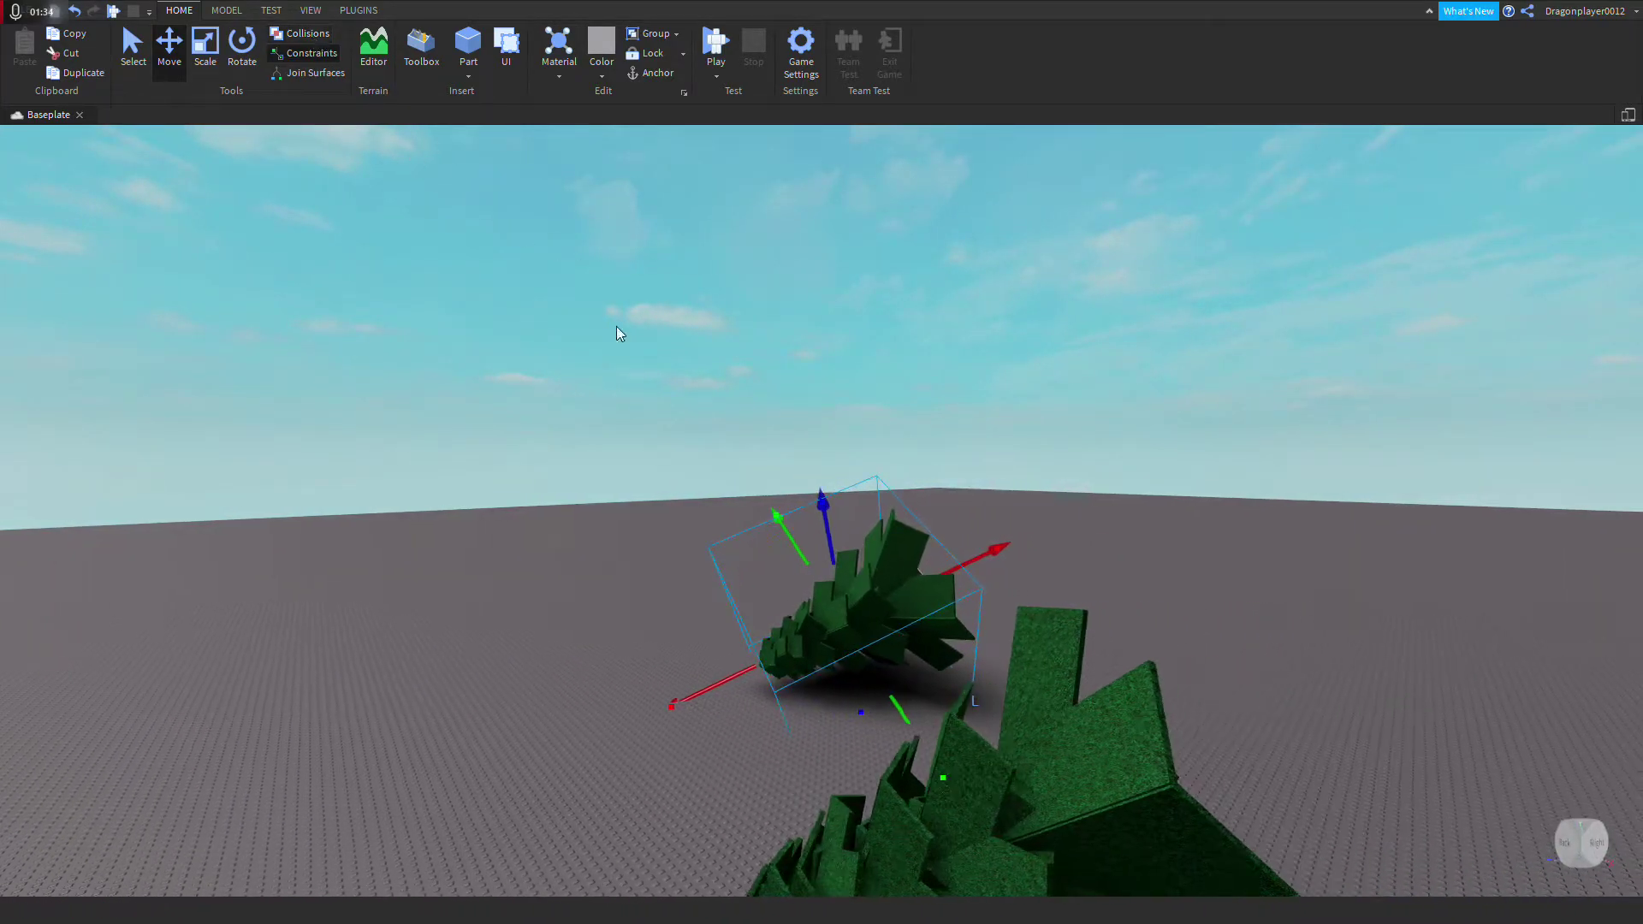
pyautogui.moveTo(816, 525); pyautogui.dragTo(800, 385)
pyautogui.moveTo(920, 640); pyautogui.dragTo(1016, 719, button='right')
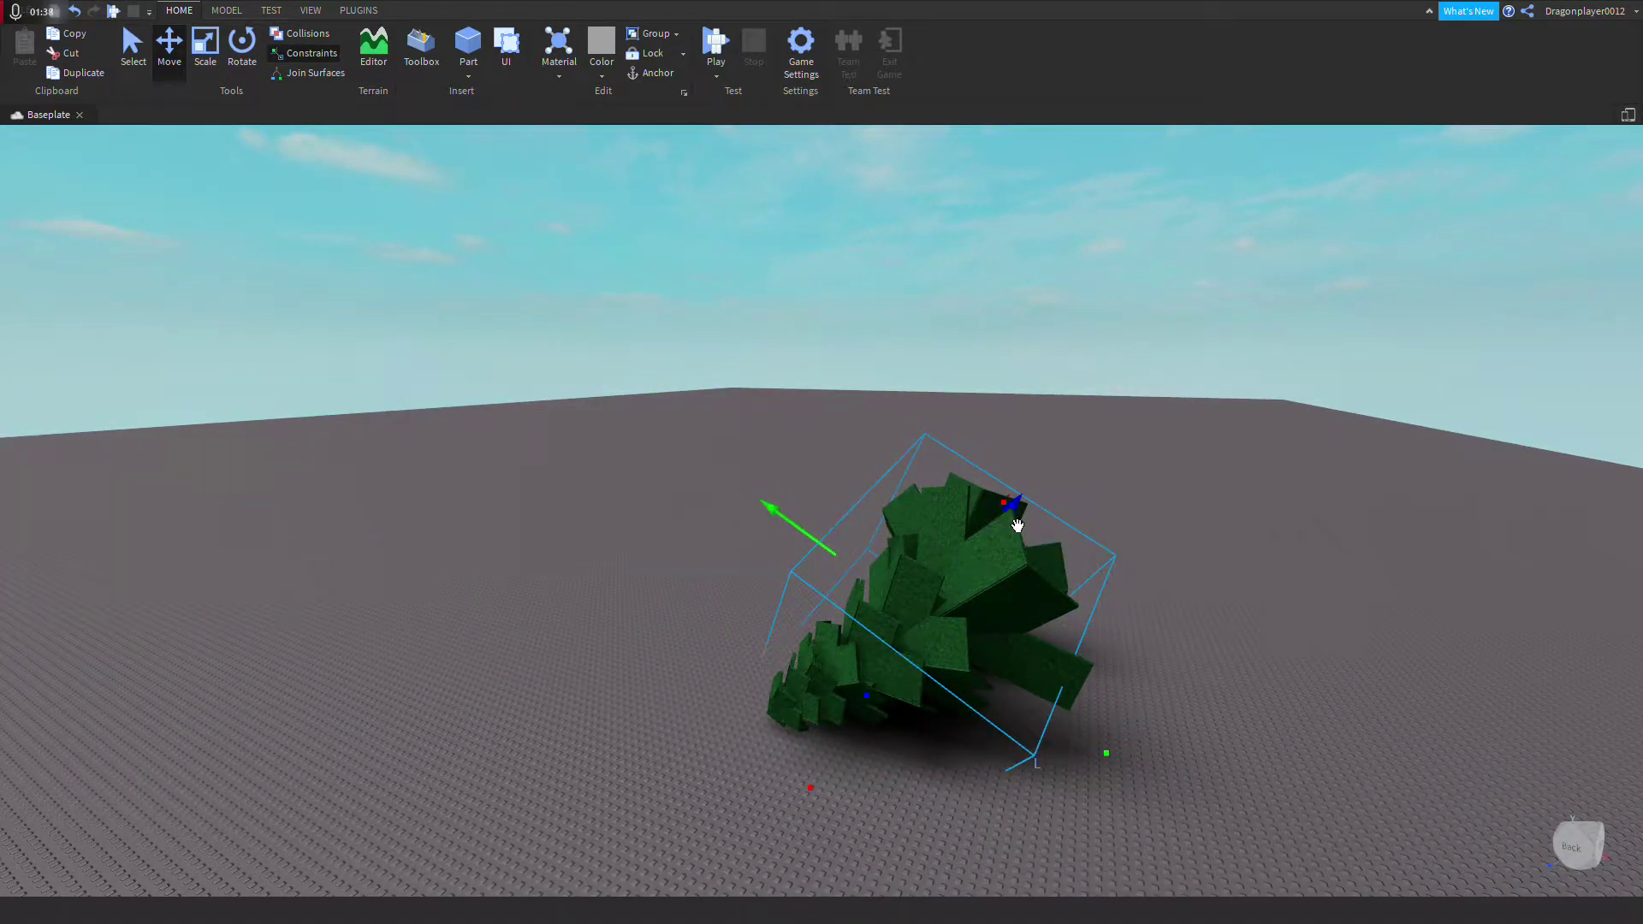
pyautogui.scroll(3, 1033, 519)
pyautogui.moveTo(1033, 519); pyautogui.dragTo(796, 521, button='right')
pyautogui.moveTo(619, 501); pyautogui.dragTo(618, 370, button='right')
pyautogui.moveTo(620, 371); pyautogui.dragTo(614, 430)
pyautogui.click(1143, 537)
pyautogui.moveTo(1143, 538); pyautogui.dragTo(1005, 572, button='right')
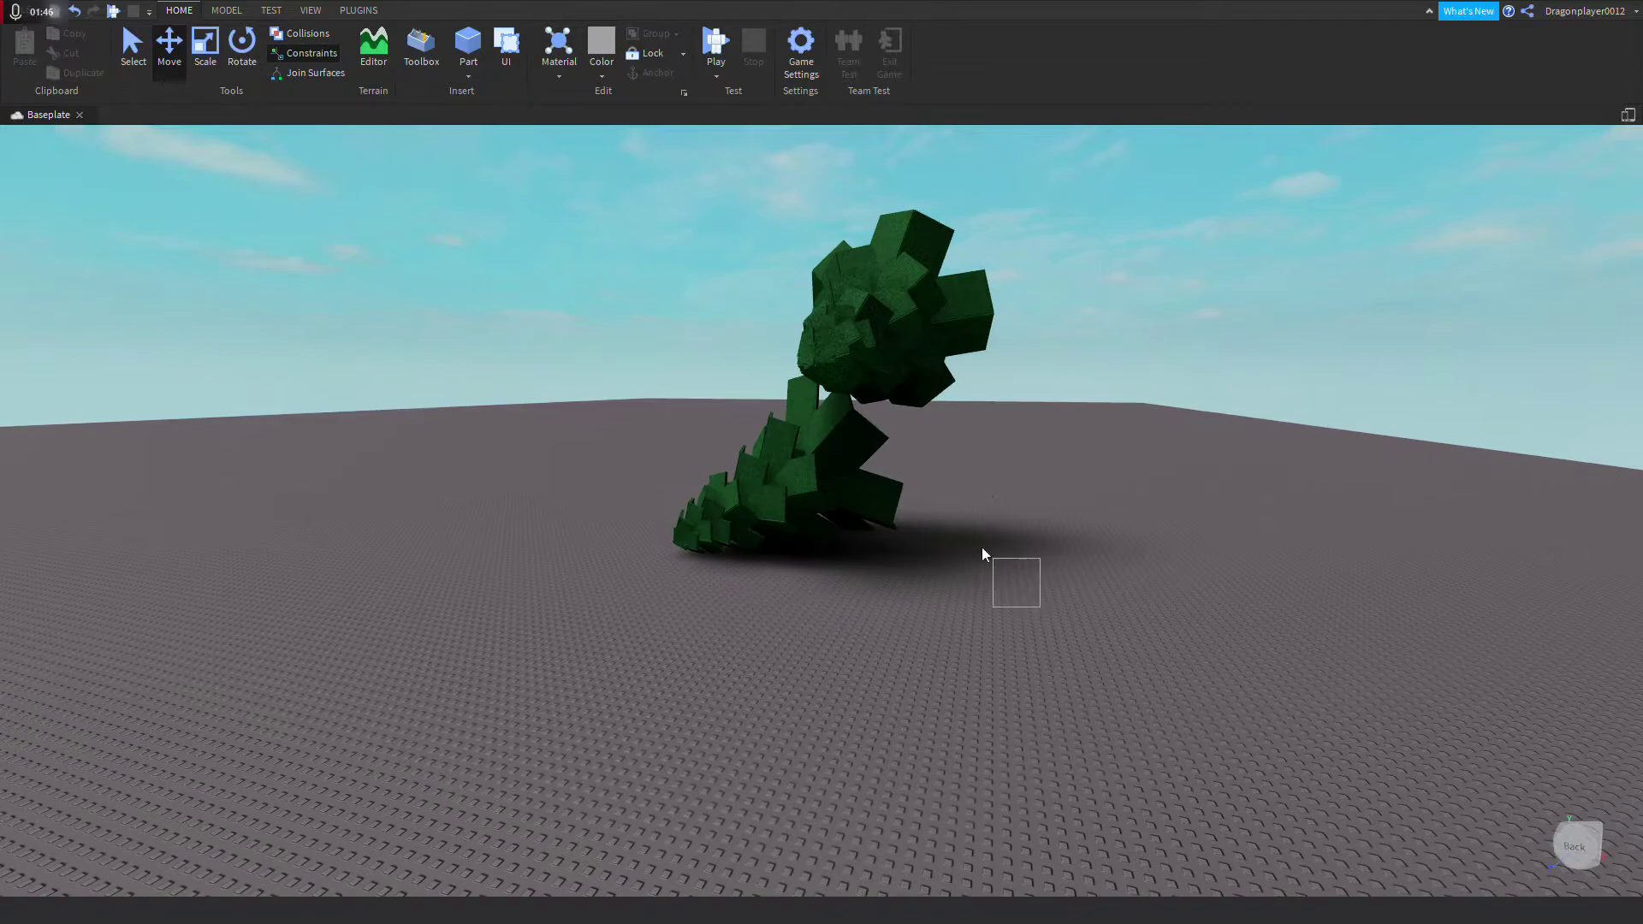
# Step: Select both pine trees and delete them
pyautogui.click(838, 406)
pyautogui.rightClick(864, 317)
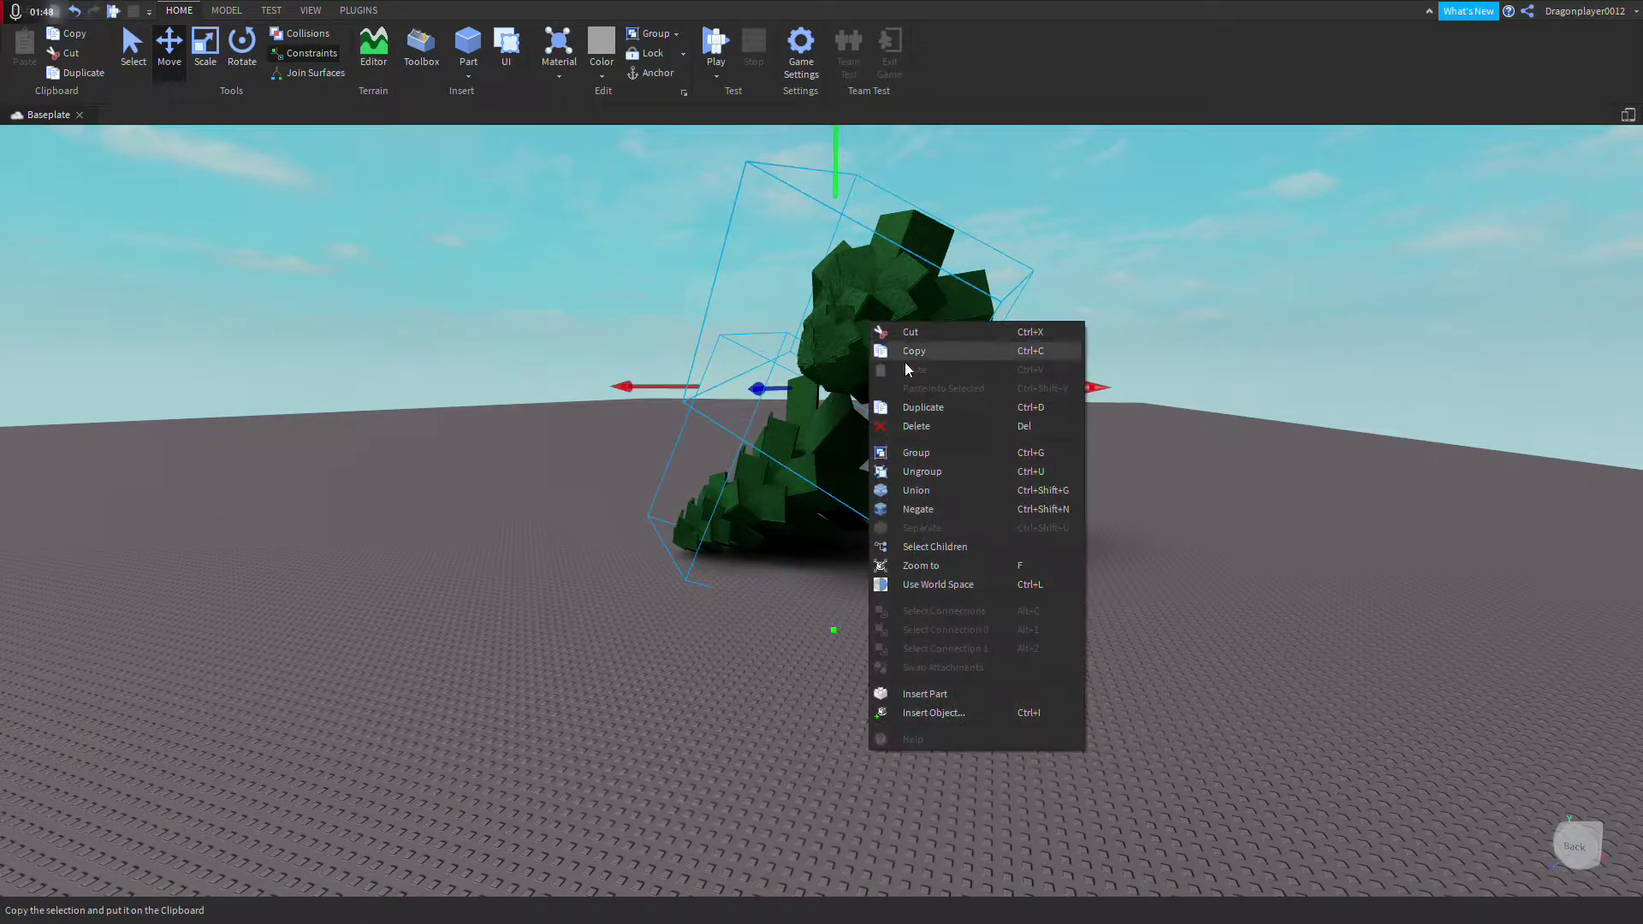
pyautogui.click(909, 428)
# Step: Turn off Constraints
pyautogui.press('d')
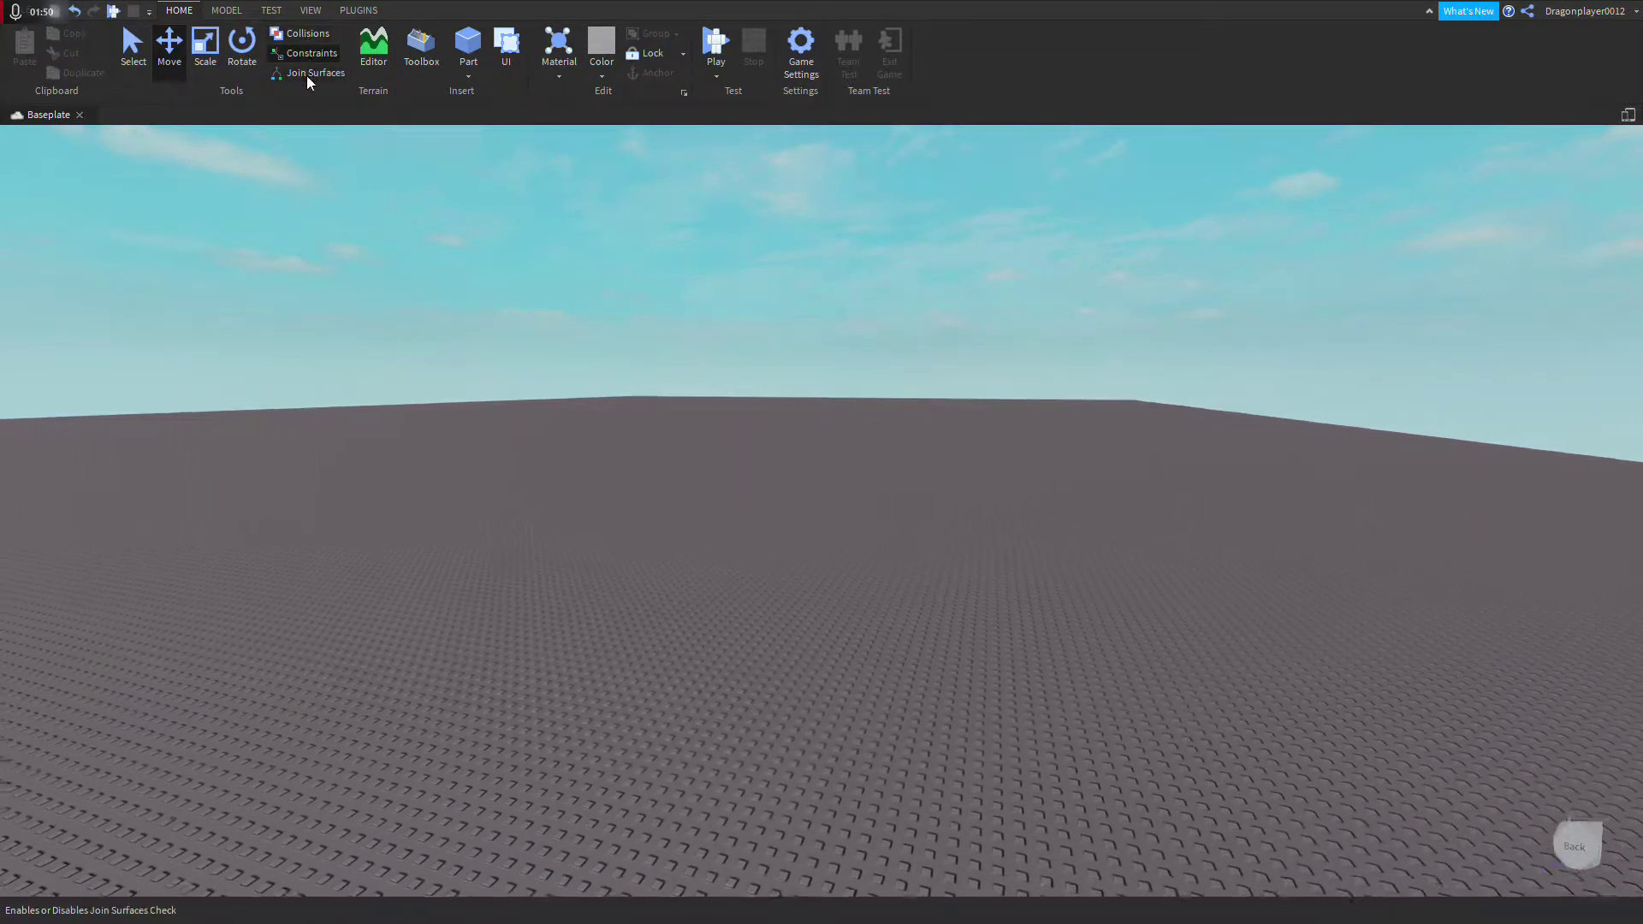
pyautogui.press('d')
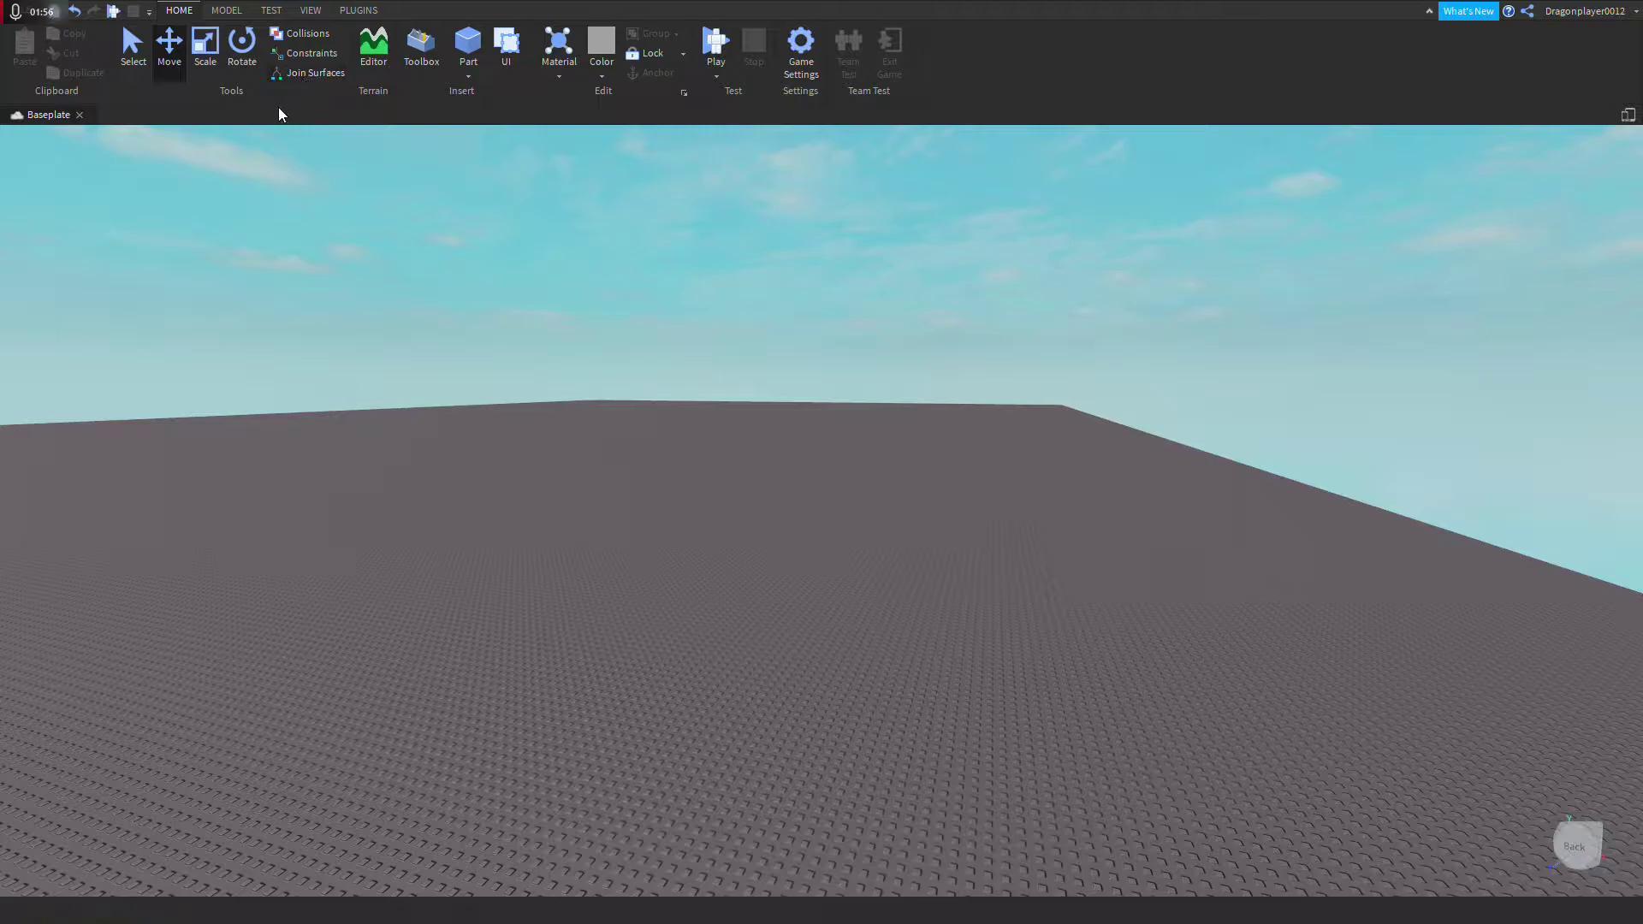
pyautogui.scroll(-3, 393, 298)
pyautogui.press('d')
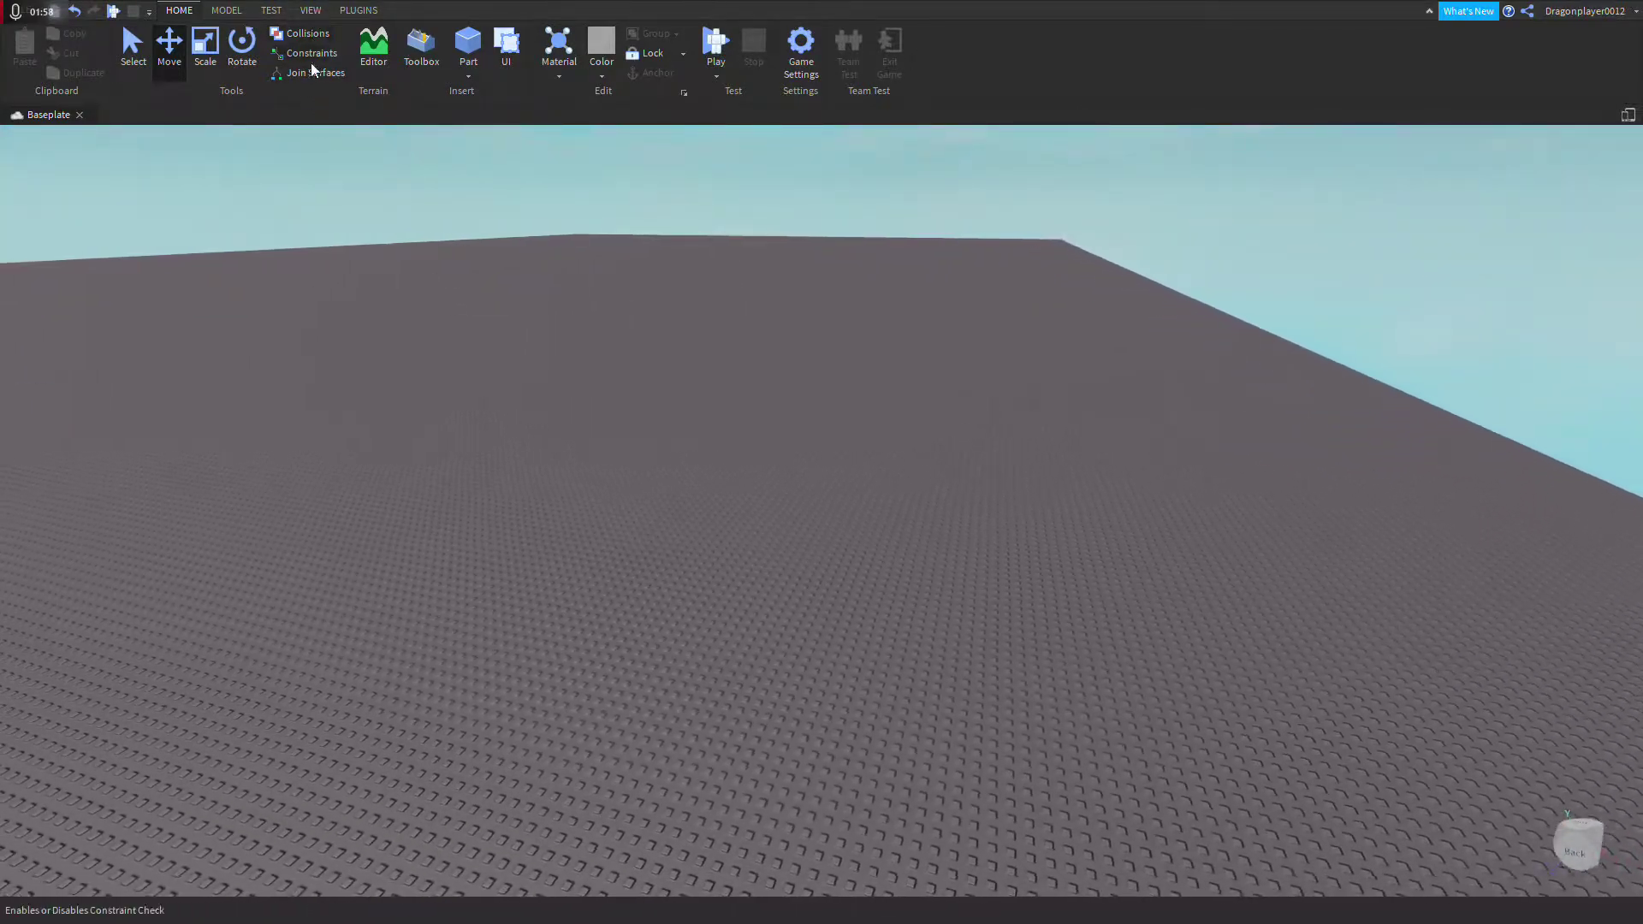
pyautogui.moveTo(413, 254); pyautogui.dragTo(412, 252, button='right')
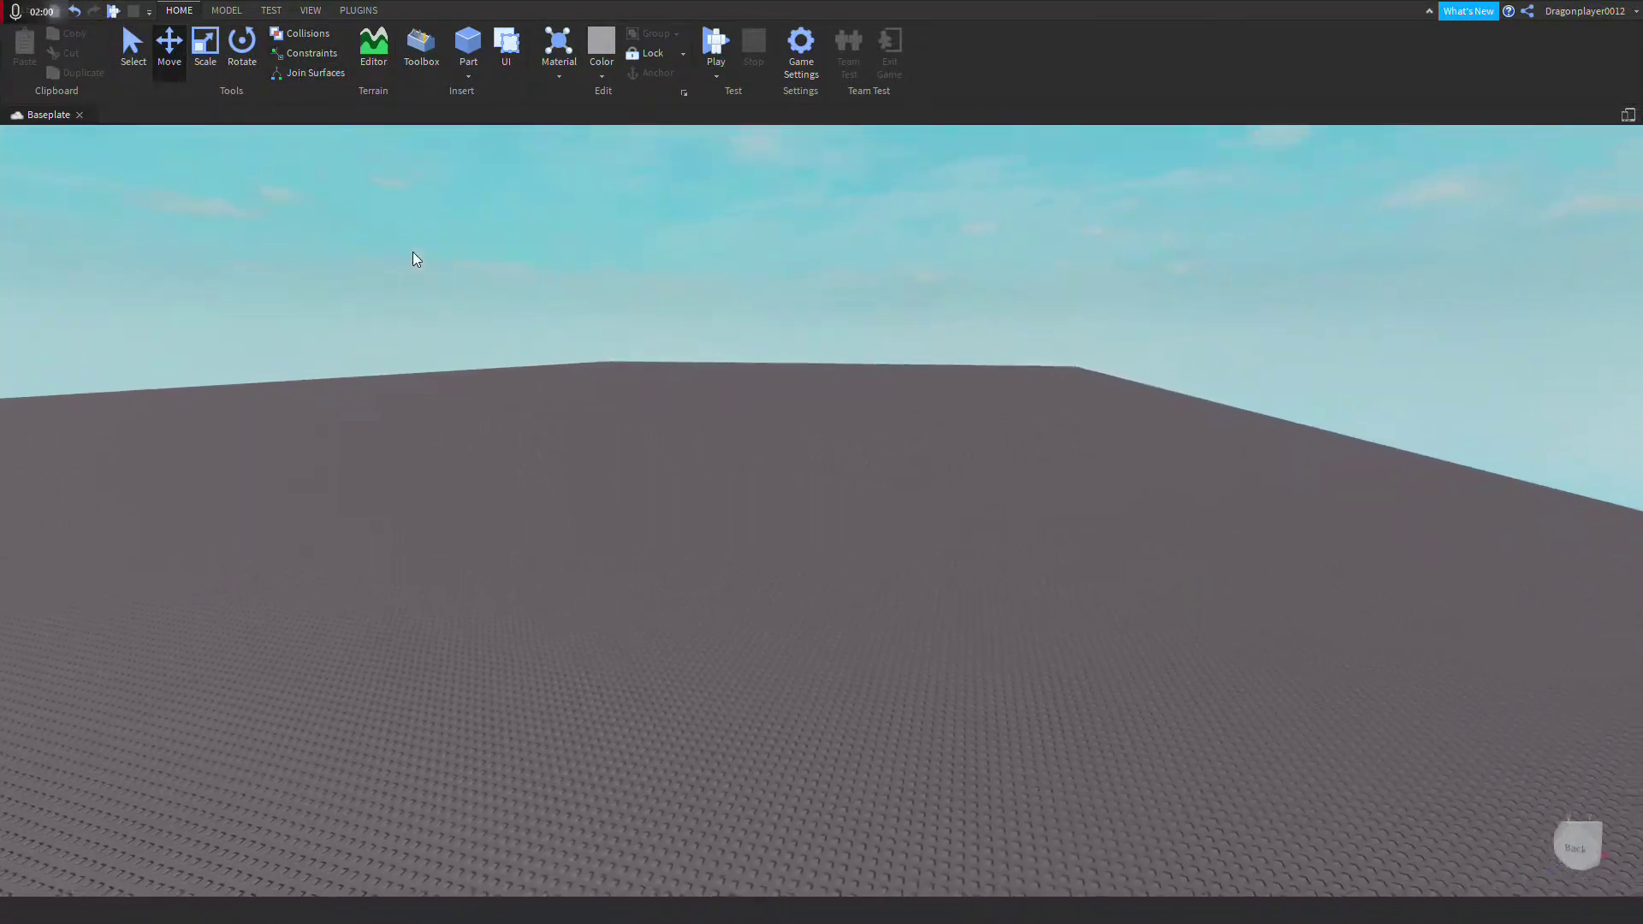
# Step: Look over the Toolbox and the Create and Region options of the Terrain Editor, then close the editor
pyautogui.click(421, 51)
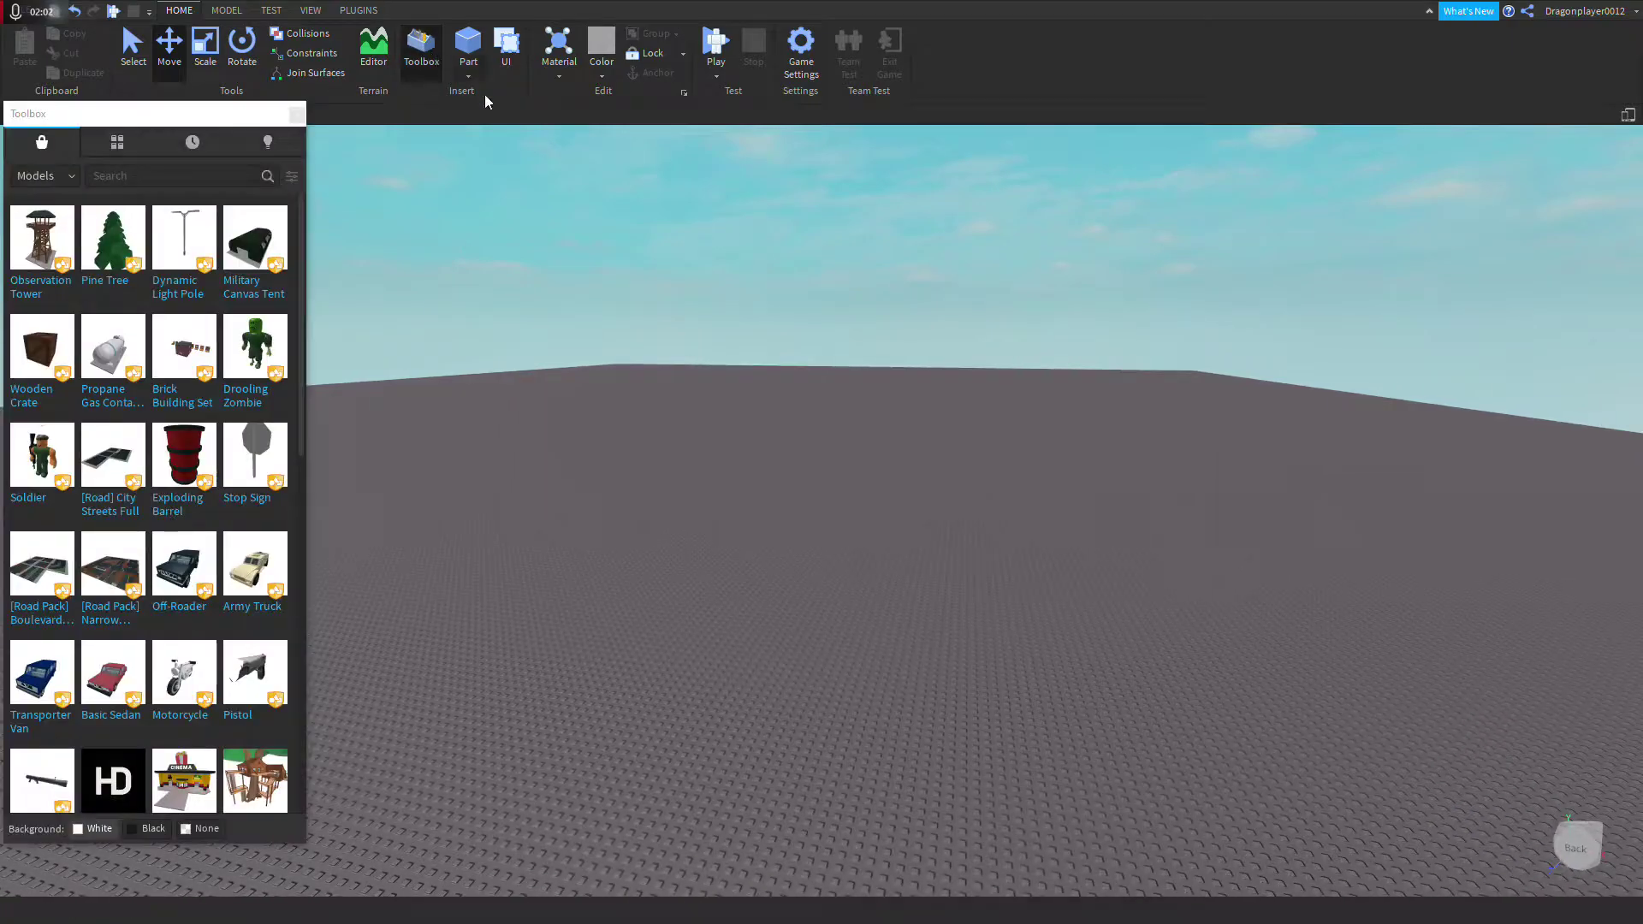
pyautogui.click(437, 58)
pyautogui.click(373, 53)
pyautogui.moveTo(449, 149); pyautogui.dragTo(609, 276, button='right')
pyautogui.scroll(-3, 608, 274)
pyautogui.moveTo(466, 230); pyautogui.dragTo(231, 161, button='right')
pyautogui.click(152, 136)
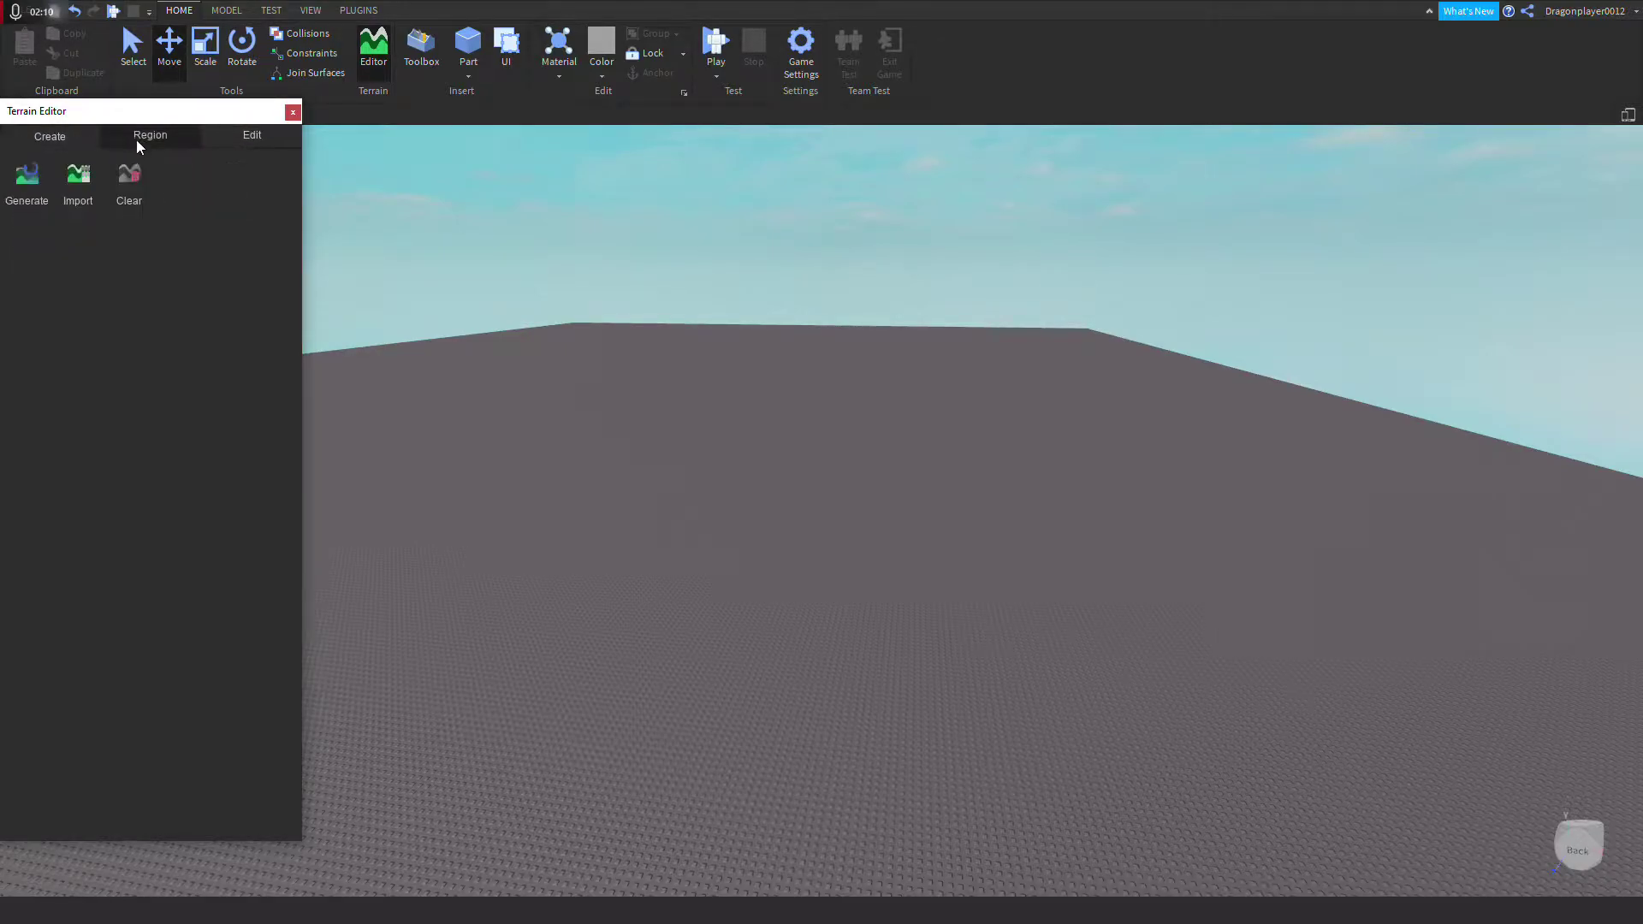
pyautogui.click(292, 112)
# Step: Open the Toolbox and search its models for "Car"
pyautogui.scroll(5, 535, 253)
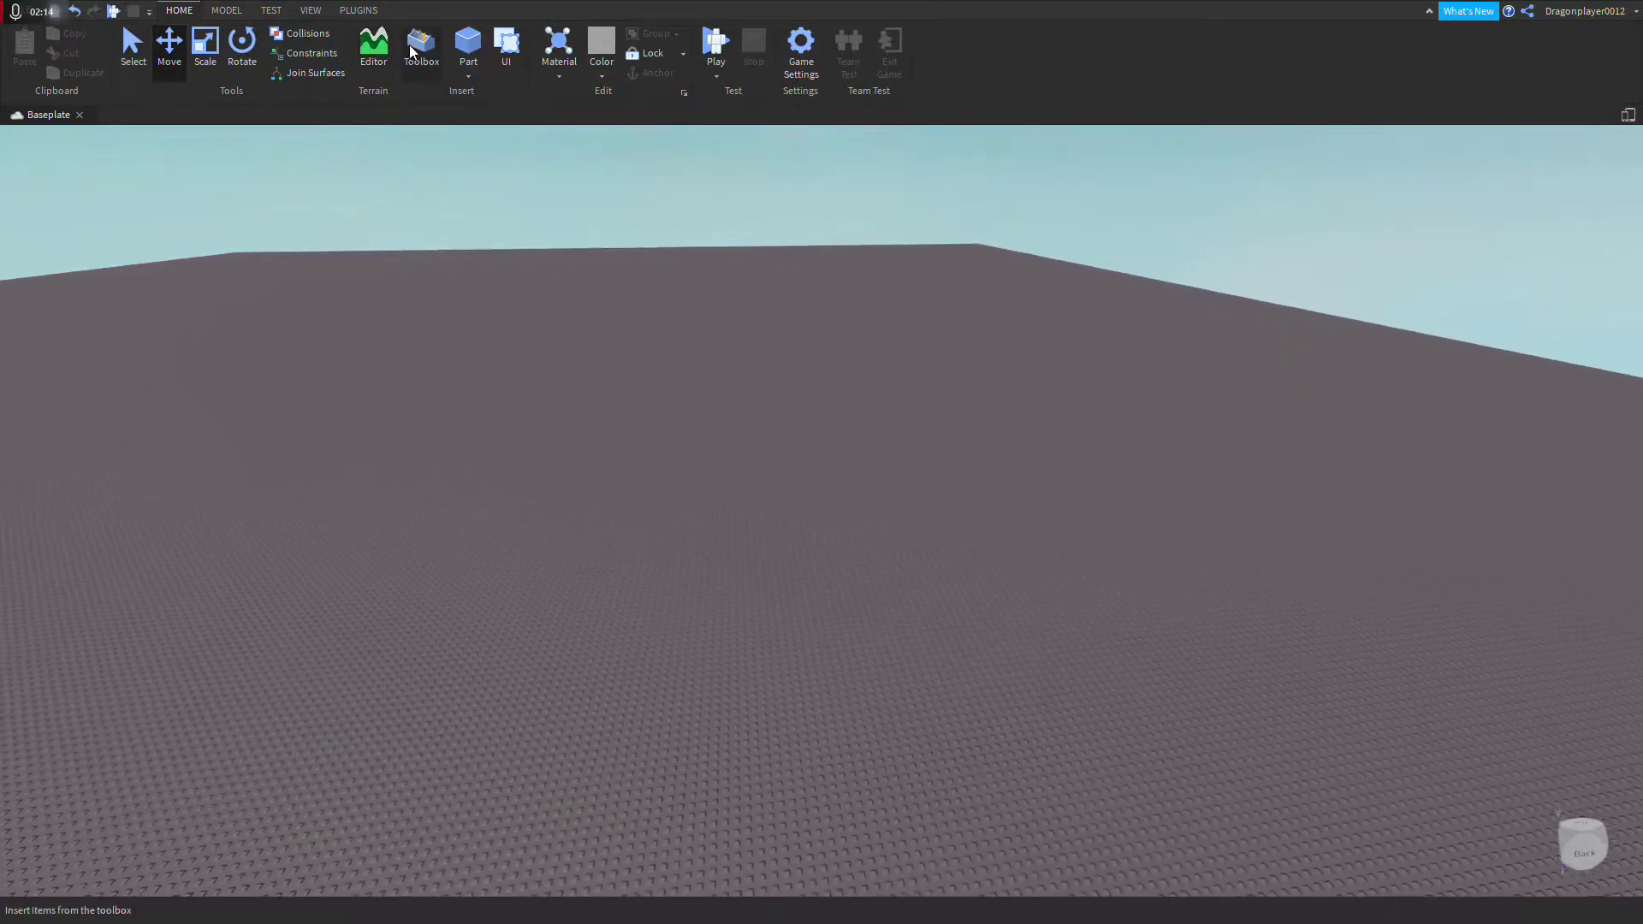
pyautogui.click(427, 48)
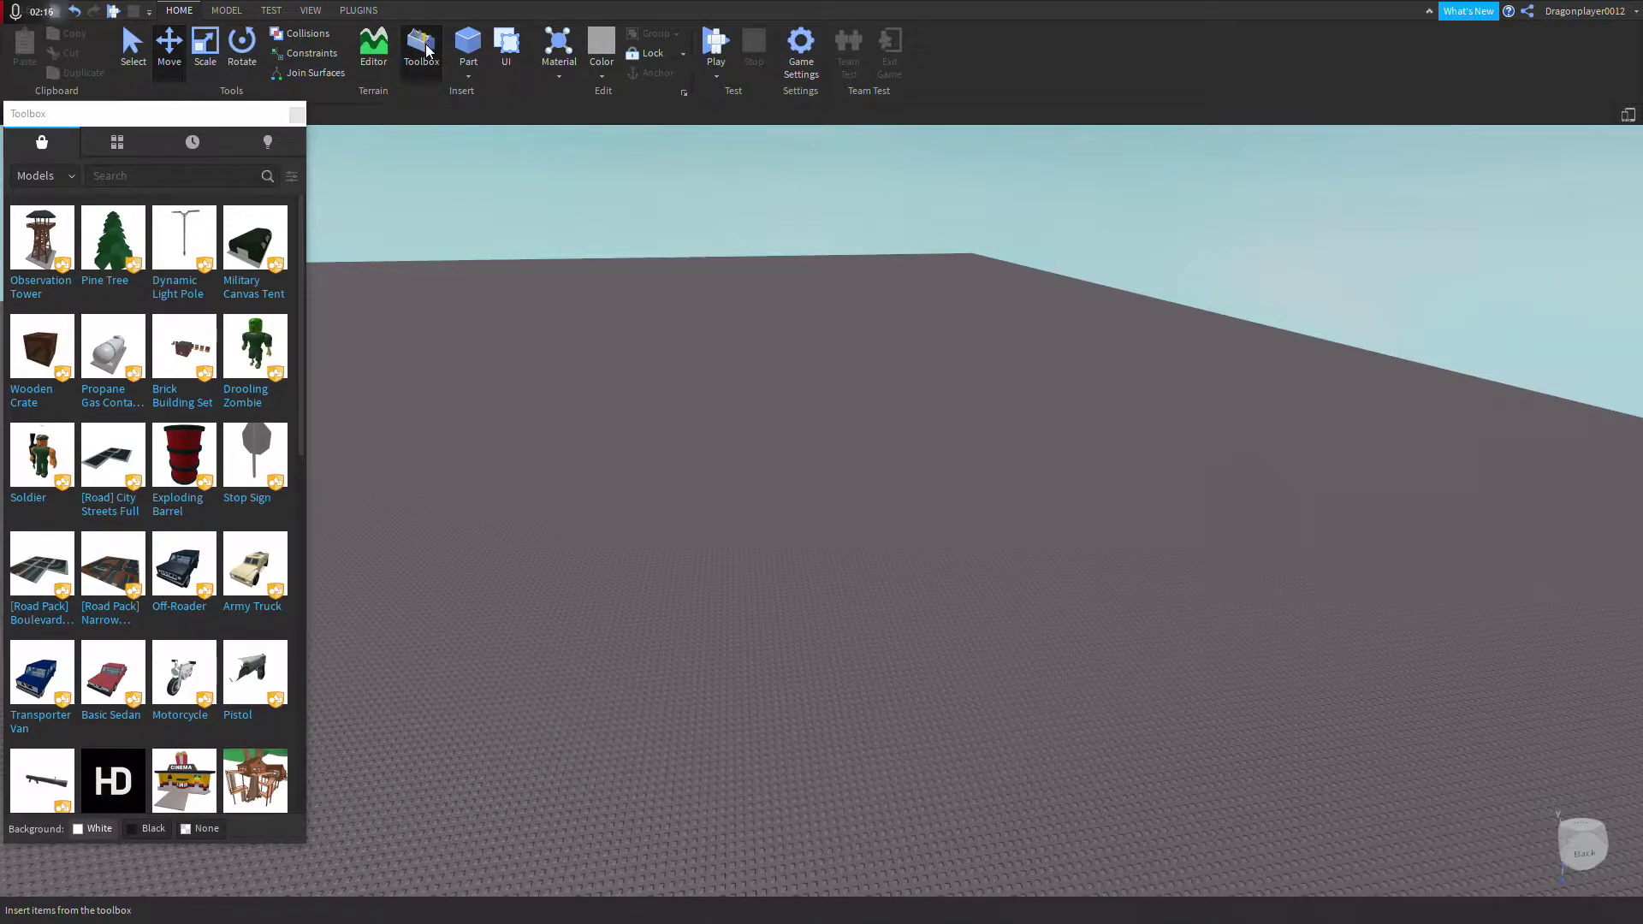
pyautogui.click(155, 180)
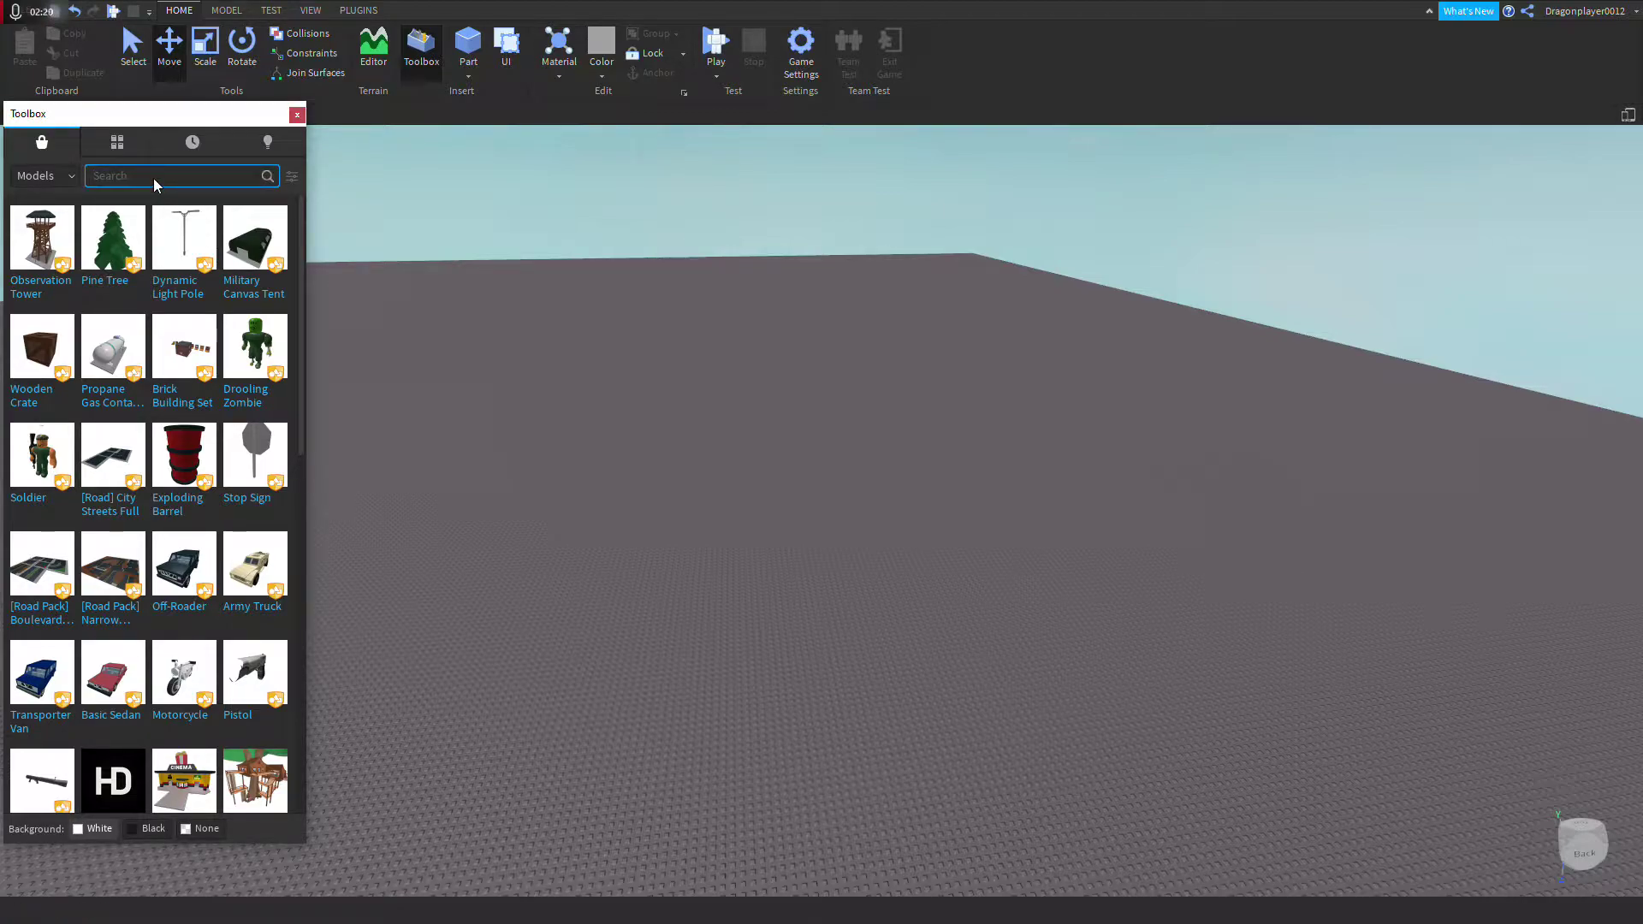
pyautogui.write('Car')
pyautogui.press('Return')
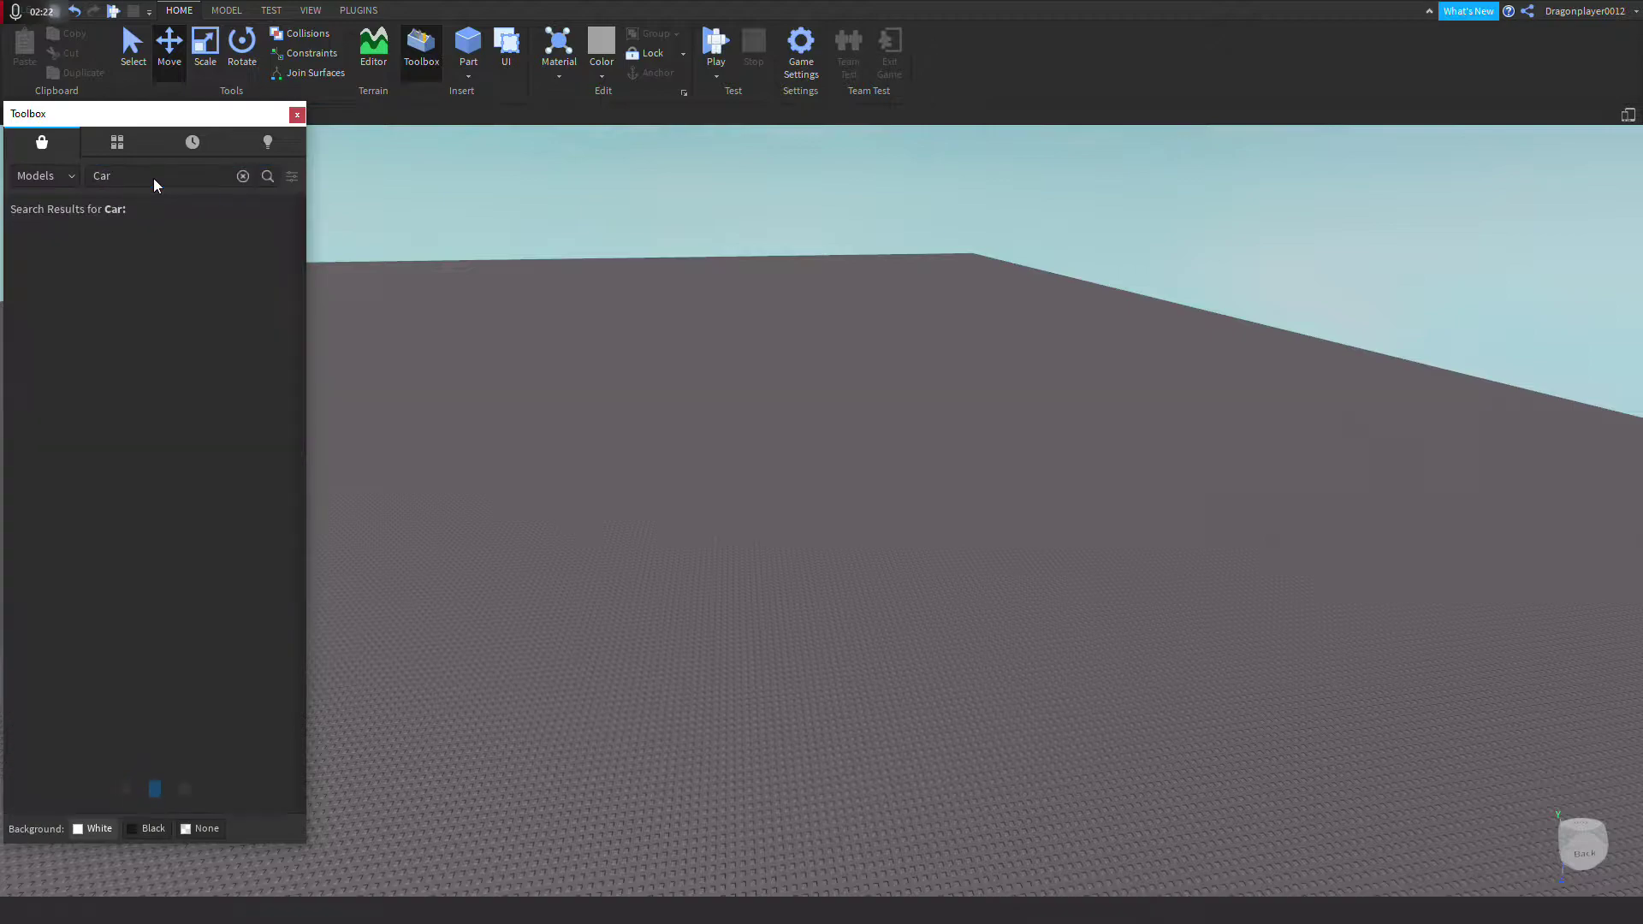
# Step: Insert the yellow Lamborghini Huracan from the Car search results onto the baseplate
pyautogui.moveTo(522, 248); pyautogui.dragTo(522, 247, button='right')
pyautogui.scroll(2, 485, 235)
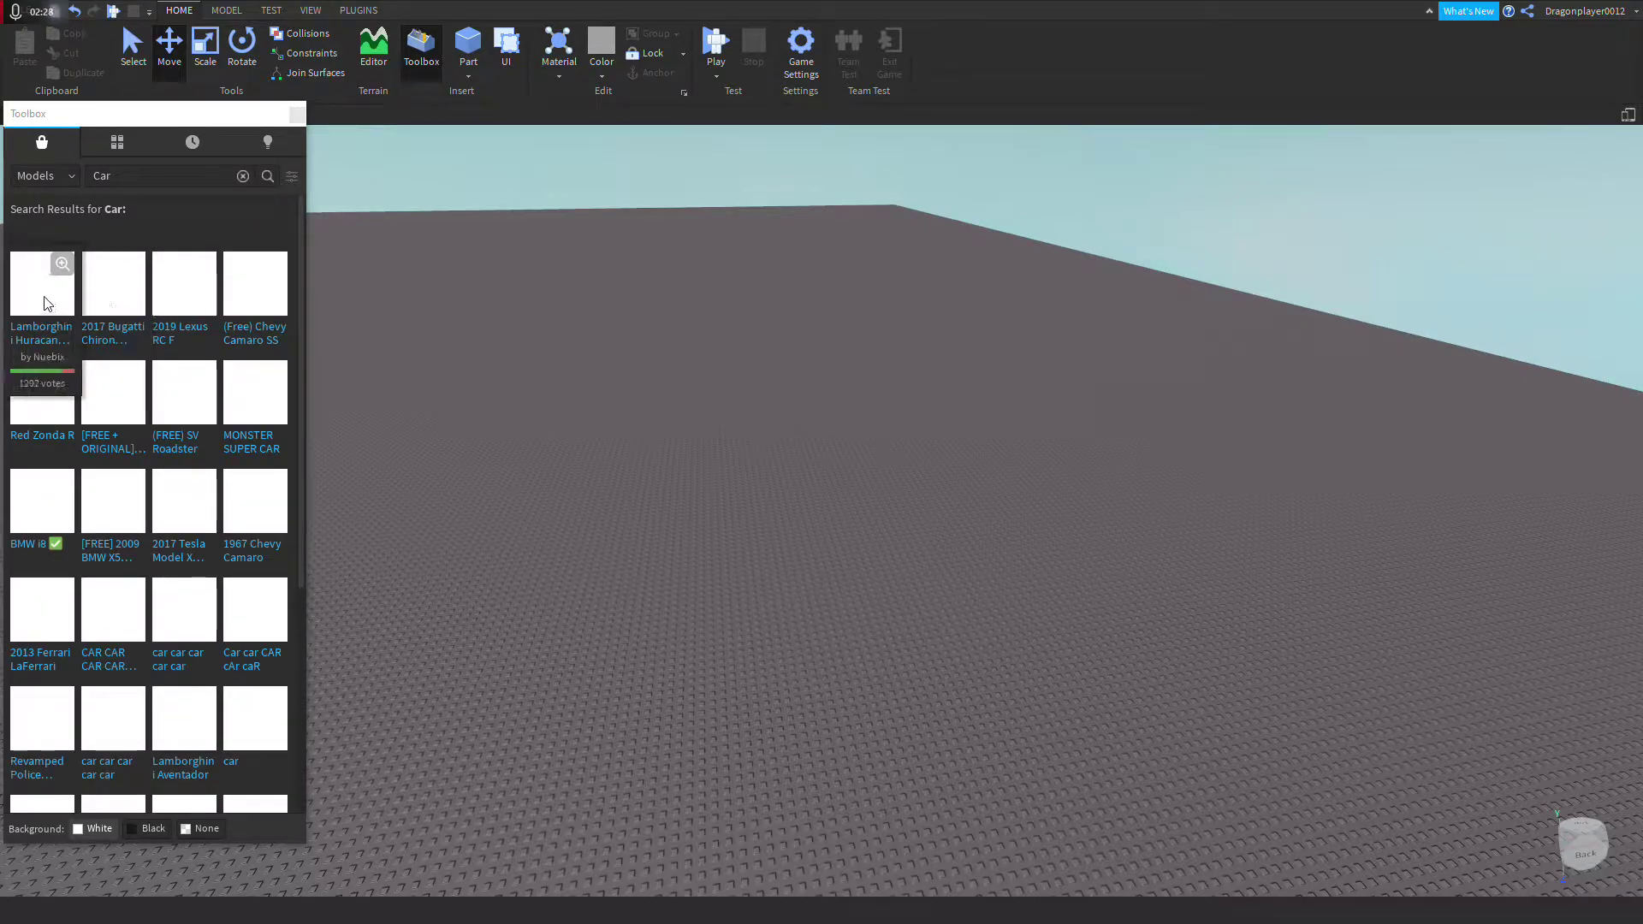
pyautogui.moveTo(186, 306); pyautogui.dragTo(695, 368)
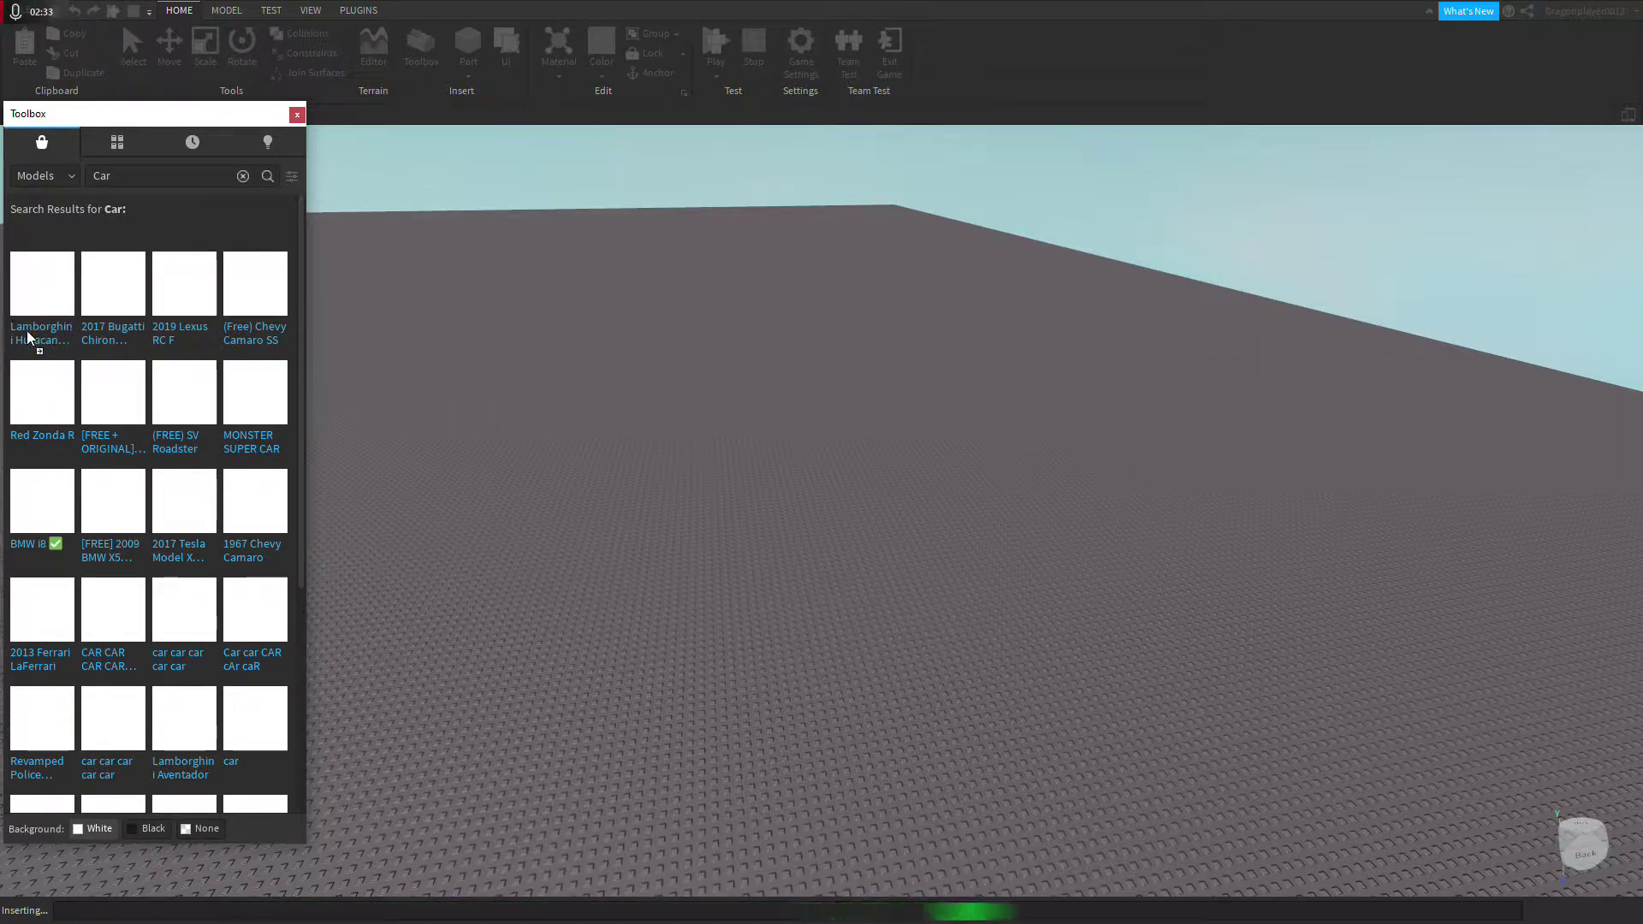
# Step: Move around the inserted Lamborghini and examine it from several sides and distances
pyautogui.scroll(-5, 798, 497)
pyautogui.scroll(3, 796, 496)
pyautogui.moveTo(795, 491); pyautogui.dragTo(775, 483, button='right')
pyautogui.press('d')
pyautogui.press('s')
pyautogui.moveTo(850, 501); pyautogui.dragTo(814, 531)
pyautogui.moveTo(813, 538); pyautogui.dragTo(877, 536, button='right')
pyautogui.scroll(5, 753, 541)
pyautogui.scroll(-6, 756, 542)
pyautogui.scroll(5, 752, 535)
pyautogui.scroll(-5, 752, 534)
# Step: Select the Lamborghini and delete it from the baseplate
pyautogui.click(753, 534)
pyautogui.scroll(3, 770, 526)
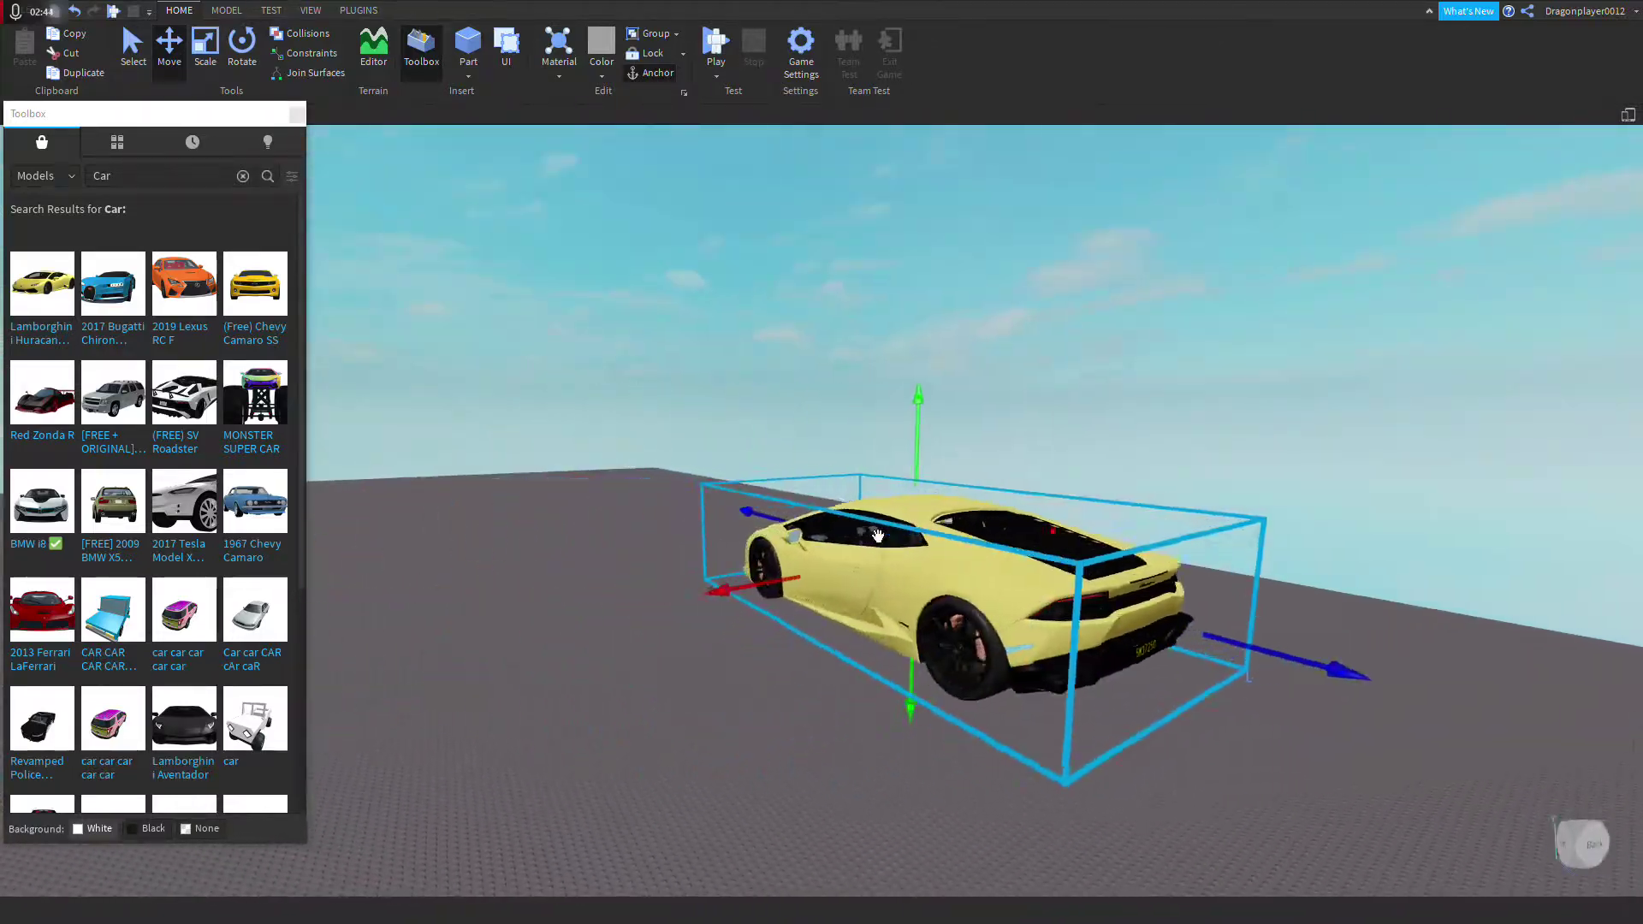
pyautogui.rightClick(950, 583)
pyautogui.click(1013, 243)
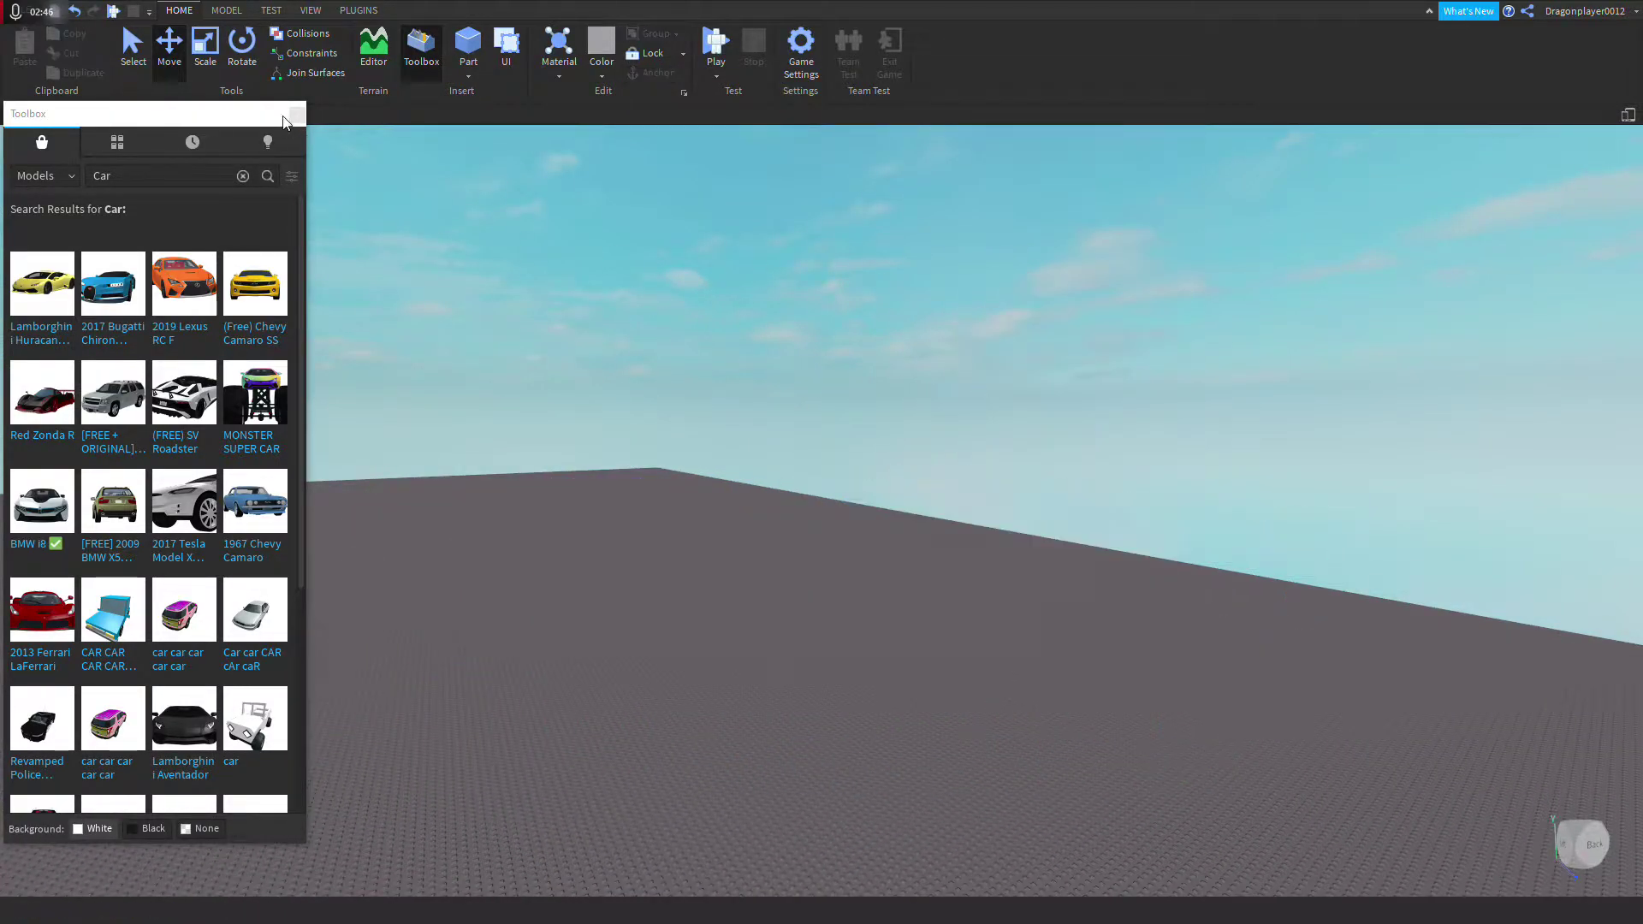
# Step: Clear the Toolbox search text and close the Toolbox
pyautogui.click(107, 175)
pyautogui.press('BackSpace')
pyautogui.press('BackSpace')
pyautogui.press('BackSpace')
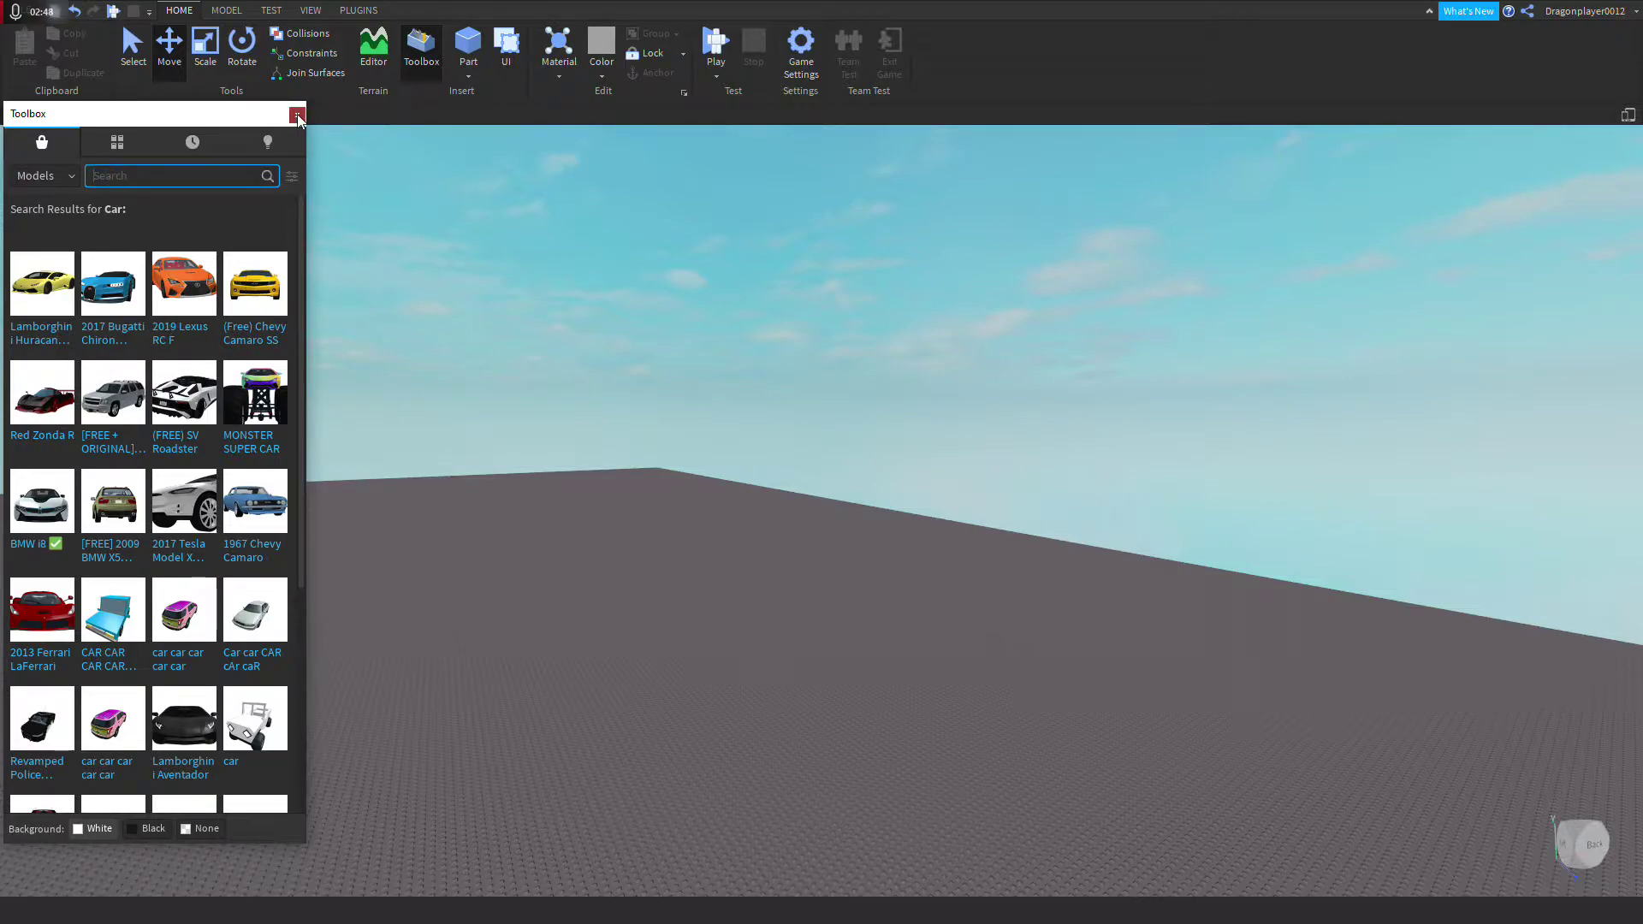
pyautogui.click(297, 115)
# Step: Insert a new block part on the baseplate and select it
pyautogui.click(469, 47)
pyautogui.scroll(8, 892, 388)
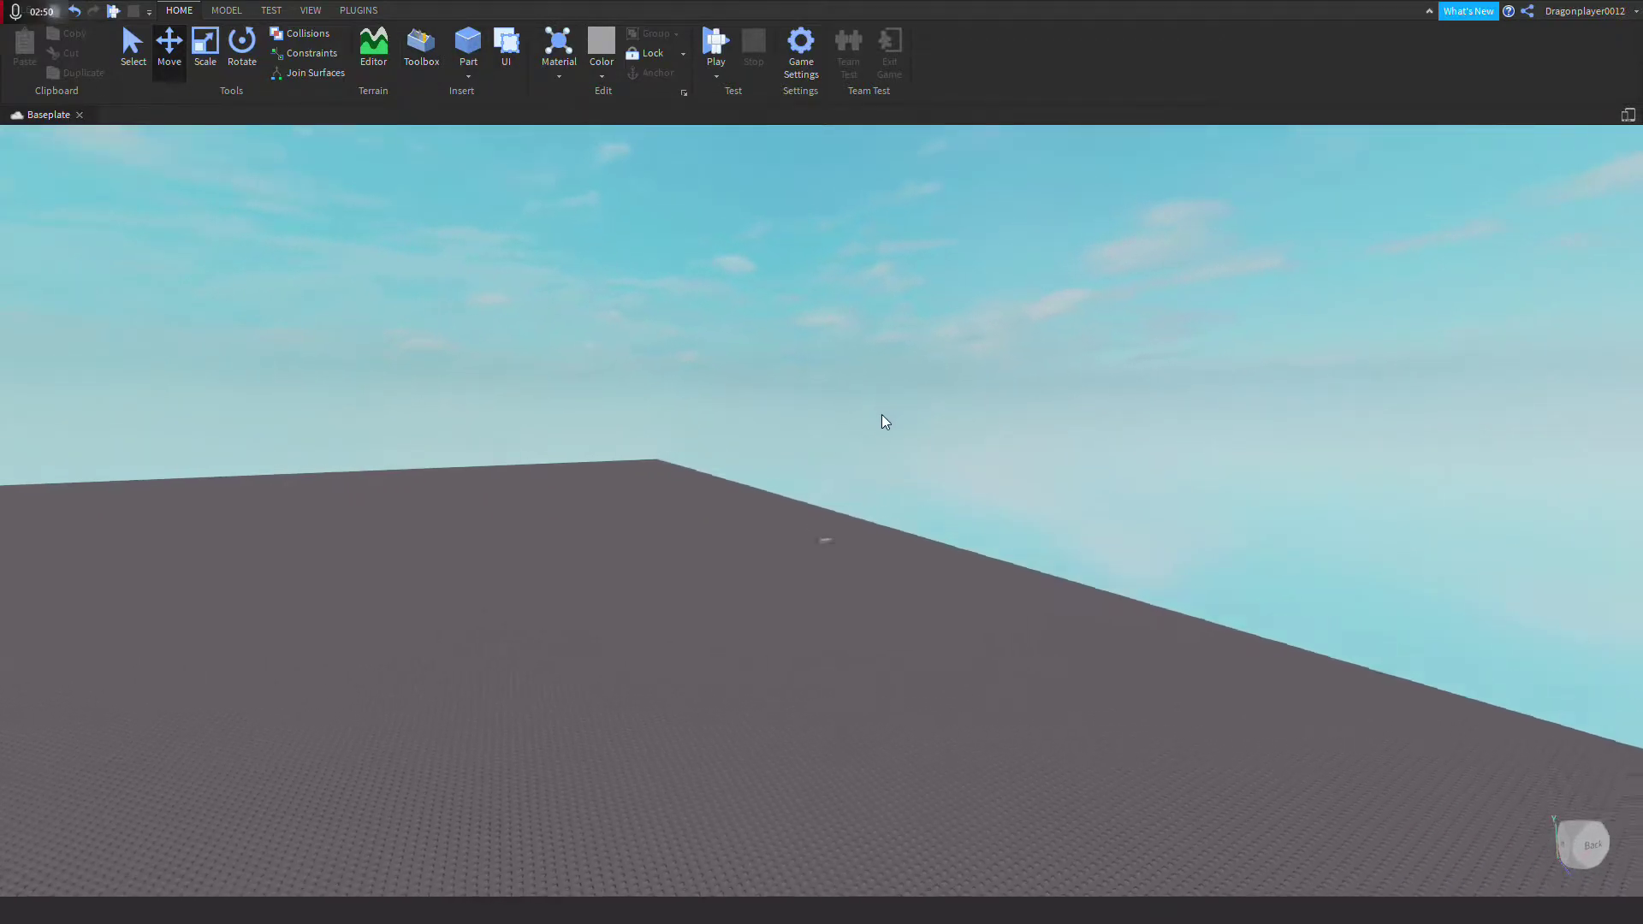
pyautogui.moveTo(794, 527); pyautogui.dragTo(777, 541, button='right')
pyautogui.press('w')
pyautogui.click(647, 782)
pyautogui.moveTo(582, 516); pyautogui.dragTo(563, 523, button='right')
pyautogui.press('s')
pyautogui.press('d')
pyautogui.press('w')
pyautogui.press('a')
pyautogui.press('d')
# Step: Scale the block in length and height into a long, thin upright wall
pyautogui.click(205, 49)
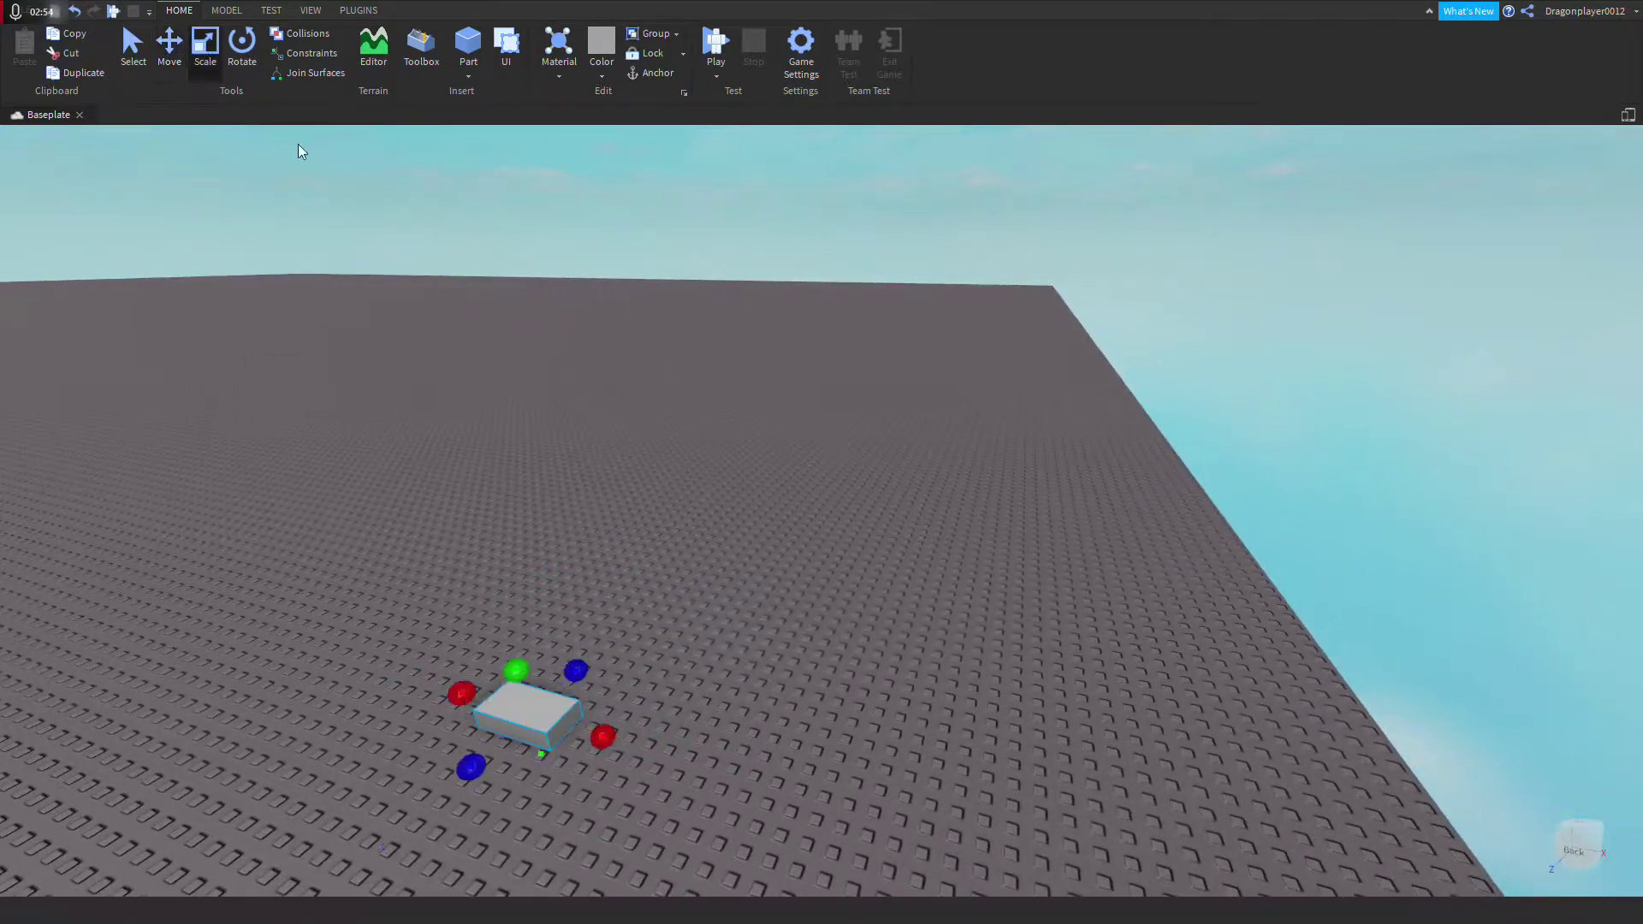
pyautogui.moveTo(574, 670); pyautogui.dragTo(699, 557)
pyautogui.moveTo(609, 594); pyautogui.dragTo(539, 385)
pyautogui.press('s')
pyautogui.click(746, 655)
pyautogui.press('a')
pyautogui.moveTo(747, 655); pyautogui.dragTo(719, 626, button='right')
pyautogui.press('a')
pyautogui.click(719, 626)
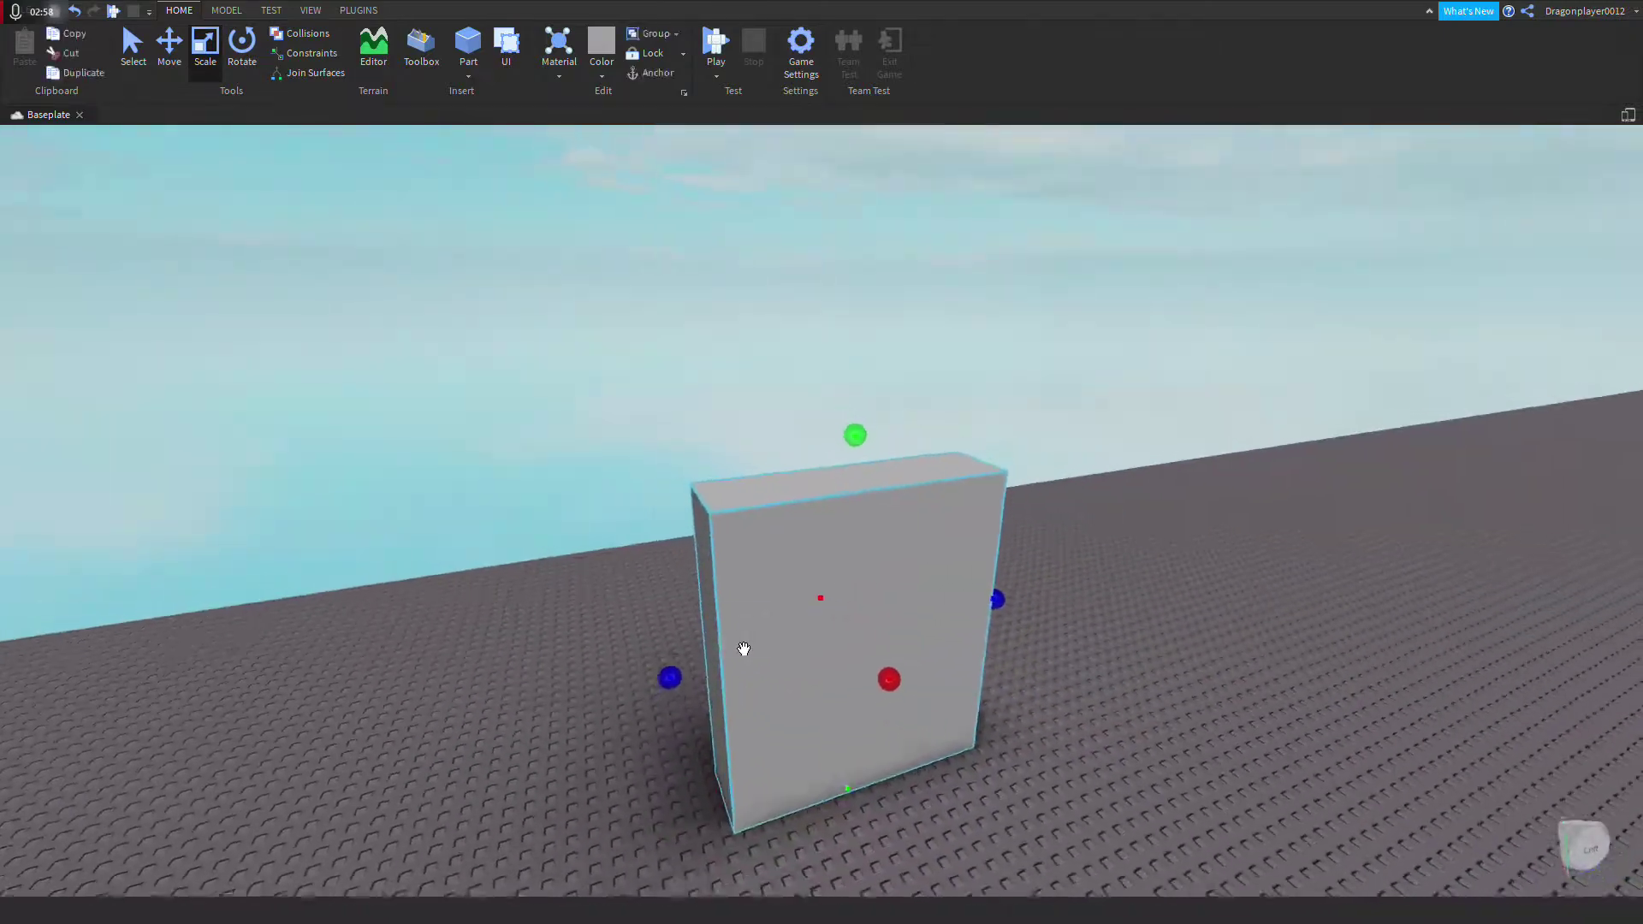
pyautogui.press('s')
pyautogui.moveTo(712, 622); pyautogui.dragTo(513, 637)
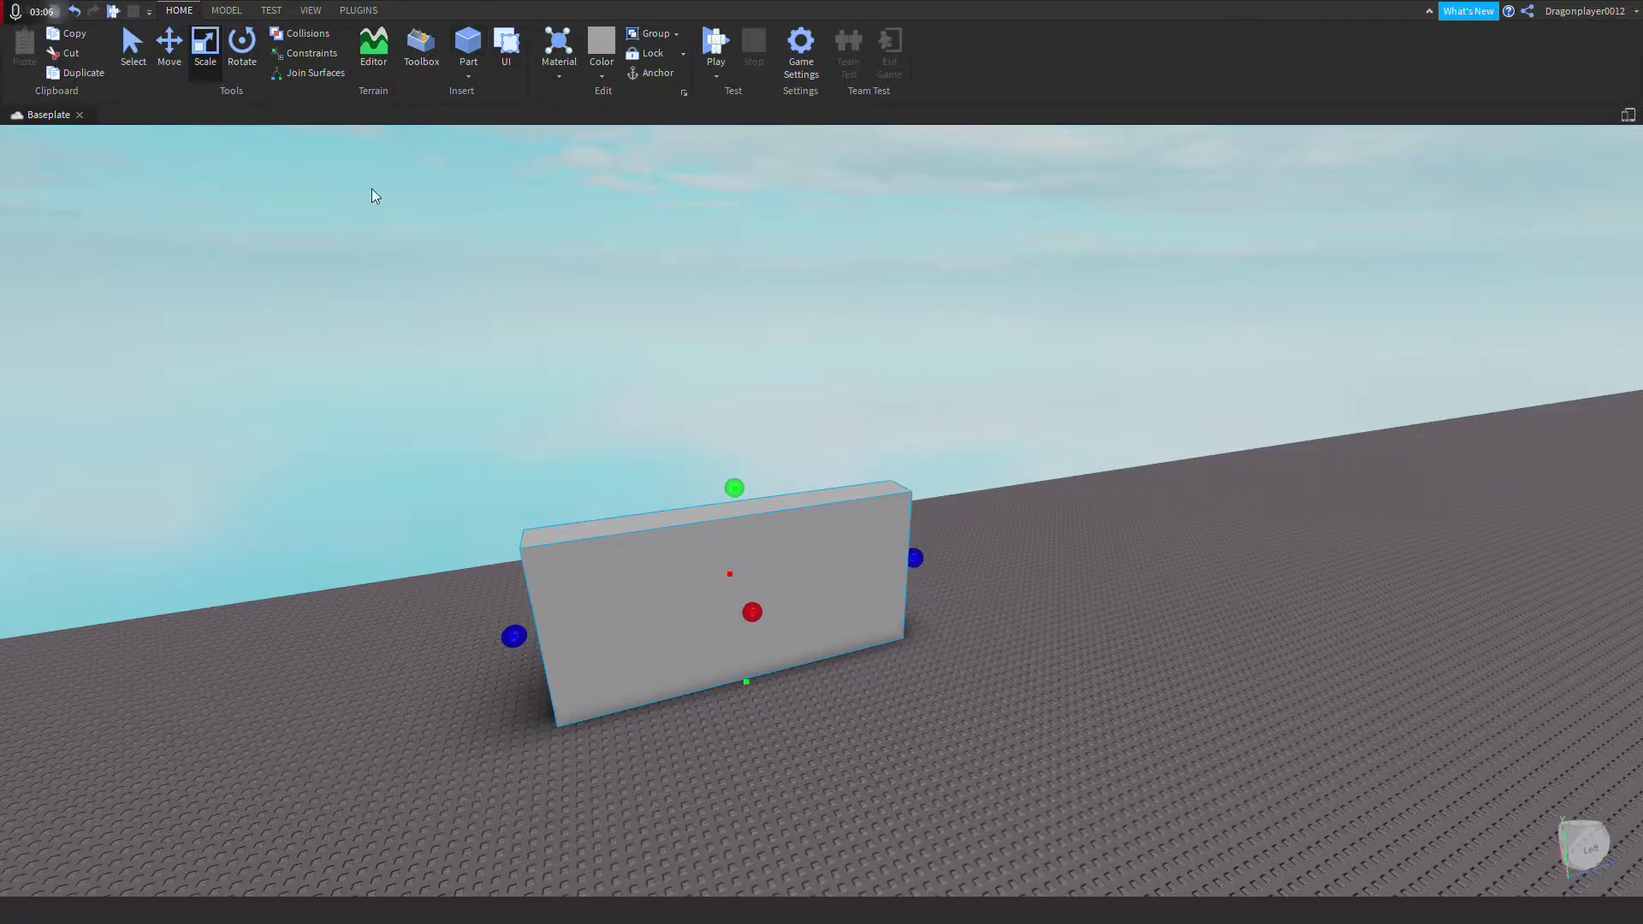
# Step: Duplicate the wall and rotate the copy about the vertical axis until it is perpendicular to the original
pyautogui.click(161, 39)
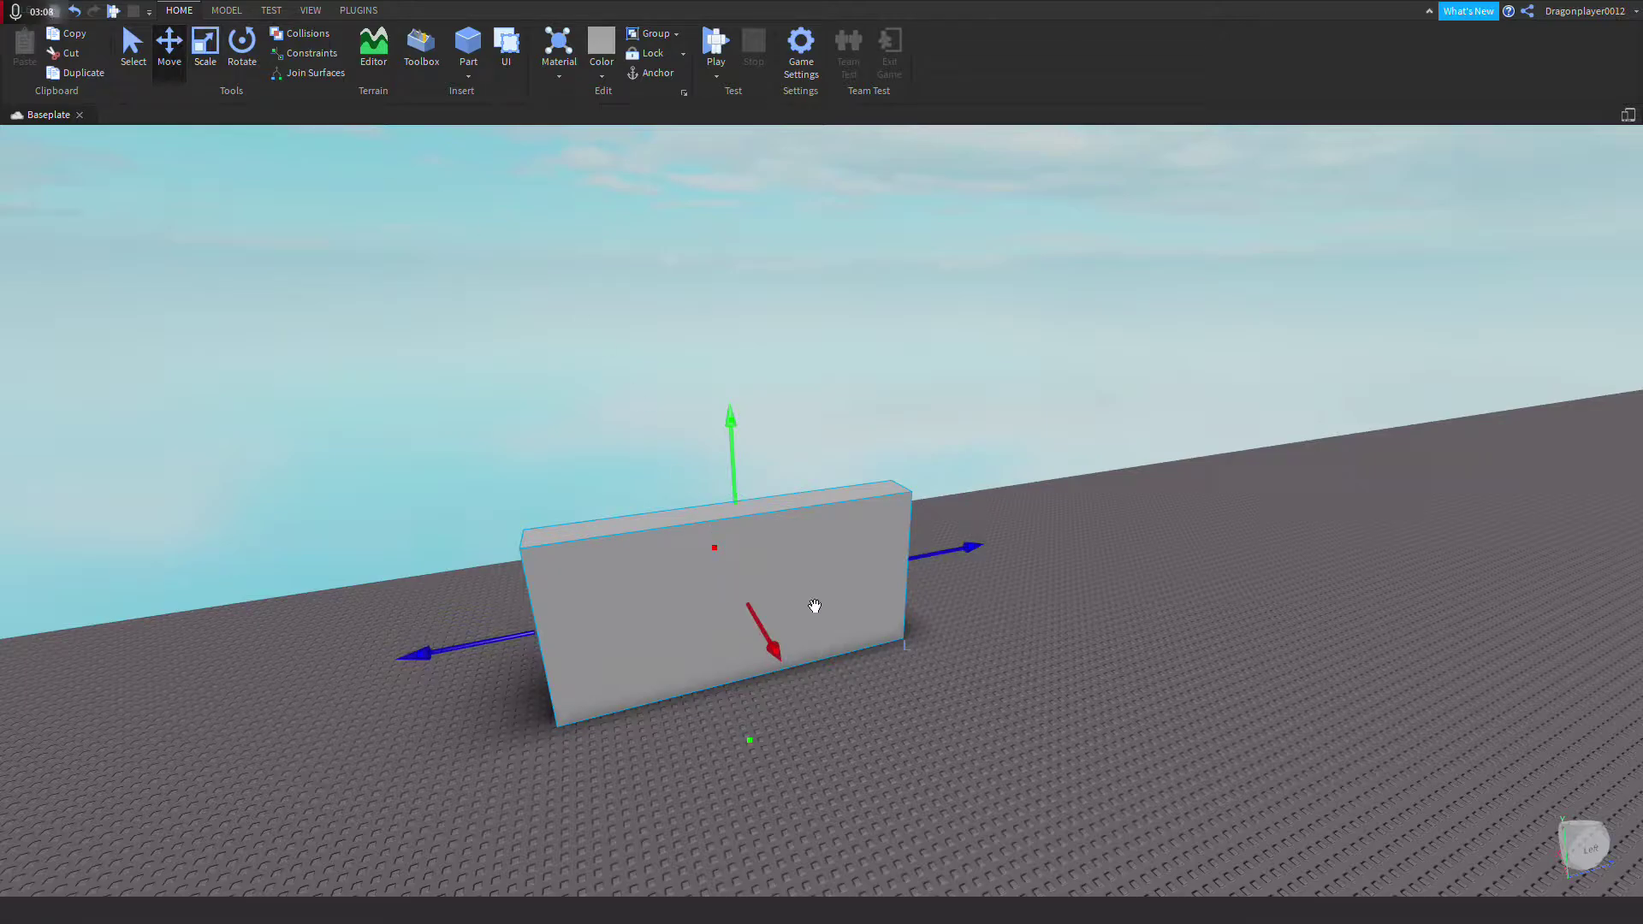
pyautogui.click(241, 53)
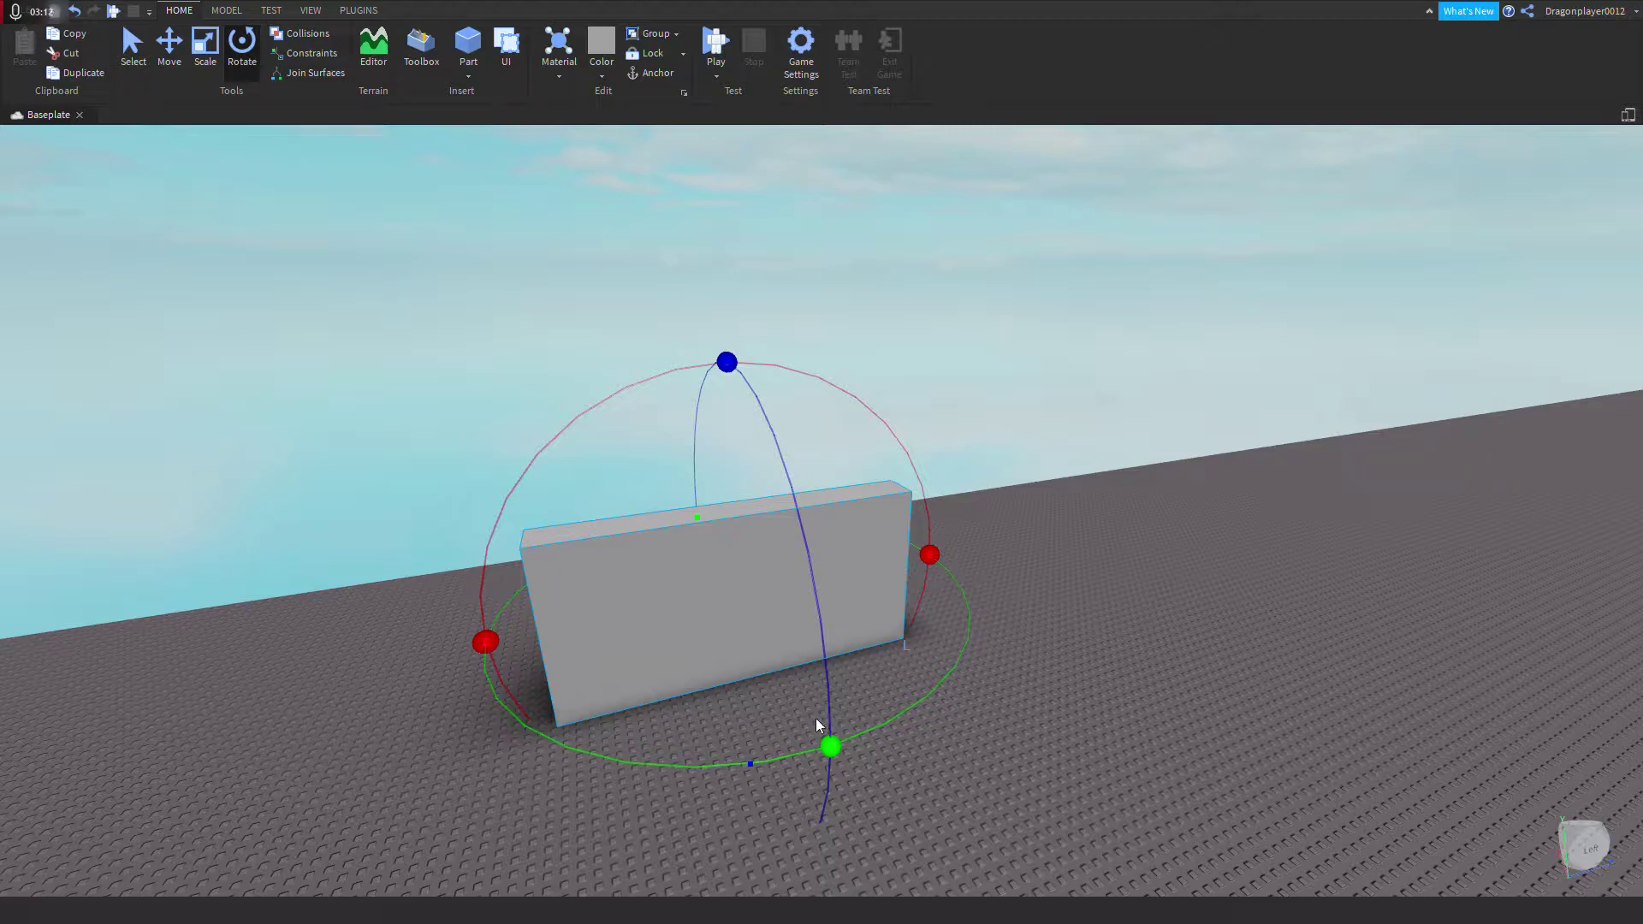
pyautogui.moveTo(829, 746); pyautogui.dragTo(980, 541)
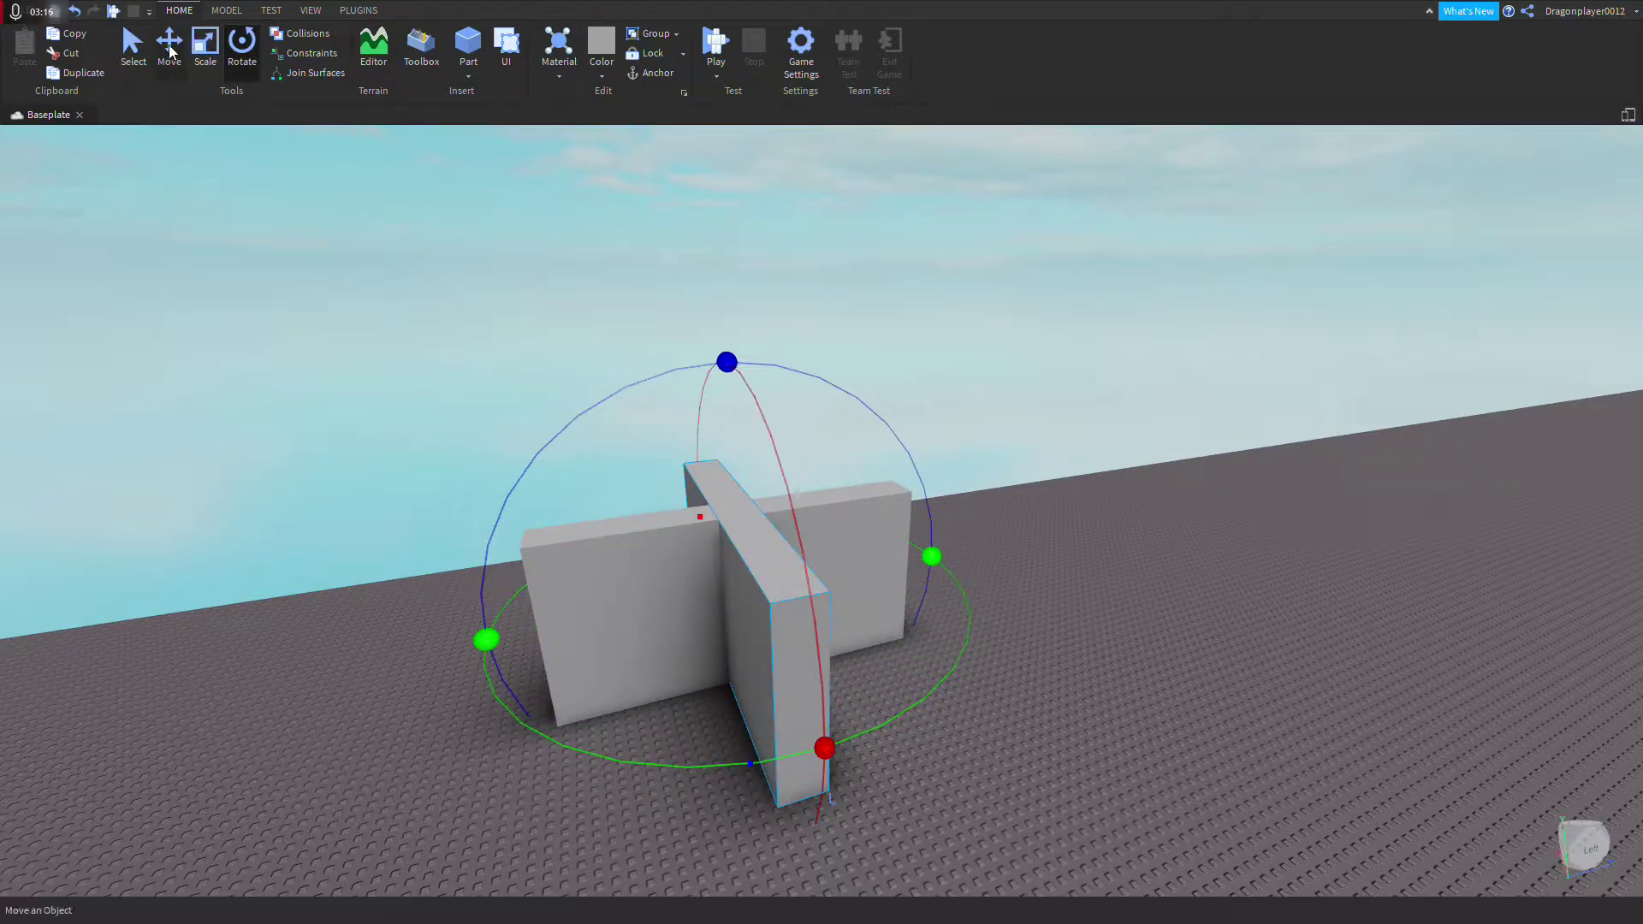
# Step: Move the rotated wall to the end of the original wall so the two form an L-shaped corner
pyautogui.click(172, 52)
pyautogui.moveTo(841, 579); pyautogui.dragTo(998, 540)
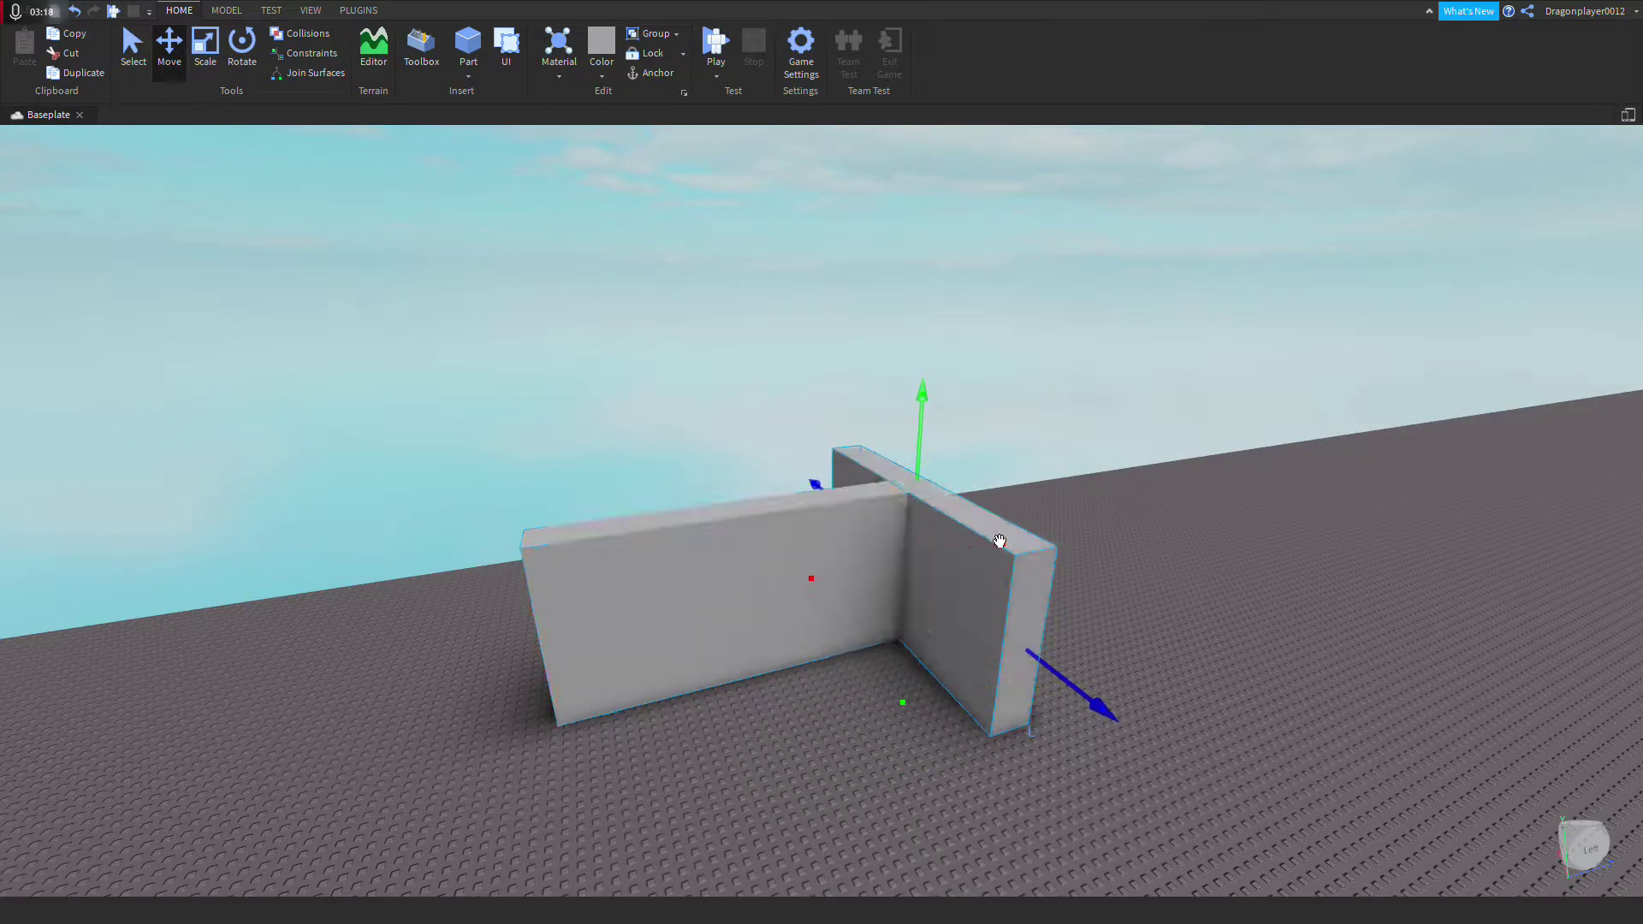
pyautogui.moveTo(1034, 679); pyautogui.dragTo(1105, 724)
pyautogui.moveTo(1106, 724); pyautogui.dragTo(1106, 724, button='right')
pyautogui.moveTo(1106, 724); pyautogui.dragTo(1104, 726)
pyautogui.moveTo(1106, 724); pyautogui.dragTo(1105, 726, button='right')
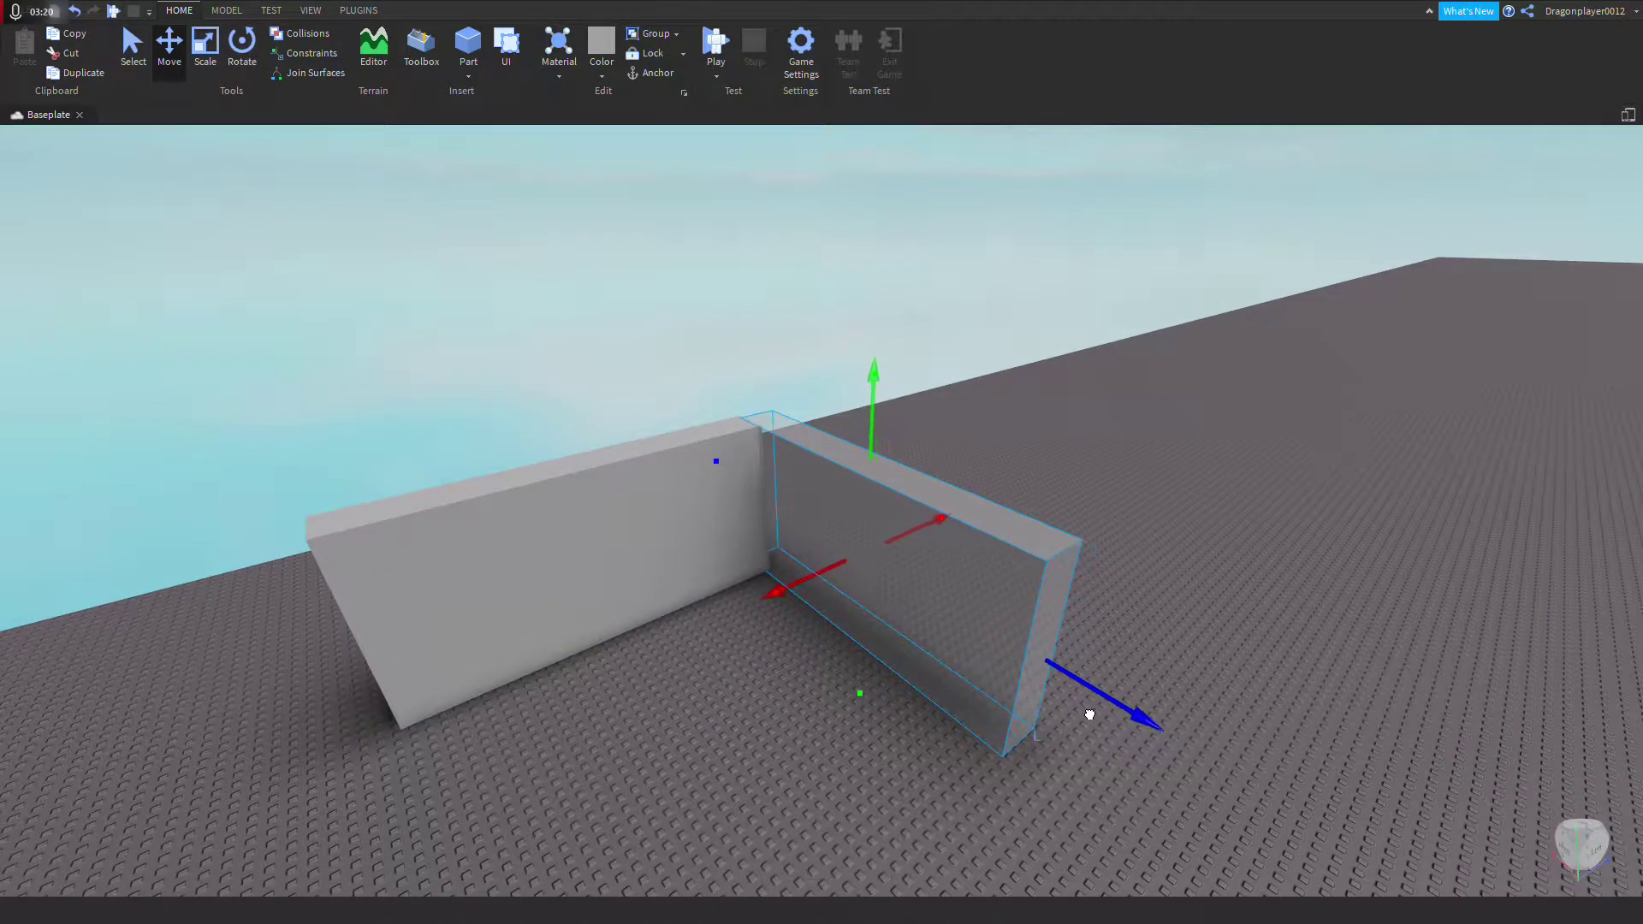
pyautogui.moveTo(1090, 715); pyautogui.dragTo(1090, 715)
# Step: Insert a block in the corner between the walls and scale it into a flat floor spanning both walls
pyautogui.click(789, 772)
pyautogui.press('w')
pyautogui.moveTo(787, 772); pyautogui.dragTo(616, 656, button='right')
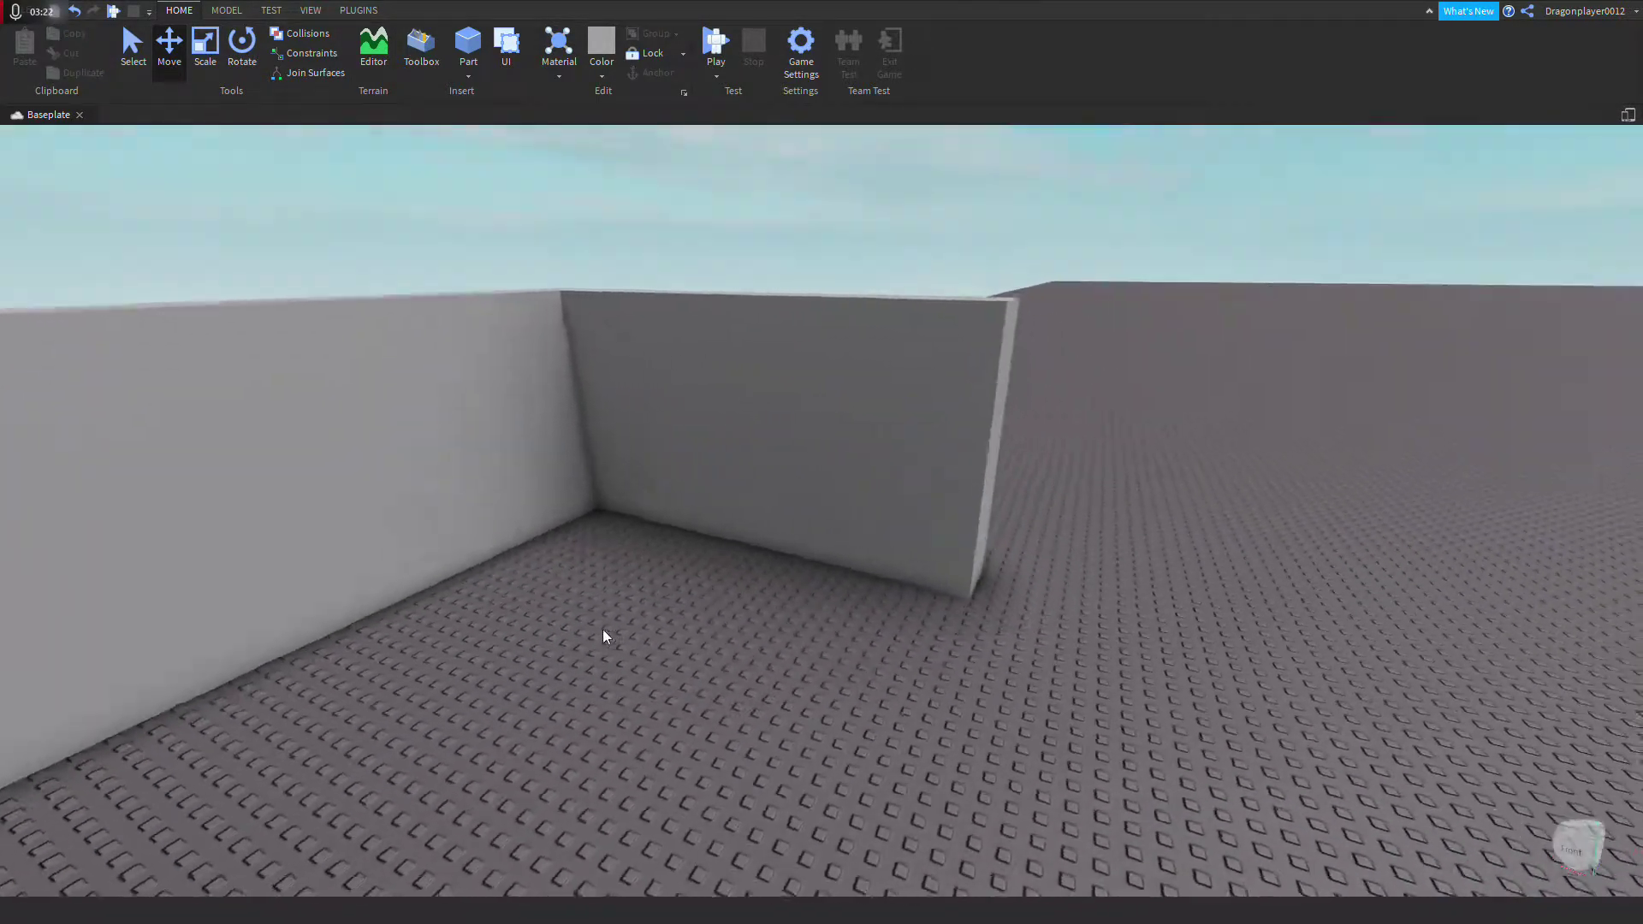
pyautogui.press('s')
pyautogui.press('d')
pyautogui.click(468, 45)
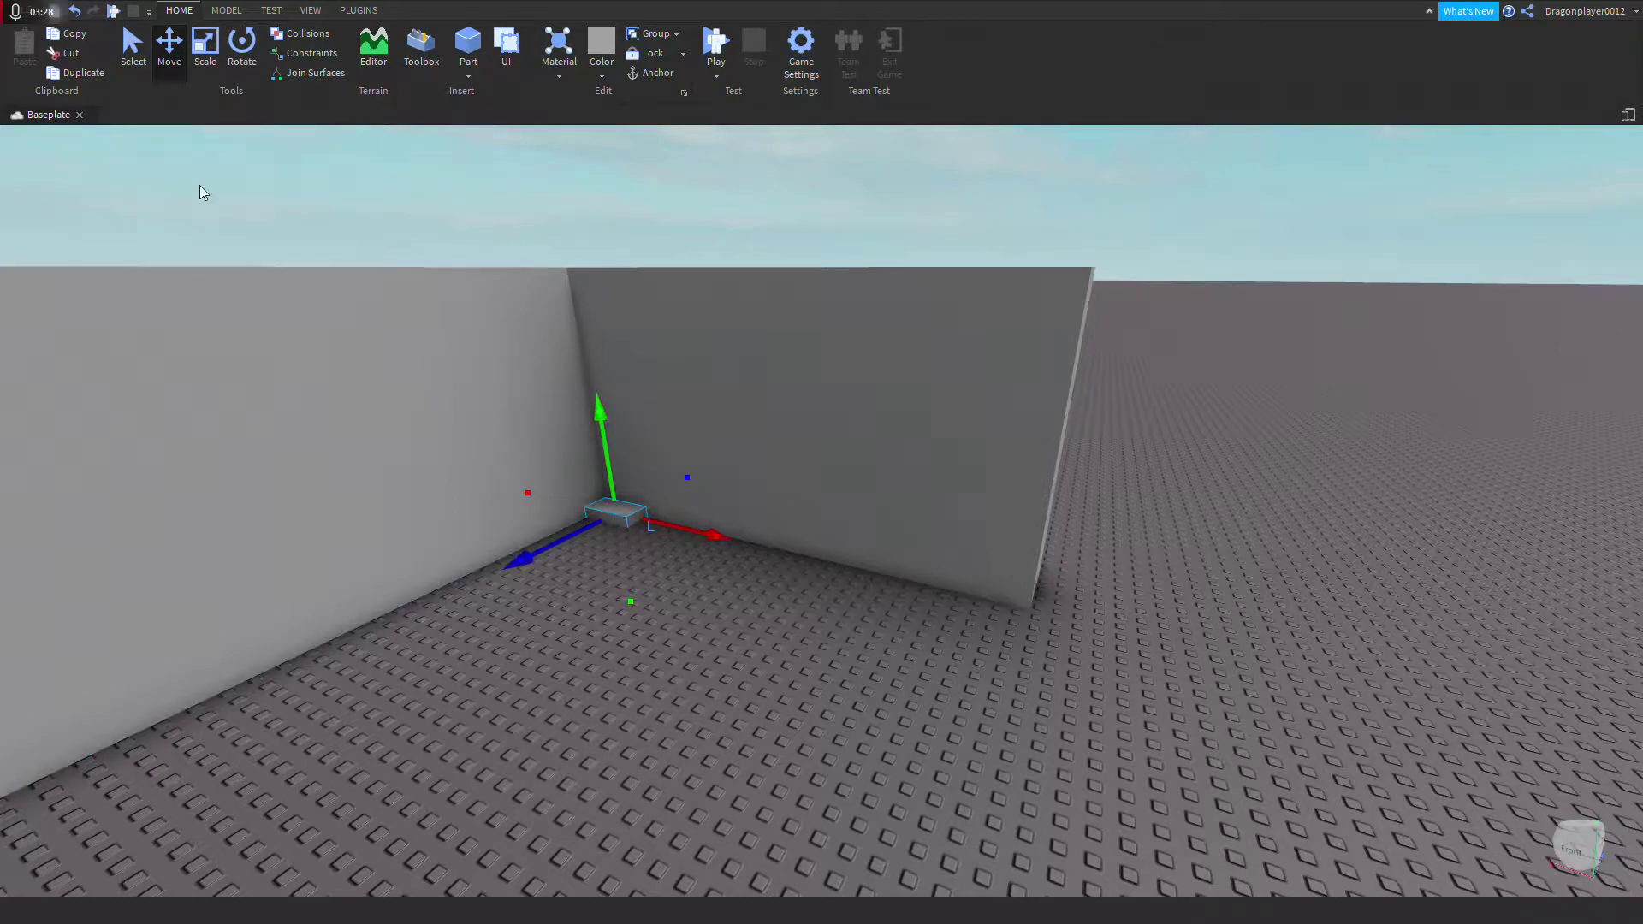
pyautogui.moveTo(689, 529); pyautogui.dragTo(892, 570)
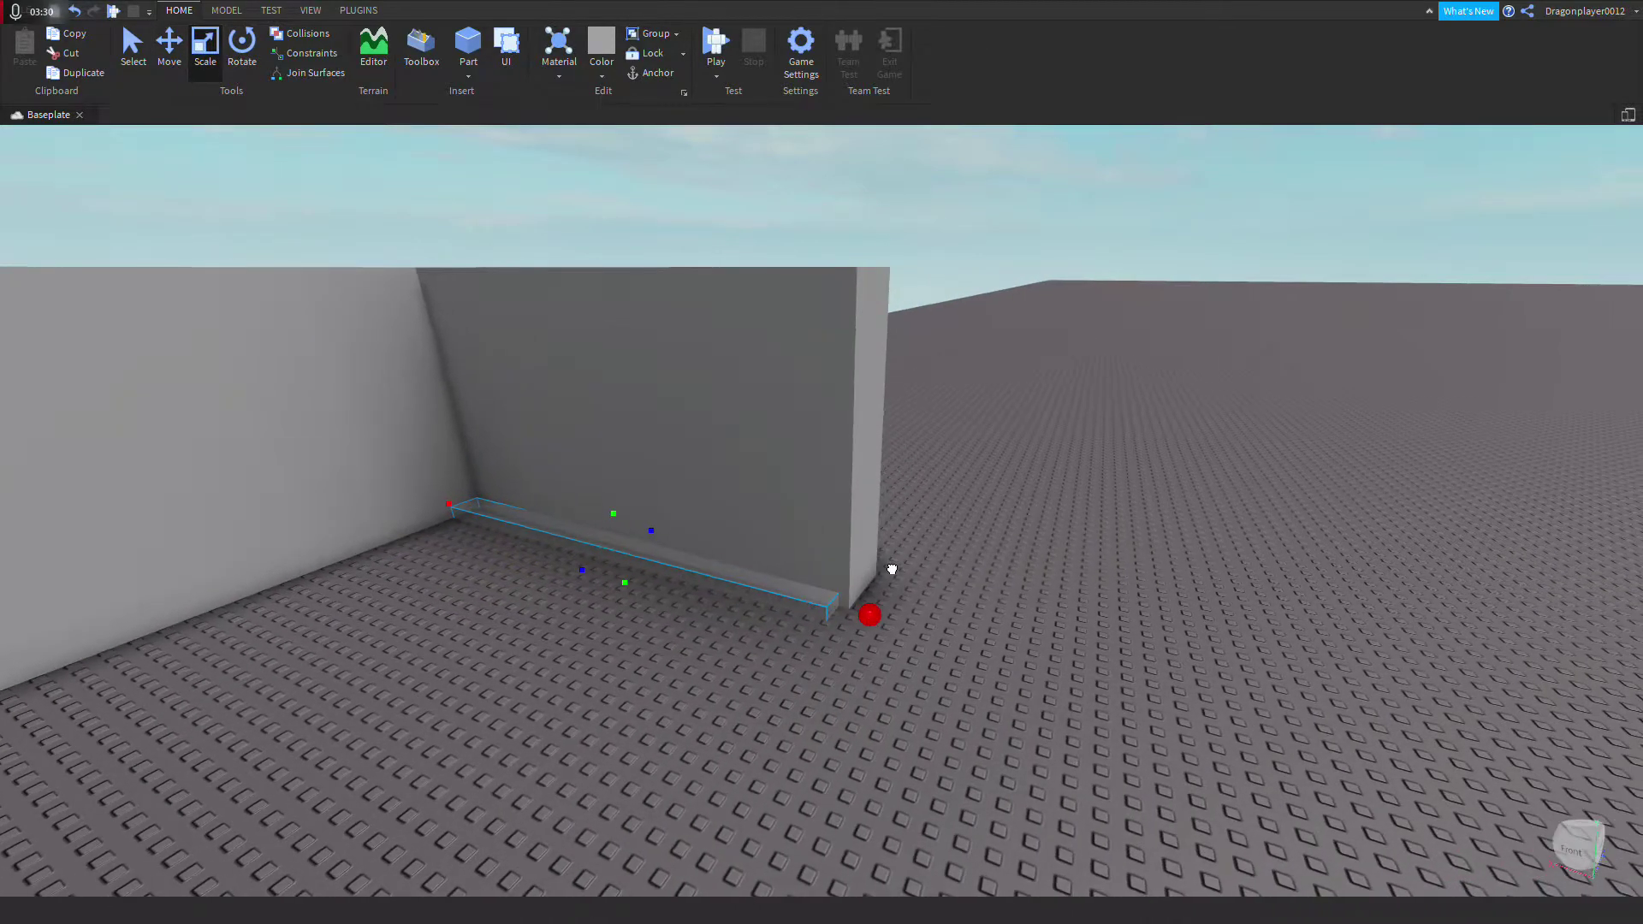
pyautogui.moveTo(581, 569); pyautogui.dragTo(386, 671)
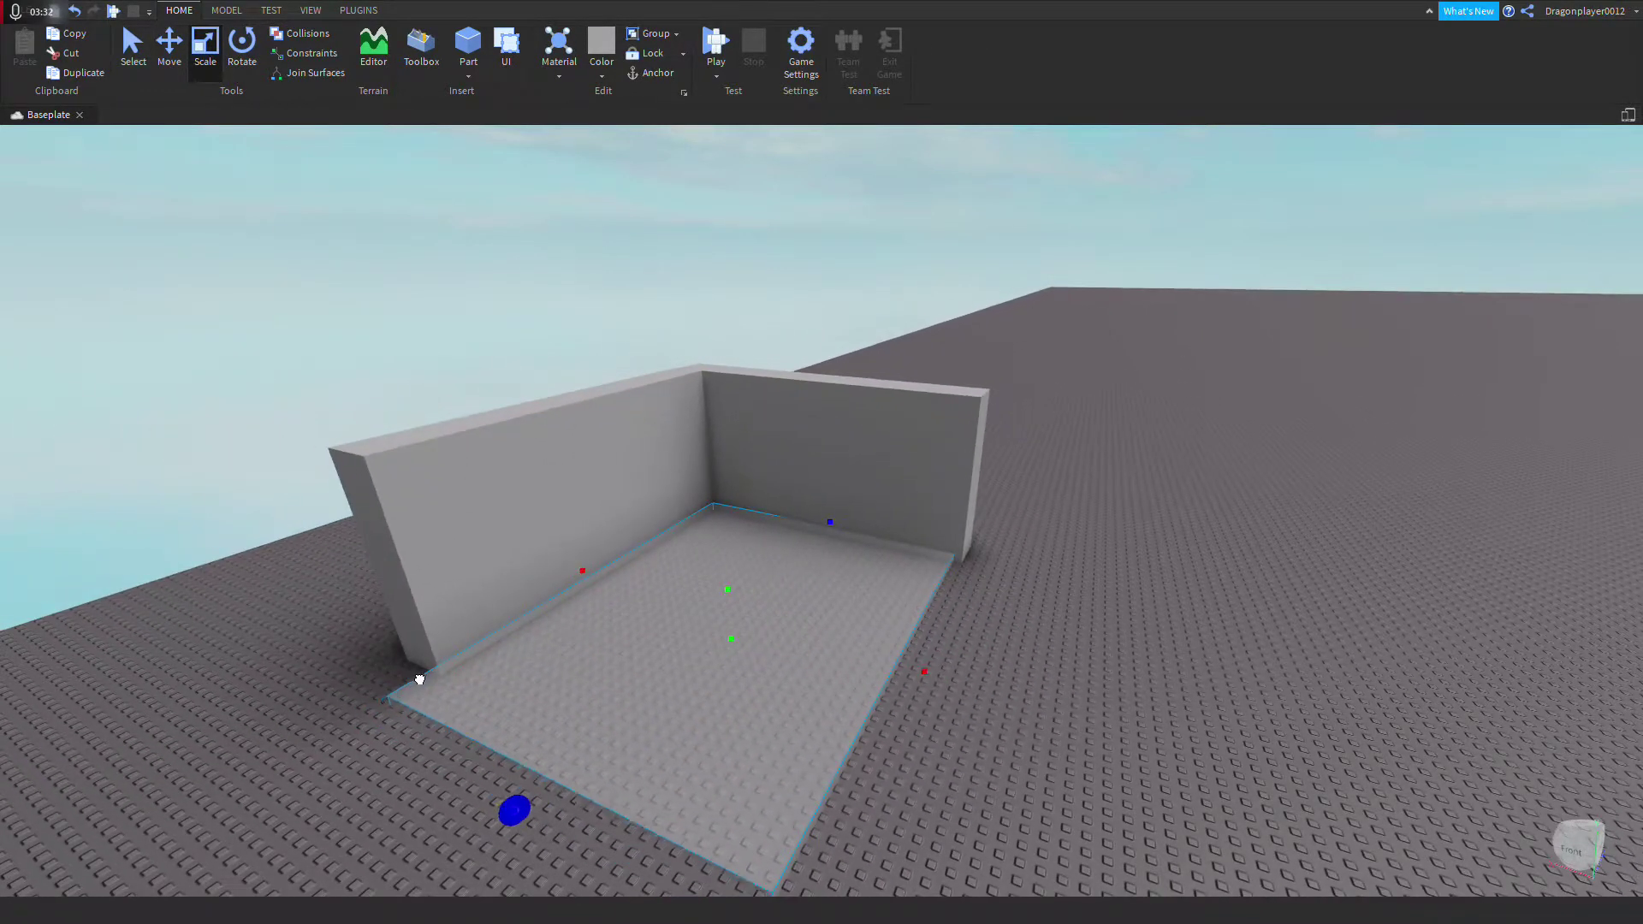
pyautogui.click(1061, 663)
# Step: Open the Toolbox and search its models for "Window"
pyautogui.scroll(10, 1061, 662)
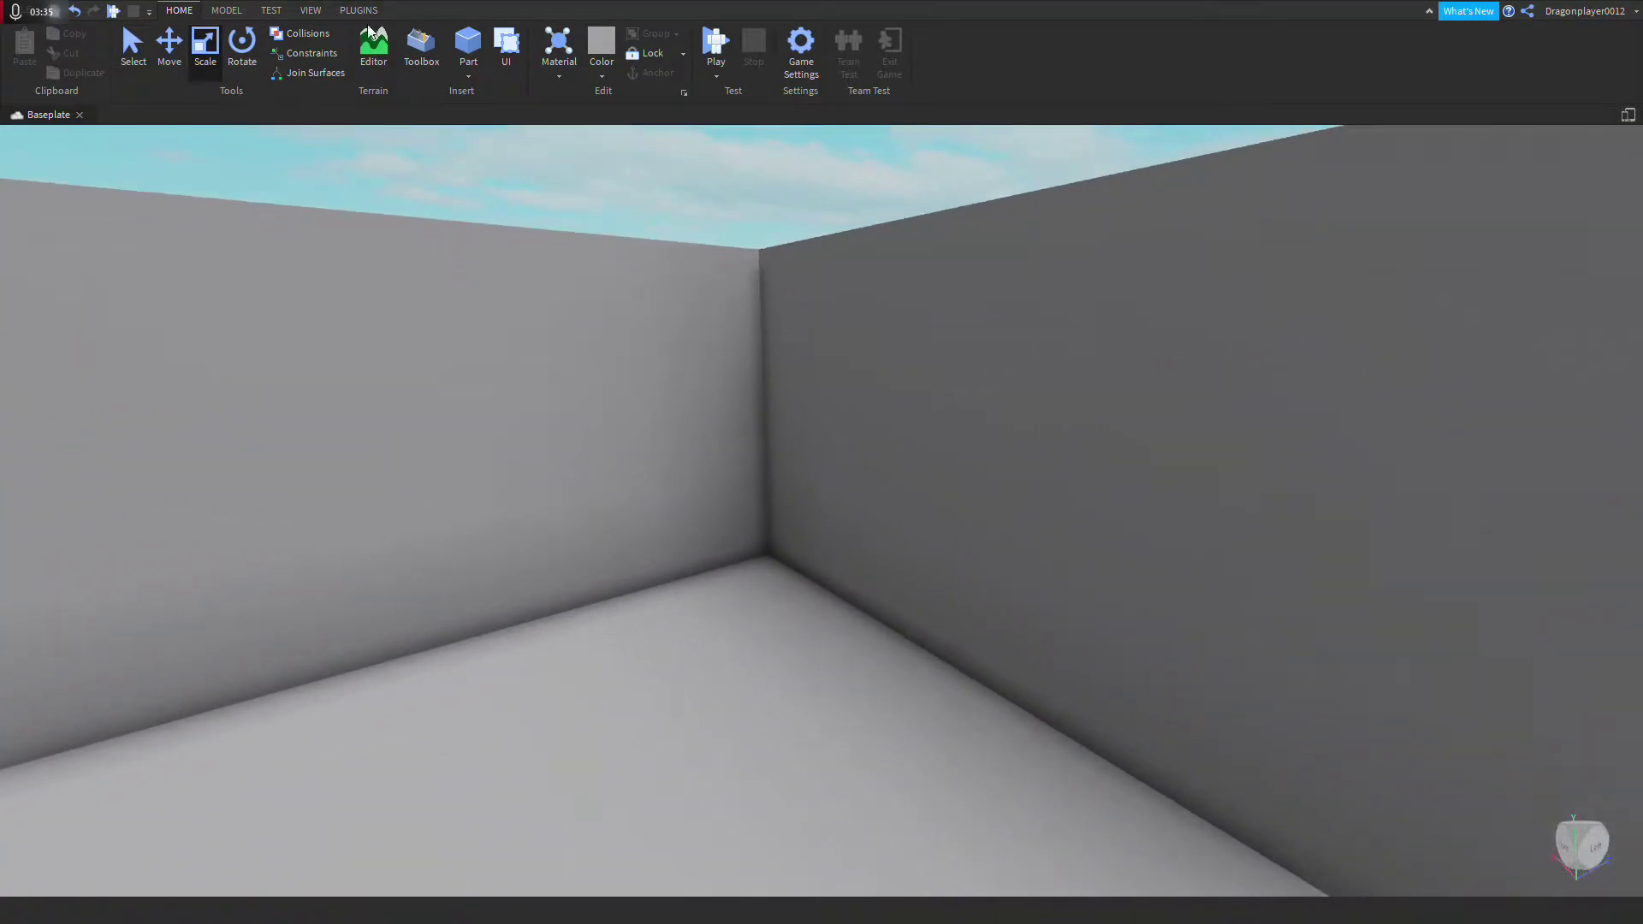
pyautogui.click(420, 49)
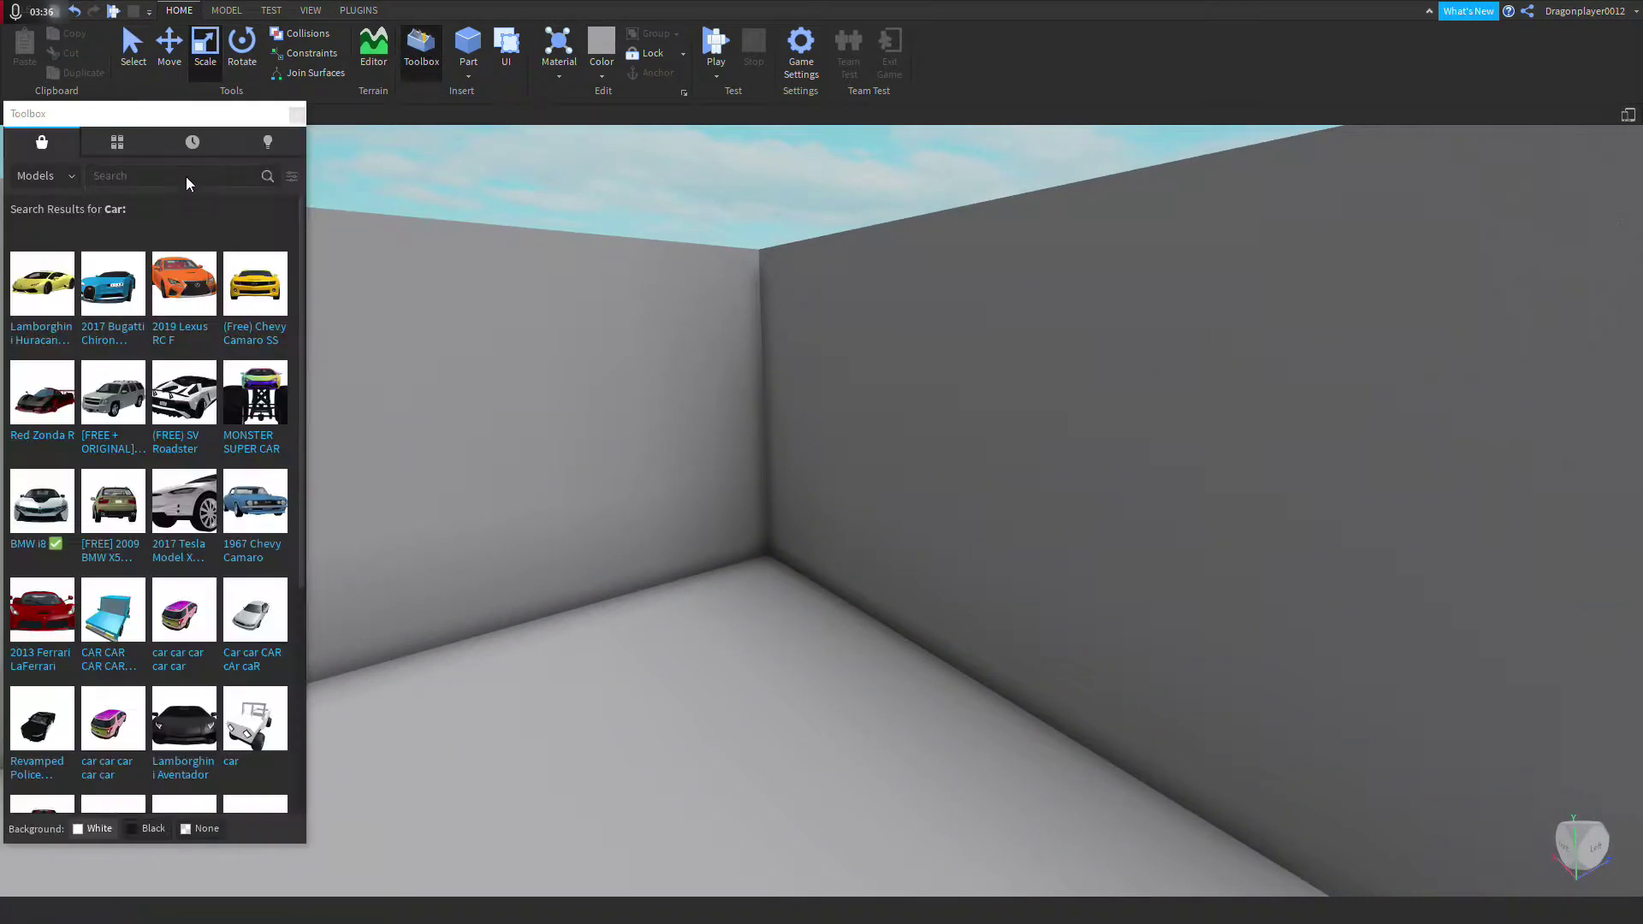
pyautogui.write('Window')
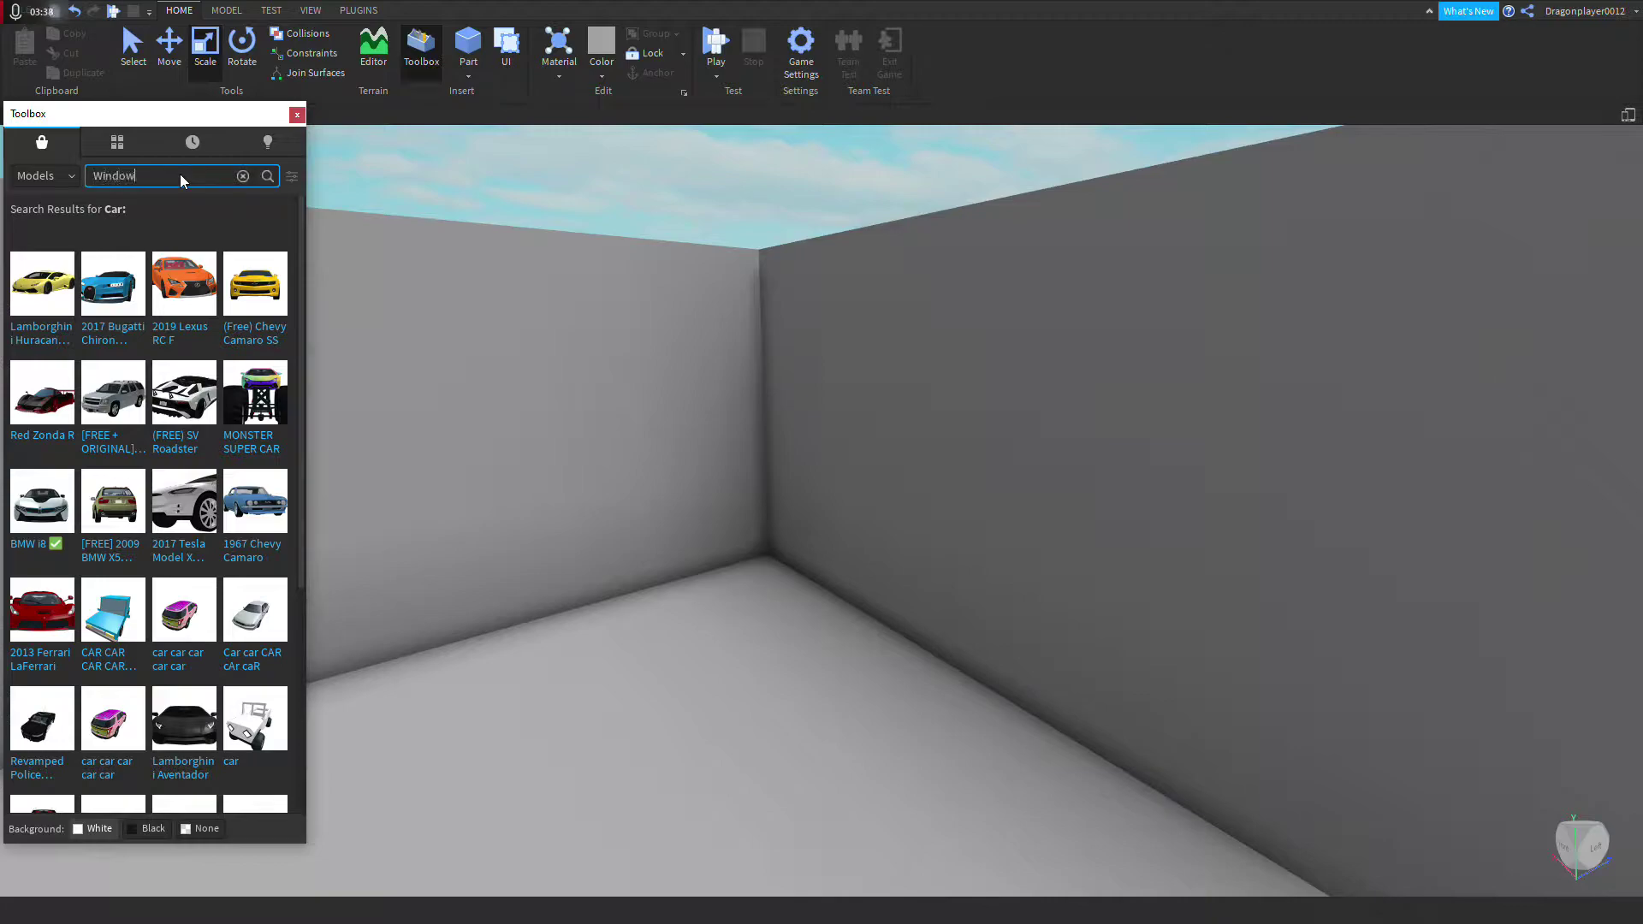
pyautogui.press('Return')
pyautogui.scroll(-8, 778, 385)
pyautogui.scroll(10, 763, 385)
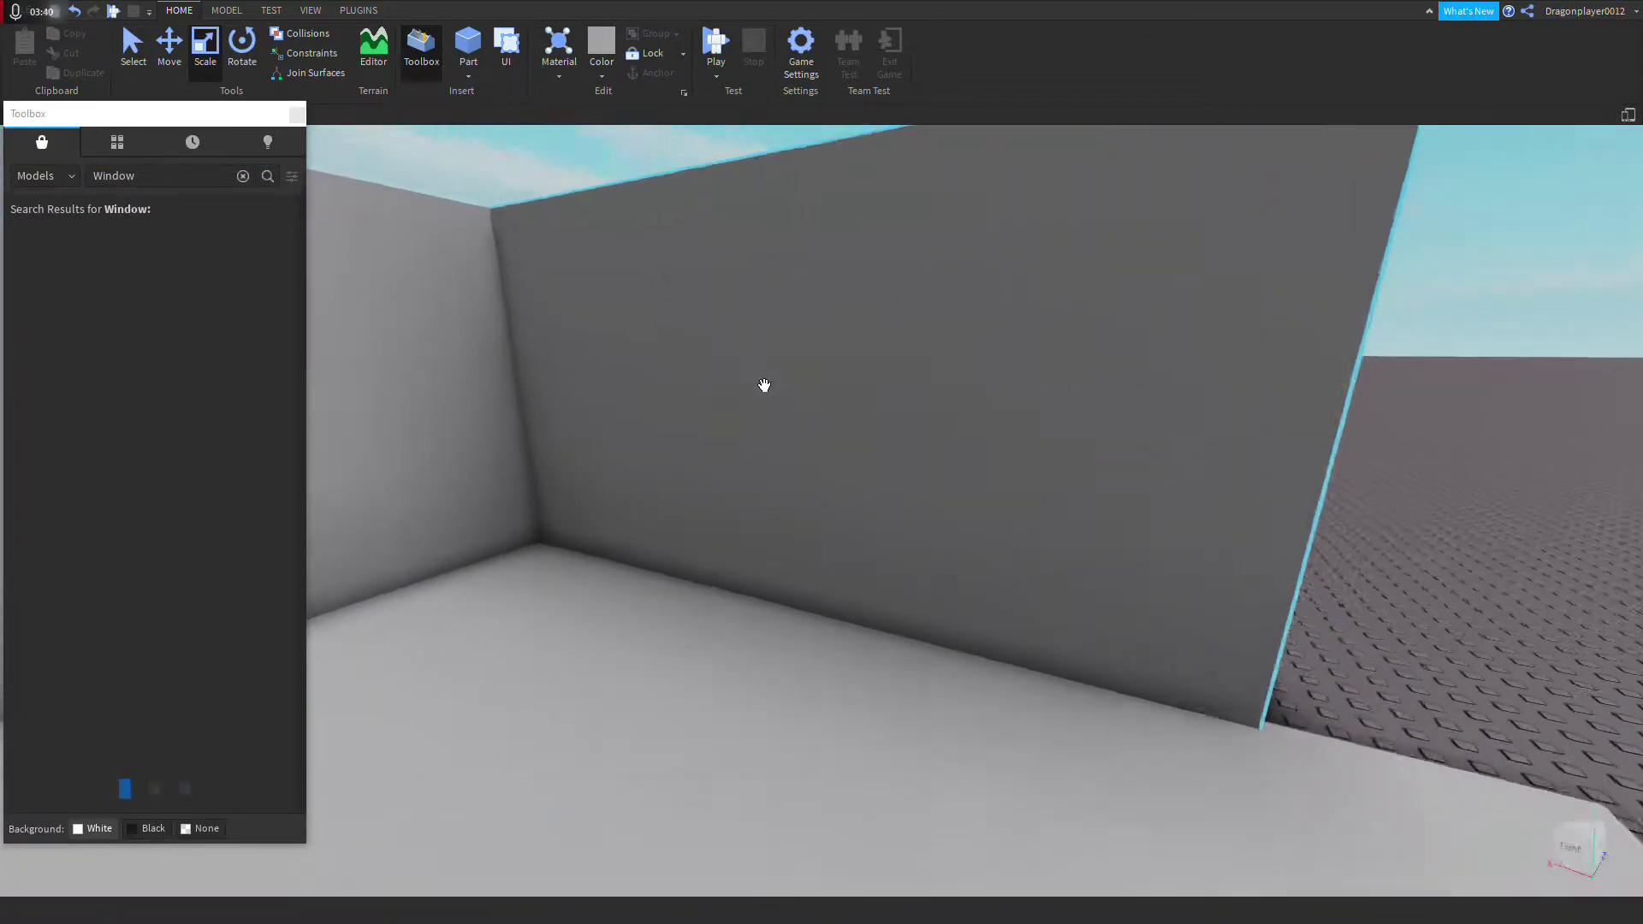
pyautogui.scroll(-5, 765, 387)
pyautogui.scroll(6, 429, 286)
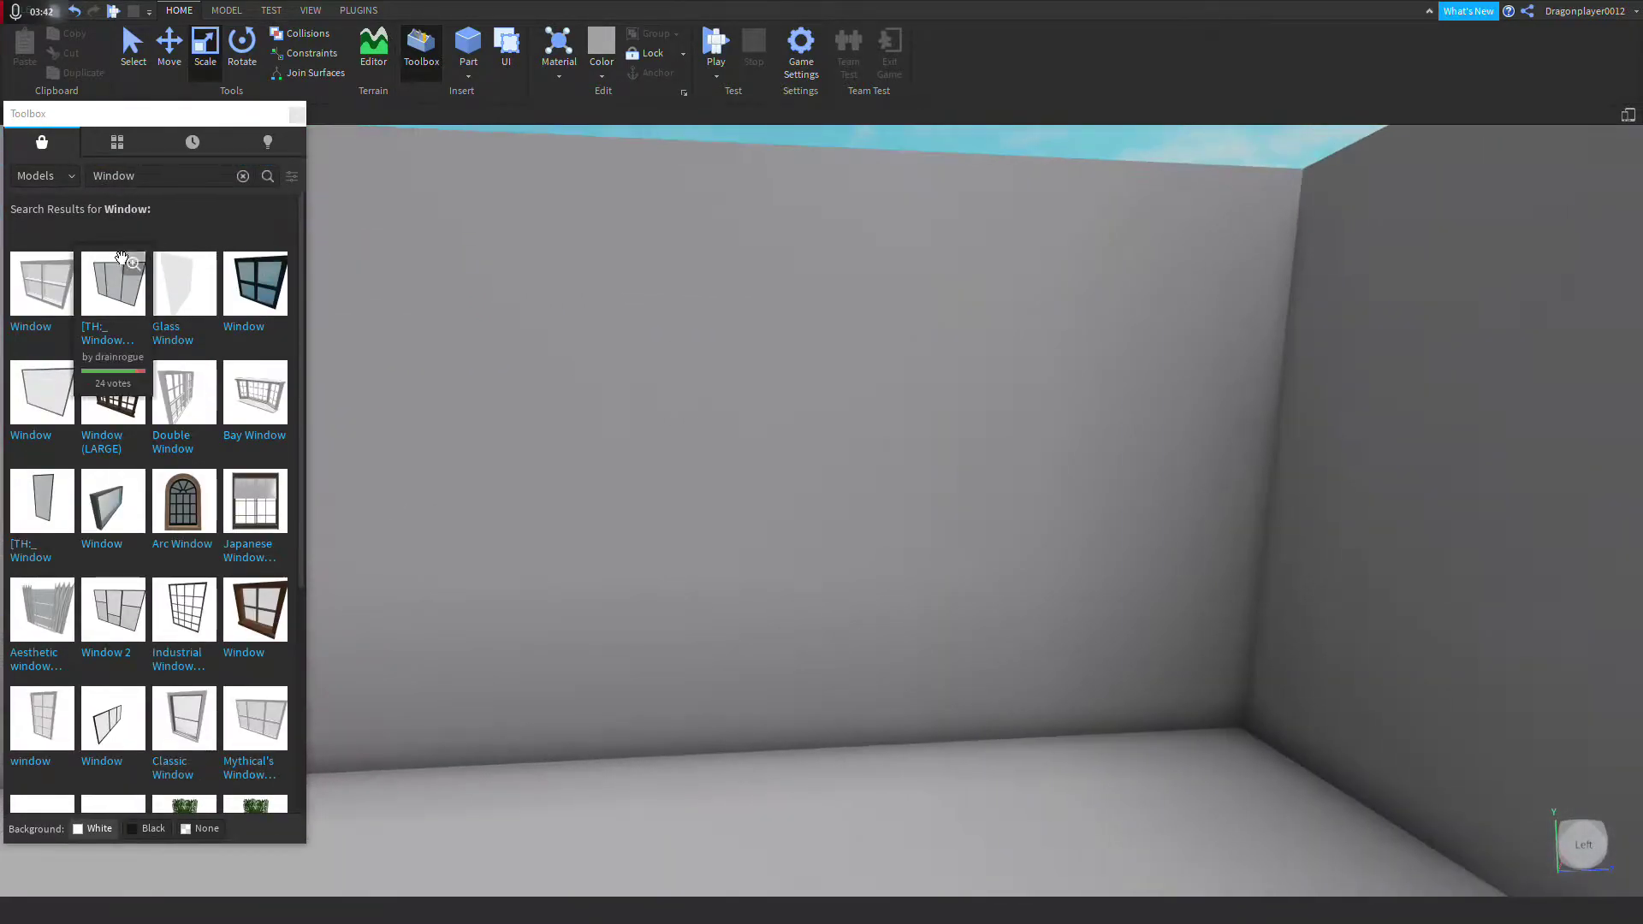
# Step: Insert the dark-framed four-pane Window model and move it down into the middle of the lighter wall
pyautogui.moveTo(265, 286)
pyautogui.moveTo(266, 287); pyautogui.dragTo(753, 562)
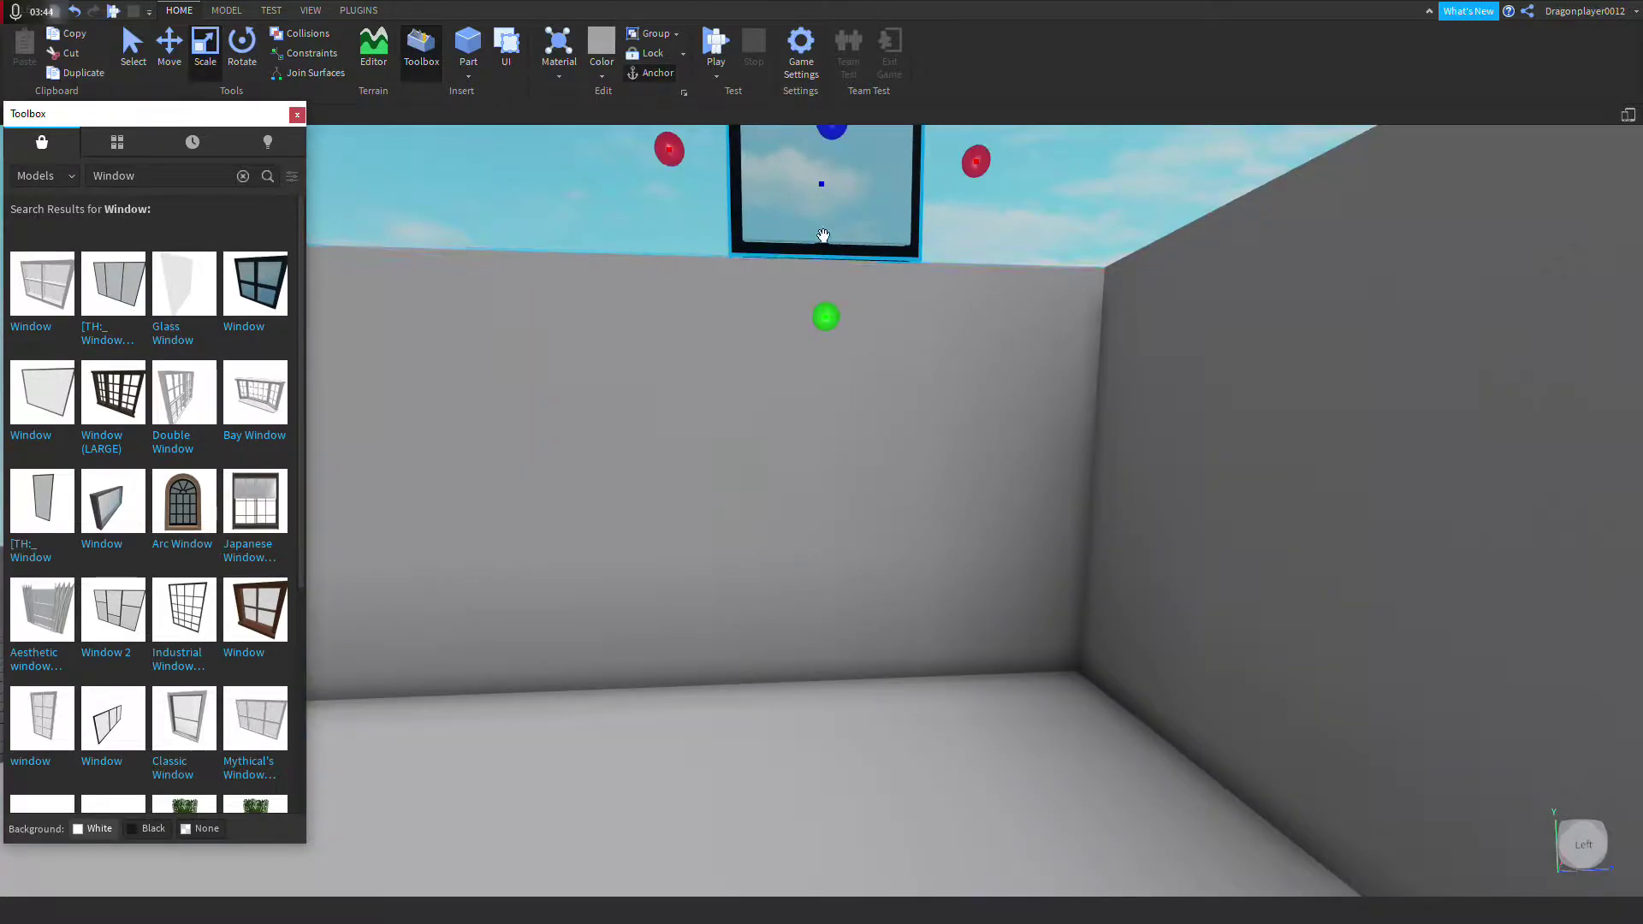
pyautogui.moveTo(825, 241); pyautogui.dragTo(757, 212)
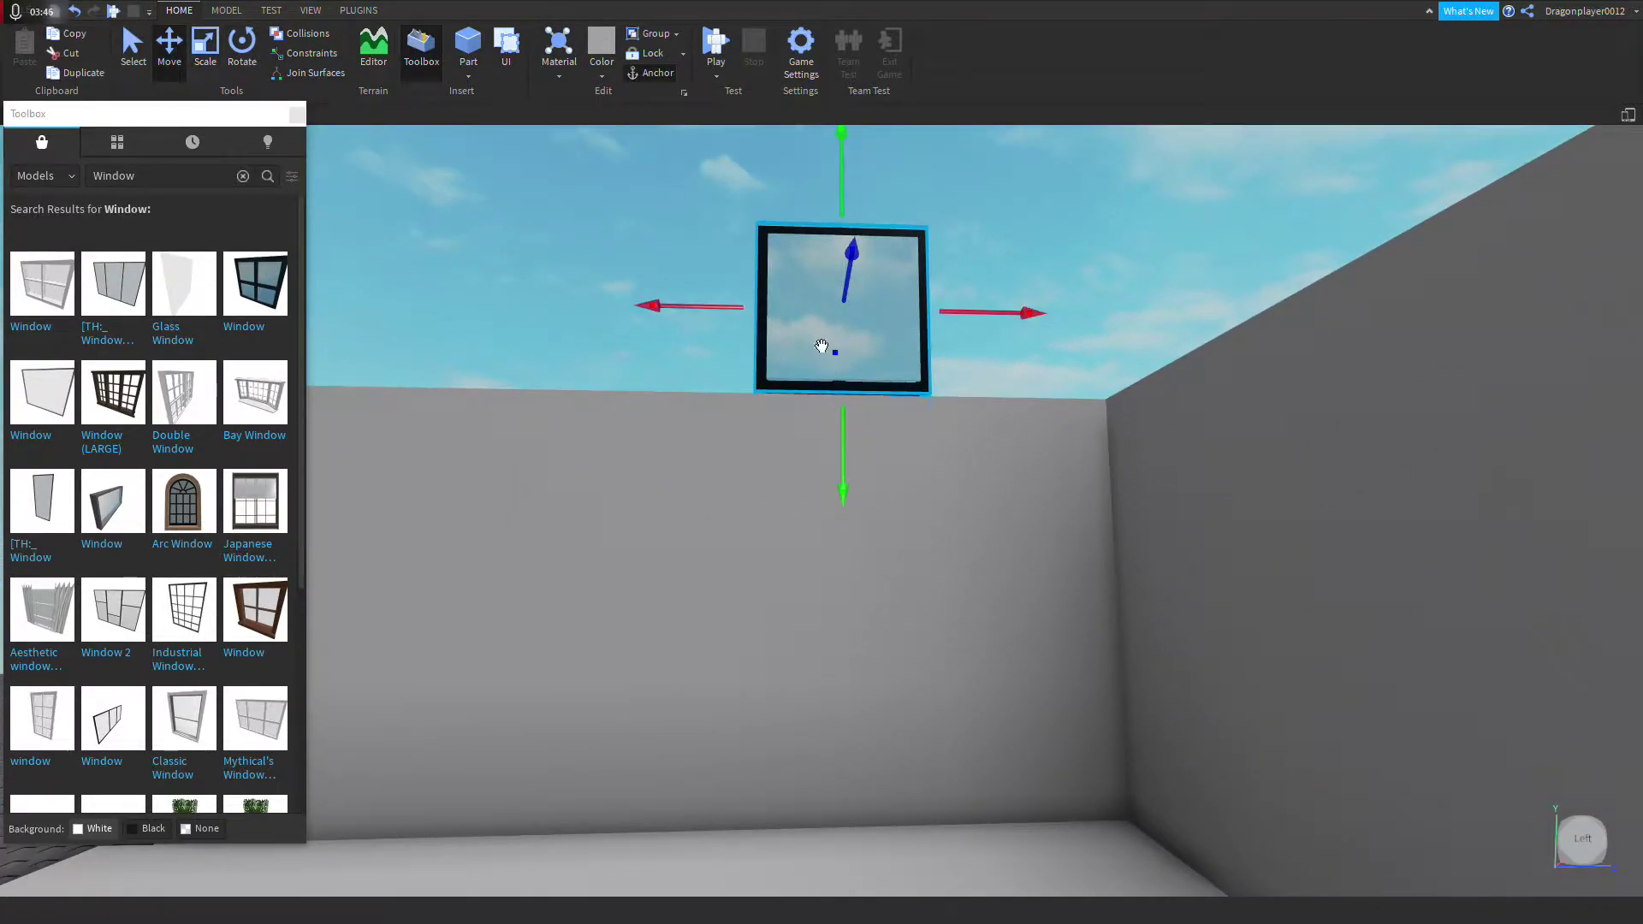
pyautogui.moveTo(820, 345); pyautogui.dragTo(817, 700)
pyautogui.moveTo(762, 568); pyautogui.dragTo(580, 543)
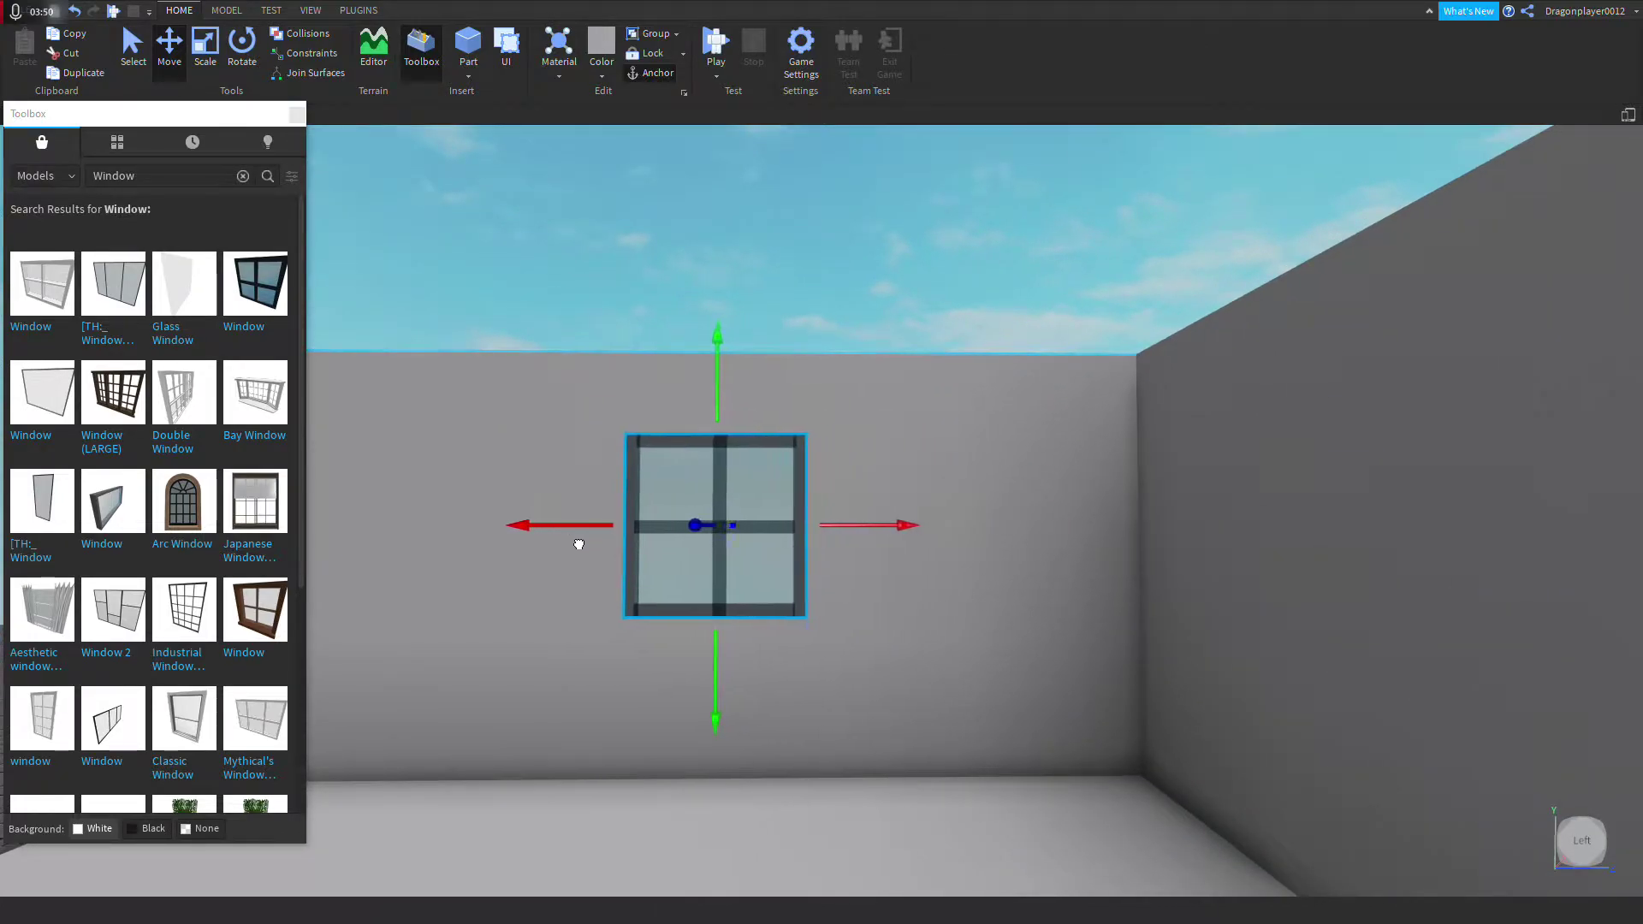
# Step: Duplicate the window, turning the copy and moving it over to the darker adjoining wall
pyautogui.moveTo(862, 526); pyautogui.dragTo(913, 534)
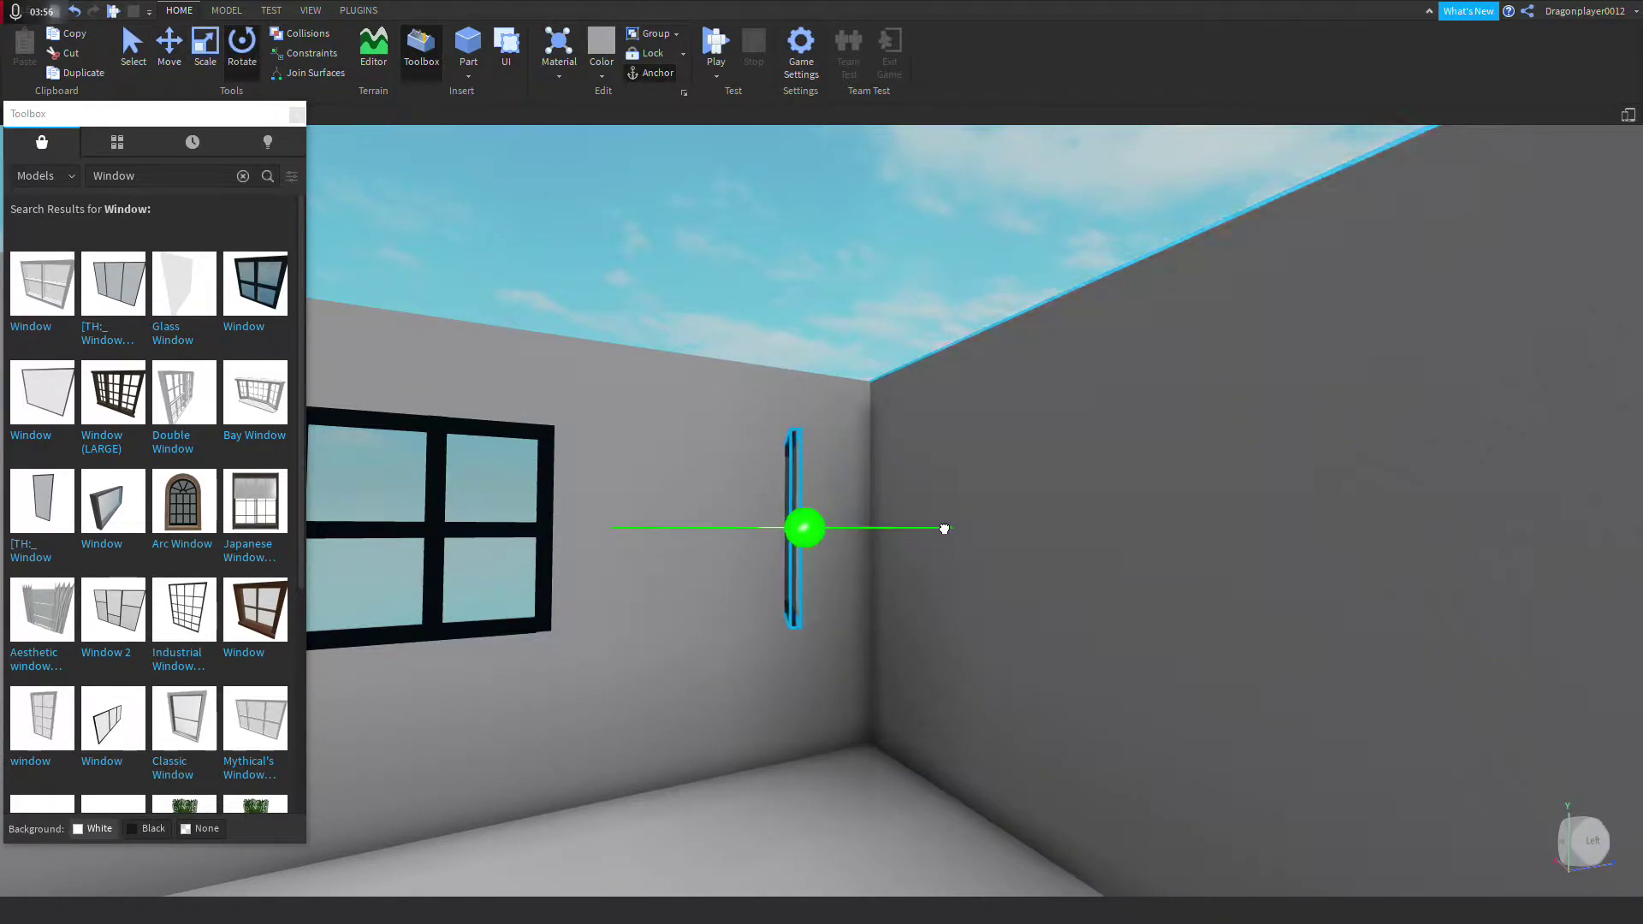
pyautogui.press('a')
pyautogui.moveTo(936, 527); pyautogui.dragTo(986, 526)
pyautogui.moveTo(864, 535); pyautogui.dragTo(730, 444)
pyautogui.press('d')
pyautogui.moveTo(788, 529); pyautogui.dragTo(840, 539, button='right')
pyautogui.press('a')
pyautogui.press('d')
pyautogui.press('w')
# Step: Rotate the window copy parallel to the darker wall and bring it onto the wall's inner face
pyautogui.click(253, 56)
pyautogui.moveTo(651, 428); pyautogui.dragTo(737, 440, button='right')
pyautogui.moveTo(1001, 462)
pyautogui.mouseDown()
pyautogui.moveTo(1022, 457)
pyautogui.moveTo(1006, 456)
pyautogui.mouseUp()
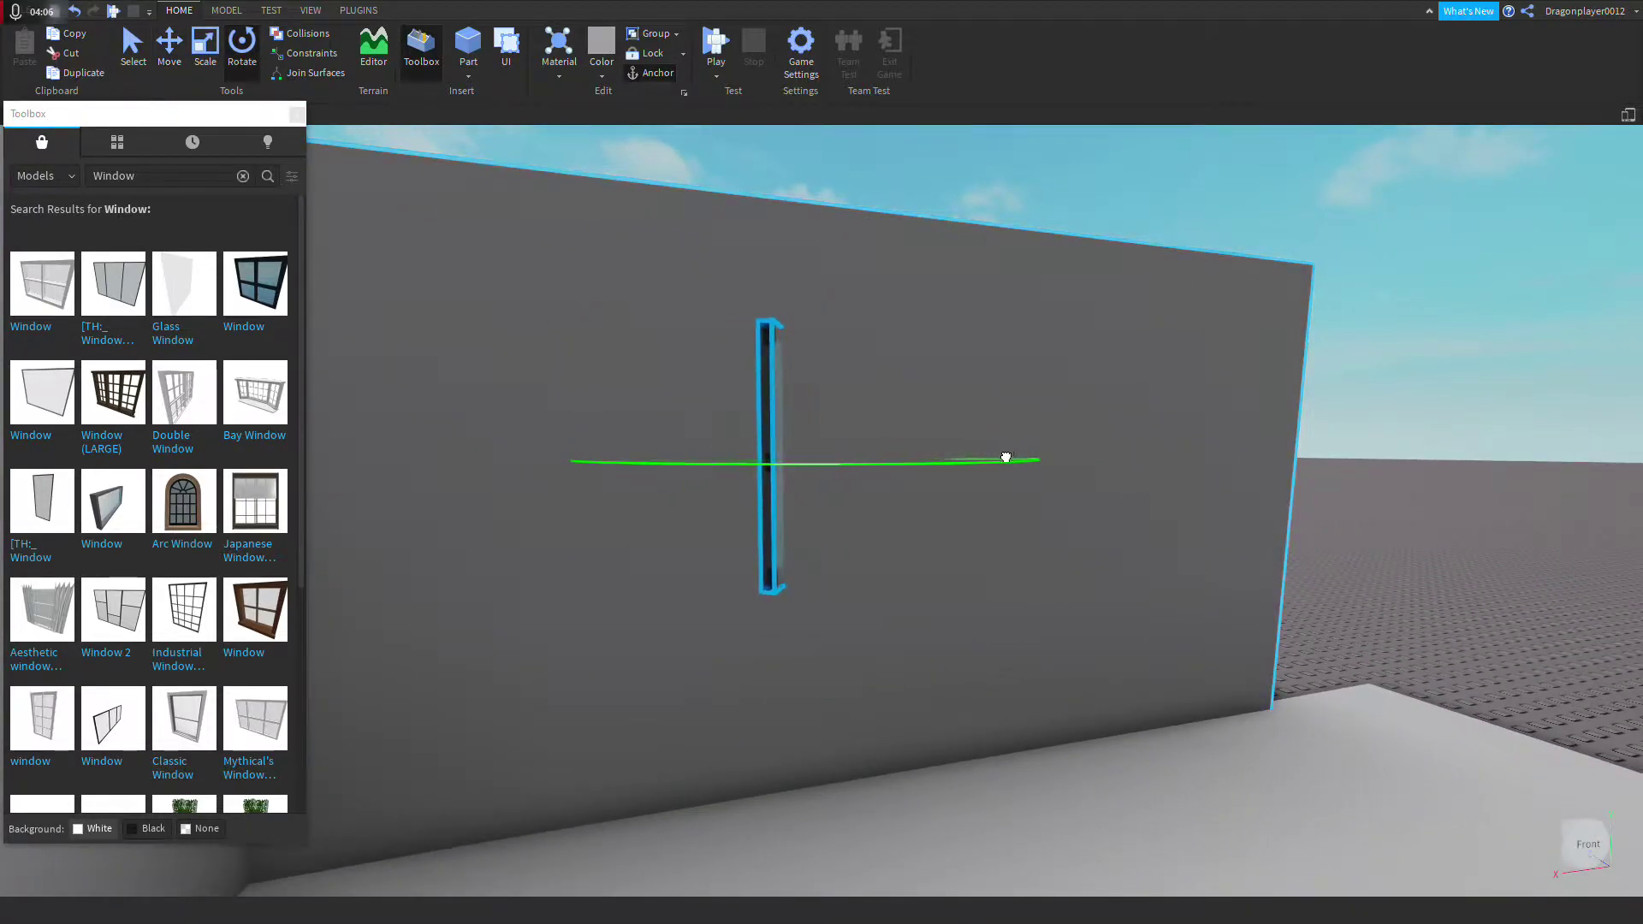
pyautogui.press('s')
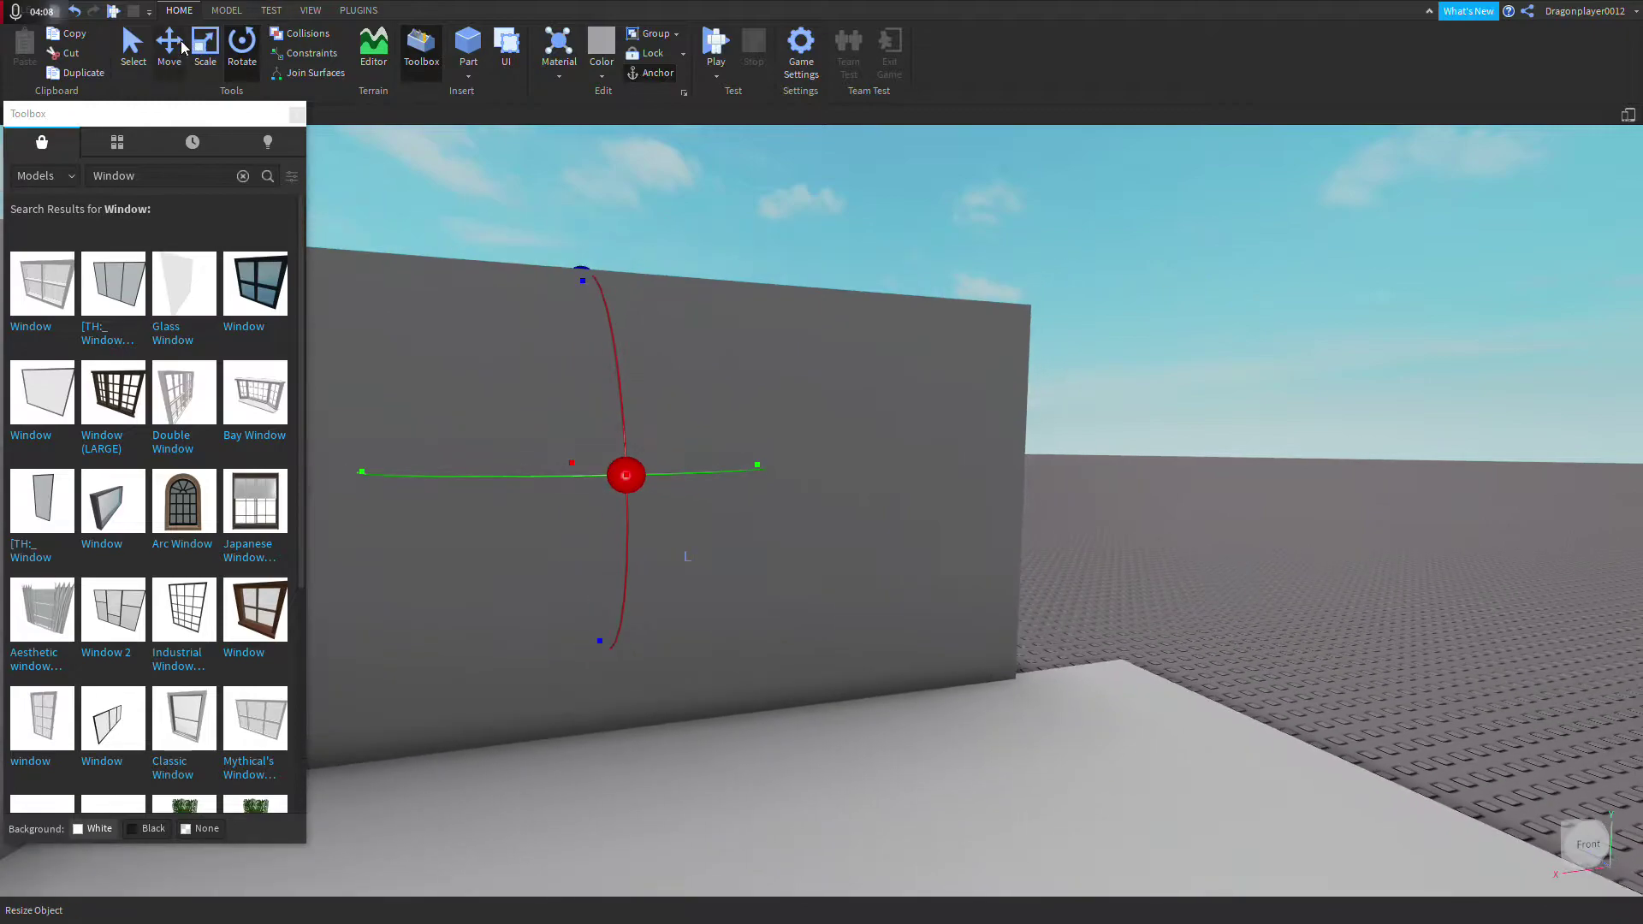
pyautogui.moveTo(626, 489); pyautogui.dragTo(626, 489, button='right')
pyautogui.press('d')
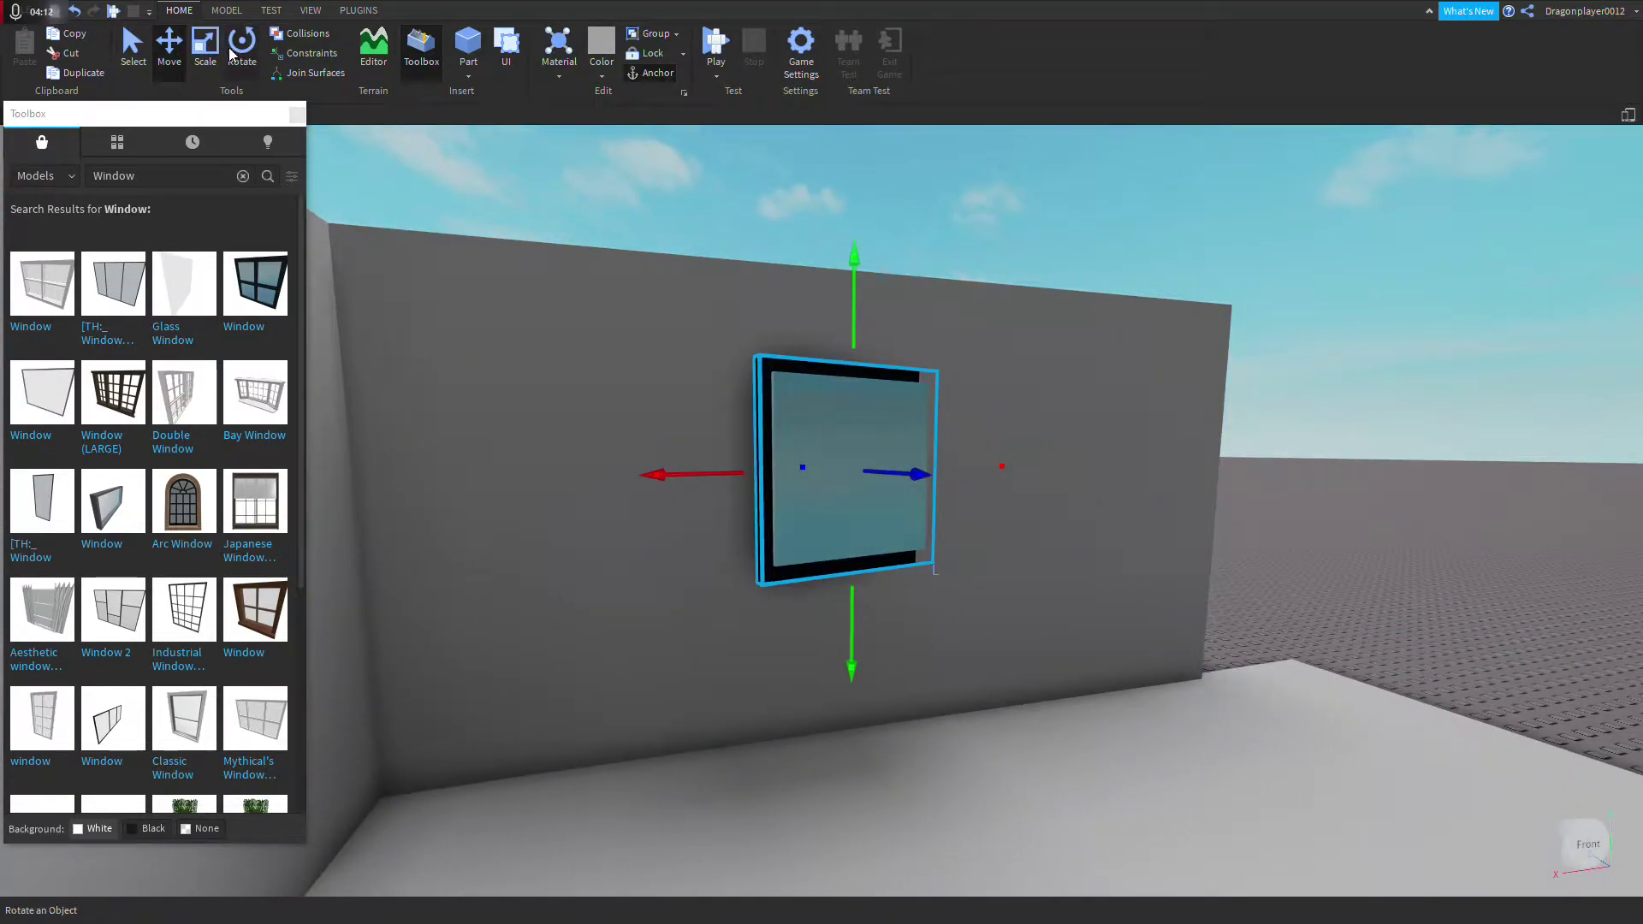
# Step: Turn the window copy around on the darker wall so its four-pane grid faces into the room
pyautogui.moveTo(655, 476); pyautogui.dragTo(1043, 503)
pyautogui.press('d')
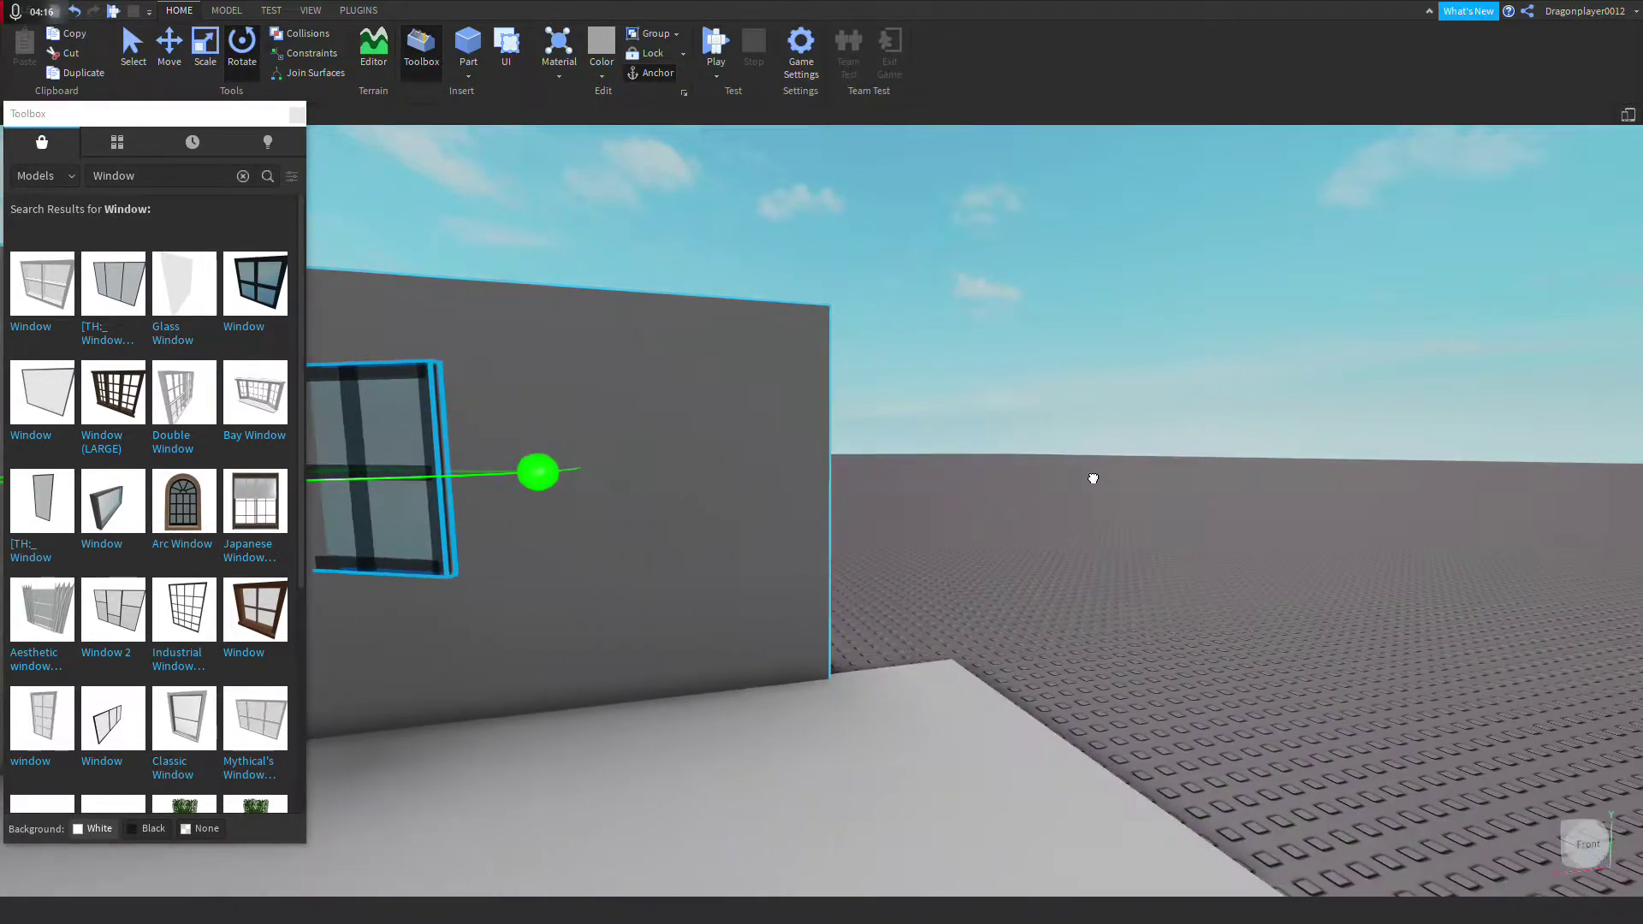
pyautogui.click(1067, 461)
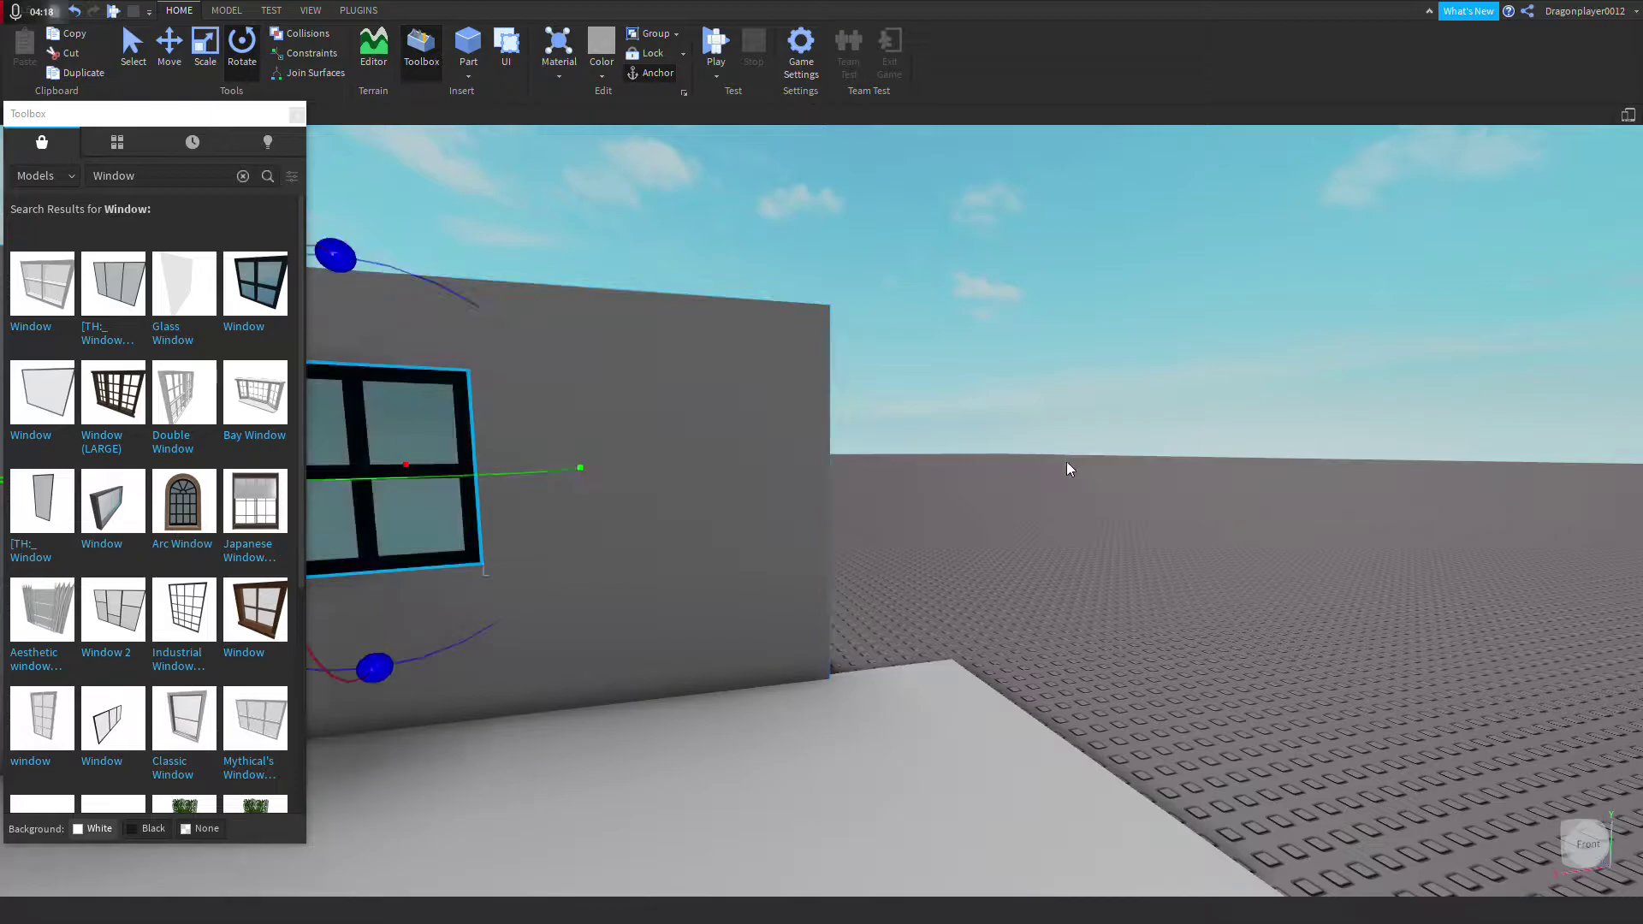
# Step: Check both windows from inside the room and close the Toolbox
pyautogui.moveTo(1067, 460); pyautogui.dragTo(1147, 485, button='right')
pyautogui.scroll(-3, 1147, 486)
pyautogui.scroll(3, 1151, 479)
pyautogui.scroll(5, 1112, 432)
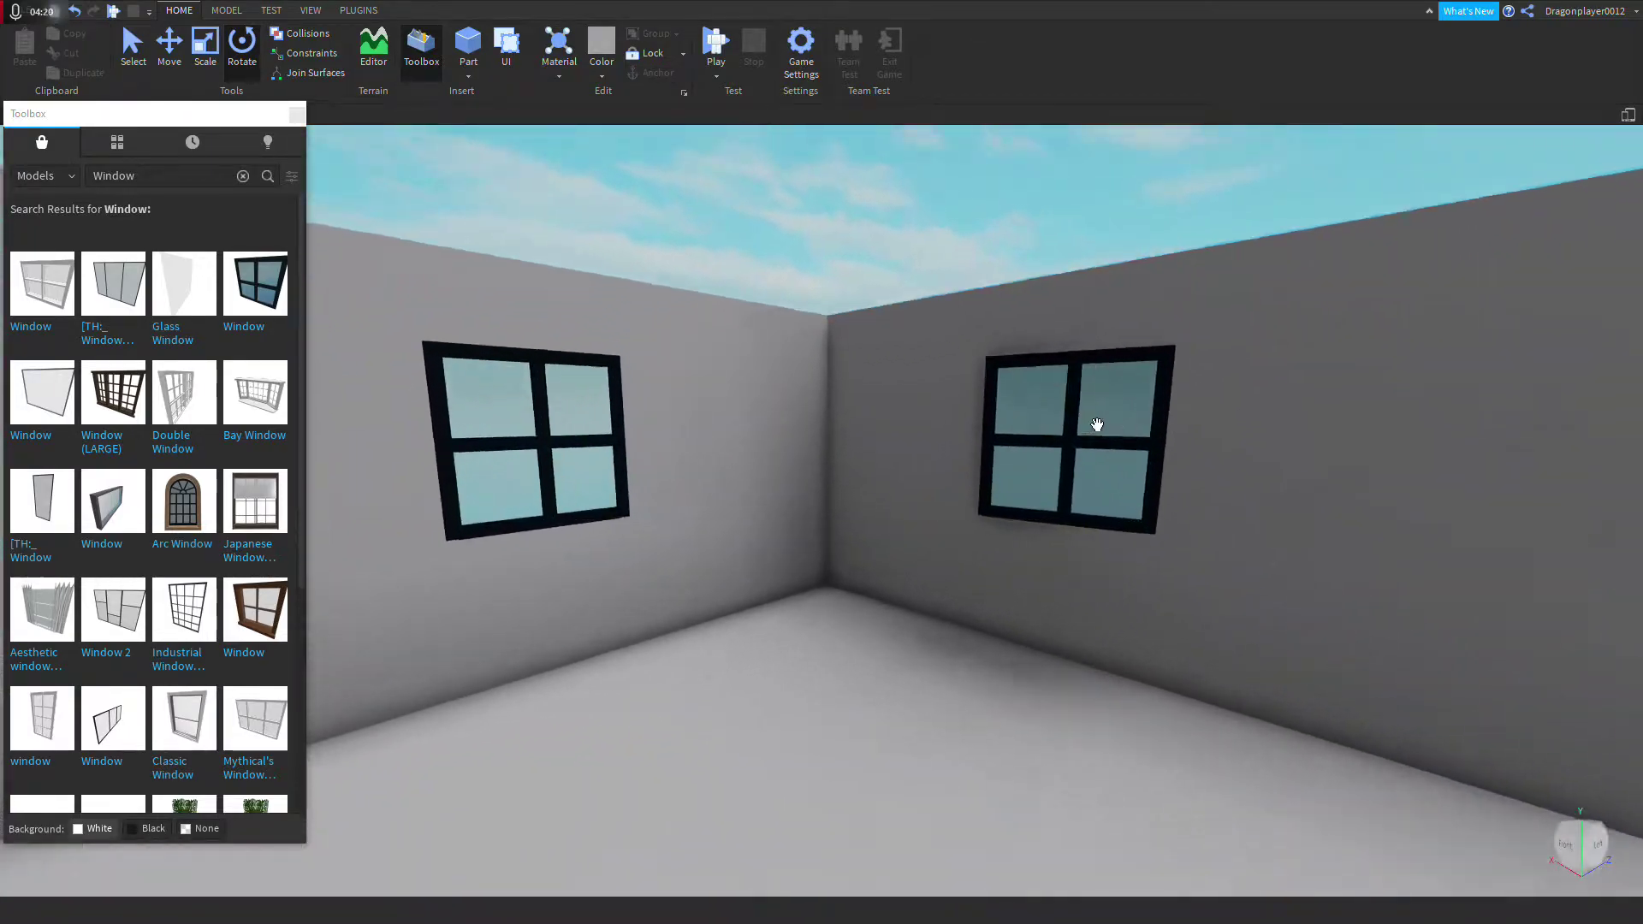
pyautogui.scroll(-3, 785, 337)
pyautogui.click(297, 114)
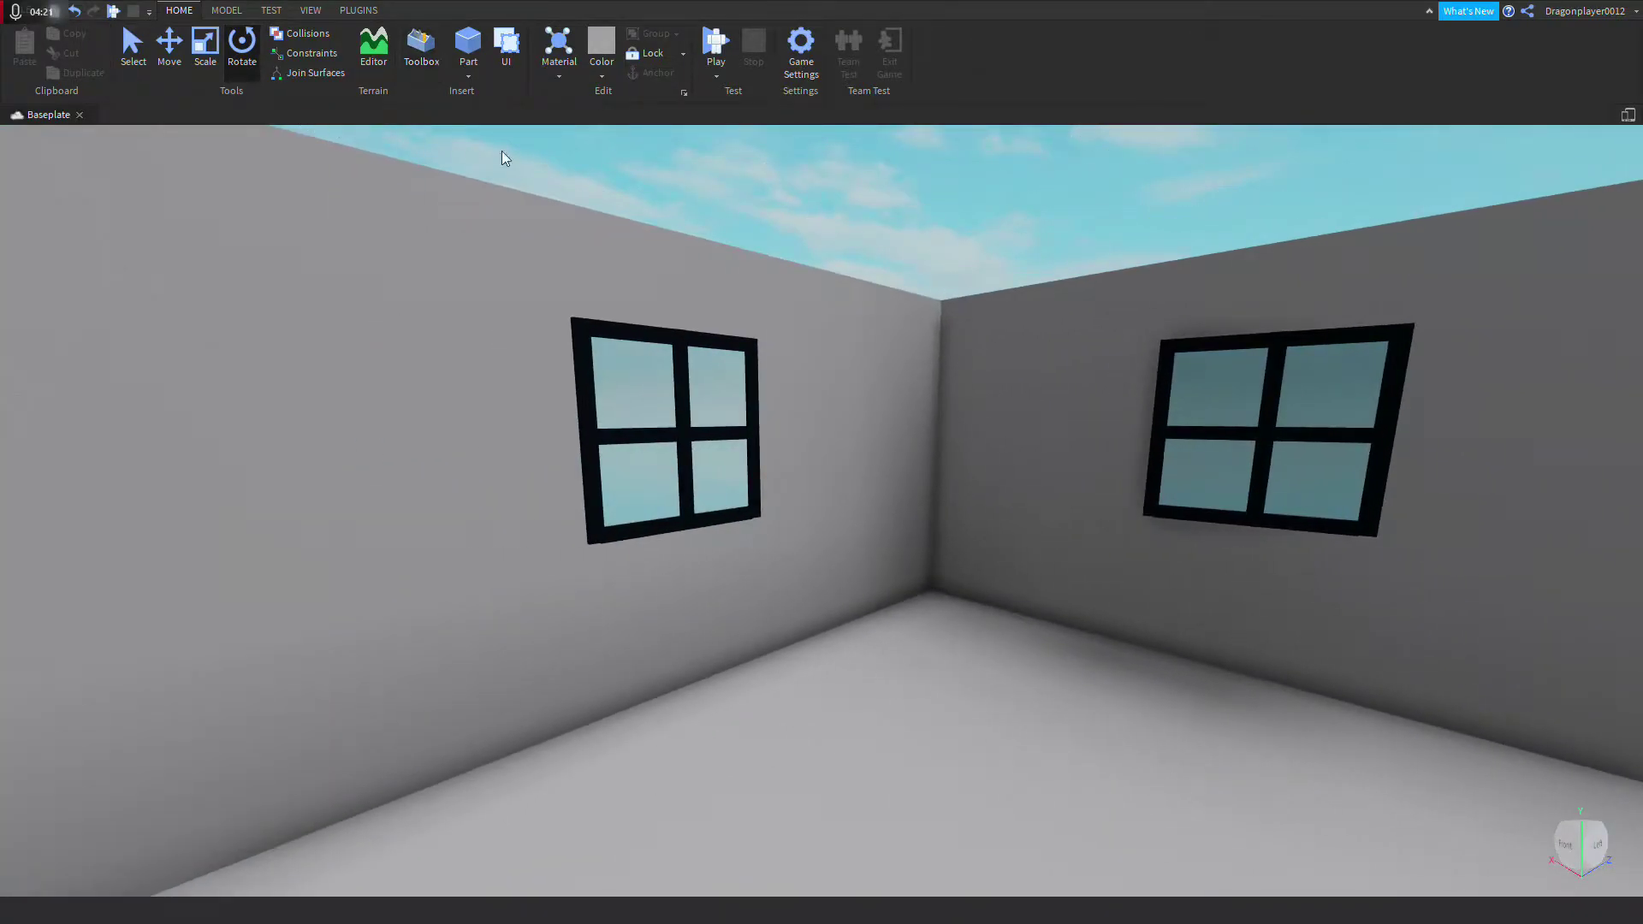
pyautogui.scroll(-3, 661, 188)
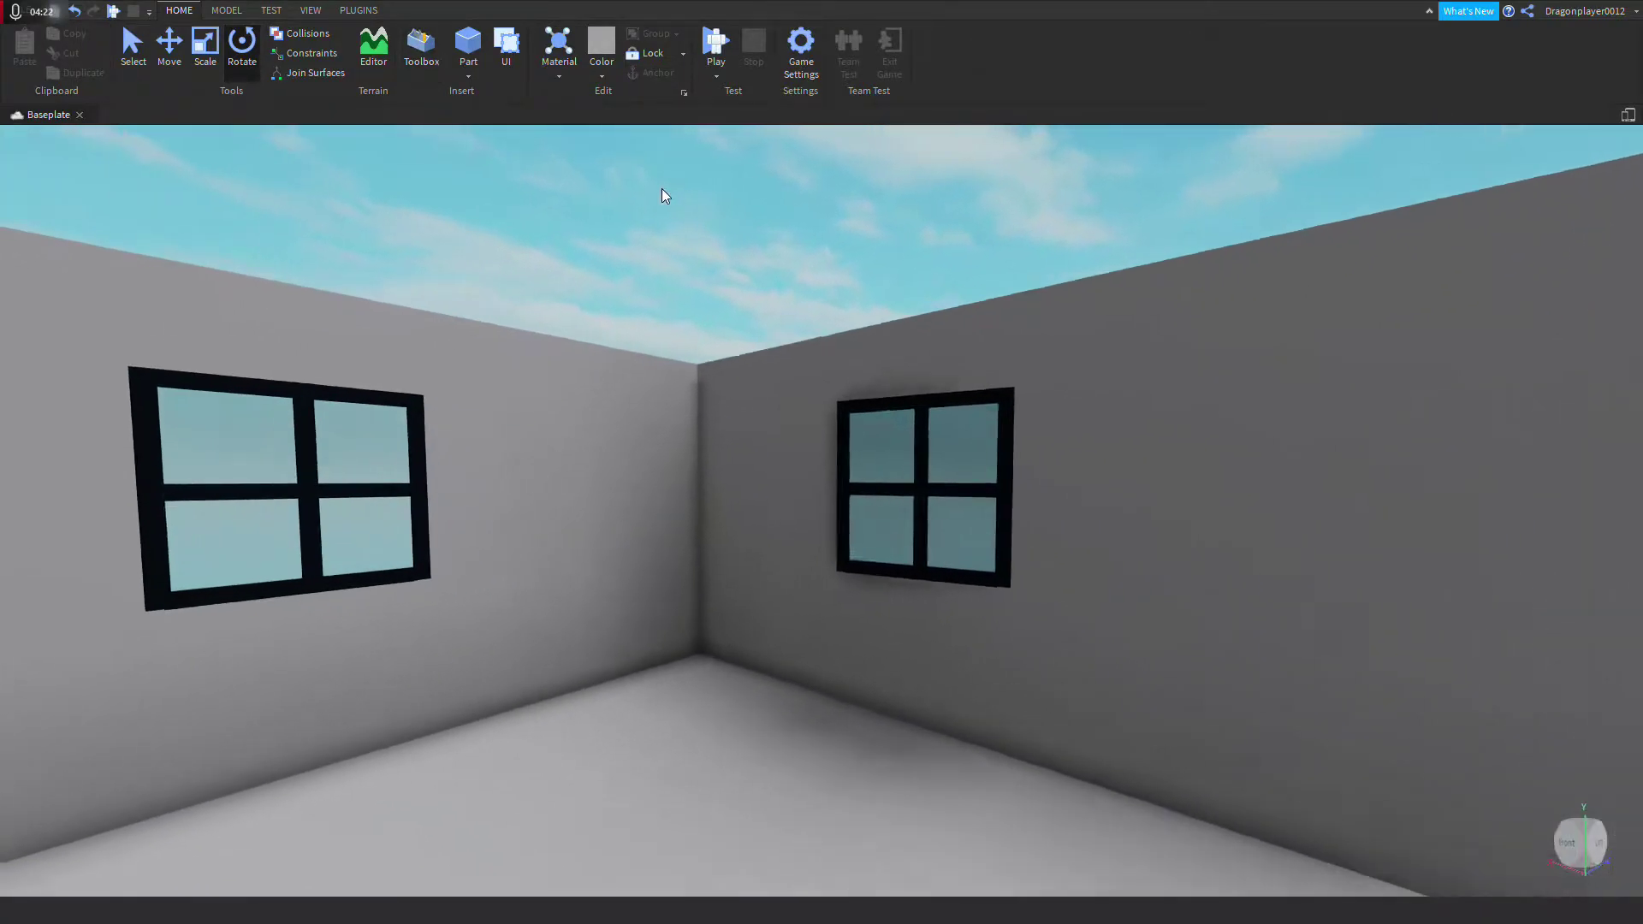
pyautogui.moveTo(660, 188); pyautogui.dragTo(664, 195, button='right')
pyautogui.moveTo(663, 194); pyautogui.dragTo(772, 274, button='middle')
pyautogui.scroll(-10, 772, 274)
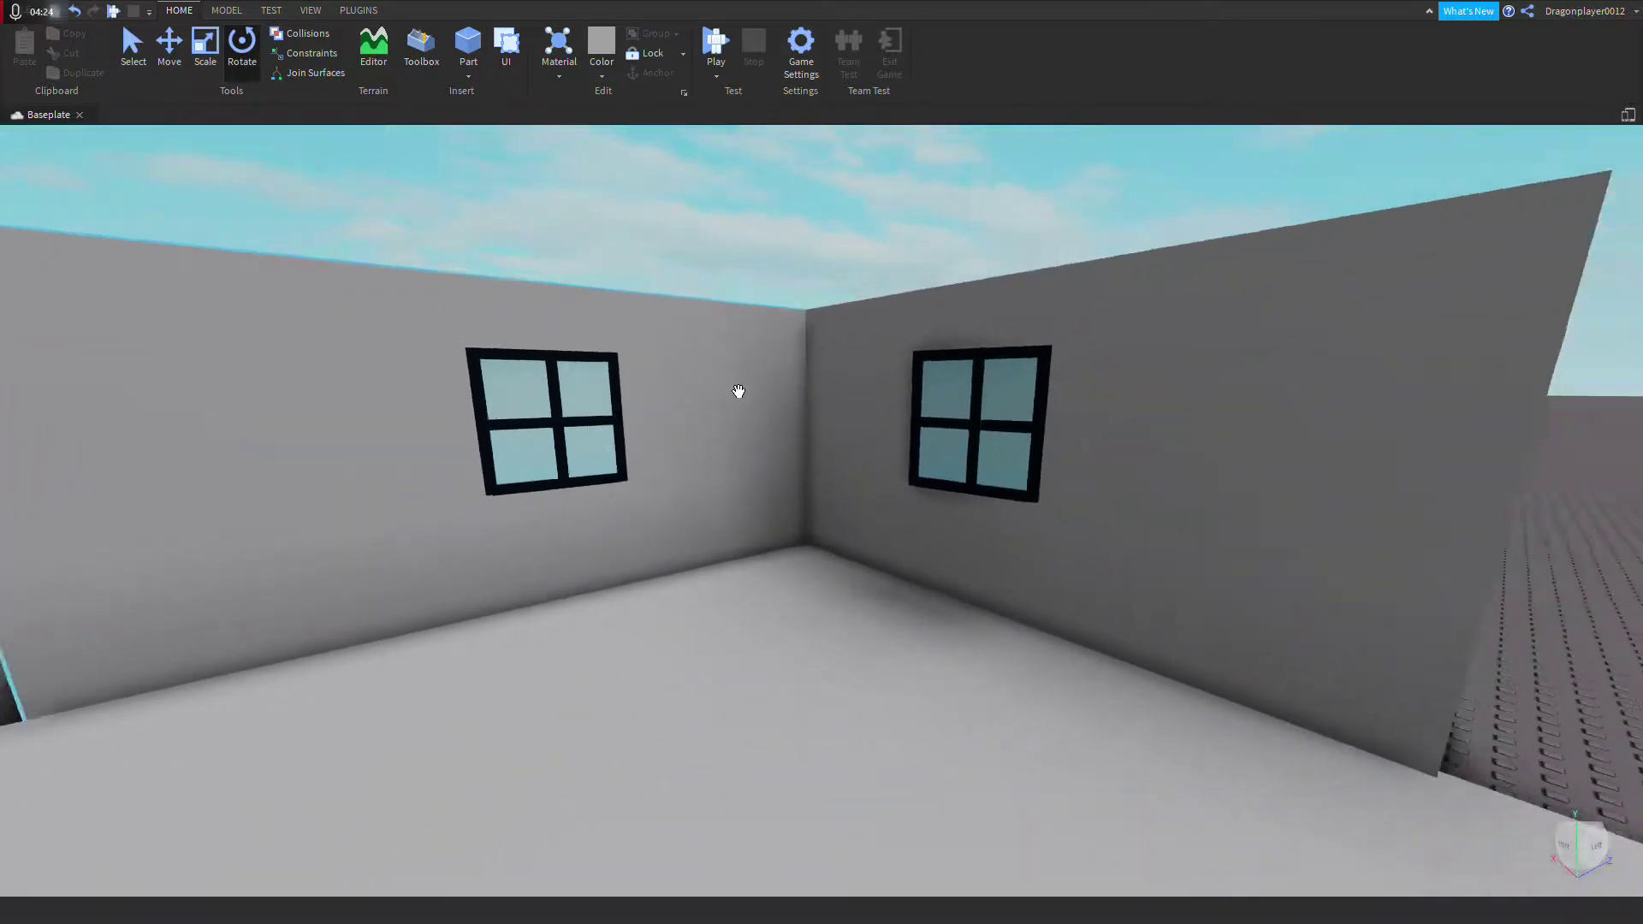
pyautogui.click(700, 432)
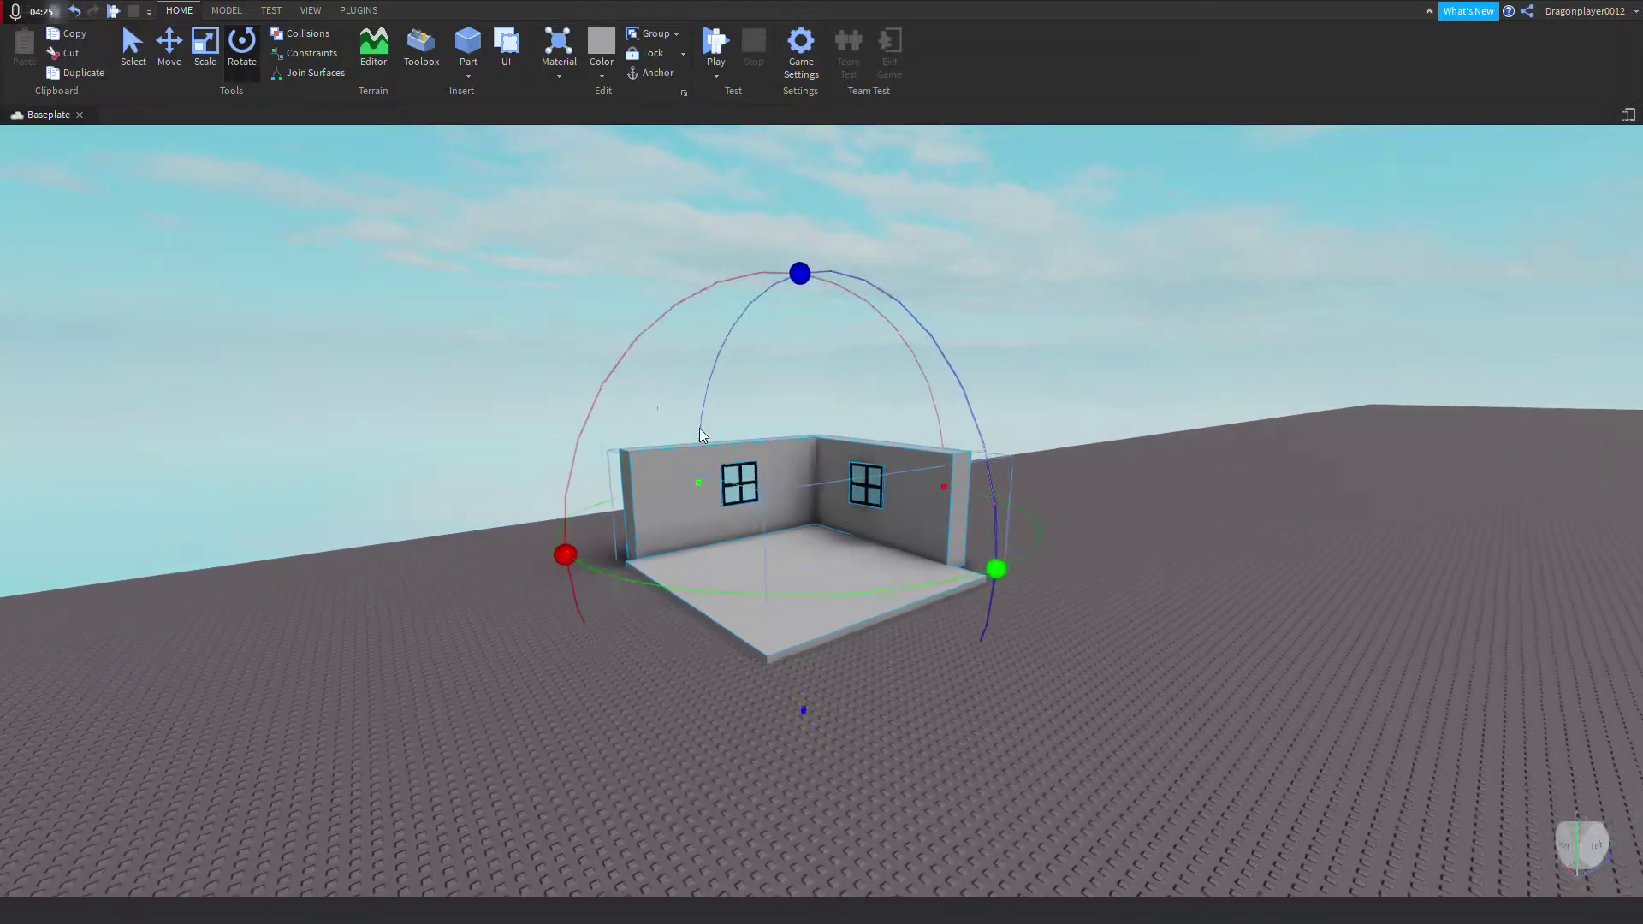
pyautogui.scroll(-2, 701, 432)
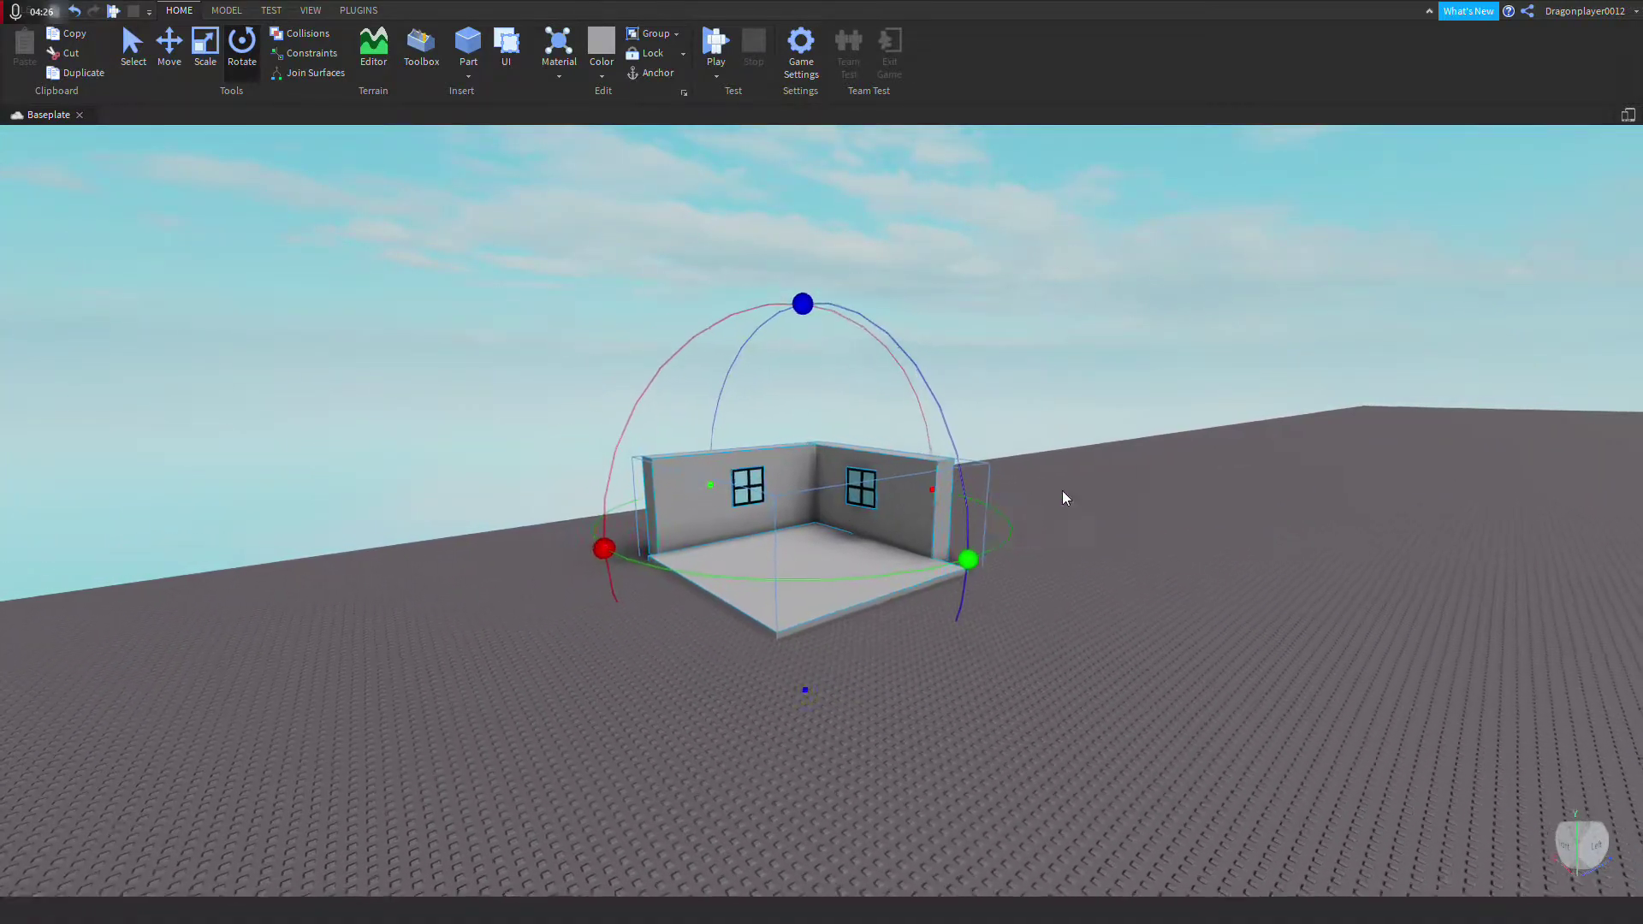
pyautogui.click(1030, 498)
# Step: Insert wedge parts, a cylinder and a sphere stacked above the top edge of the darker wall
pyautogui.scroll(8, 717, 455)
pyautogui.press('w')
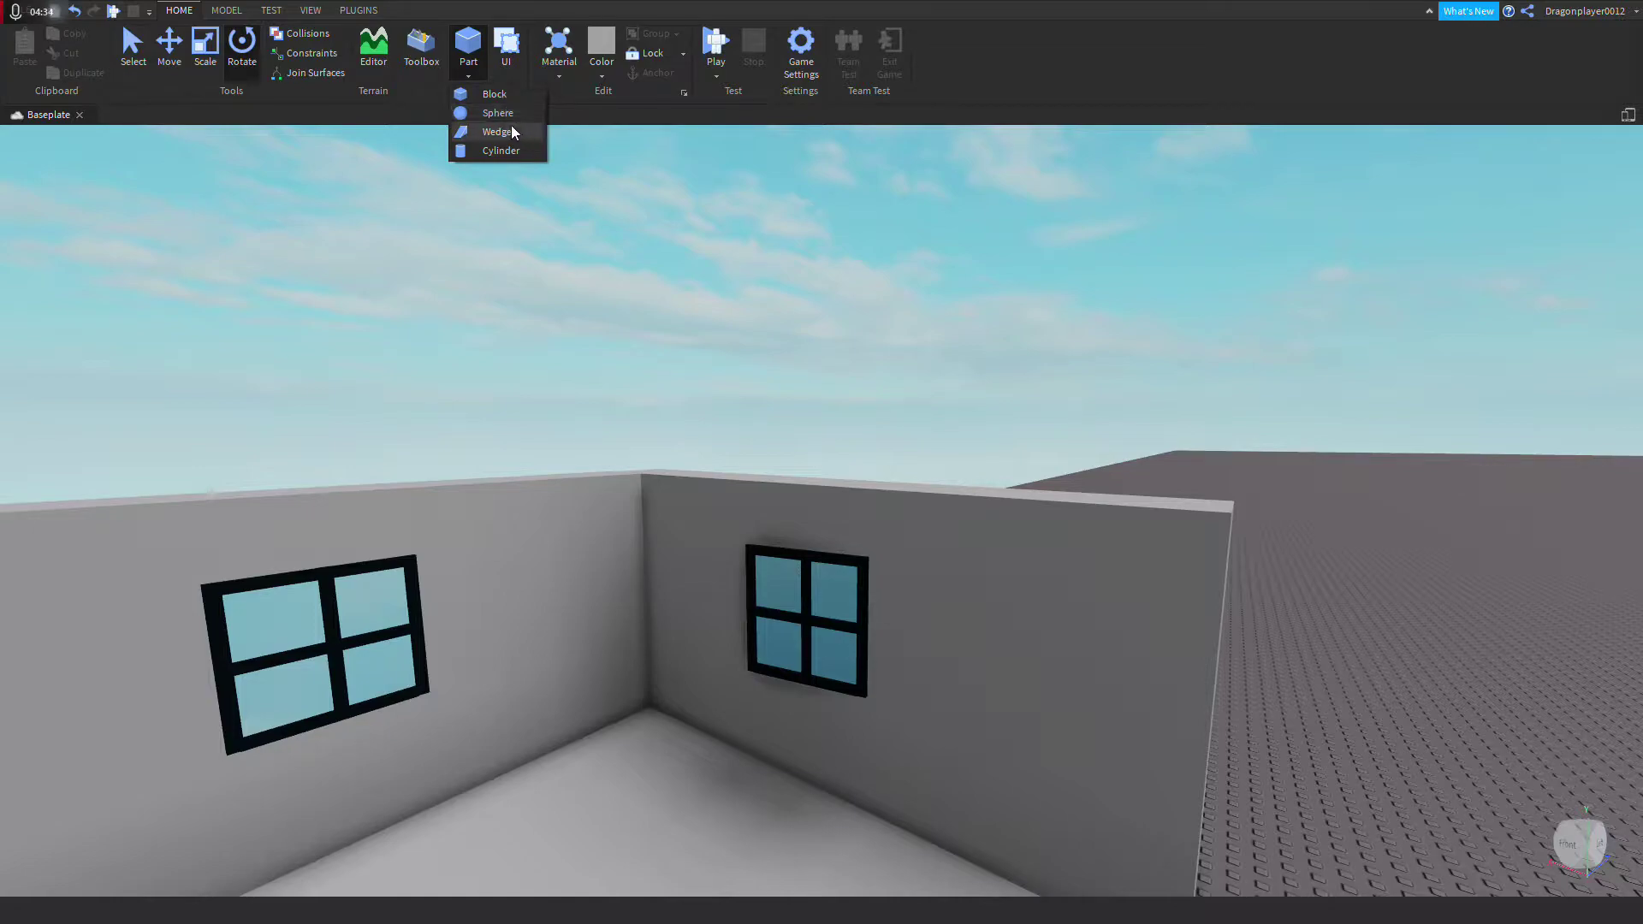
pyautogui.click(500, 132)
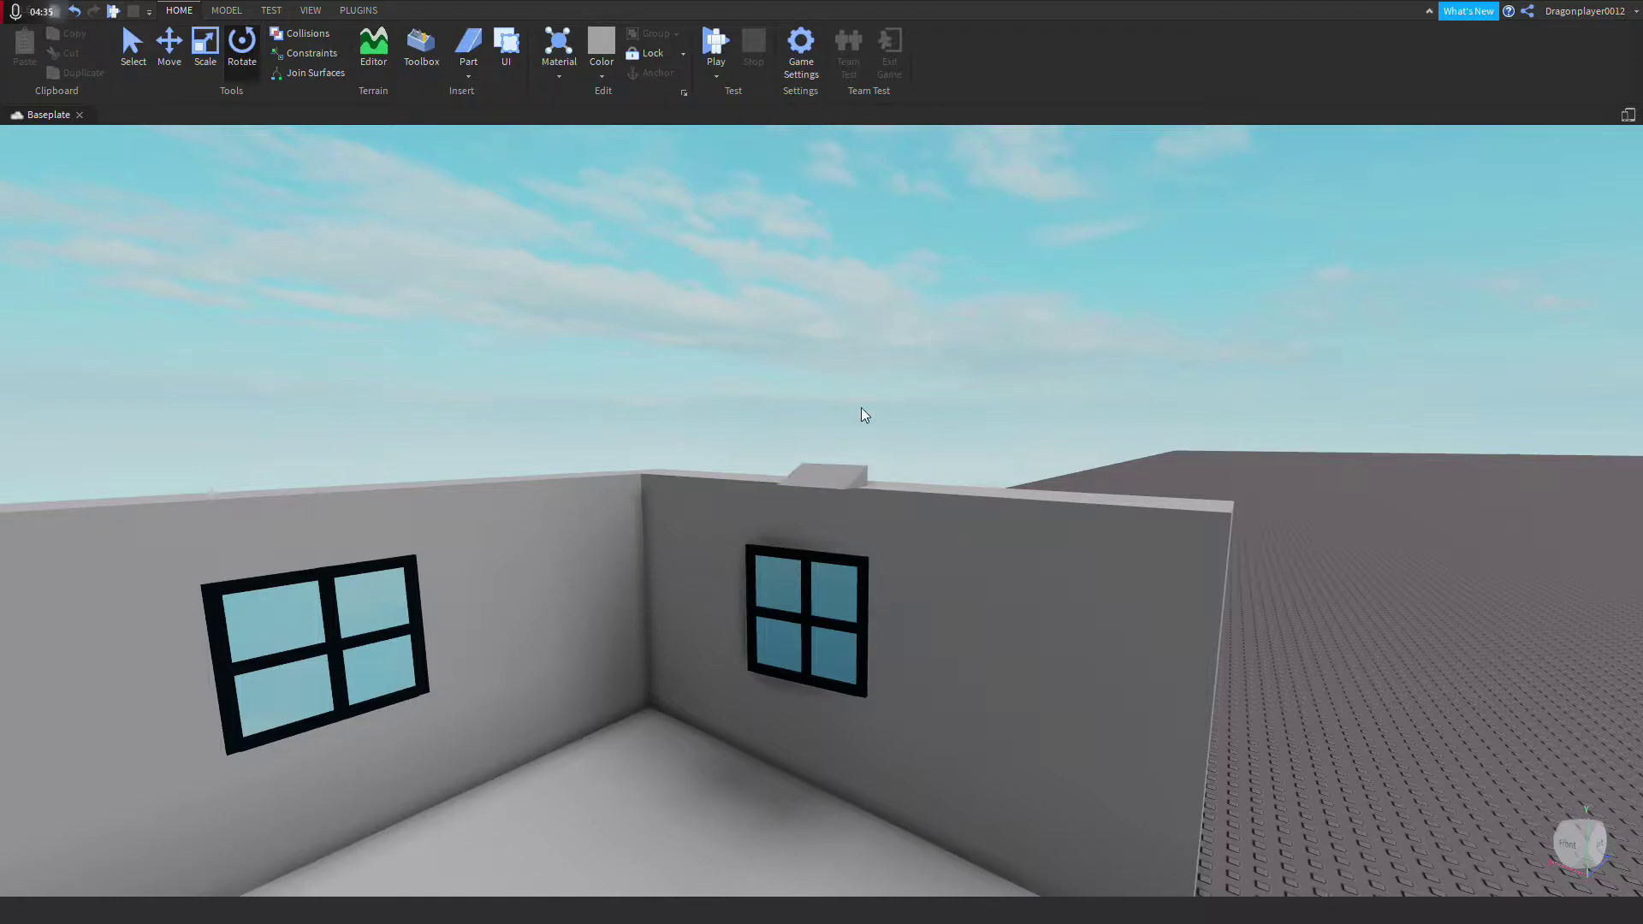
pyautogui.click(473, 76)
pyautogui.click(515, 155)
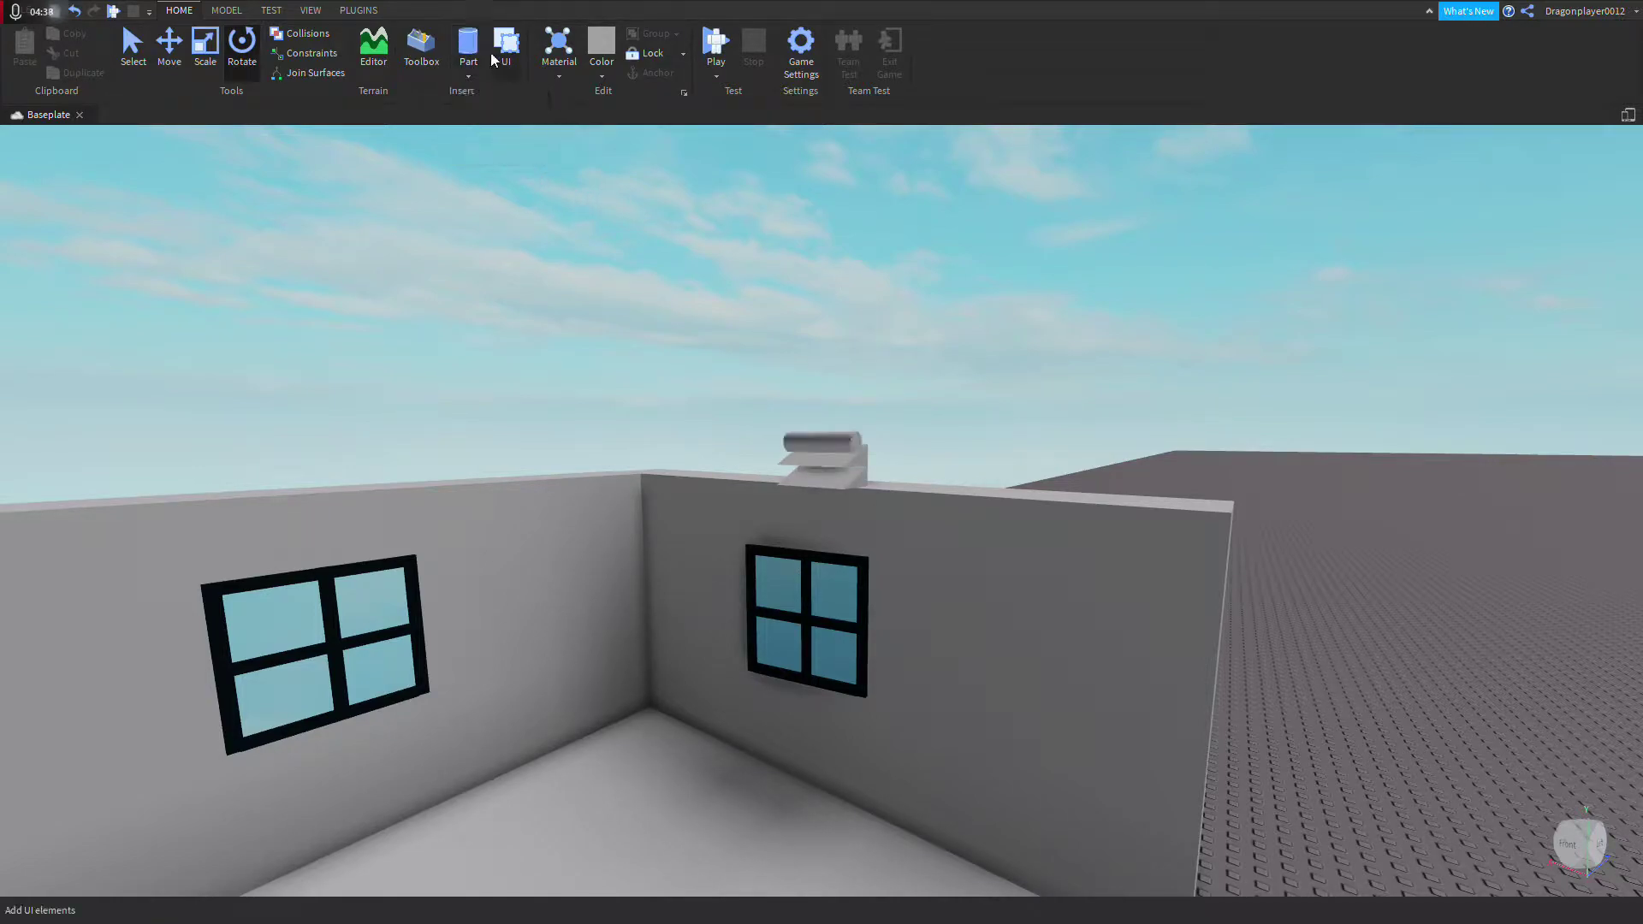
pyautogui.click(490, 113)
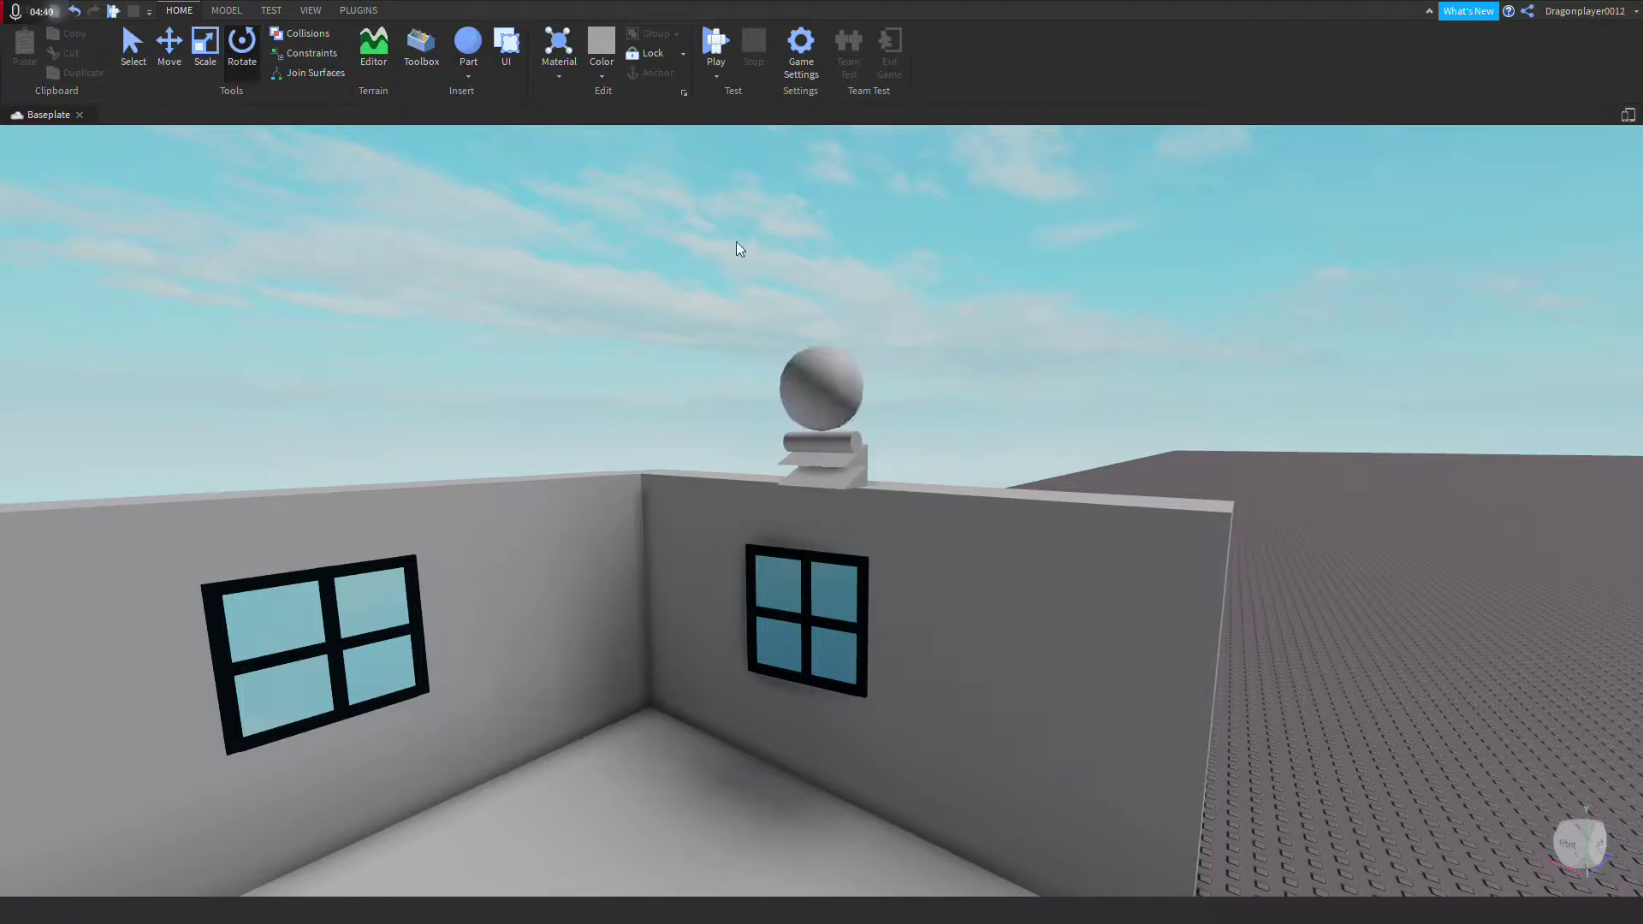
# Step: Look over the tools for adding UI elements, such as ScreenGUI, and return to the Home tools
pyautogui.scroll(-10, 895, 316)
pyautogui.scroll(10, 1013, 312)
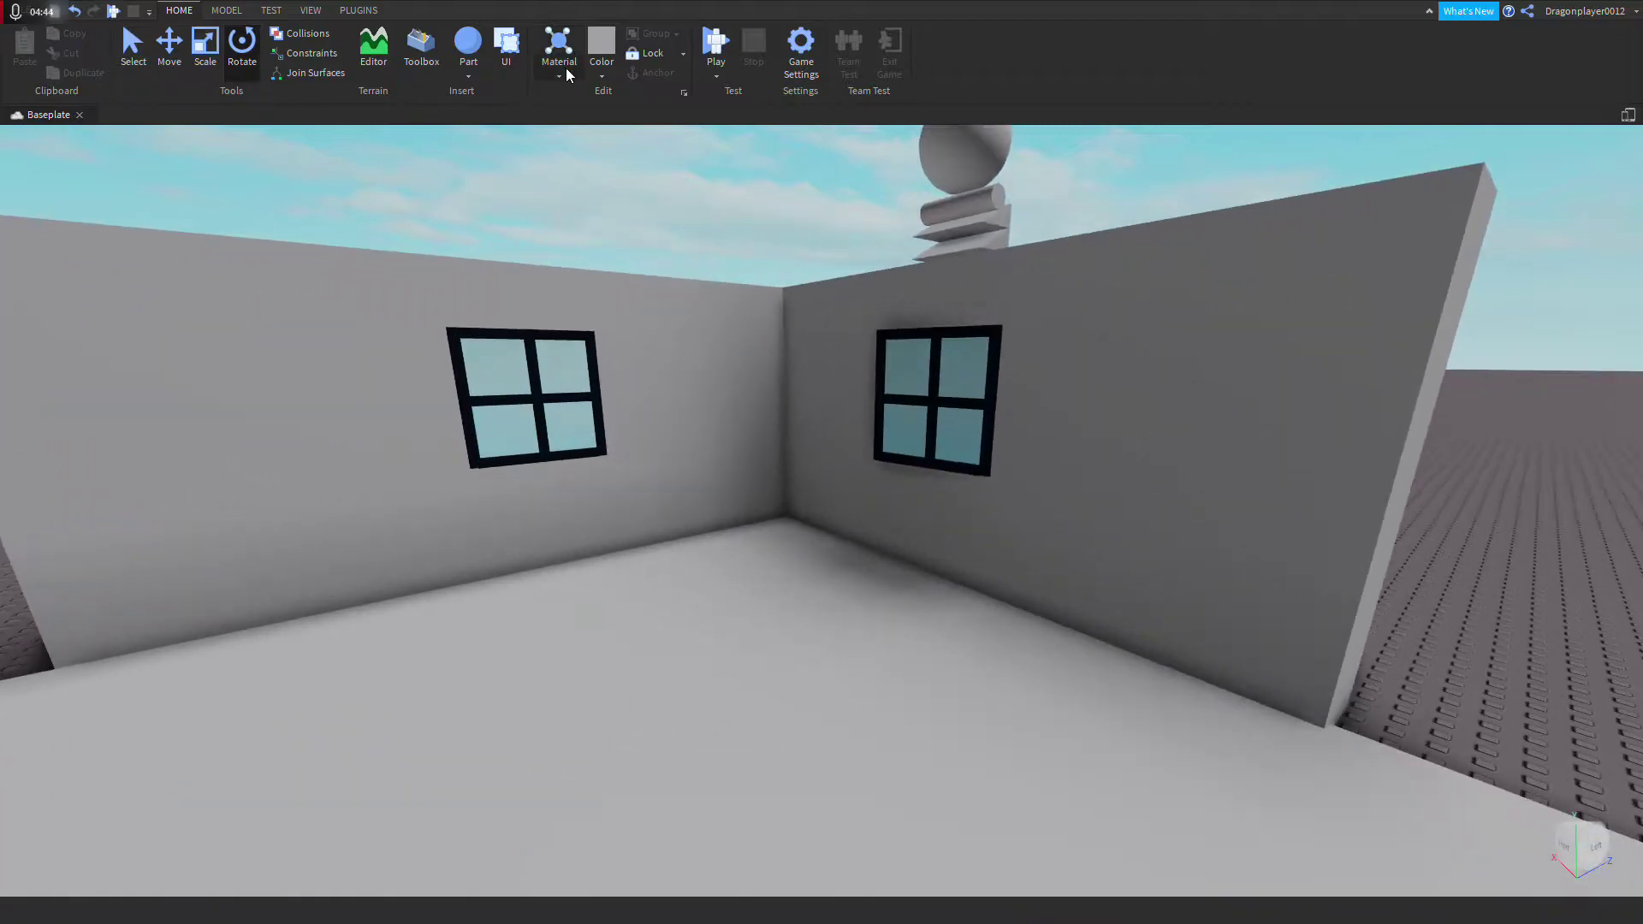
pyautogui.click(564, 68)
pyautogui.click(508, 53)
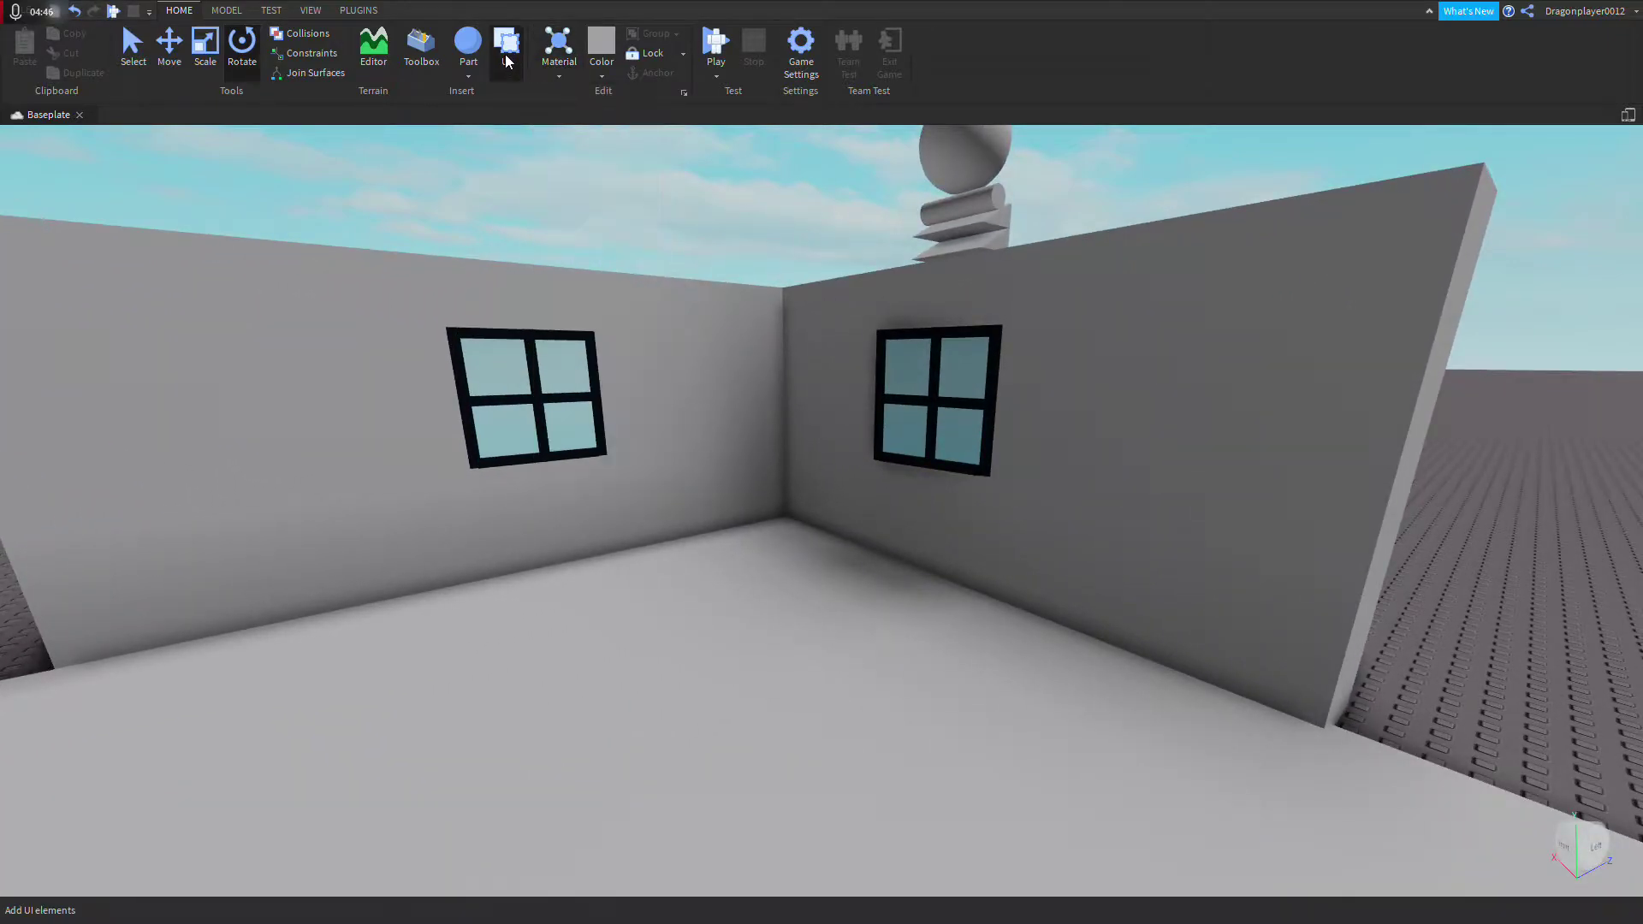
pyautogui.click(507, 53)
pyautogui.scroll(-8, 736, 198)
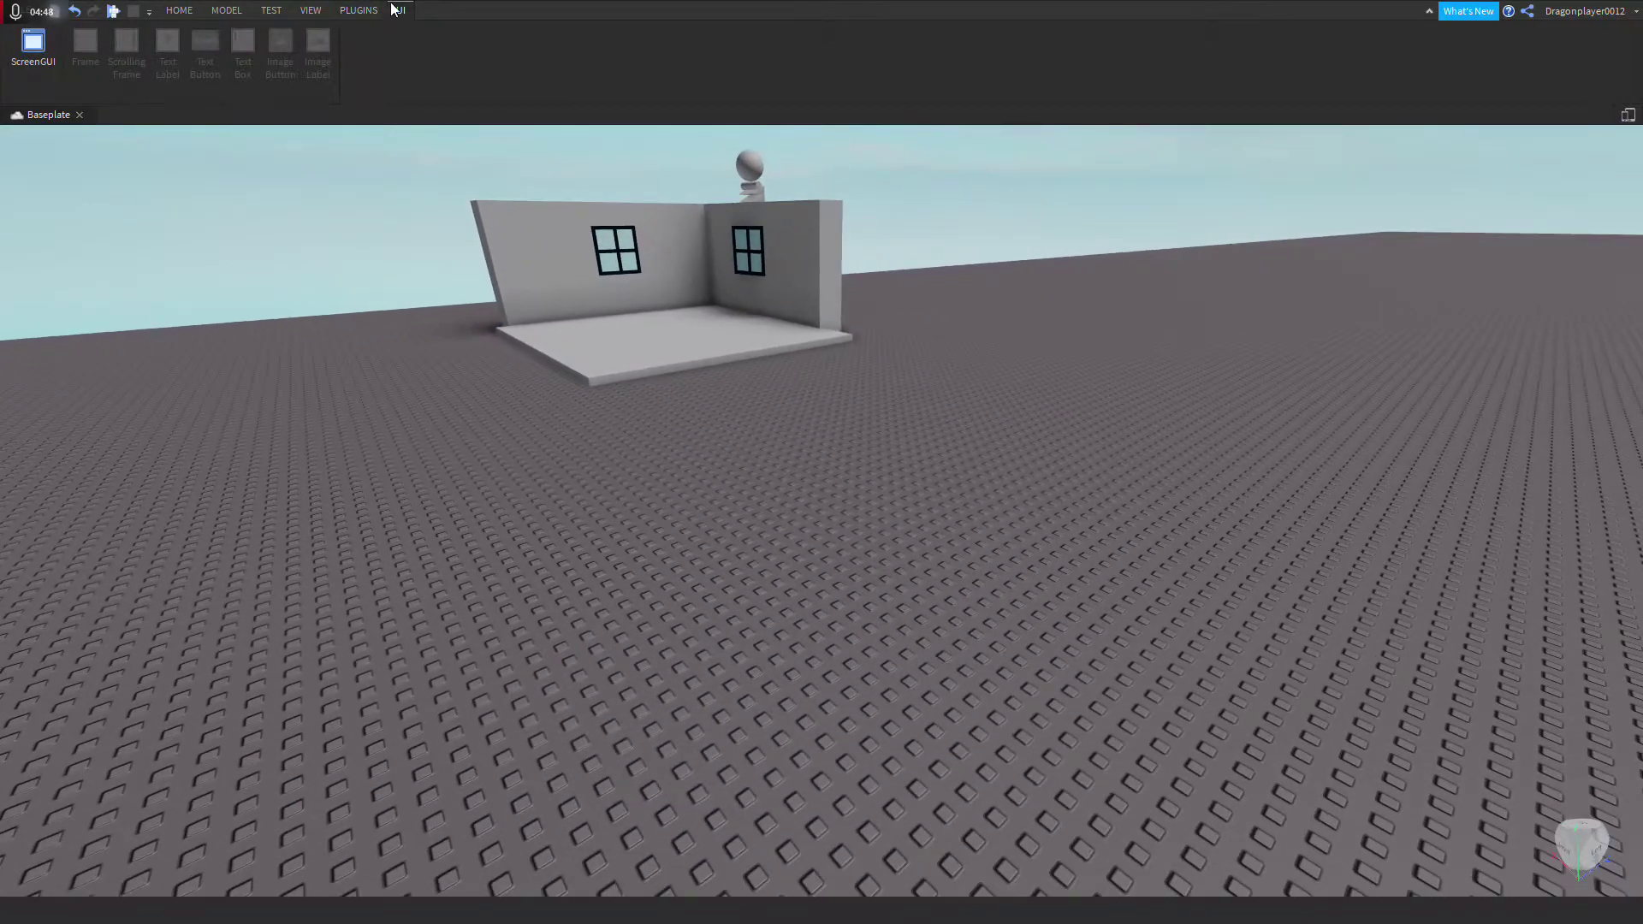
pyautogui.rightClick(478, 5)
pyautogui.moveTo(737, 214); pyautogui.dragTo(738, 214, button='right')
pyautogui.press('w')
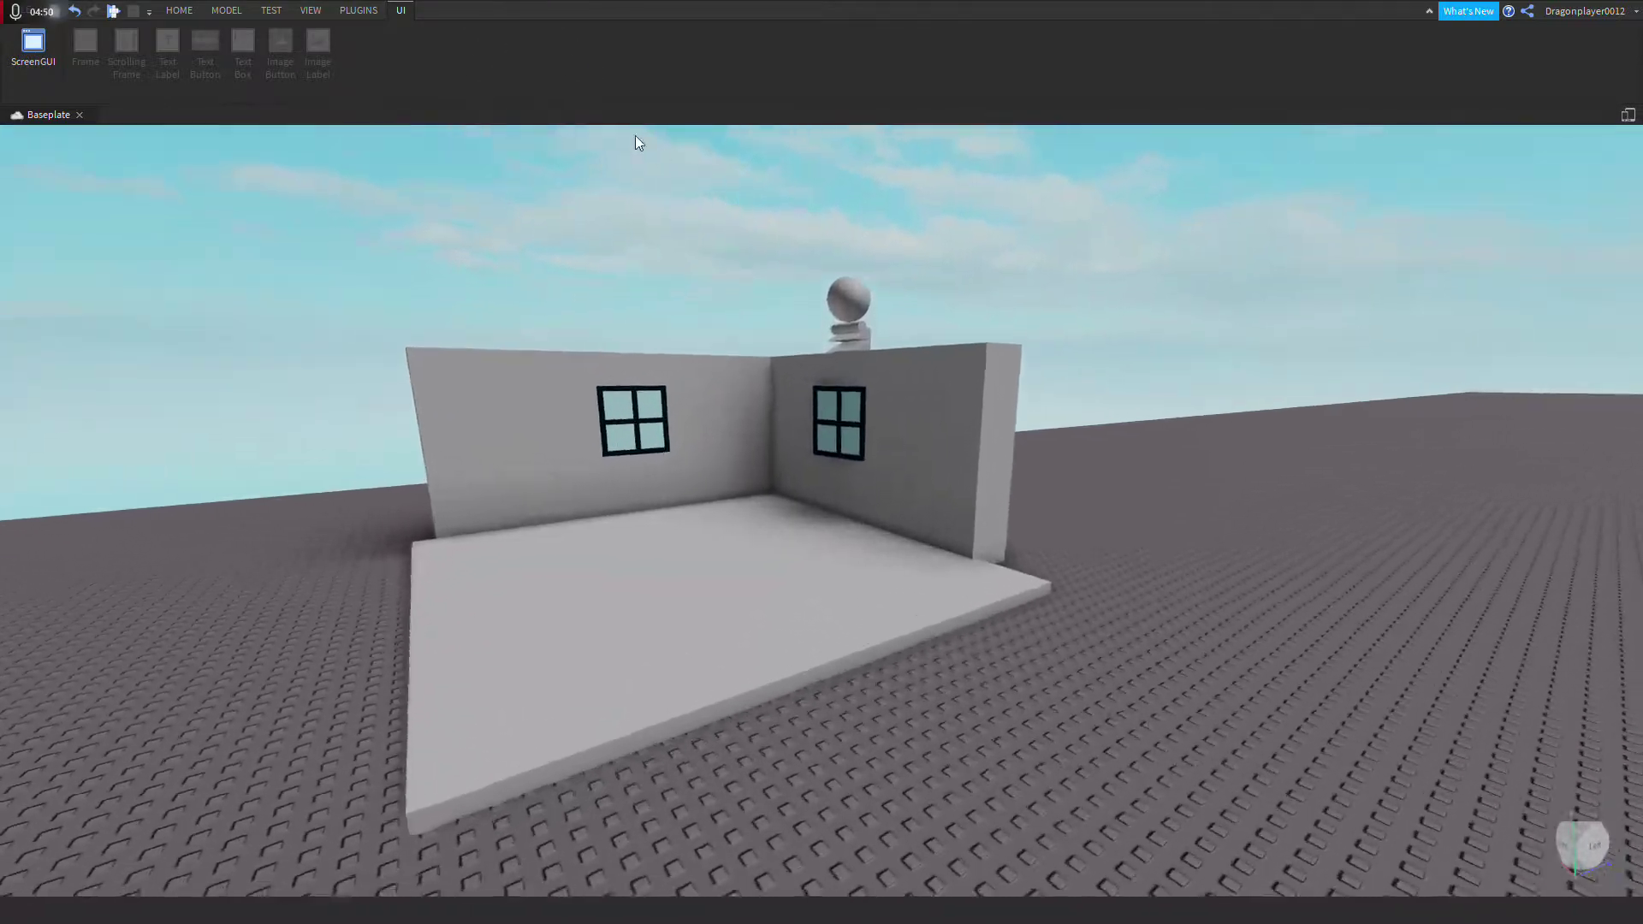
pyautogui.click(183, 11)
# Step: Choose Brick as the material for new parts
pyautogui.moveTo(617, 197); pyautogui.dragTo(630, 231, button='right')
pyautogui.press('w')
pyautogui.press('s')
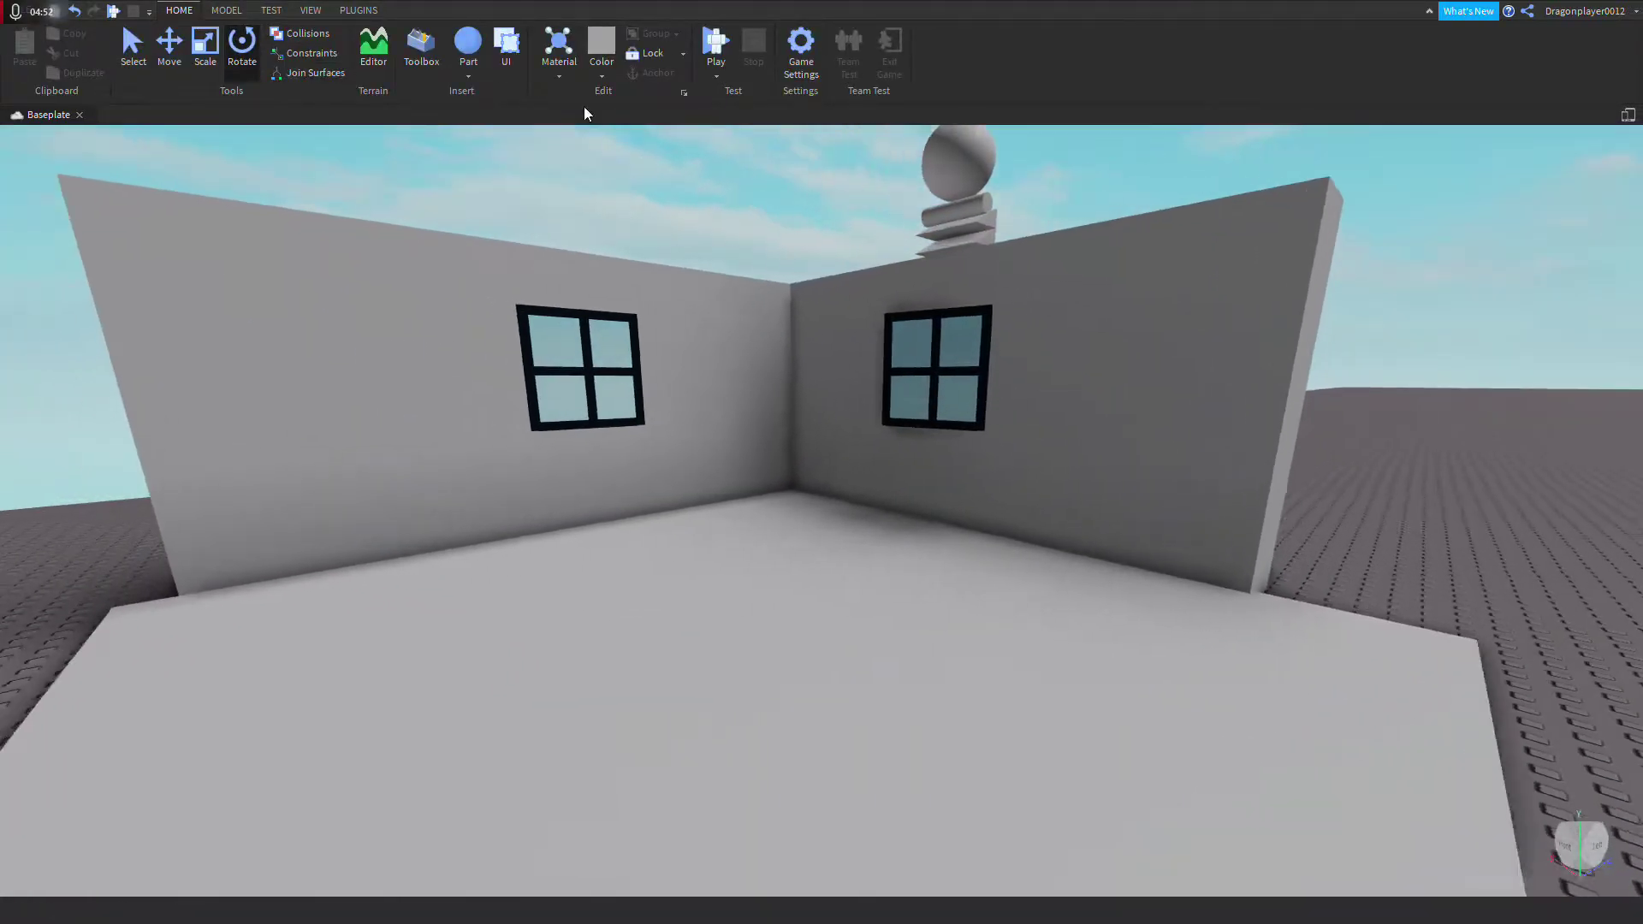
pyautogui.click(568, 70)
pyautogui.moveTo(807, 205); pyautogui.dragTo(806, 211, button='right')
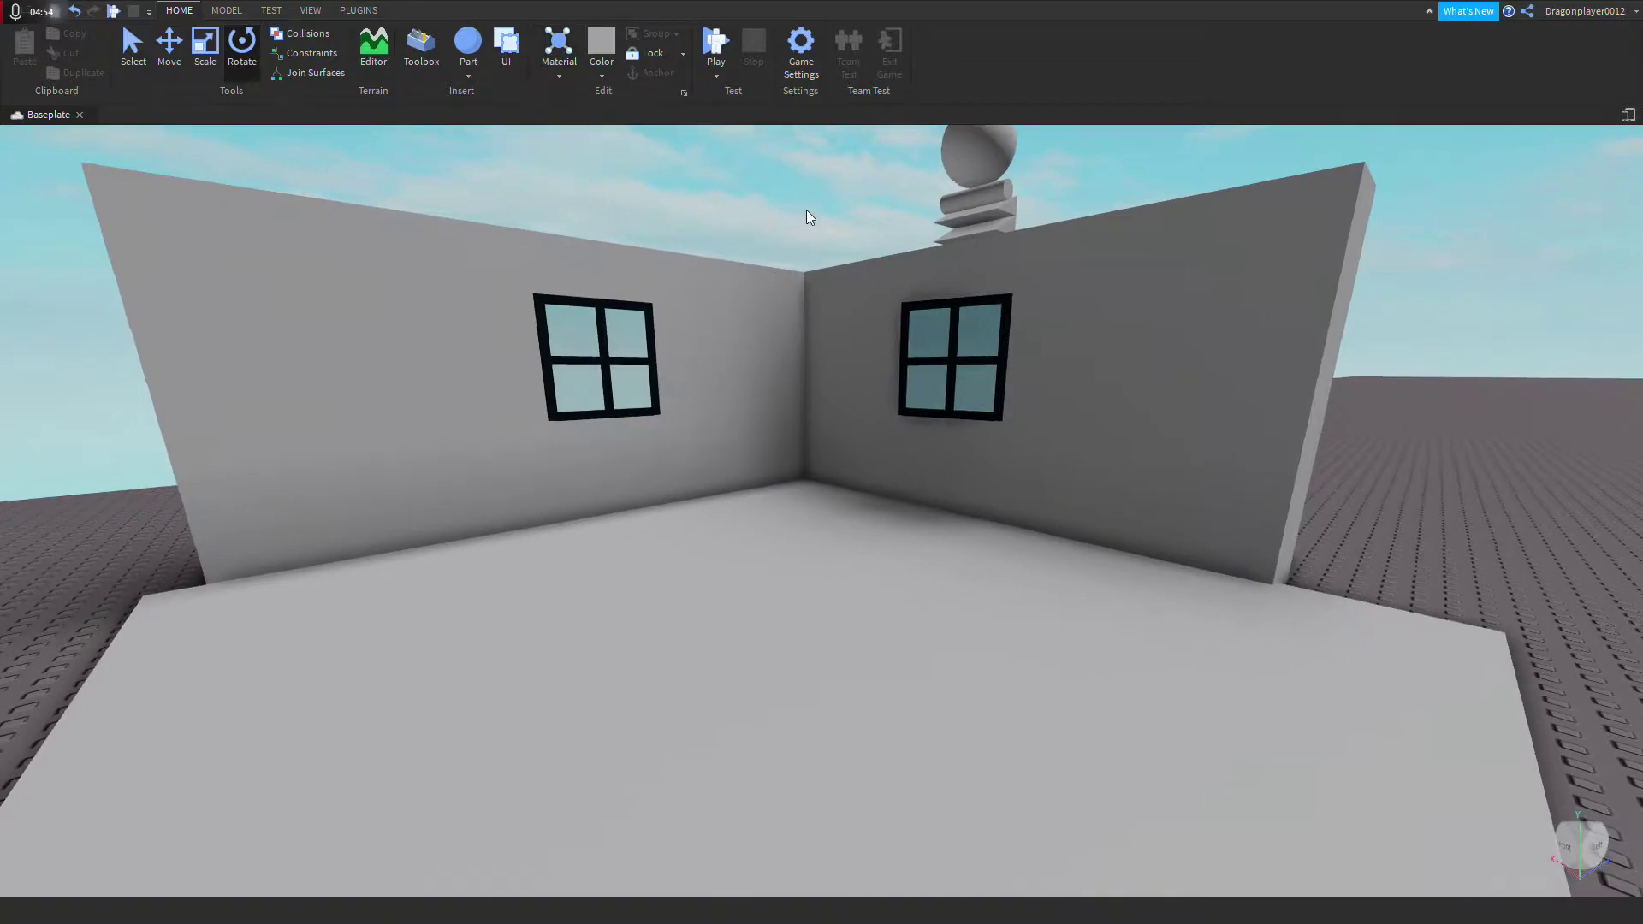
pyautogui.press('d')
pyautogui.click(565, 69)
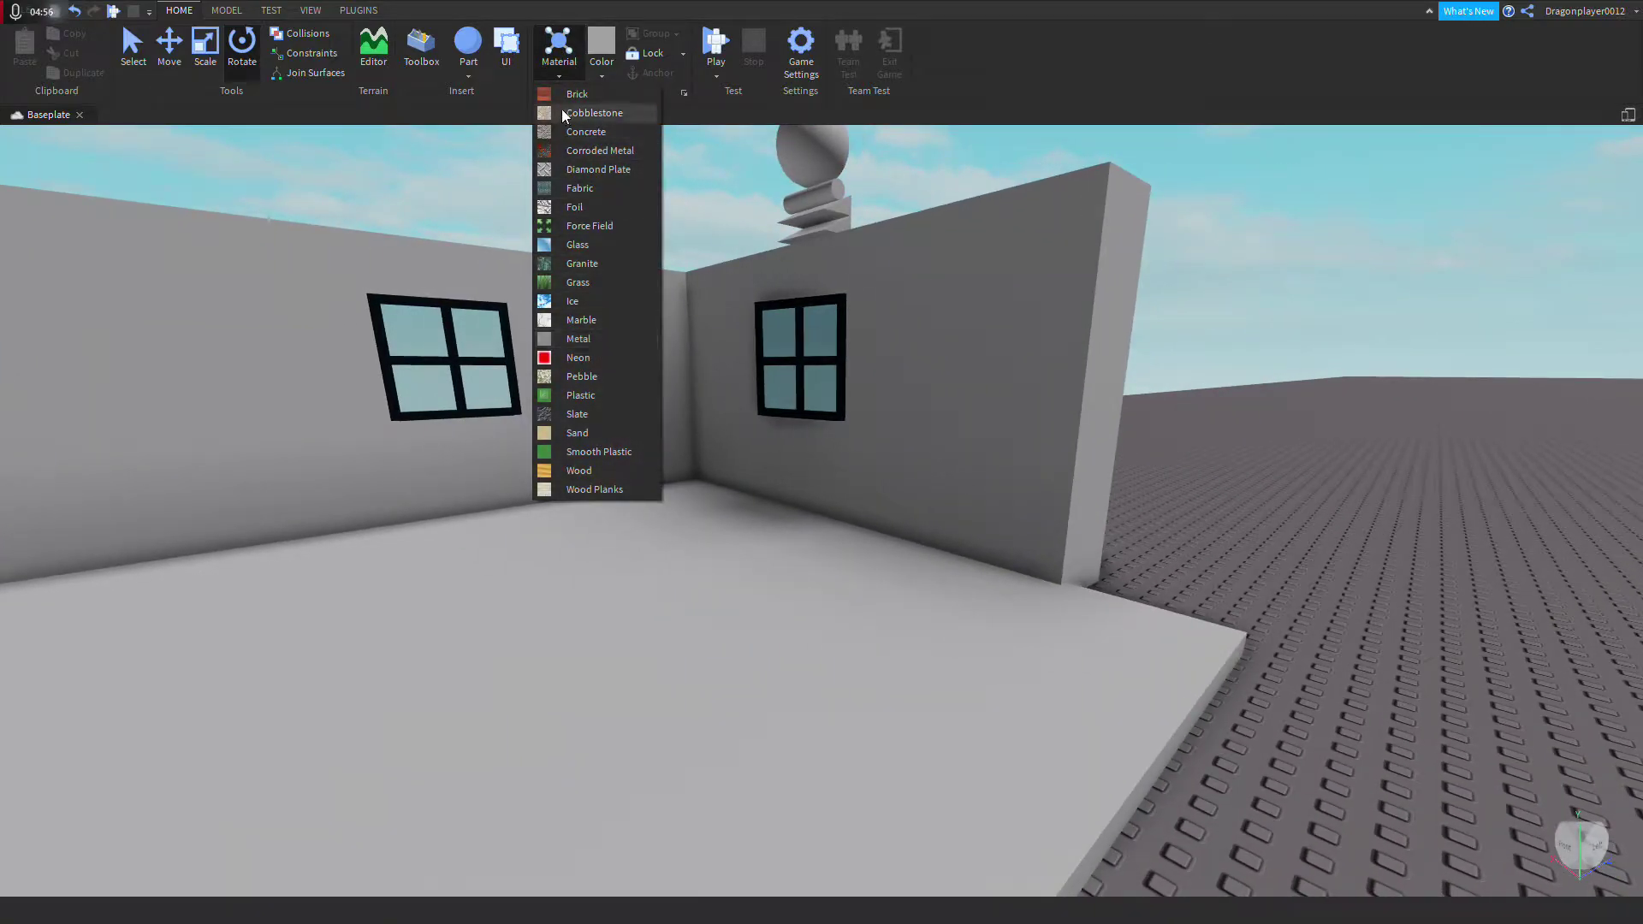
pyautogui.click(577, 94)
# Step: Select the plain gray floor of the room and delete it
pyautogui.moveTo(615, 127); pyautogui.dragTo(727, 350, button='right')
pyautogui.press('w')
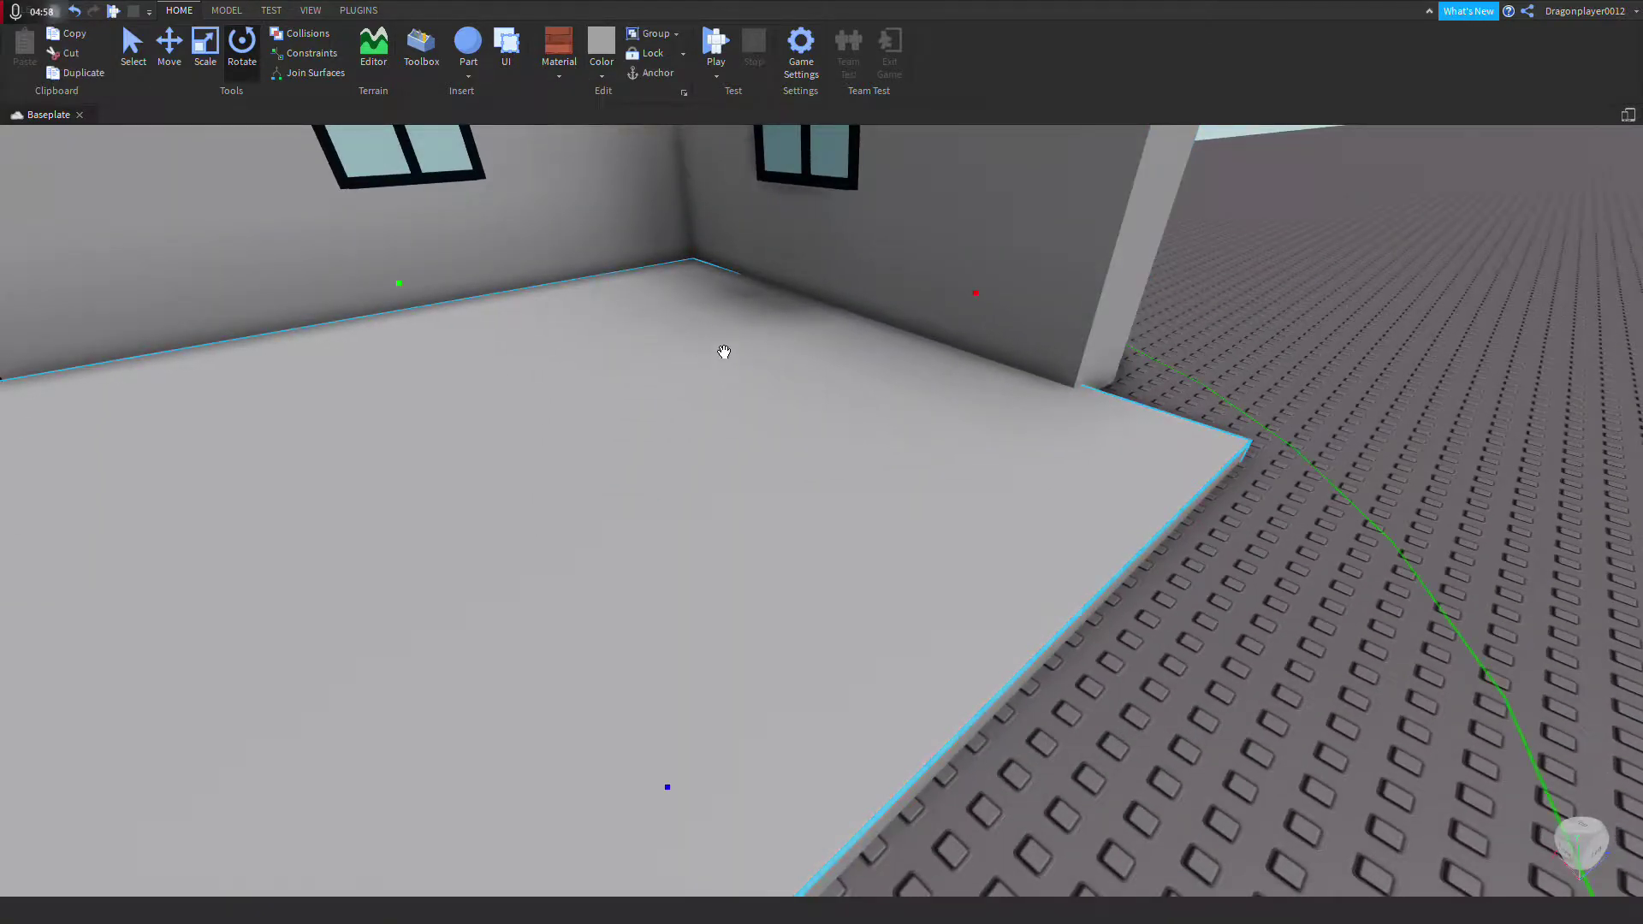
pyautogui.press('s')
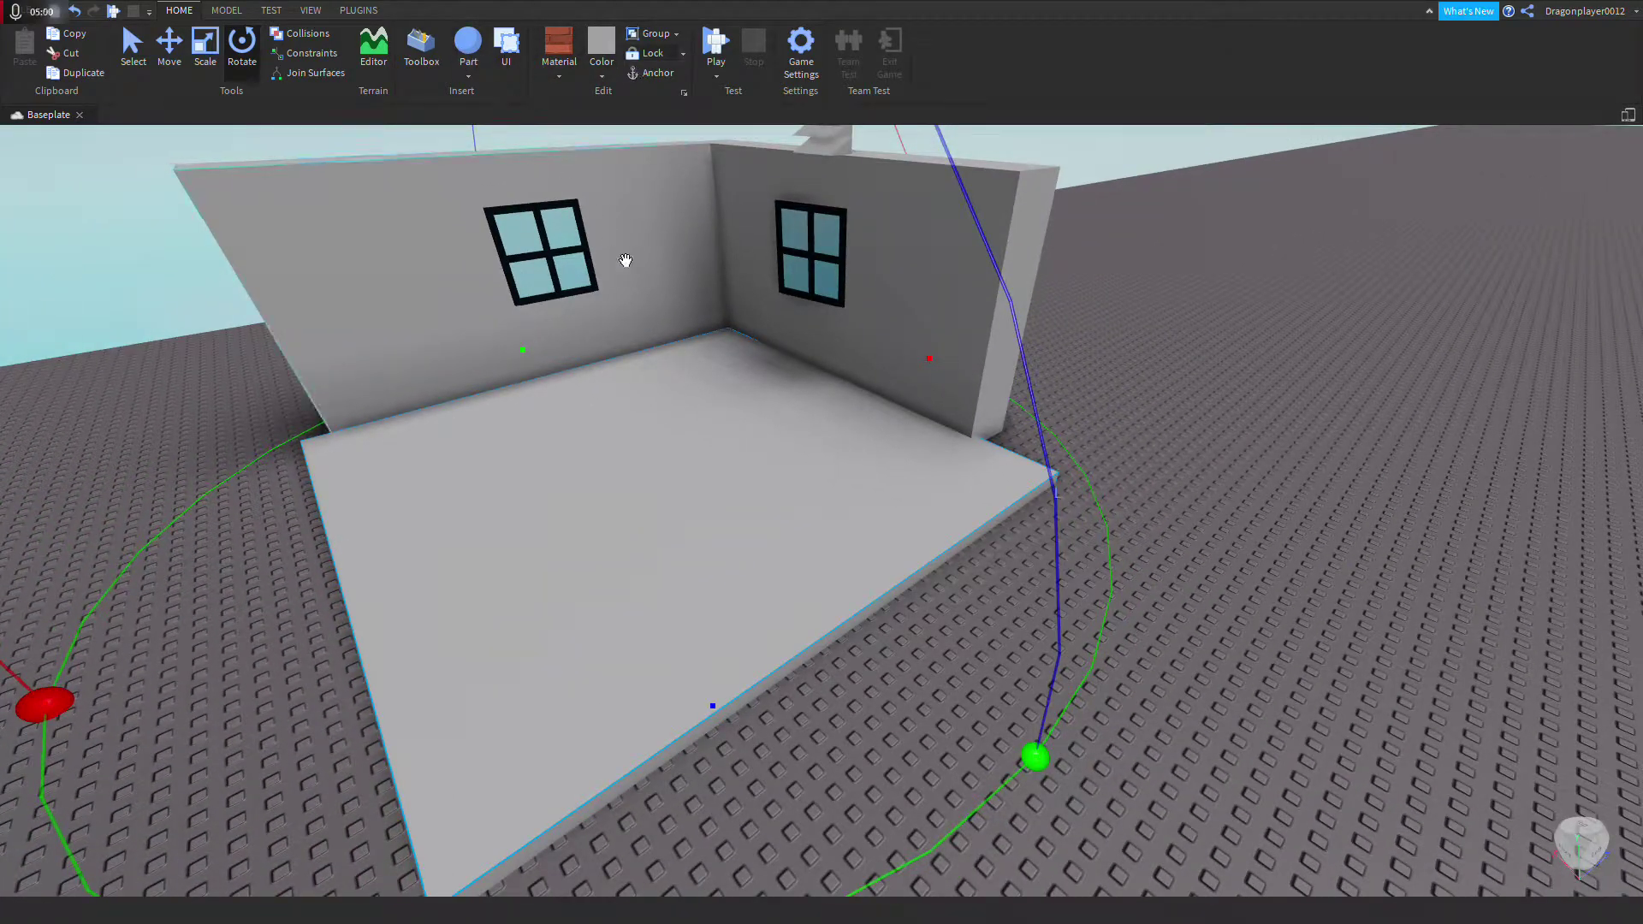
pyautogui.rightClick(693, 403)
pyautogui.click(758, 527)
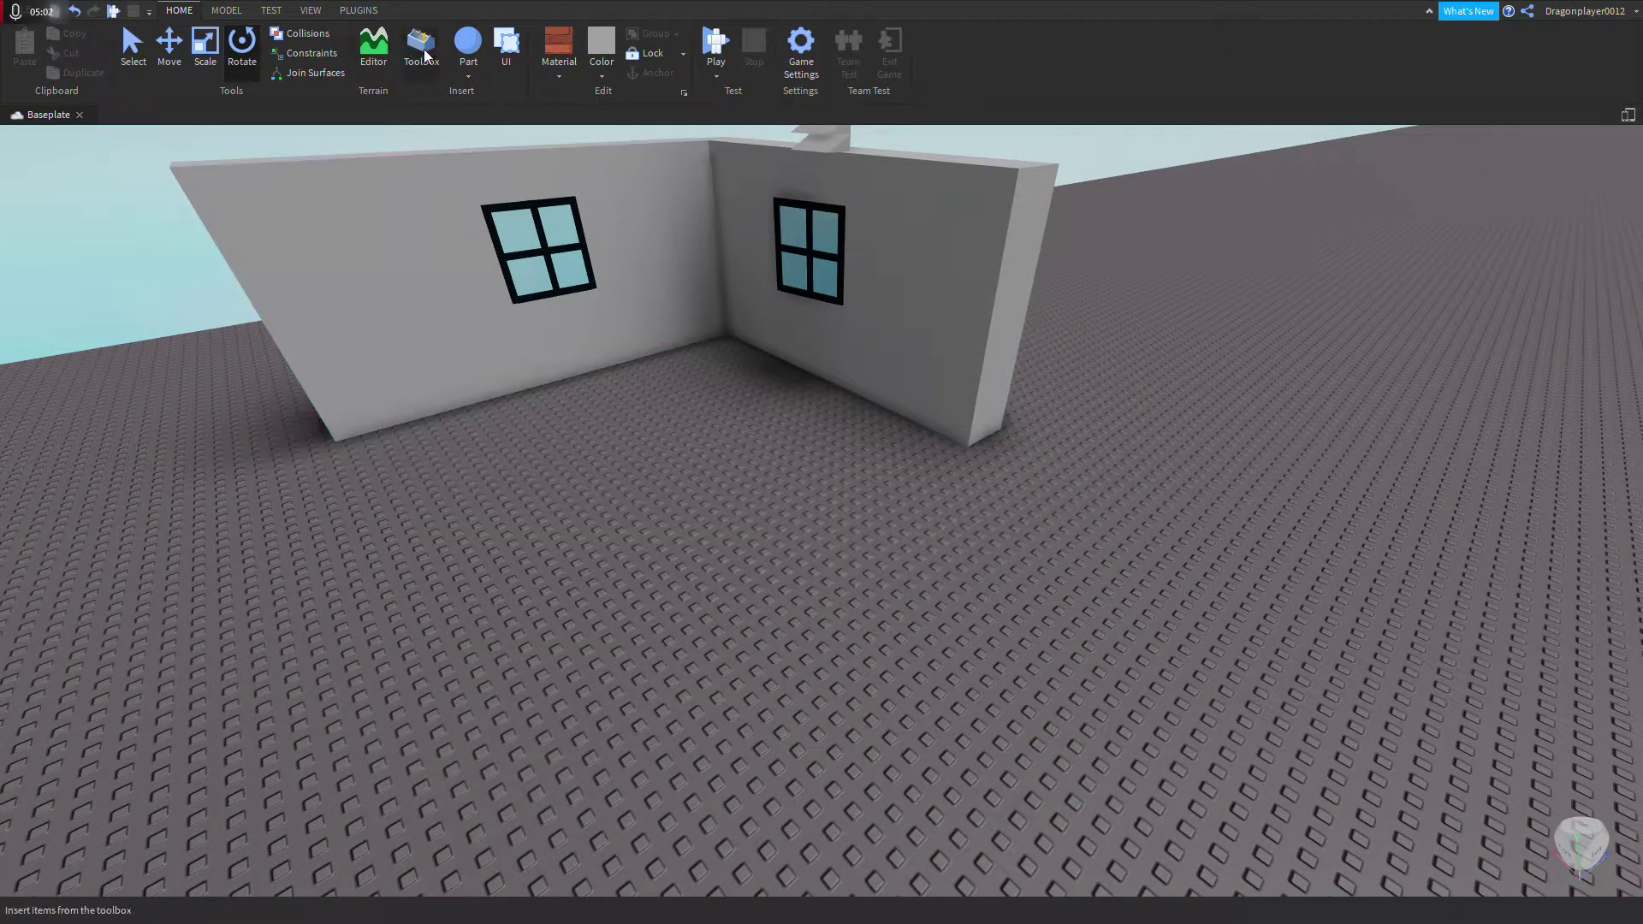
# Step: Choose an orange-brown color for new parts
pyautogui.moveTo(673, 264); pyautogui.dragTo(711, 250, button='right')
pyautogui.press('w')
pyautogui.press('a')
pyautogui.press('s')
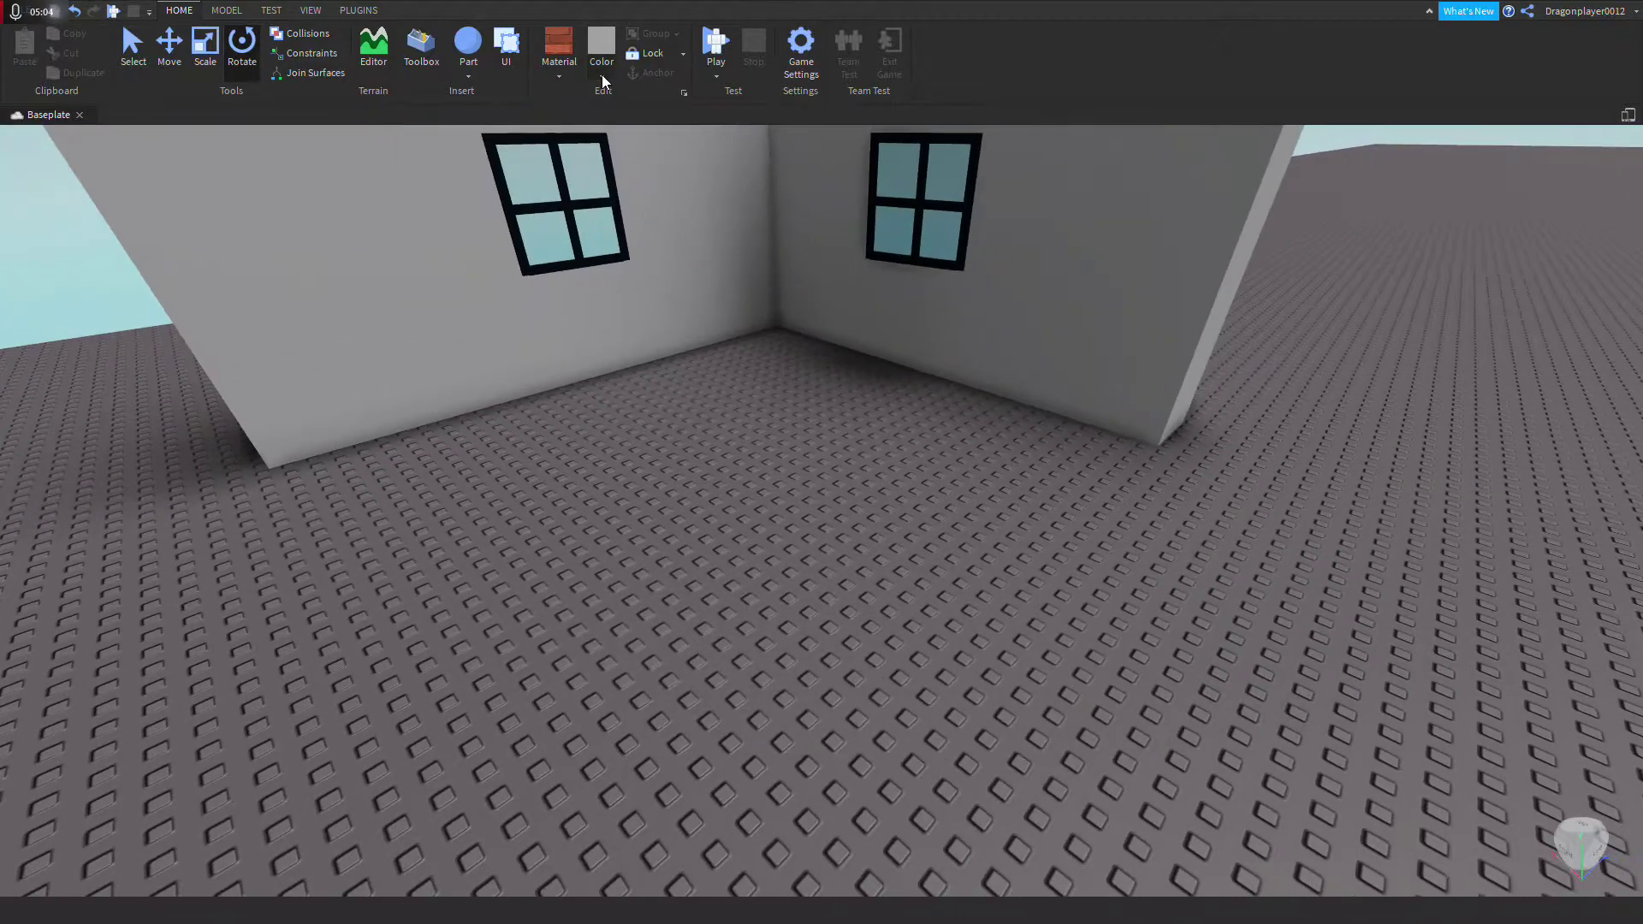
pyautogui.click(603, 74)
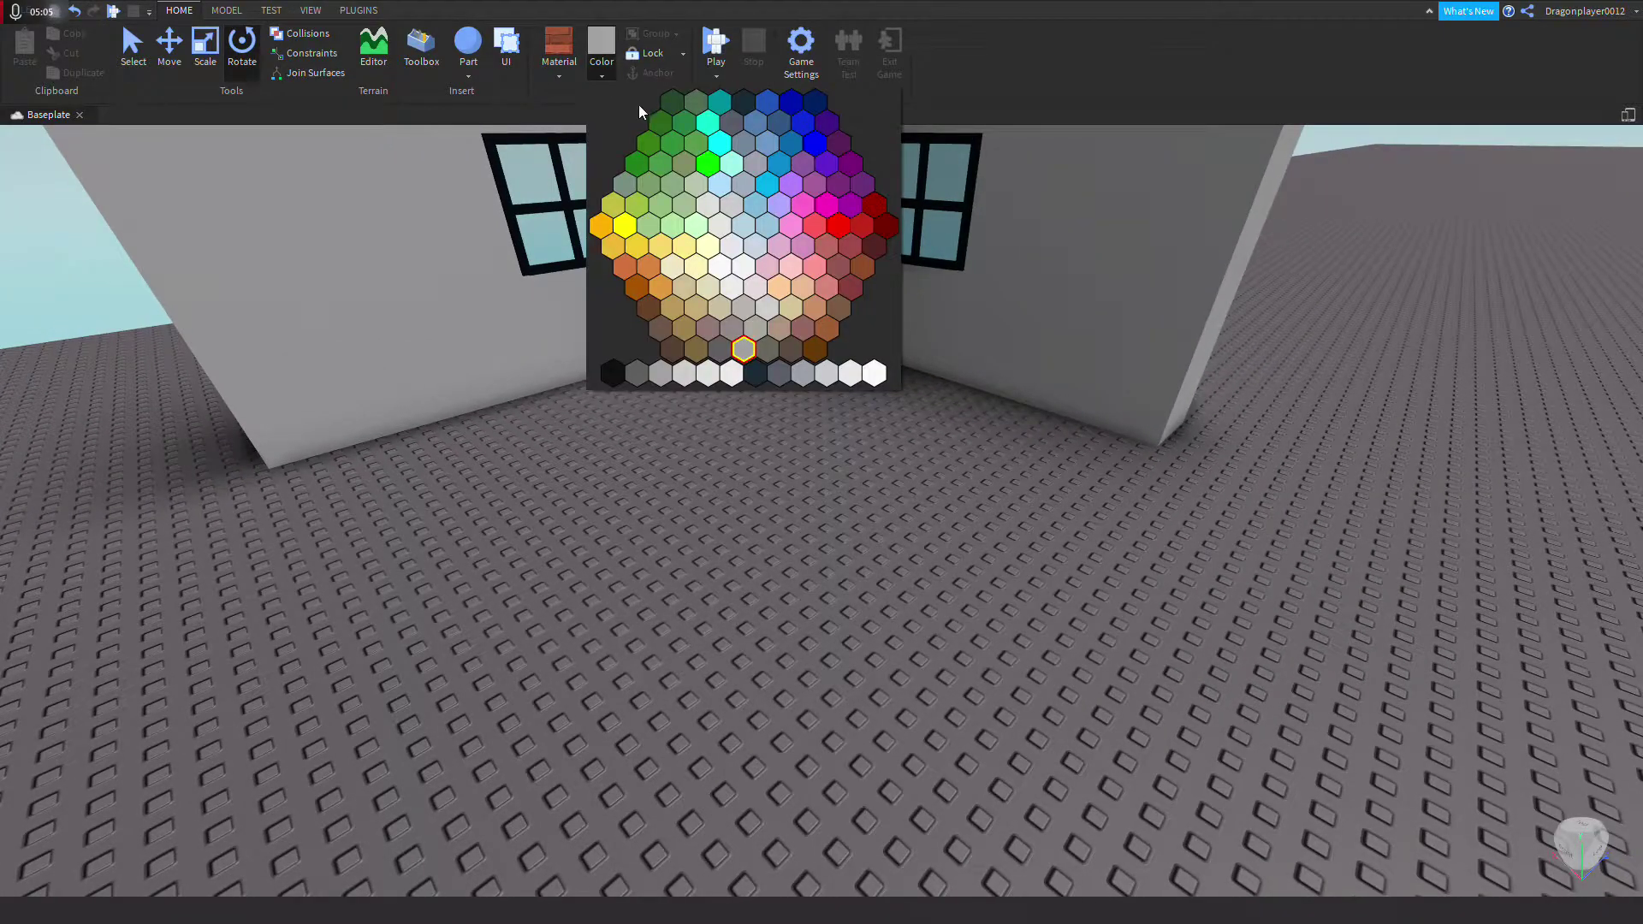
pyautogui.click(827, 329)
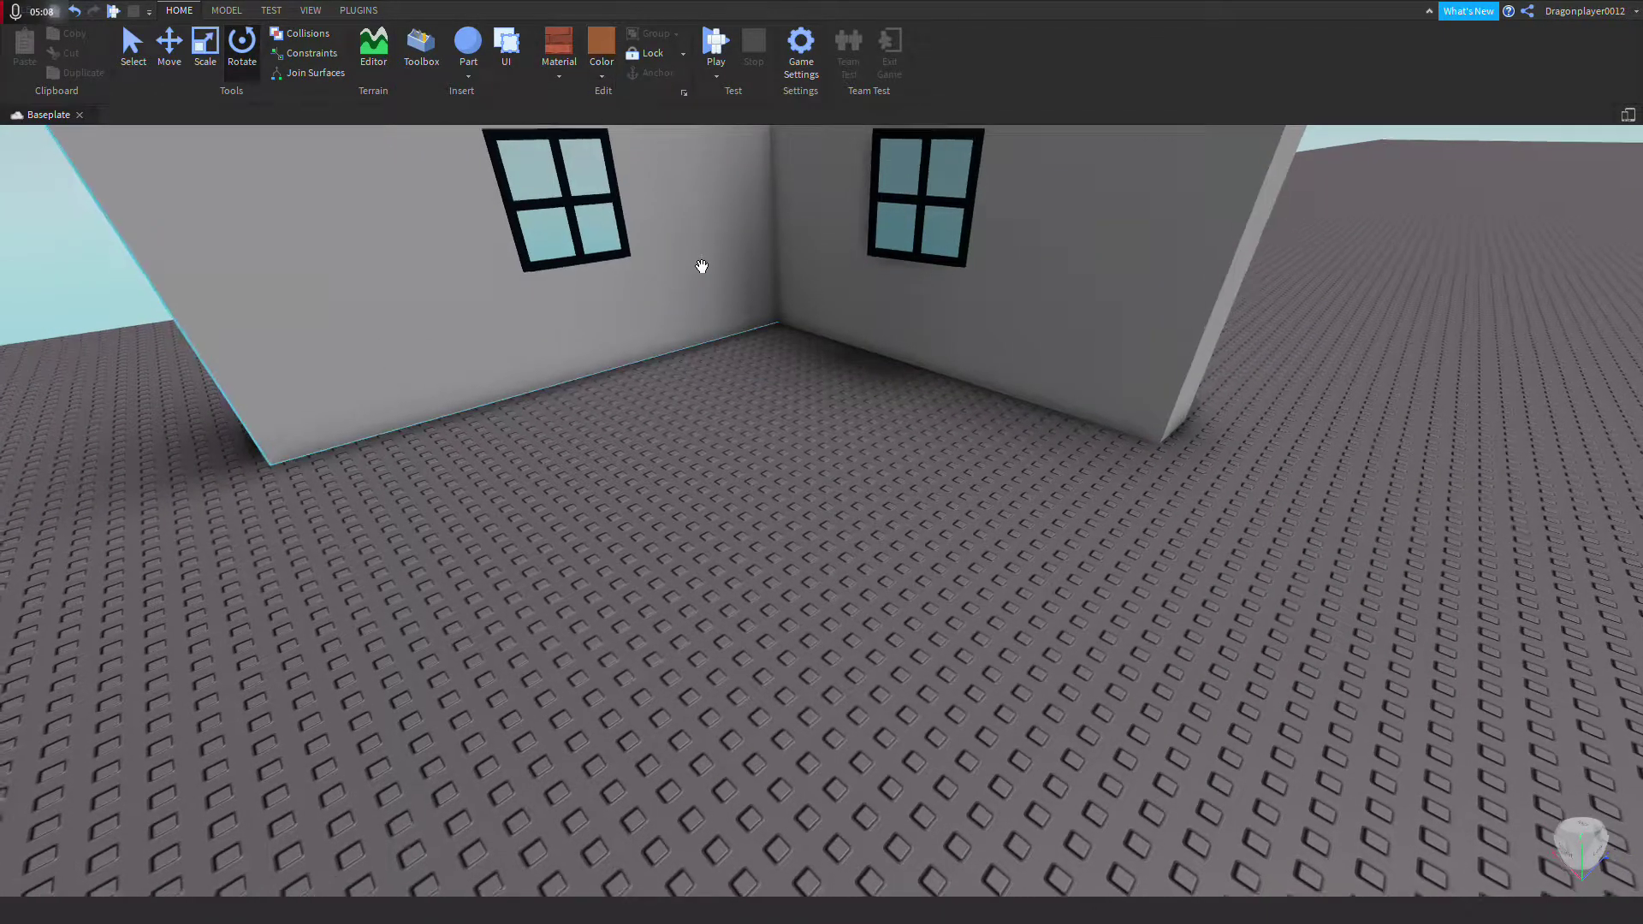
# Step: Insert a brick block in the room's inner corner and scale it out along both walls to form the floor
pyautogui.moveTo(702, 266); pyautogui.dragTo(730, 337, button='right')
pyautogui.press('w')
pyautogui.press('s')
pyautogui.press('w')
pyautogui.press('s')
pyautogui.press('w')
pyautogui.press('s')
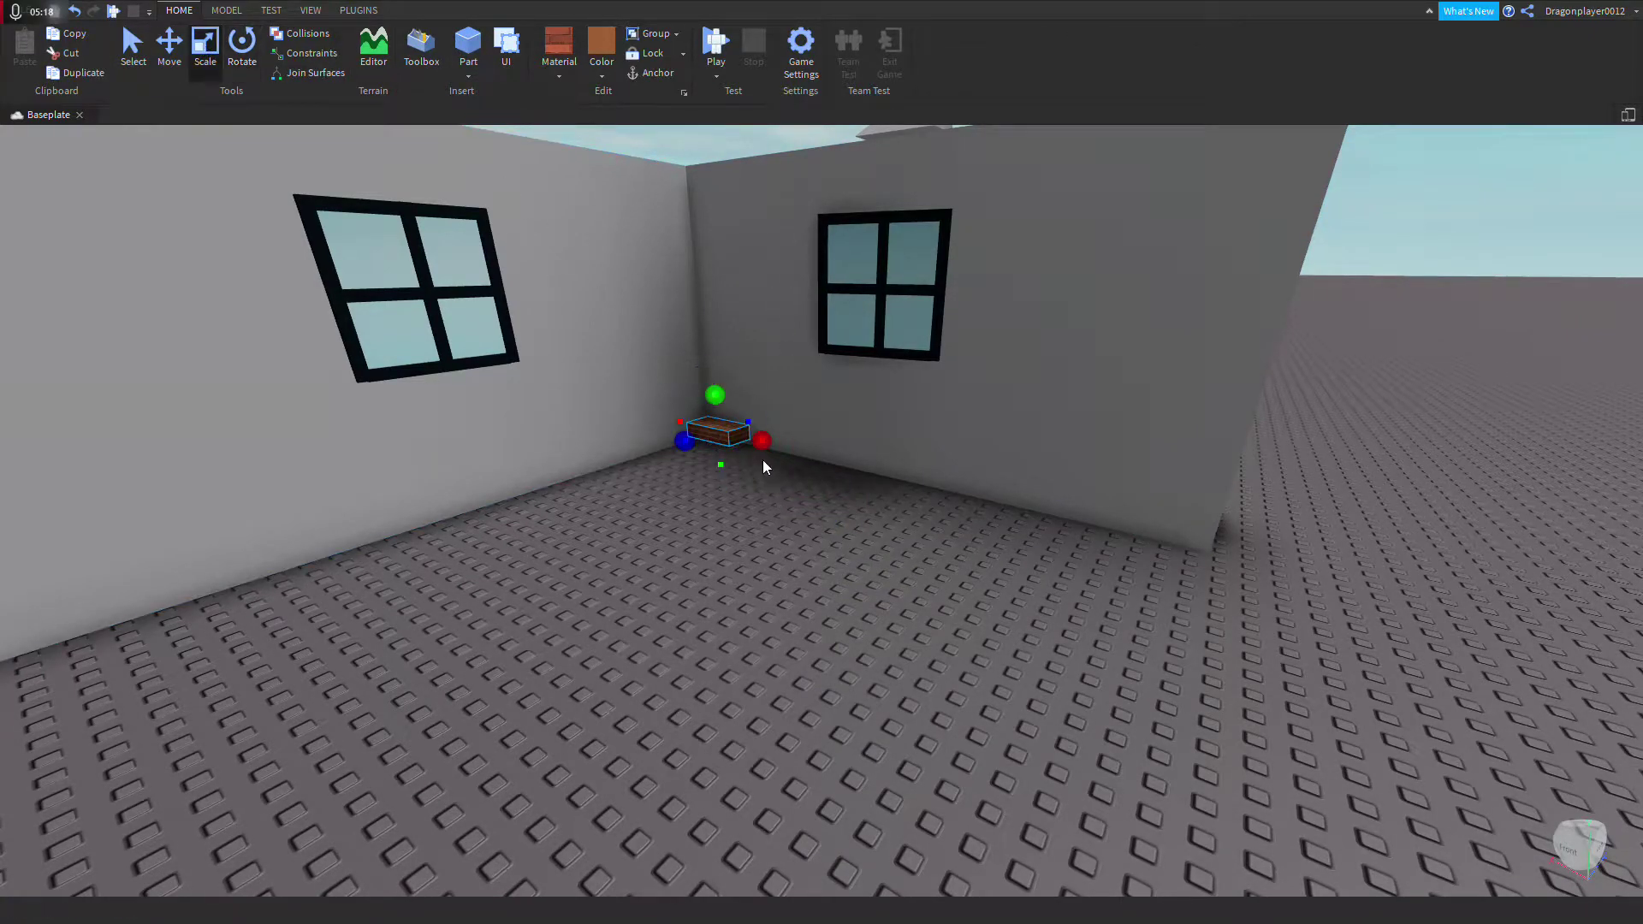
pyautogui.moveTo(858, 485); pyautogui.dragTo(619, 581)
pyautogui.scroll(-5, 753, 513)
pyautogui.click(537, 583)
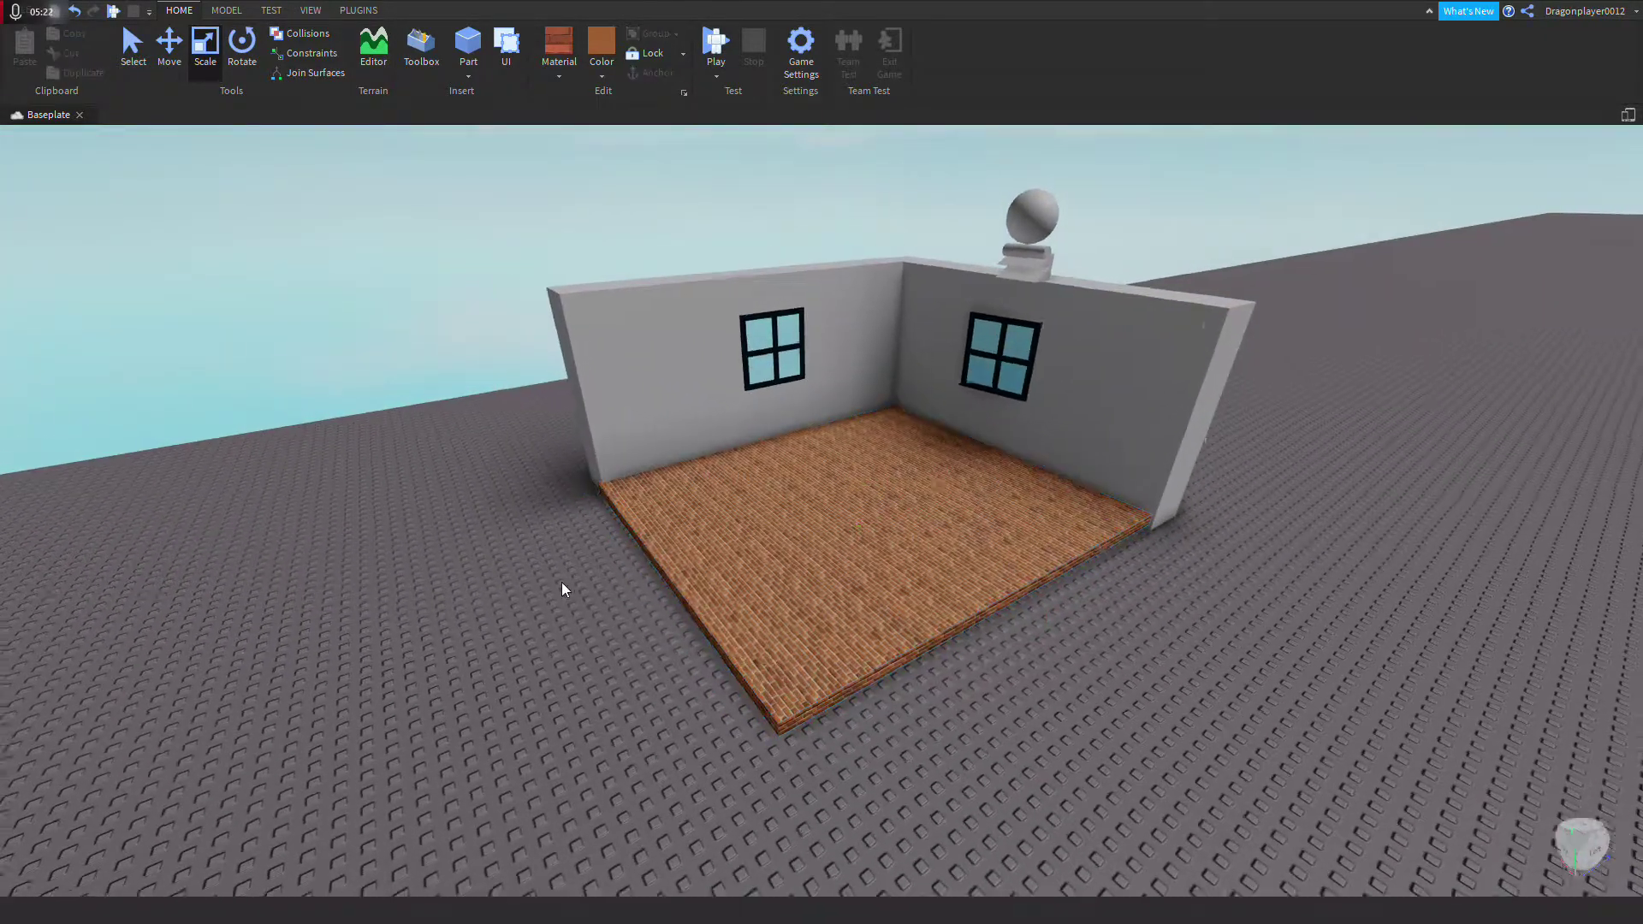
# Step: Examine the brick floor, both windows and the bare stretch of the darker wall from inside the room
pyautogui.scroll(10, 805, 563)
pyautogui.scroll(-5, 805, 563)
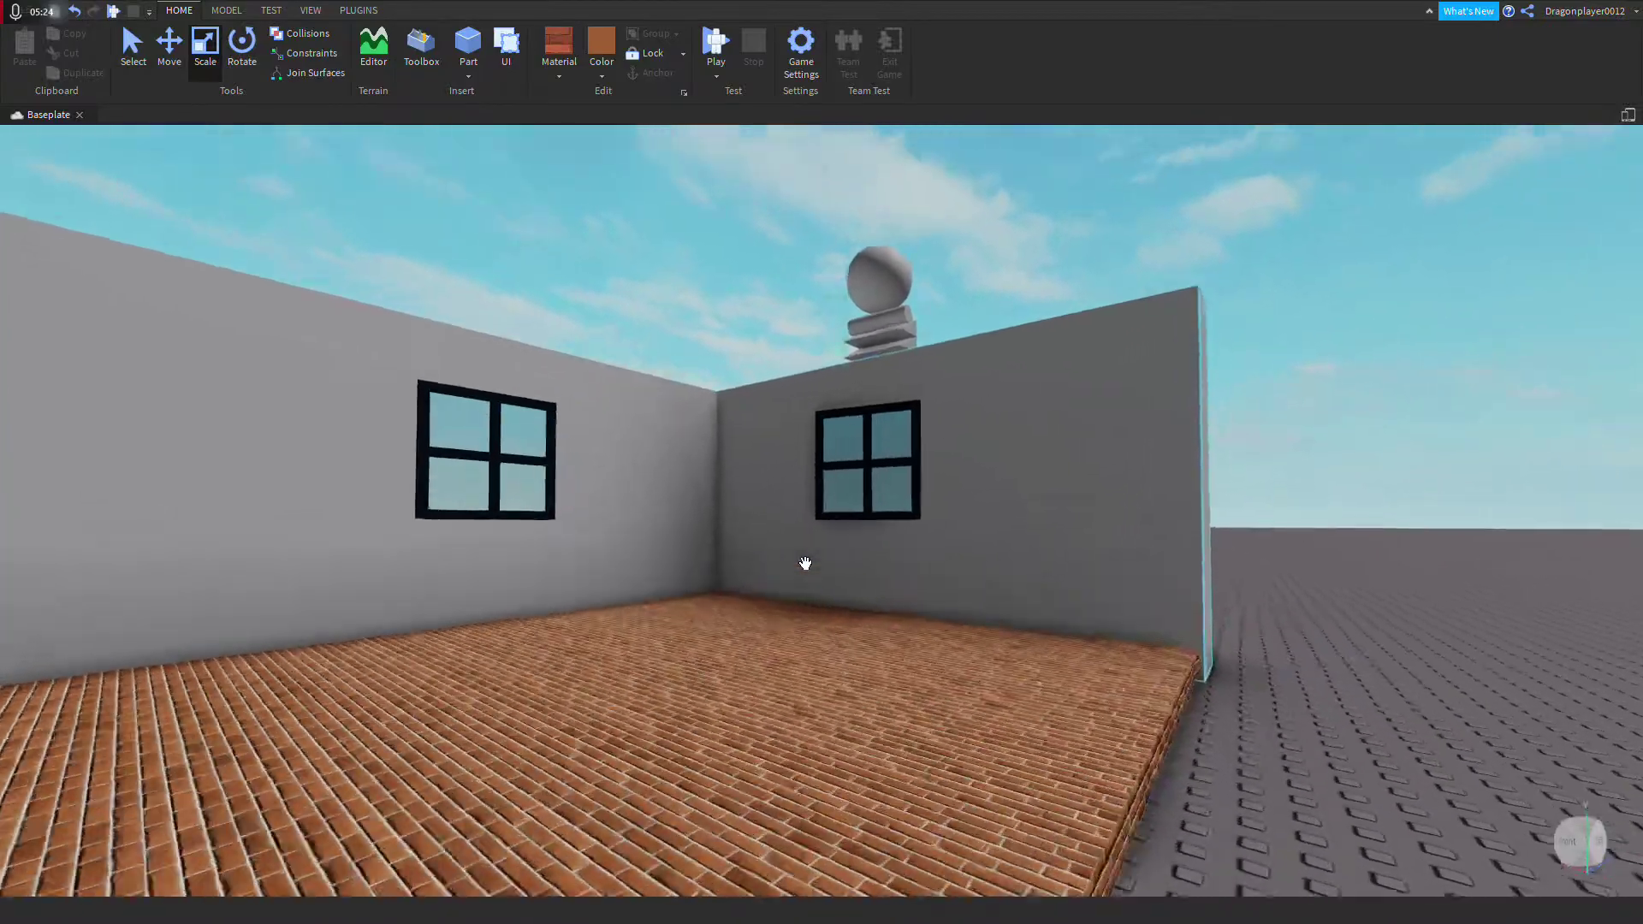
pyautogui.scroll(5, 805, 564)
pyautogui.scroll(-5, 805, 564)
pyautogui.scroll(4, 849, 453)
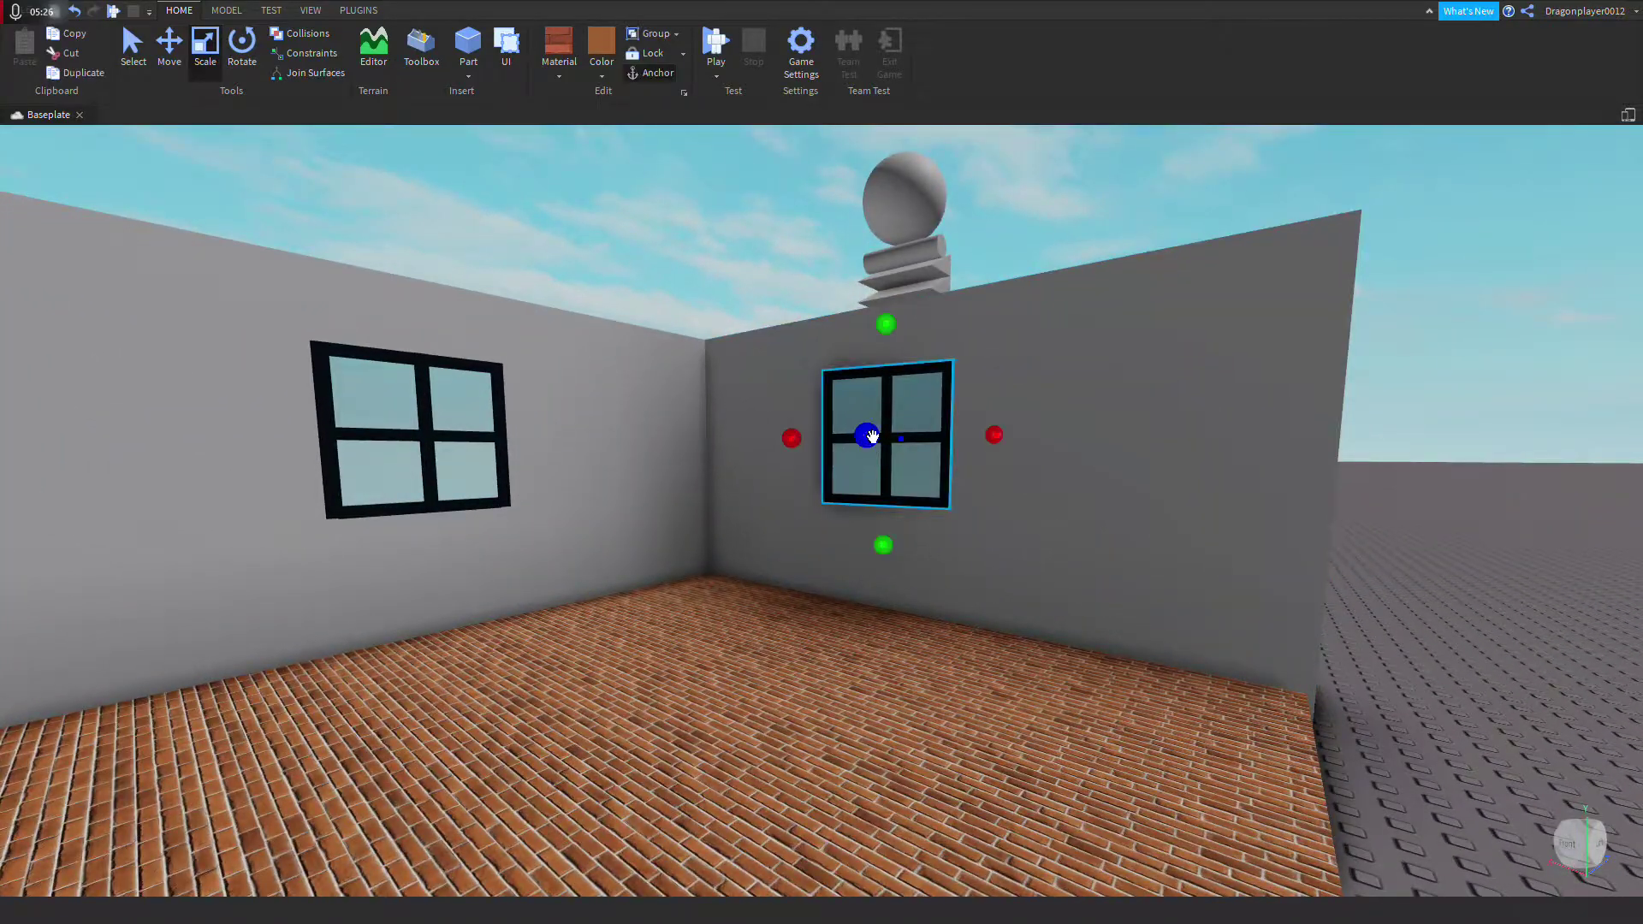
pyautogui.rightClick(870, 436)
pyautogui.click(913, 524)
pyautogui.moveTo(763, 511); pyautogui.dragTo(737, 470, button='right')
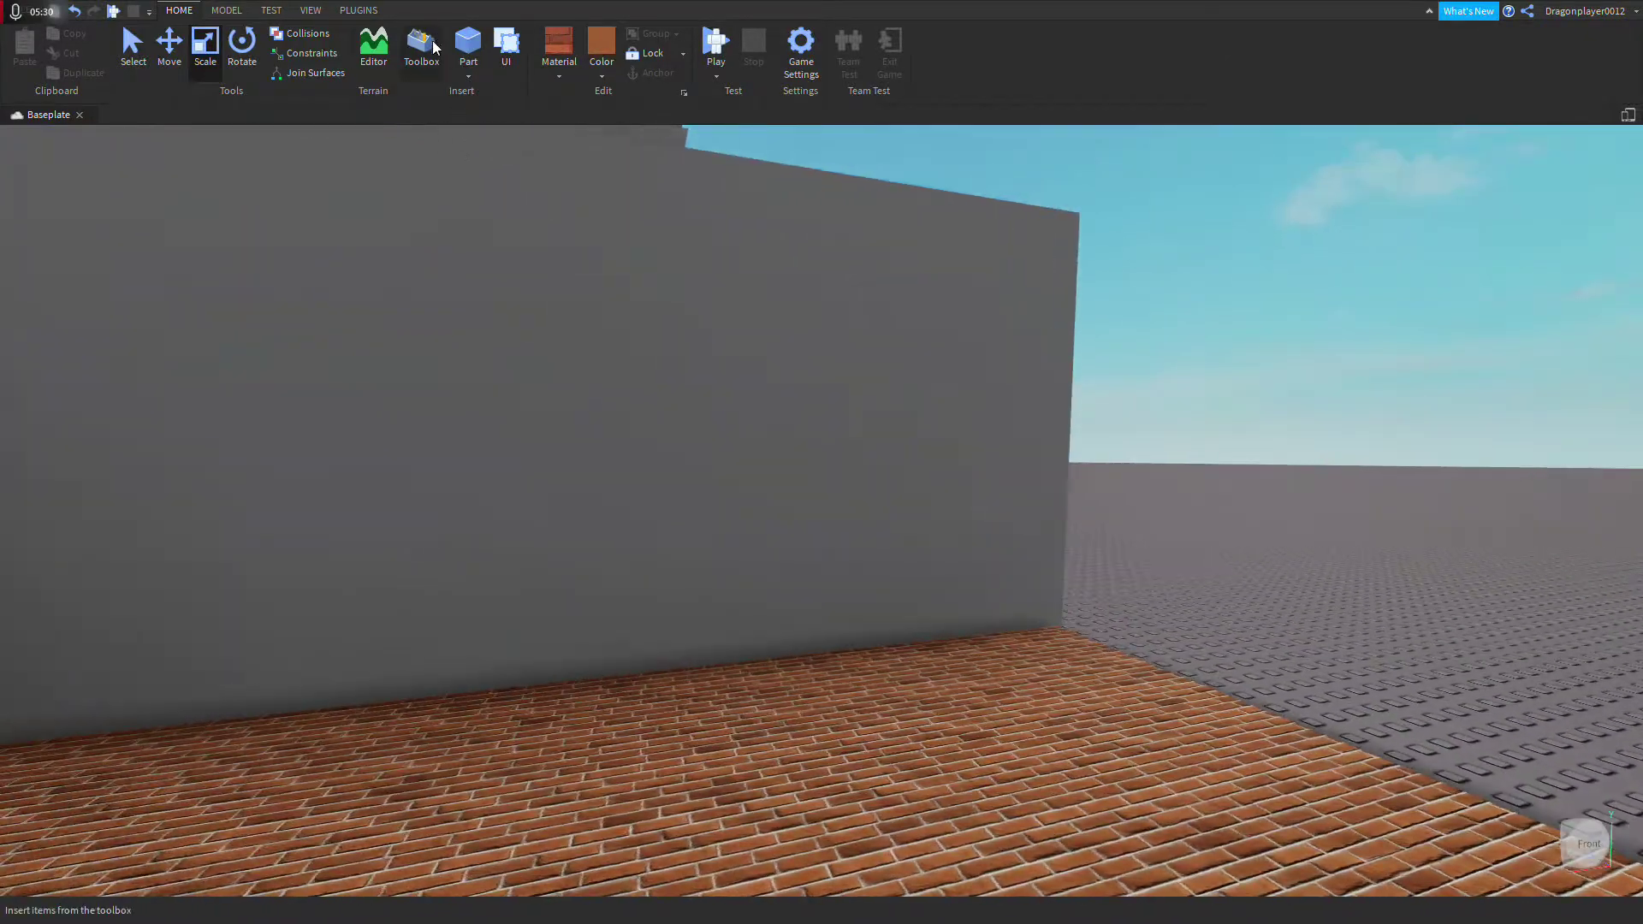
# Step: Search the Toolbox models for "Door"
pyautogui.click(435, 41)
pyautogui.write('Do')
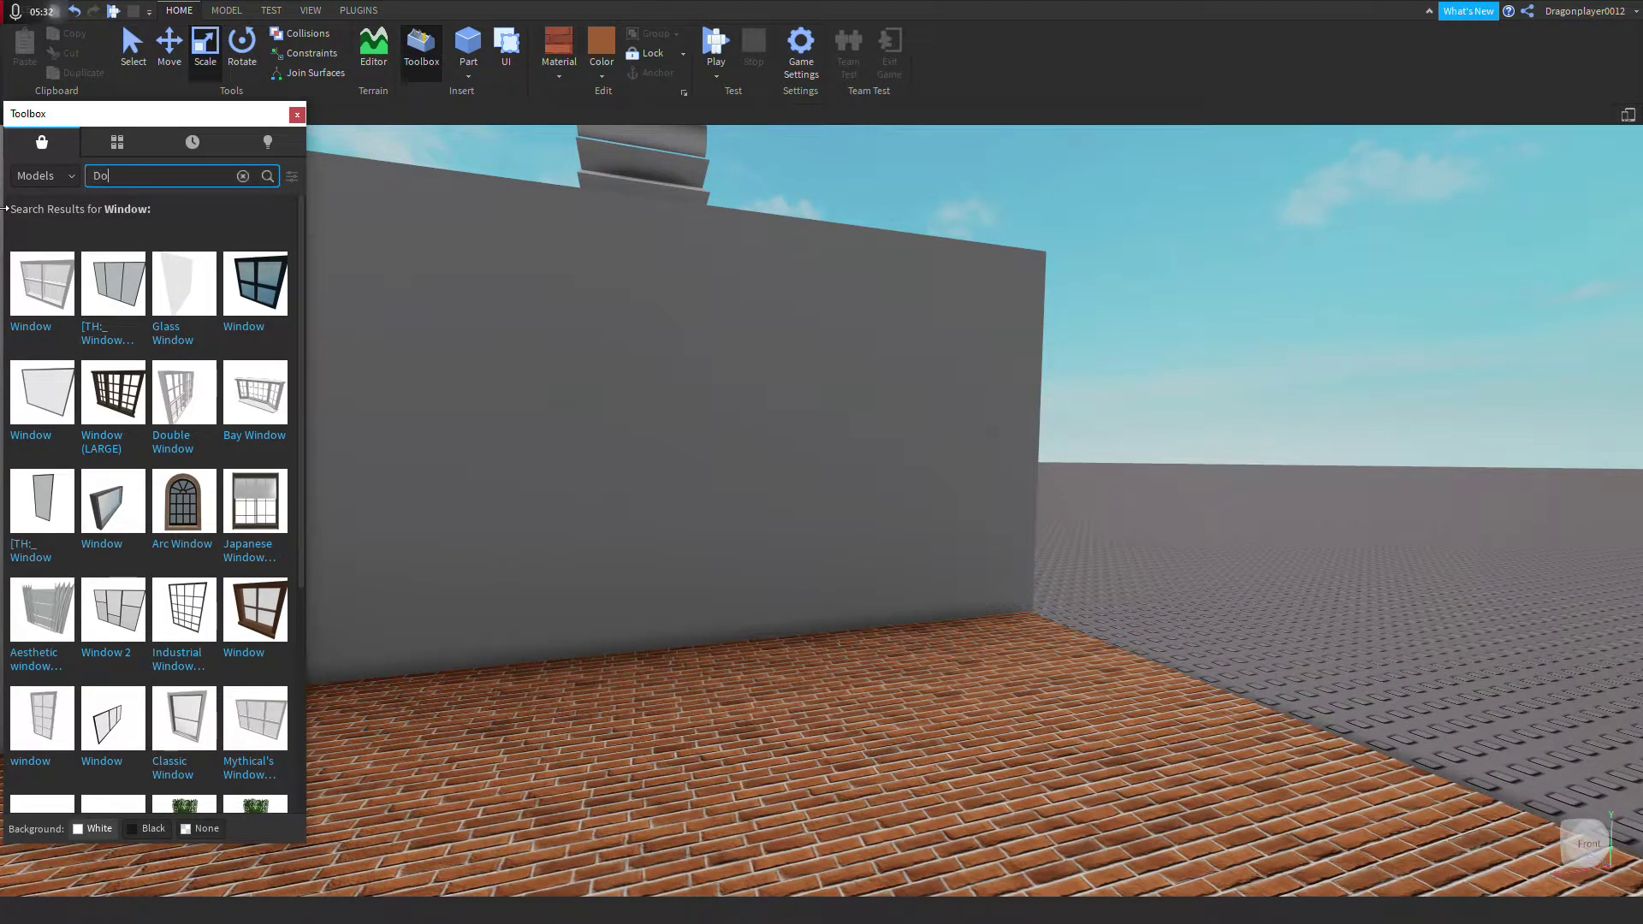
pyautogui.write('or')
pyautogui.press('Return')
pyautogui.moveTo(639, 275); pyautogui.dragTo(811, 346, button='right')
pyautogui.scroll(5, 819, 298)
pyautogui.scroll(-5, 818, 298)
pyautogui.scroll(5, 819, 301)
pyautogui.scroll(-5, 813, 321)
pyautogui.scroll(3, 412, 614)
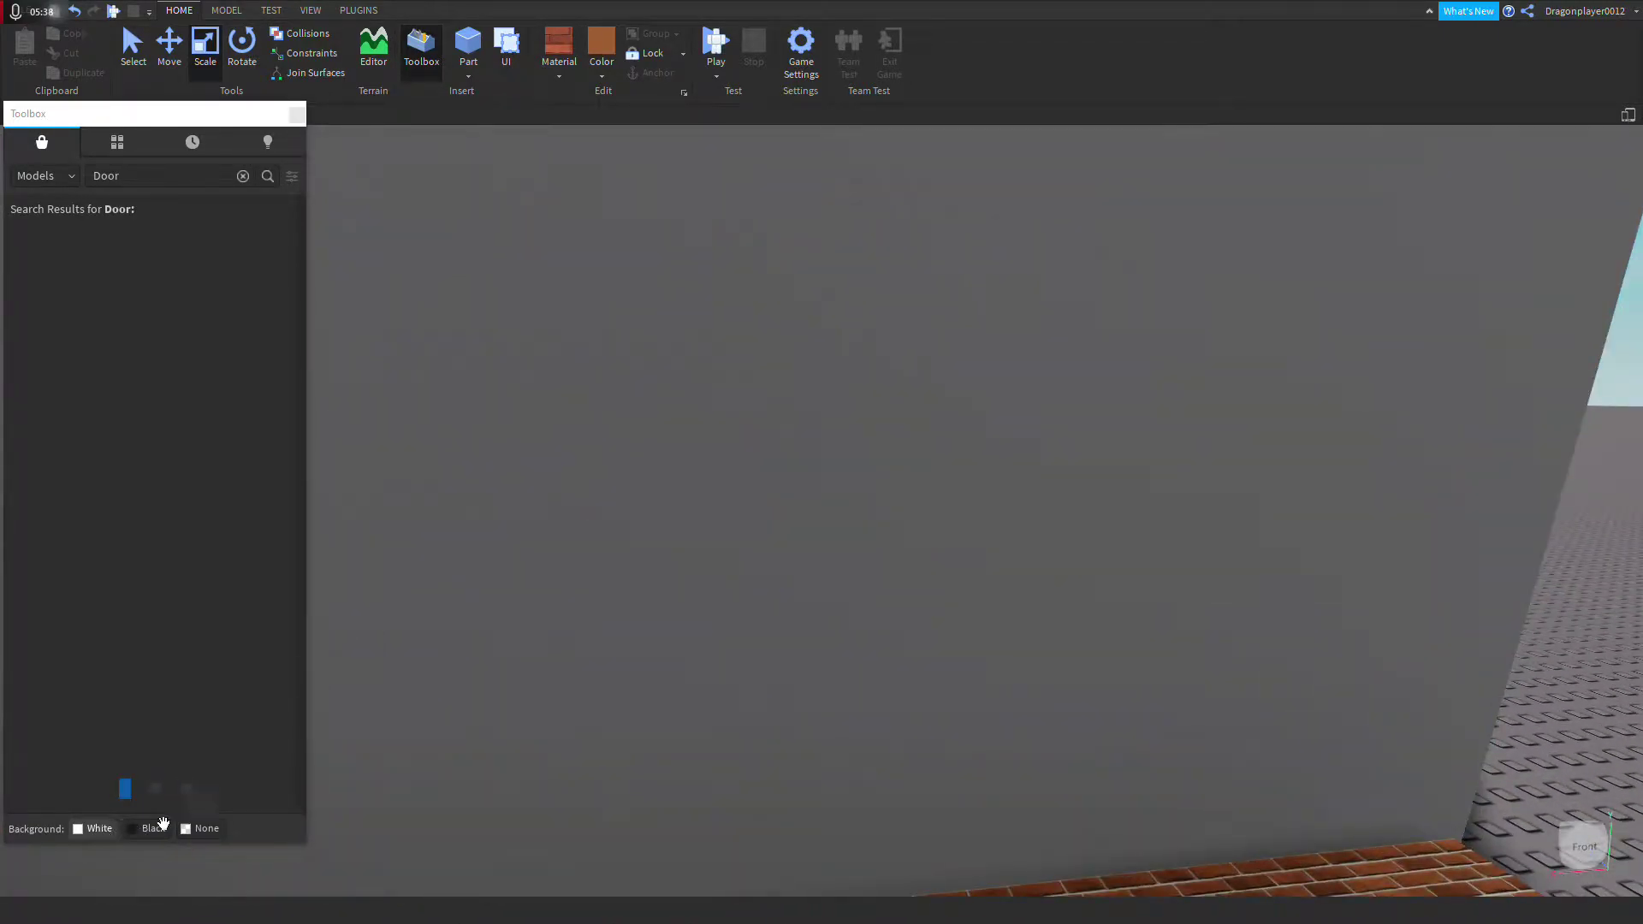
# Step: Try the Black and None thumbnail backgrounds on the door results and restore the White background
pyautogui.click(133, 829)
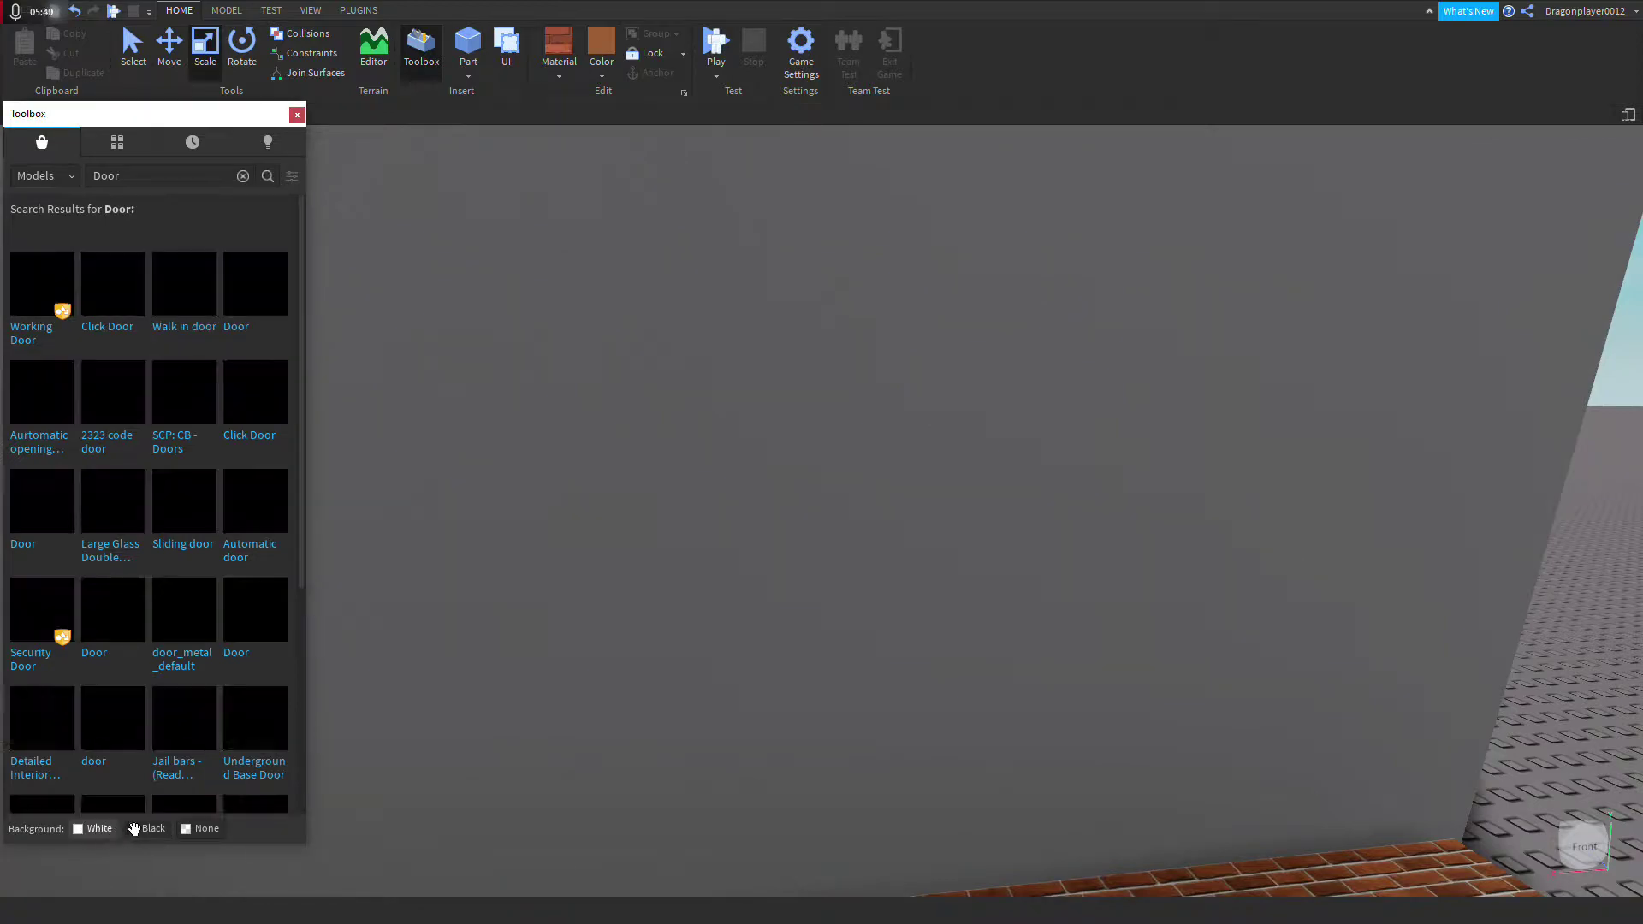
pyautogui.click(185, 828)
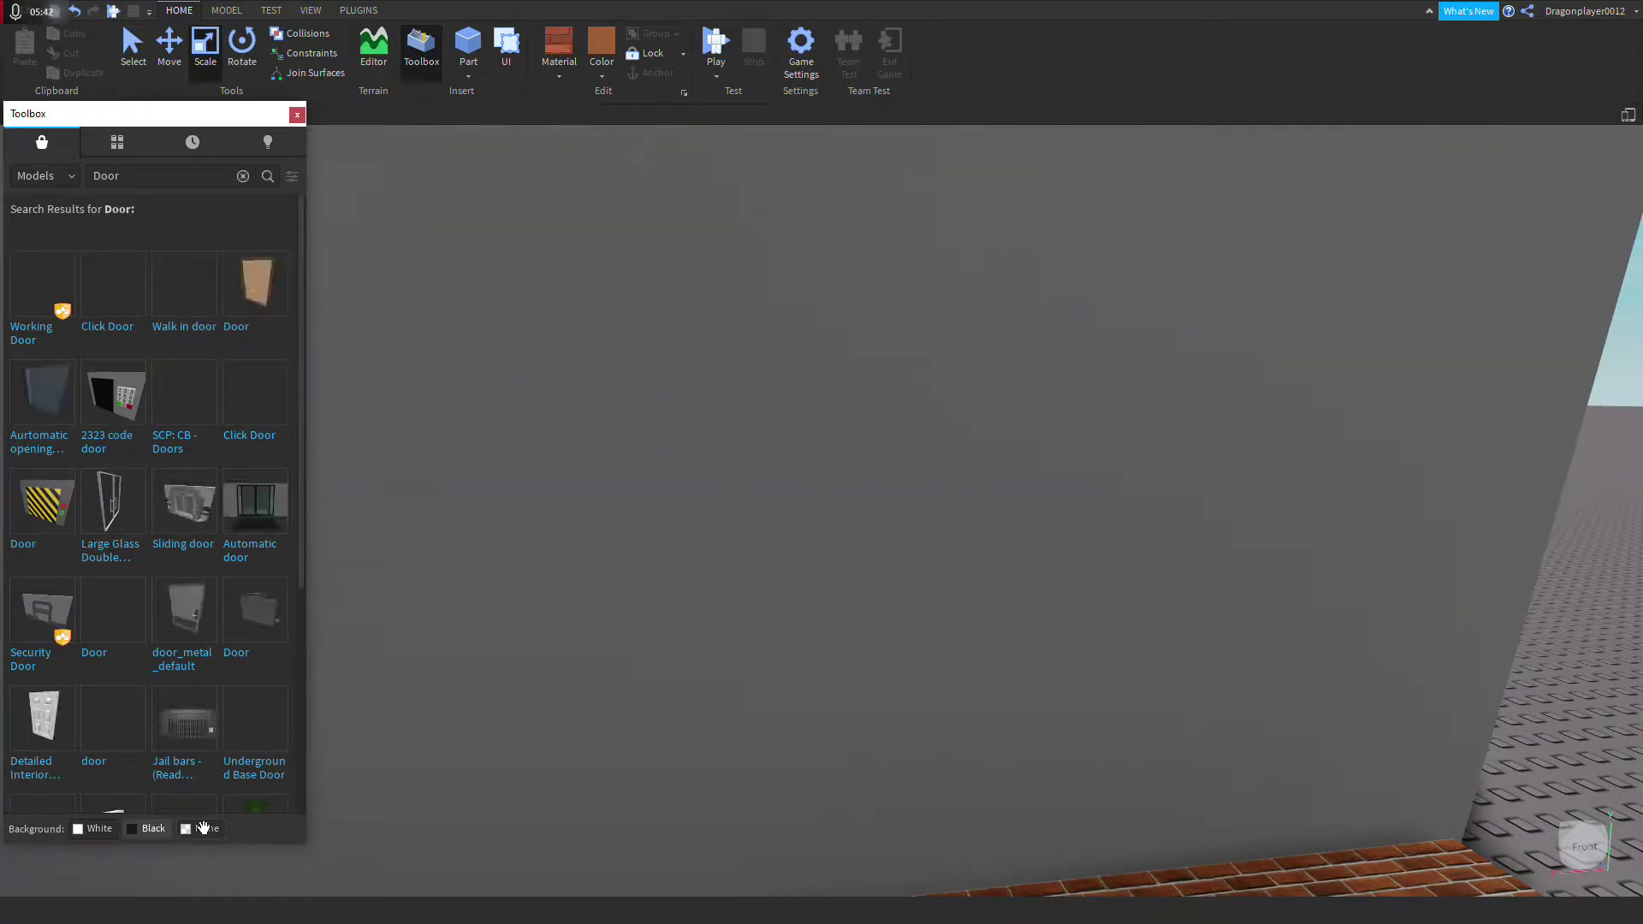
pyautogui.click(102, 830)
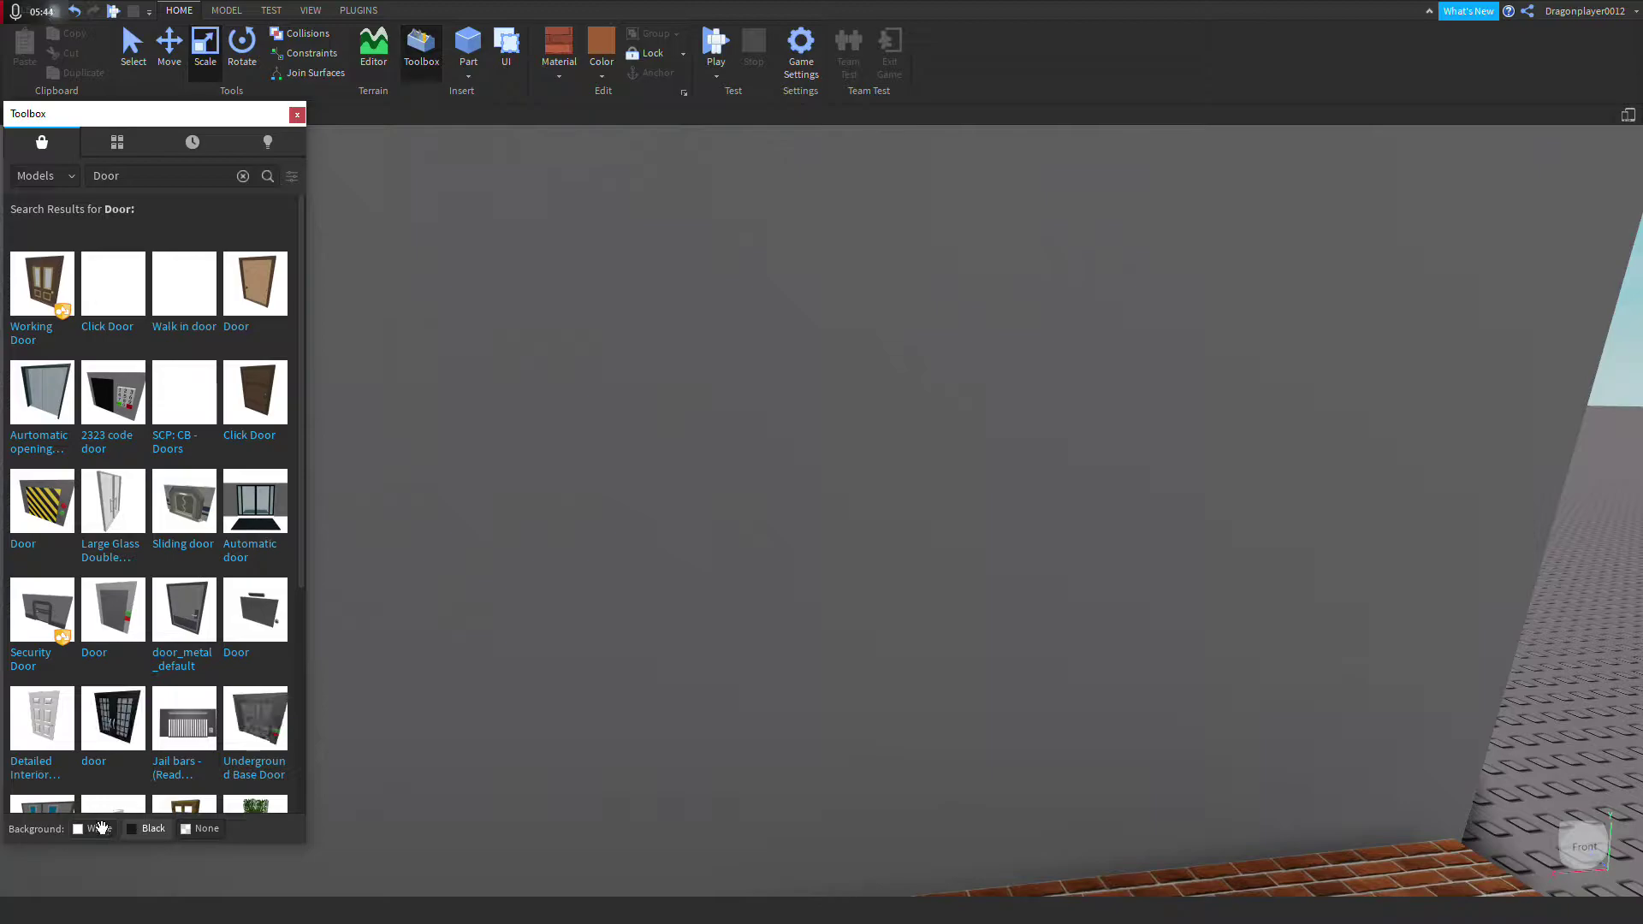
pyautogui.click(133, 830)
pyautogui.scroll(-6, 682, 713)
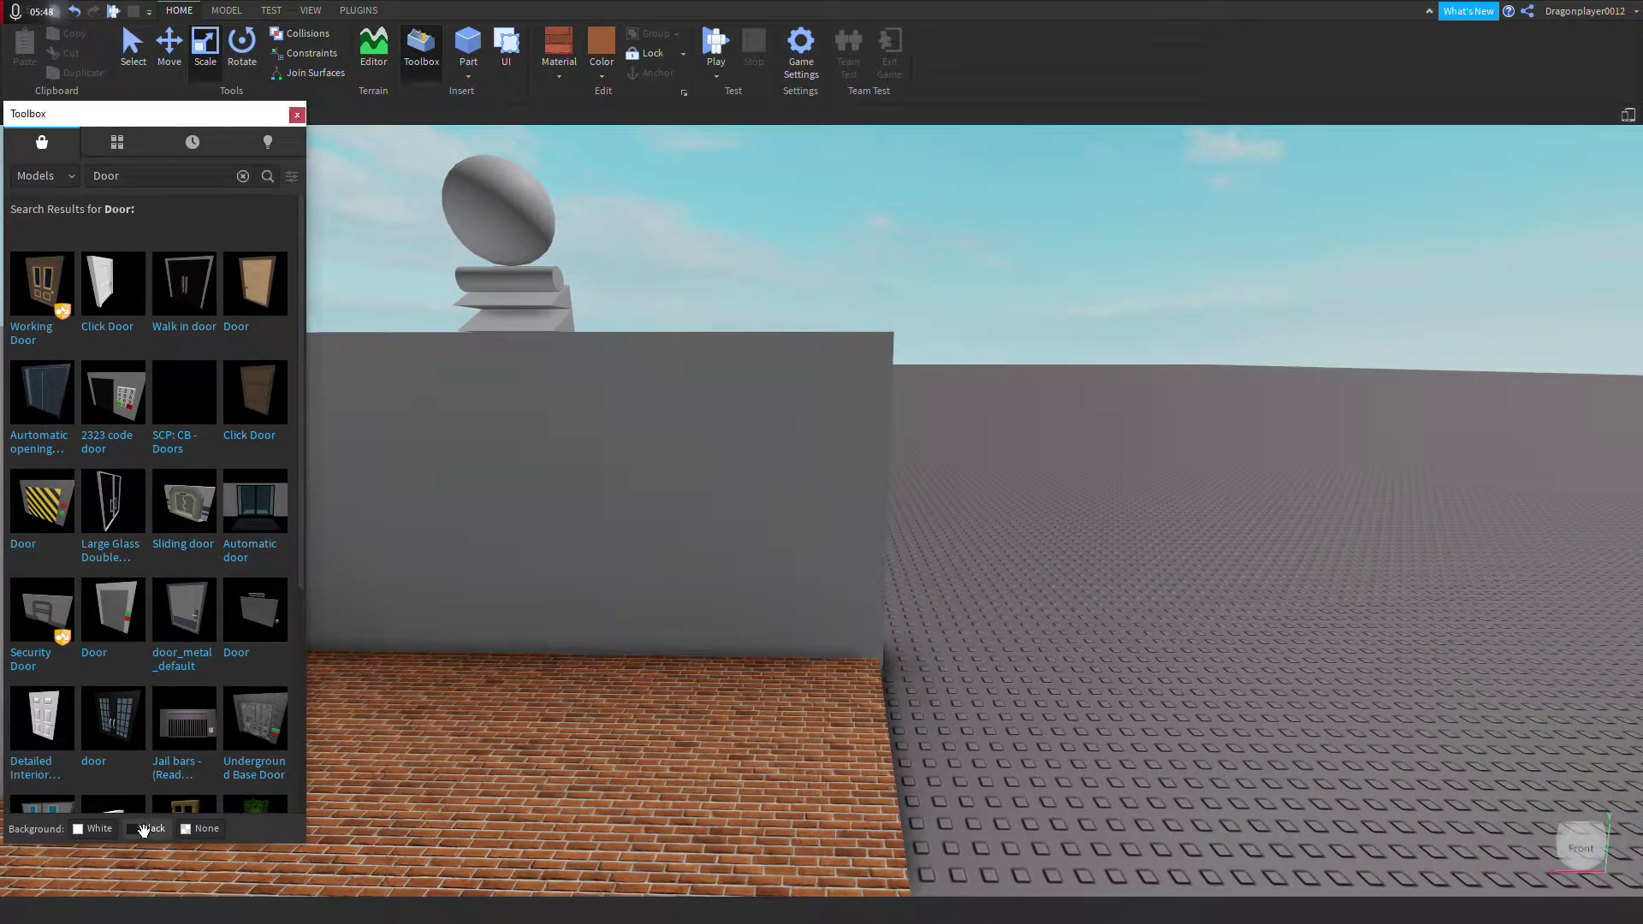
pyautogui.moveTo(1025, 624); pyautogui.dragTo(1085, 587, button='right')
pyautogui.scroll(4, 715, 440)
pyautogui.scroll(-5, 360, 491)
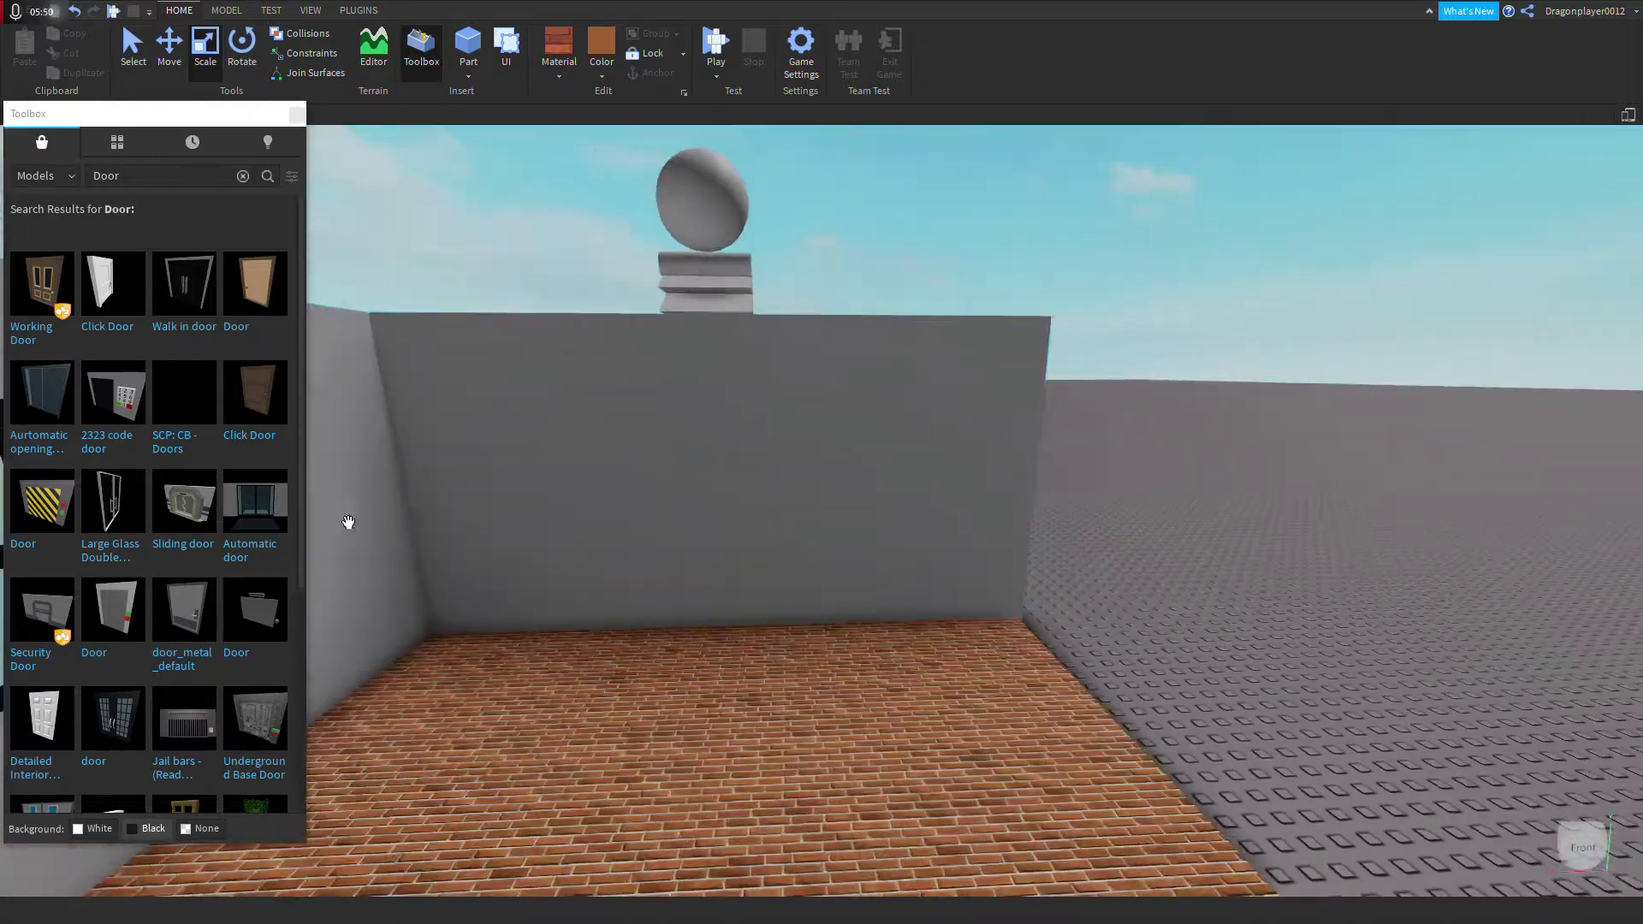
pyautogui.scroll(3, 360, 491)
pyautogui.click(93, 830)
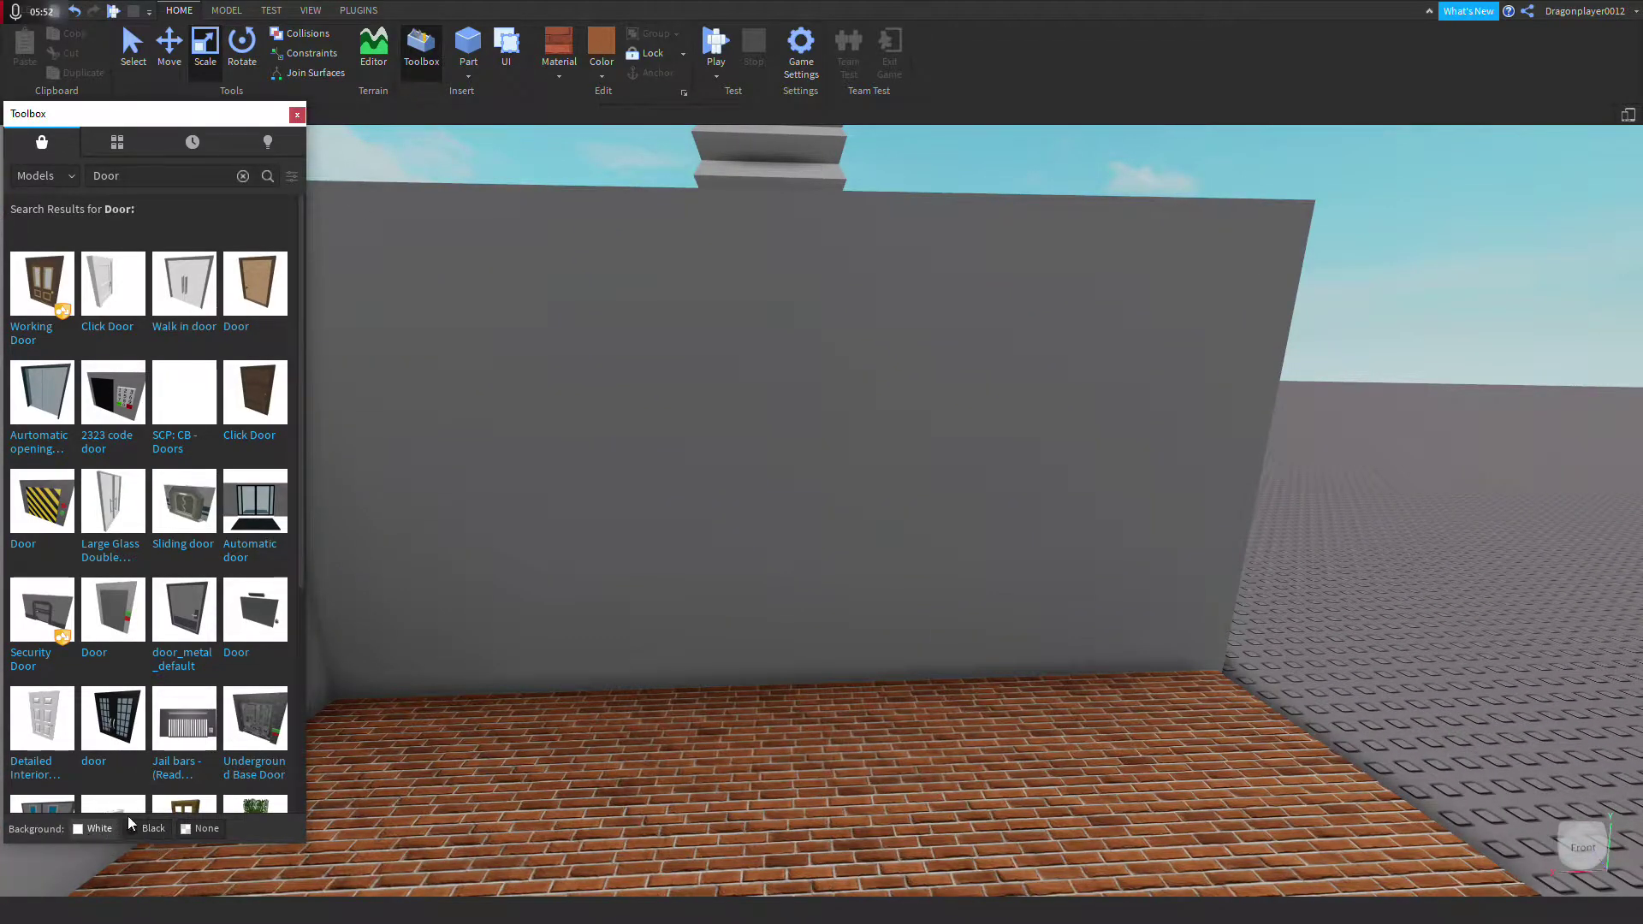
# Step: Insert the Working Door model from the Toolbox results at the foot of the darker wall
pyautogui.moveTo(491, 528); pyautogui.dragTo(471, 528, button='right')
pyautogui.press('s')
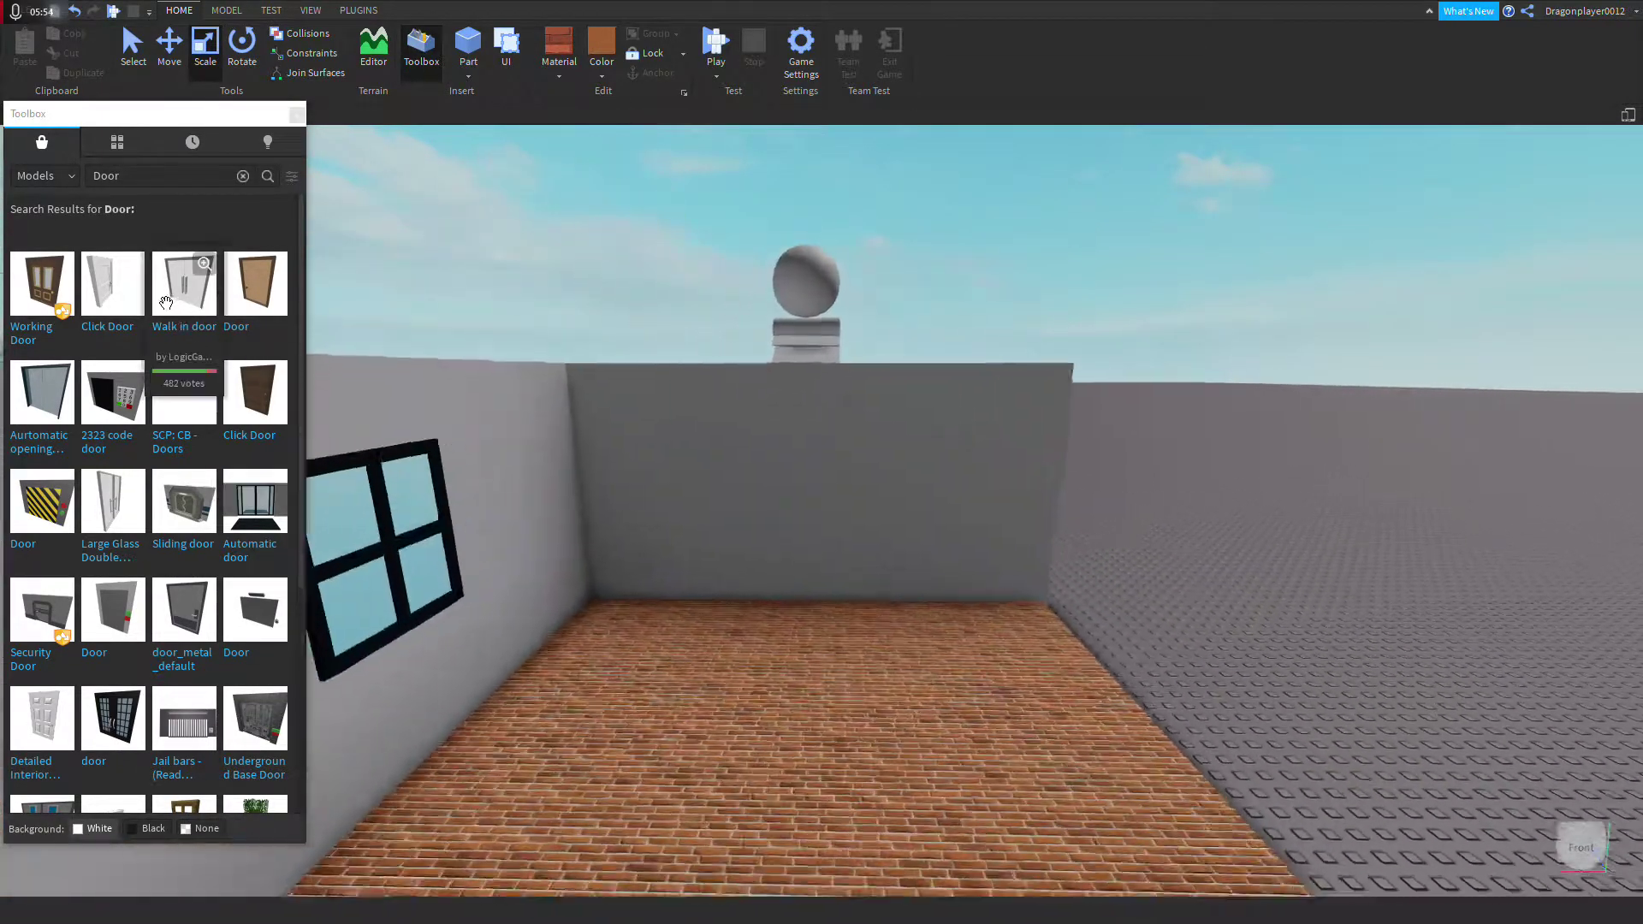
pyautogui.press('w')
pyautogui.press('s')
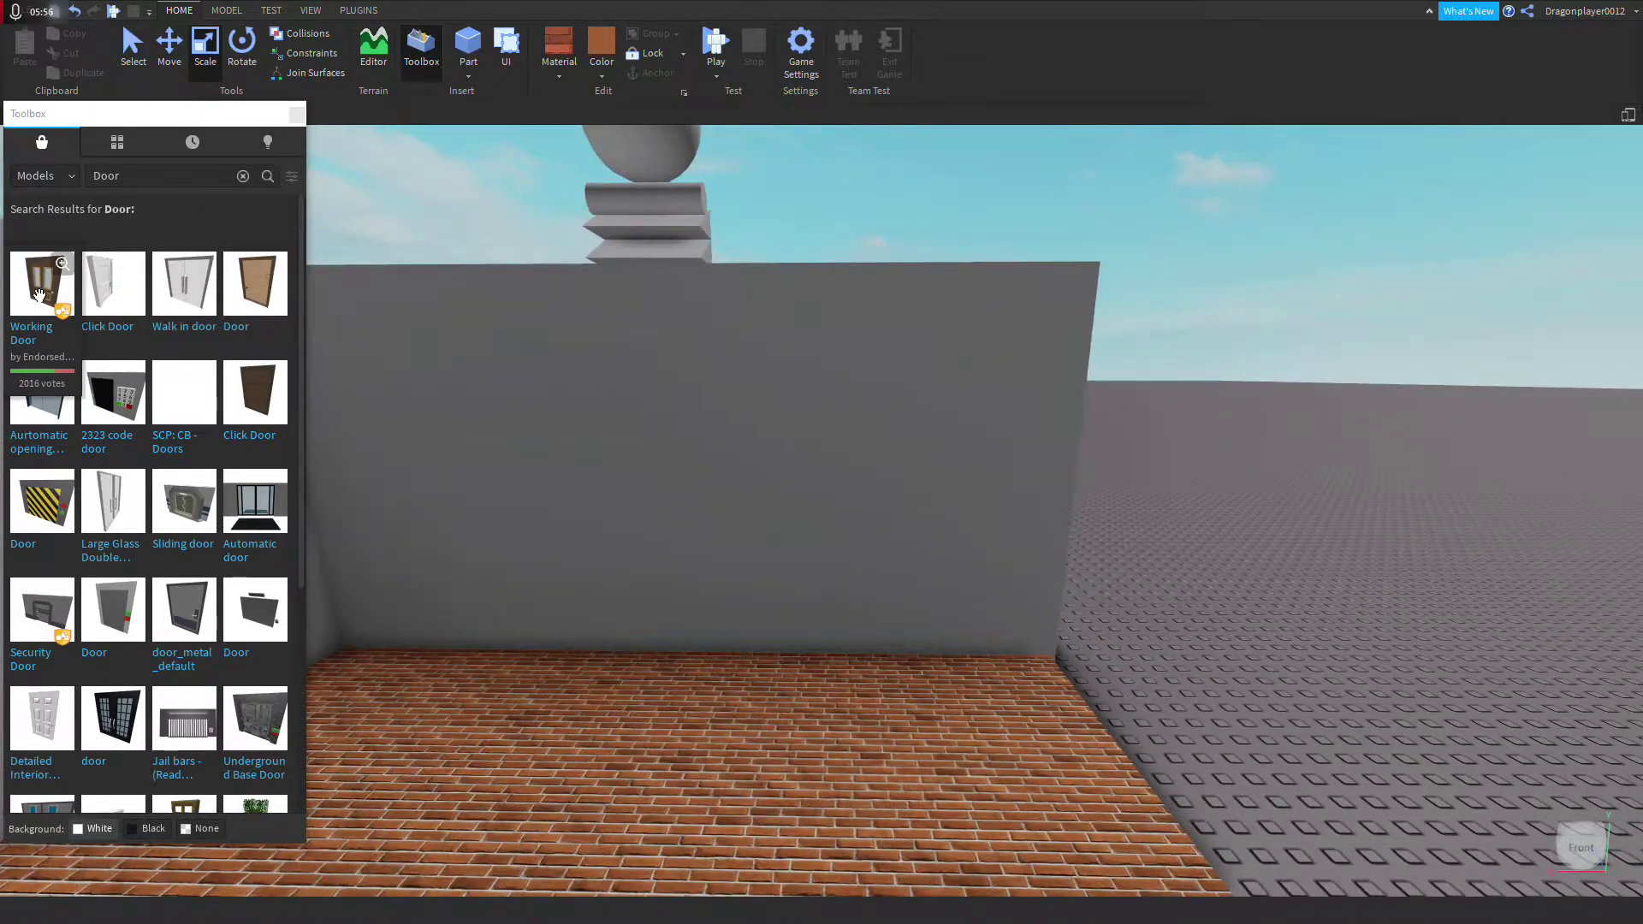
pyautogui.moveTo(712, 663); pyautogui.dragTo(774, 677)
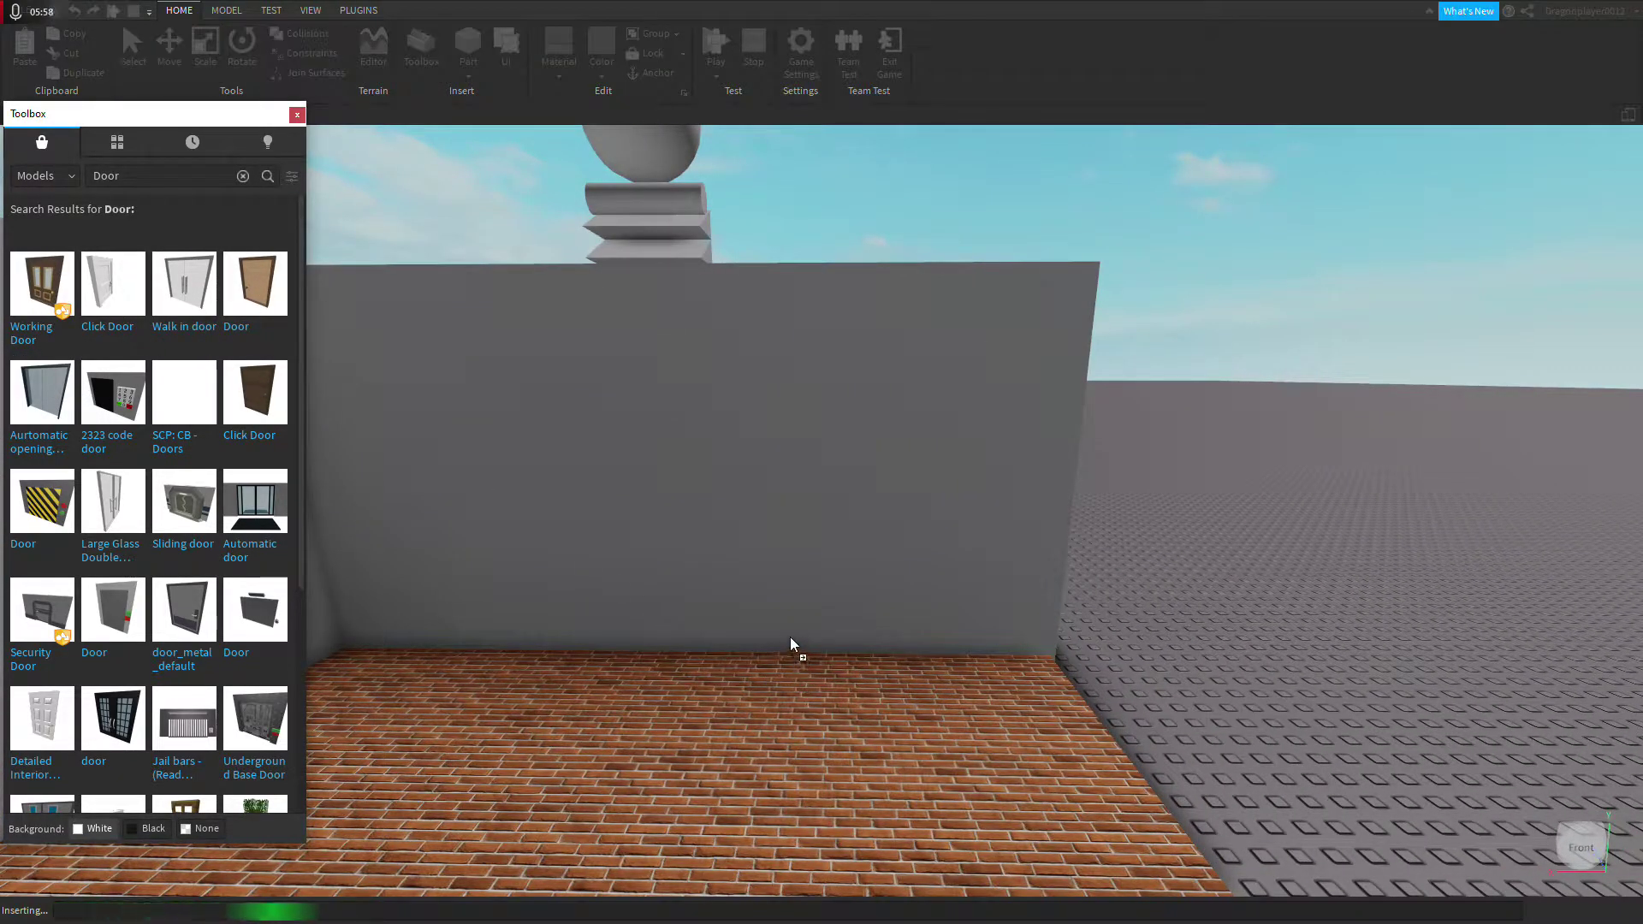
pyautogui.scroll(-5, 770, 647)
# Step: Move the door down onto the brick floor and back against the darker wall
pyautogui.moveTo(803, 554); pyautogui.dragTo(766, 554, button='right')
pyautogui.press('w')
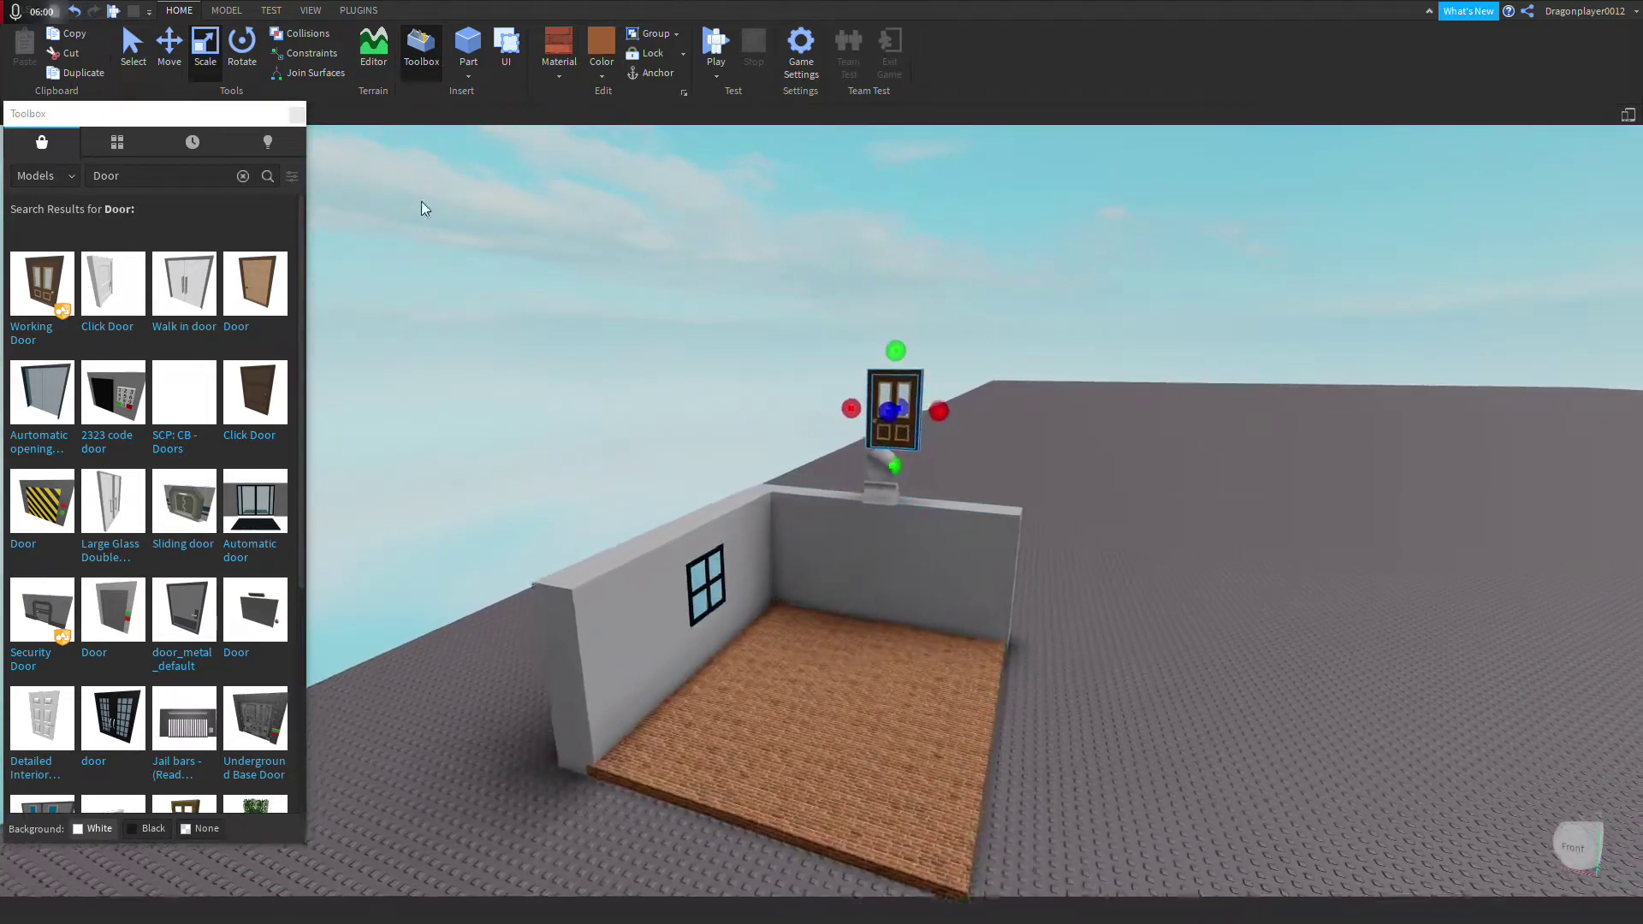
pyautogui.press('w')
pyautogui.click(177, 52)
pyautogui.moveTo(832, 306); pyautogui.dragTo(775, 320)
pyautogui.moveTo(786, 186); pyautogui.dragTo(787, 616)
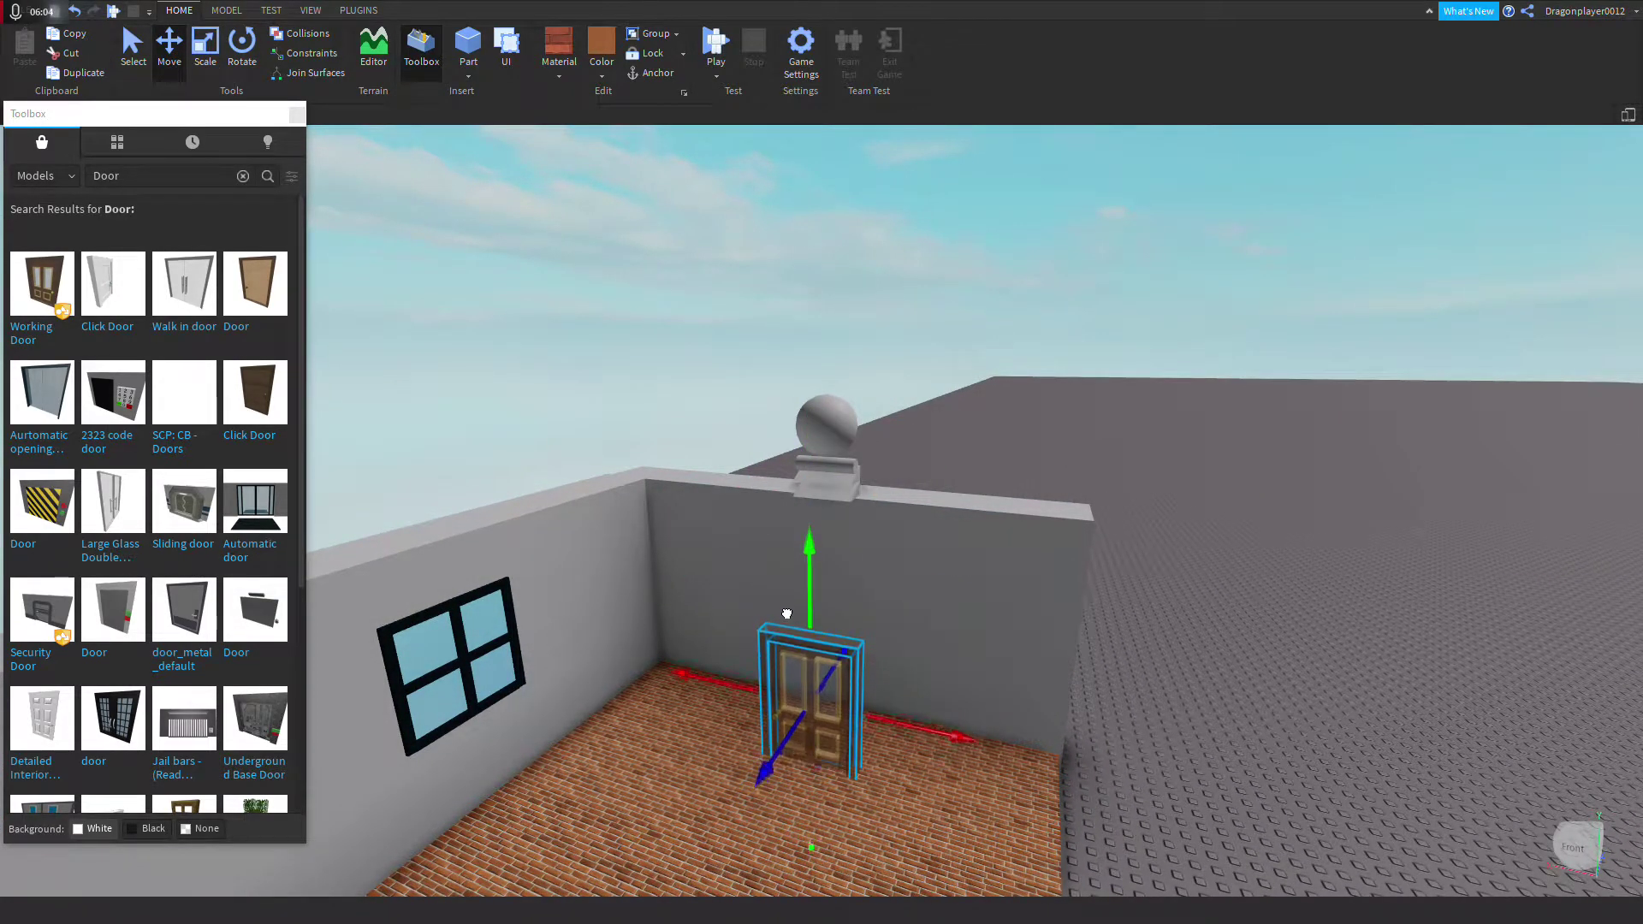
pyautogui.press('d')
pyautogui.moveTo(952, 655); pyautogui.dragTo(814, 644, button='right')
pyautogui.press('w')
pyautogui.moveTo(782, 640); pyautogui.dragTo(858, 617)
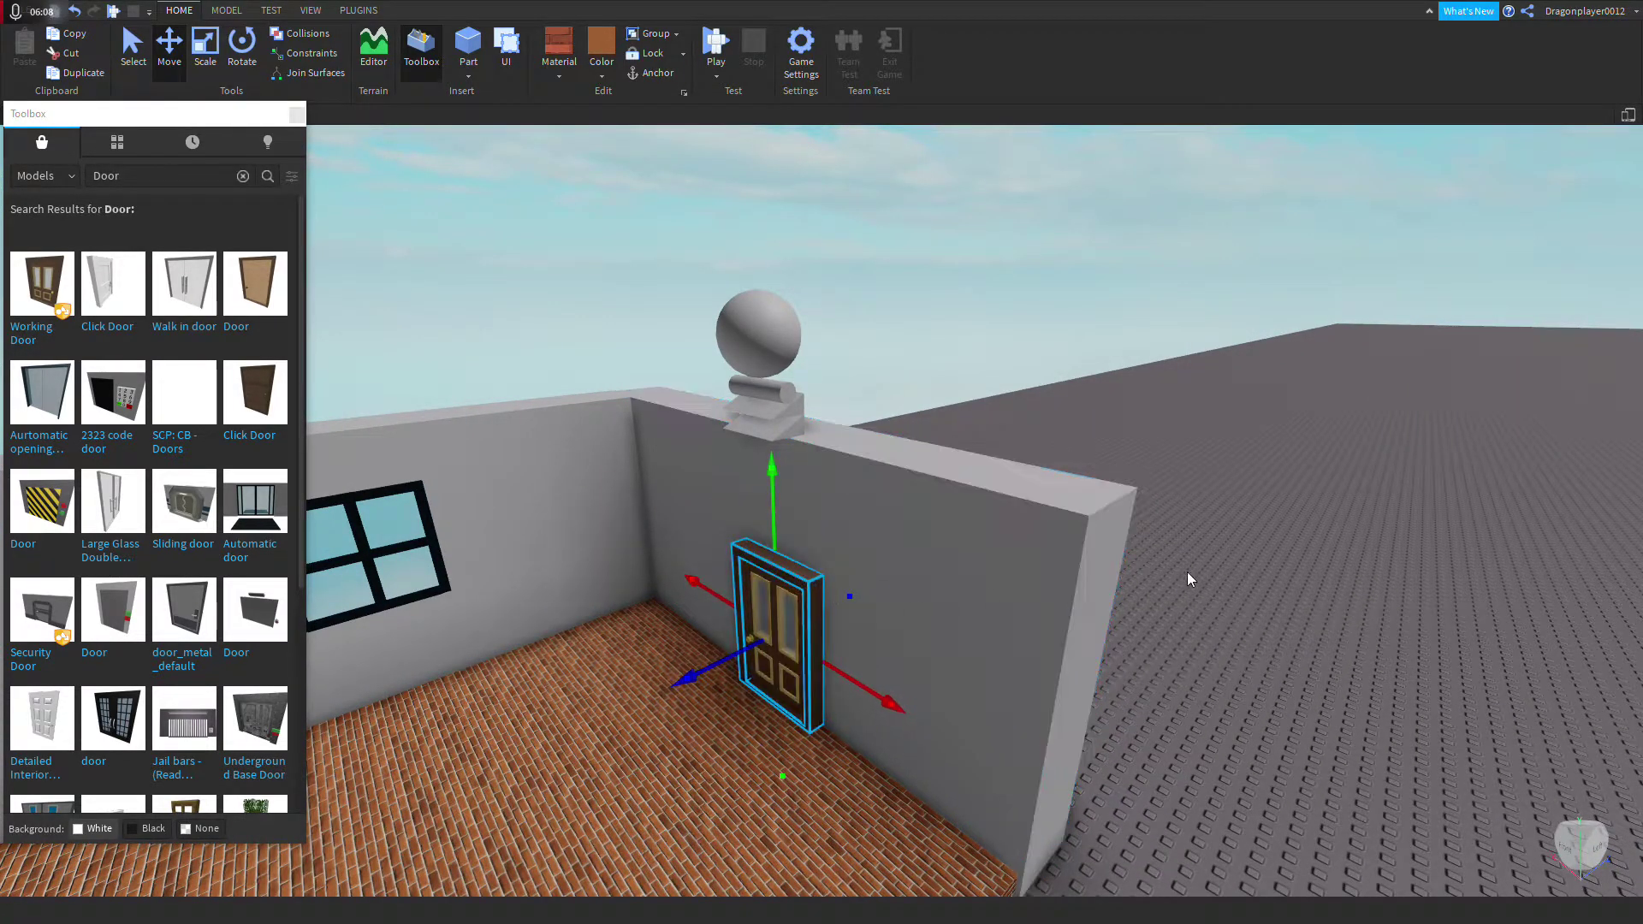
pyautogui.click(1193, 578)
pyautogui.press('w')
pyautogui.press('s')
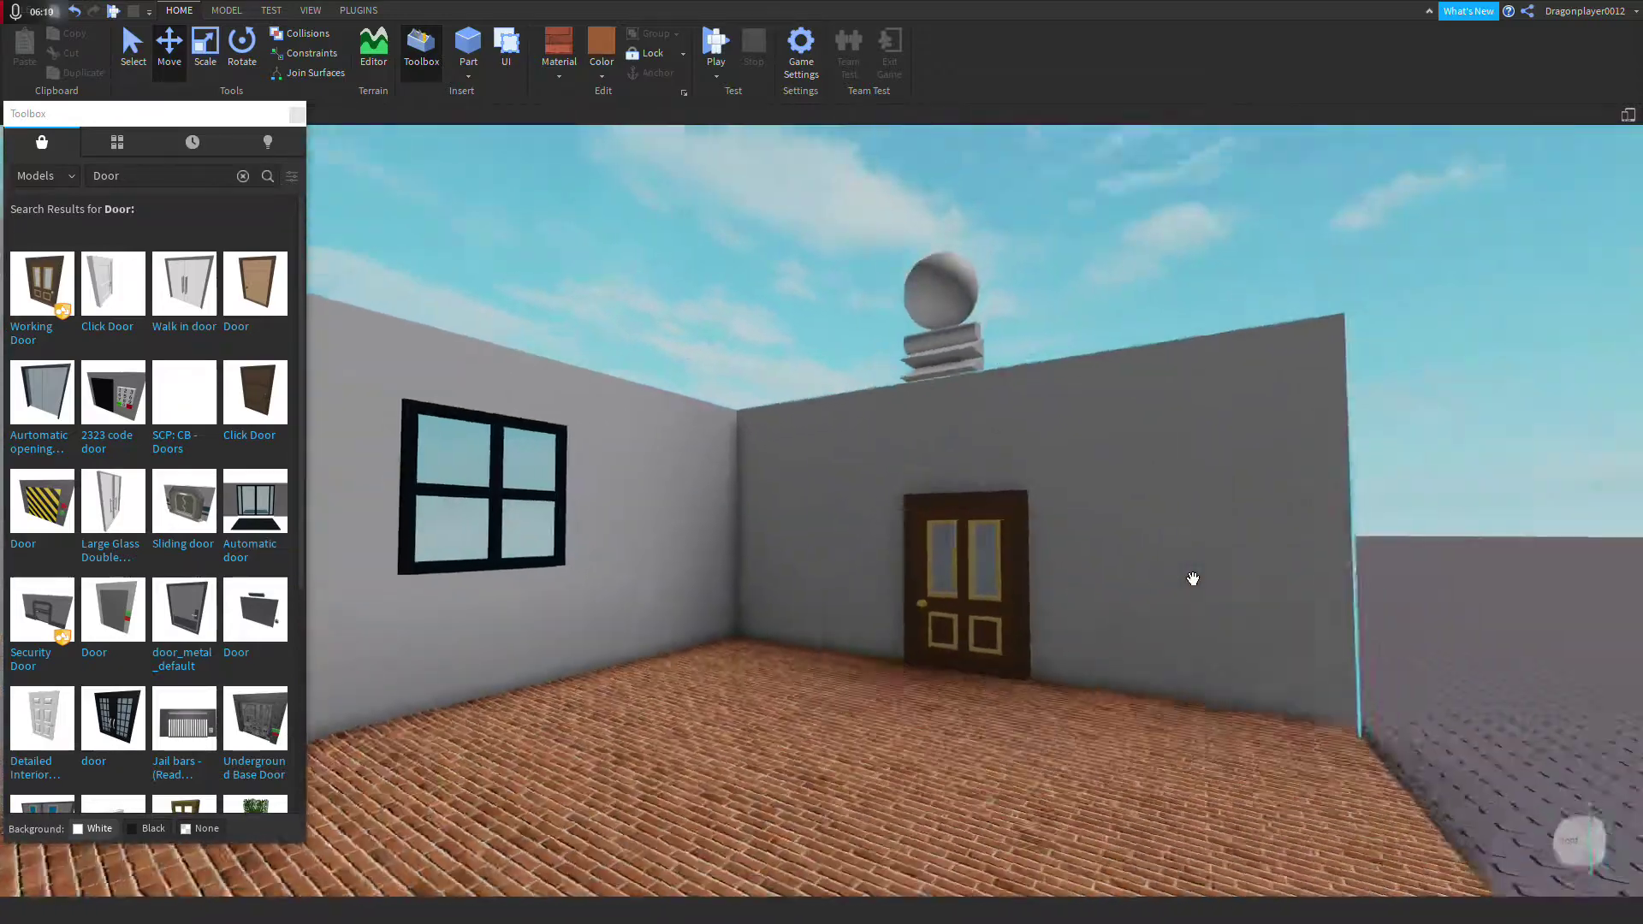
# Step: Delete the sphere and the stacked shaped parts from the top of the darker wall
pyautogui.click(956, 384)
pyautogui.moveTo(945, 400); pyautogui.dragTo(957, 384, button='right')
pyautogui.press('w')
pyautogui.scroll(-5, 957, 376)
pyautogui.rightClick(894, 343)
pyautogui.click(942, 453)
pyautogui.click(885, 379)
pyautogui.rightClick(886, 380)
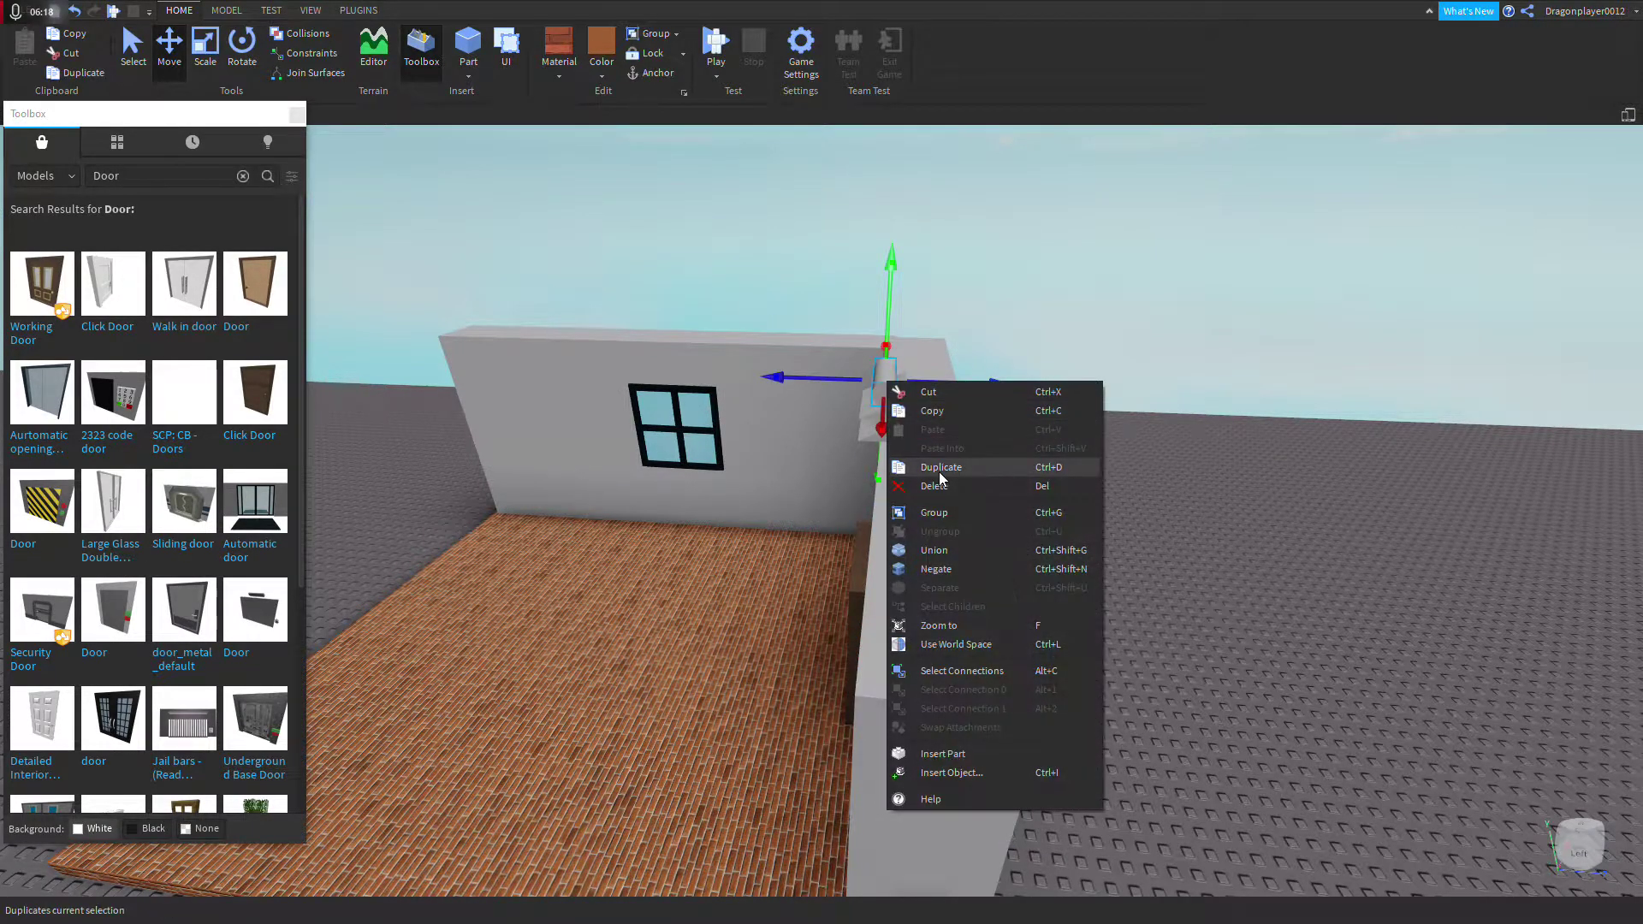
pyautogui.click(935, 485)
pyautogui.rightClick(885, 403)
pyautogui.click(933, 497)
pyautogui.rightClick(890, 417)
pyautogui.click(933, 524)
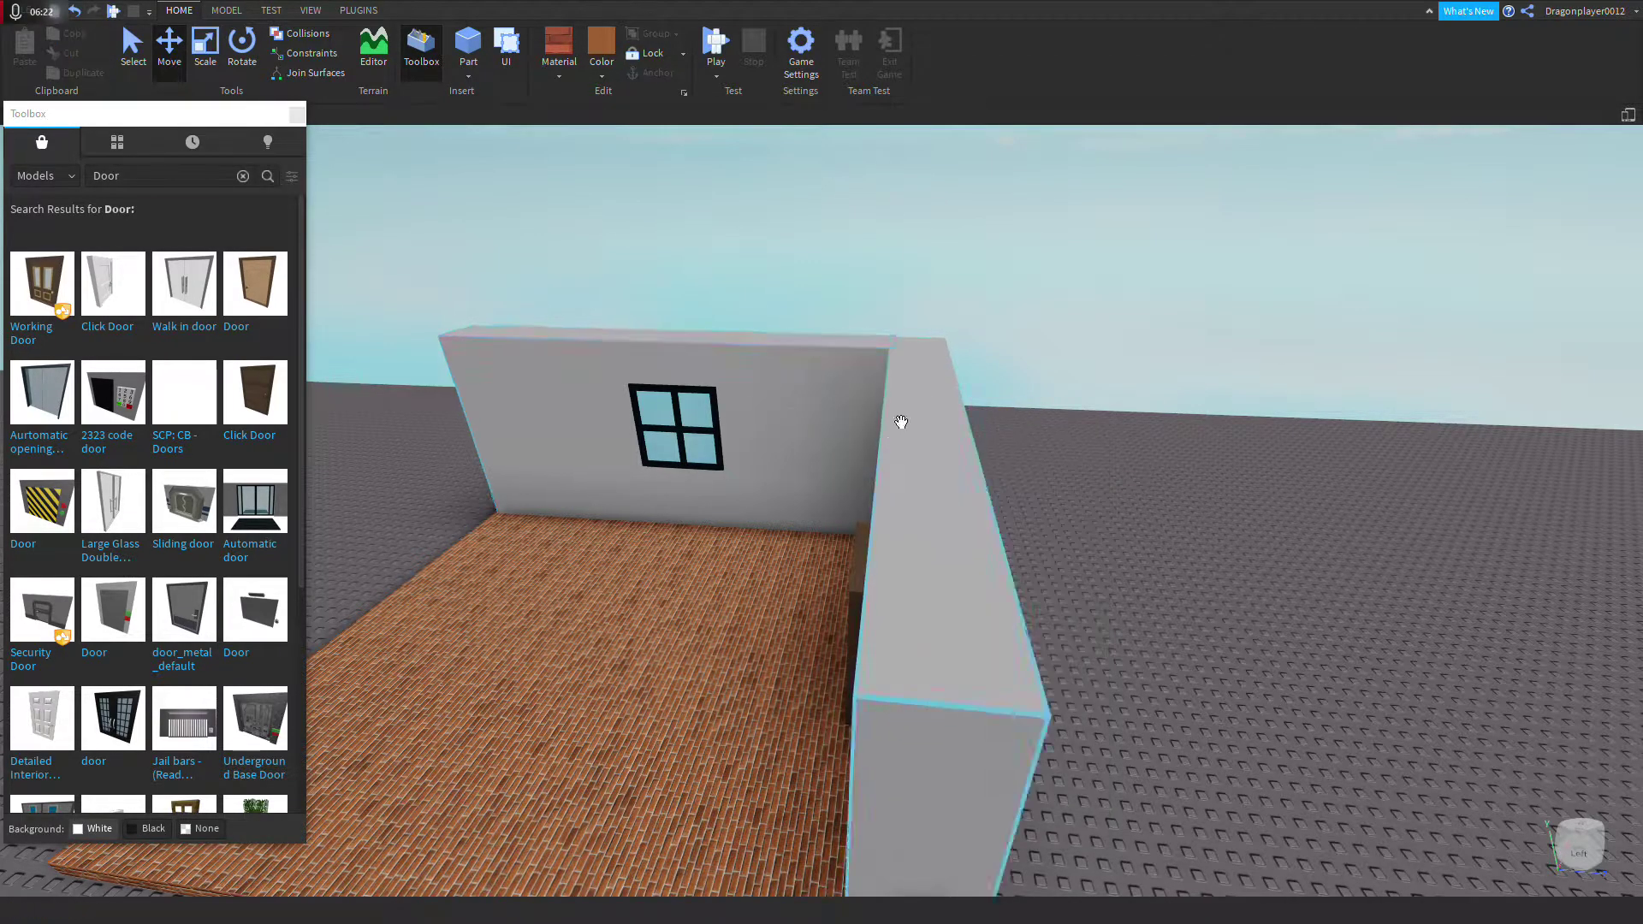
# Step: Close the Toolbox and view the door and window from inside the room
pyautogui.click(297, 115)
pyautogui.moveTo(540, 268); pyautogui.dragTo(520, 274, button='right')
pyautogui.press('w')
pyautogui.press('d')
pyautogui.press('s')
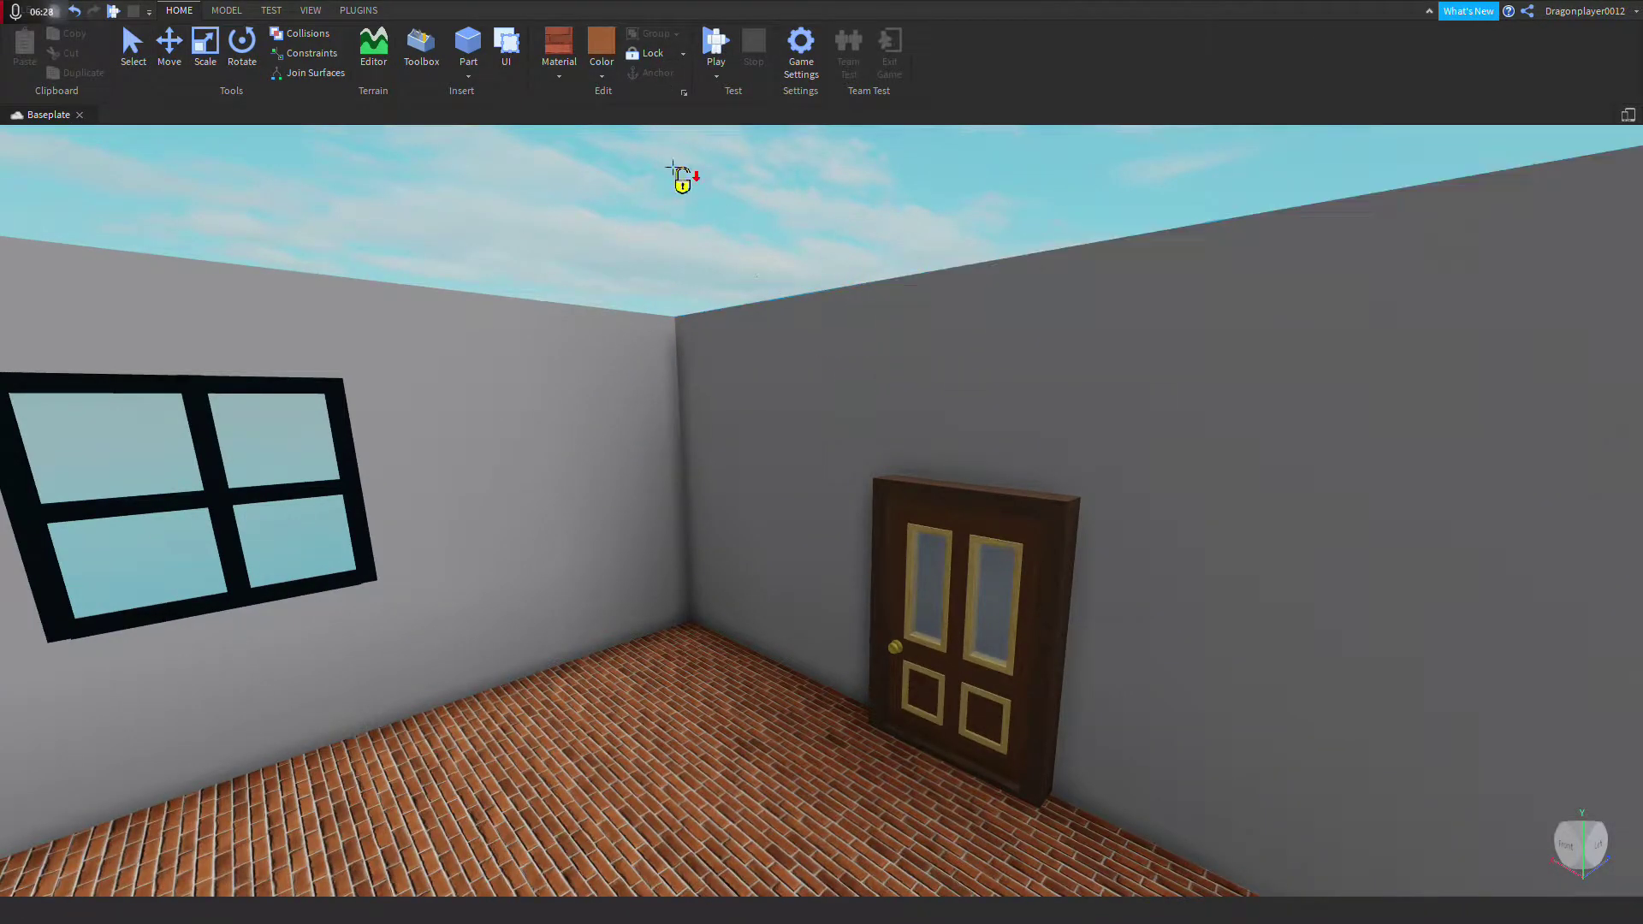
# Step: Play-test the place with the avatar, stop the test and return to the room corner
pyautogui.click(717, 48)
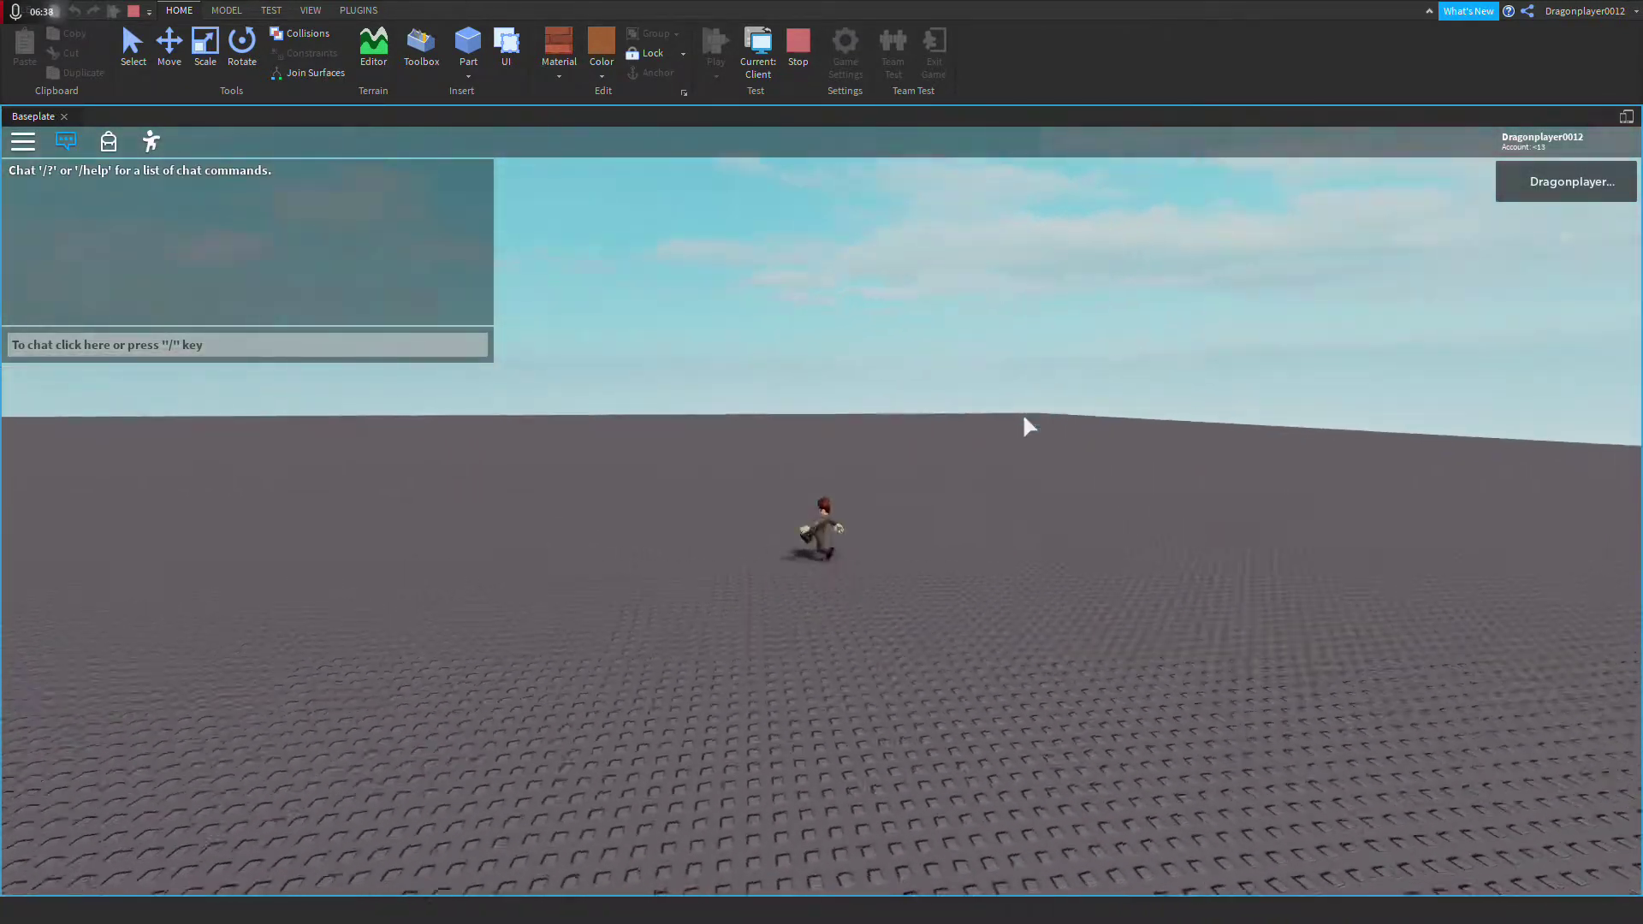
pyautogui.click(799, 47)
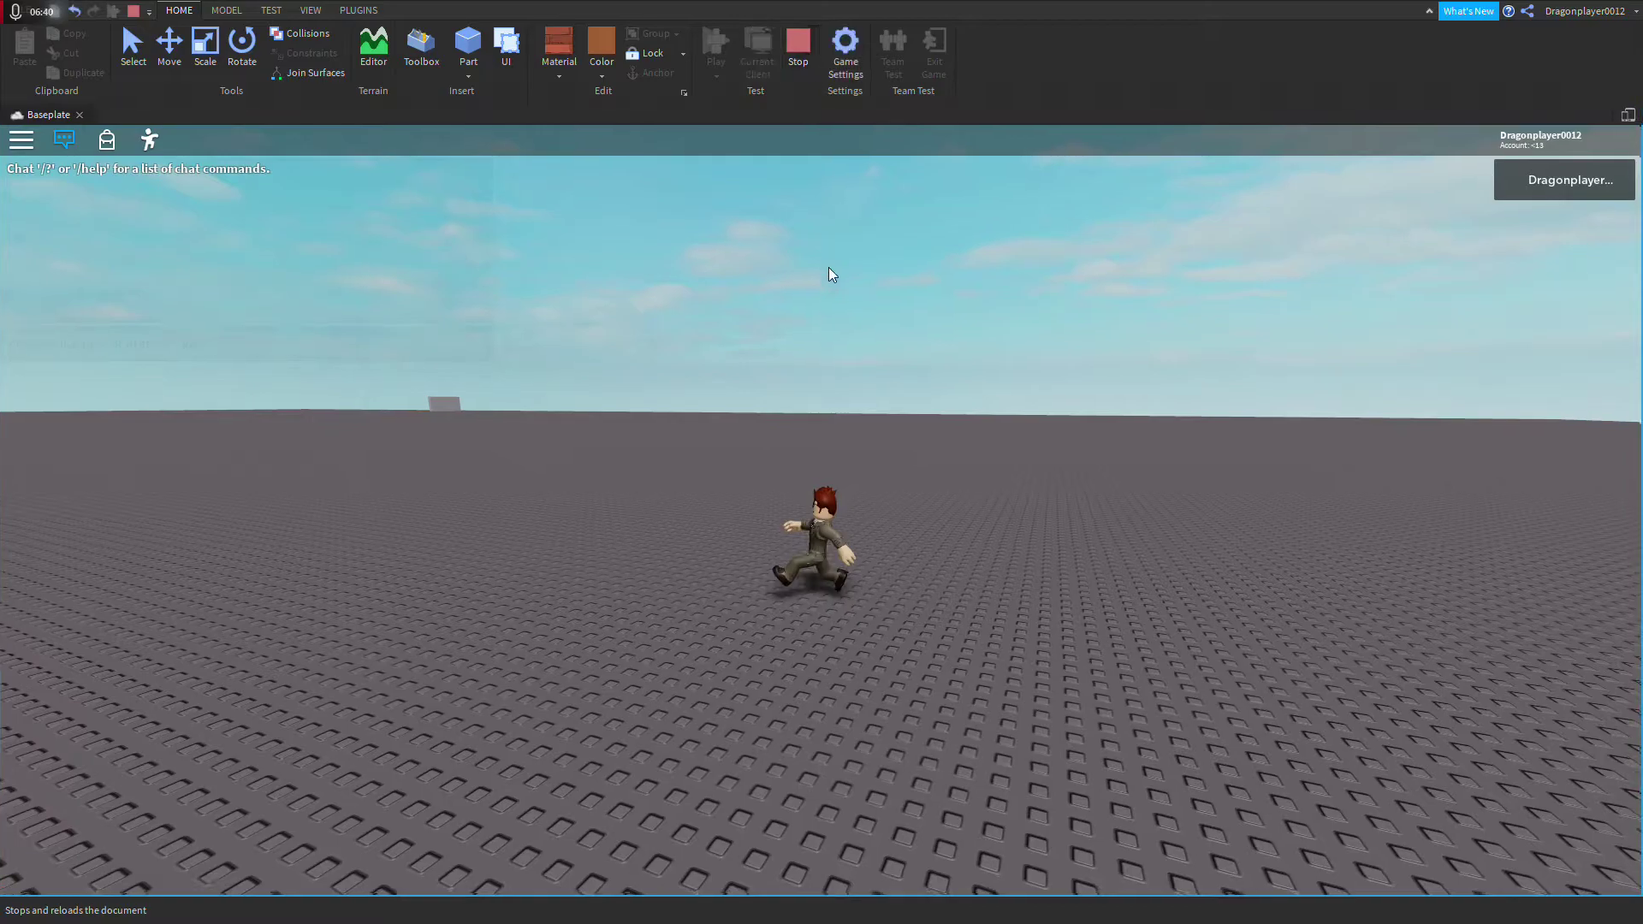
pyautogui.scroll(-5, 800, 305)
pyautogui.moveTo(922, 181); pyautogui.dragTo(935, 185, button='right')
pyautogui.press('w')
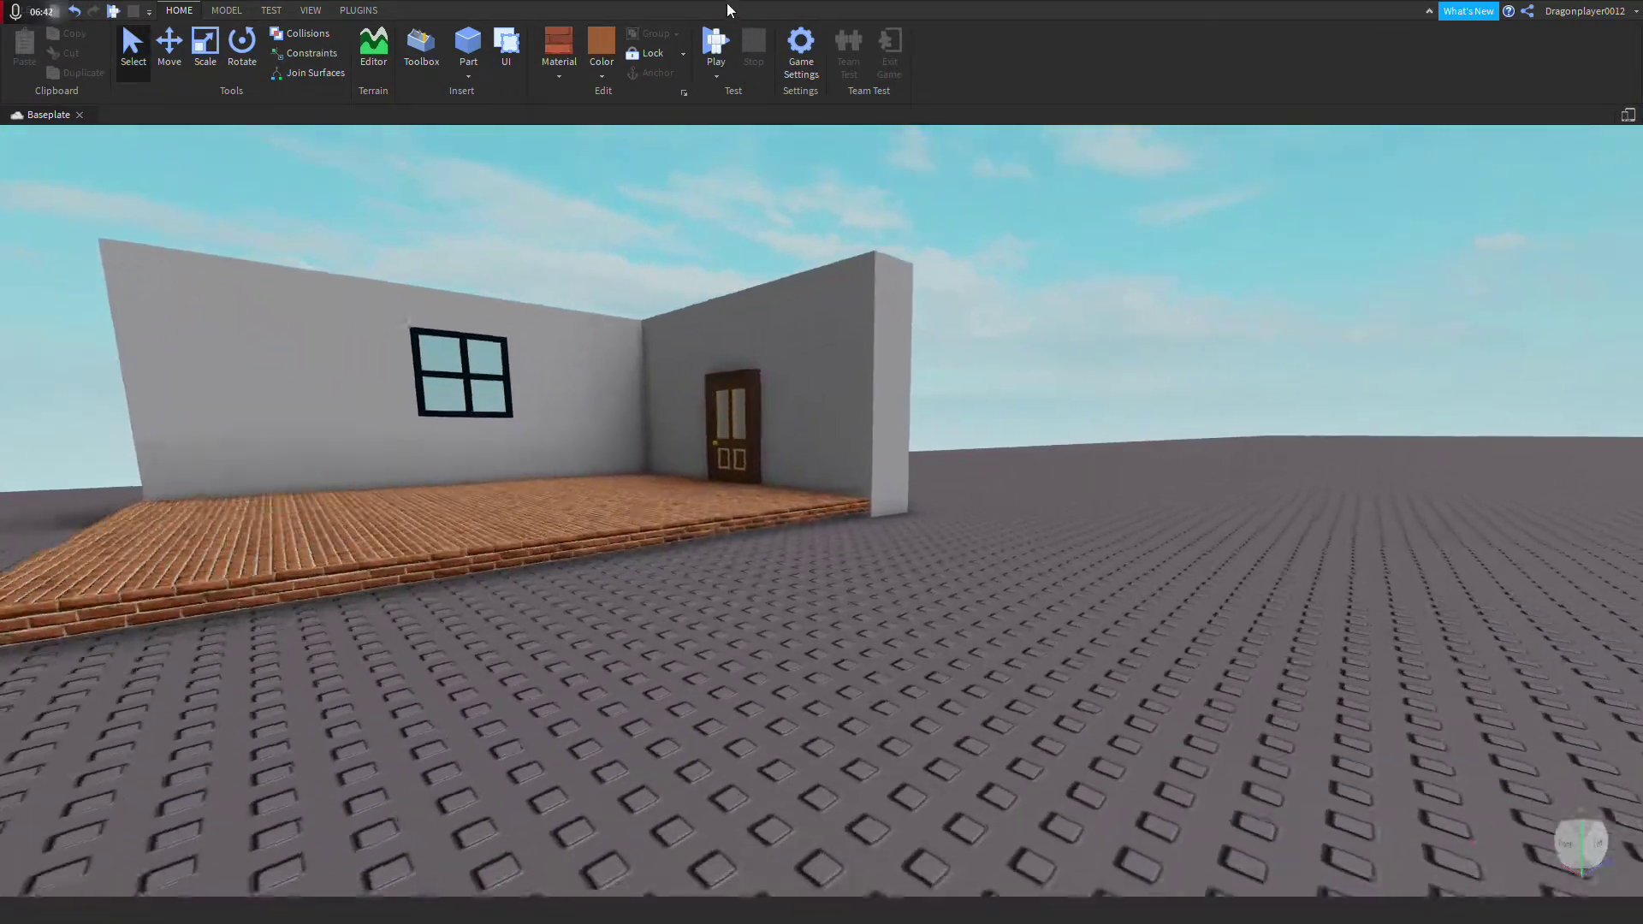
pyautogui.scroll(-8, 867, 151)
pyautogui.scroll(6, 866, 150)
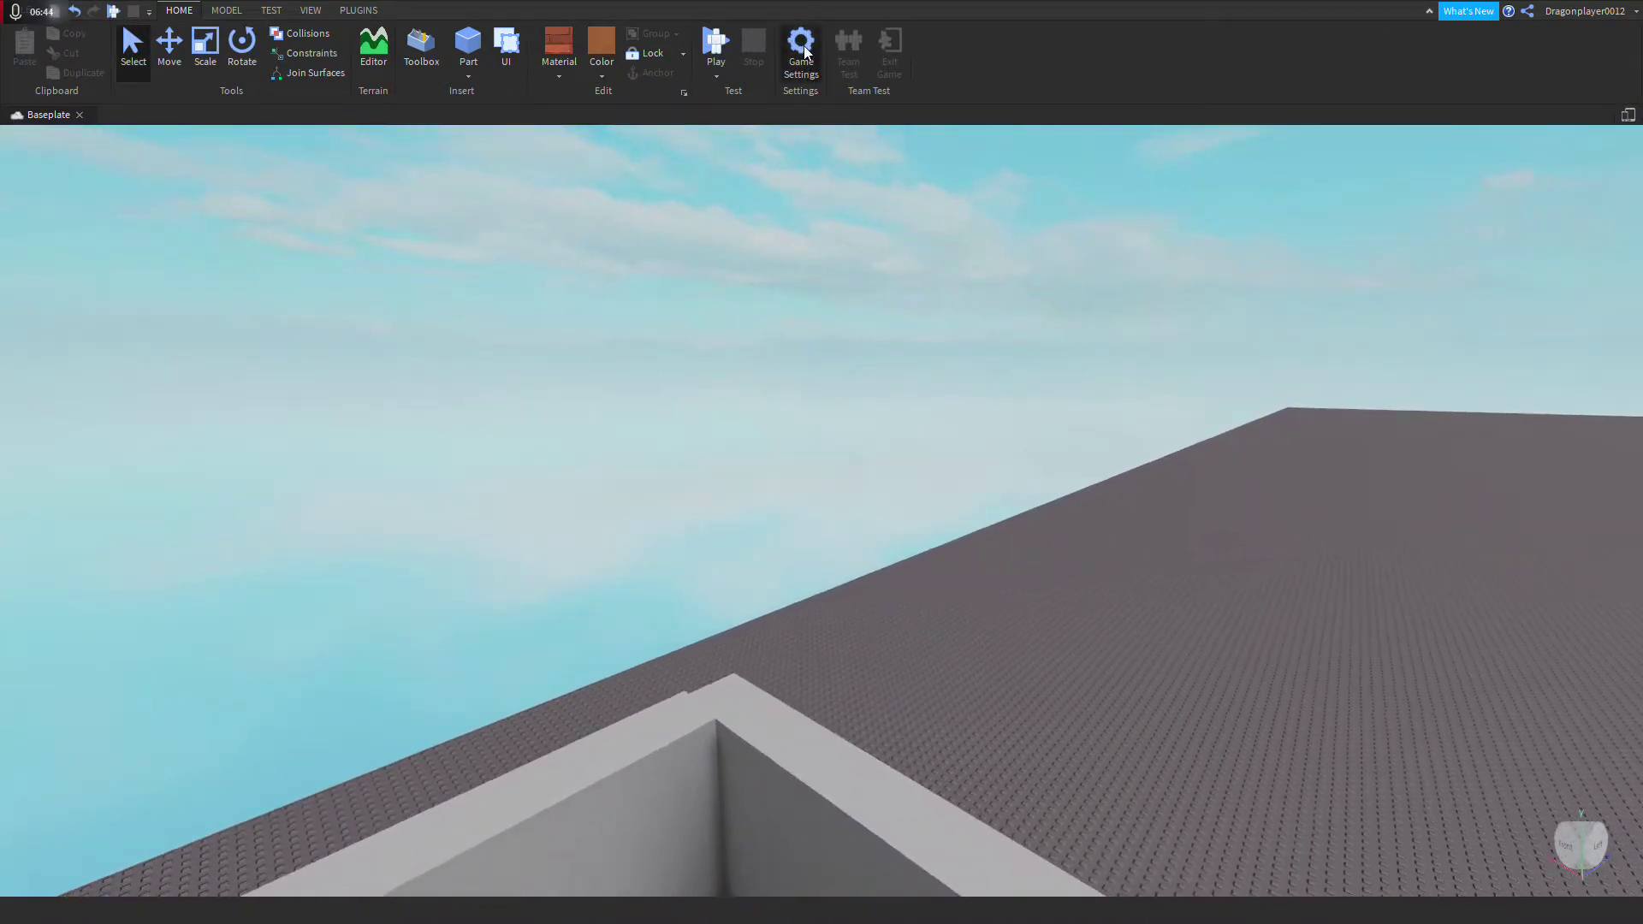
# Step: Review the Permissions, Avatar, Options and World pages of the Game Settings and close them without saving
pyautogui.click(802, 47)
pyautogui.click(458, 276)
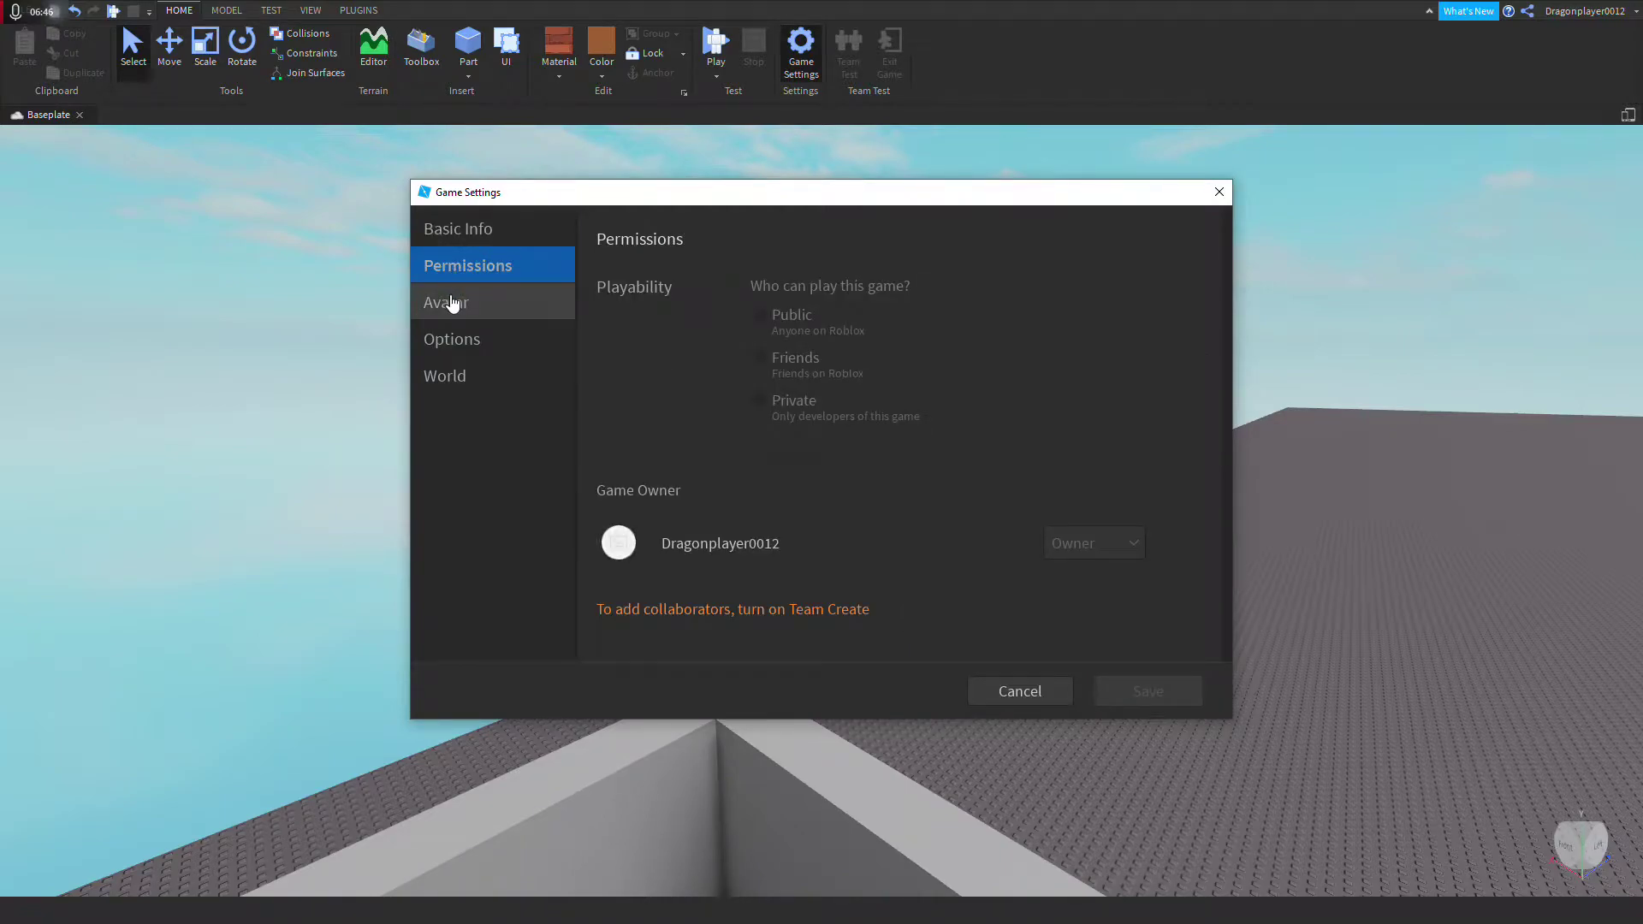
pyautogui.click(452, 304)
pyautogui.click(460, 344)
pyautogui.click(468, 376)
pyautogui.click(469, 339)
pyautogui.click(473, 310)
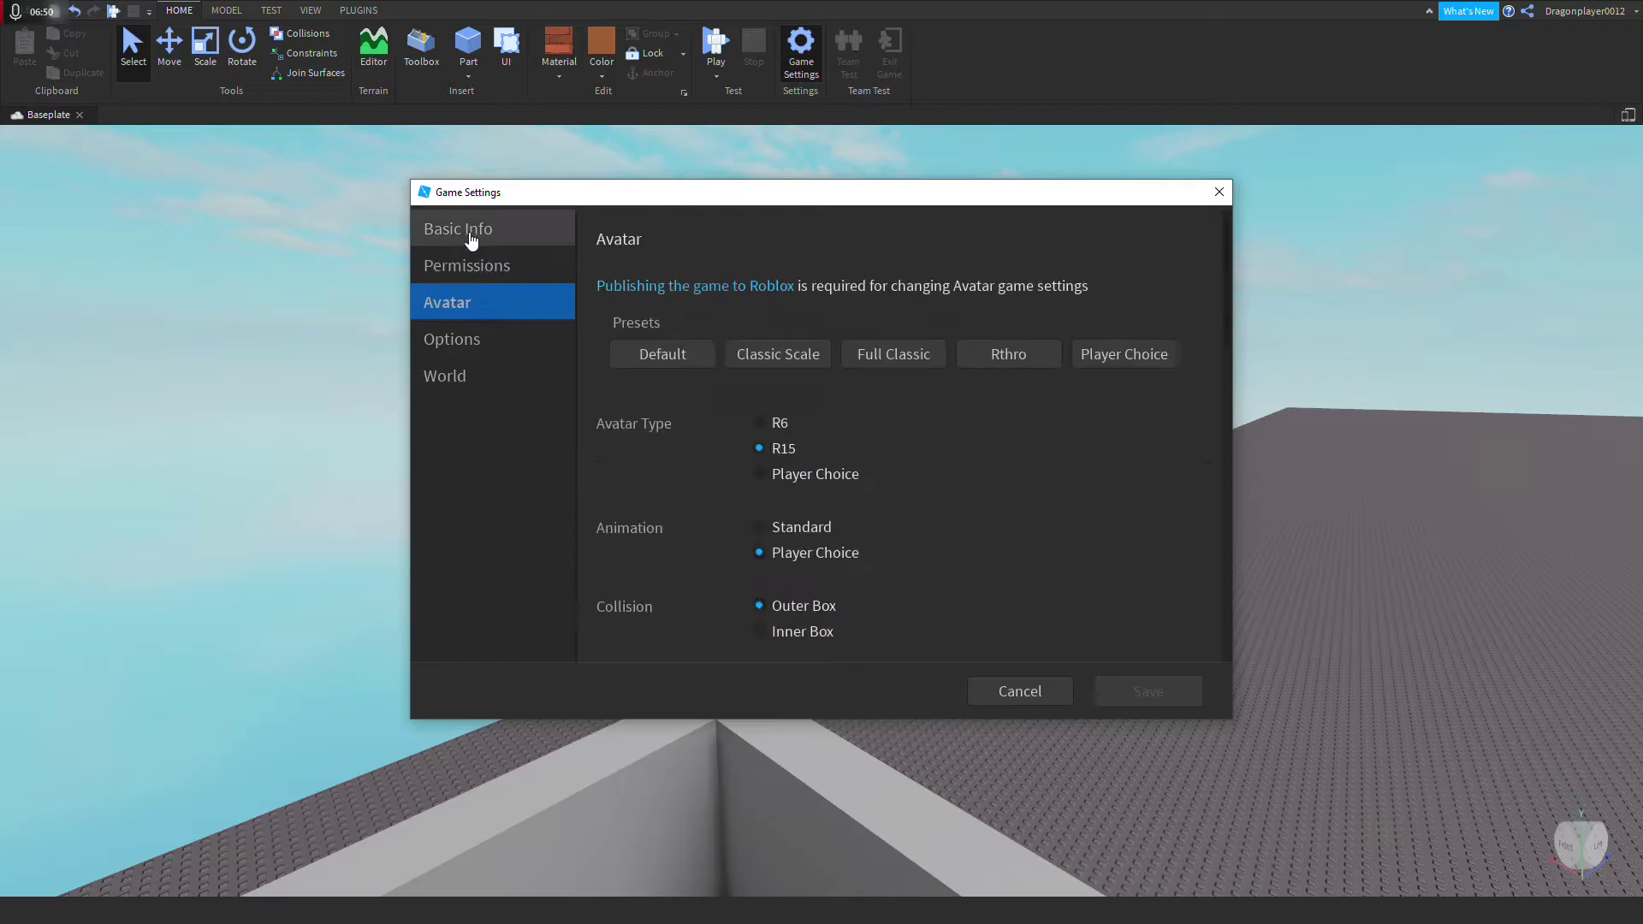
pyautogui.click(484, 349)
pyautogui.click(485, 275)
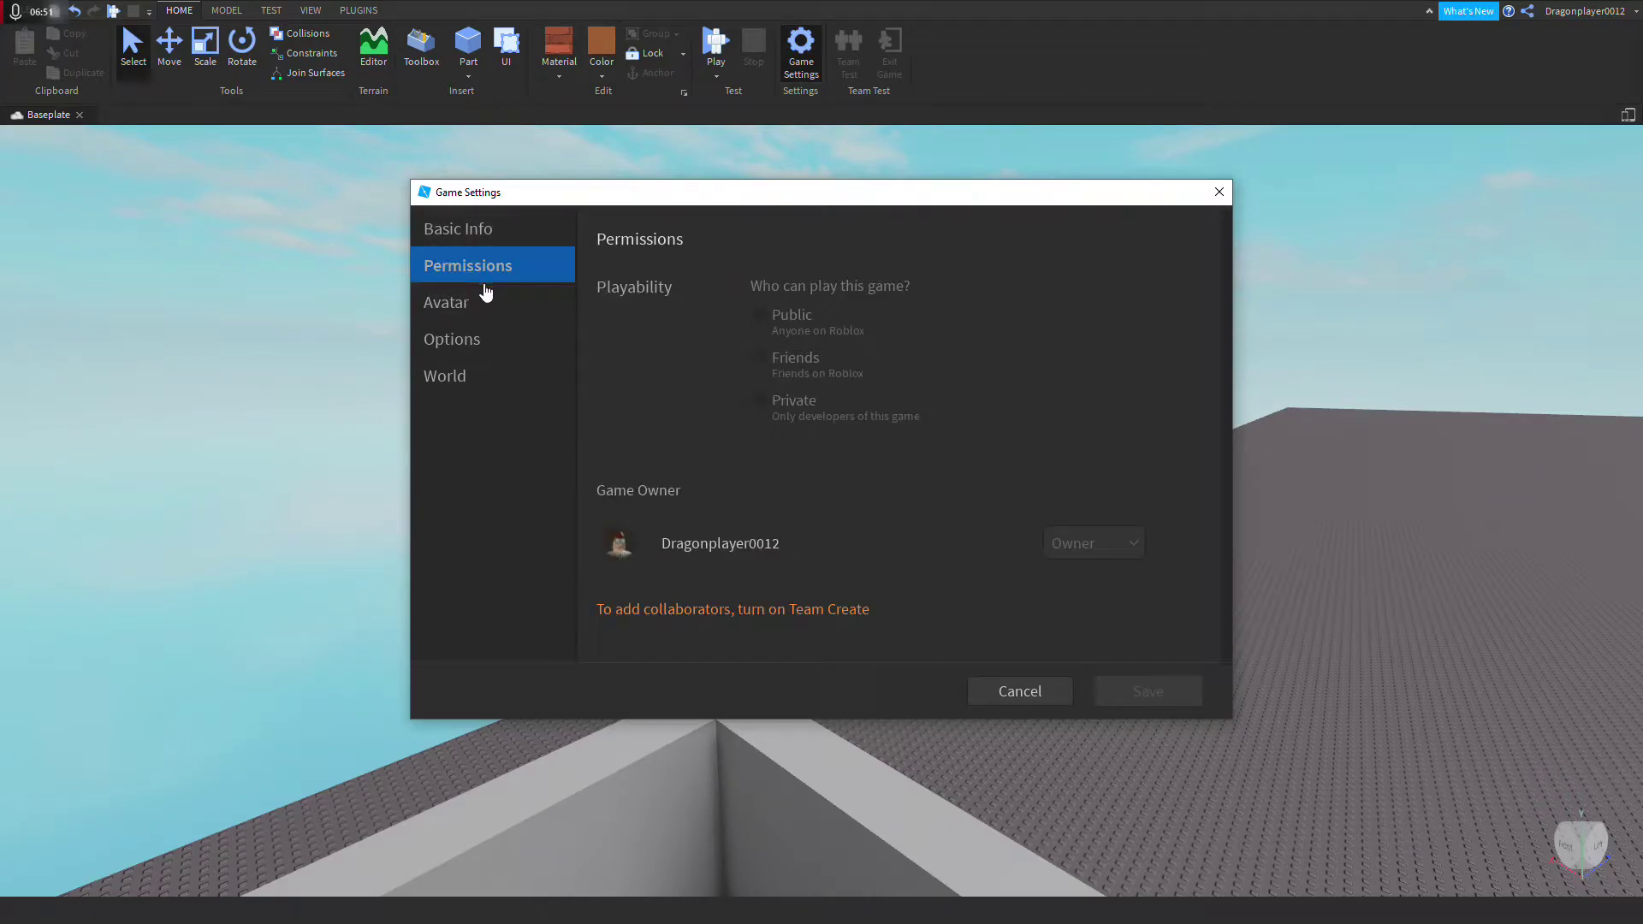
pyautogui.click(1218, 192)
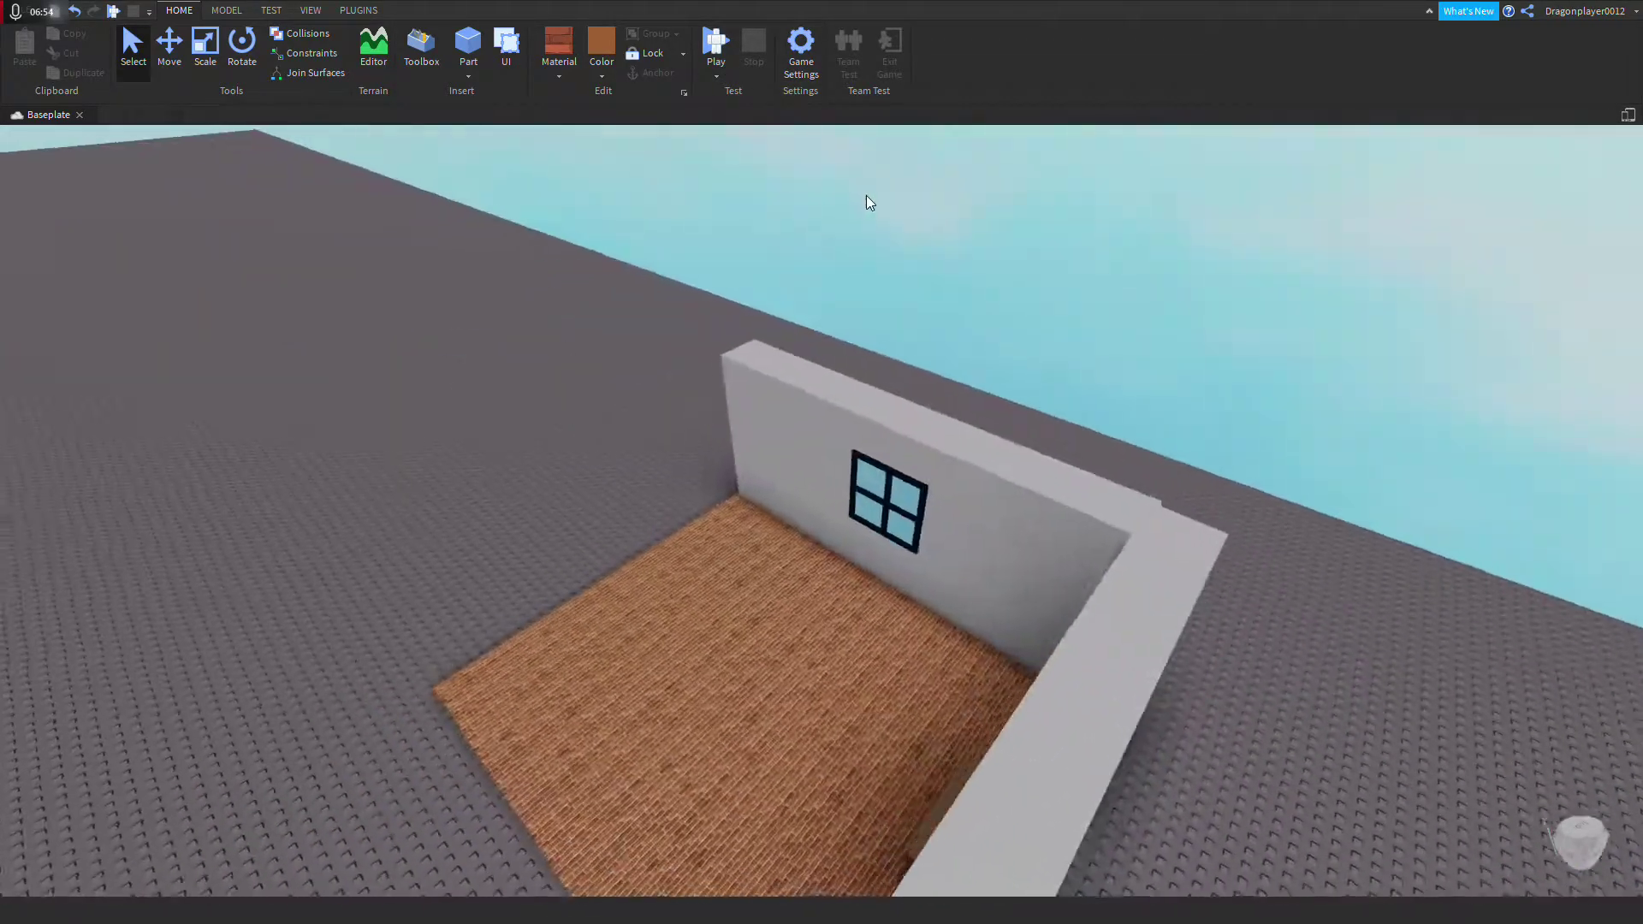
# Step: Bring up the modelling tools and examine the room corner's door, window and floor
pyautogui.moveTo(865, 193); pyautogui.dragTo(865, 193, button='right')
pyautogui.press('w')
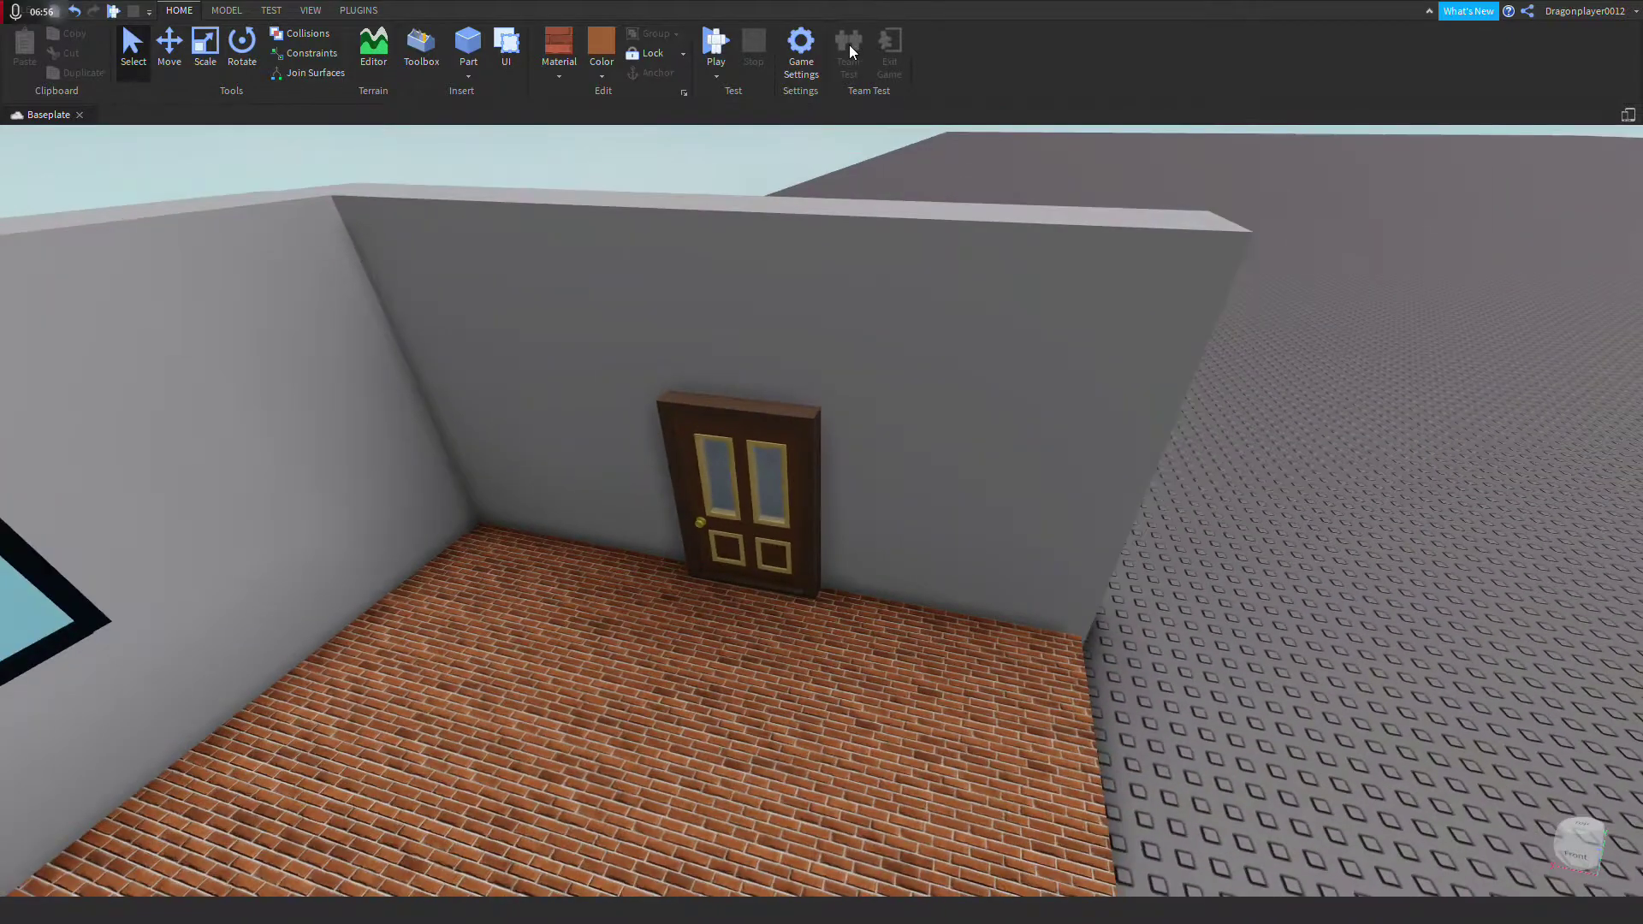
pyautogui.press('s')
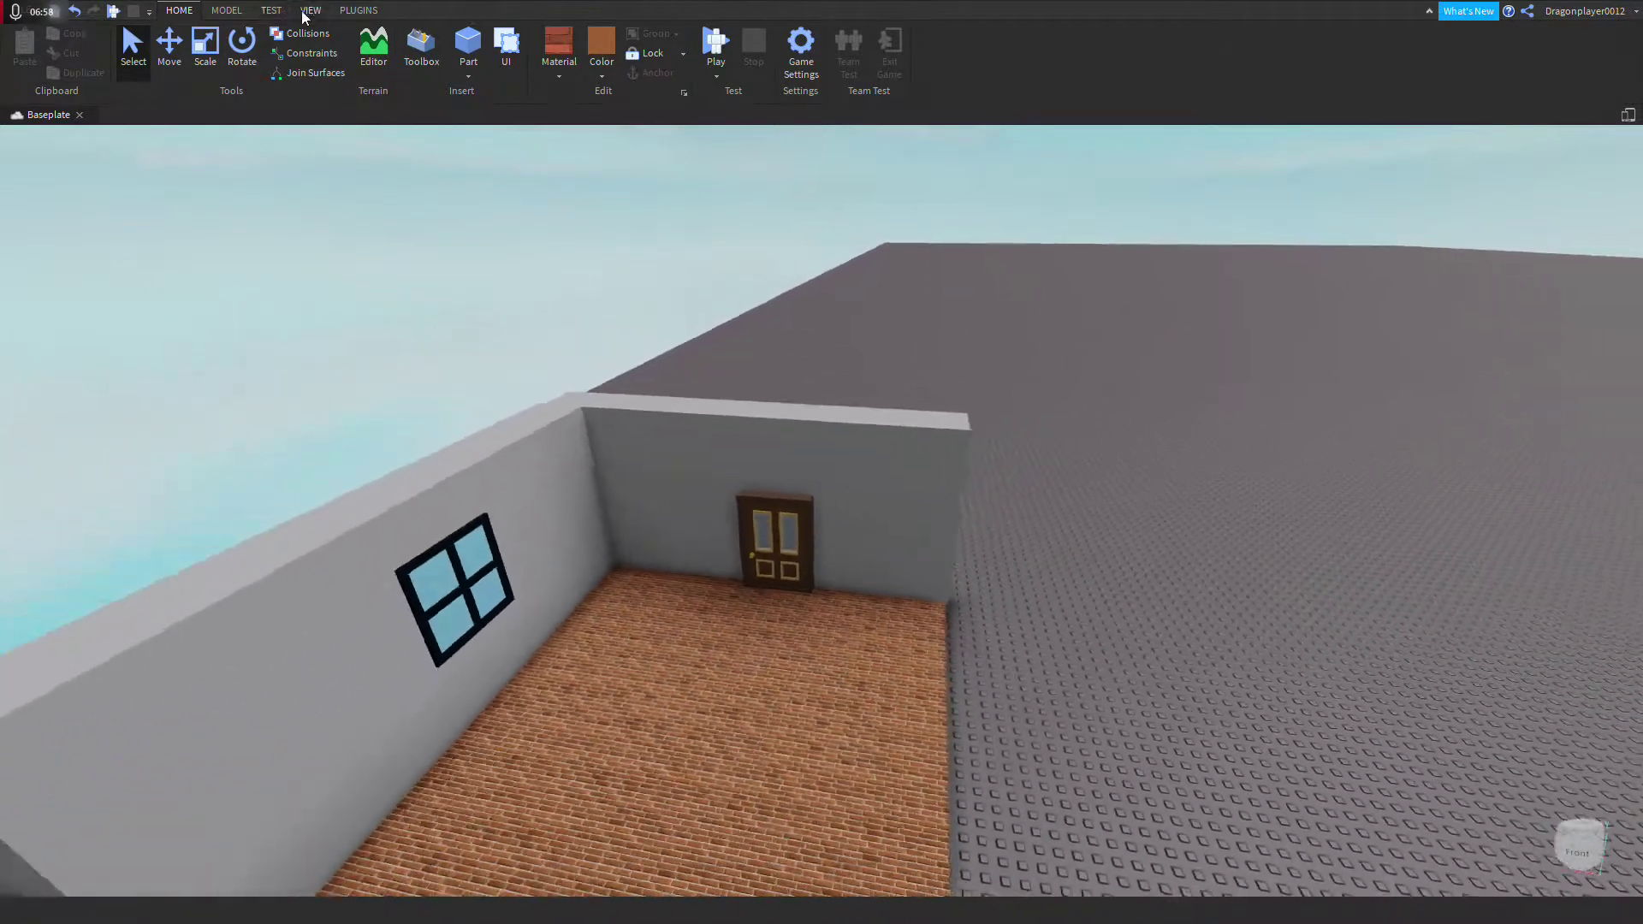
pyautogui.click(226, 10)
pyautogui.press('w')
pyautogui.press('s')
pyautogui.press('w')
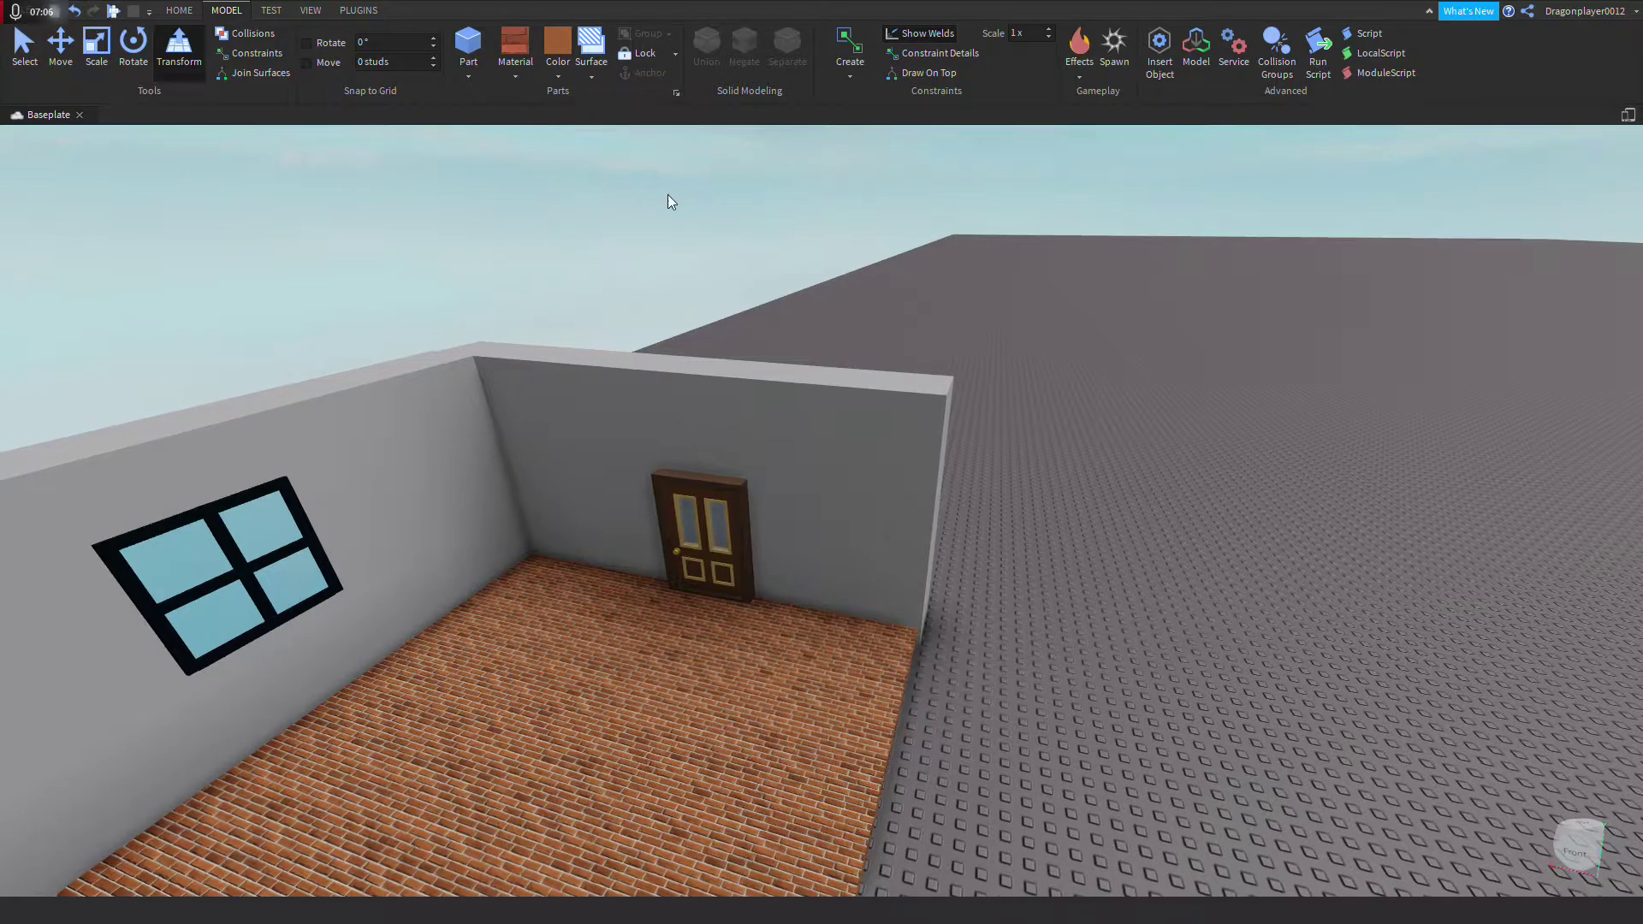
pyautogui.press('d')
pyautogui.press('s')
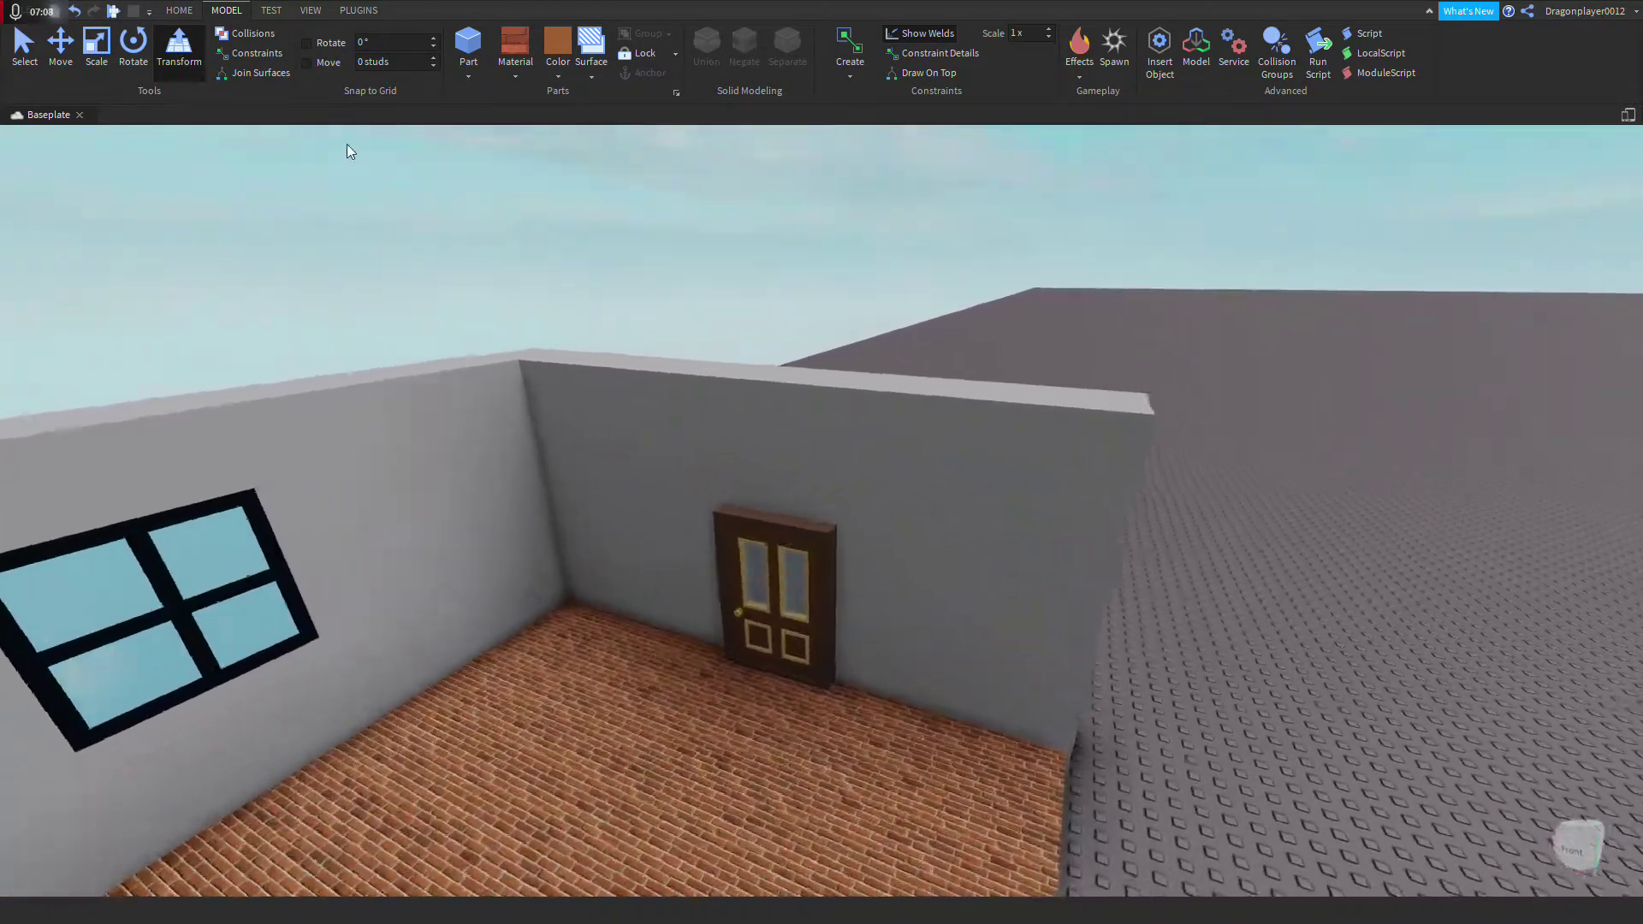
pyautogui.press('w')
pyautogui.press('s')
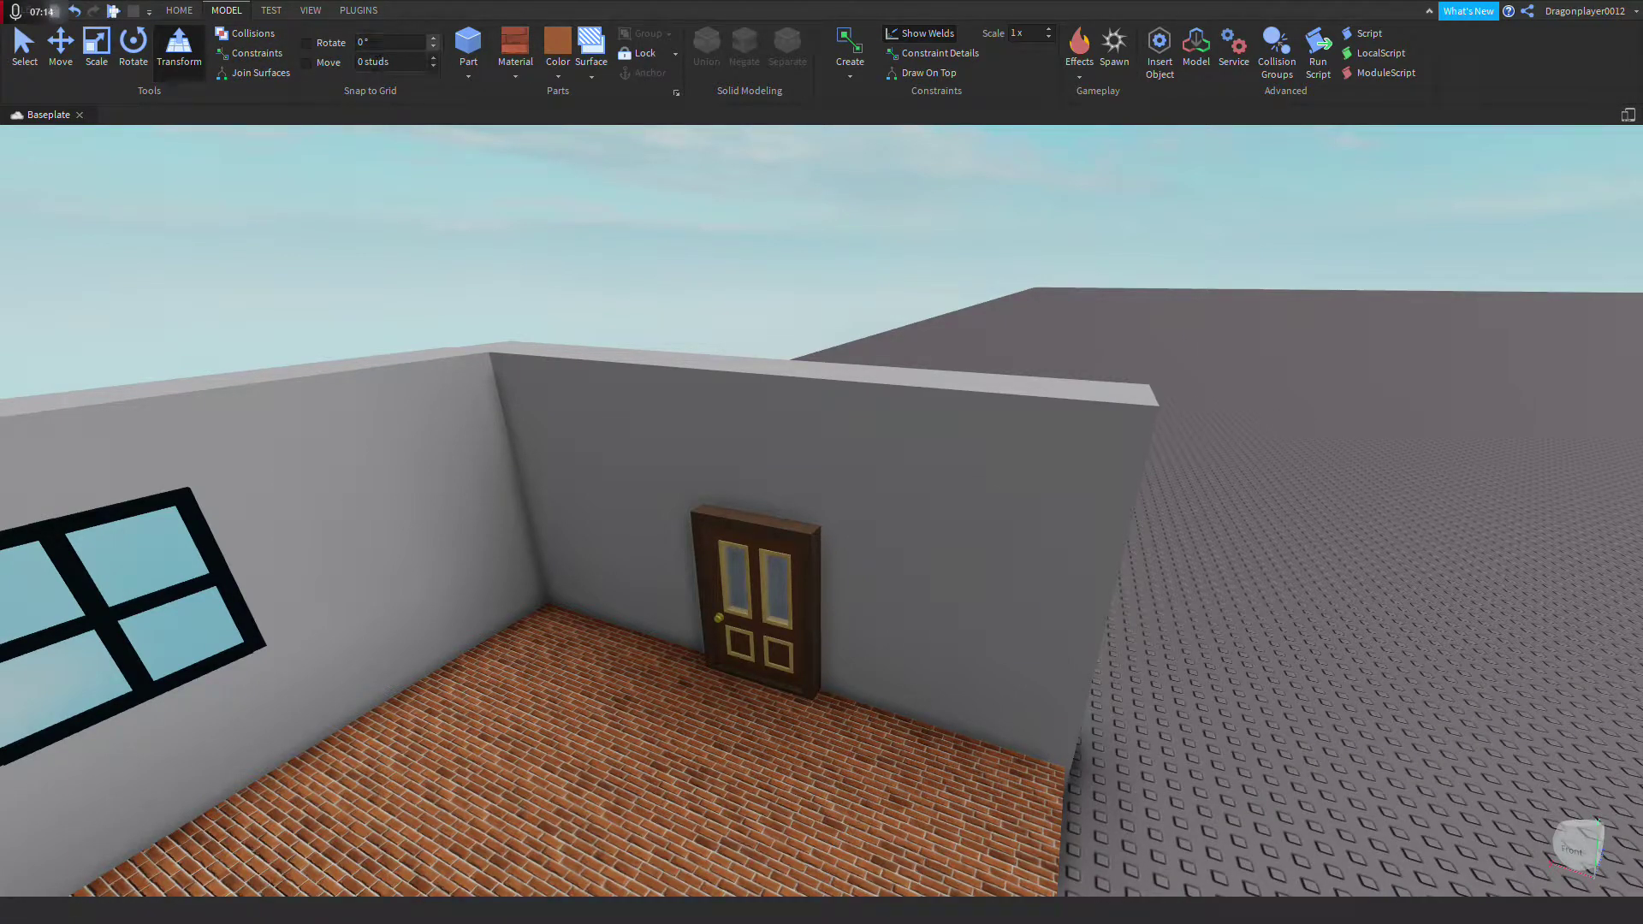
# Step: Open the rotation and movement grid-snapping increments for editing
pyautogui.click(376, 42)
pyautogui.scroll(-10, 691, 233)
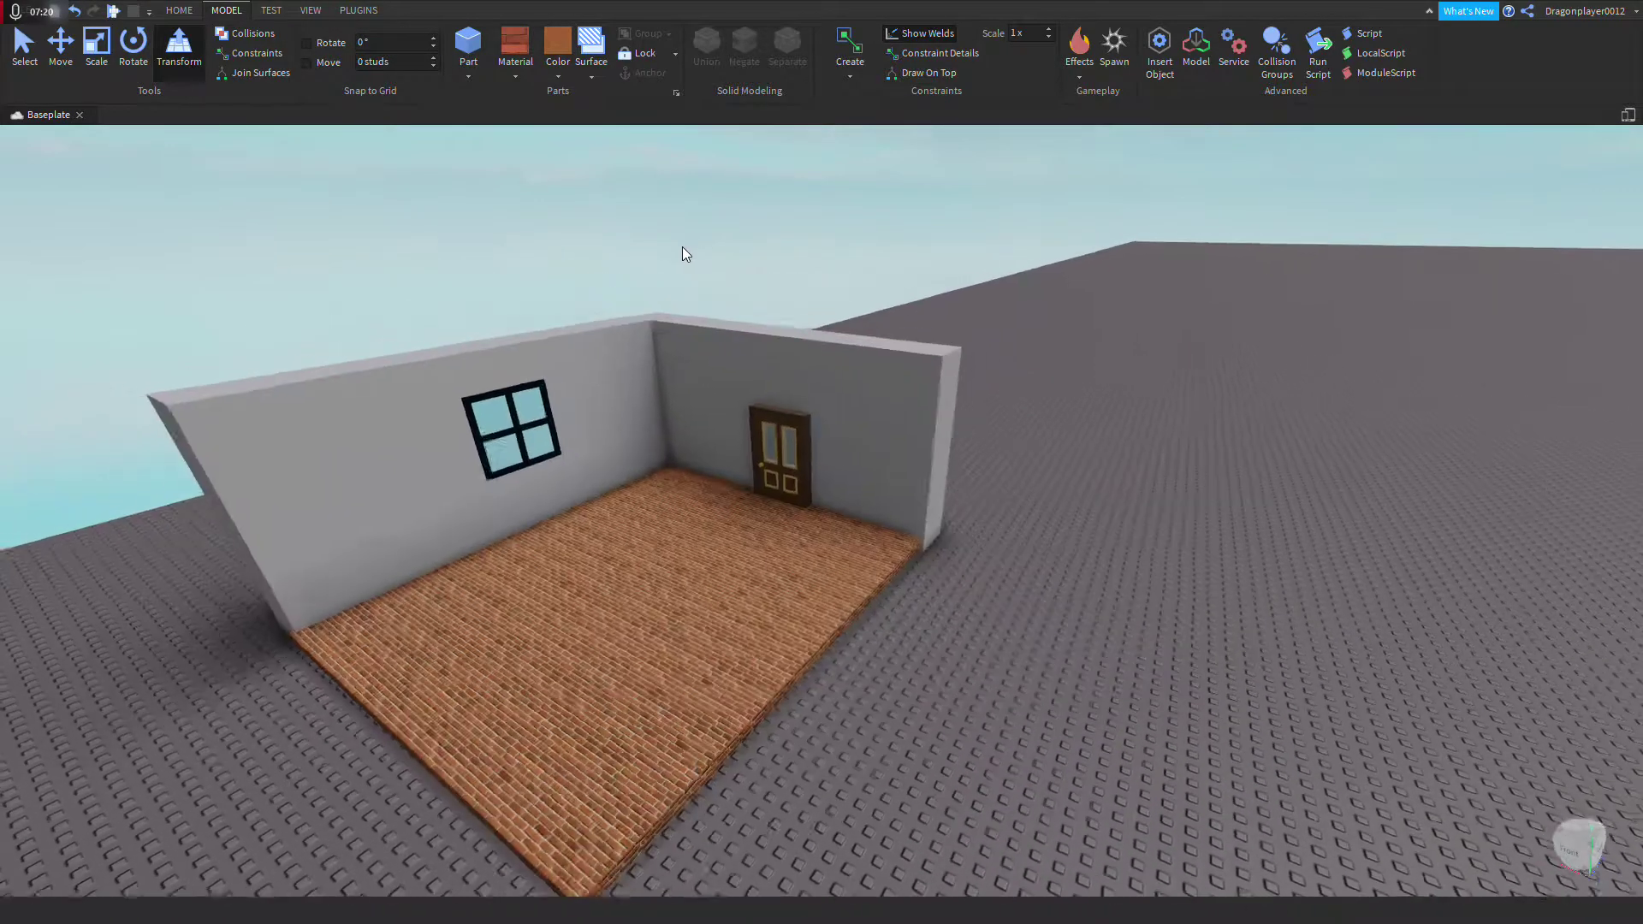
pyautogui.scroll(3, 822, 513)
pyautogui.click(376, 42)
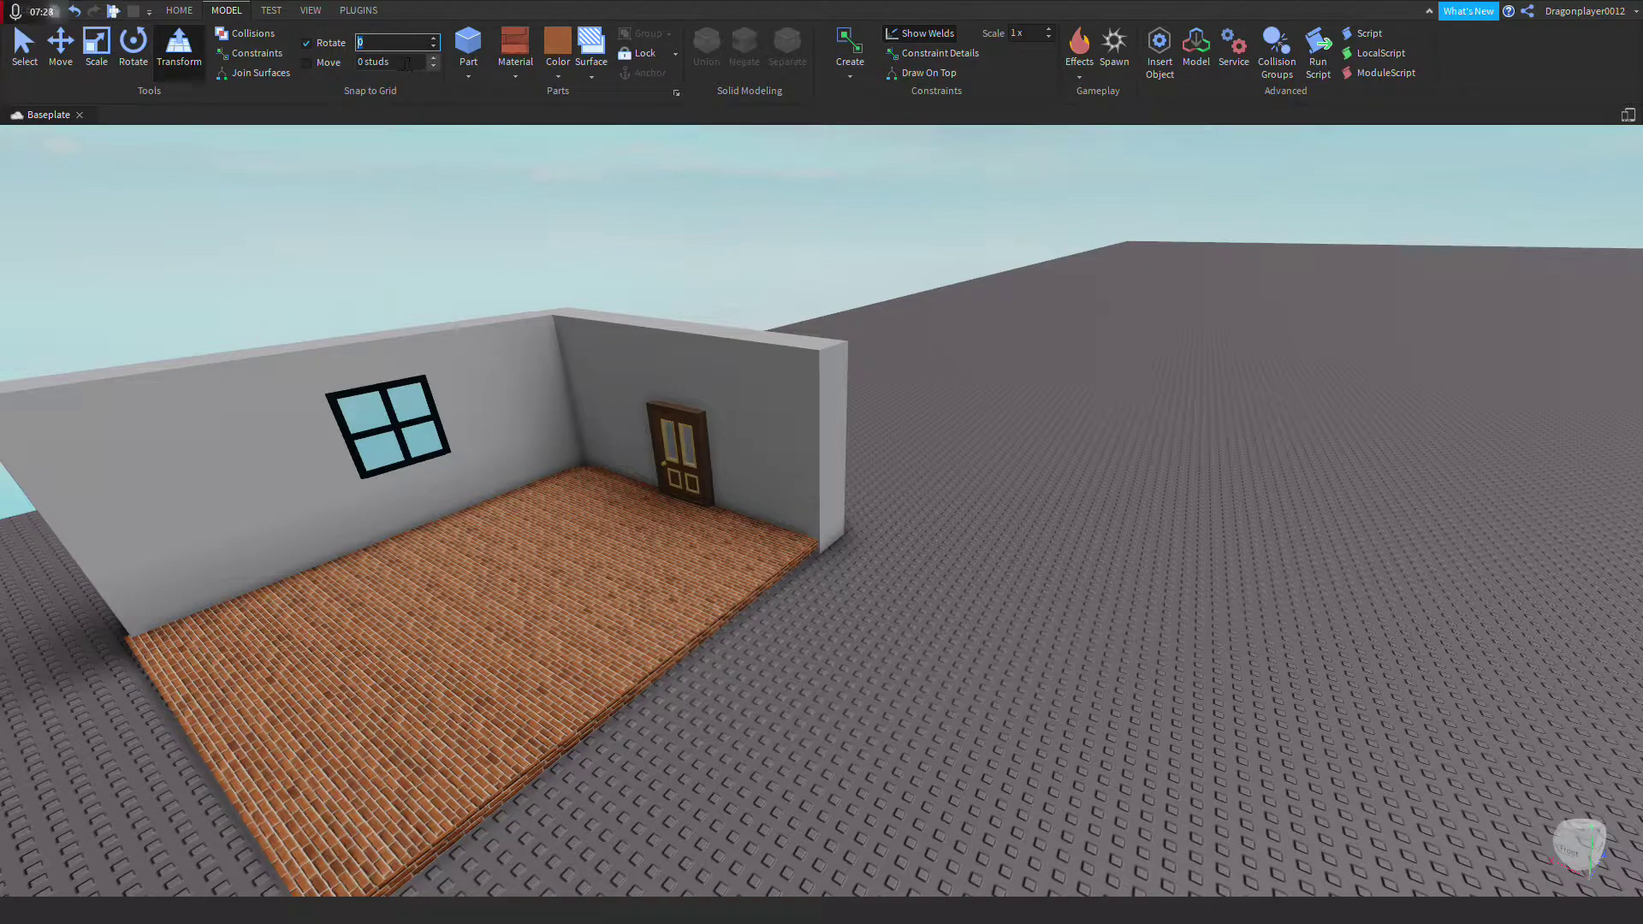
pyautogui.click(399, 62)
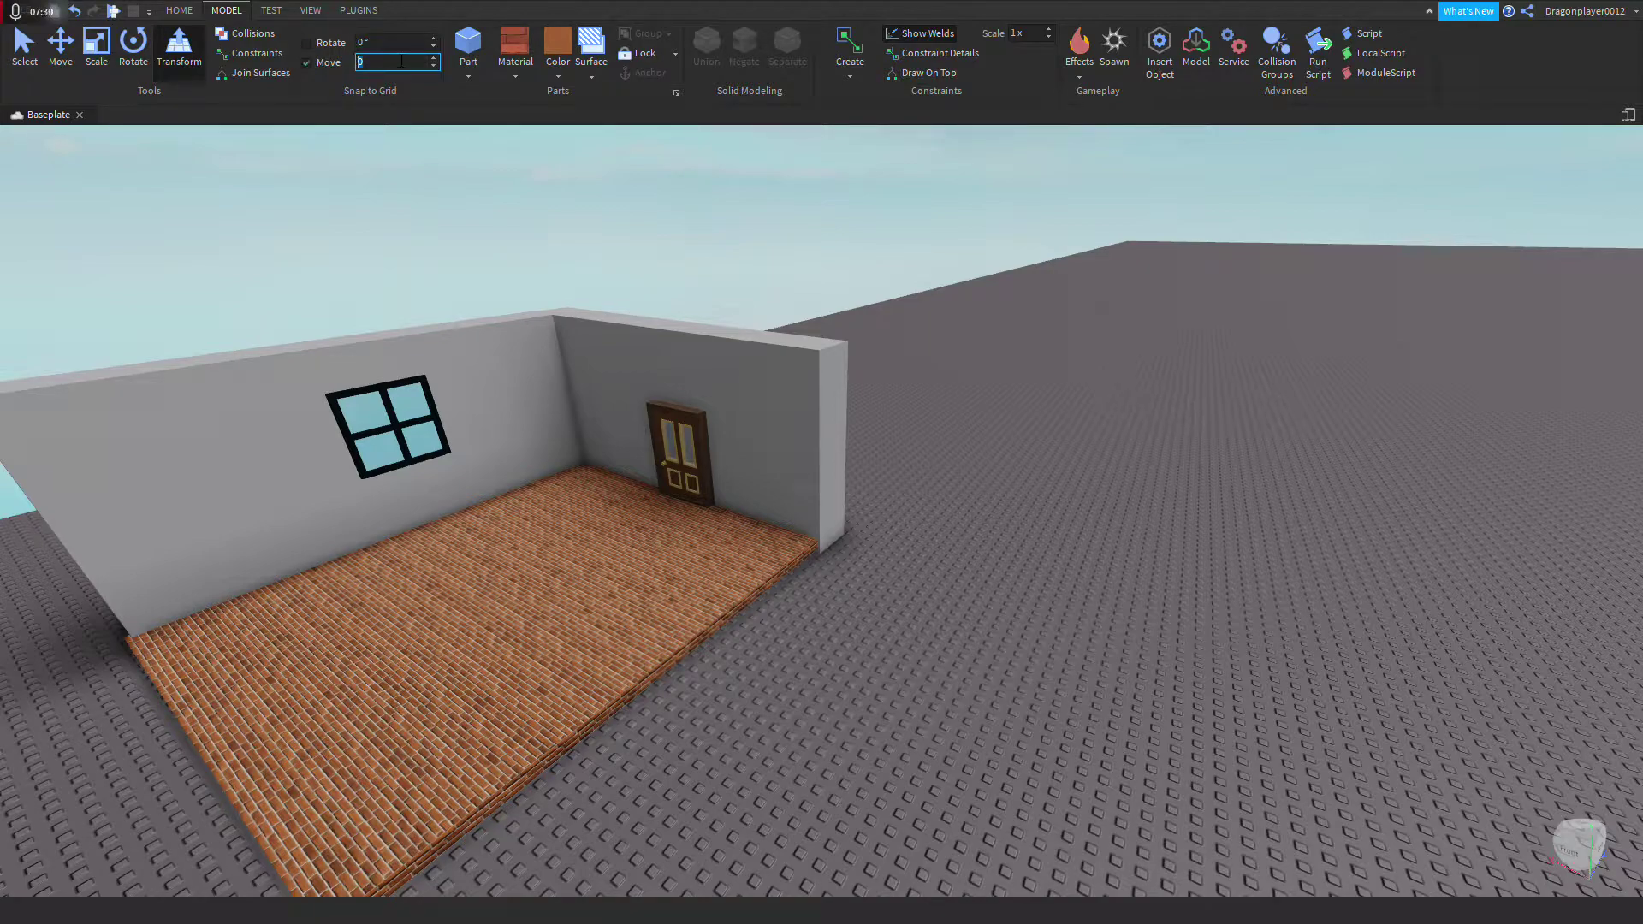
pyautogui.press('Return')
# Step: Choose the Studs surface type, preview it on the darker wall's inner face and look over the surface options again
pyautogui.scroll(5, 797, 248)
pyautogui.moveTo(798, 248); pyautogui.dragTo(542, 163, button='right')
pyautogui.press('s')
pyautogui.press('d')
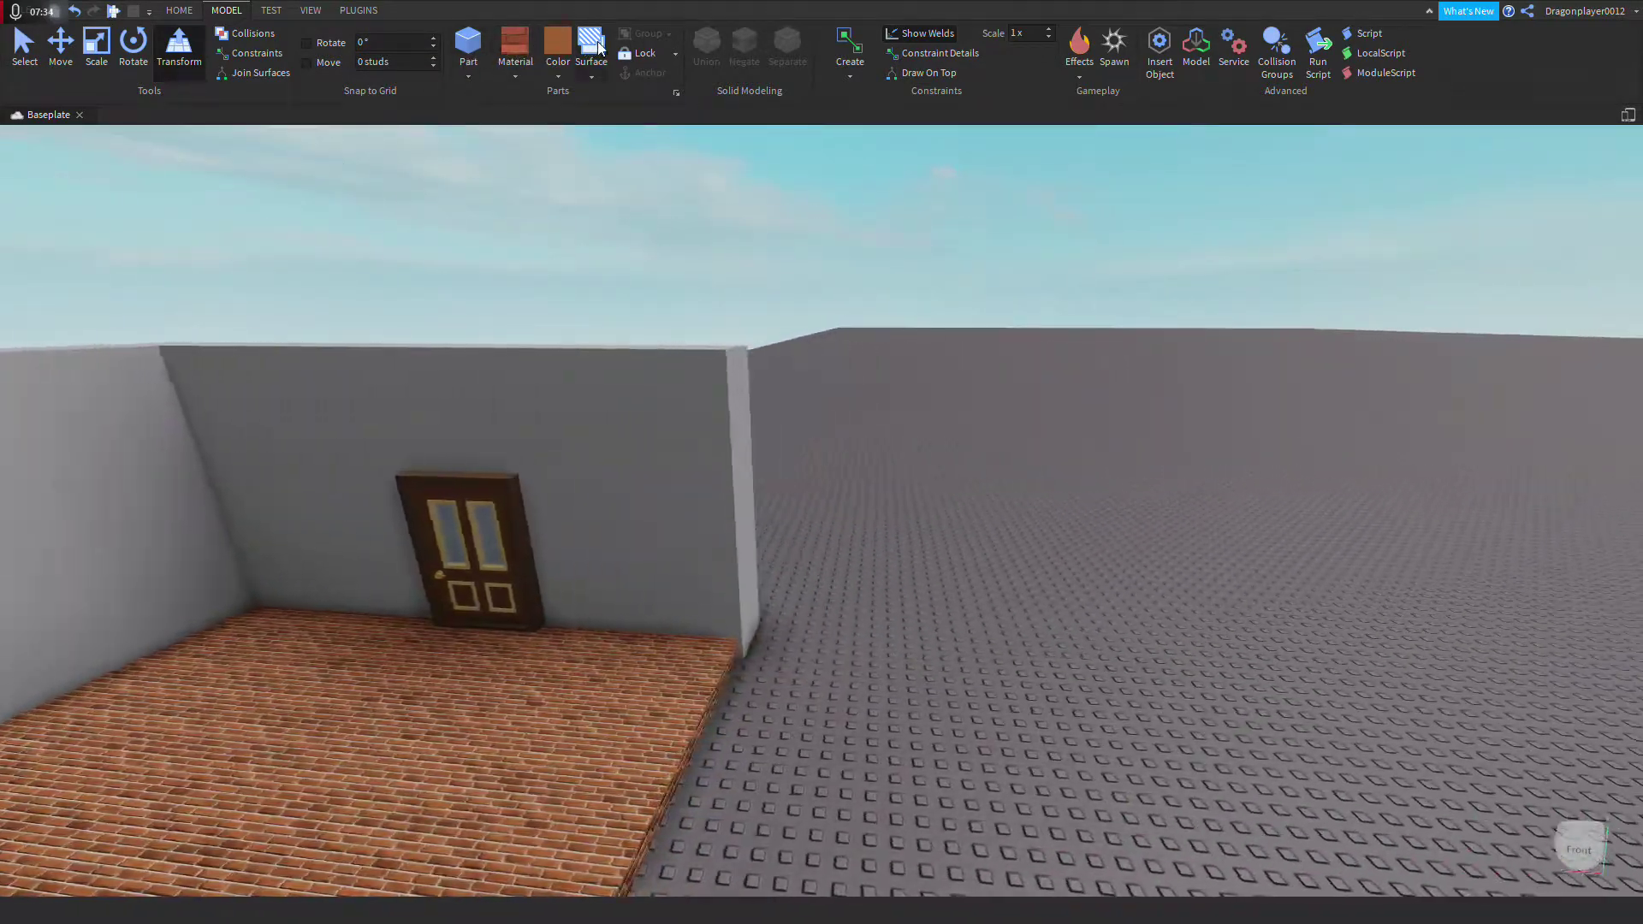
pyautogui.click(592, 52)
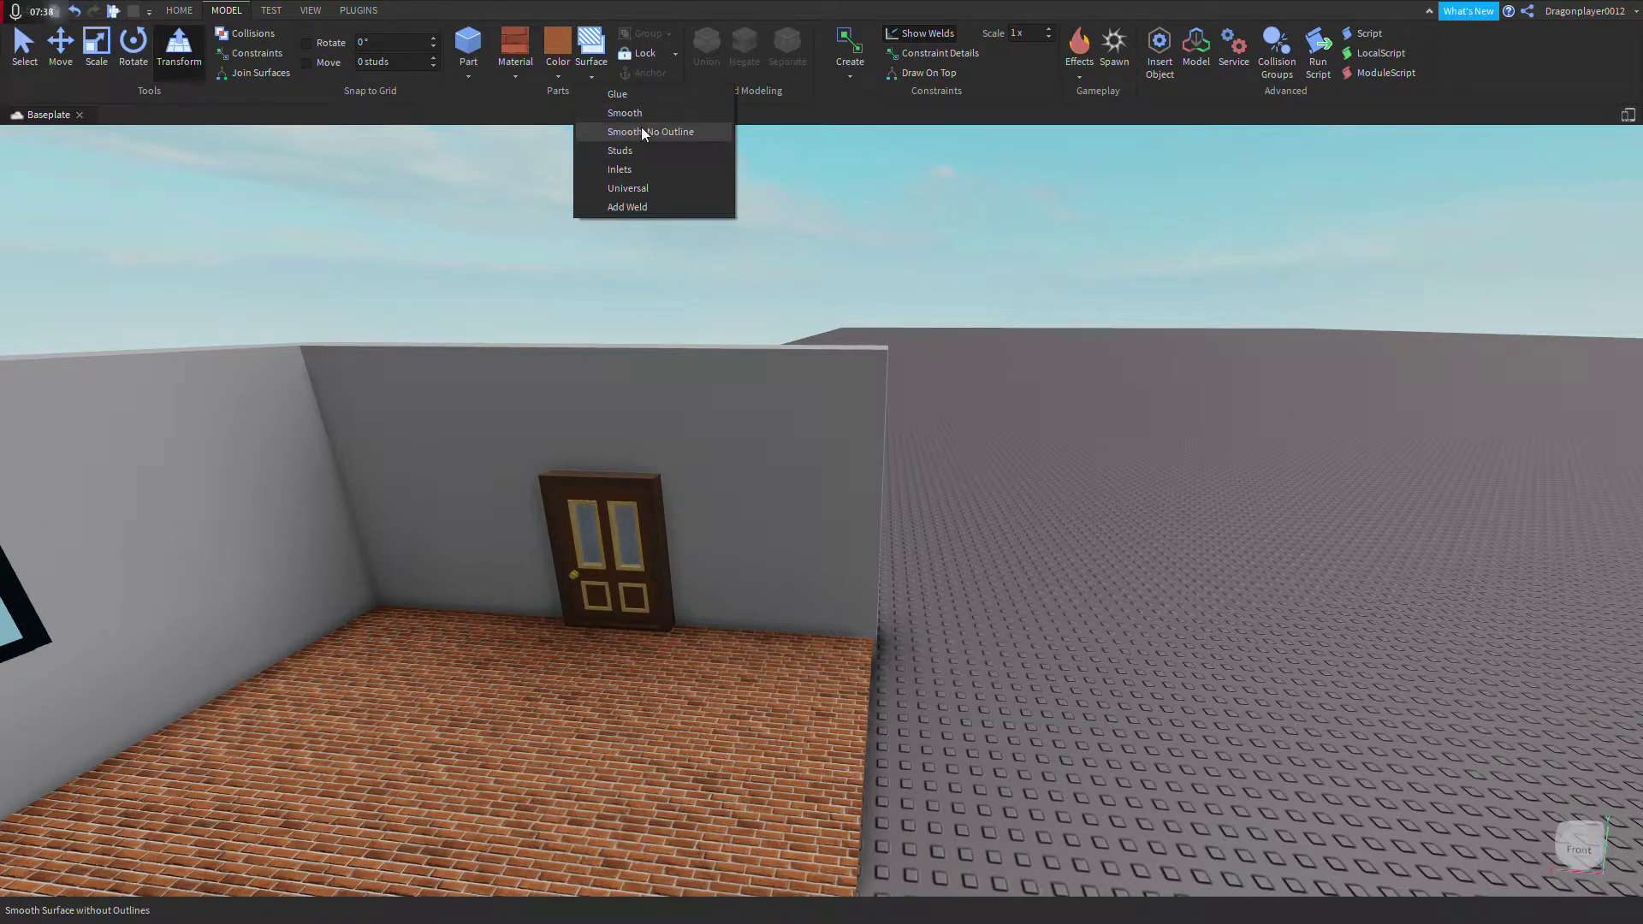
pyautogui.click(646, 150)
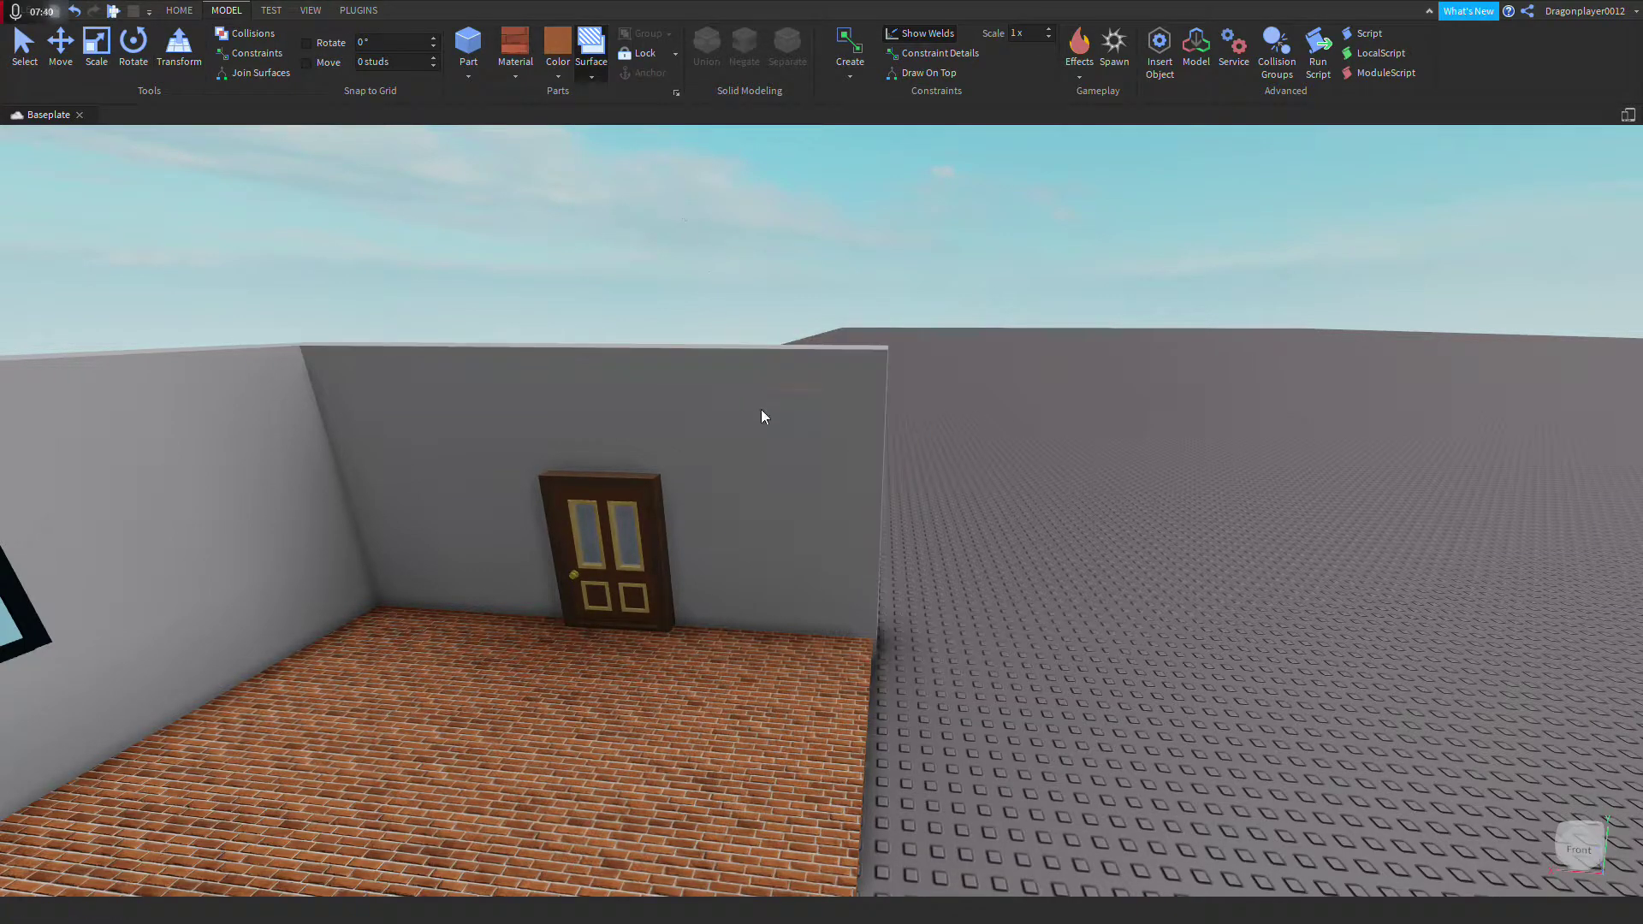
pyautogui.moveTo(830, 402); pyautogui.dragTo(910, 372, button='right')
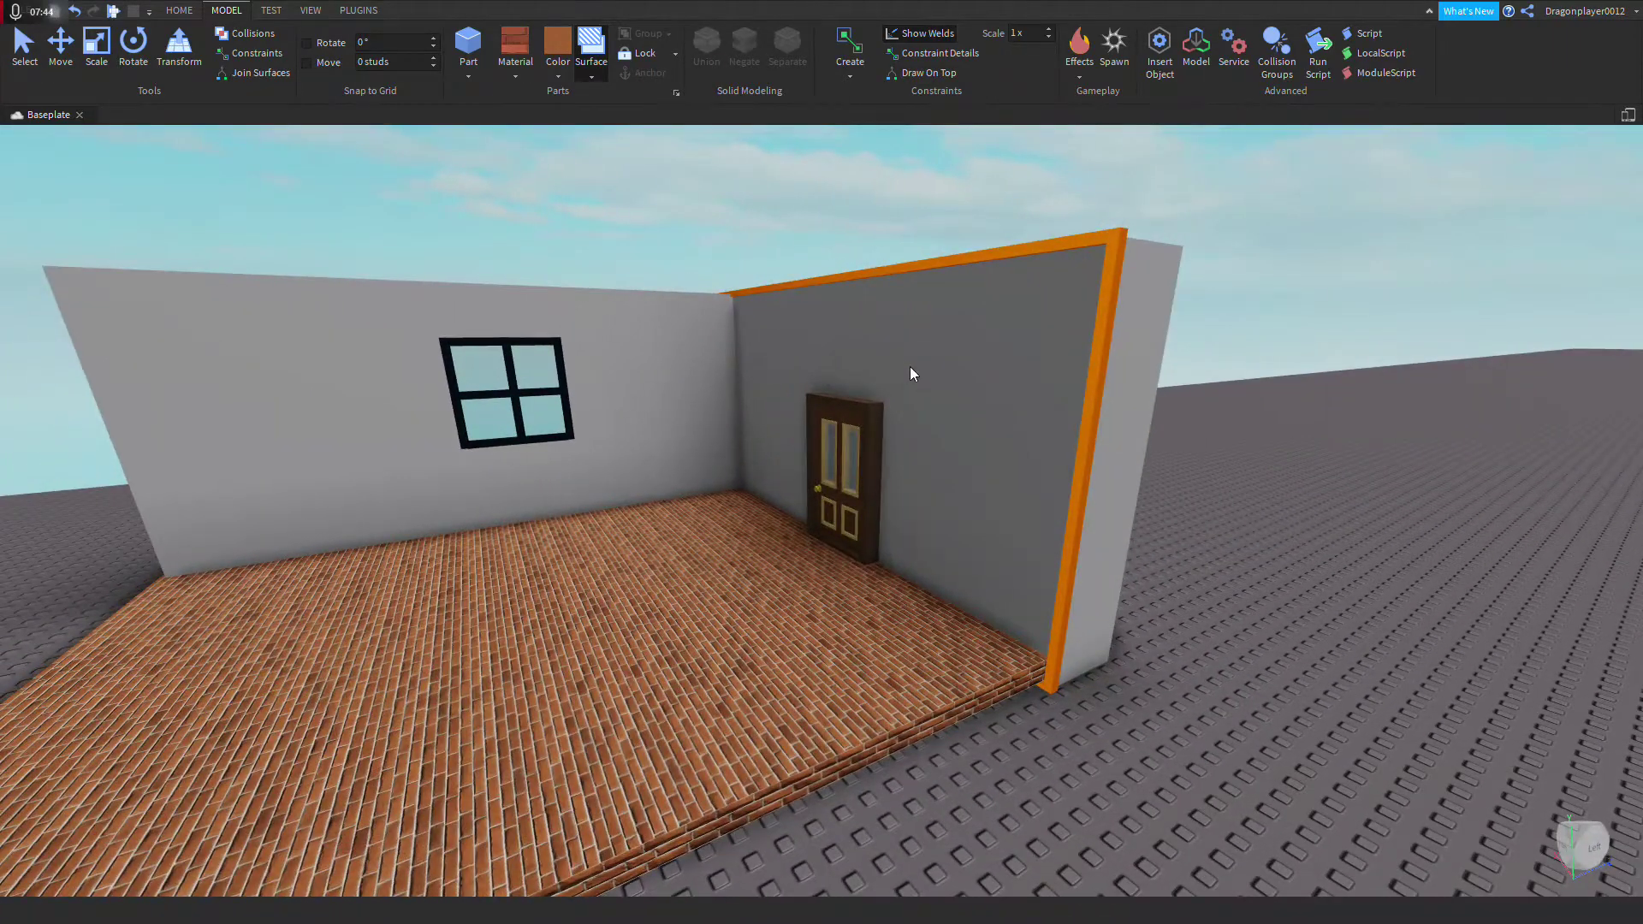
pyautogui.press('w')
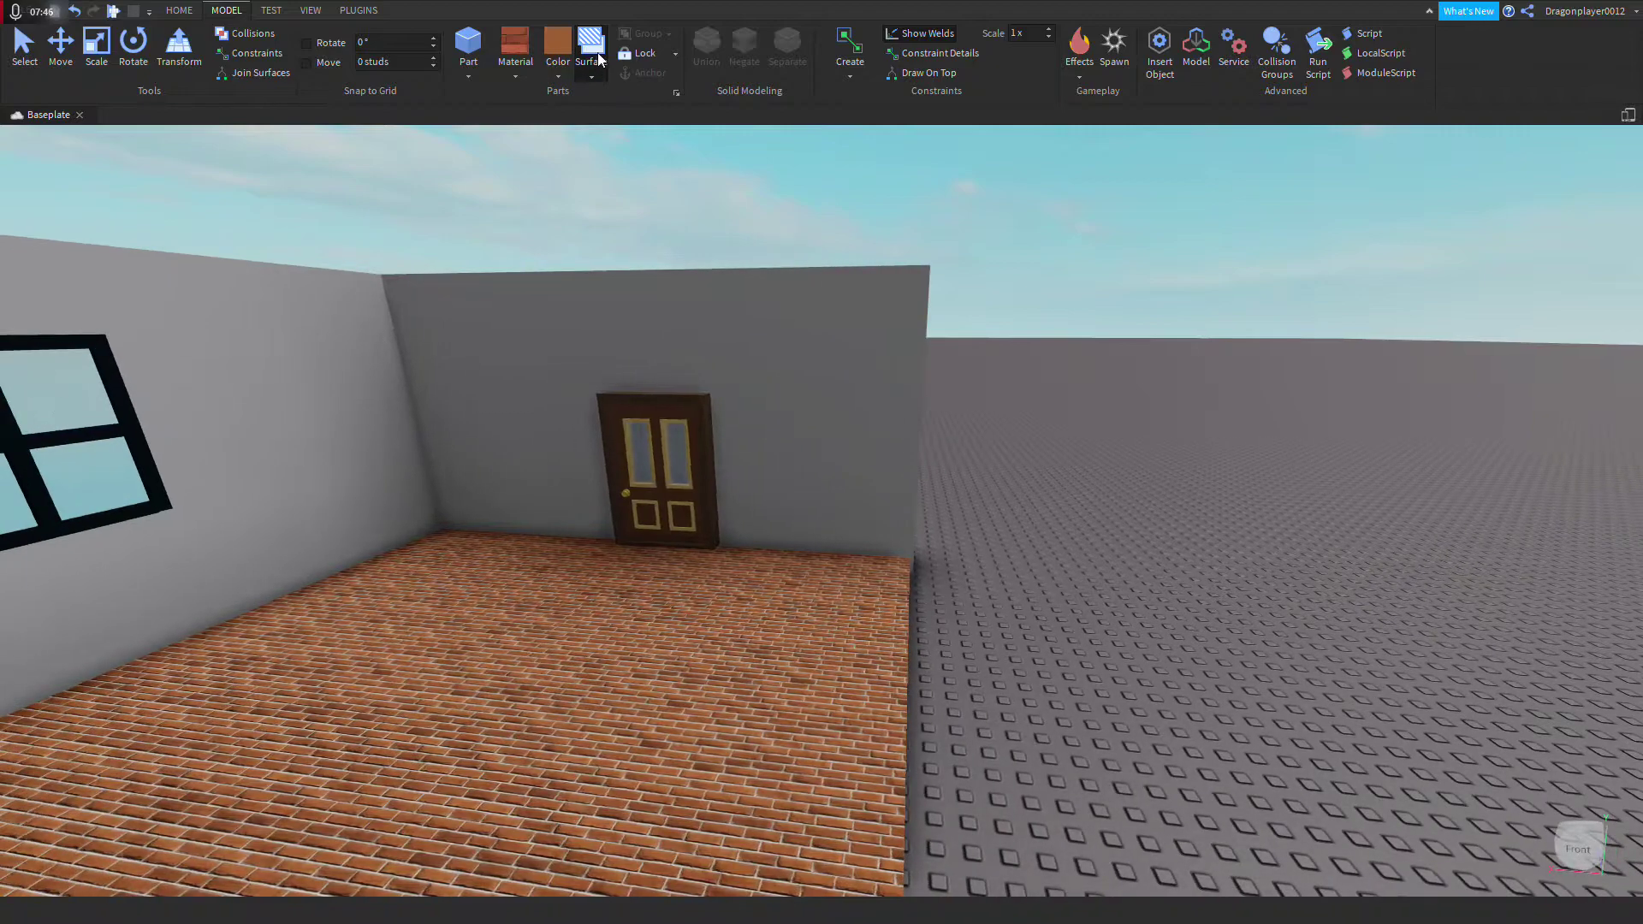
pyautogui.click(596, 68)
pyautogui.click(595, 69)
pyautogui.click(593, 74)
pyautogui.click(622, 65)
# Step: Place two attachments on the darker wall's inner face, one toward its free end and one between the door and the corner
pyautogui.click(849, 70)
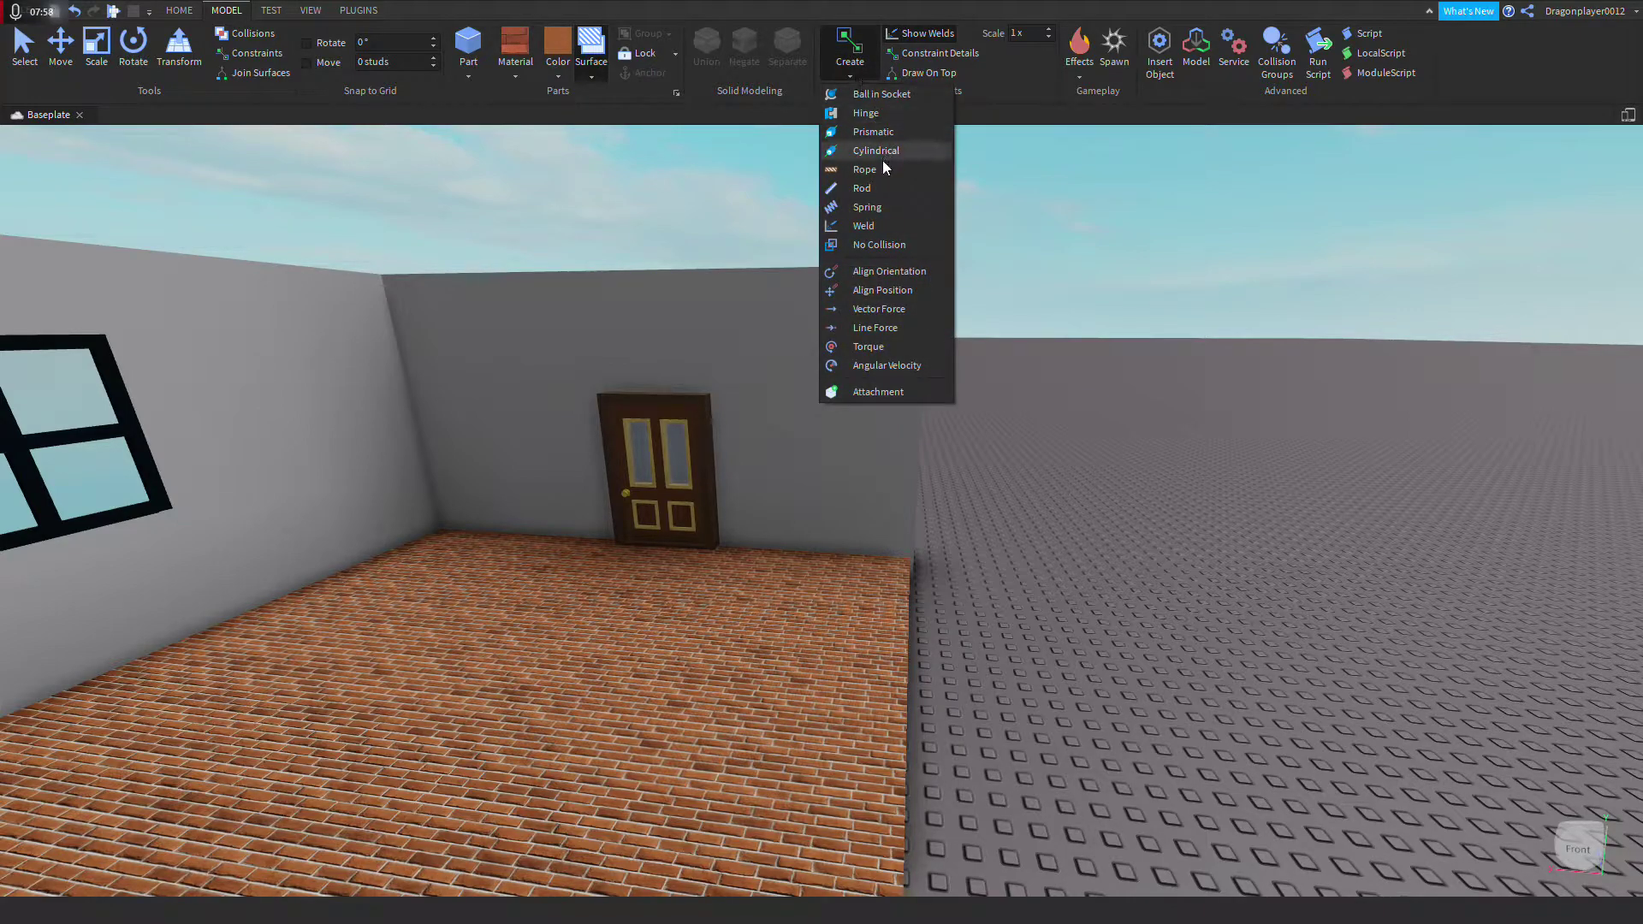
pyautogui.click(878, 391)
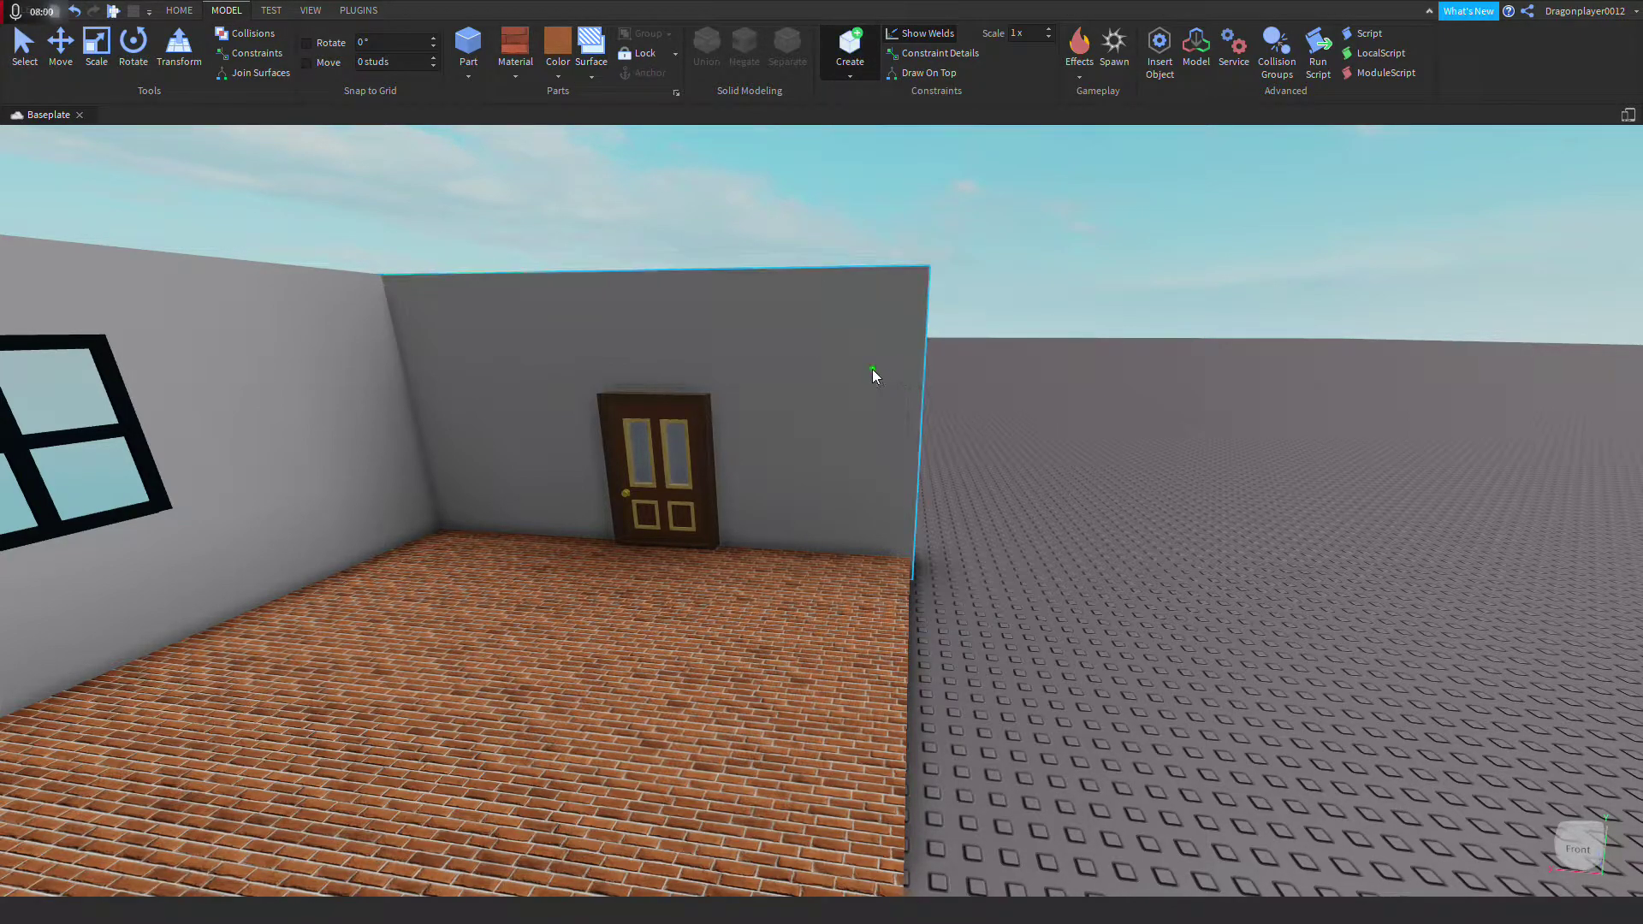
pyautogui.click(872, 369)
pyautogui.scroll(4, 911, 388)
pyautogui.moveTo(911, 388); pyautogui.dragTo(854, 367, button='right')
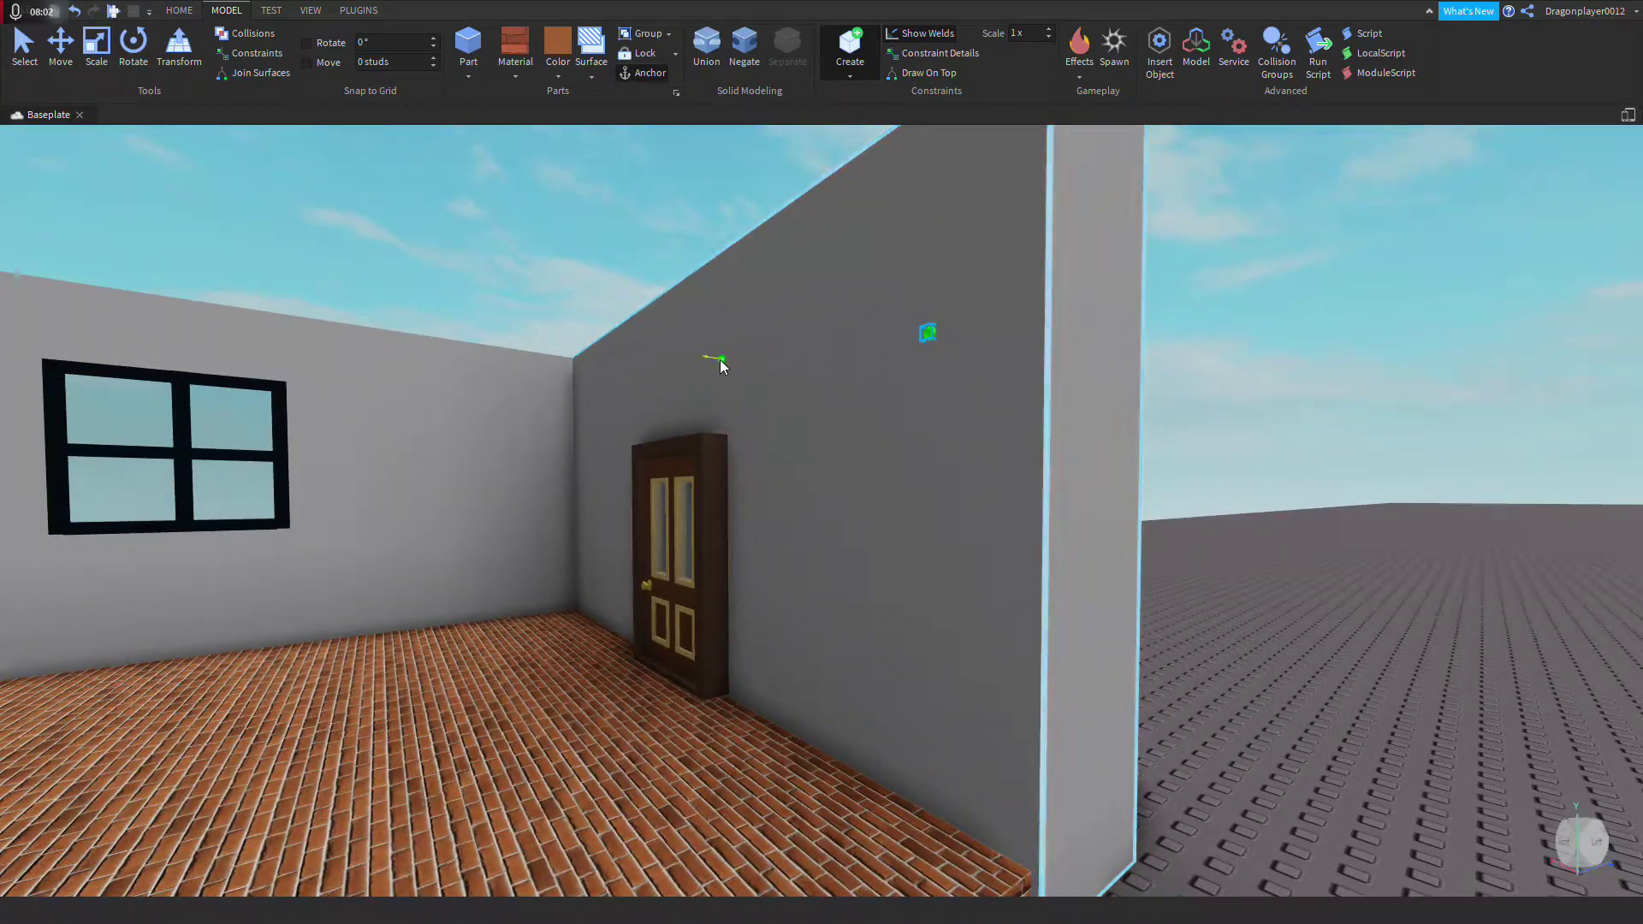
pyautogui.click(599, 408)
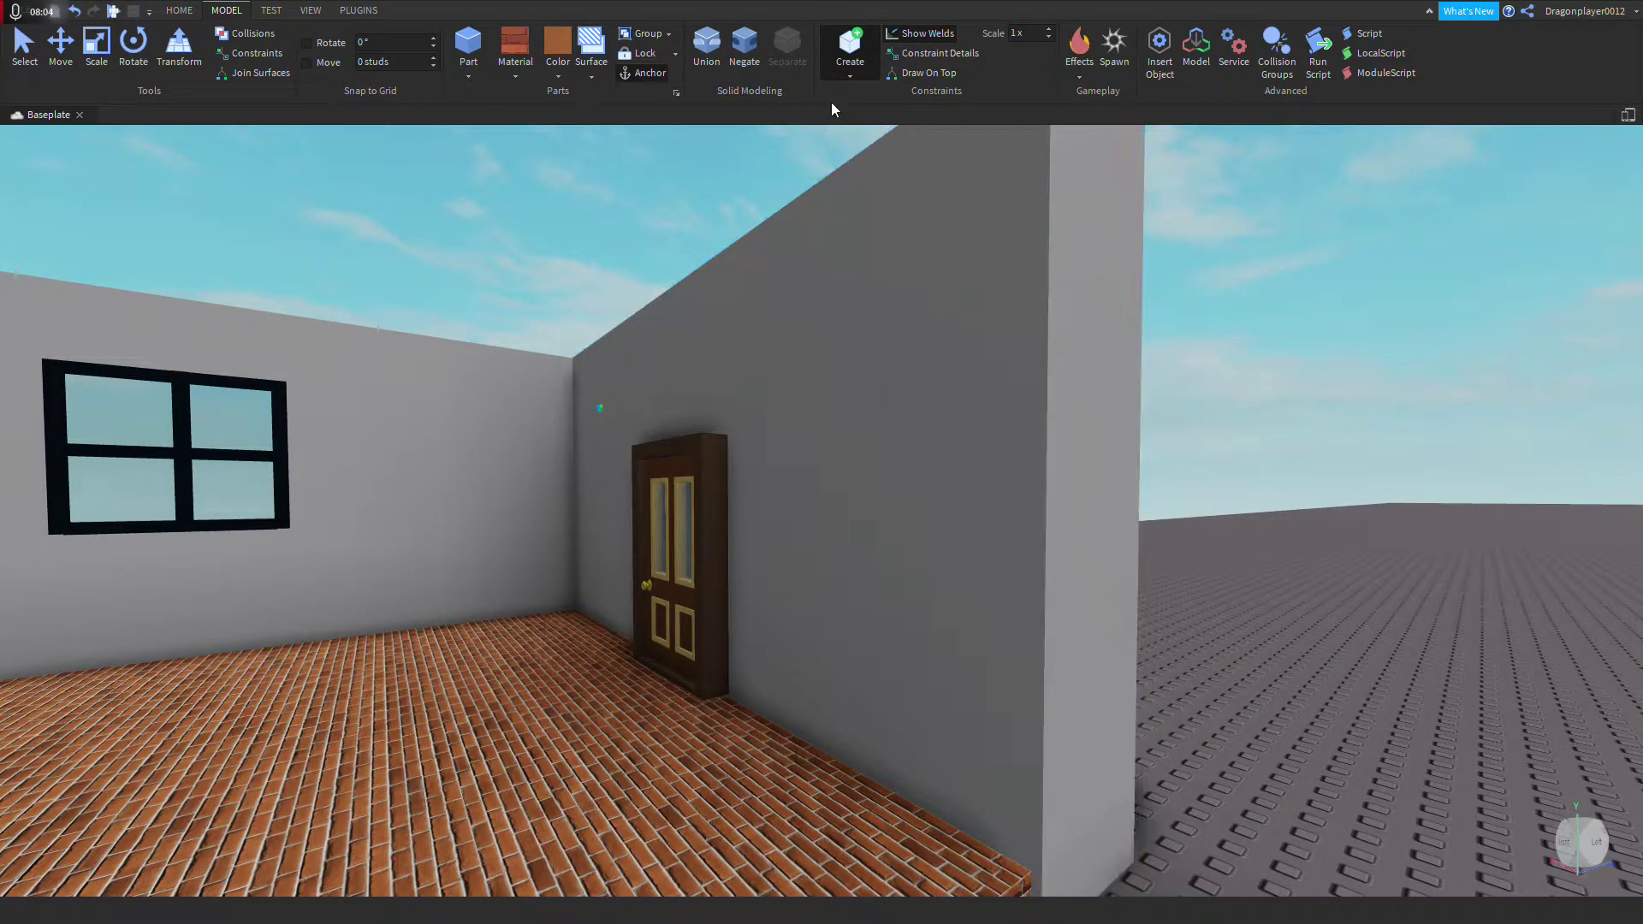
pyautogui.click(850, 76)
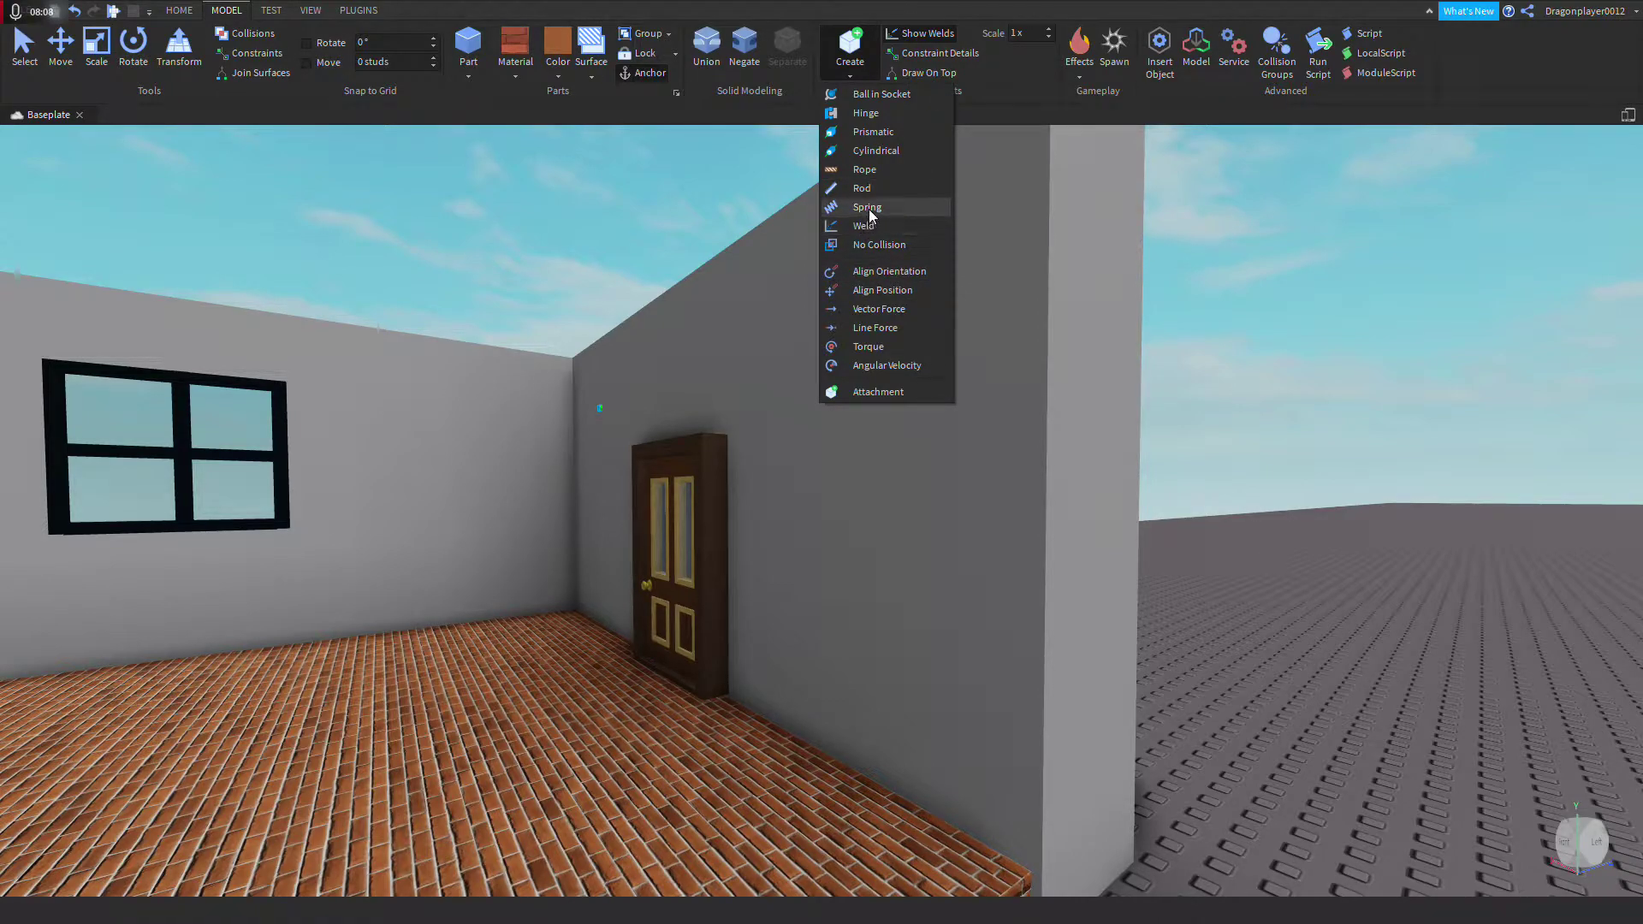
pyautogui.click(875, 230)
pyautogui.moveTo(902, 353); pyautogui.dragTo(907, 362, button='right')
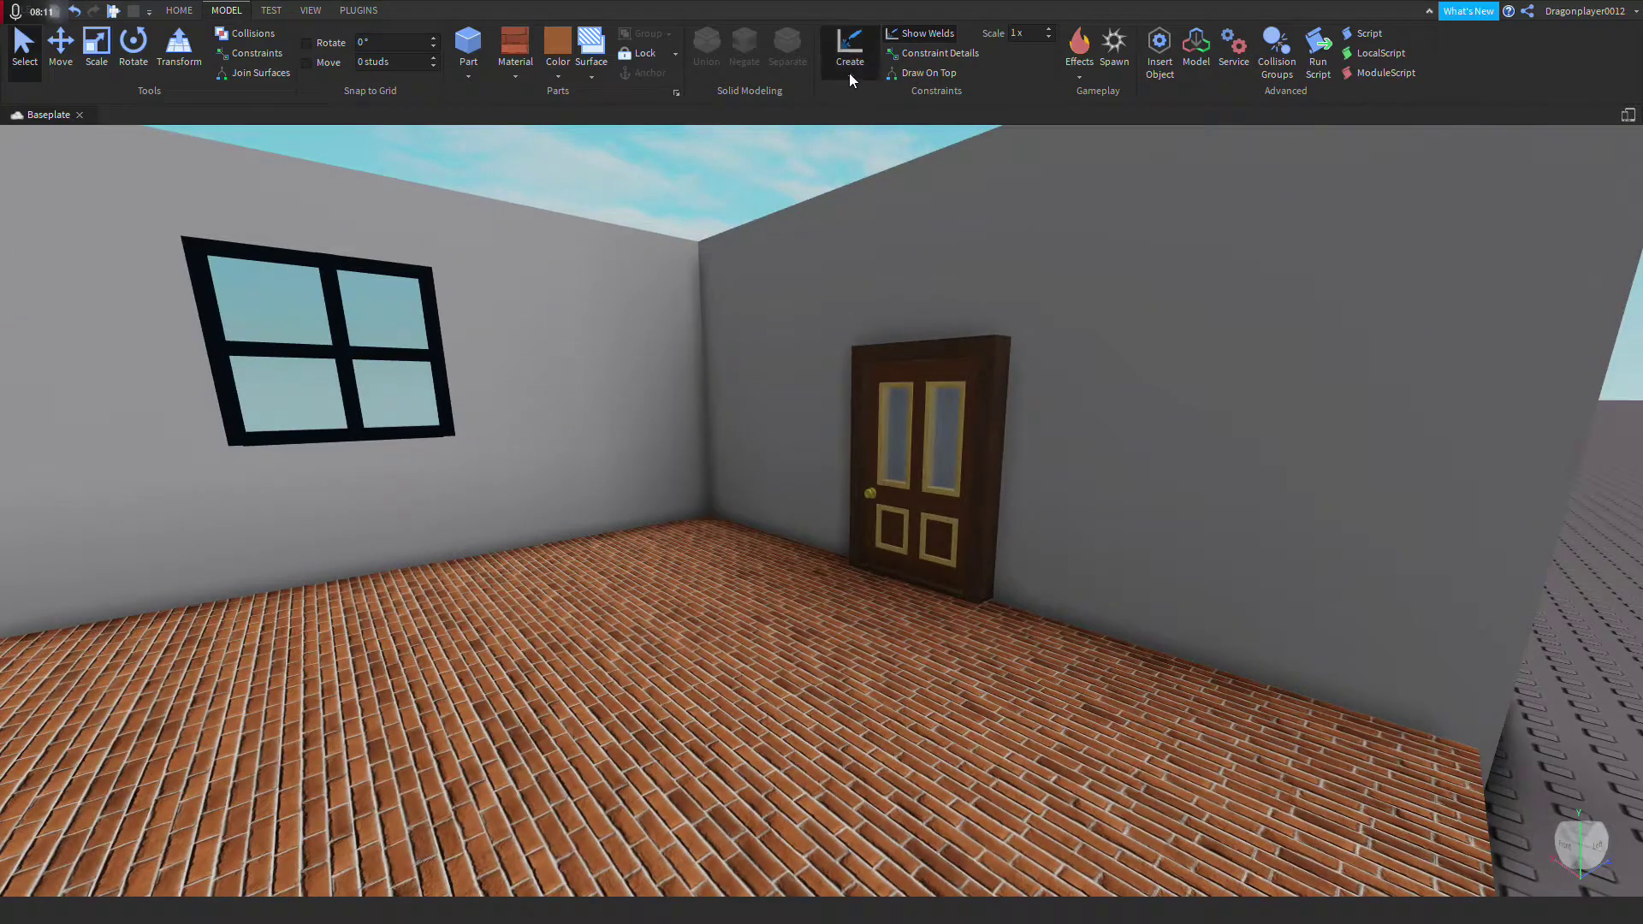
# Step: Create a rope constraint on the darker wall's inner face, running above the door from its free-end side to near the corner
pyautogui.click(849, 73)
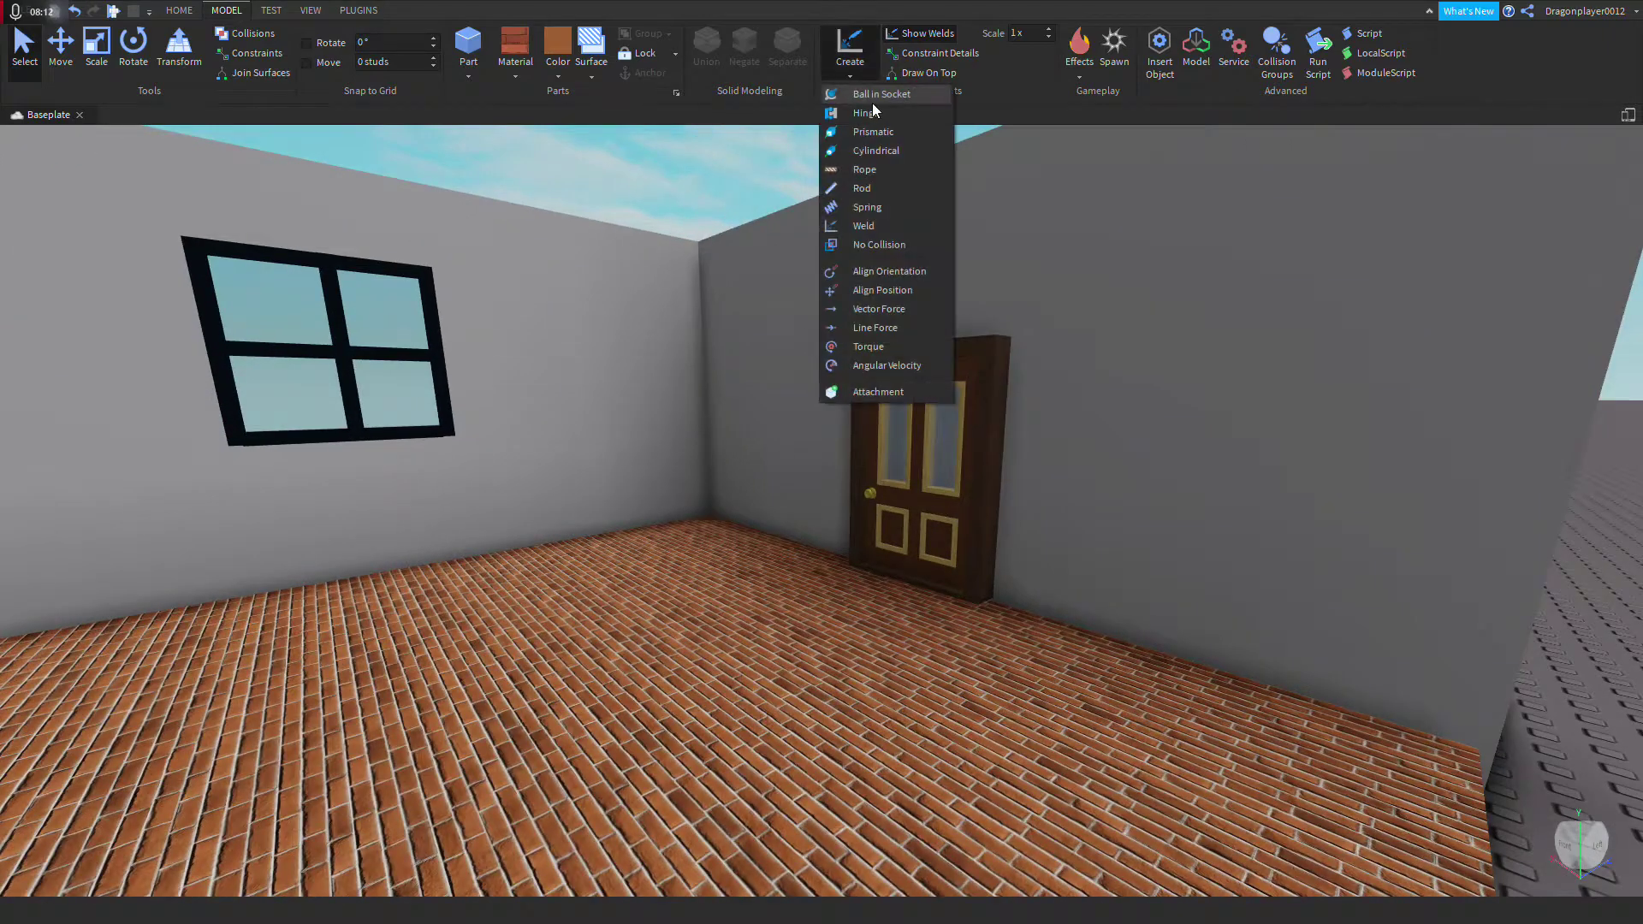
pyautogui.click(887, 171)
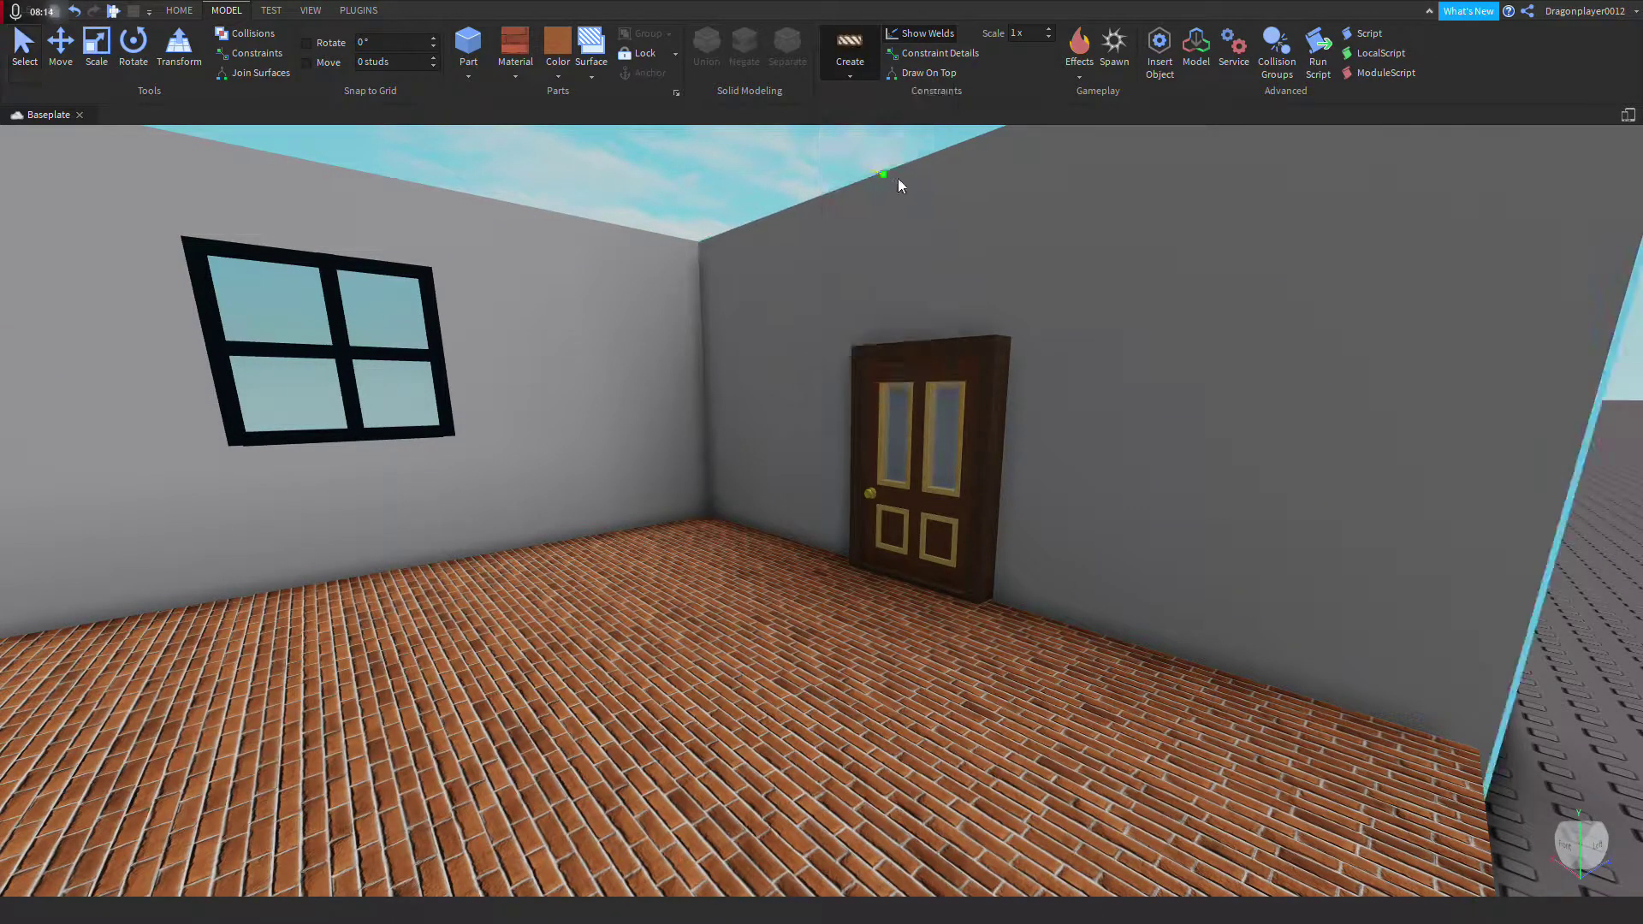
pyautogui.click(1128, 233)
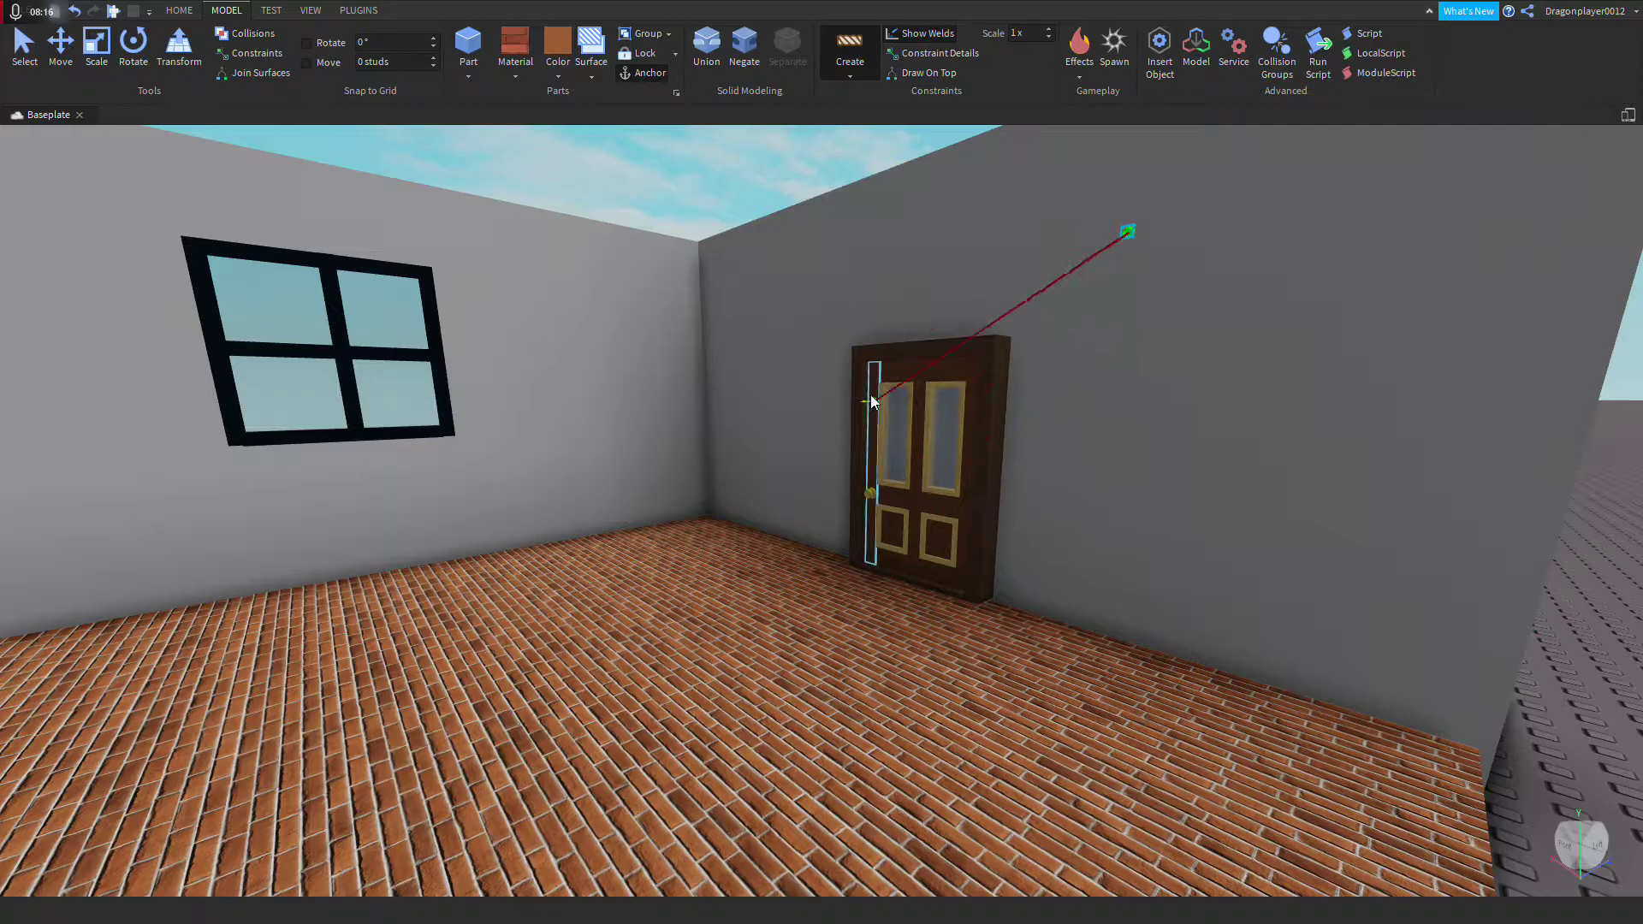
pyautogui.click(755, 262)
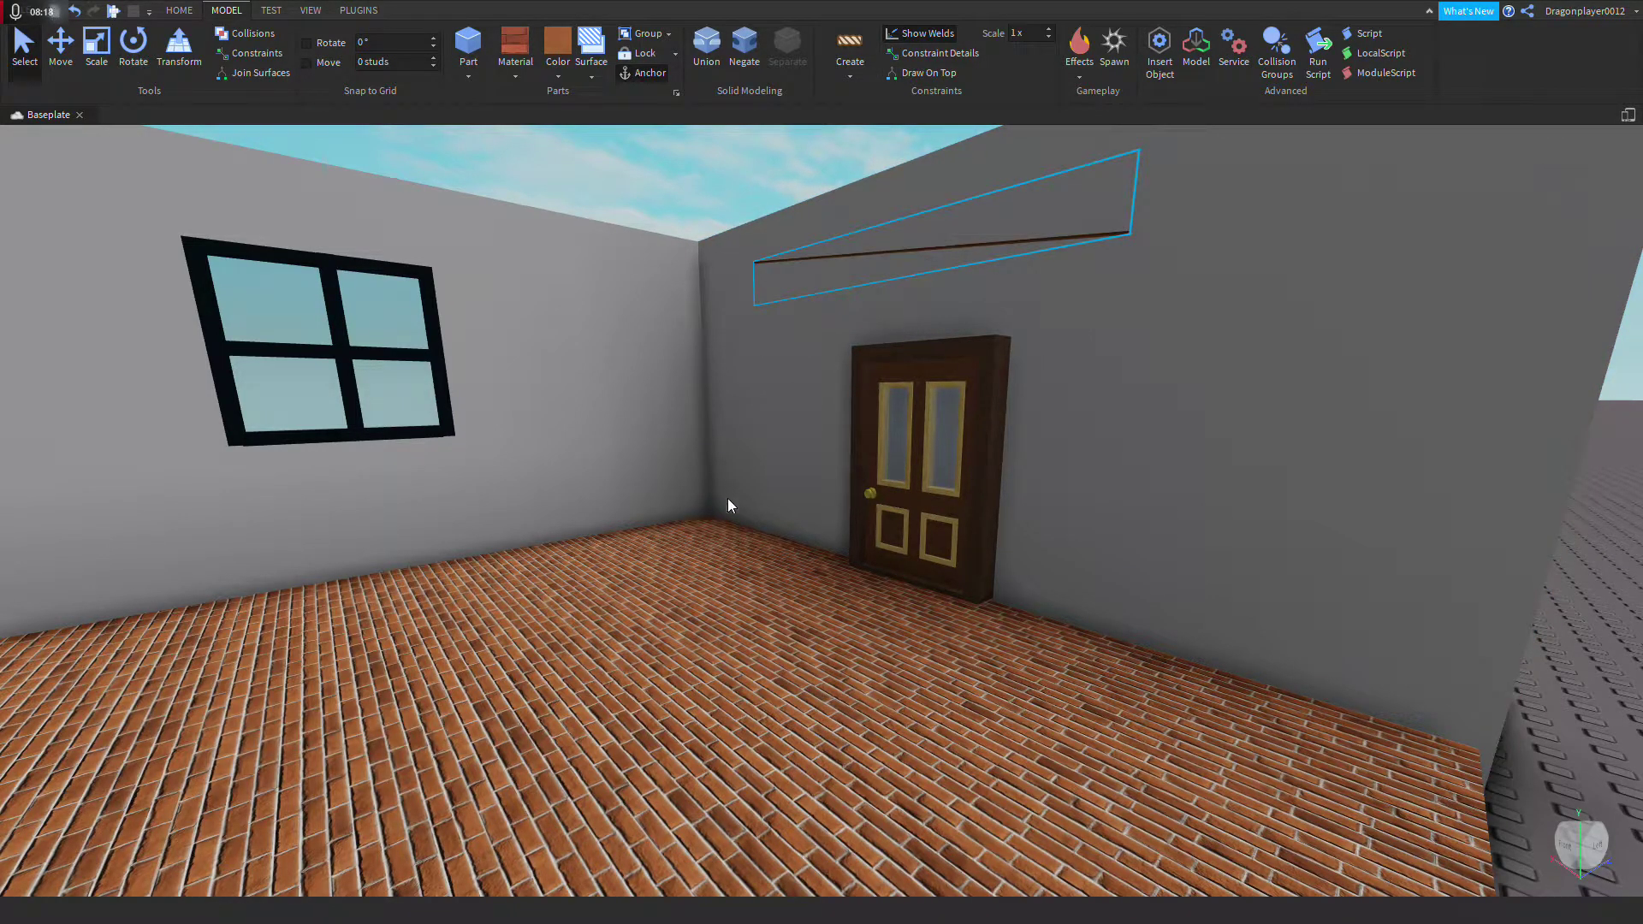
pyautogui.scroll(-5, 727, 495)
pyautogui.click(1199, 442)
pyautogui.scroll(5, 1200, 442)
pyautogui.moveTo(1199, 442); pyautogui.dragTo(1199, 441, button='right')
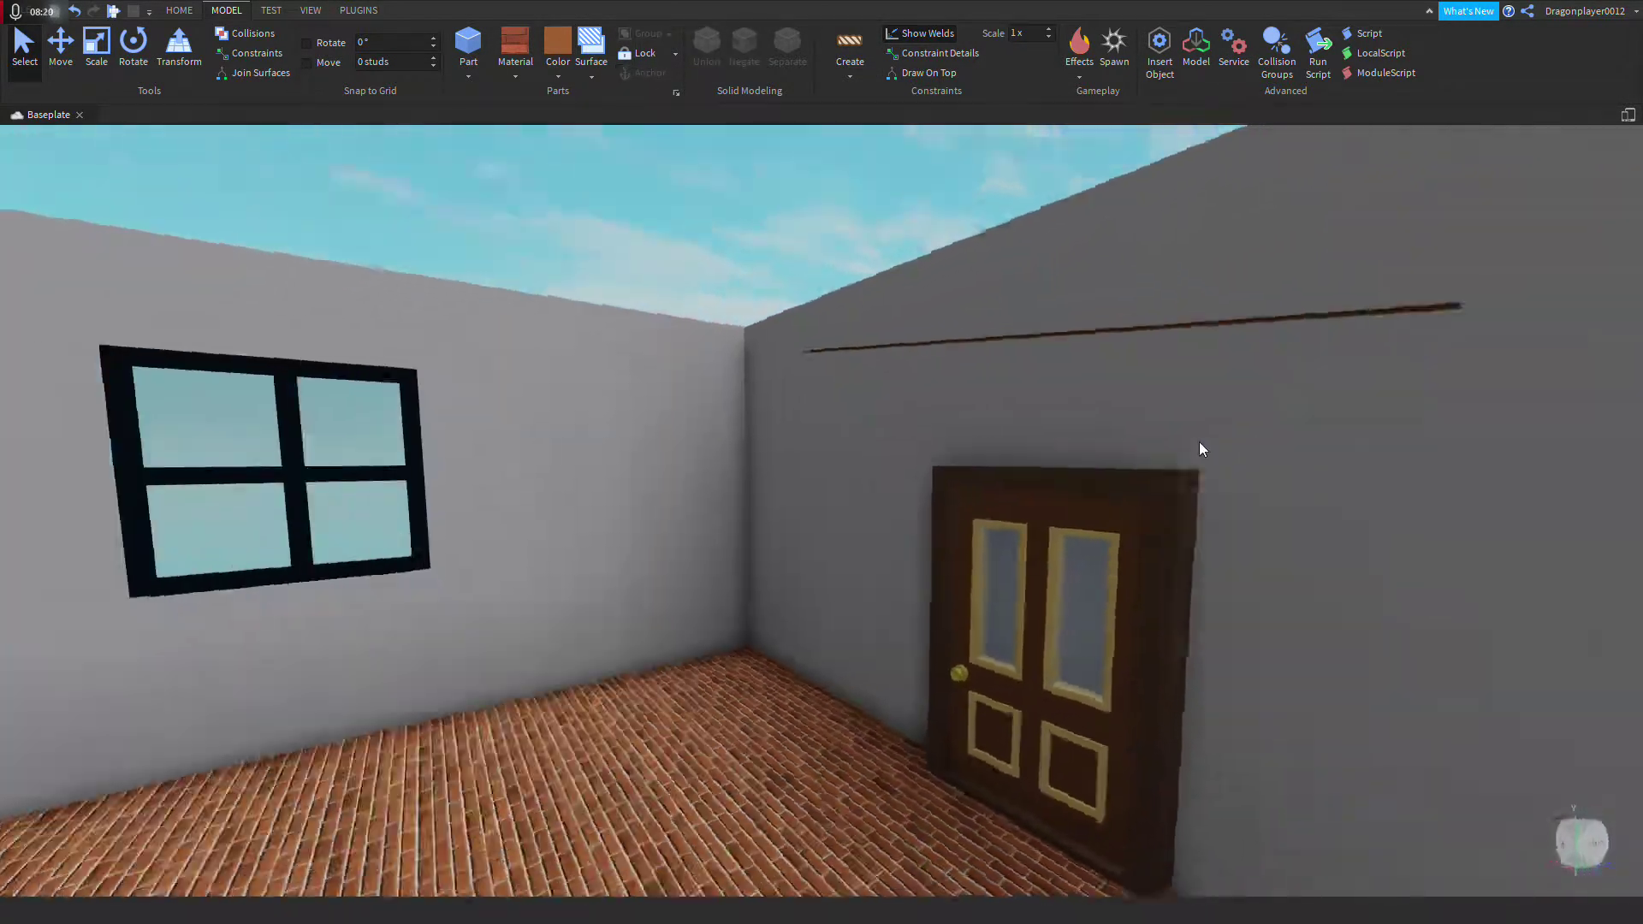
pyautogui.scroll(-5, 1199, 441)
pyautogui.scroll(5, 1185, 414)
pyautogui.scroll(-5, 1185, 414)
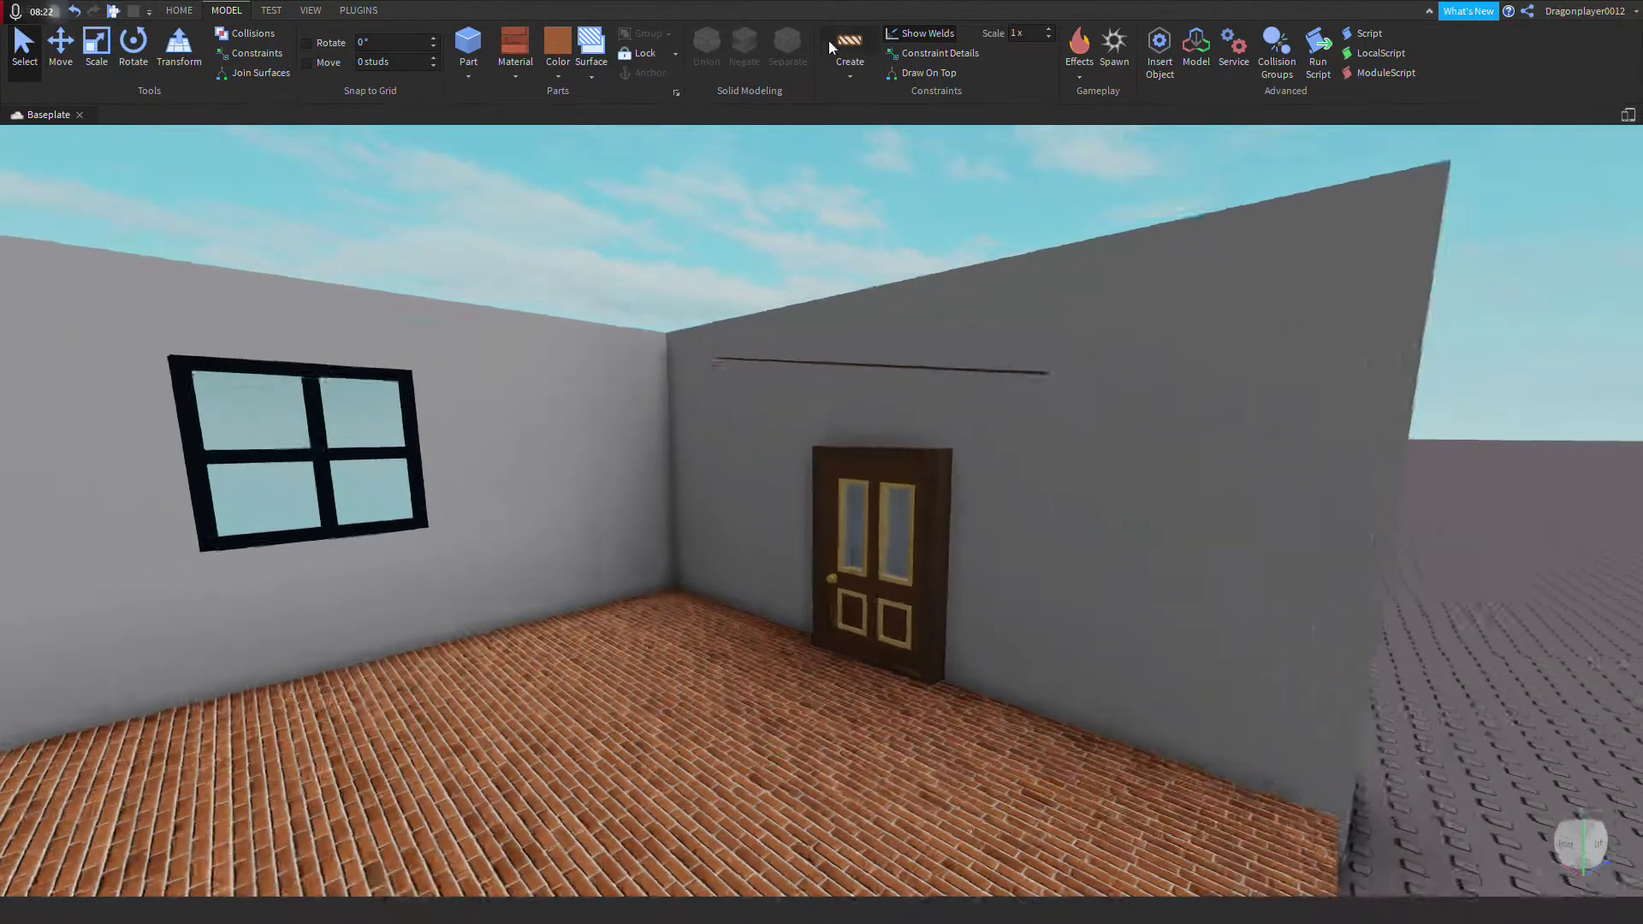
# Step: Hide the weld display and set the constraint display scale to 1x
pyautogui.press('w')
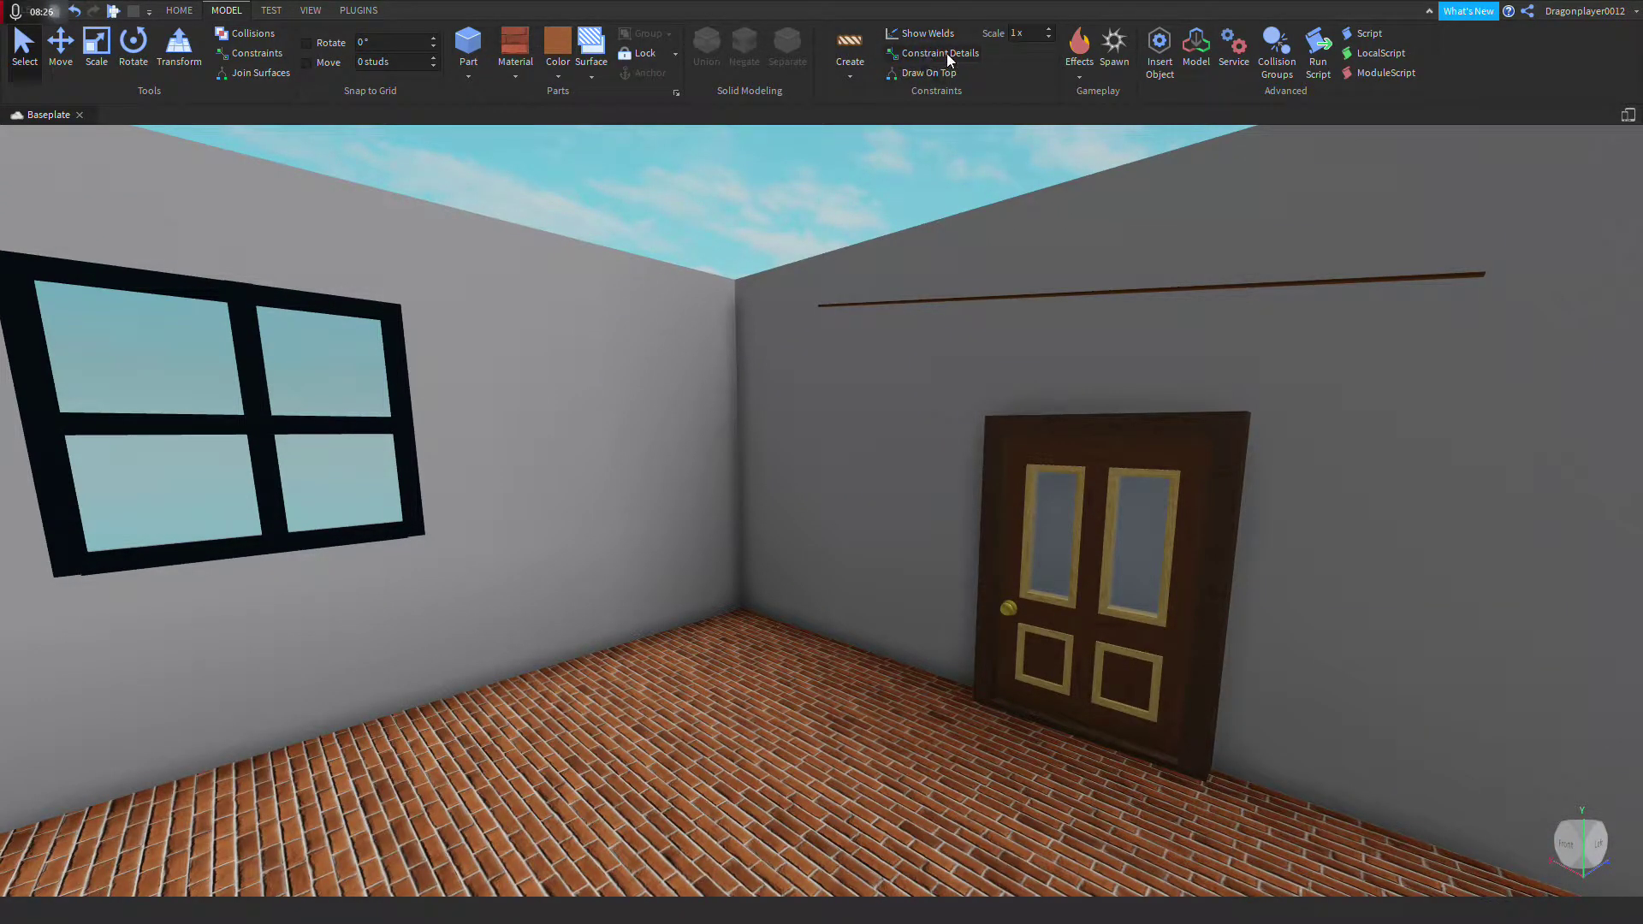
pyautogui.click(1051, 30)
pyautogui.write('1')
pyautogui.moveTo(999, 124); pyautogui.dragTo(1019, 113, button='right')
pyautogui.press('s')
pyautogui.click(1079, 70)
pyautogui.press('w')
pyautogui.moveTo(971, 176); pyautogui.dragTo(844, 210, button='right')
pyautogui.press('s')
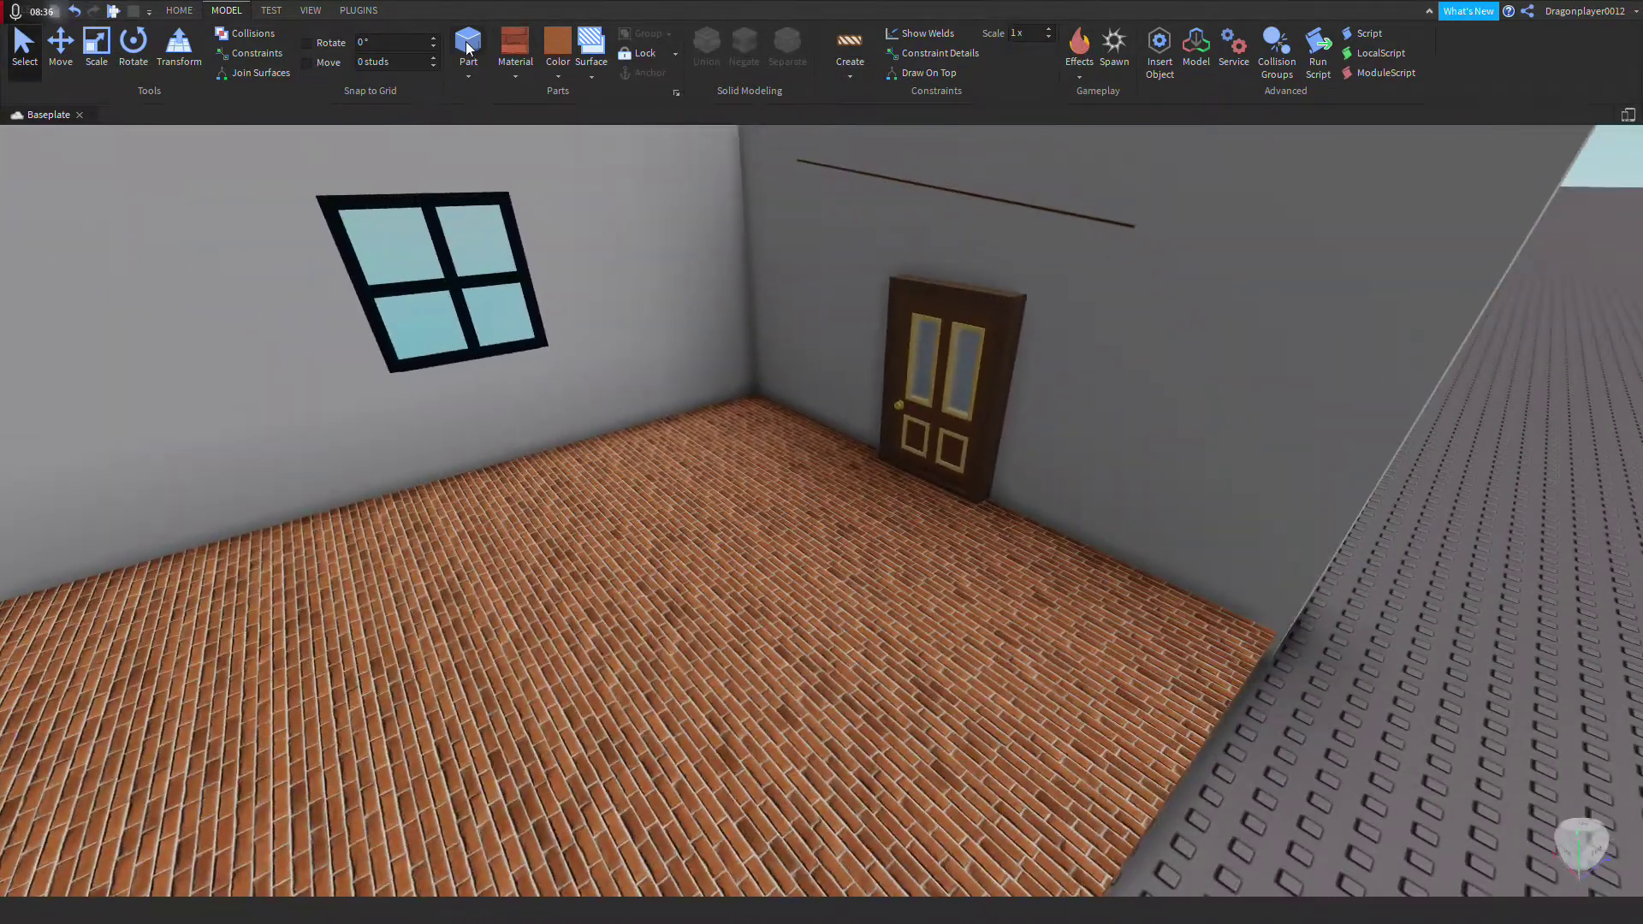
# Step: Insert a block part at the foot of the door and lengthen it outward across the brick floor
pyautogui.click(468, 43)
pyautogui.click(846, 487)
pyautogui.moveTo(848, 493); pyautogui.dragTo(937, 467)
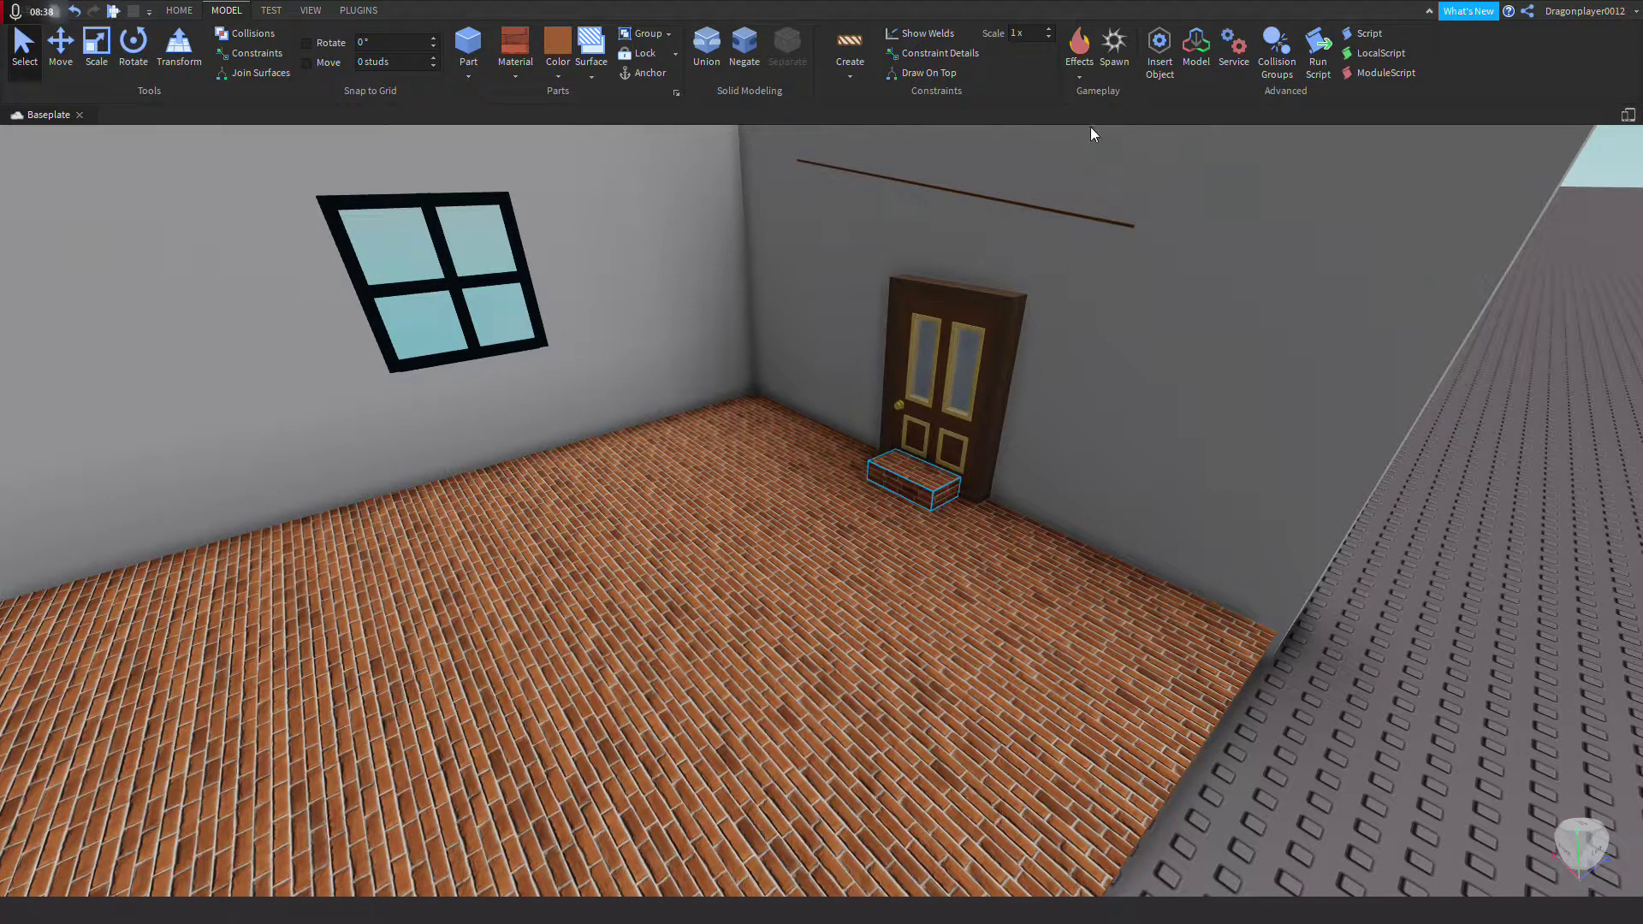
pyautogui.click(91, 51)
pyautogui.moveTo(870, 495); pyautogui.dragTo(697, 580)
pyautogui.moveTo(912, 517); pyautogui.dragTo(792, 505, button='right')
pyautogui.press('f')
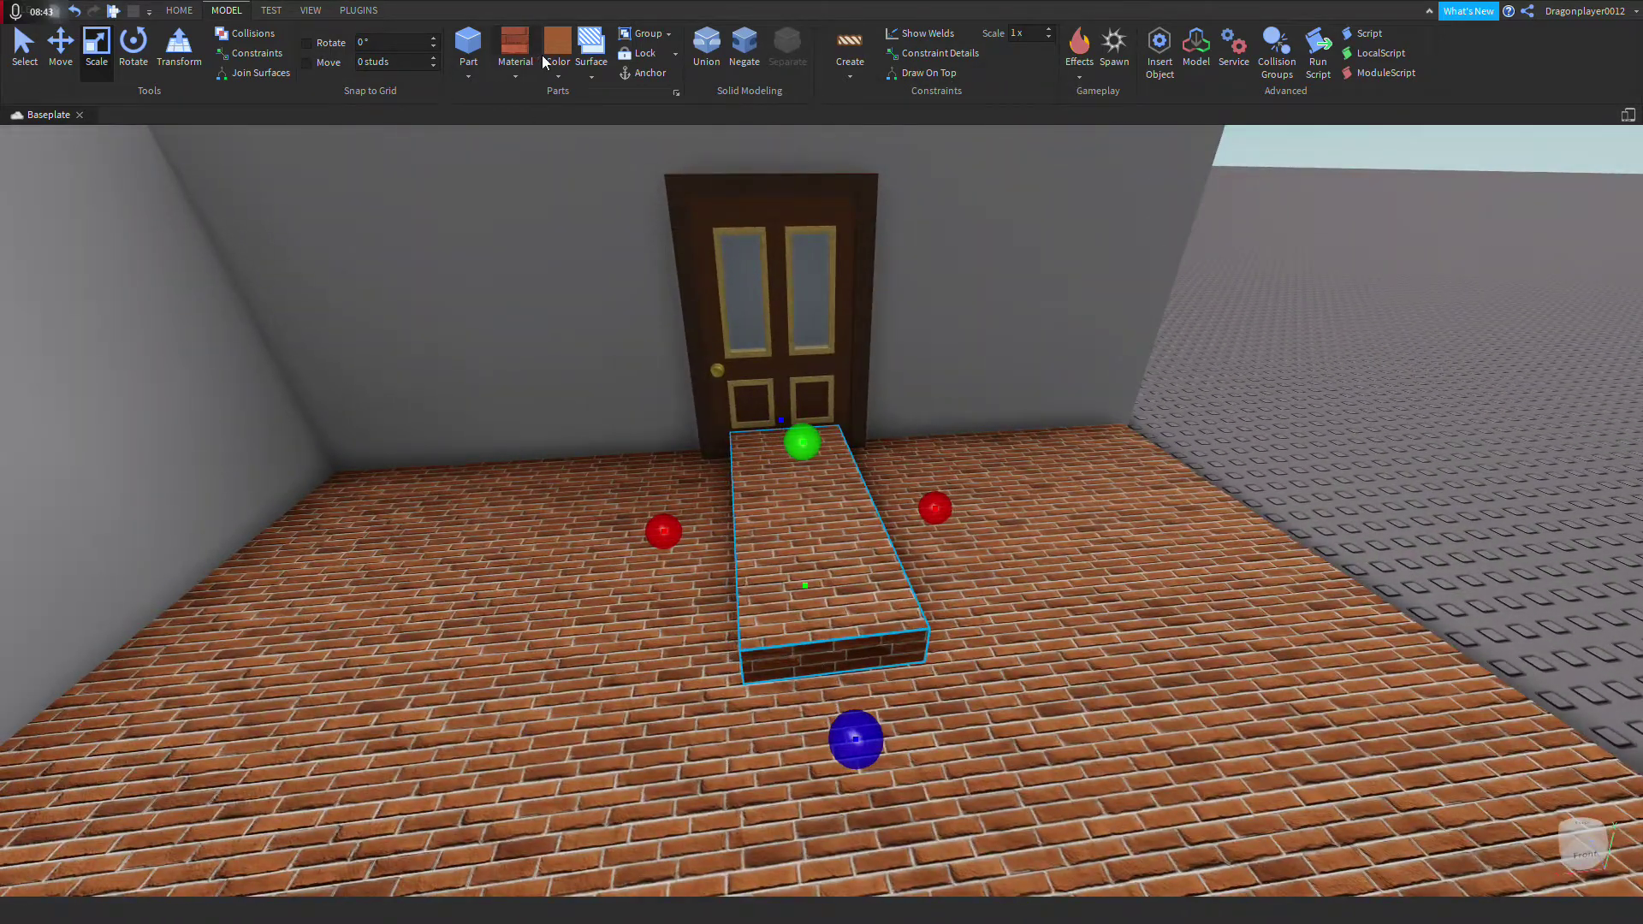
# Step: Try the Corroded Metal material on the block in front of the door
pyautogui.click(516, 54)
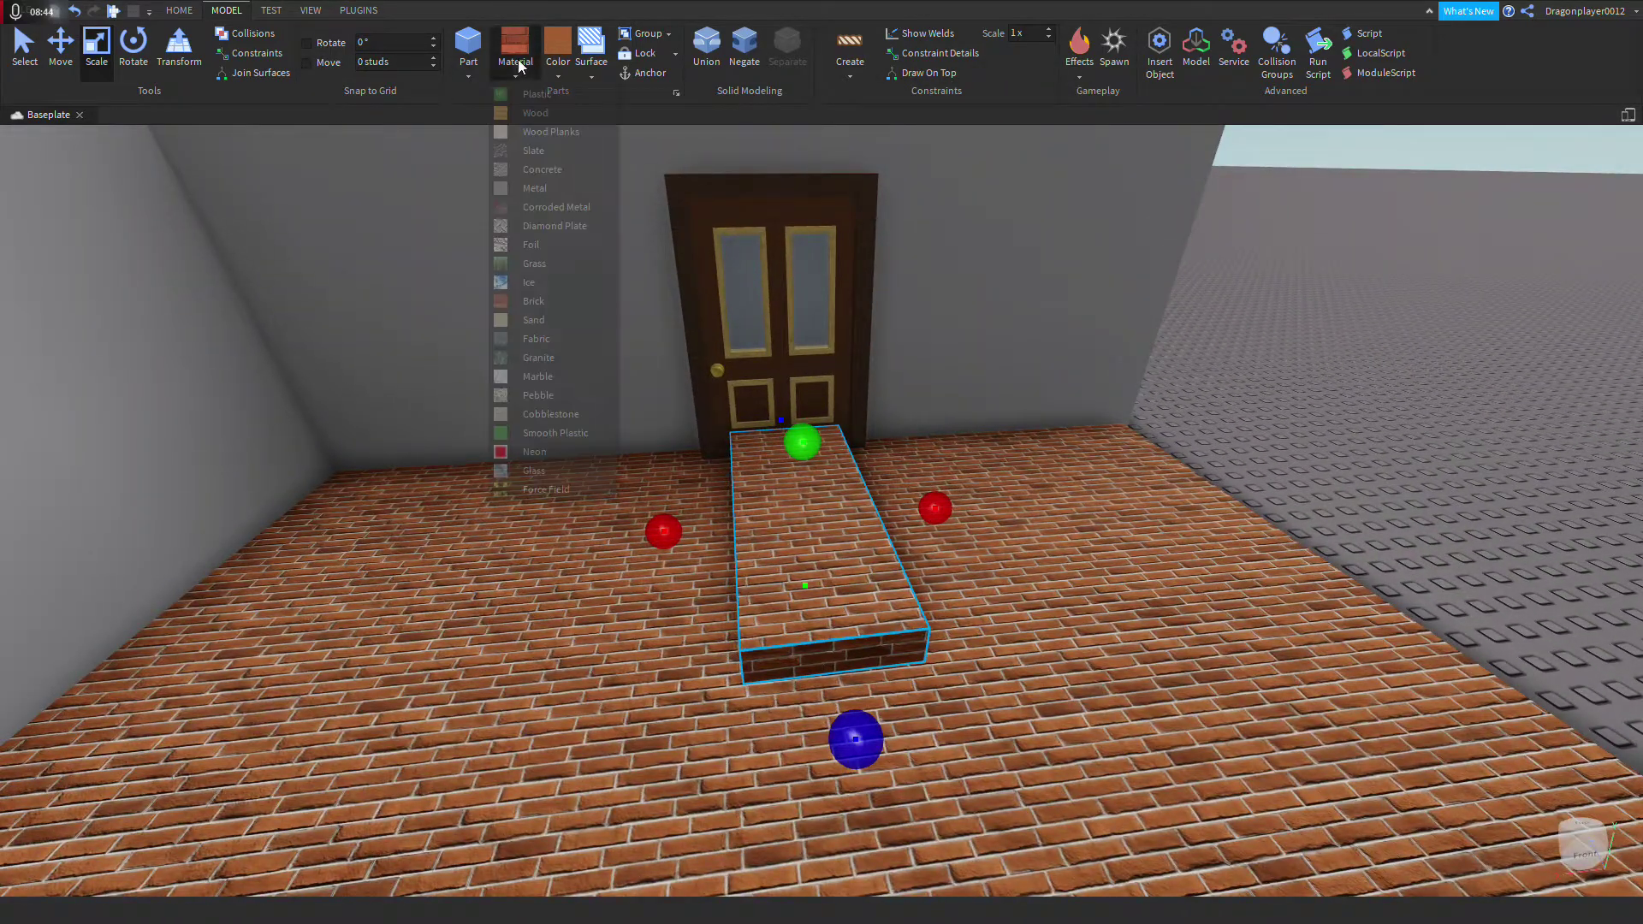
pyautogui.click(552, 207)
pyautogui.scroll(2, 715, 259)
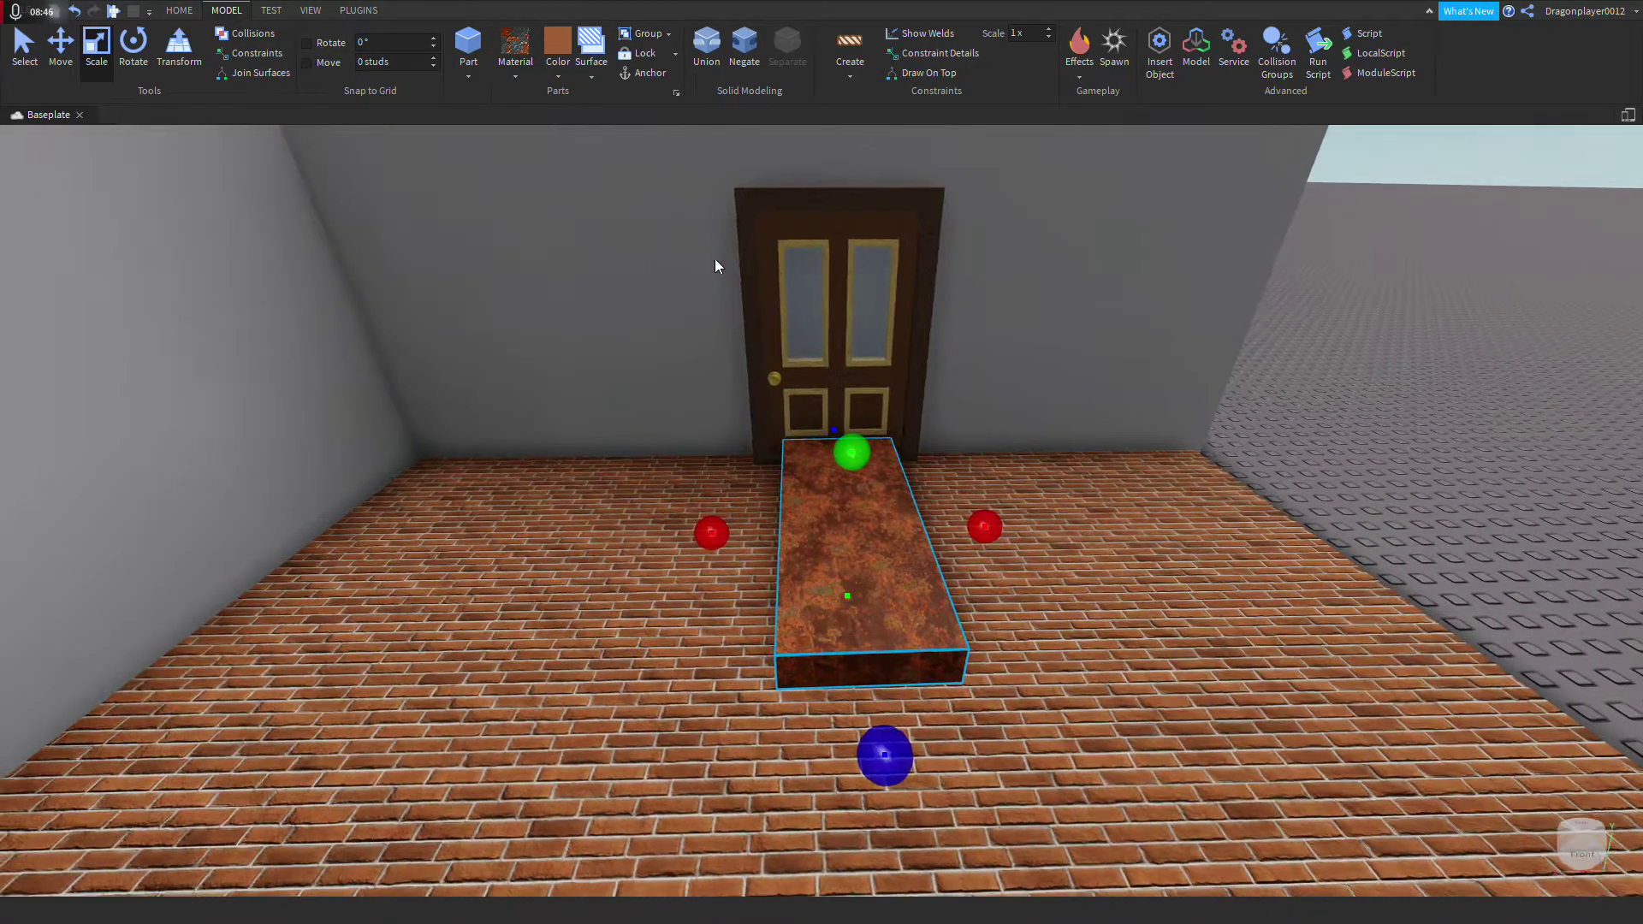
# Step: Give the block in front of the door the Wood Planks material and a light gray color
pyautogui.click(517, 74)
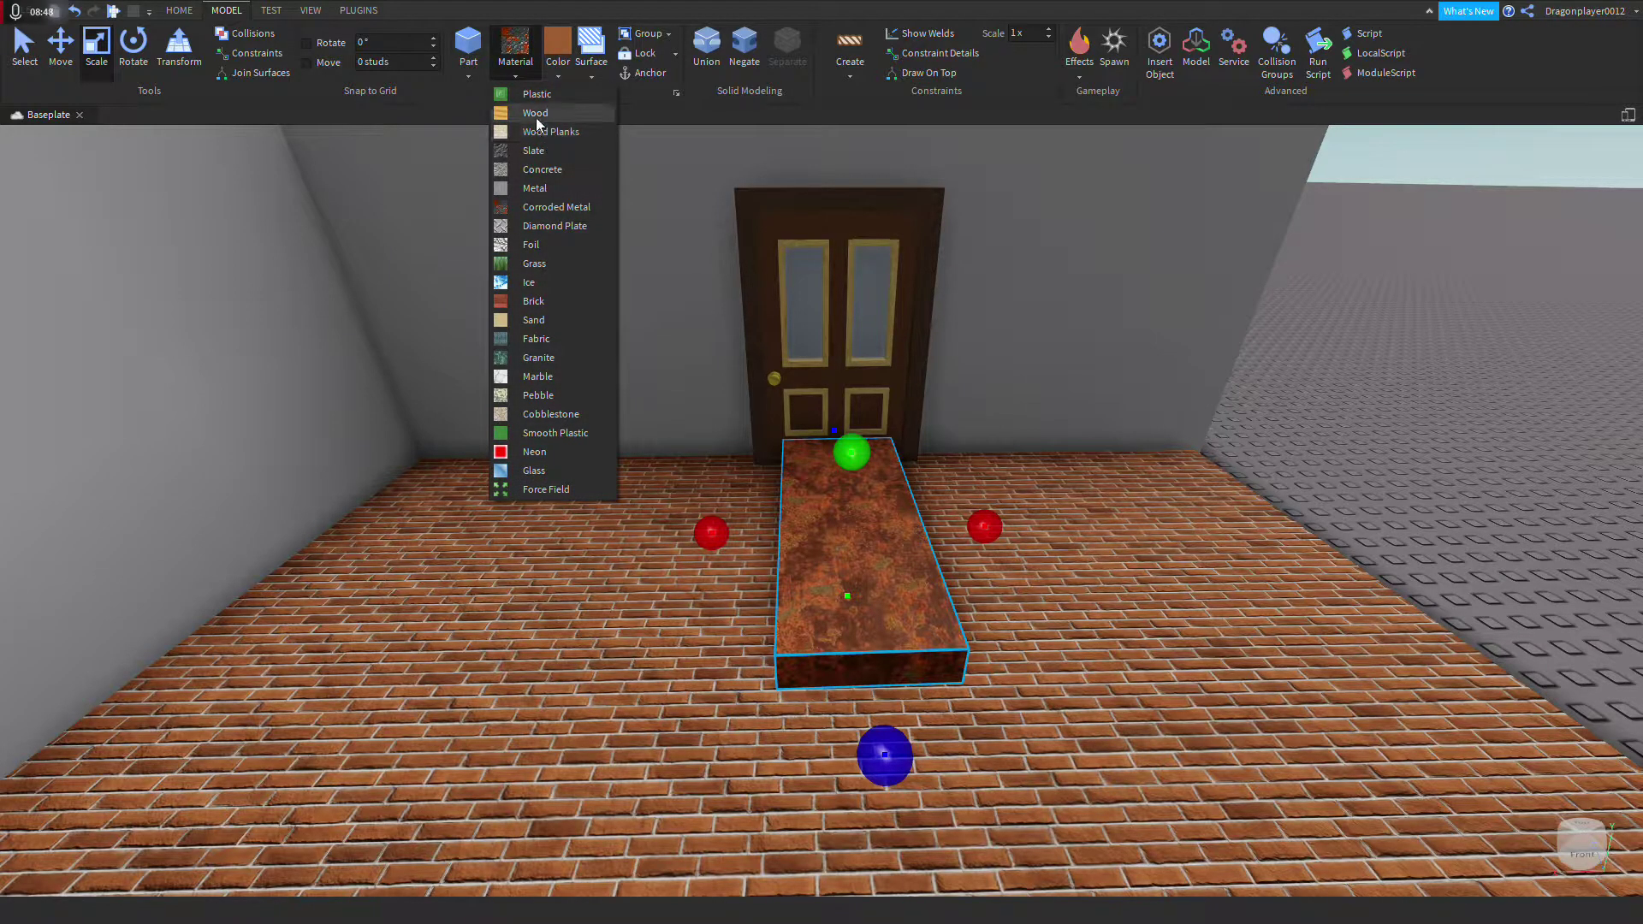
pyautogui.click(547, 131)
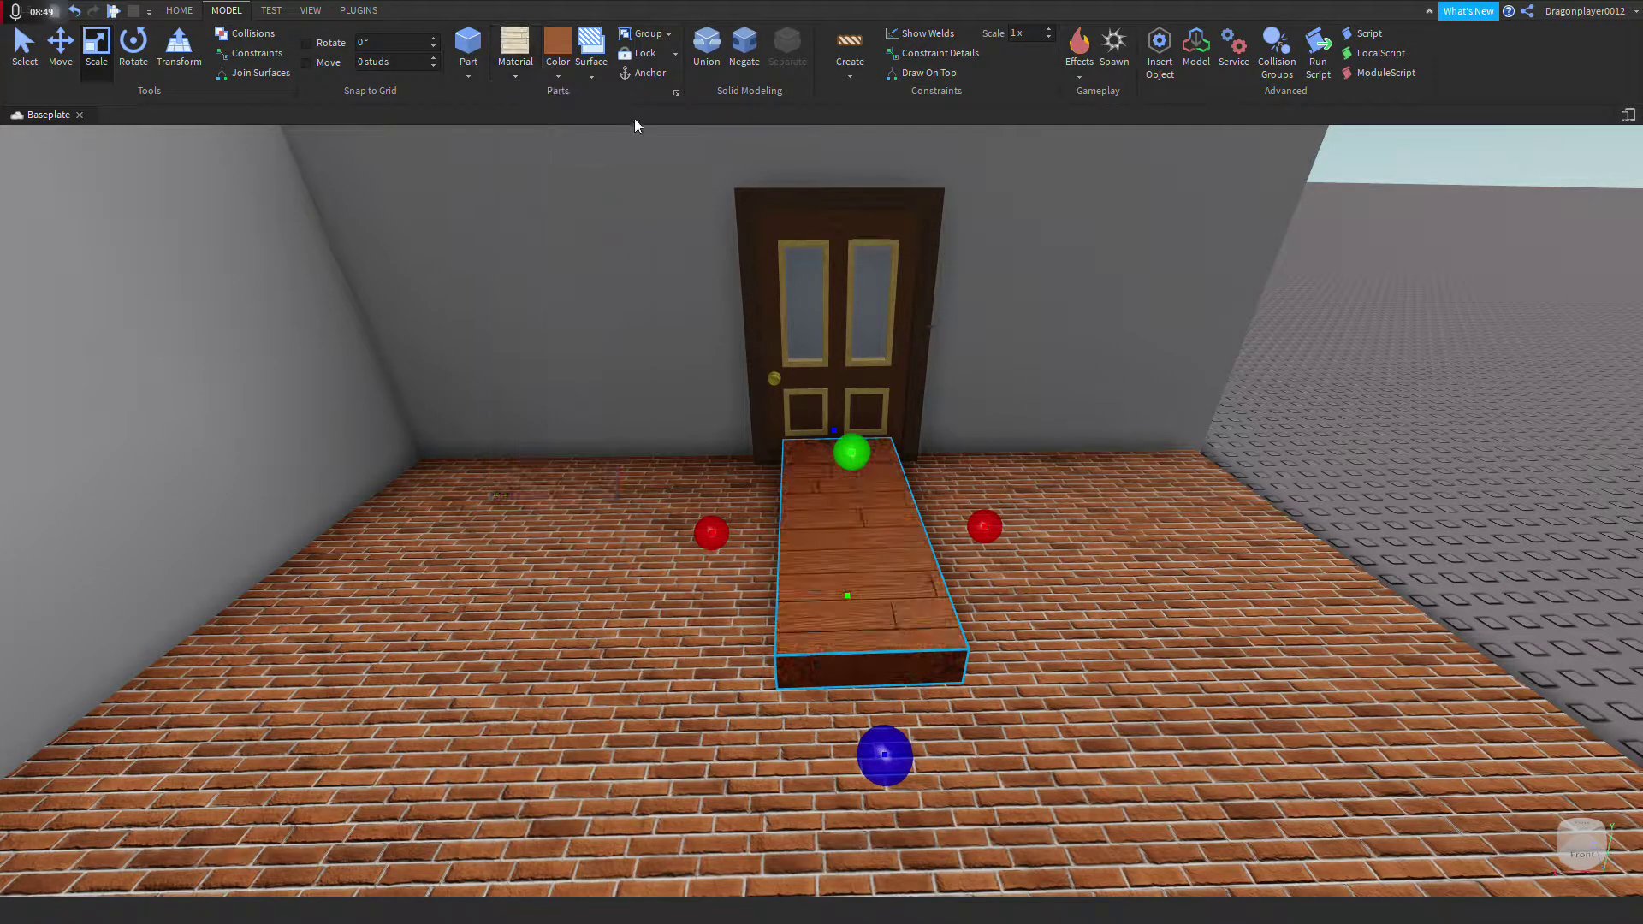
pyautogui.click(568, 65)
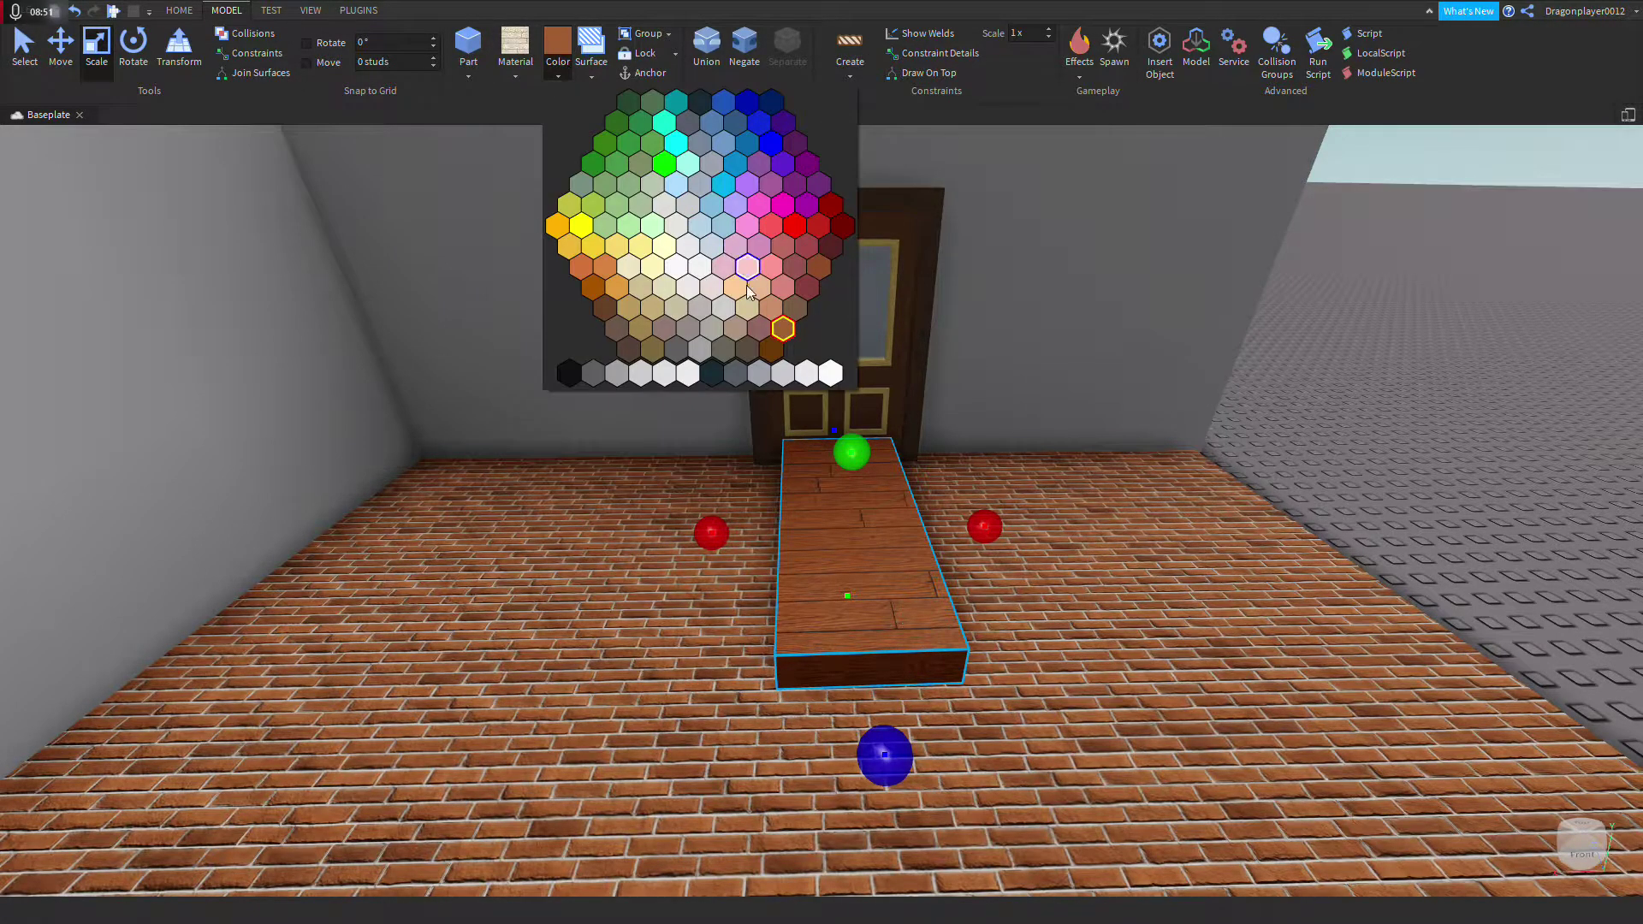
pyautogui.click(781, 375)
pyautogui.scroll(5, 1072, 447)
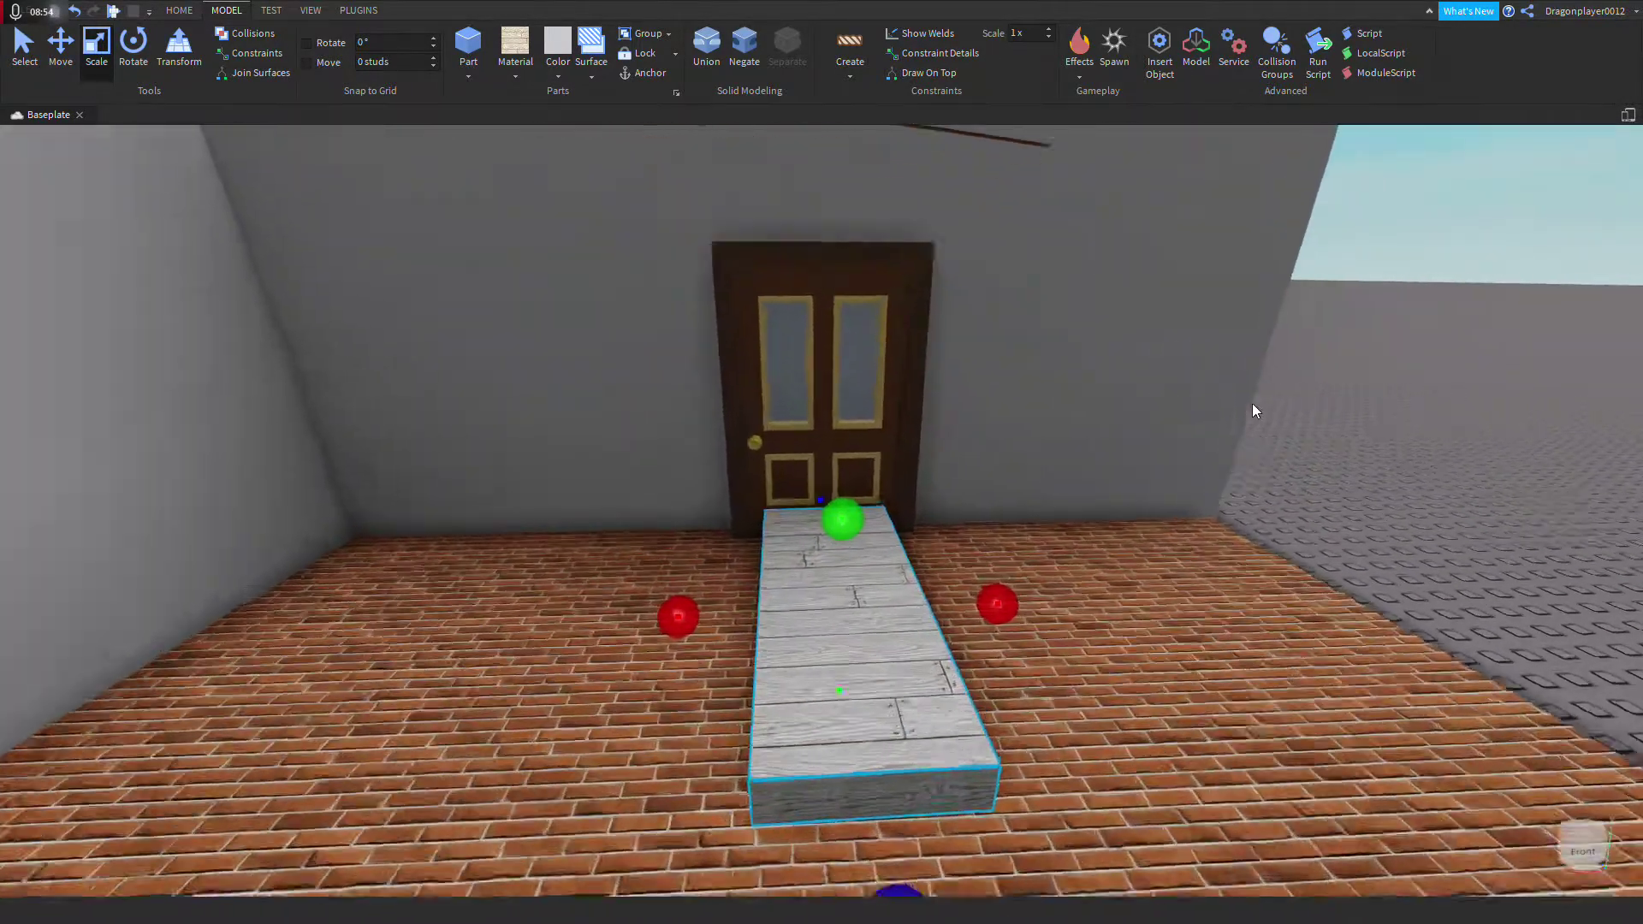
pyautogui.scroll(5, 1216, 283)
# Step: Add a Sparkles effect to the plank block and deselect it to inspect the particles around the door
pyautogui.click(1079, 51)
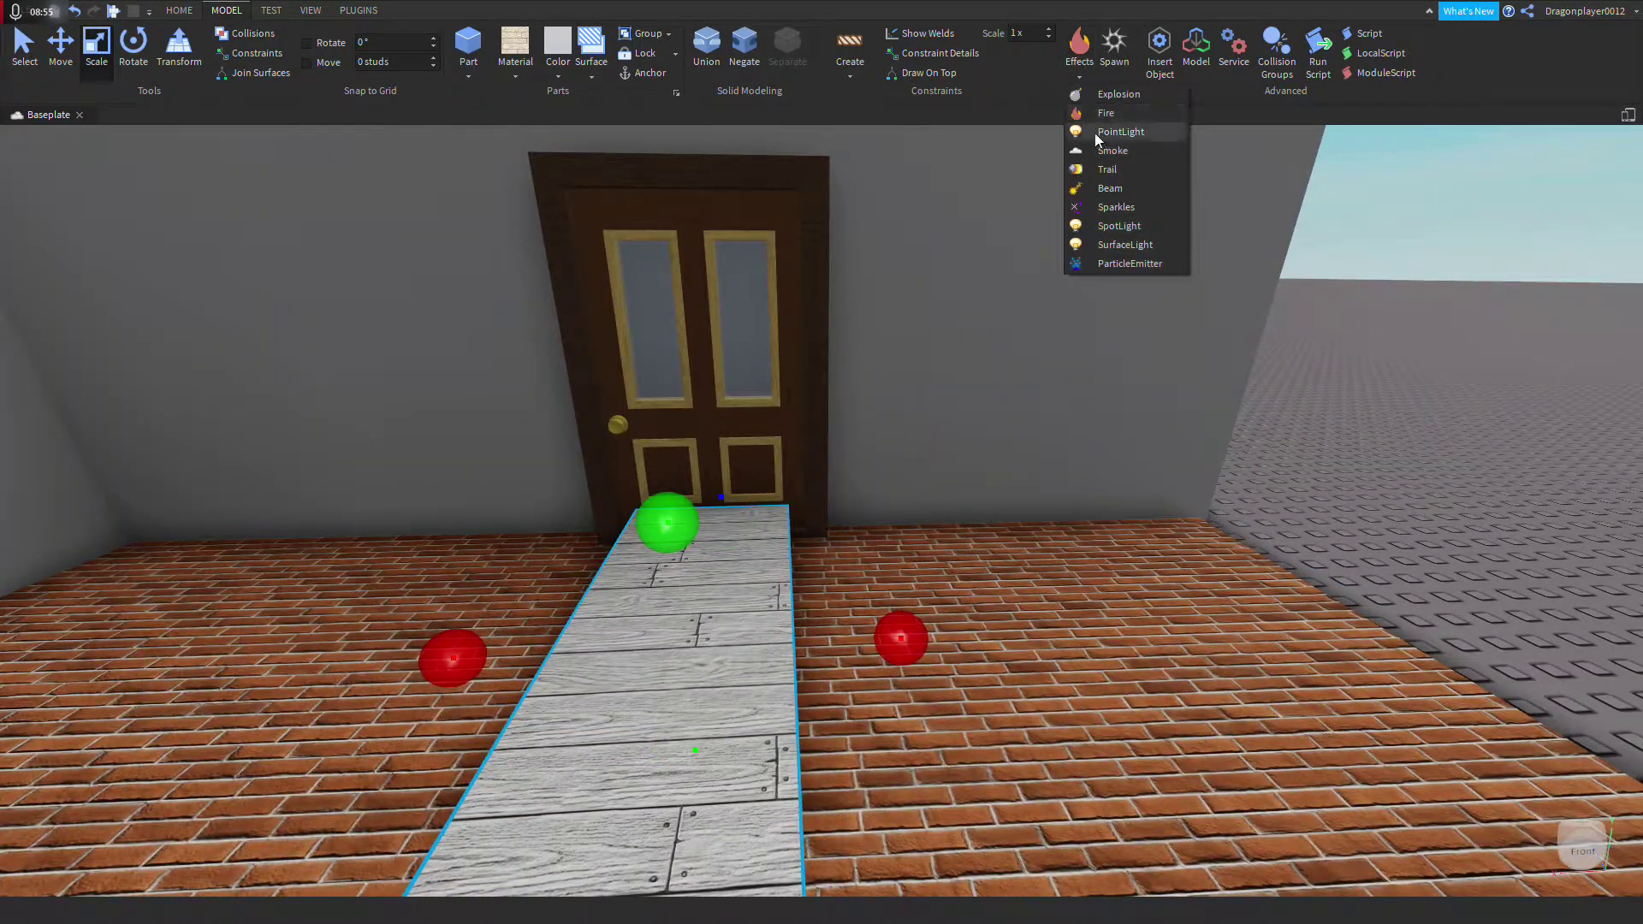
pyautogui.click(1113, 207)
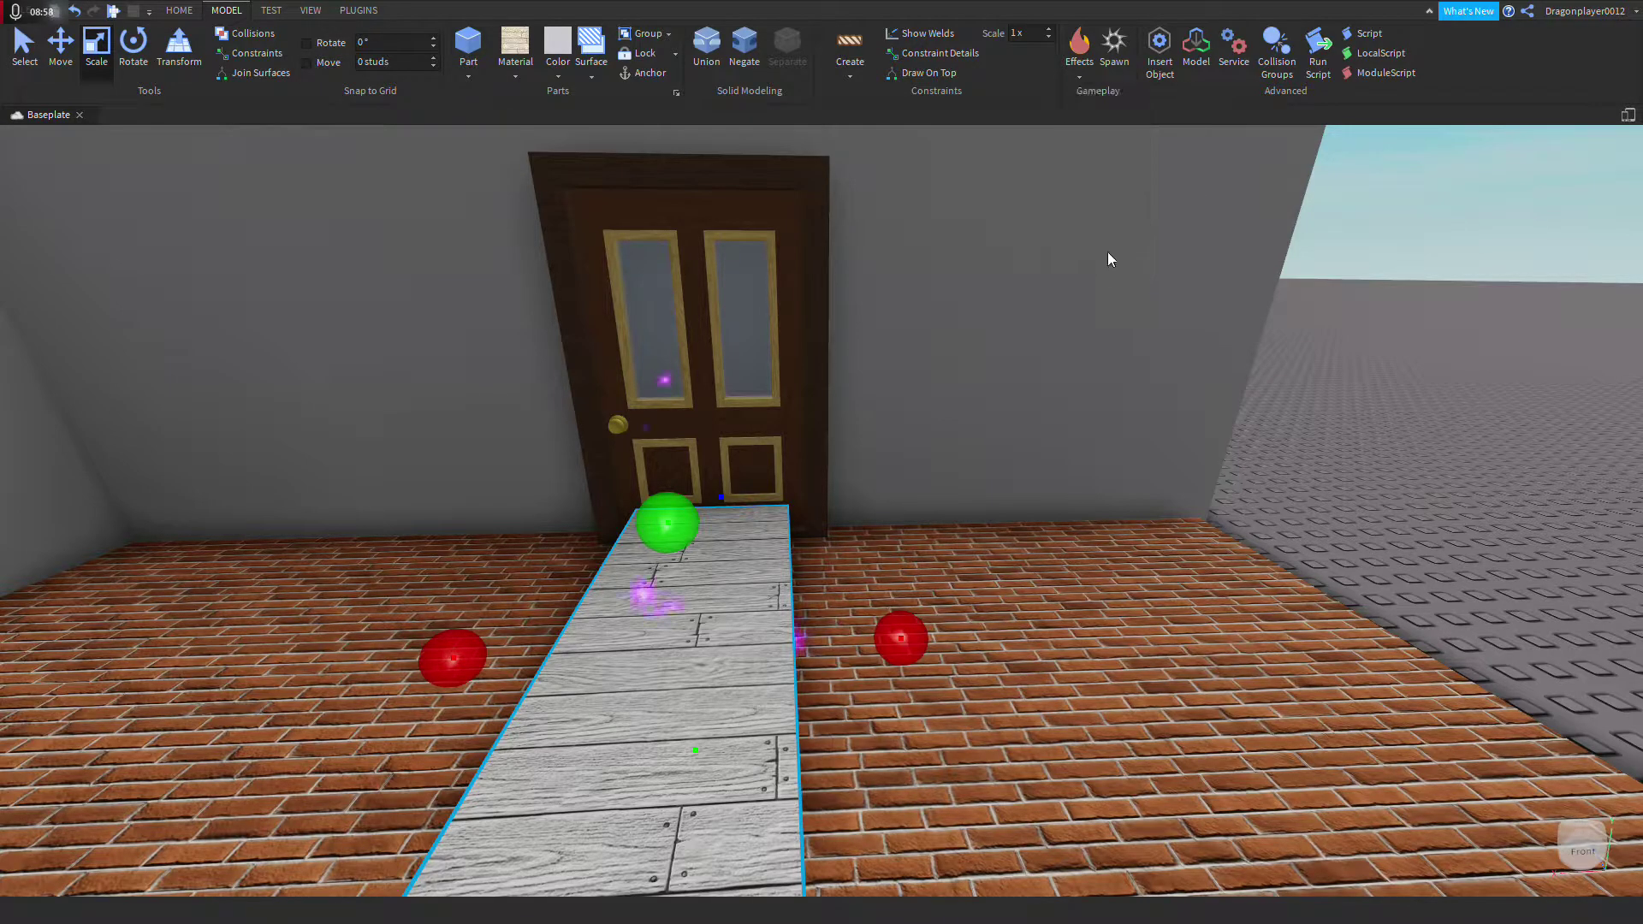
pyautogui.scroll(-5, 1379, 389)
pyautogui.click(834, 576)
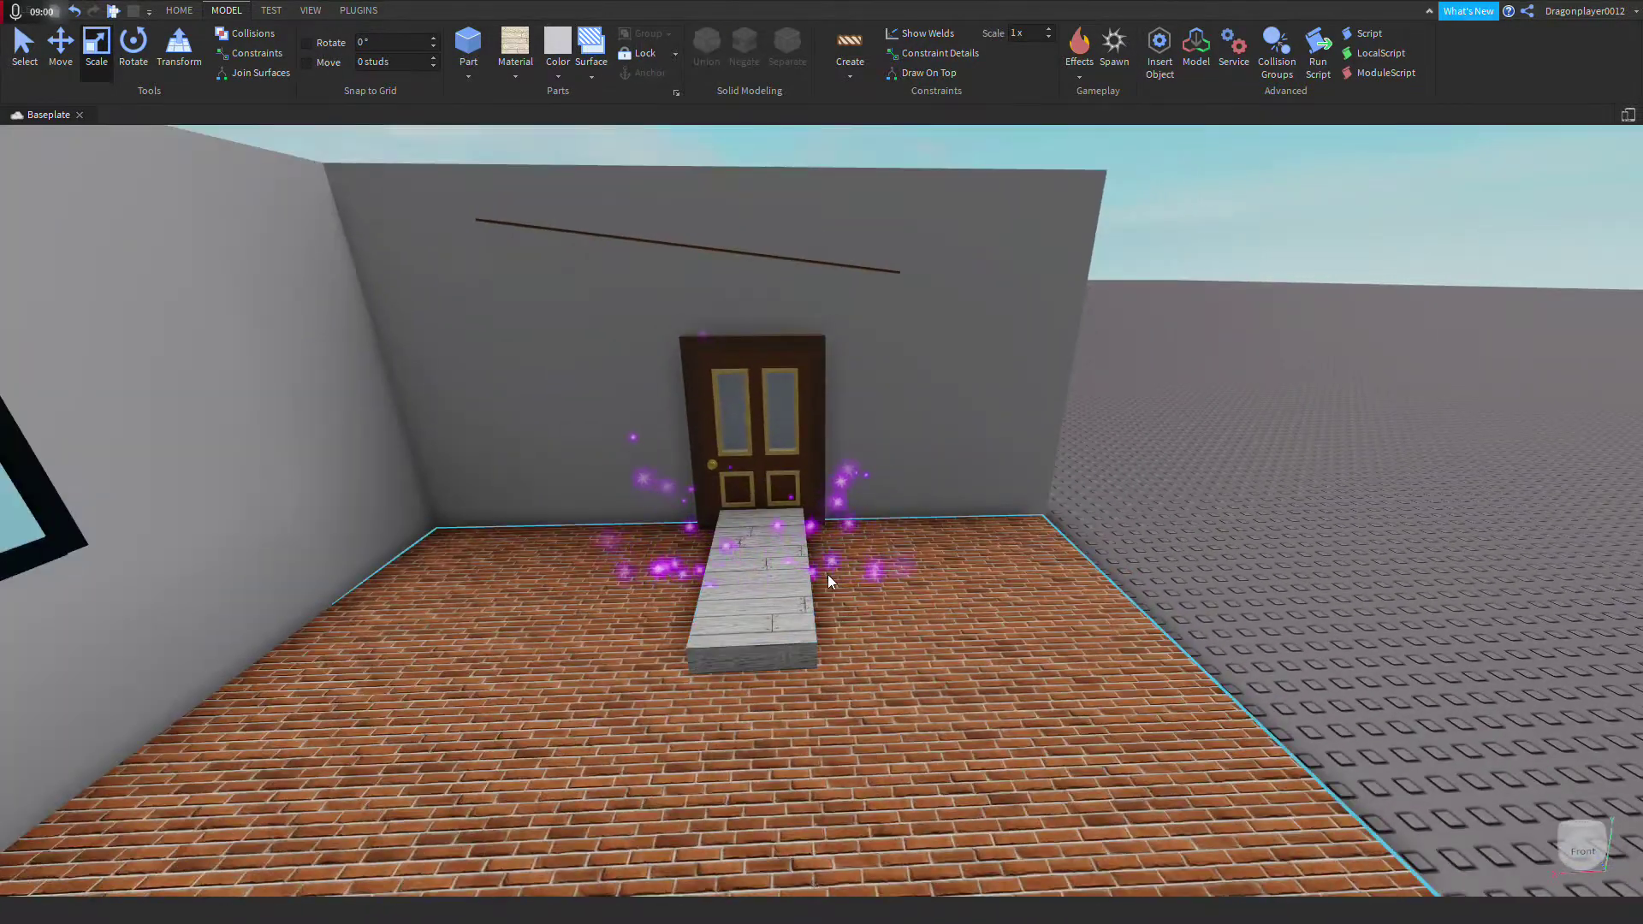
pyautogui.scroll(-3, 1120, 371)
pyautogui.scroll(5, 1103, 266)
pyautogui.scroll(-3, 1130, 171)
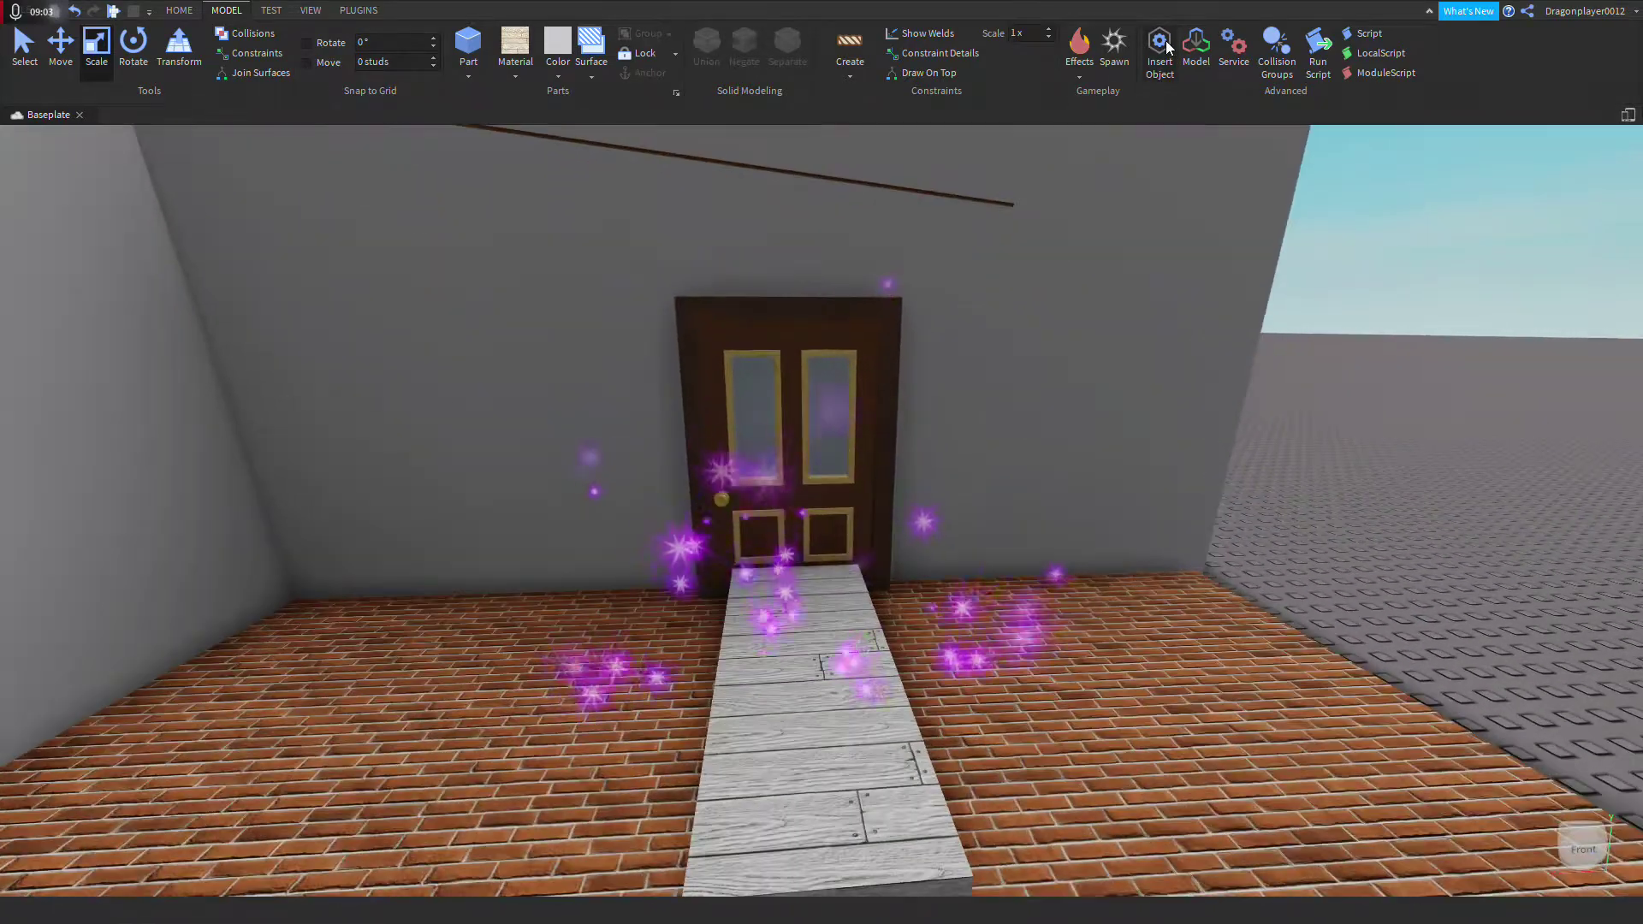
# Step: Look over the list of insertable objects and close it
pyautogui.click(1164, 44)
pyautogui.scroll(-5, 1059, 297)
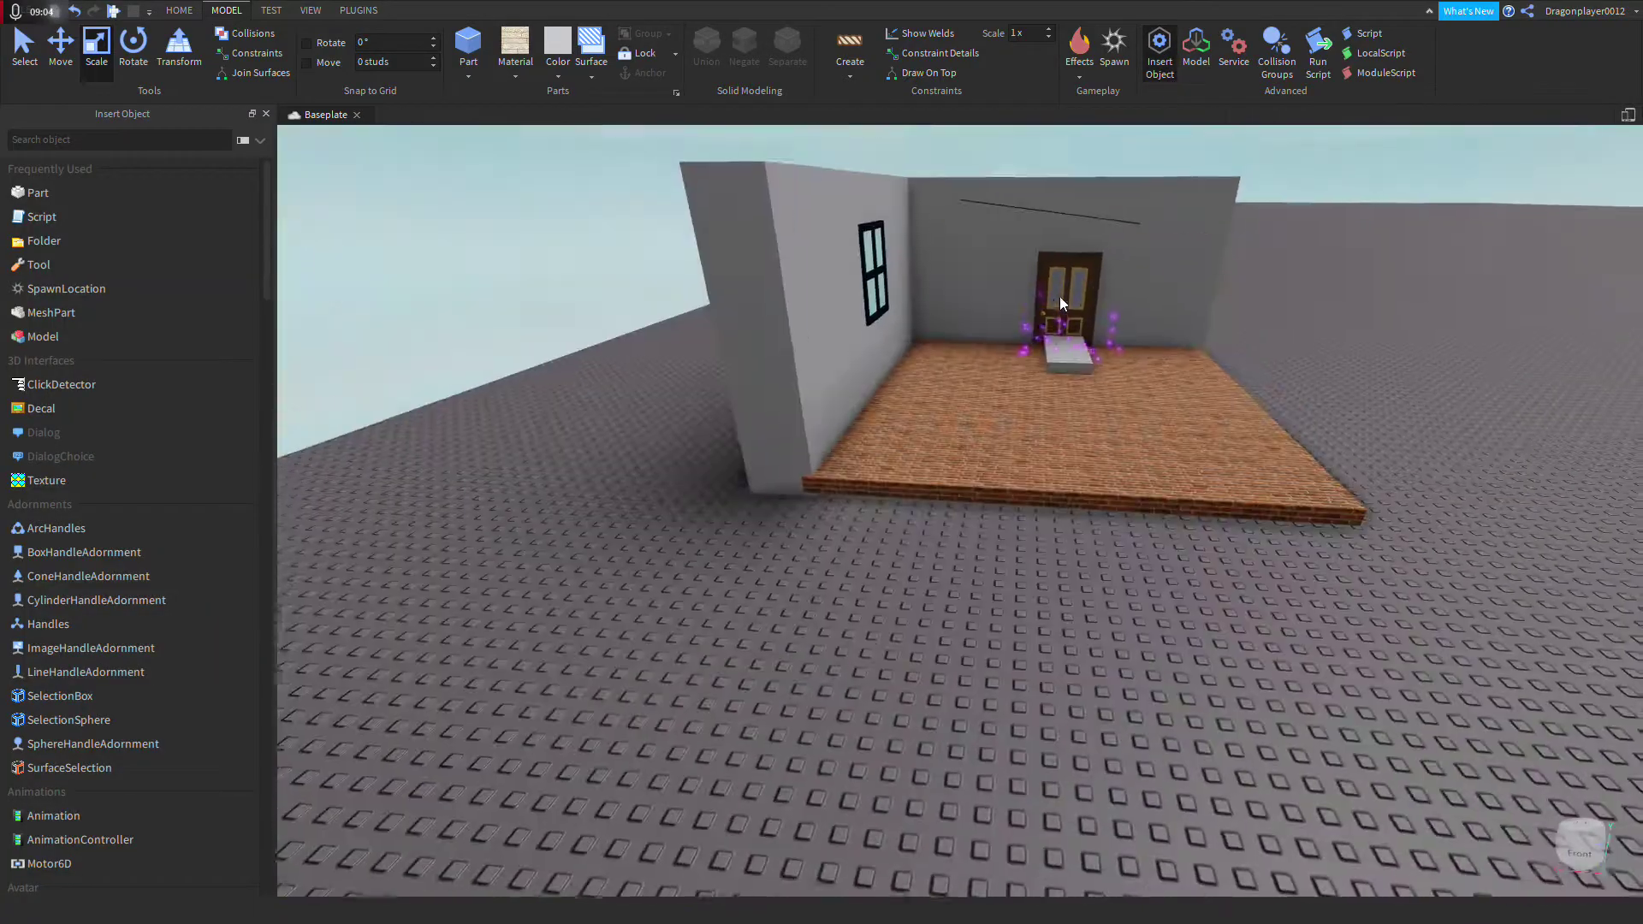
pyautogui.press('d')
pyautogui.press('w')
pyautogui.press('a')
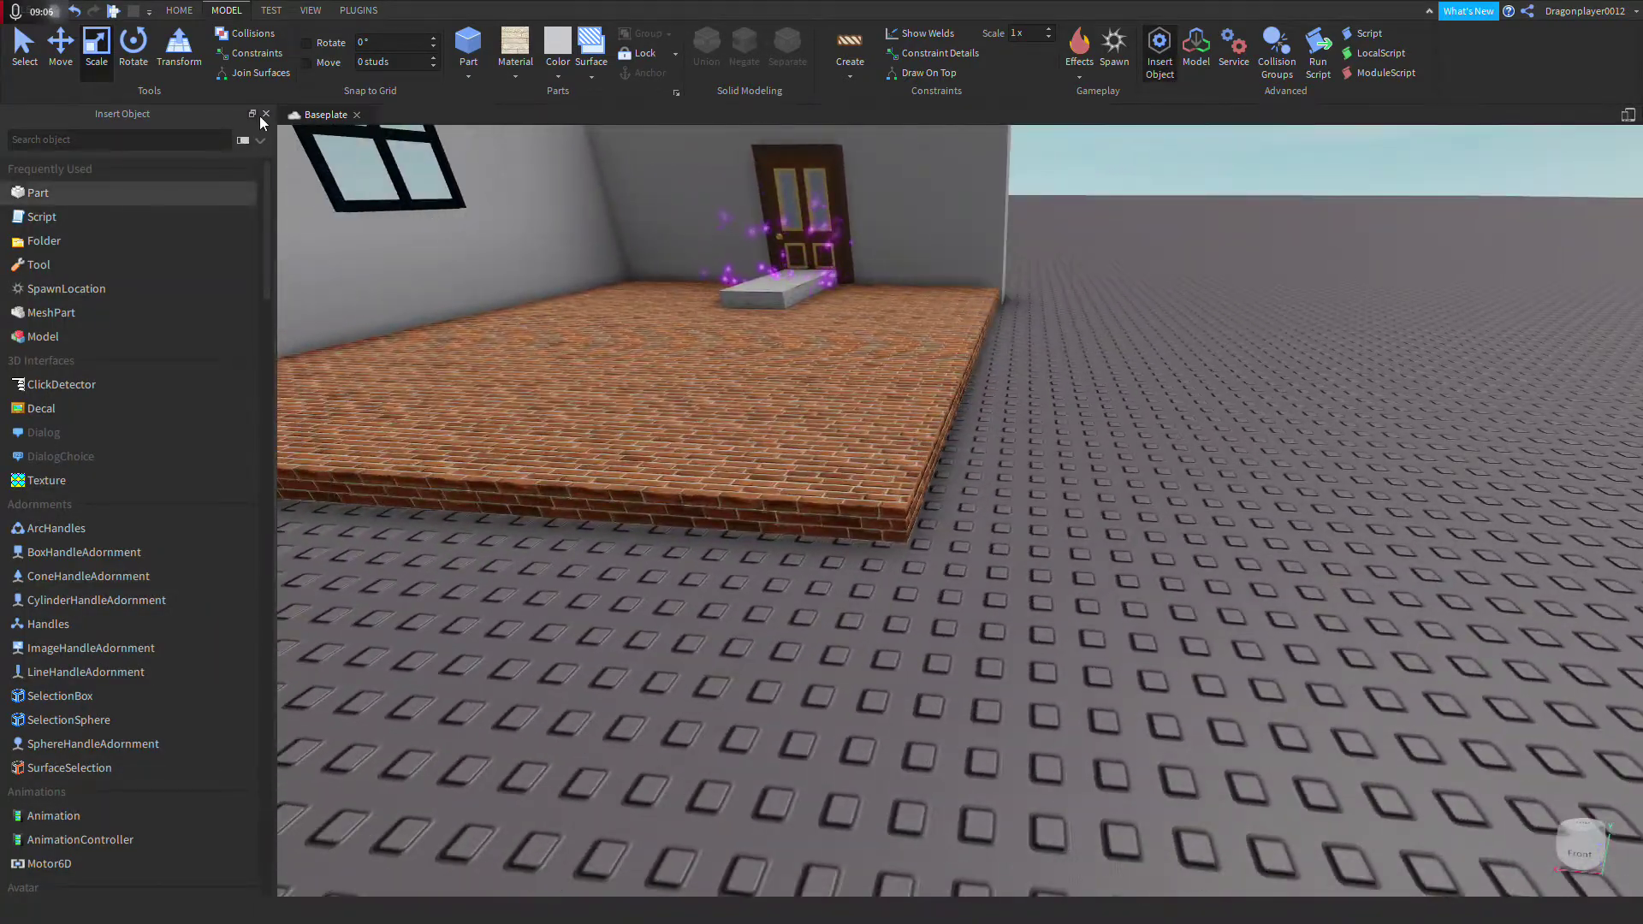
pyautogui.click(265, 112)
pyautogui.scroll(10, 927, 286)
pyautogui.press('s')
pyautogui.press('d')
pyautogui.press('a')
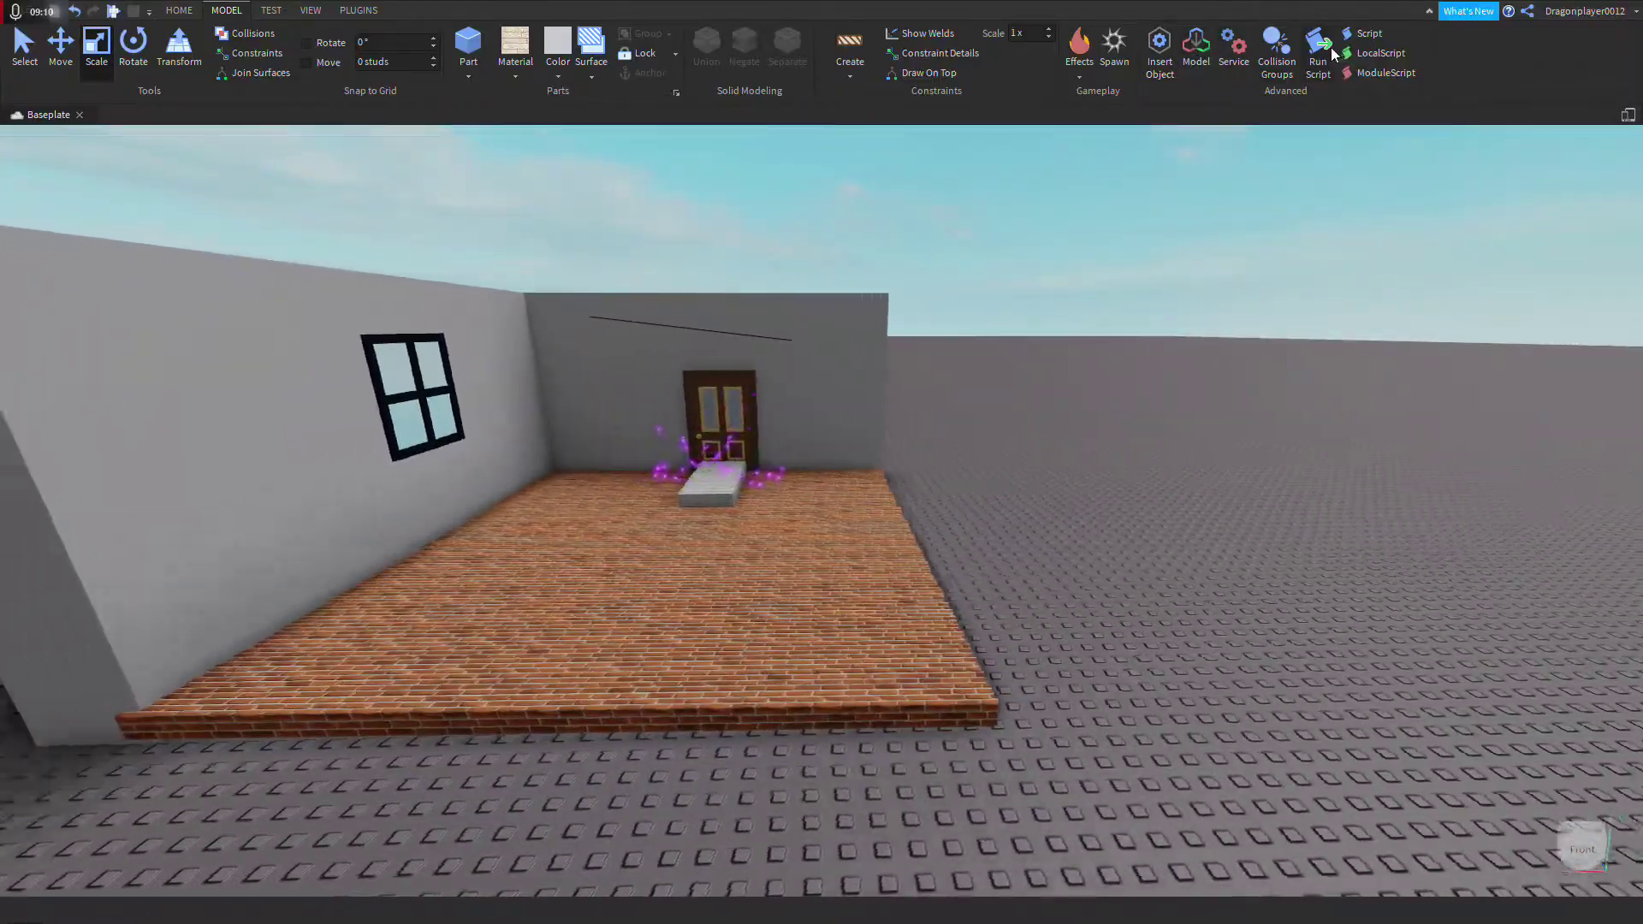
pyautogui.press('s')
pyautogui.press('w')
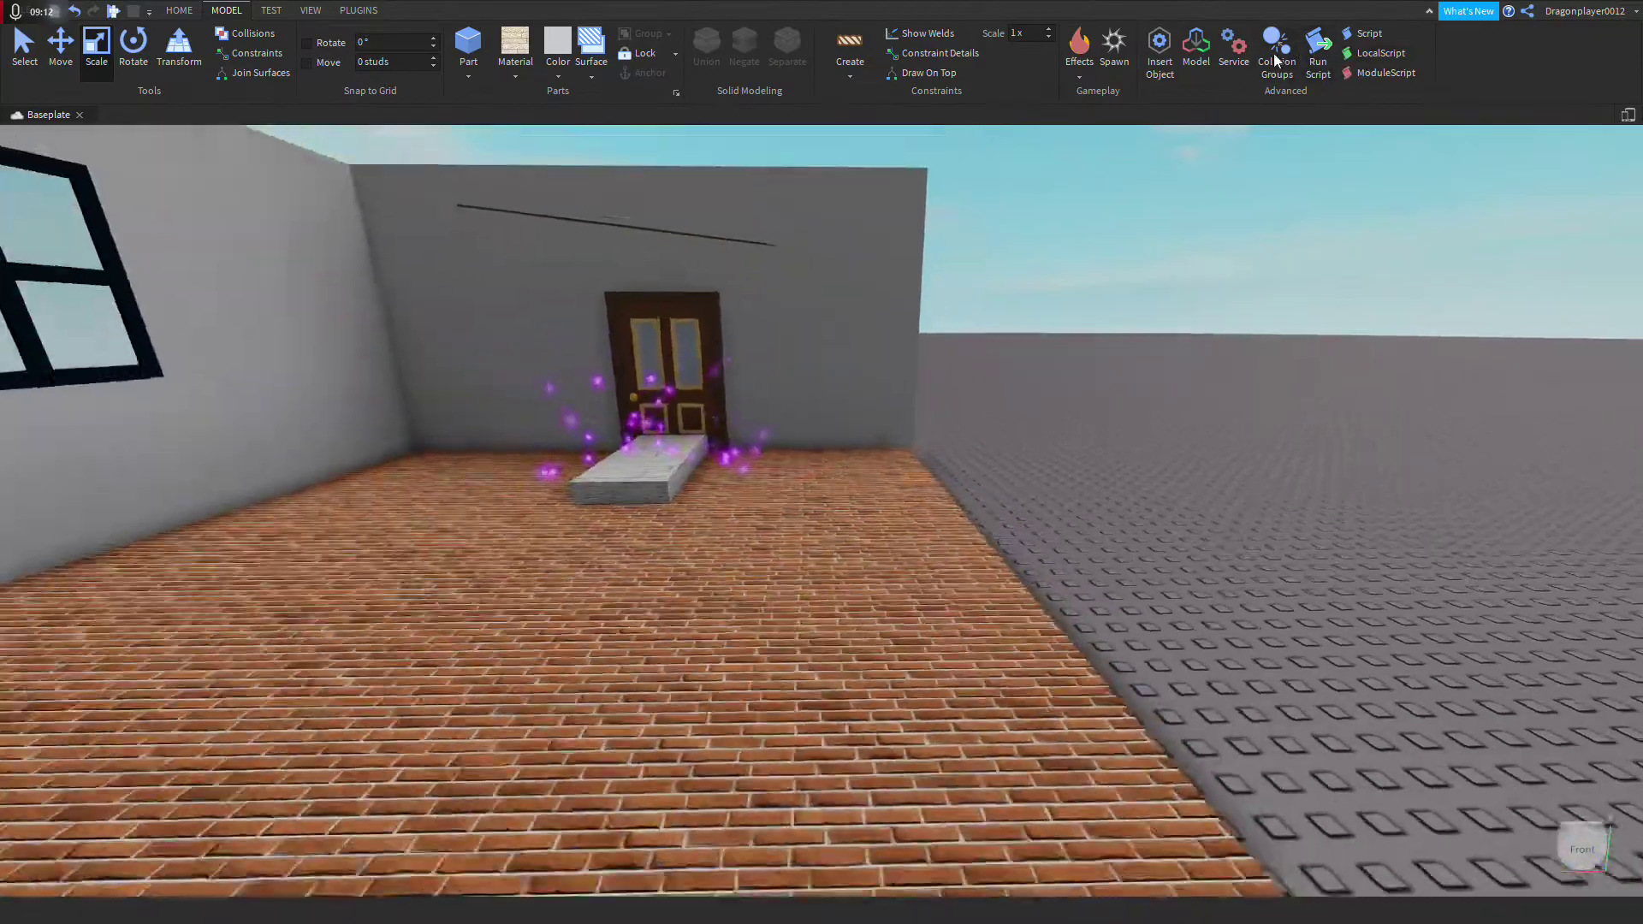
pyautogui.press('s')
pyautogui.press('w')
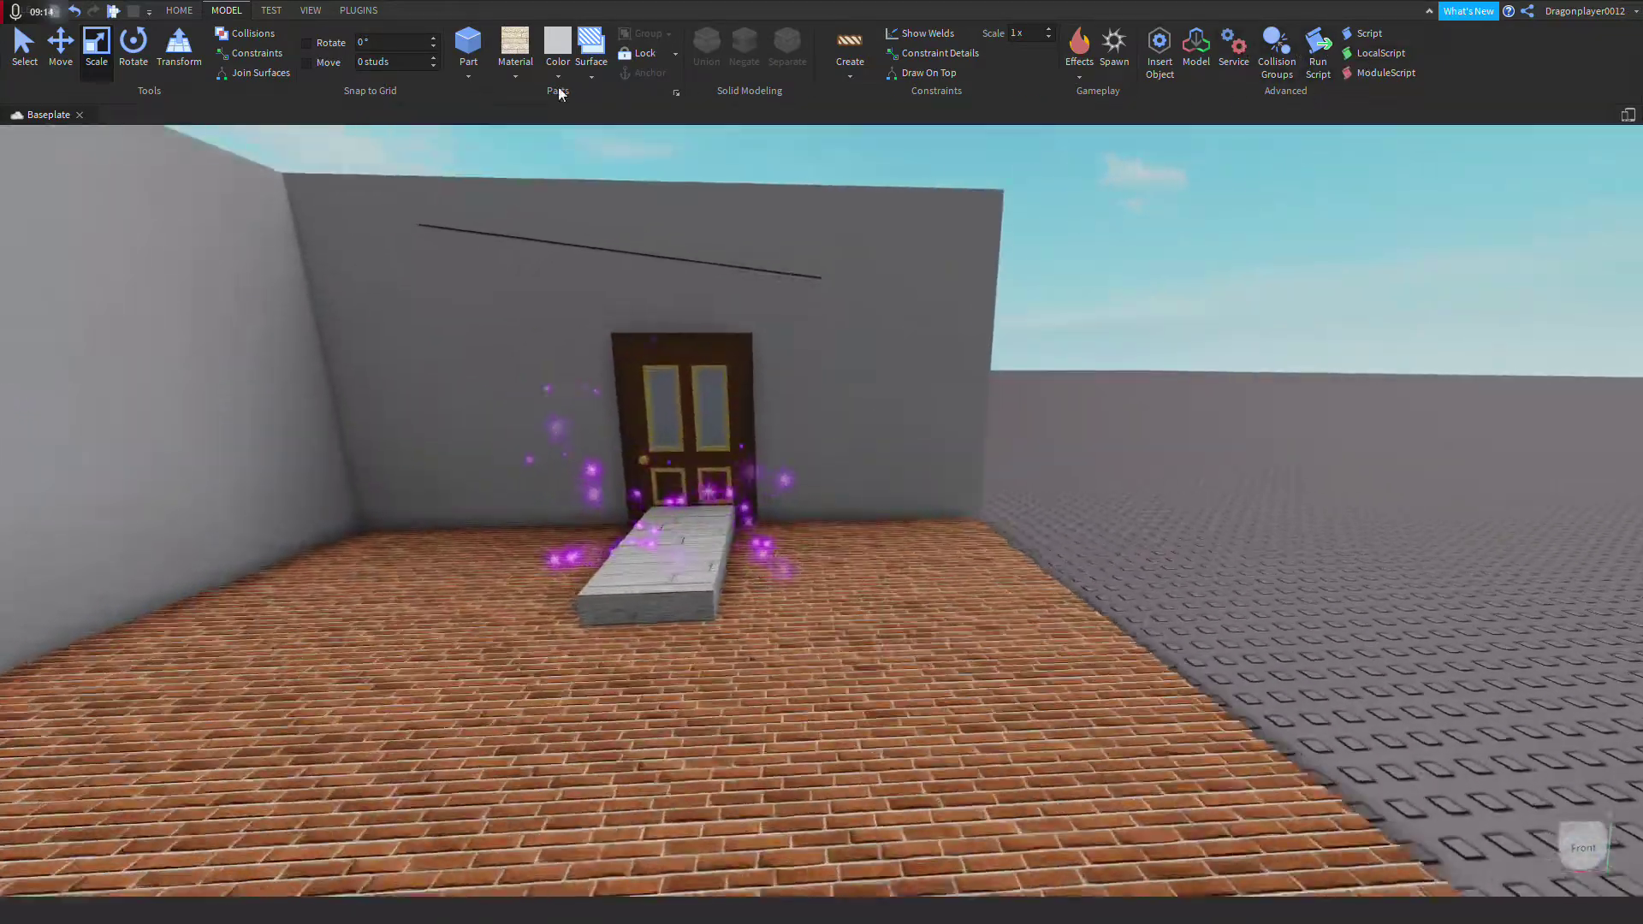
pyautogui.press('w')
# Step: Look over the testing and view tools and show the Explorer with the Workspace contents
pyautogui.click(271, 10)
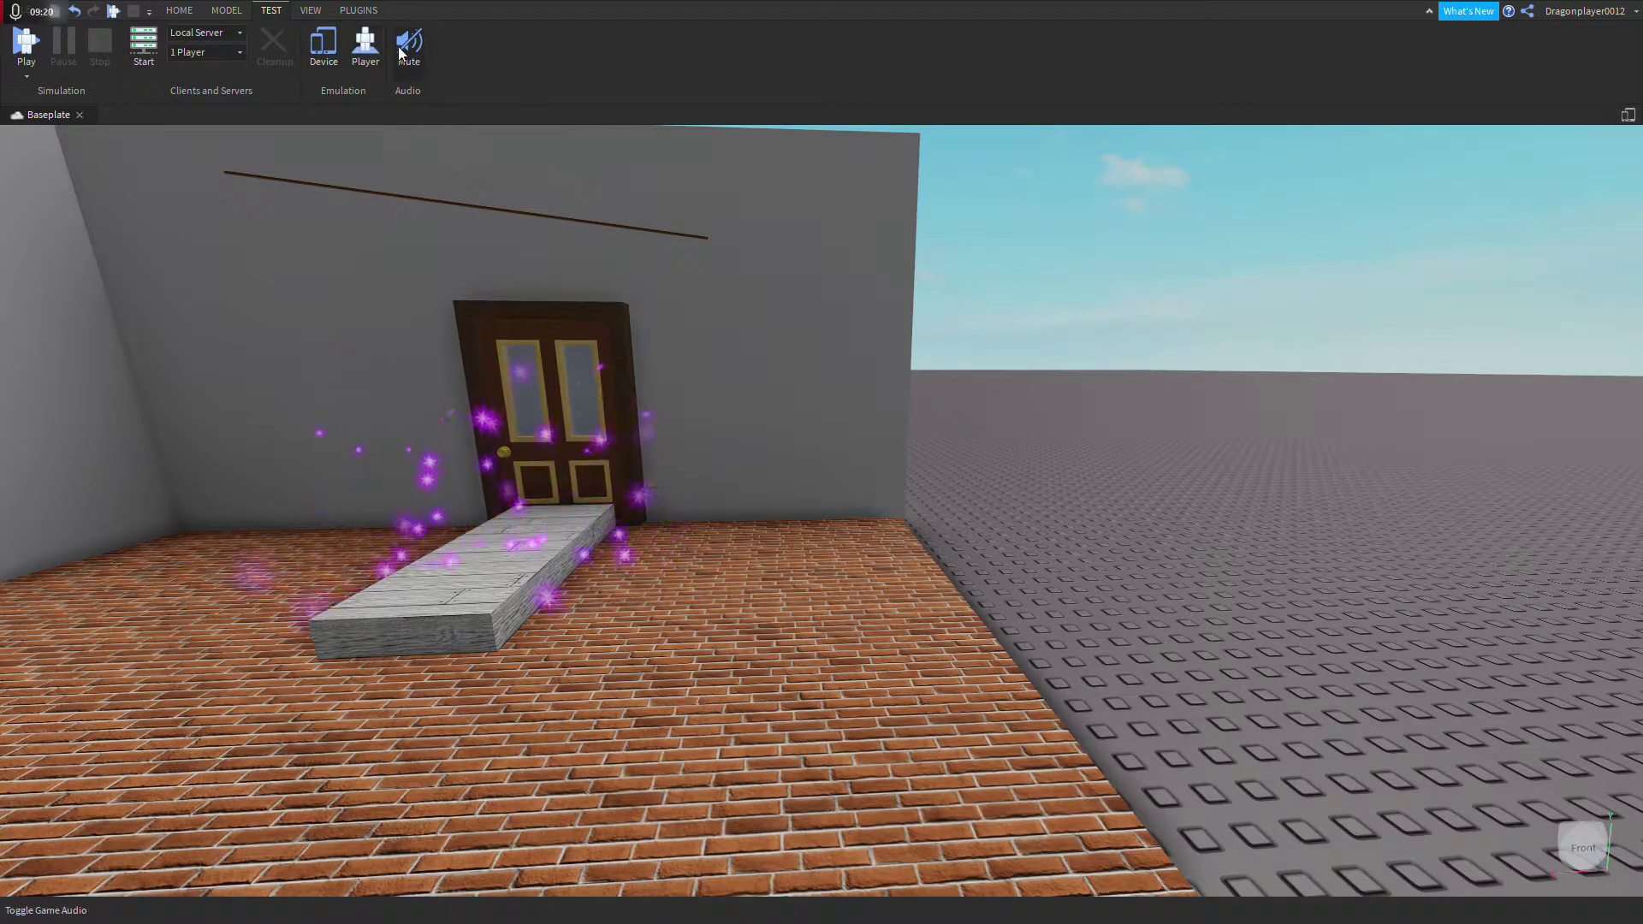
pyautogui.click(312, 10)
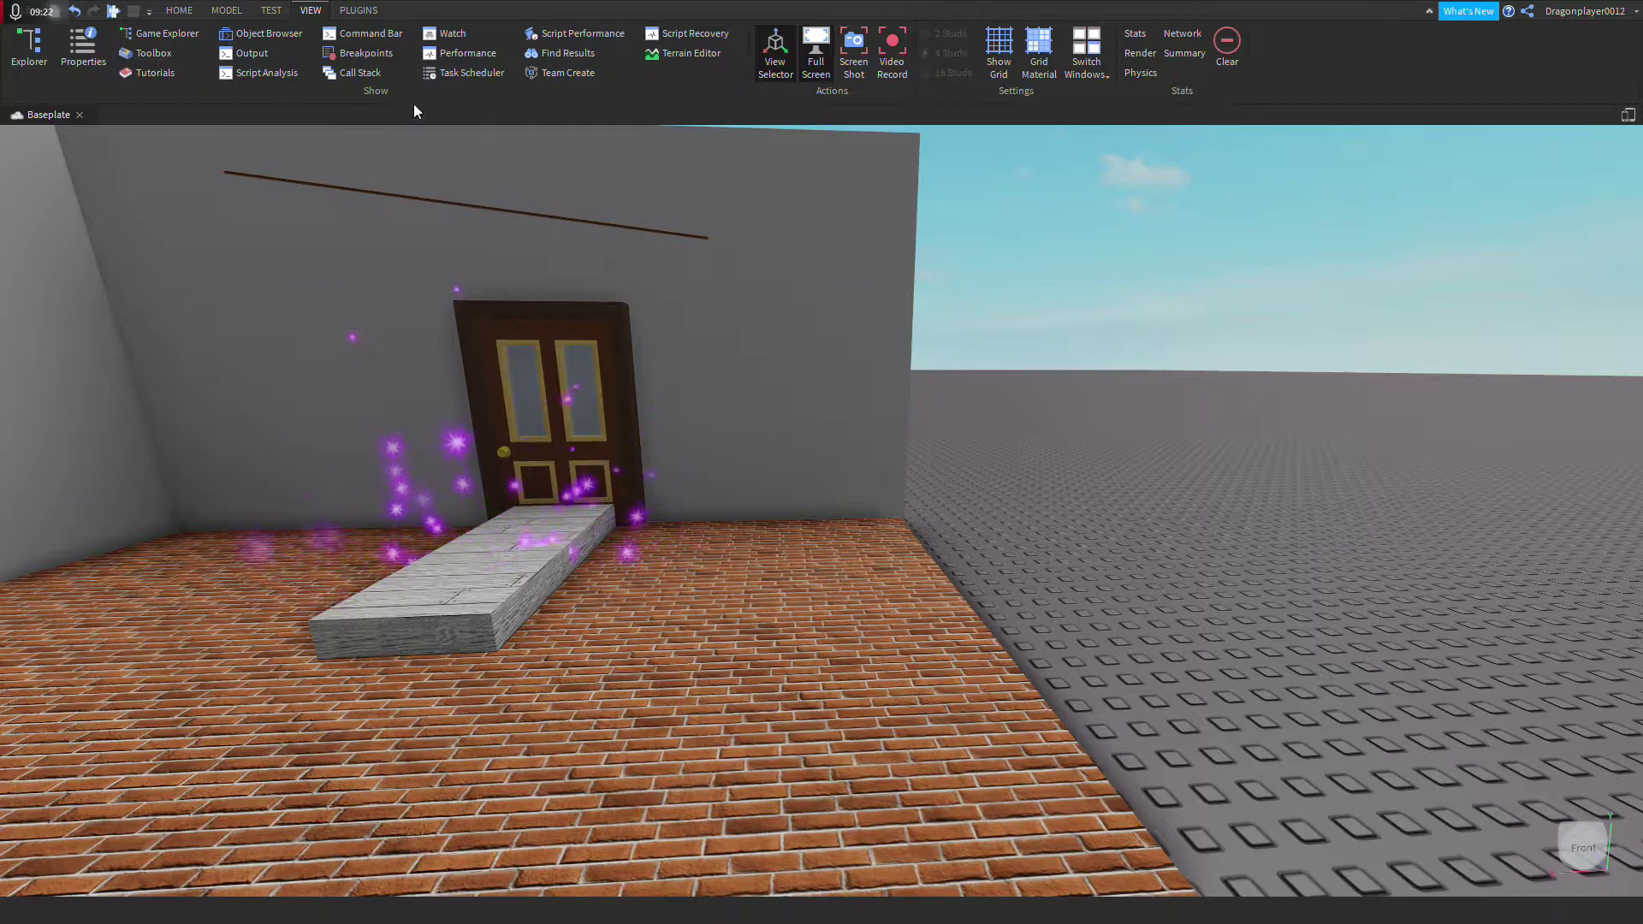
pyautogui.click(36, 50)
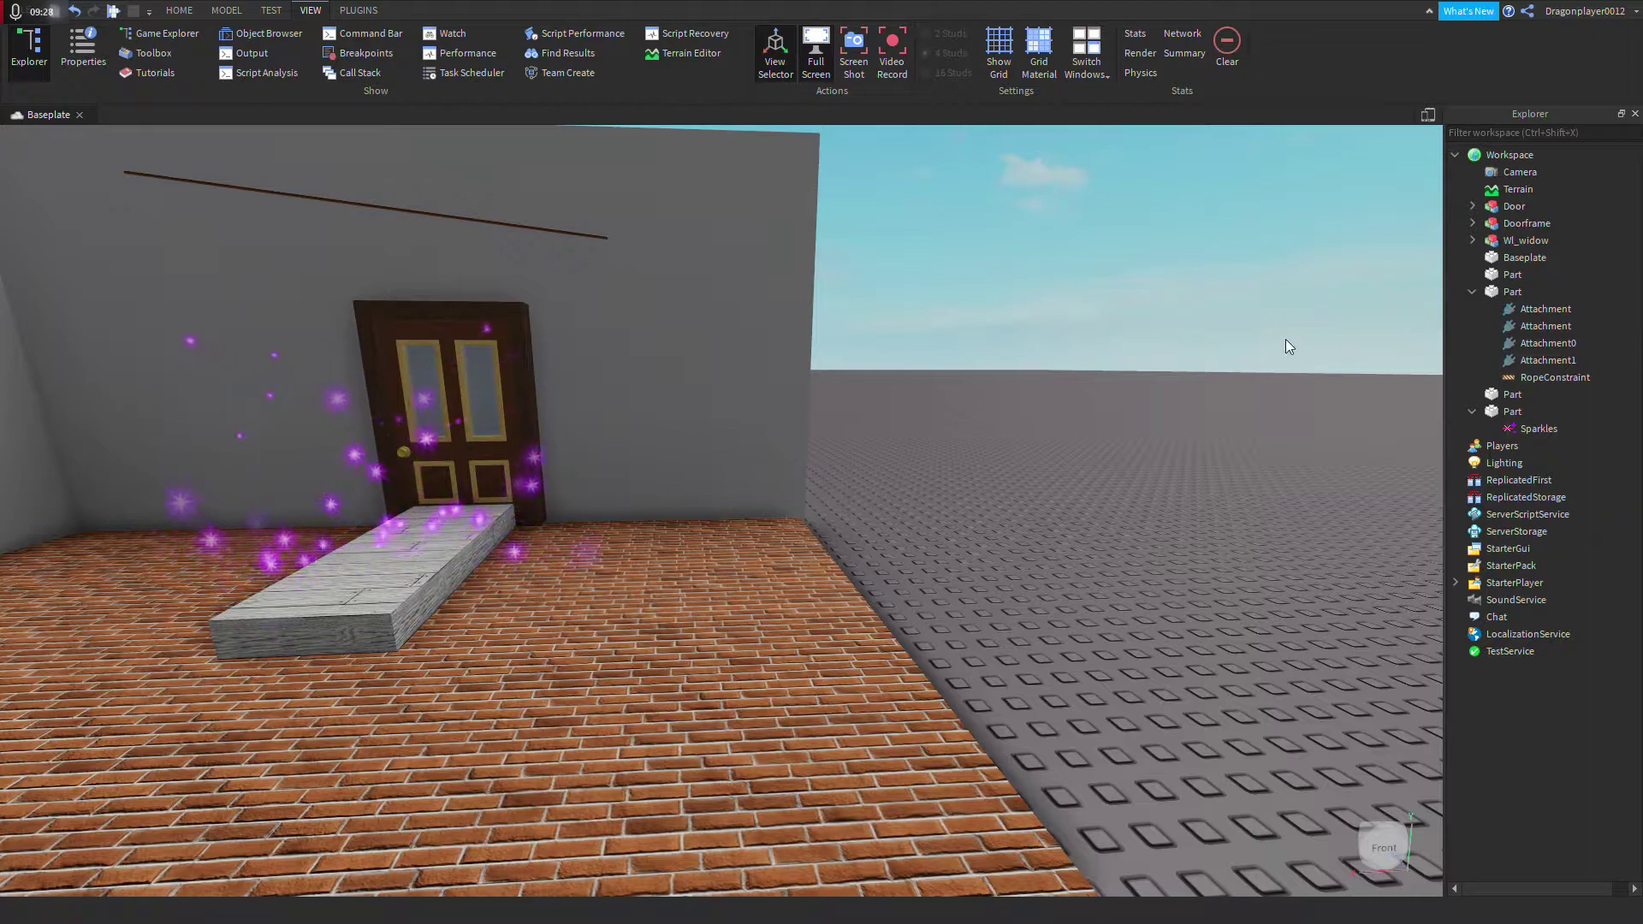
pyautogui.moveTo(1498, 295)
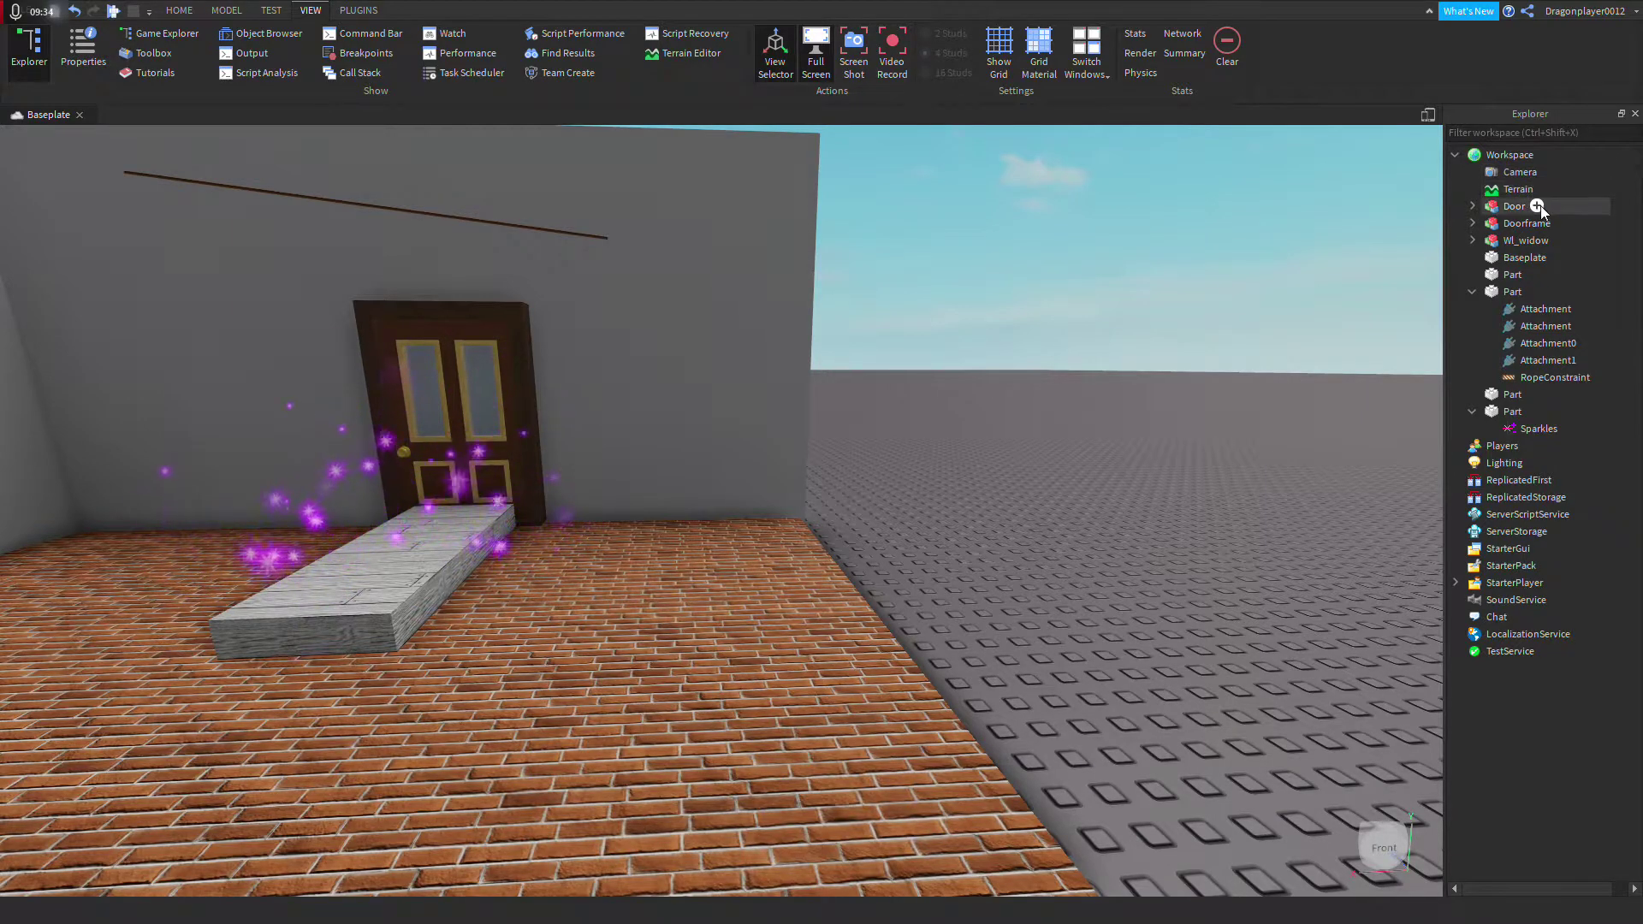
# Step: Select the room's parts, door and window together and locate the plank block's Sparkles in the Explorer
pyautogui.scroll(-5, 1120, 391)
pyautogui.moveTo(1188, 585); pyautogui.dragTo(936, 282)
pyautogui.moveTo(1108, 336); pyautogui.dragTo(1108, 337, button='right')
pyautogui.press('w')
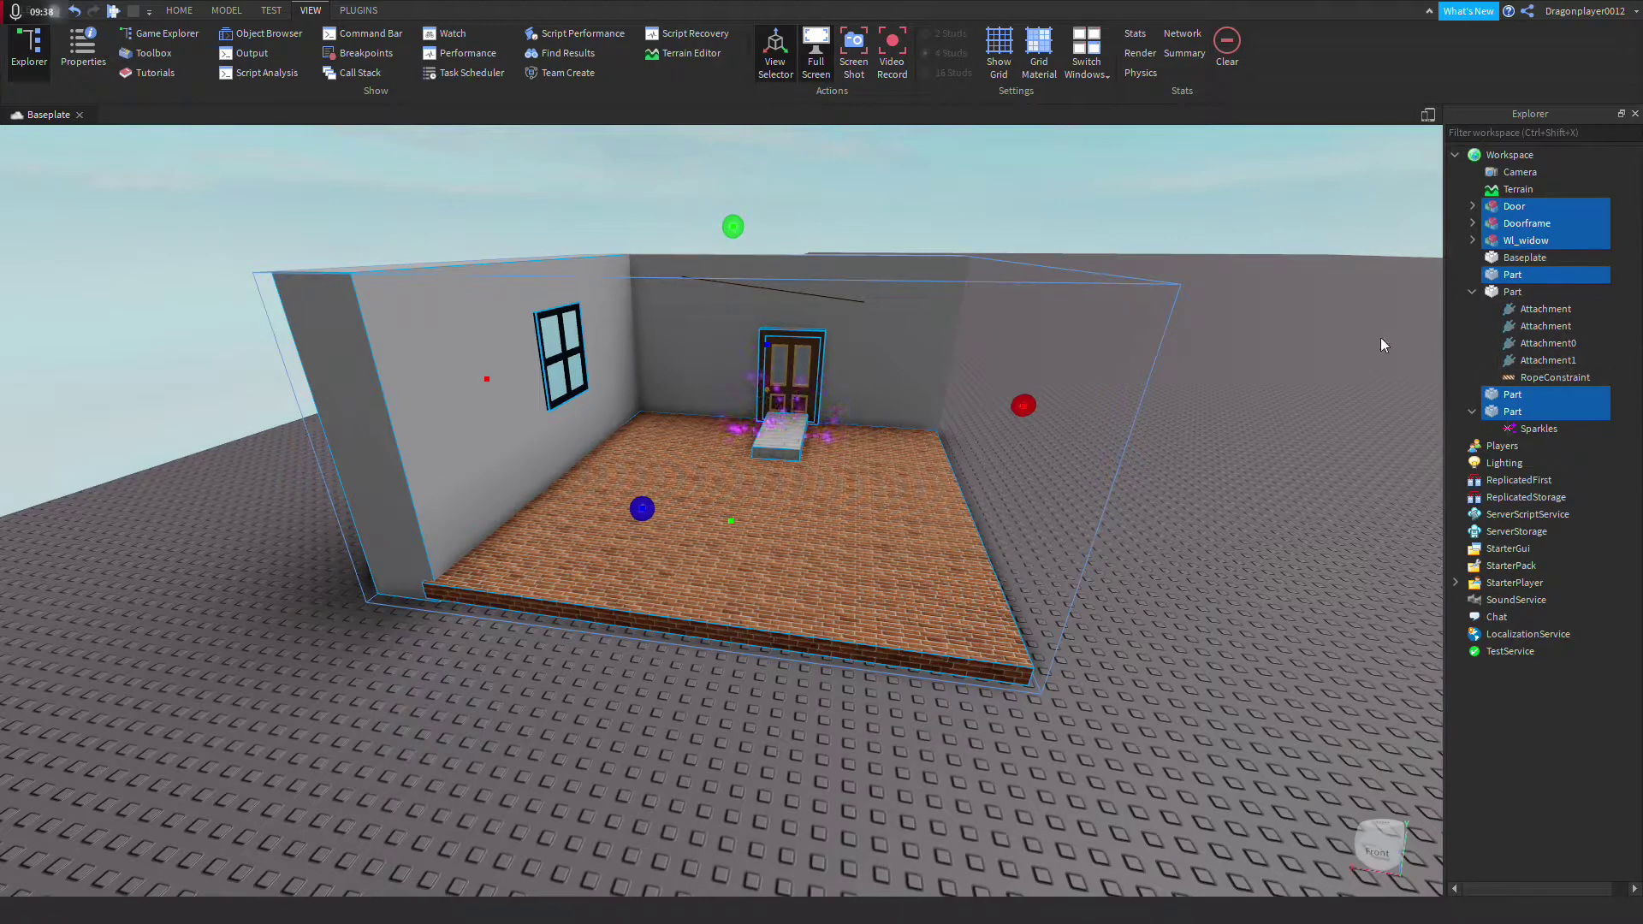
pyautogui.click(1532, 429)
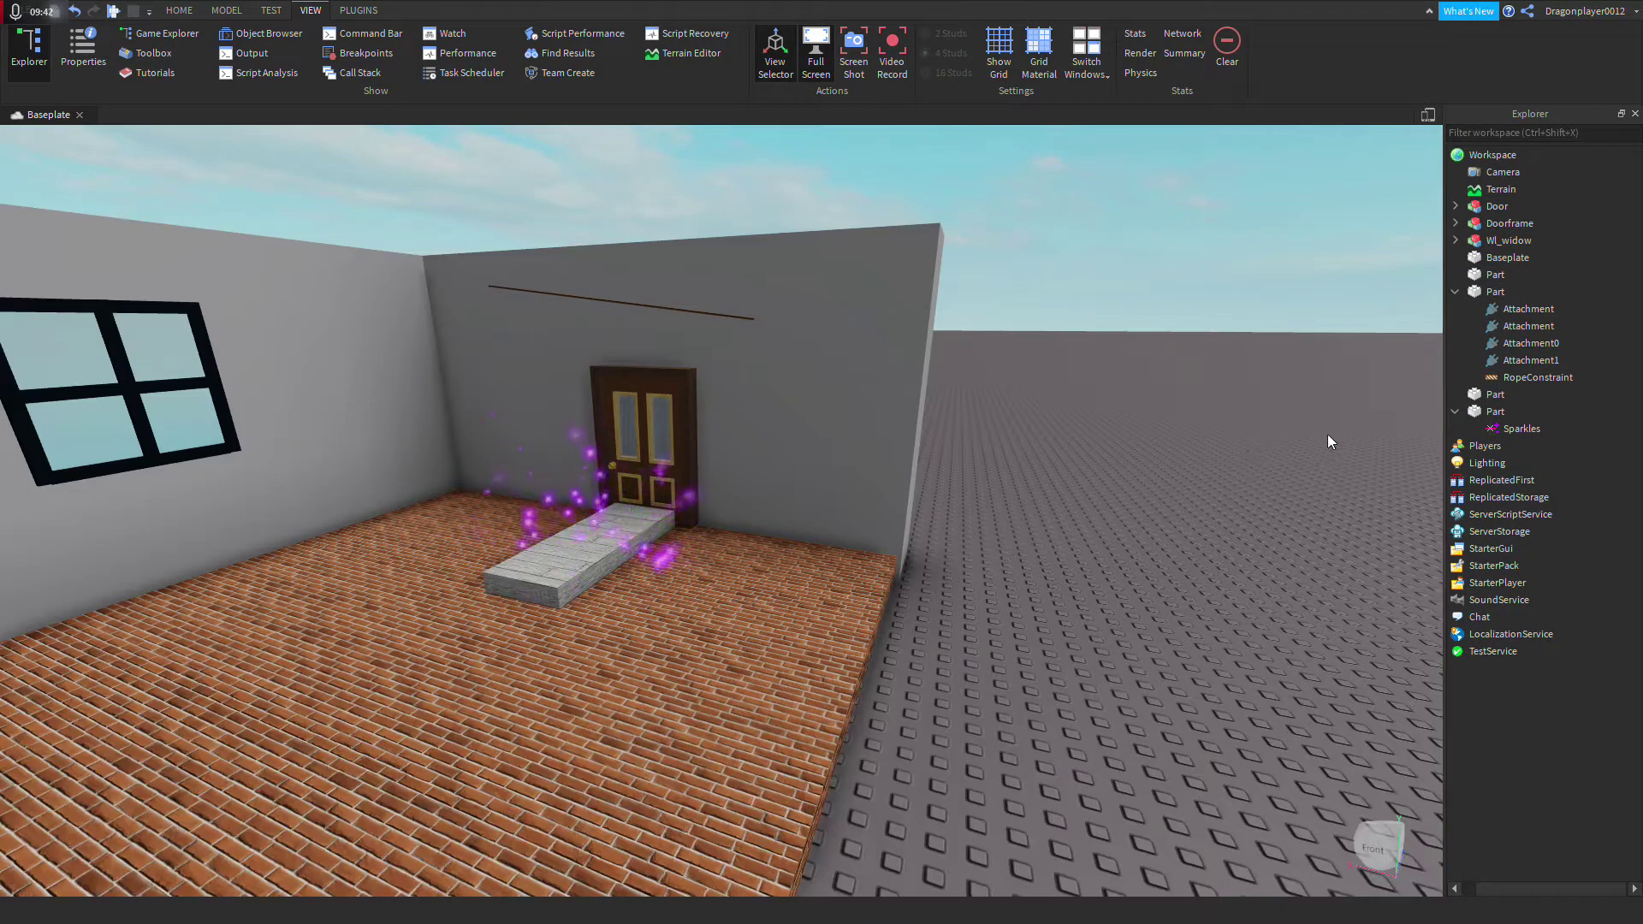
# Step: Select the Workspace in the Explorer and examine the room corner from above the brick floor
pyautogui.click(1461, 156)
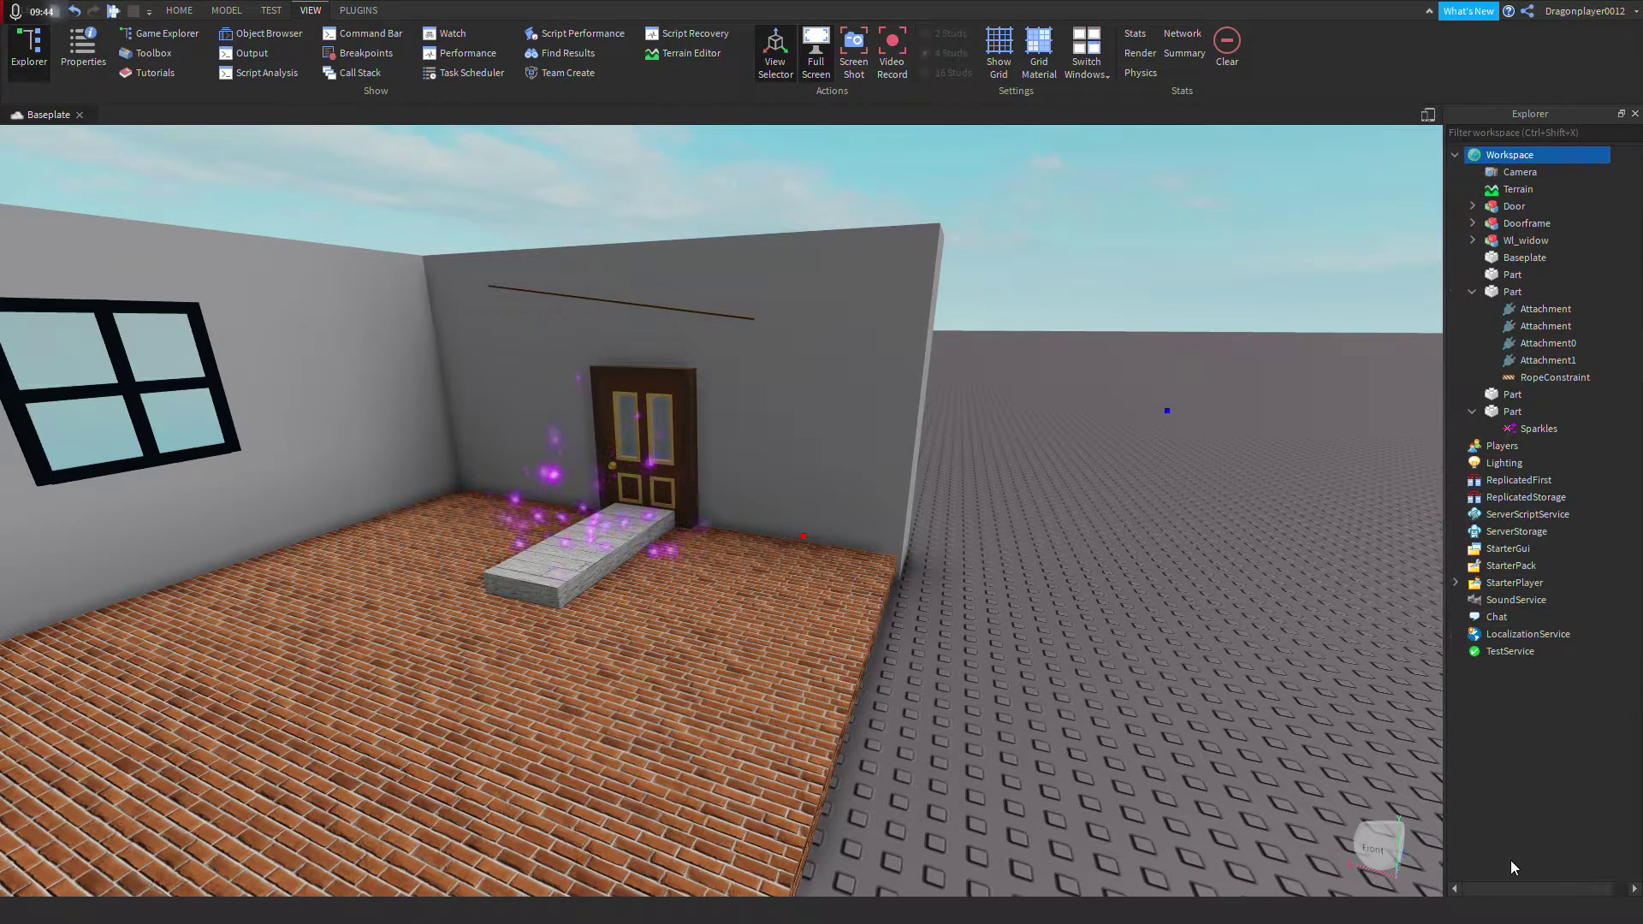
pyautogui.scroll(-10, 1225, 361)
pyautogui.moveTo(1225, 361); pyautogui.dragTo(1221, 359, button='right')
pyautogui.scroll(5, 1220, 360)
pyautogui.scroll(3, 1220, 359)
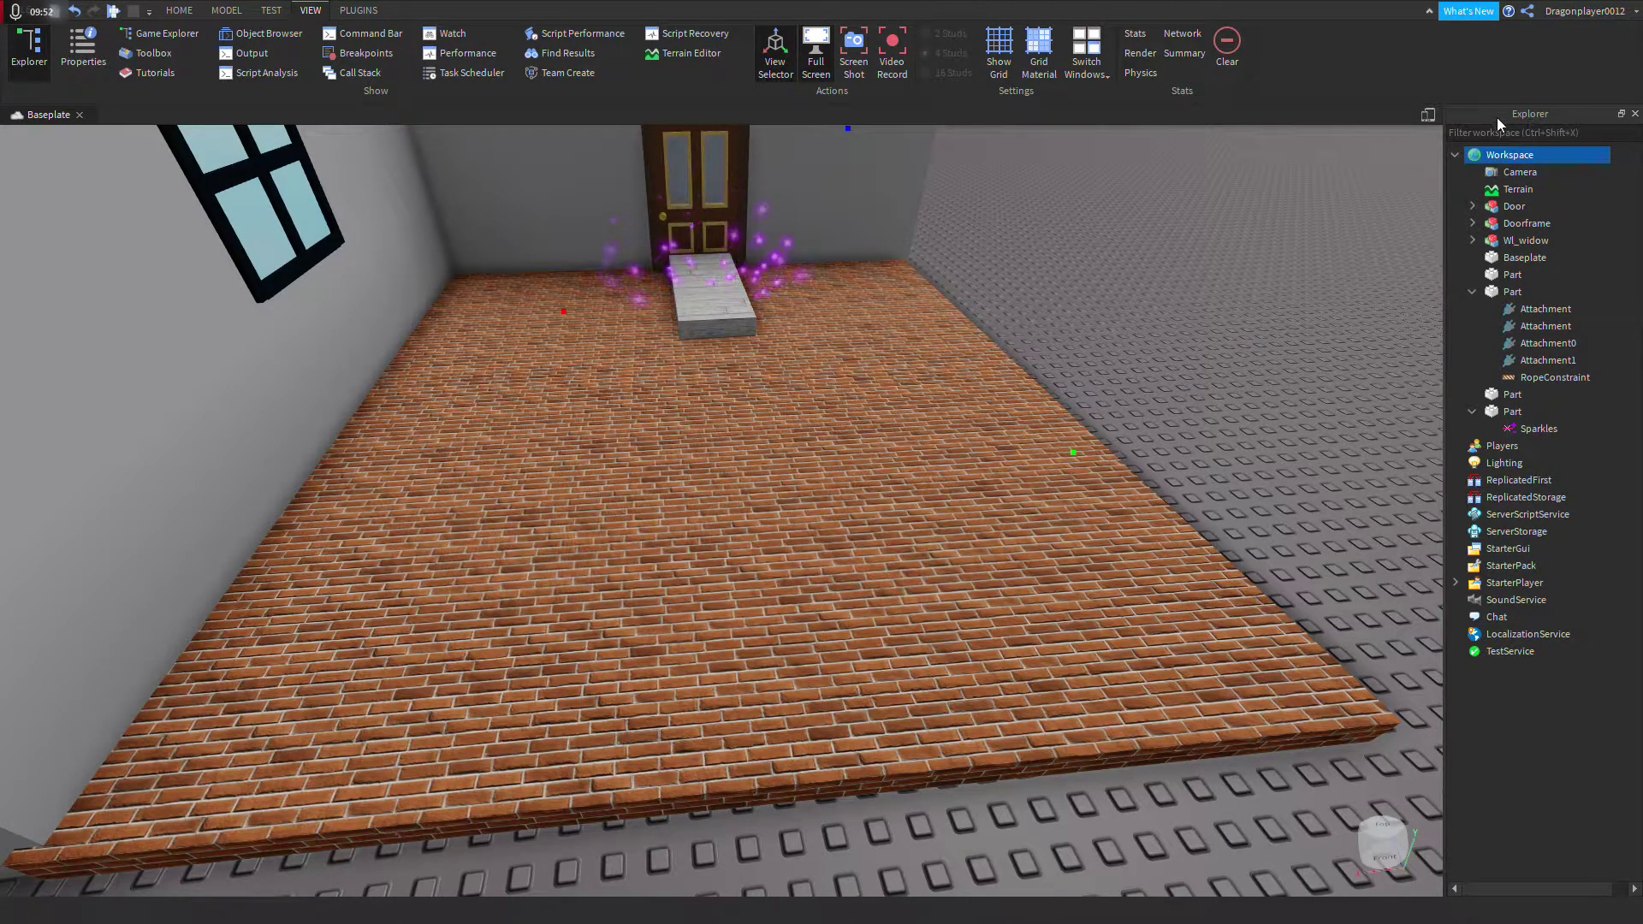
# Step: Review the room corner and go through the Workspace's Camera, Terrain, Door and Doorframe in the Explorer
pyautogui.moveTo(1260, 230); pyautogui.dragTo(1138, 208, button='right')
pyautogui.scroll(3, 1137, 208)
pyautogui.scroll(-2, 1203, 225)
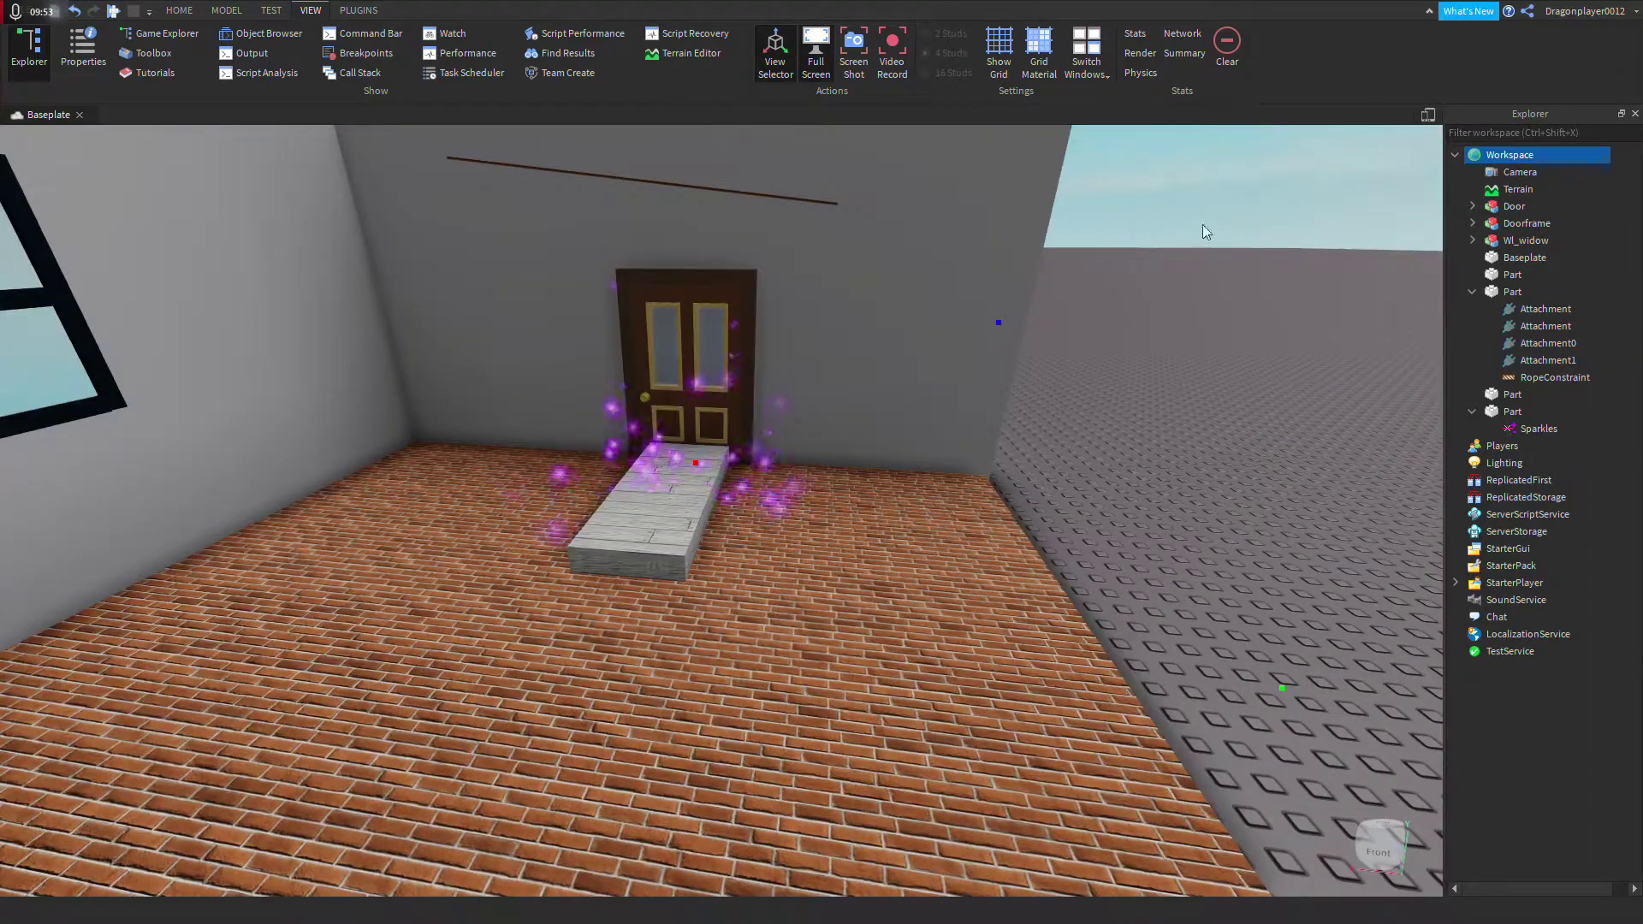
pyautogui.click(1522, 172)
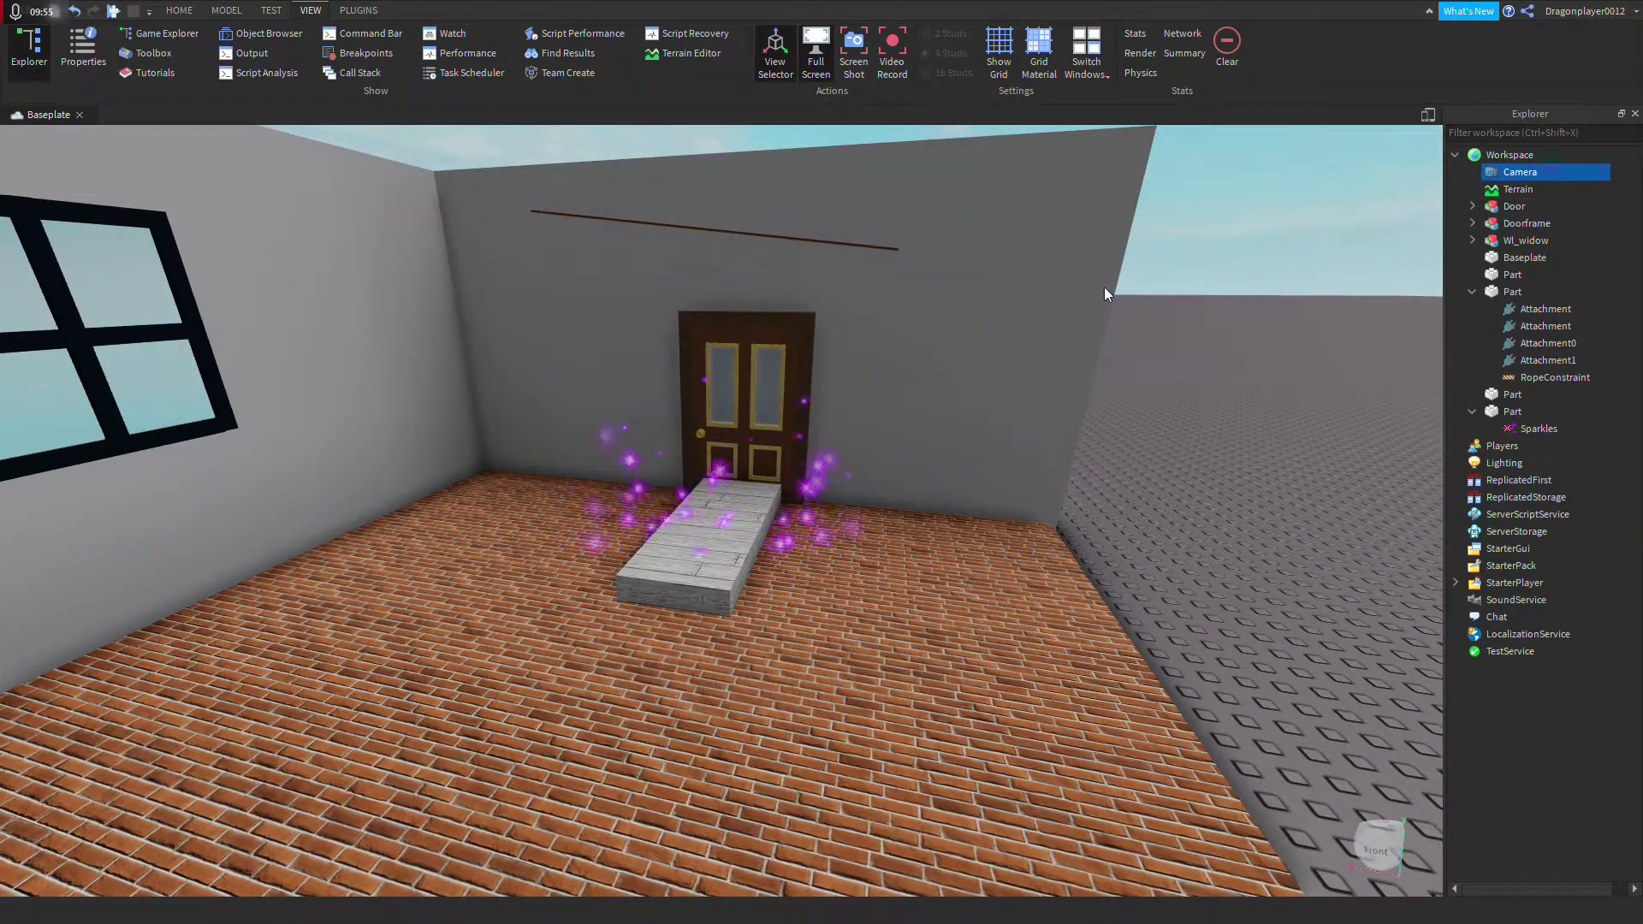
pyautogui.click(1517, 190)
pyautogui.click(1514, 207)
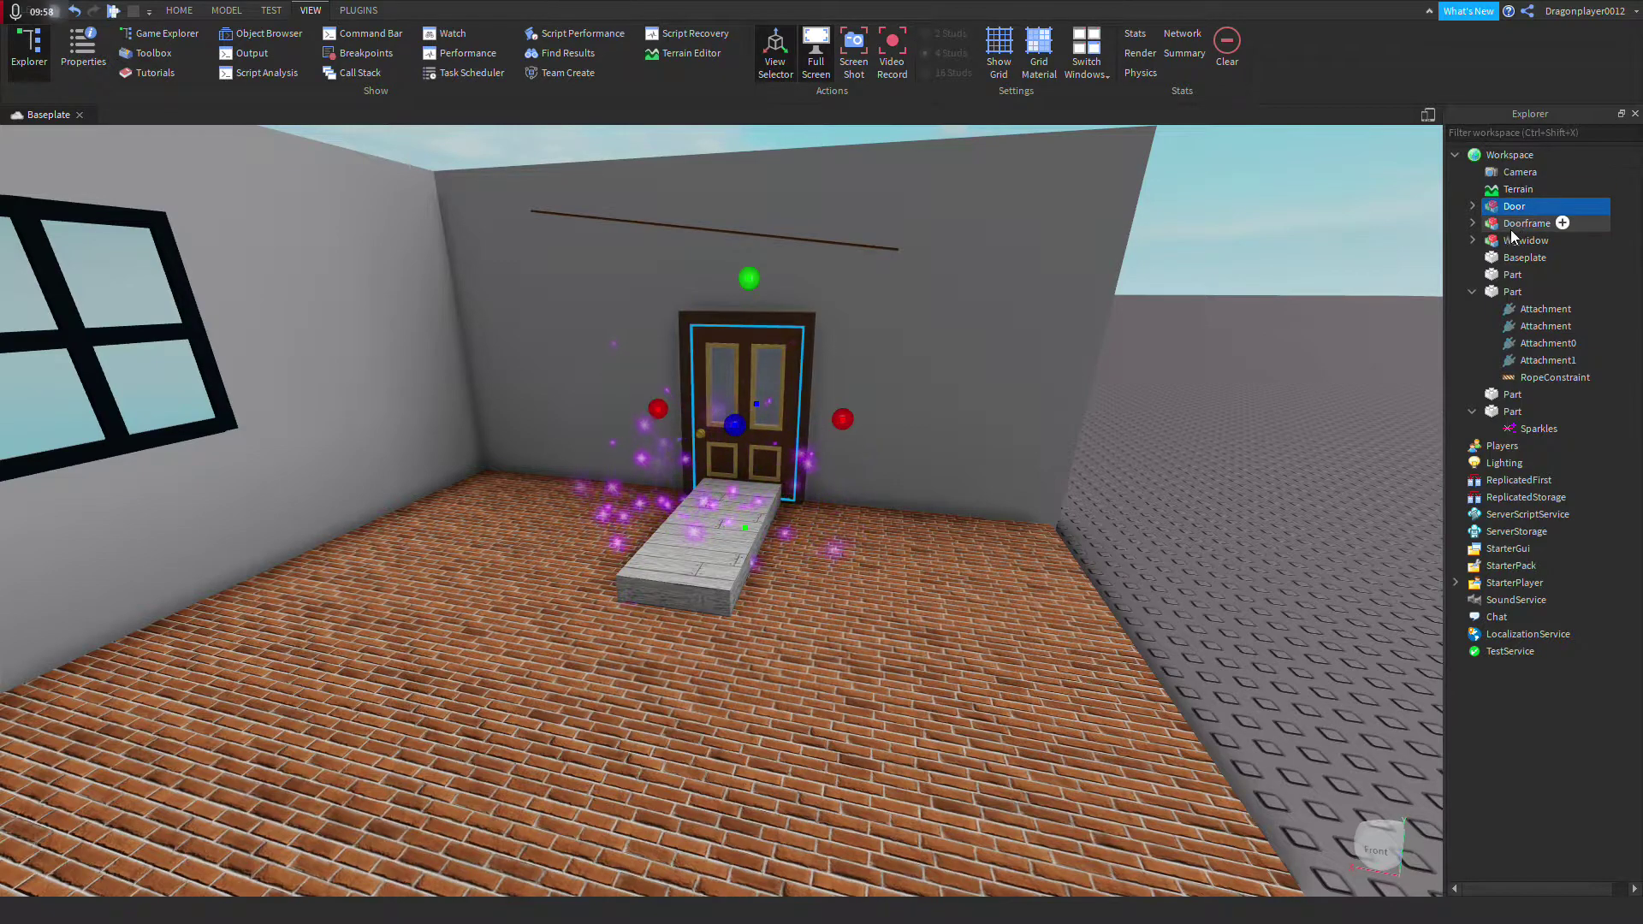
pyautogui.click(1536, 225)
# Step: Nest the Part listed below Baseplate inside the Part that holds the attachments and RopeConstraint, and clear the selection
pyautogui.moveTo(1525, 258); pyautogui.dragTo(1531, 379)
pyautogui.click(904, 473)
pyautogui.click(1245, 482)
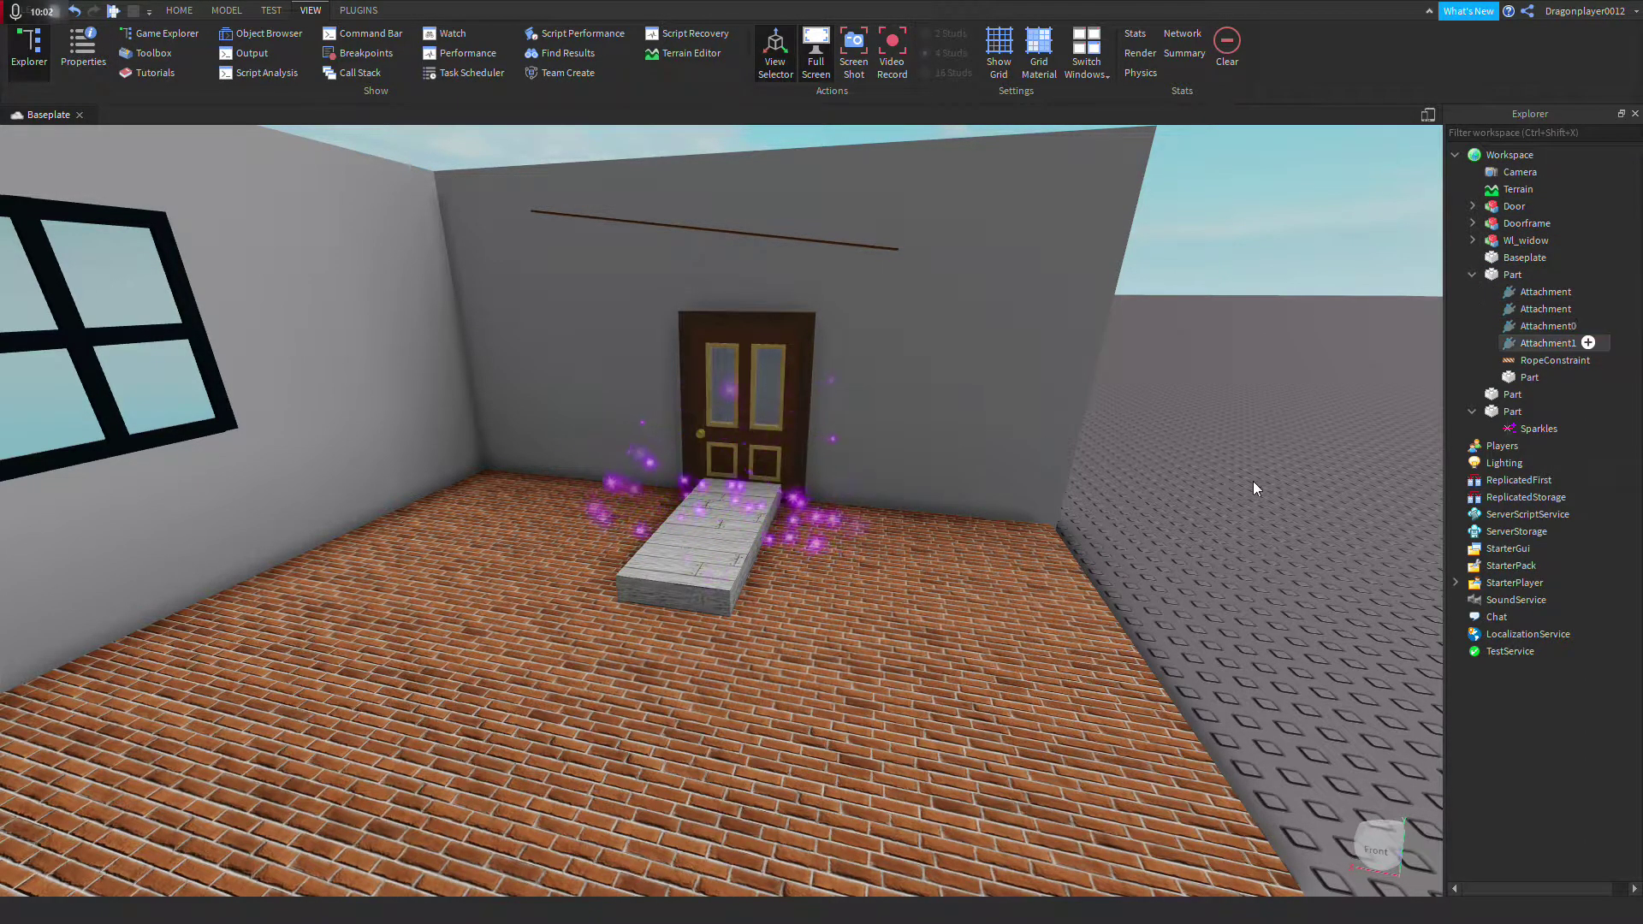
# Step: Select the Players service, then add a SunRaysEffect to Lighting and check the scene
pyautogui.click(1509, 449)
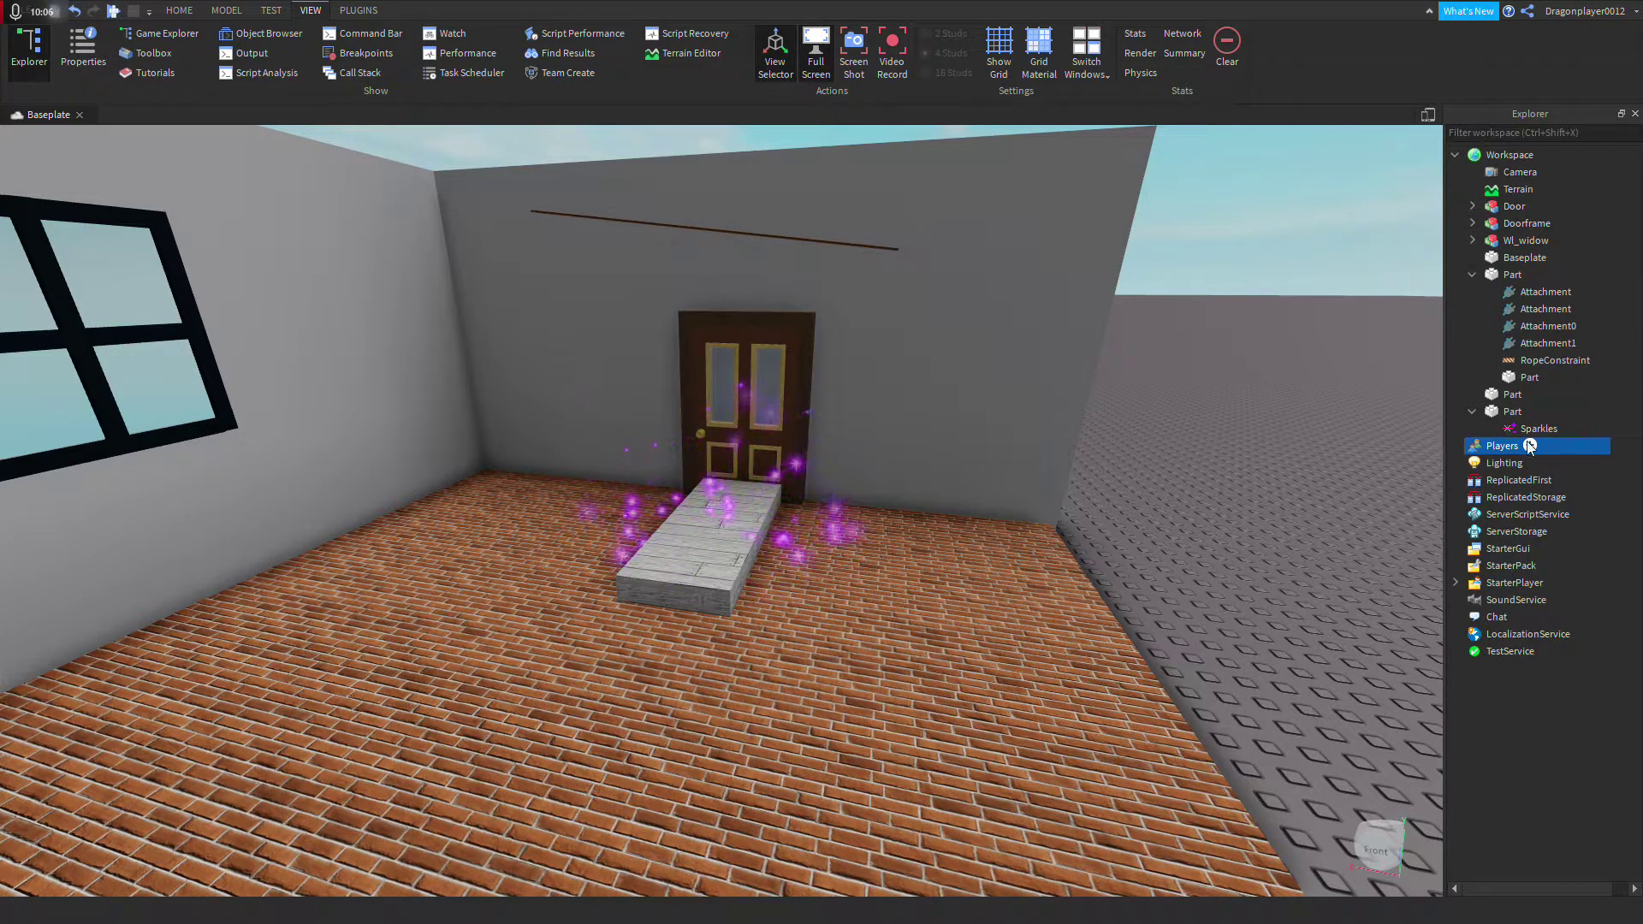
pyautogui.click(1531, 445)
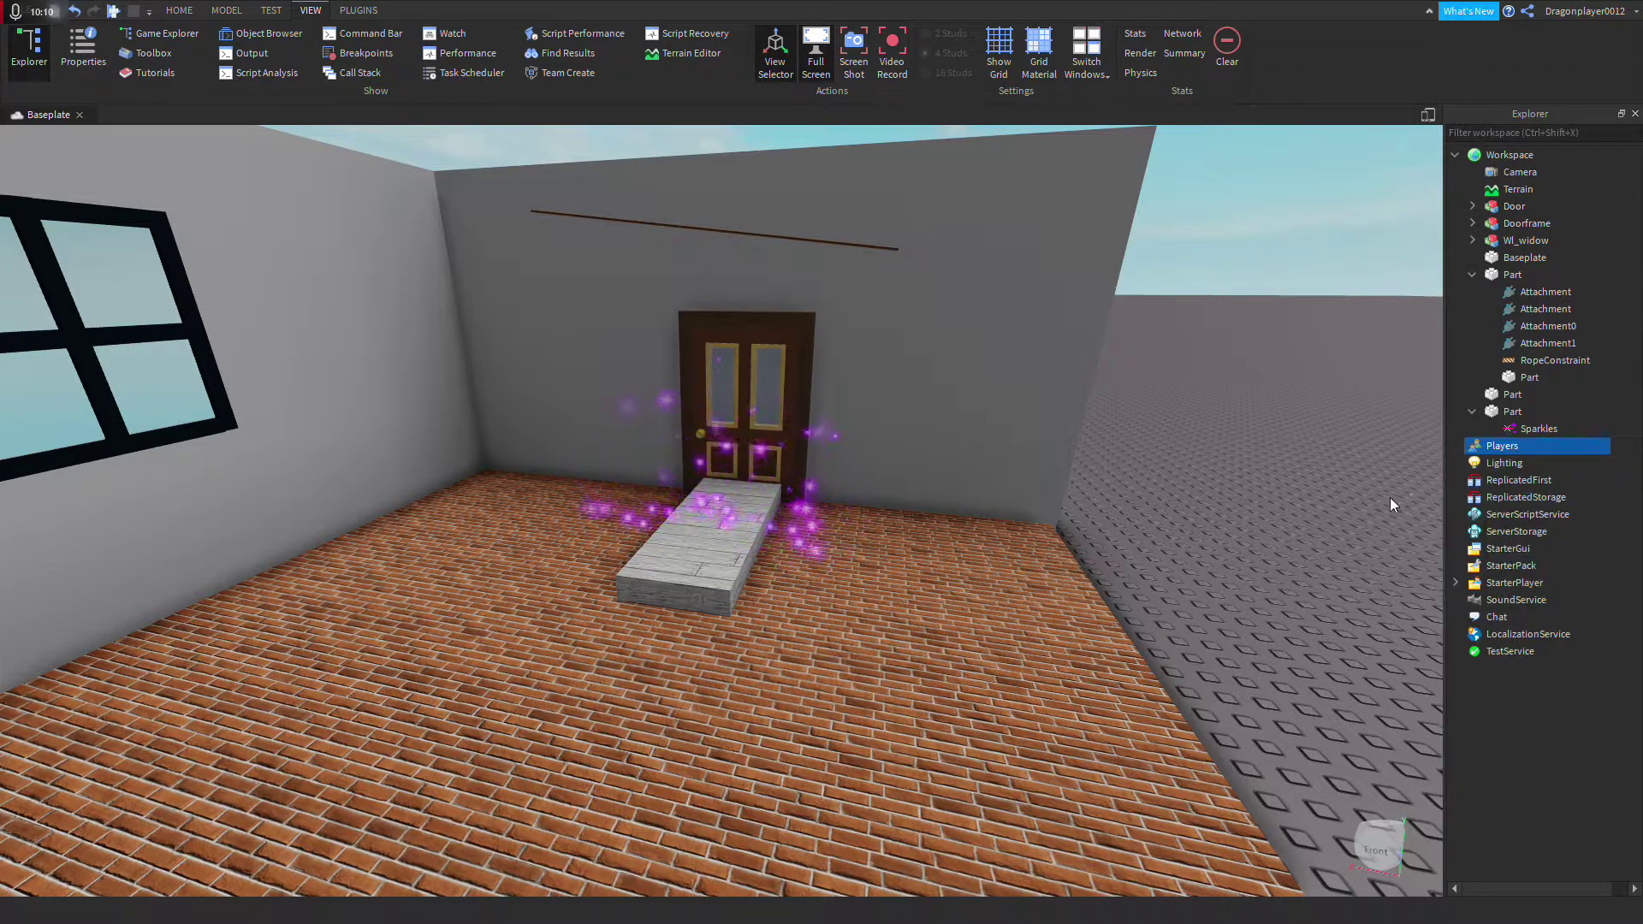
pyautogui.click(1516, 464)
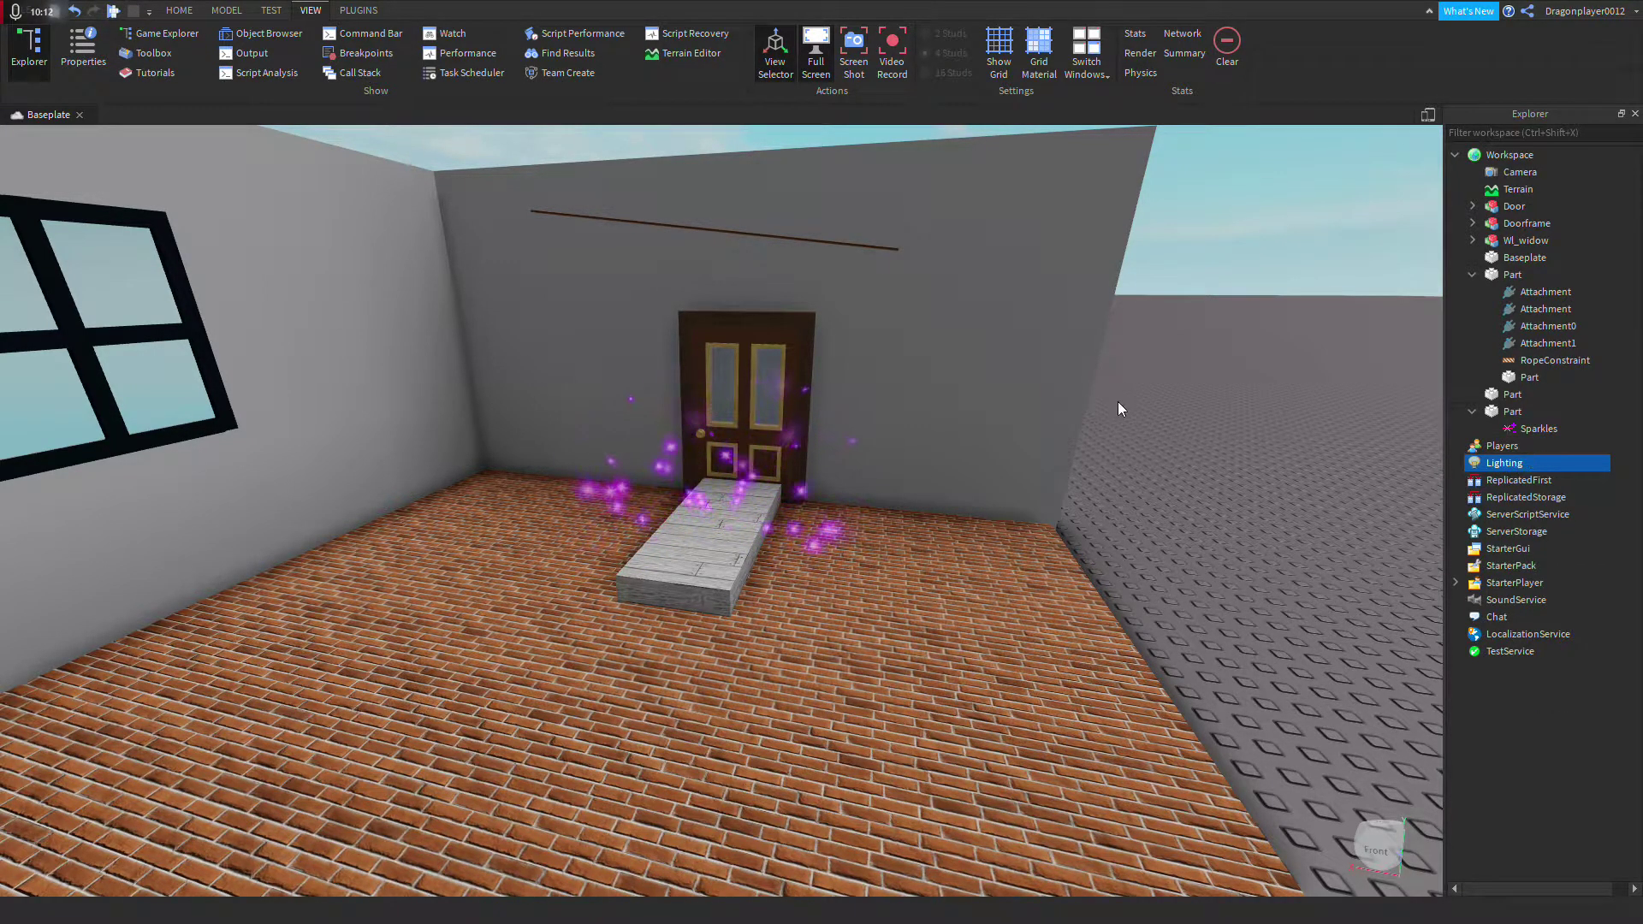
pyautogui.click(1532, 464)
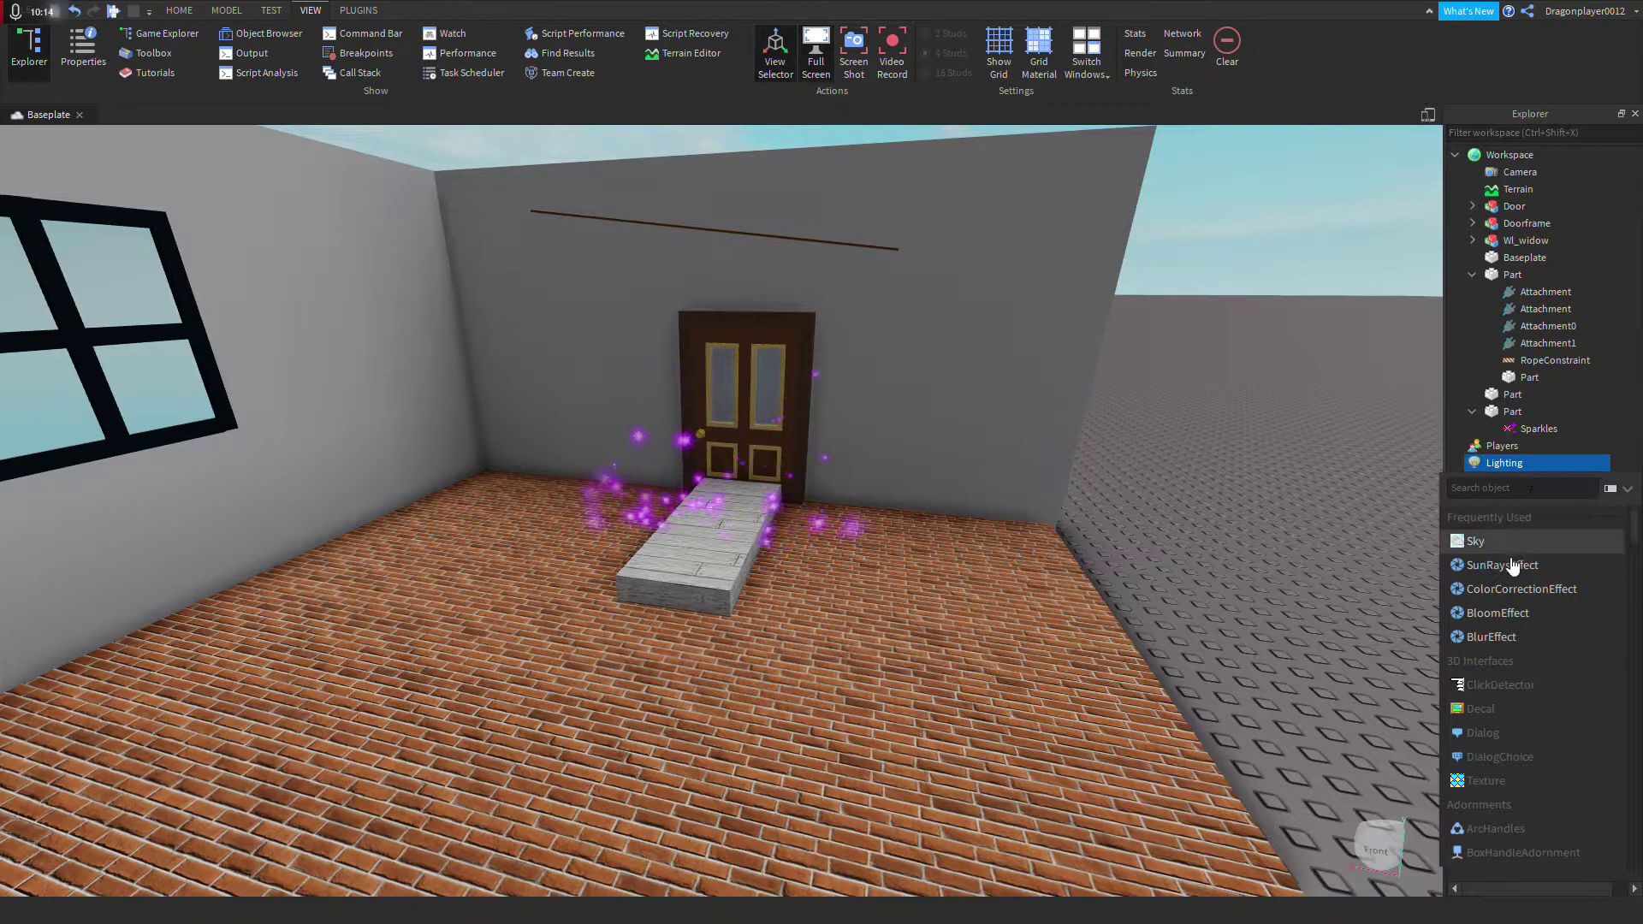
pyautogui.click(1500, 565)
pyautogui.moveTo(1231, 553); pyautogui.dragTo(1268, 471, button='right')
pyautogui.click(1268, 471)
# Step: Go through the ReplicatedFirst, ReplicatedStorage, ServerScriptService and ServerStorage containers in the Explorer
pyautogui.click(1525, 496)
pyautogui.click(1528, 515)
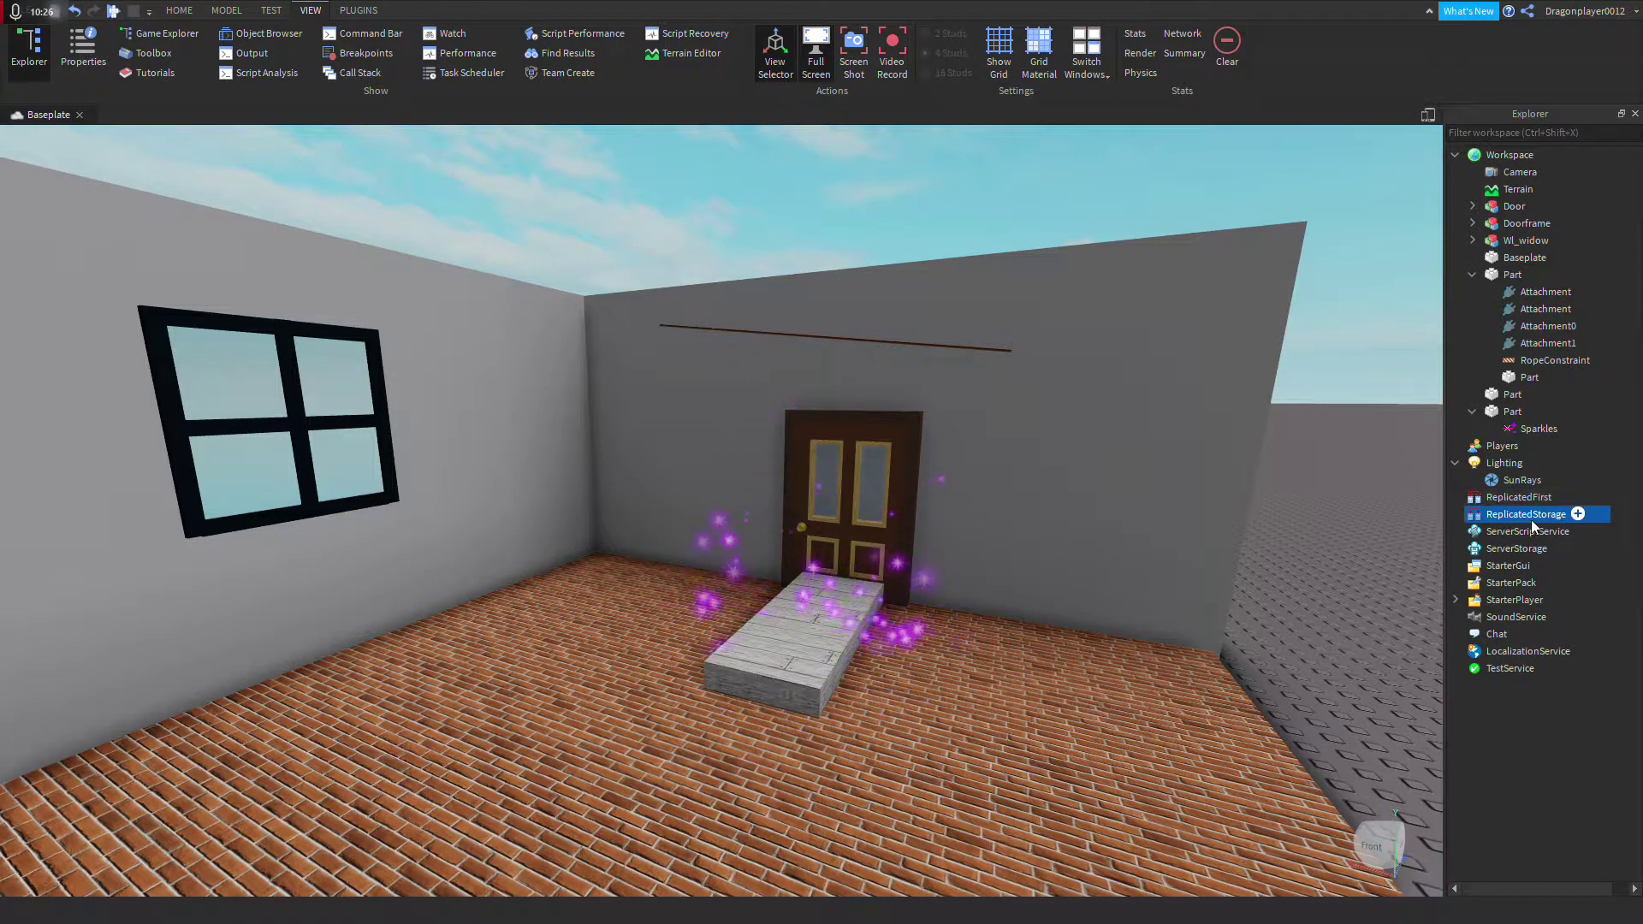
pyautogui.click(1533, 532)
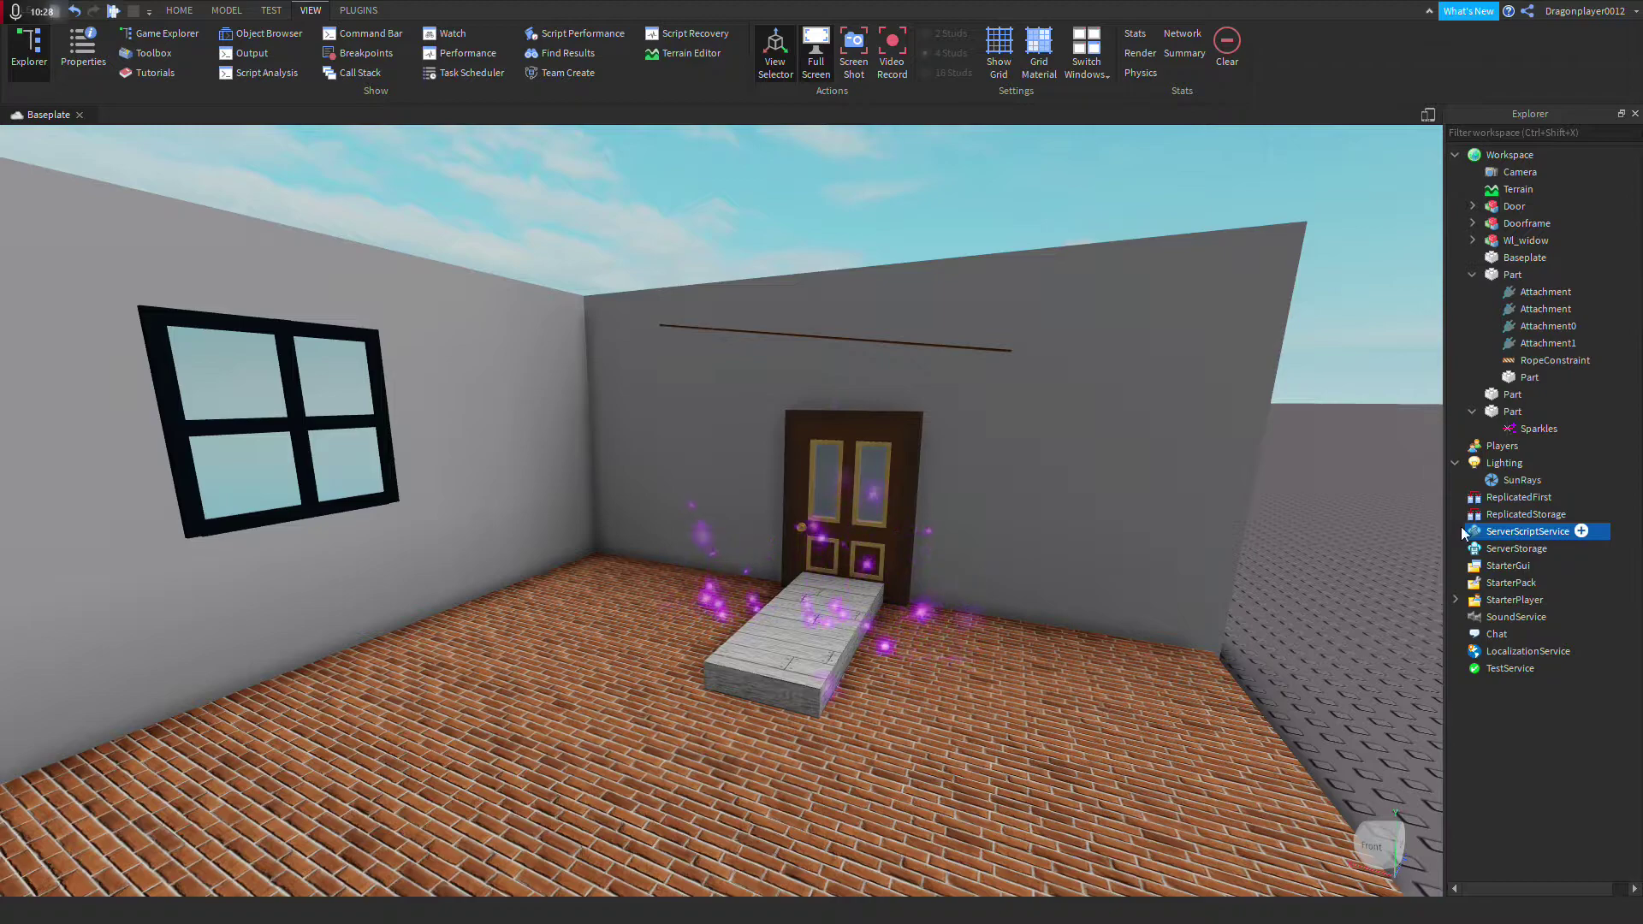
pyautogui.click(1522, 551)
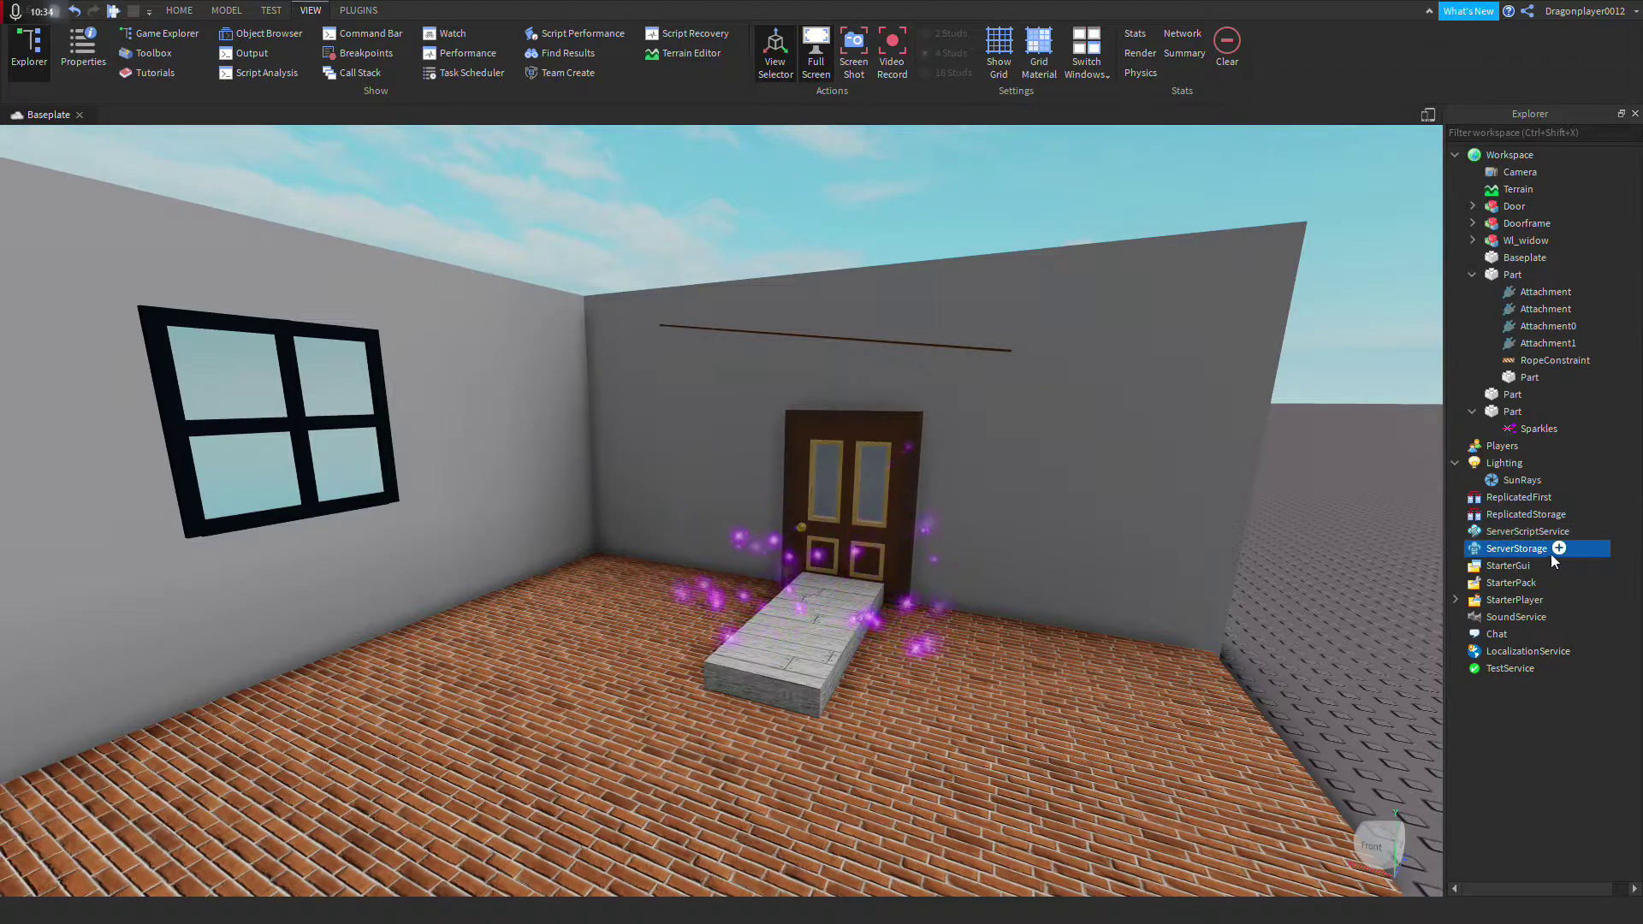
# Step: Add a ScreenGui to StarterGui and insert a TextLabel inside it
pyautogui.click(1521, 570)
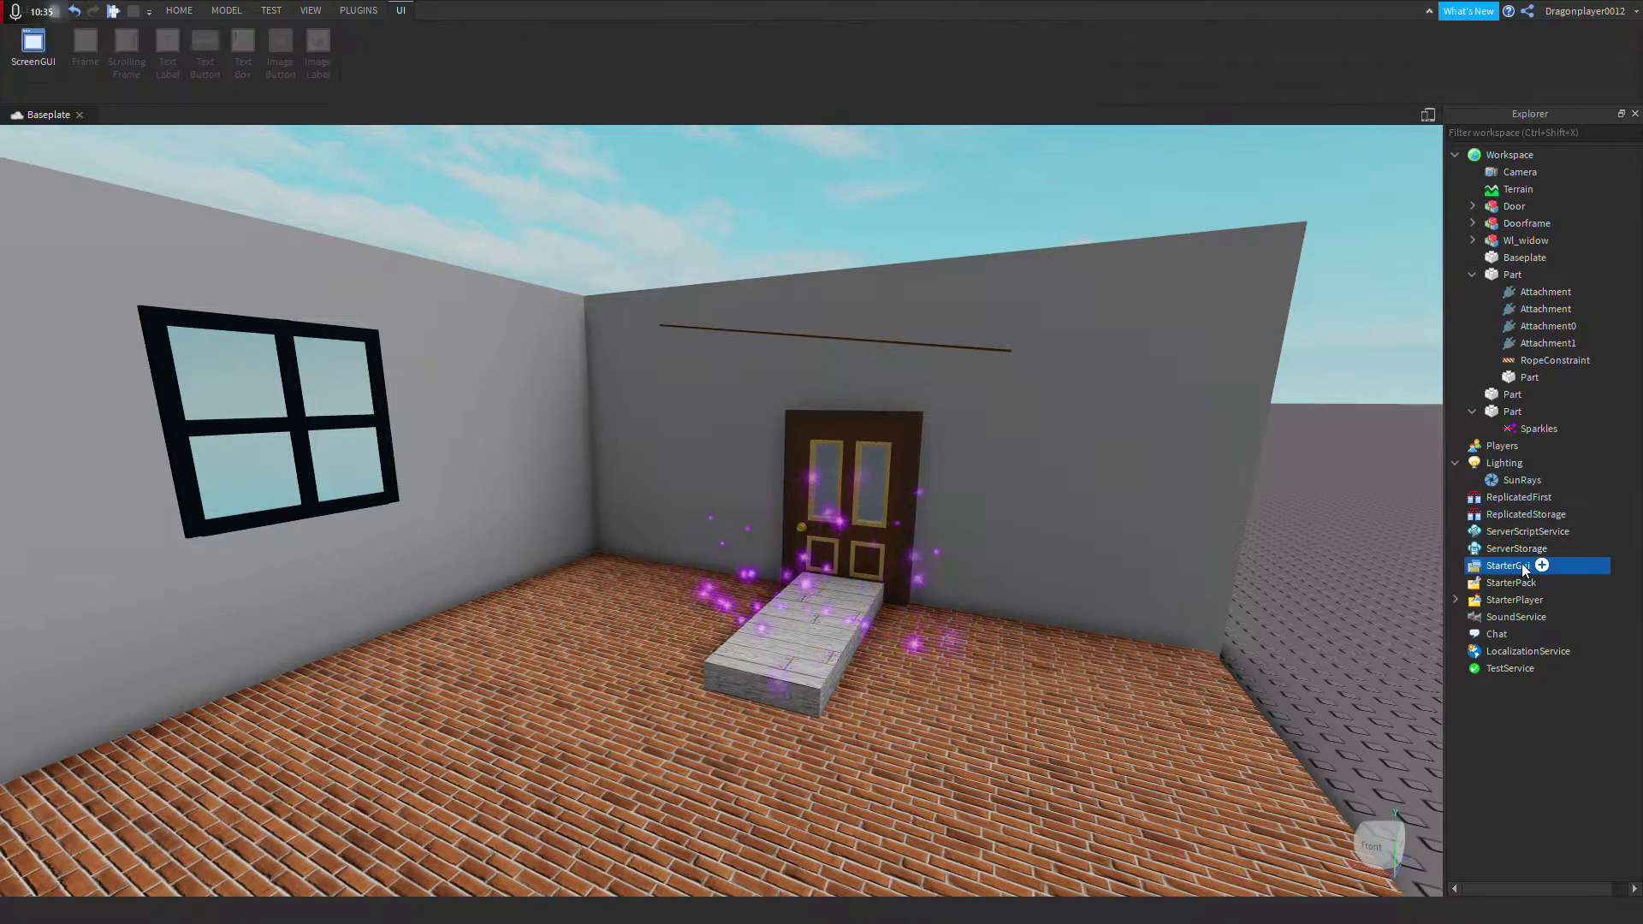
pyautogui.click(1541, 565)
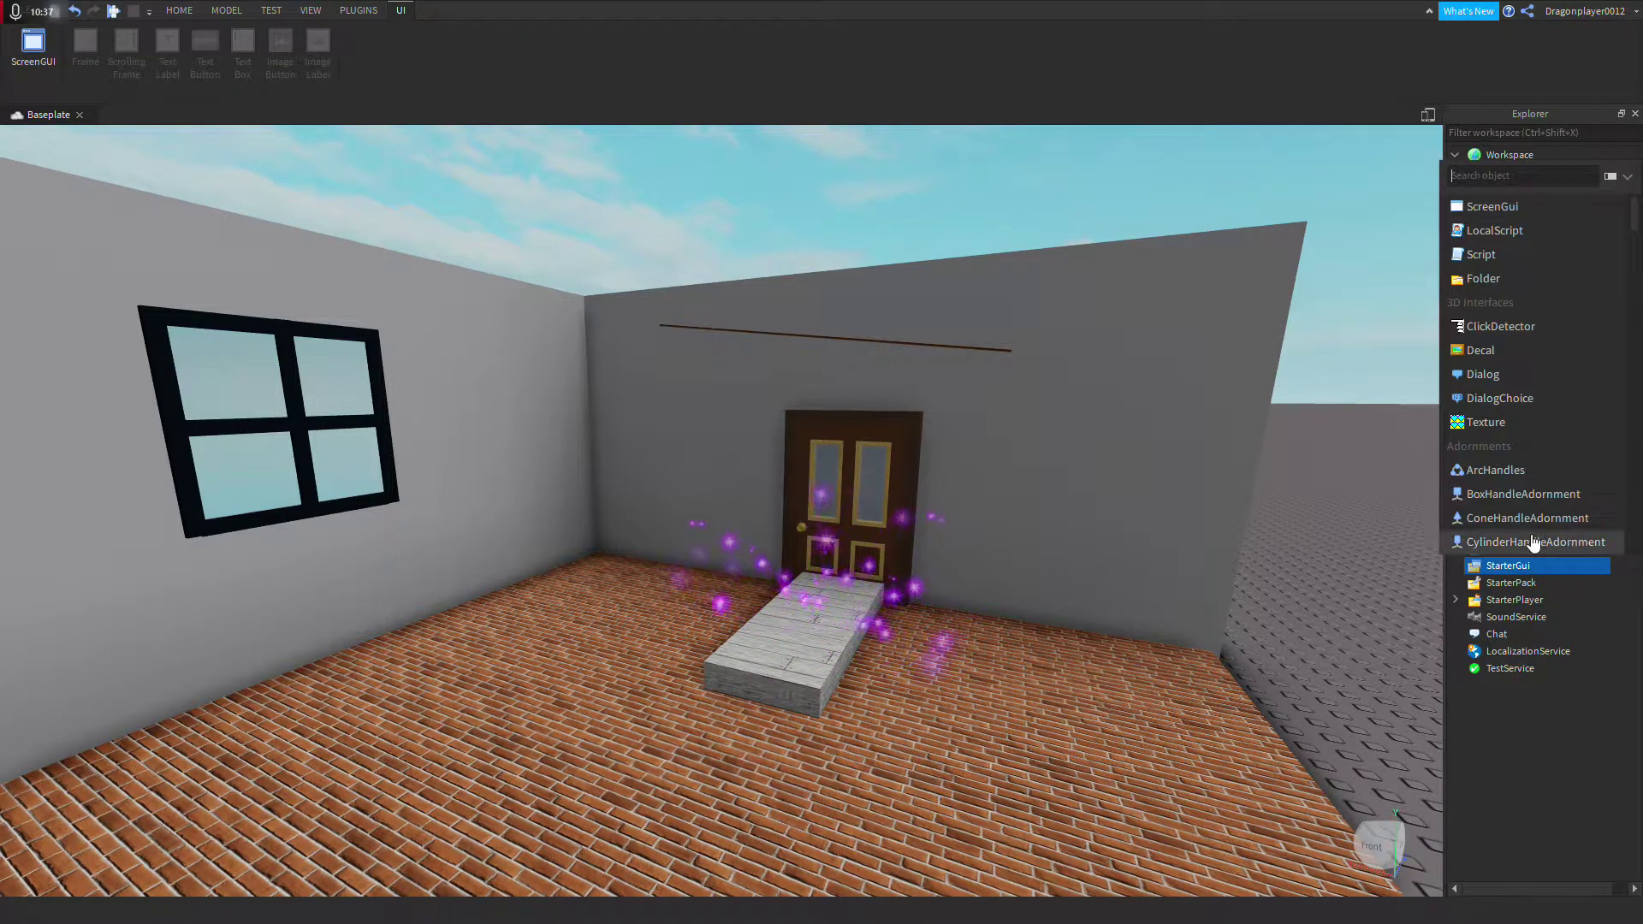
pyautogui.click(1495, 210)
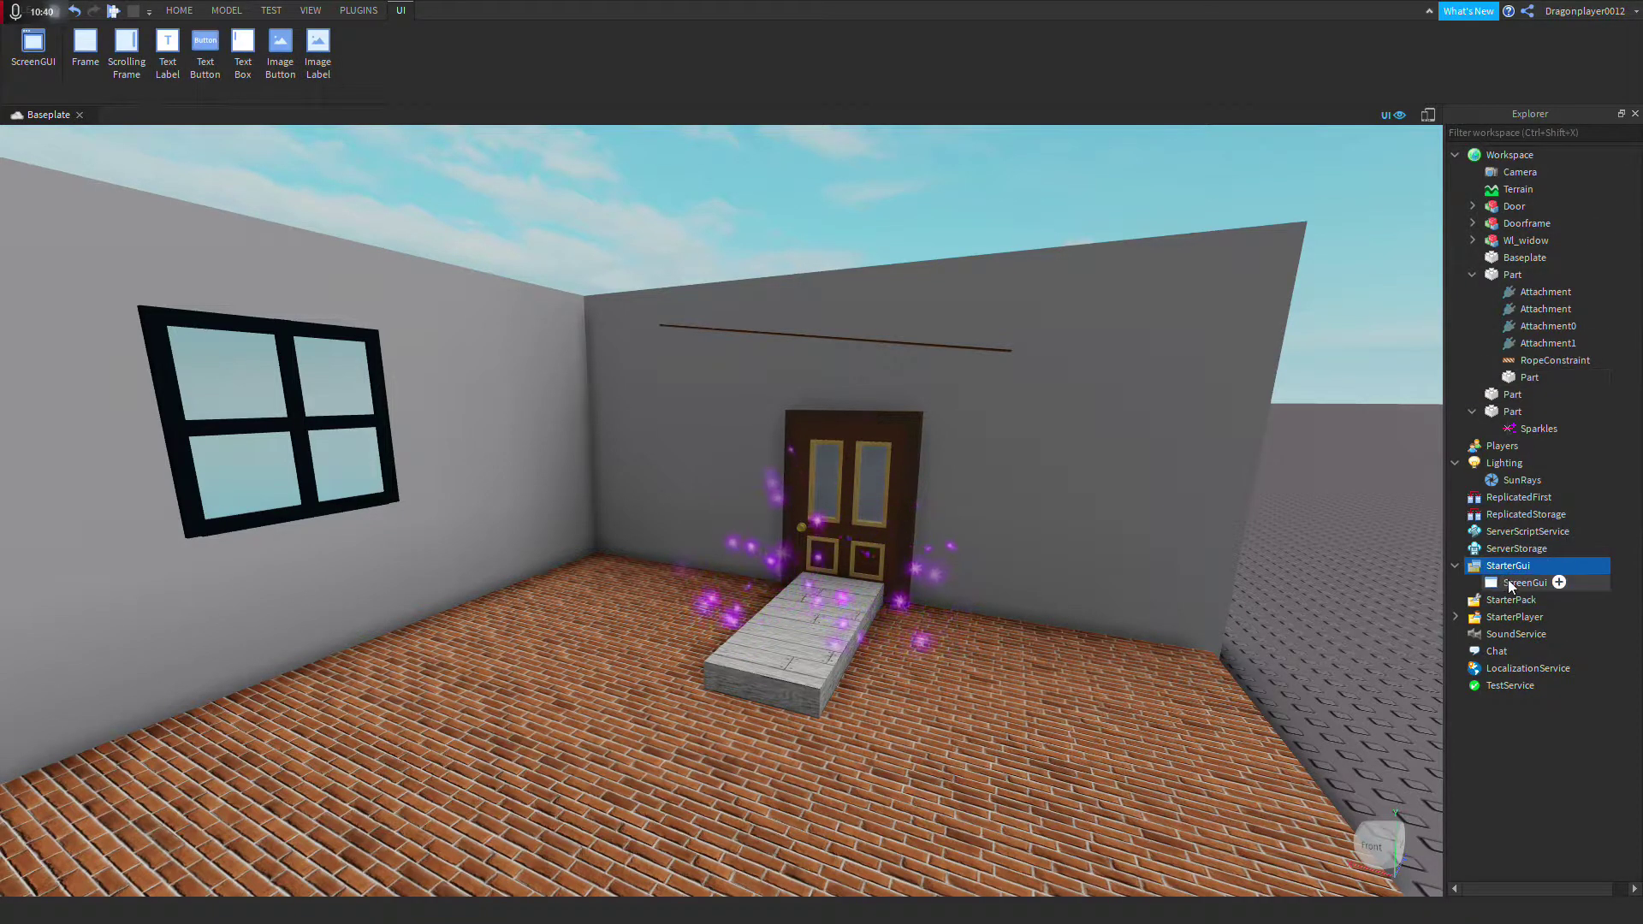
pyautogui.click(1558, 583)
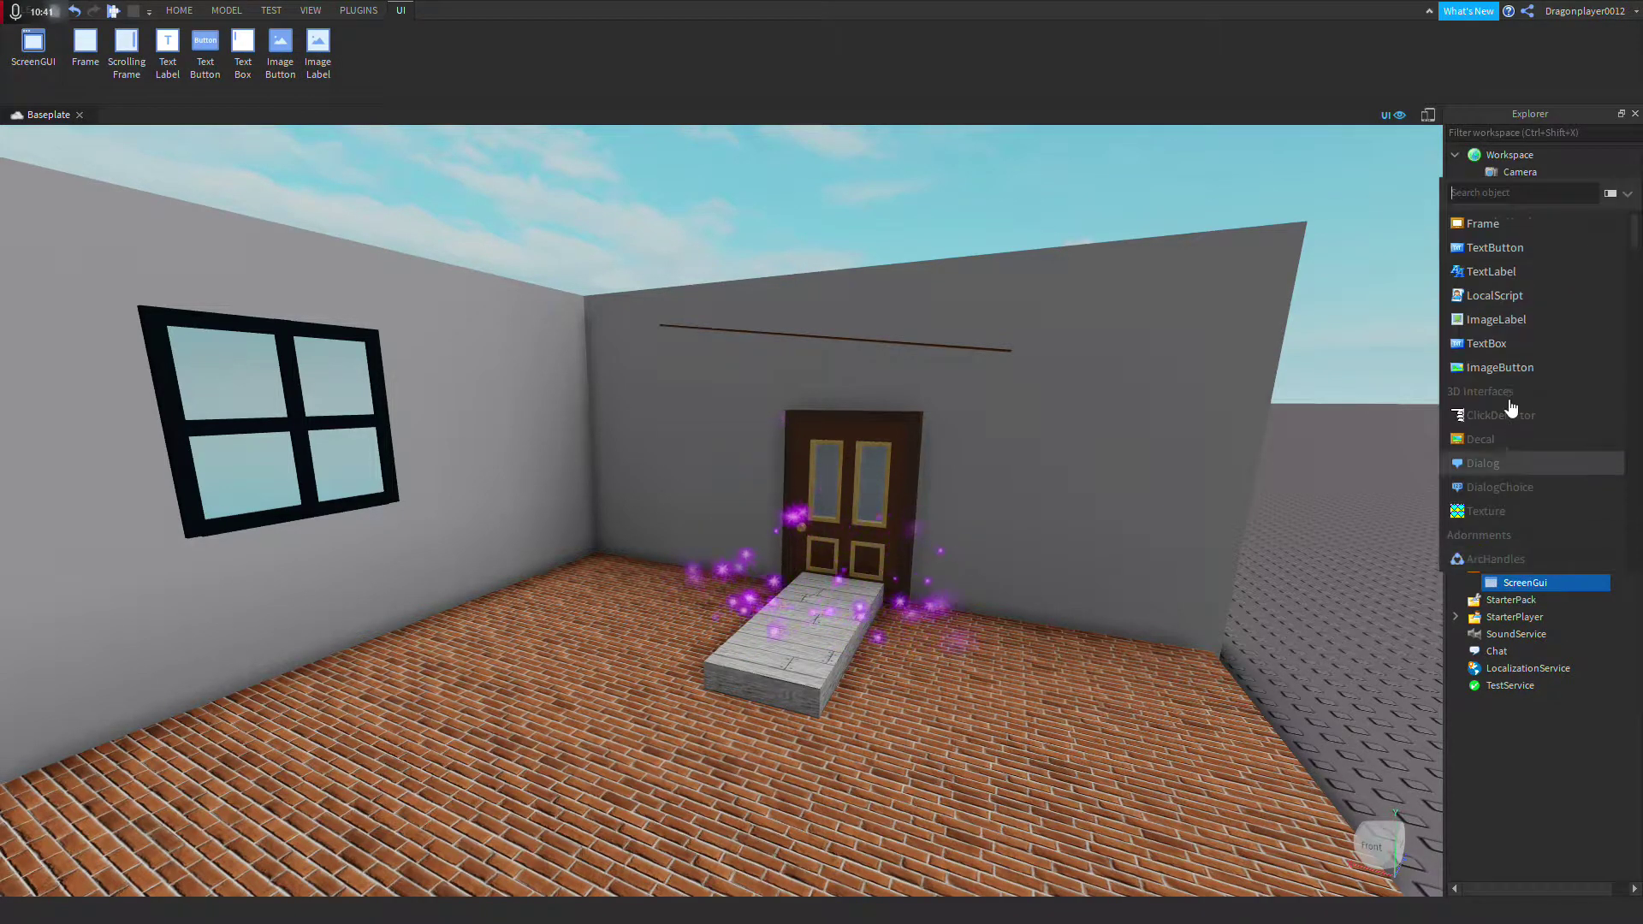
pyautogui.click(1524, 274)
pyautogui.click(1525, 601)
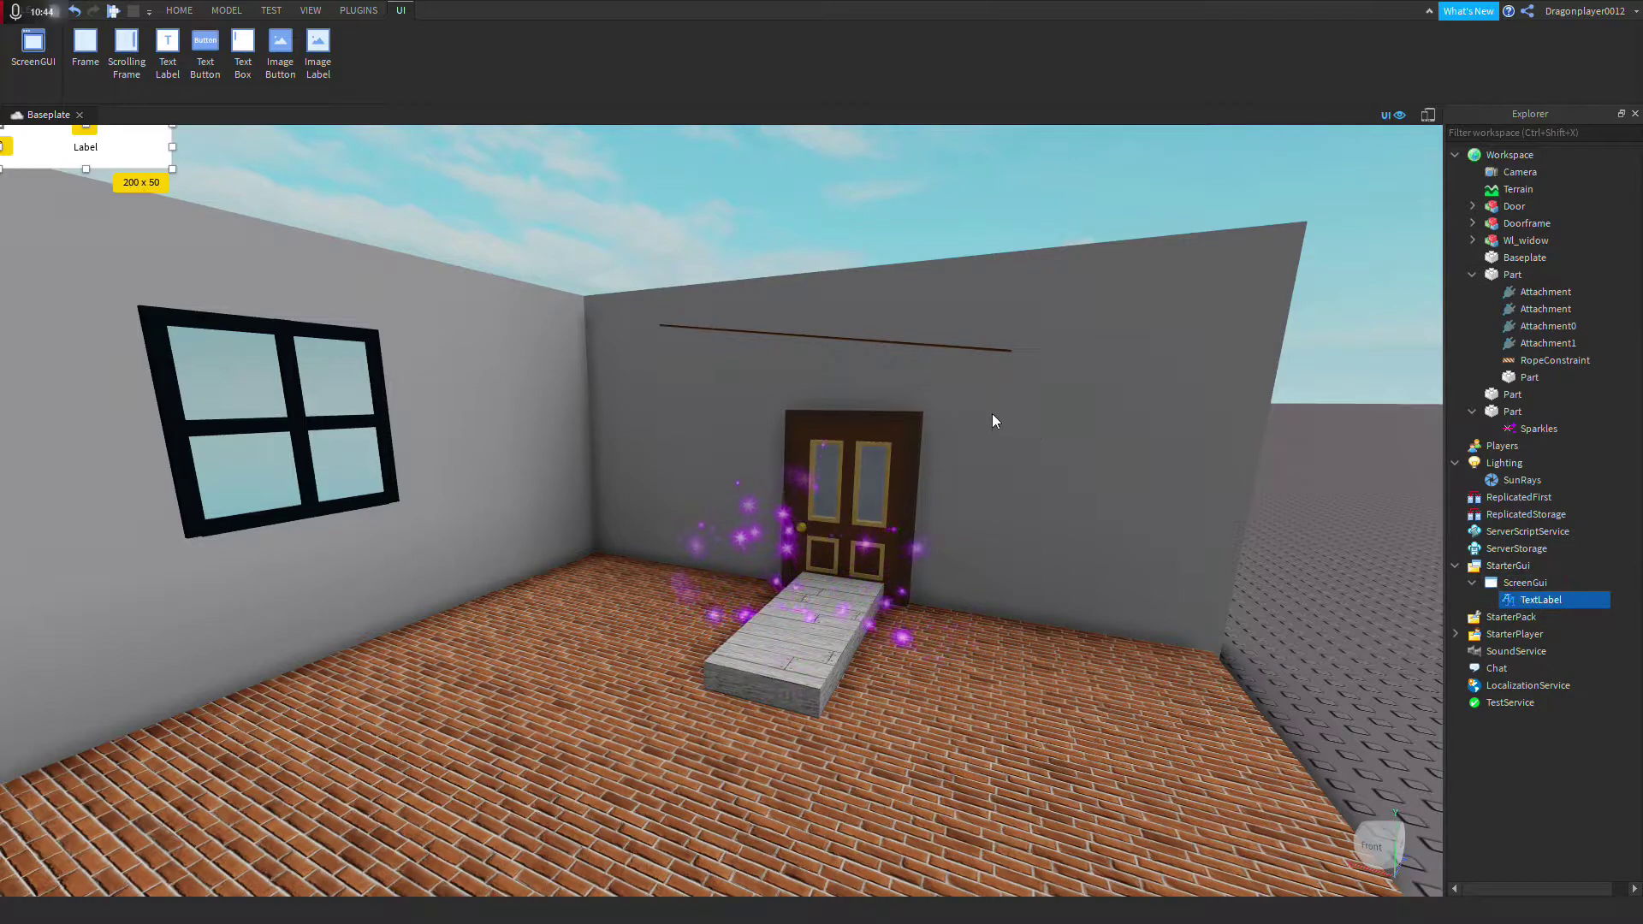
# Step: Stretch the text label to 1677 x 86 and place an image label over its left end
pyautogui.moveTo(169, 157); pyautogui.dragTo(1493, 182)
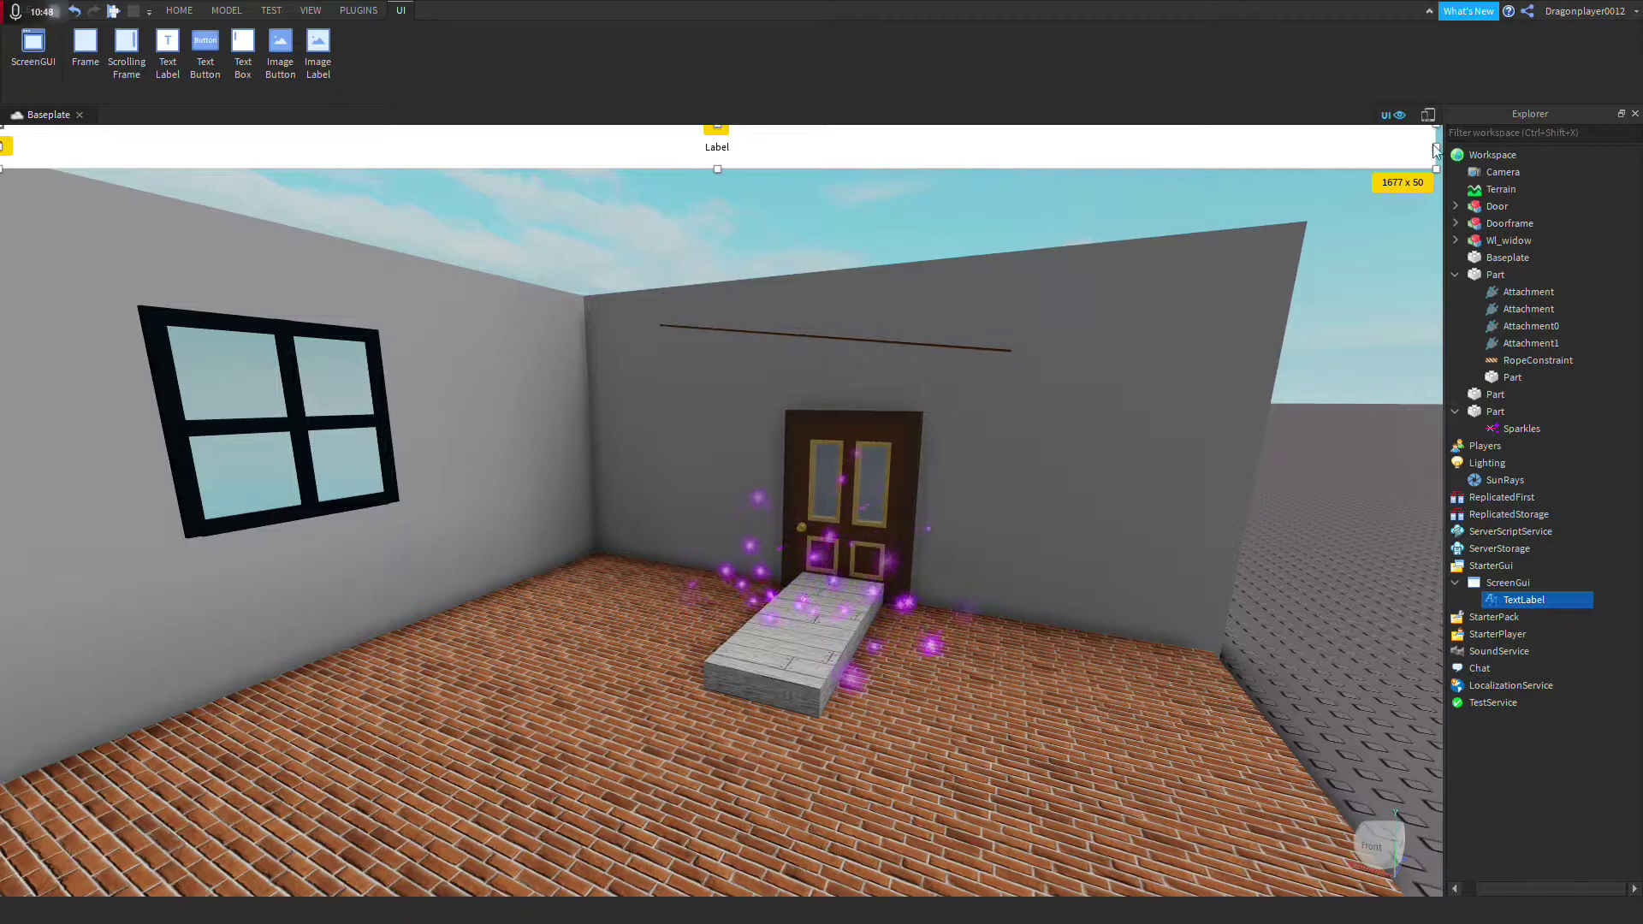
pyautogui.moveTo(715, 169); pyautogui.dragTo(714, 200)
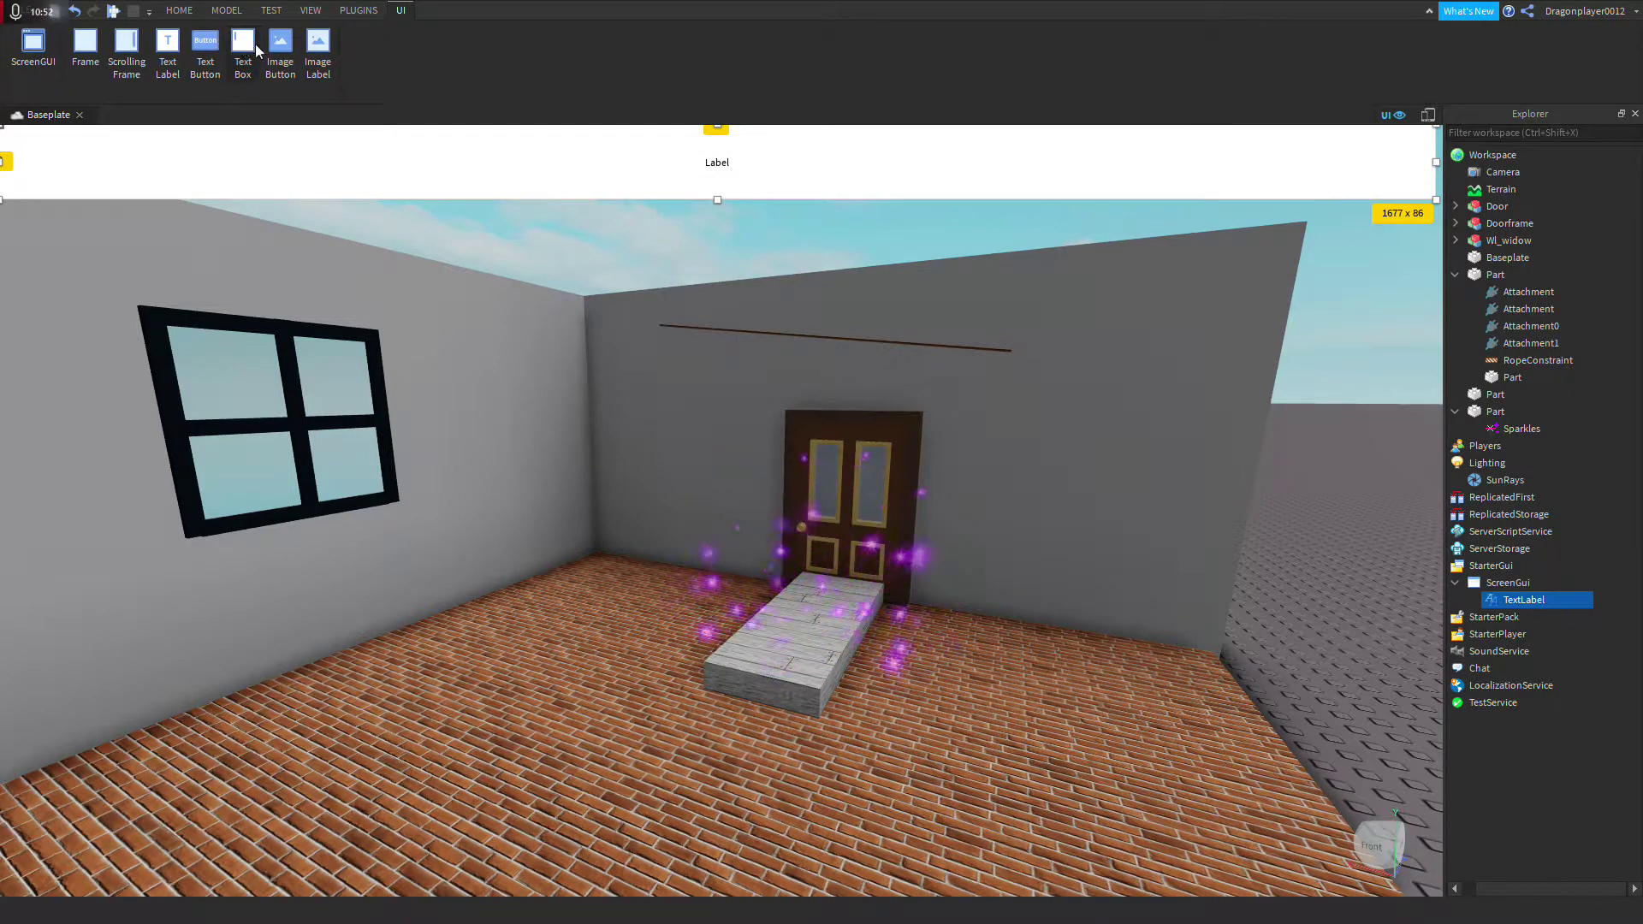
pyautogui.click(318, 43)
pyautogui.moveTo(87, 168); pyautogui.dragTo(190, 190)
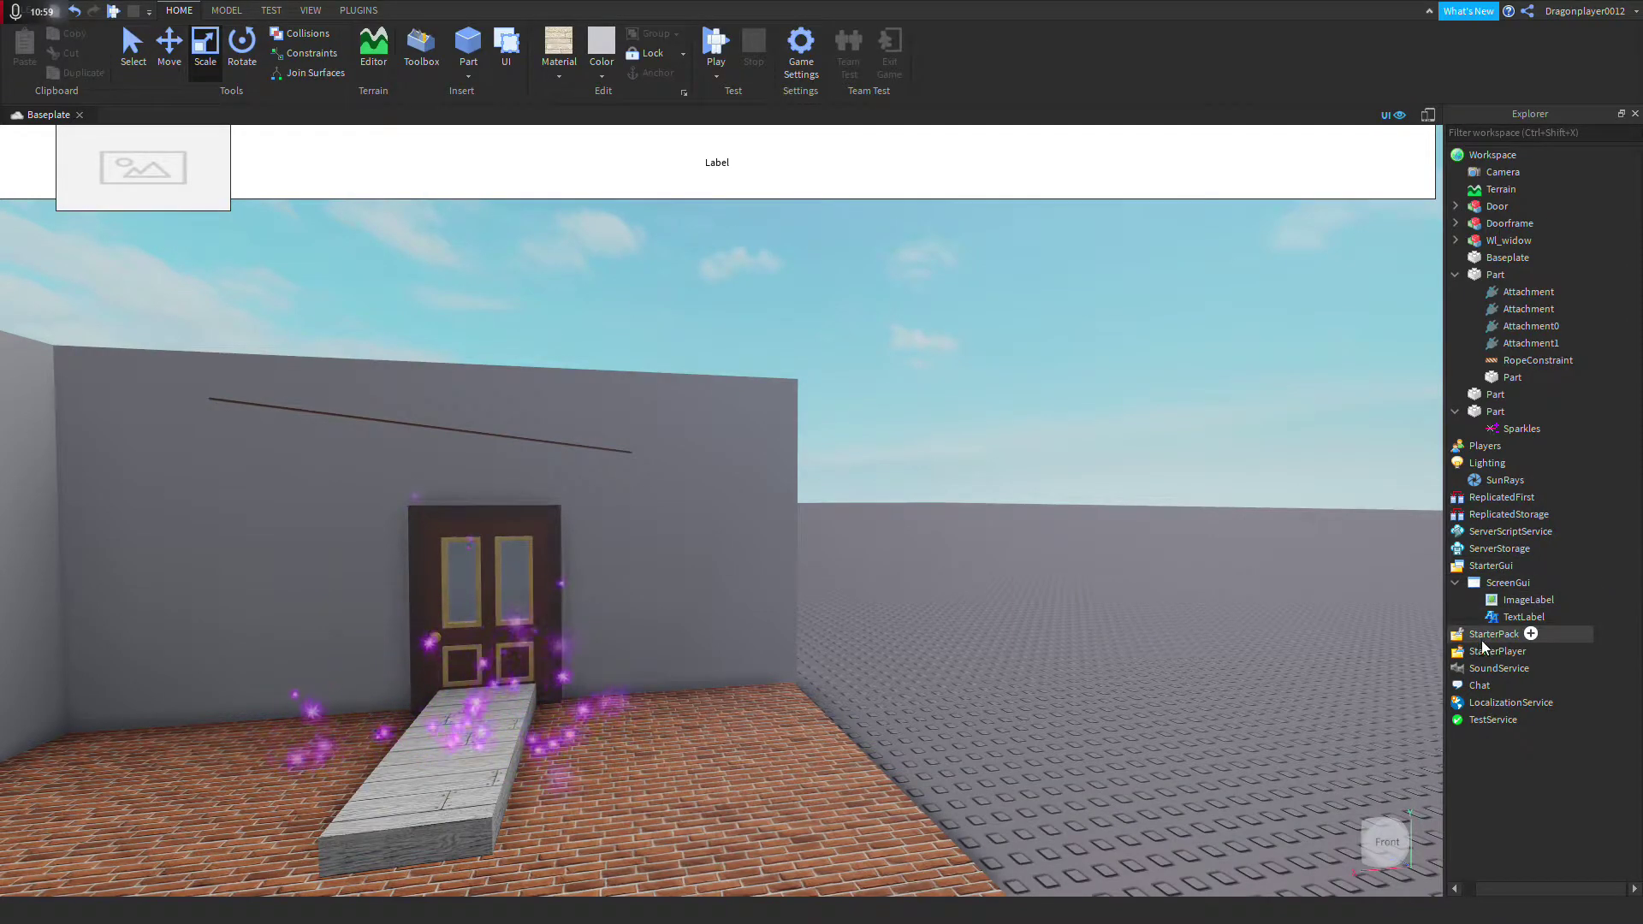
# Step: Add a Tool to StarterPack
pyautogui.click(1482, 637)
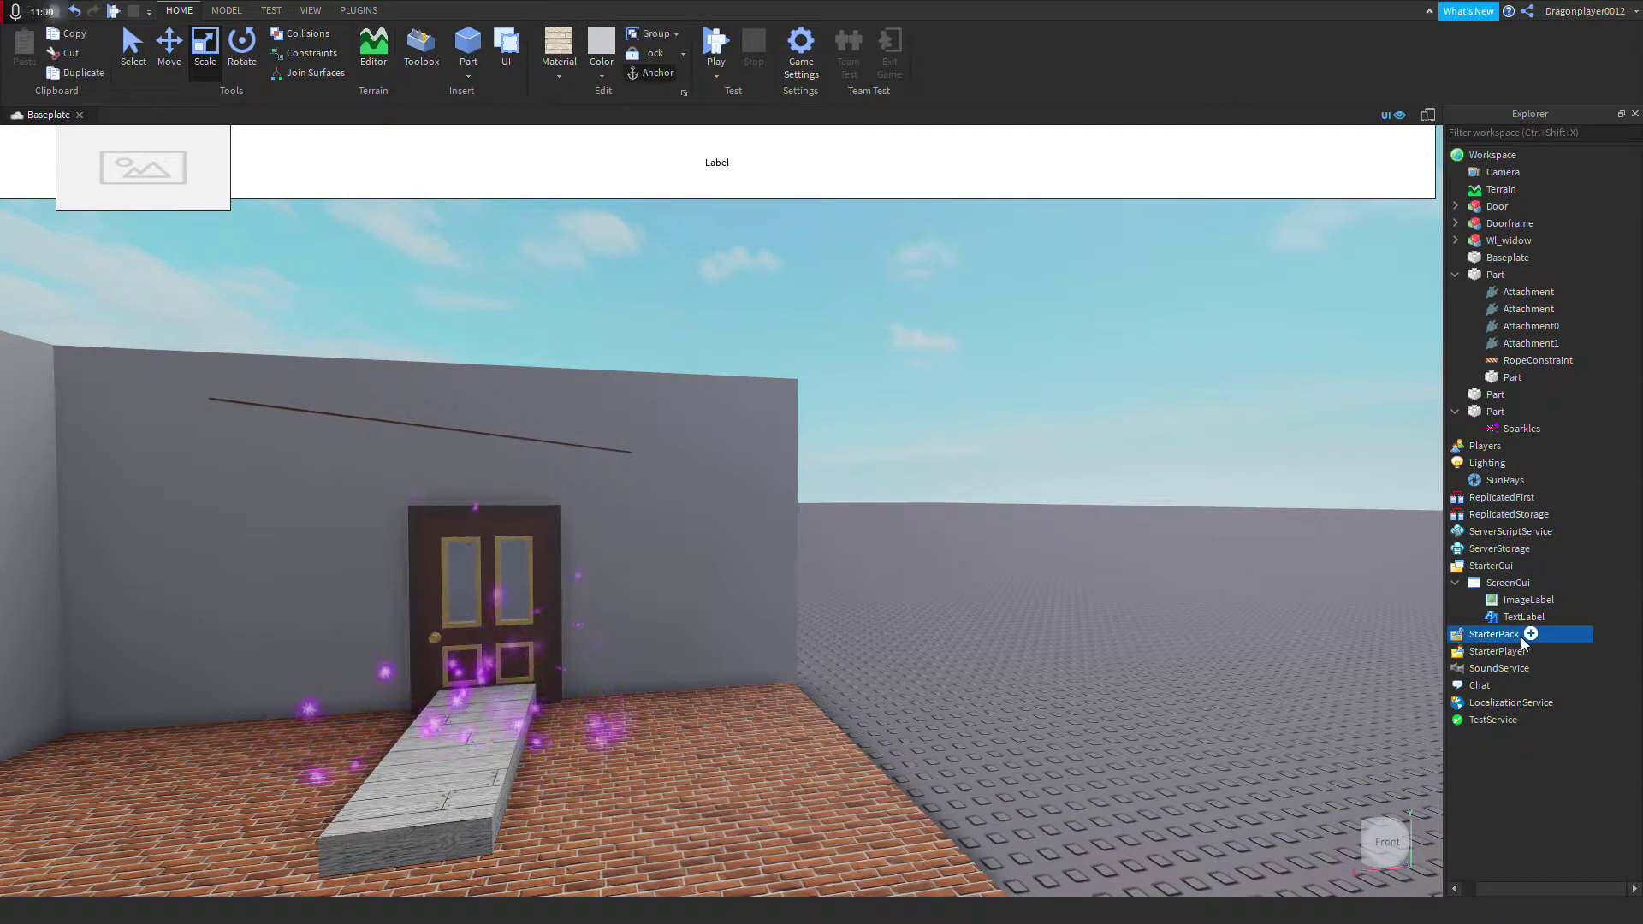
pyautogui.click(1548, 635)
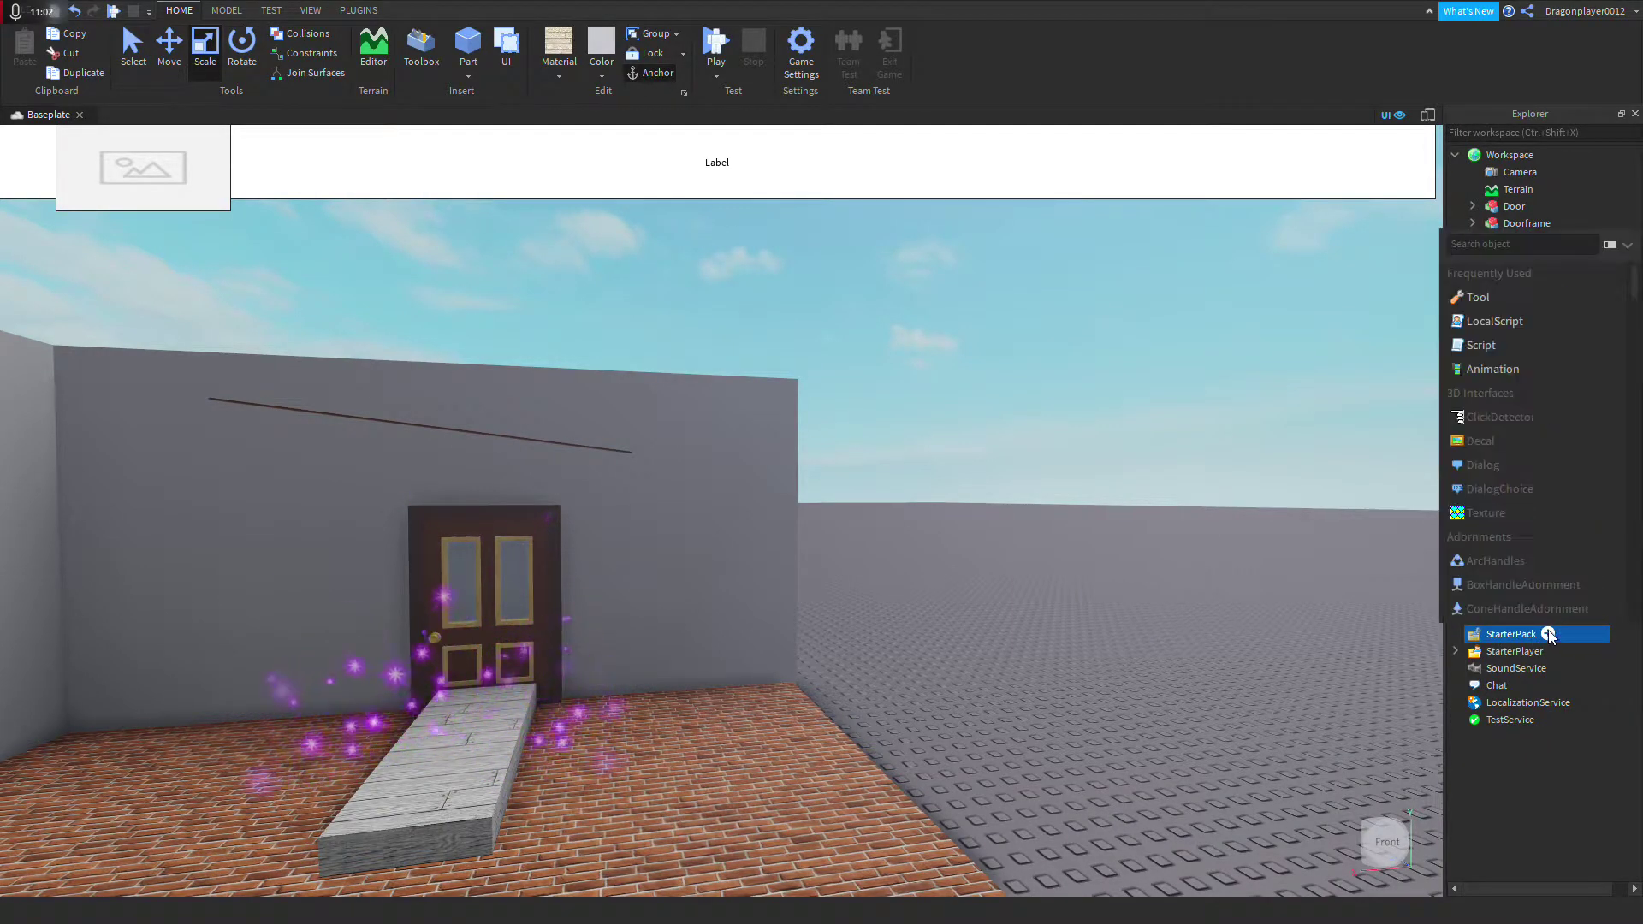
pyautogui.click(1511, 269)
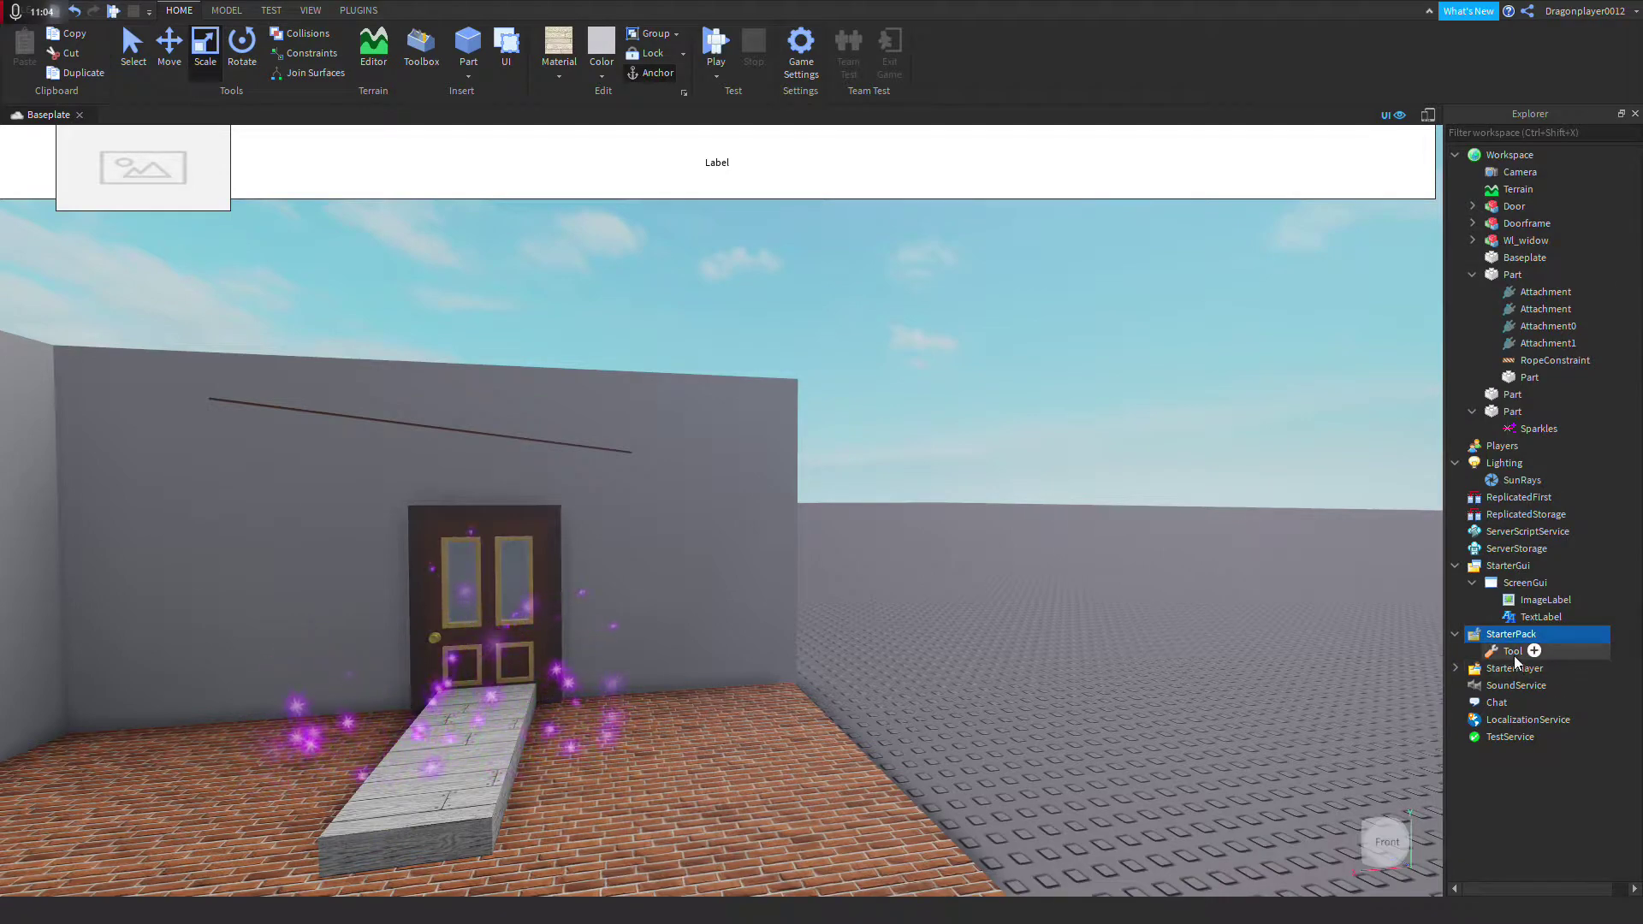
# Step: Search the insertable objects for "ha" and add Handles to the Tool in StarterPack
pyautogui.click(1515, 654)
pyautogui.click(1536, 651)
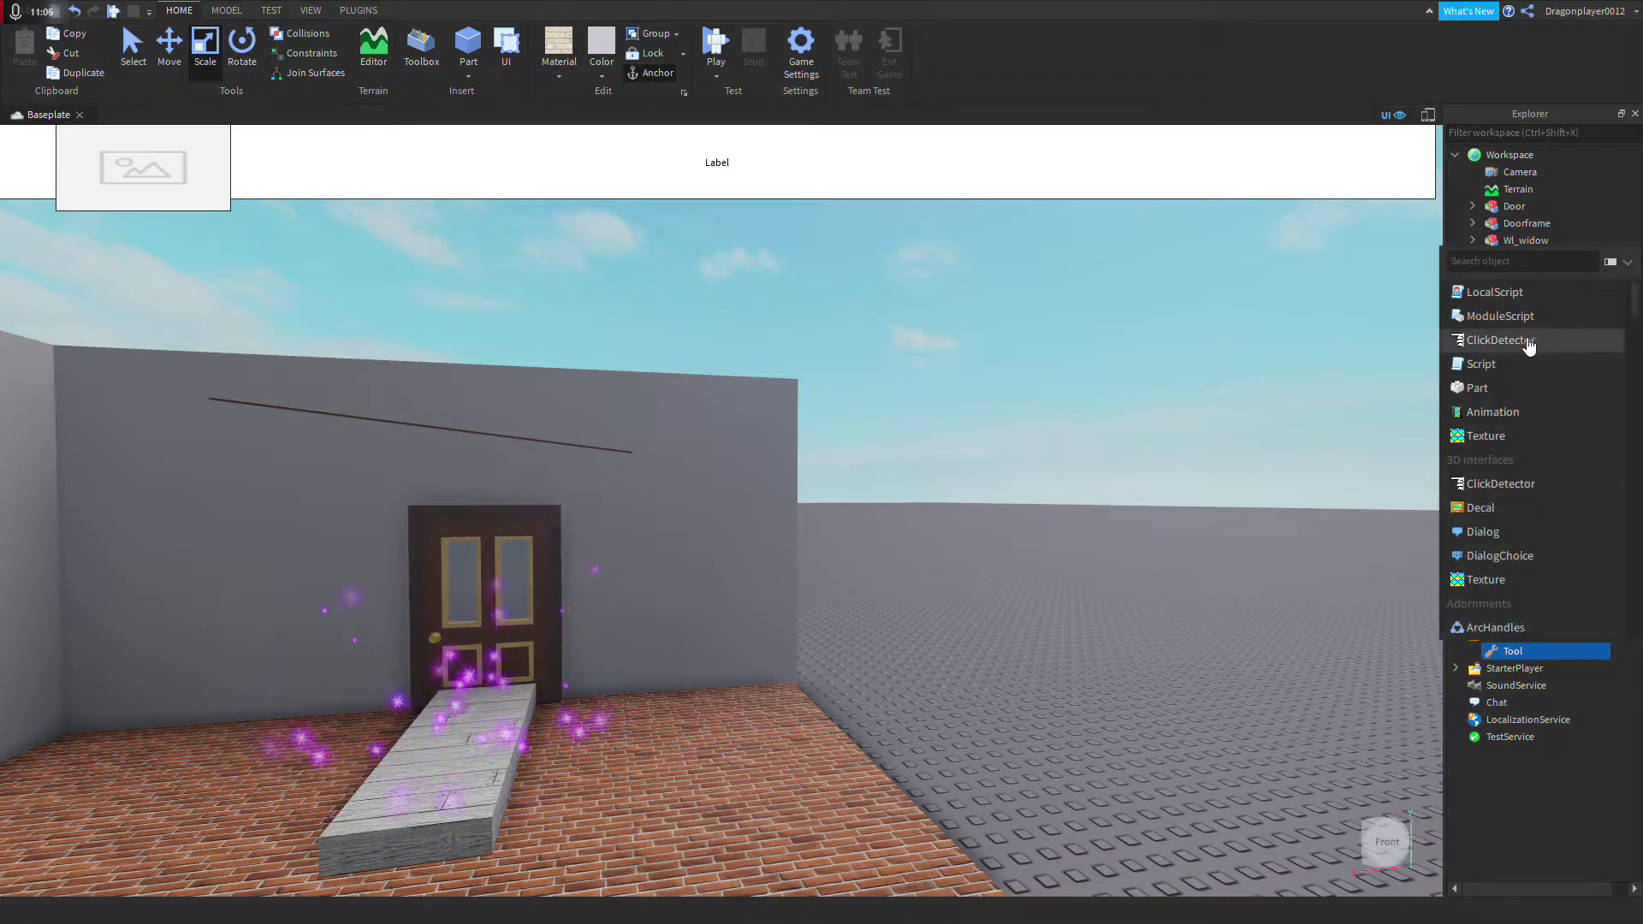
pyautogui.scroll(-5, 1498, 552)
pyautogui.scroll(5, 1498, 428)
pyautogui.write('h')
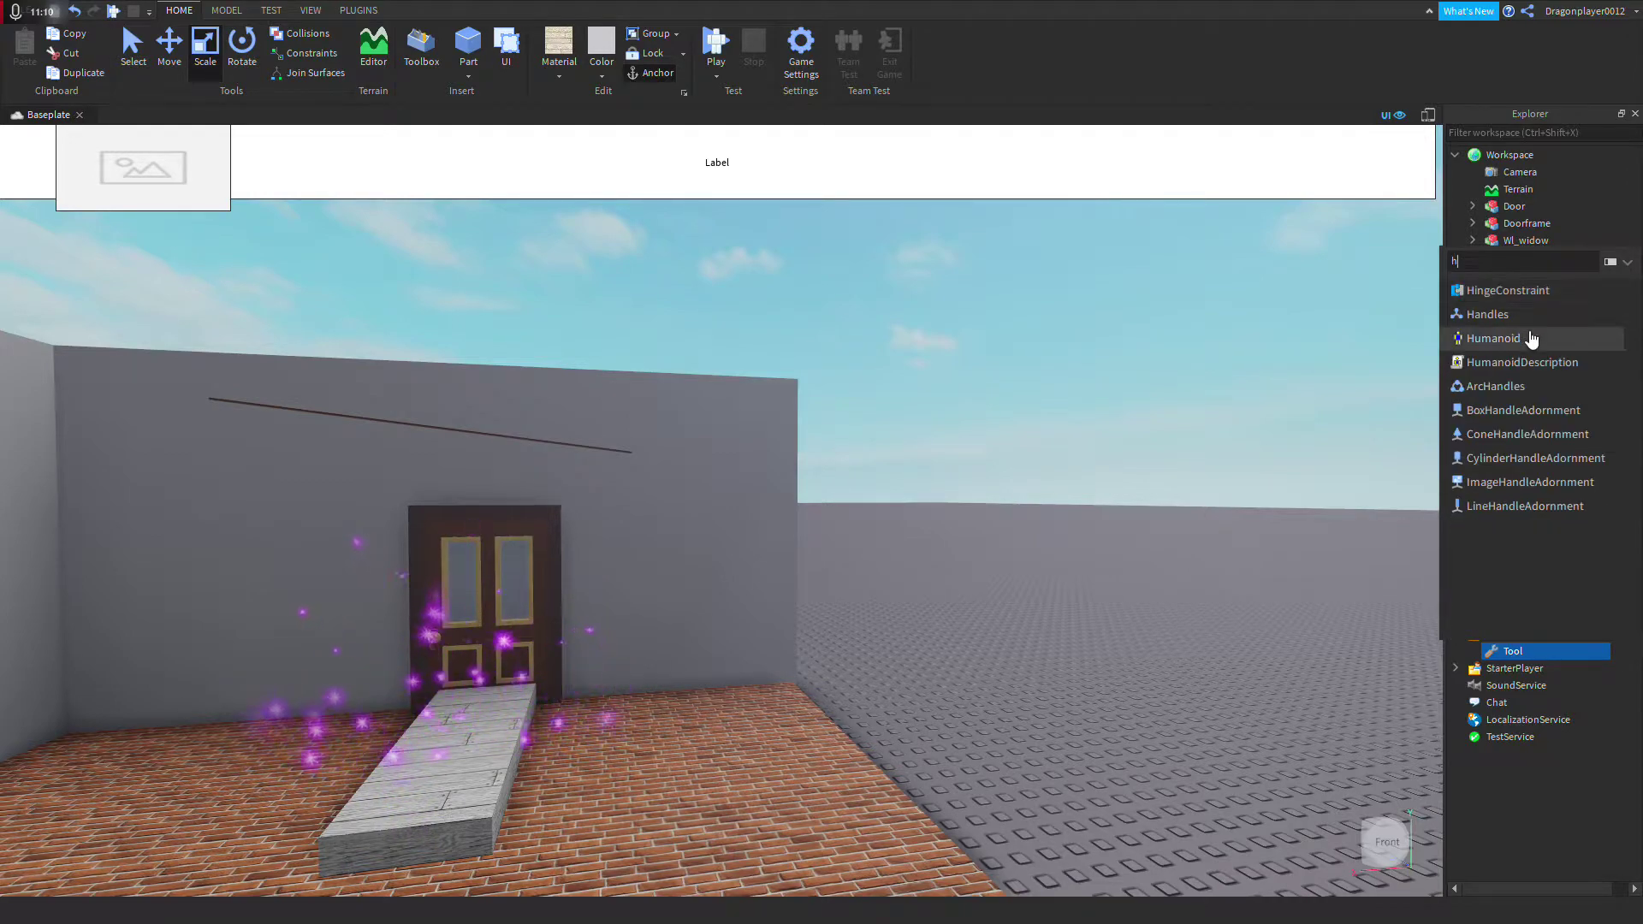
pyautogui.write('a')
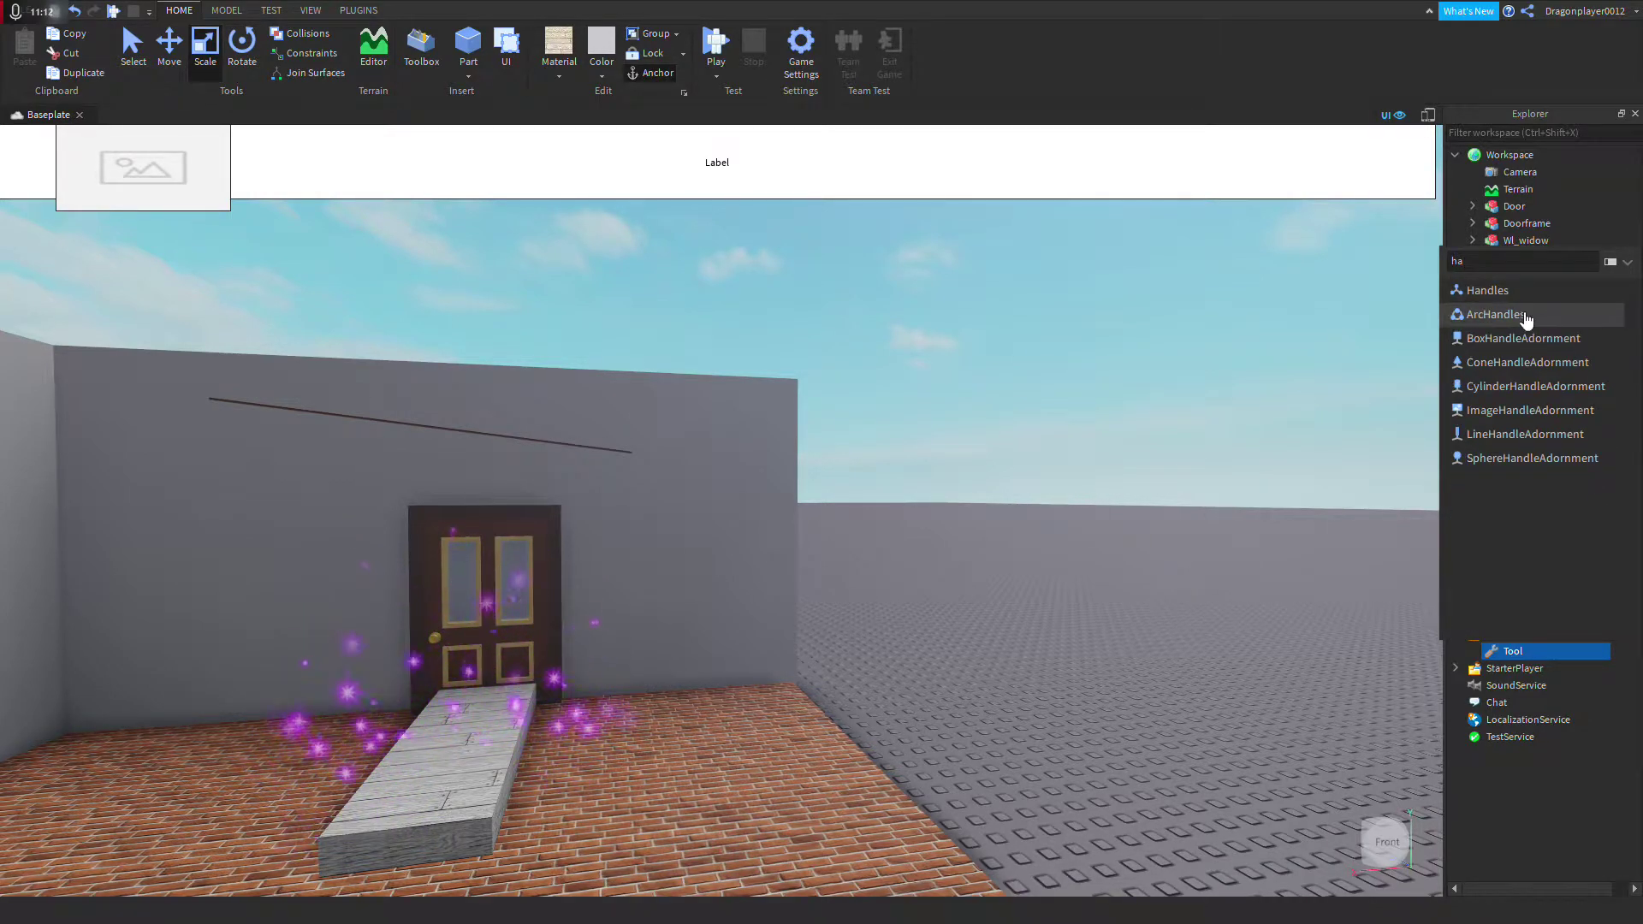
pyautogui.click(1488, 291)
pyautogui.click(1319, 398)
pyautogui.moveTo(1318, 398); pyautogui.dragTo(1431, 560, button='right')
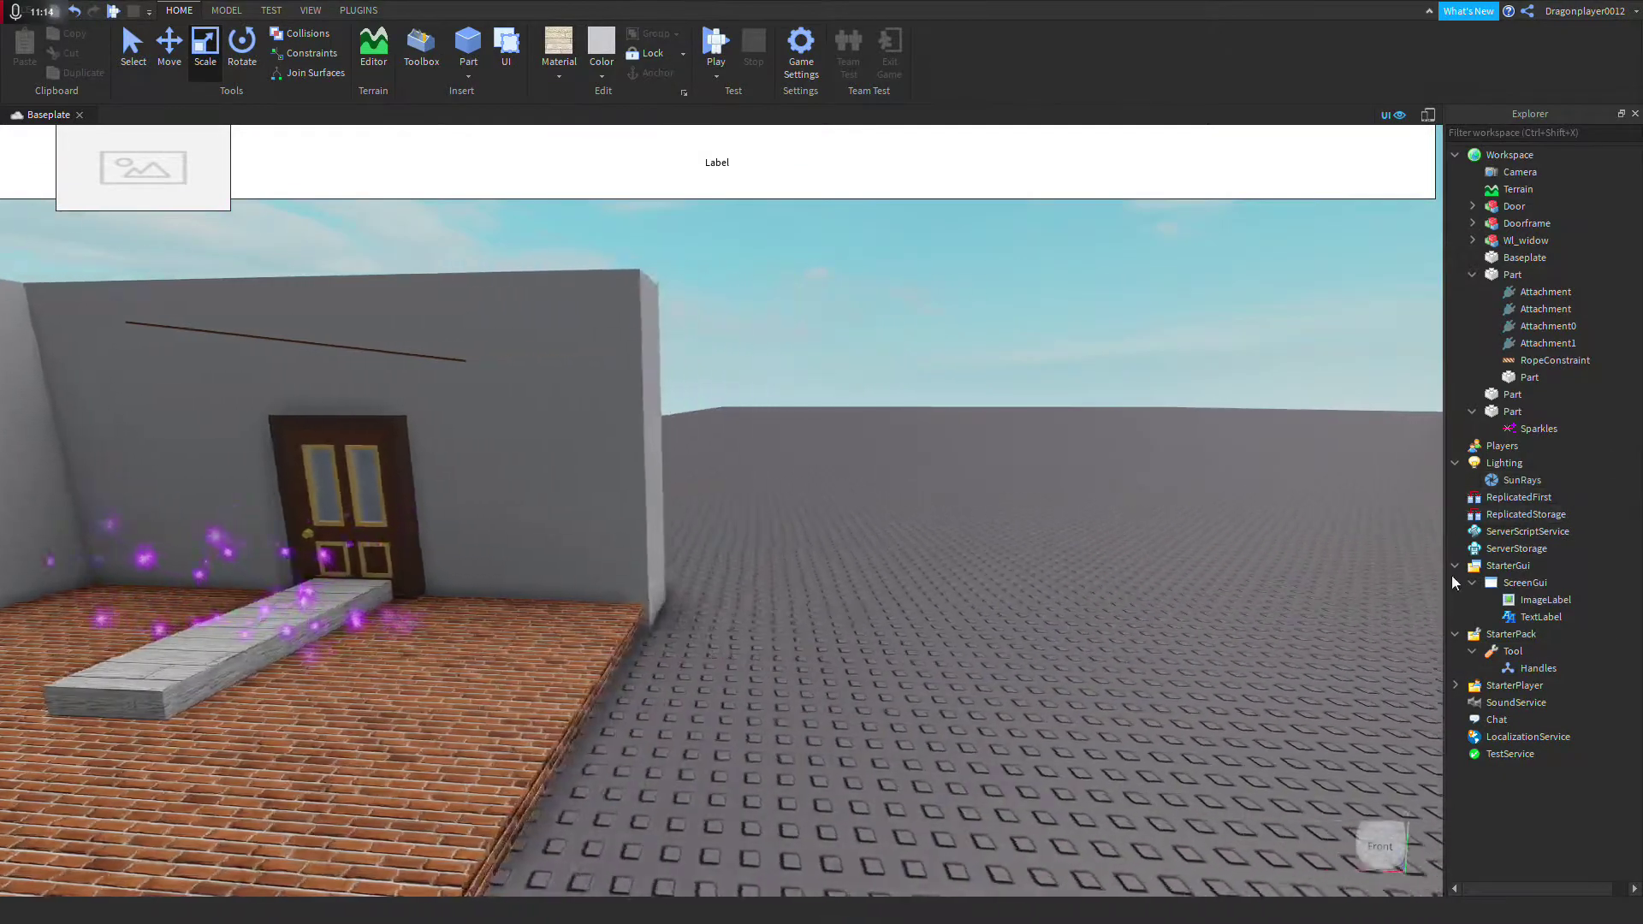
# Step: Try to rename the Handles object under the Tool, and delete the object
pyautogui.rightClick(1553, 669)
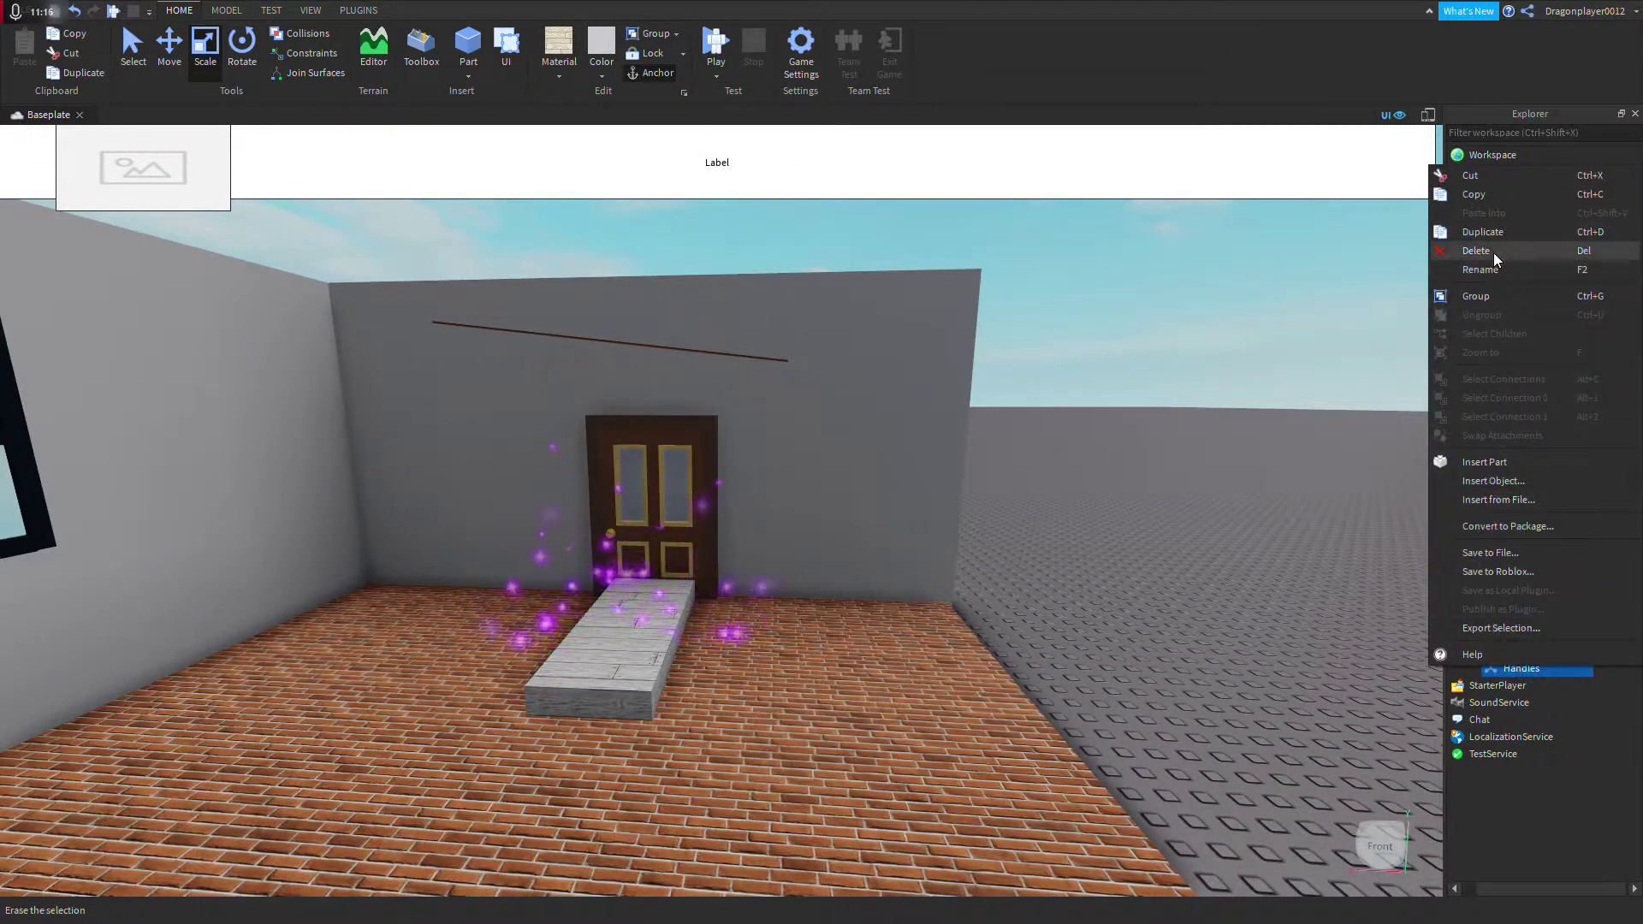
pyautogui.click(1481, 268)
pyautogui.rightClick(1530, 666)
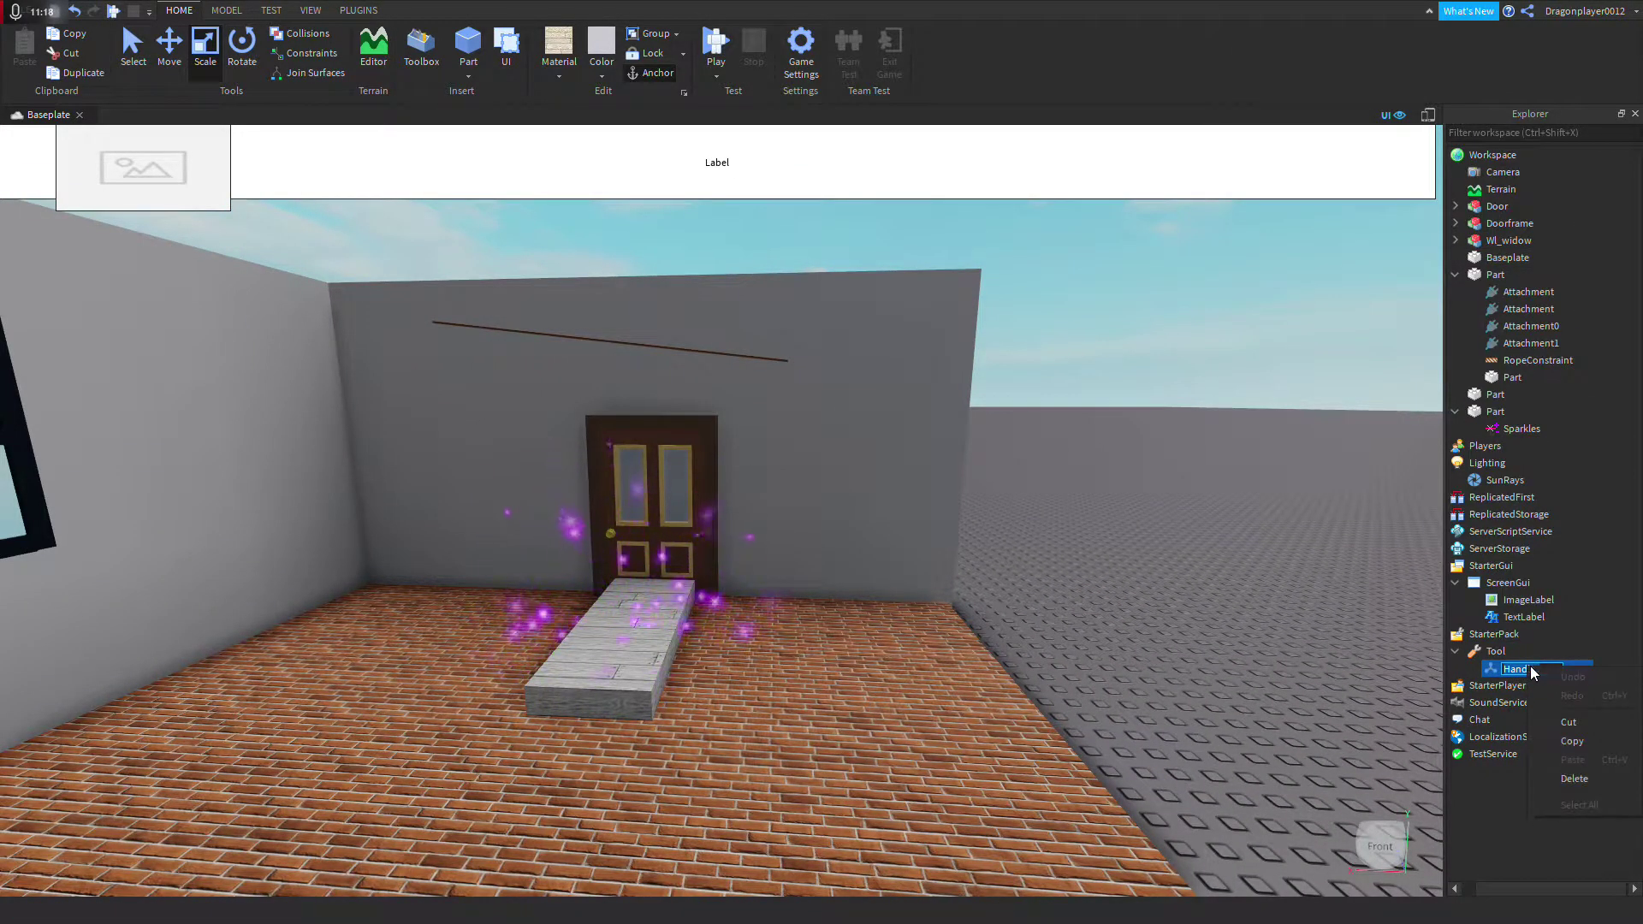
pyautogui.click(1577, 778)
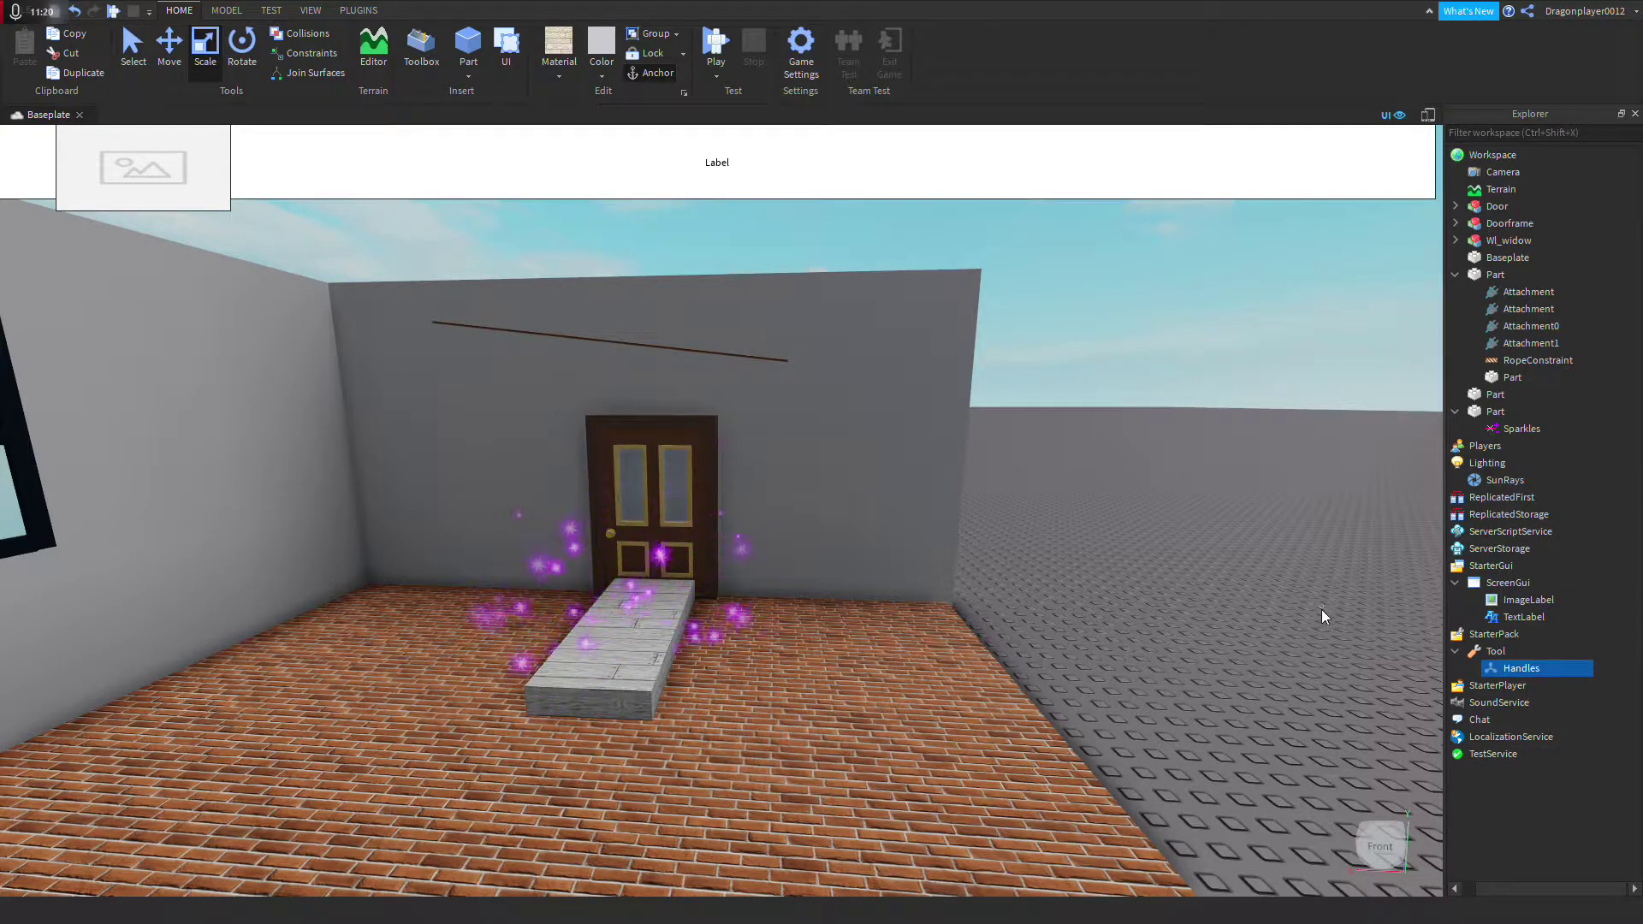
pyautogui.rightClick(1497, 670)
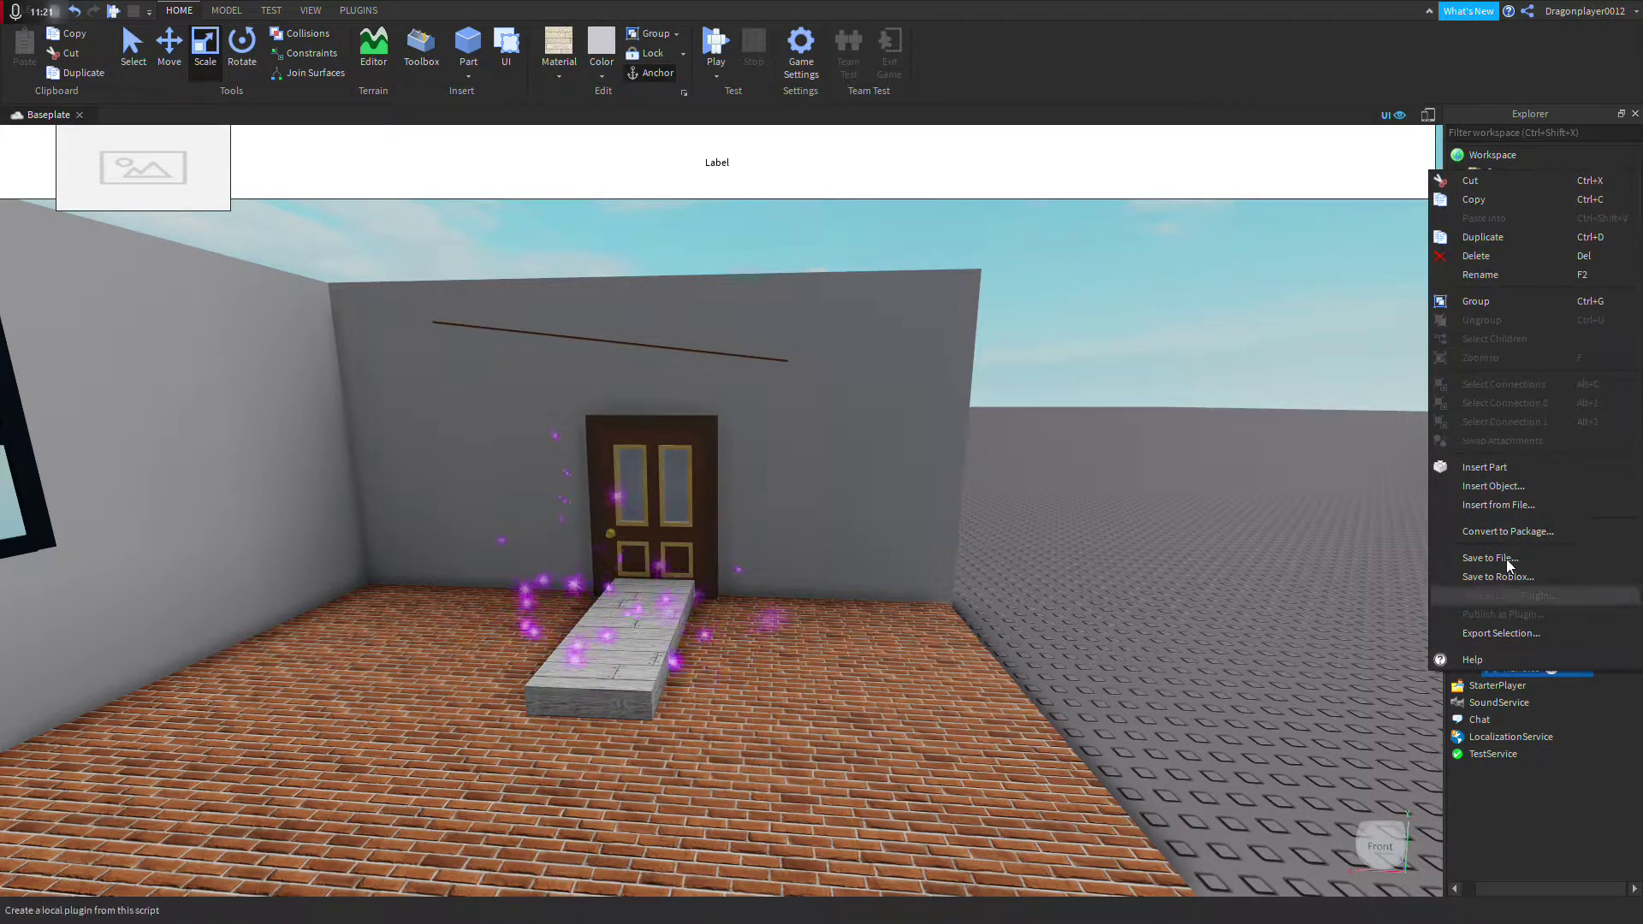
pyautogui.click(1476, 256)
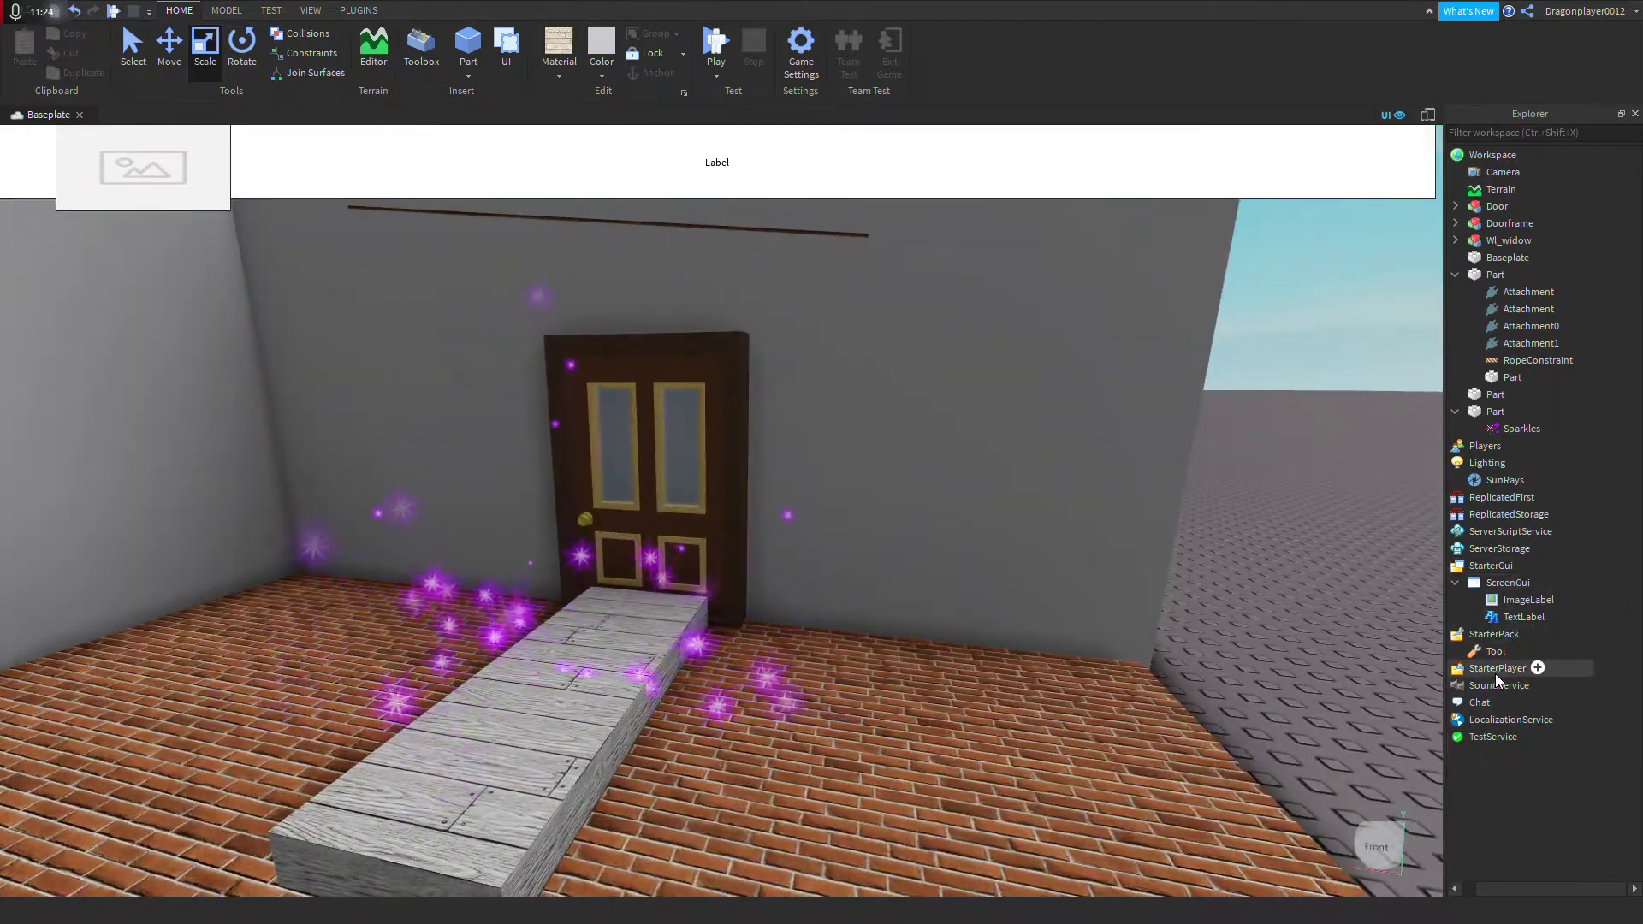
# Step: Go through the StarterPlayer, Chat and TestService entries in the Explorer
pyautogui.click(1497, 672)
pyautogui.moveTo(1502, 676)
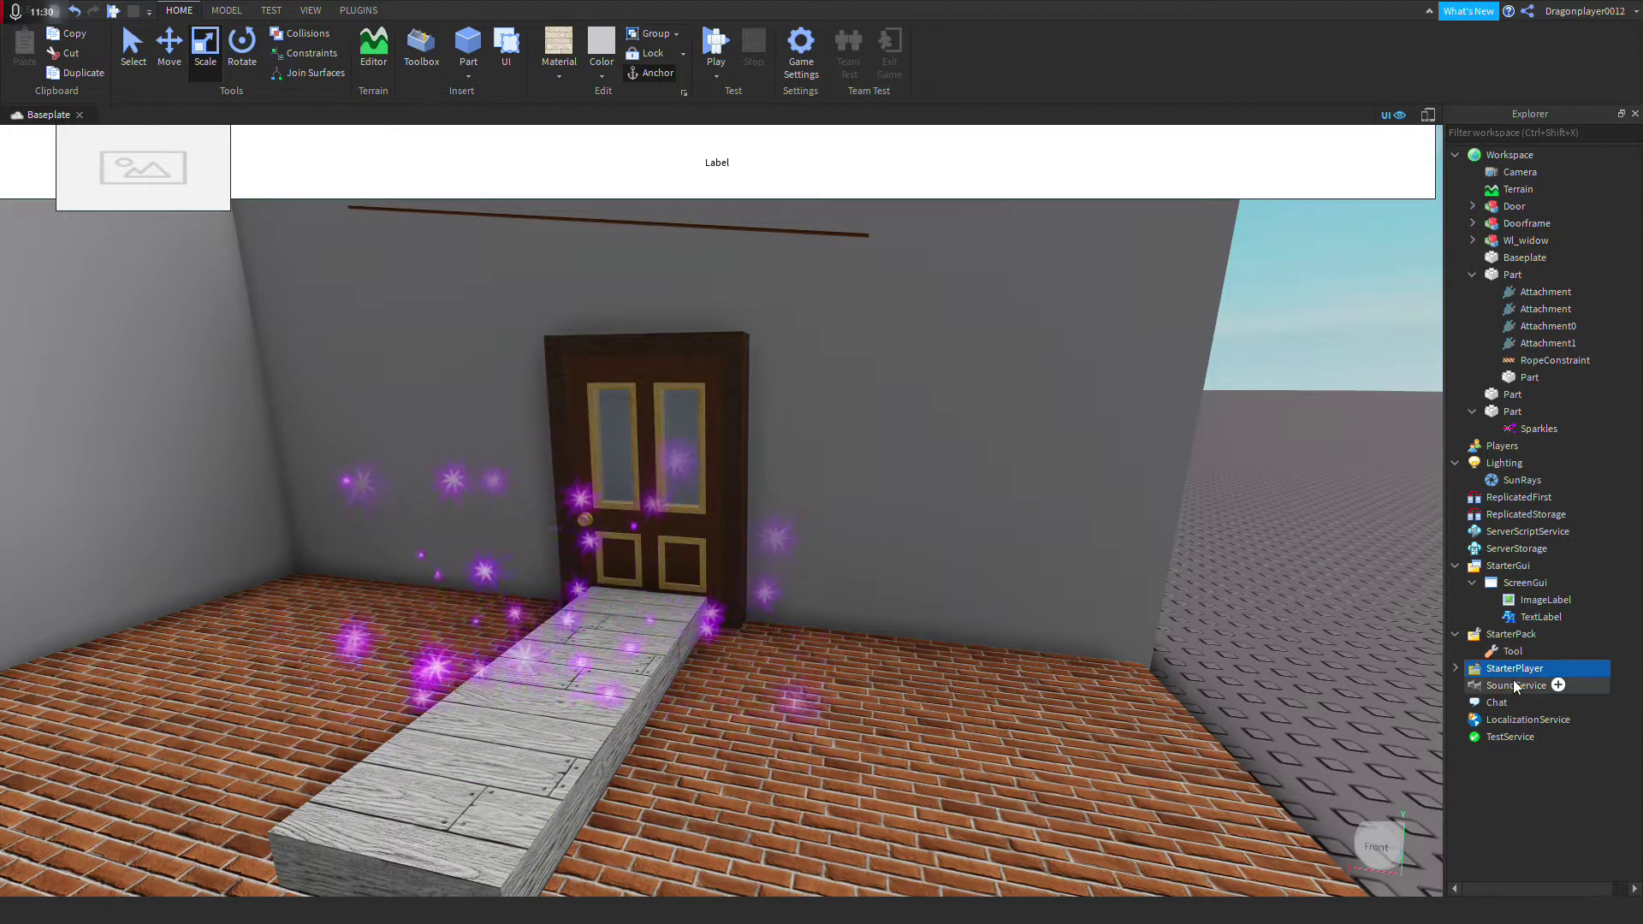
pyautogui.click(1509, 704)
pyautogui.click(1499, 736)
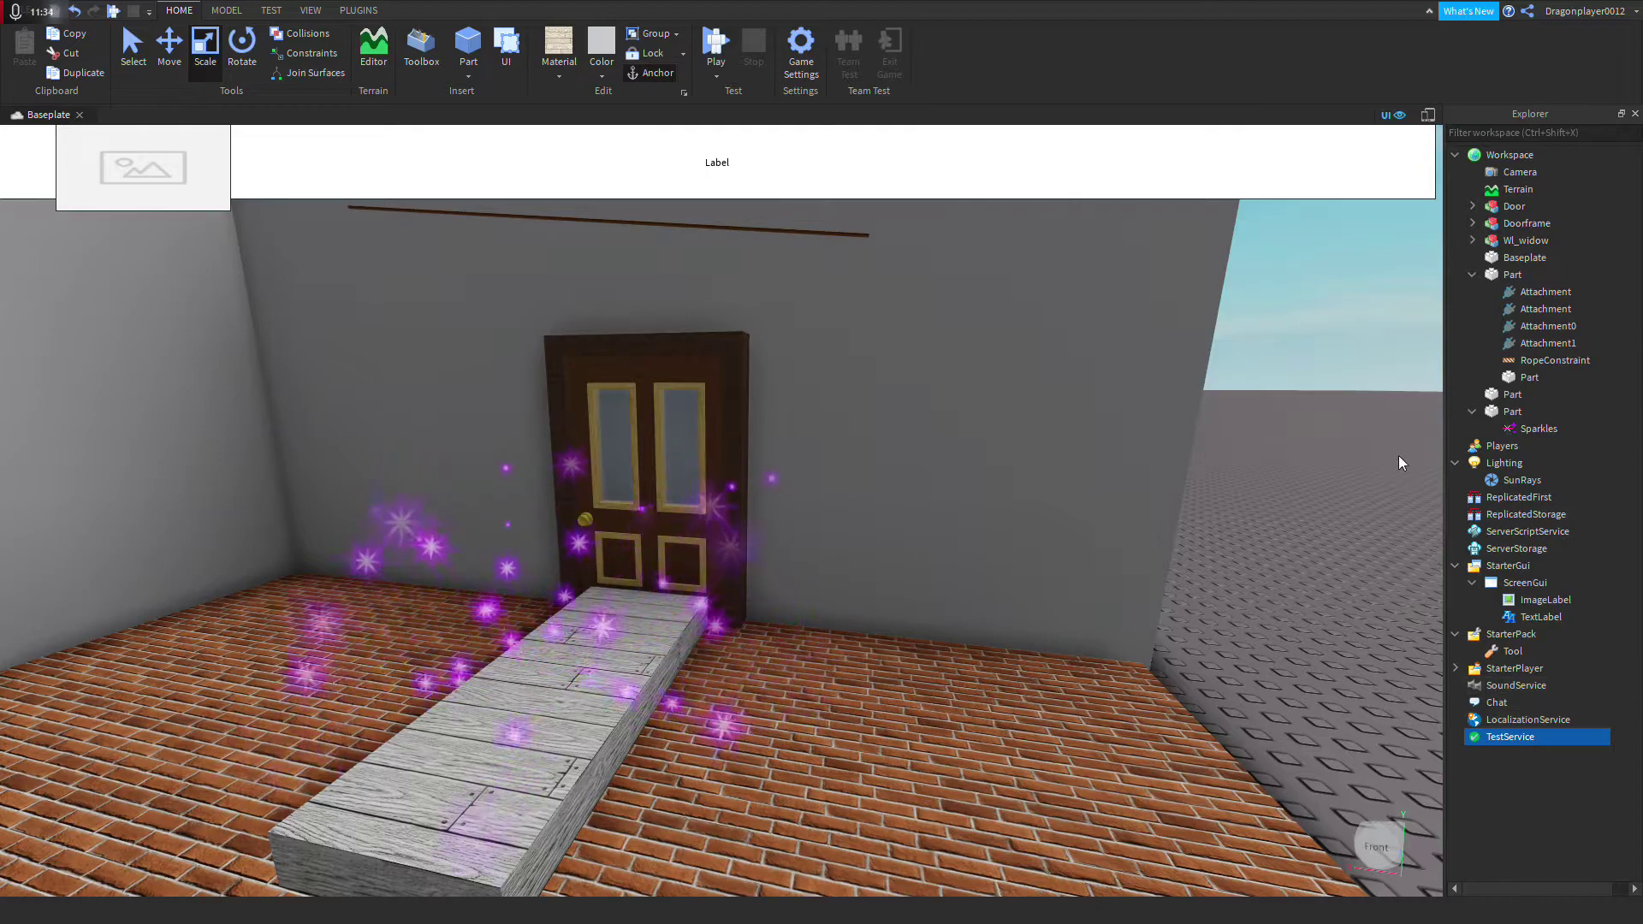
# Step: Look over the wall and rope above the door, and select the ScreenGui with its two labels in the Explorer
pyautogui.click(1373, 434)
pyautogui.scroll(-5, 1299, 372)
pyautogui.scroll(5, 1061, 301)
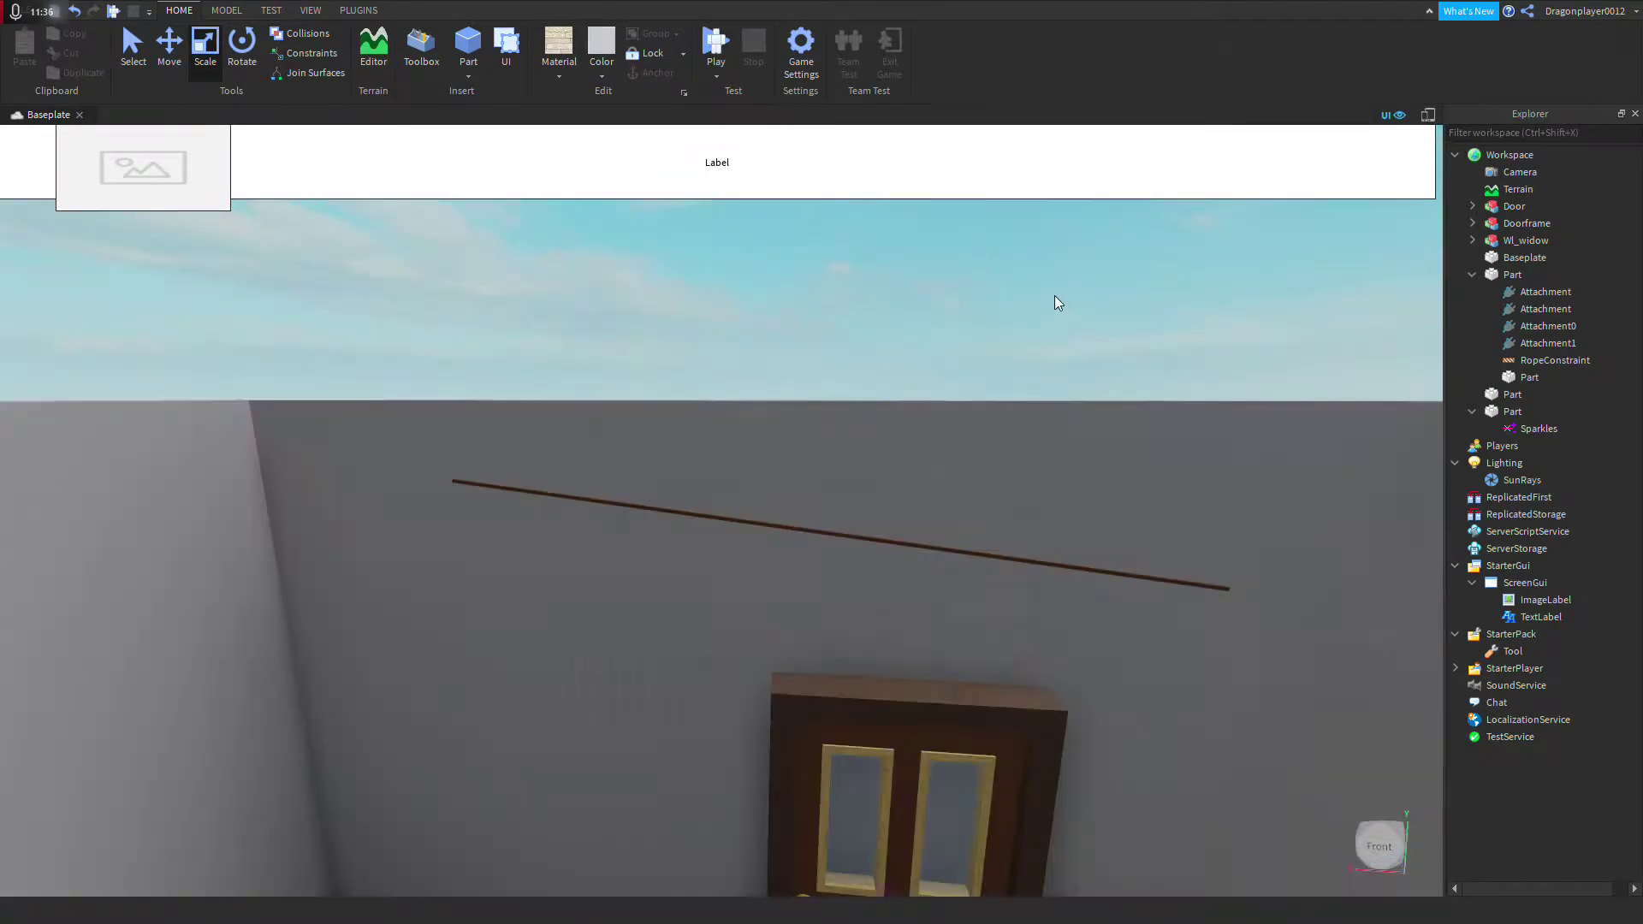
pyautogui.scroll(-3, 1061, 305)
pyautogui.click(1519, 585)
pyautogui.keyDown('shift'); pyautogui.click(1541, 614); pyautogui.keyUp('shift')
pyautogui.rightClick(1540, 615)
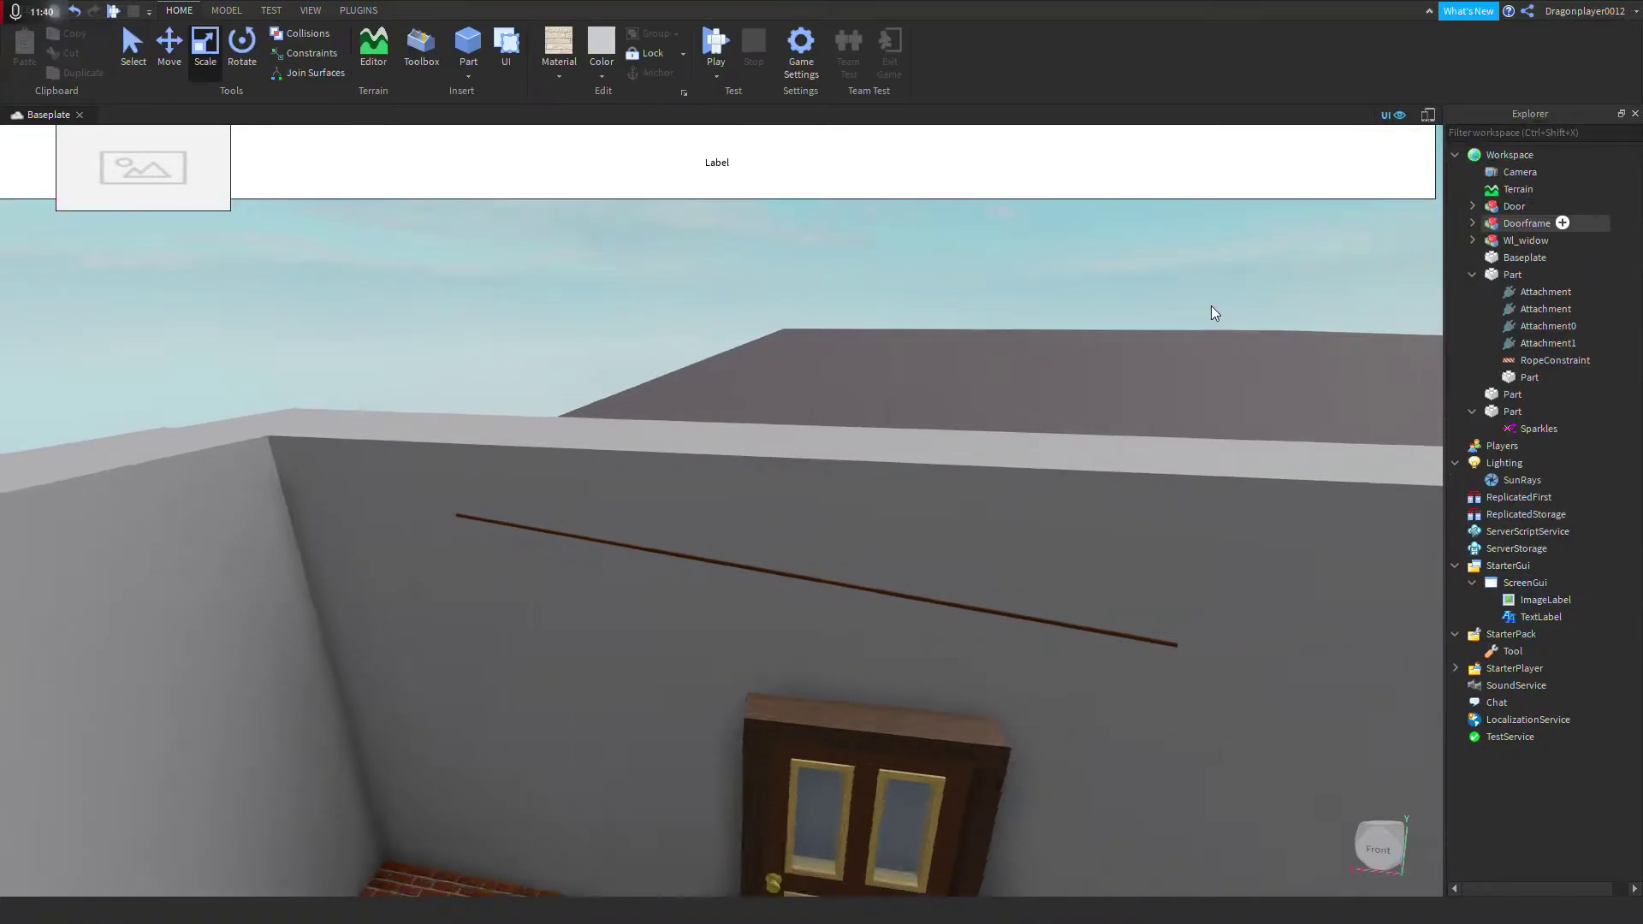
# Step: Show the object Properties window with the room corner and door in view
pyautogui.scroll(-5, 1210, 306)
pyautogui.moveTo(1188, 351); pyautogui.dragTo(1264, 332, button='right')
pyautogui.press('w')
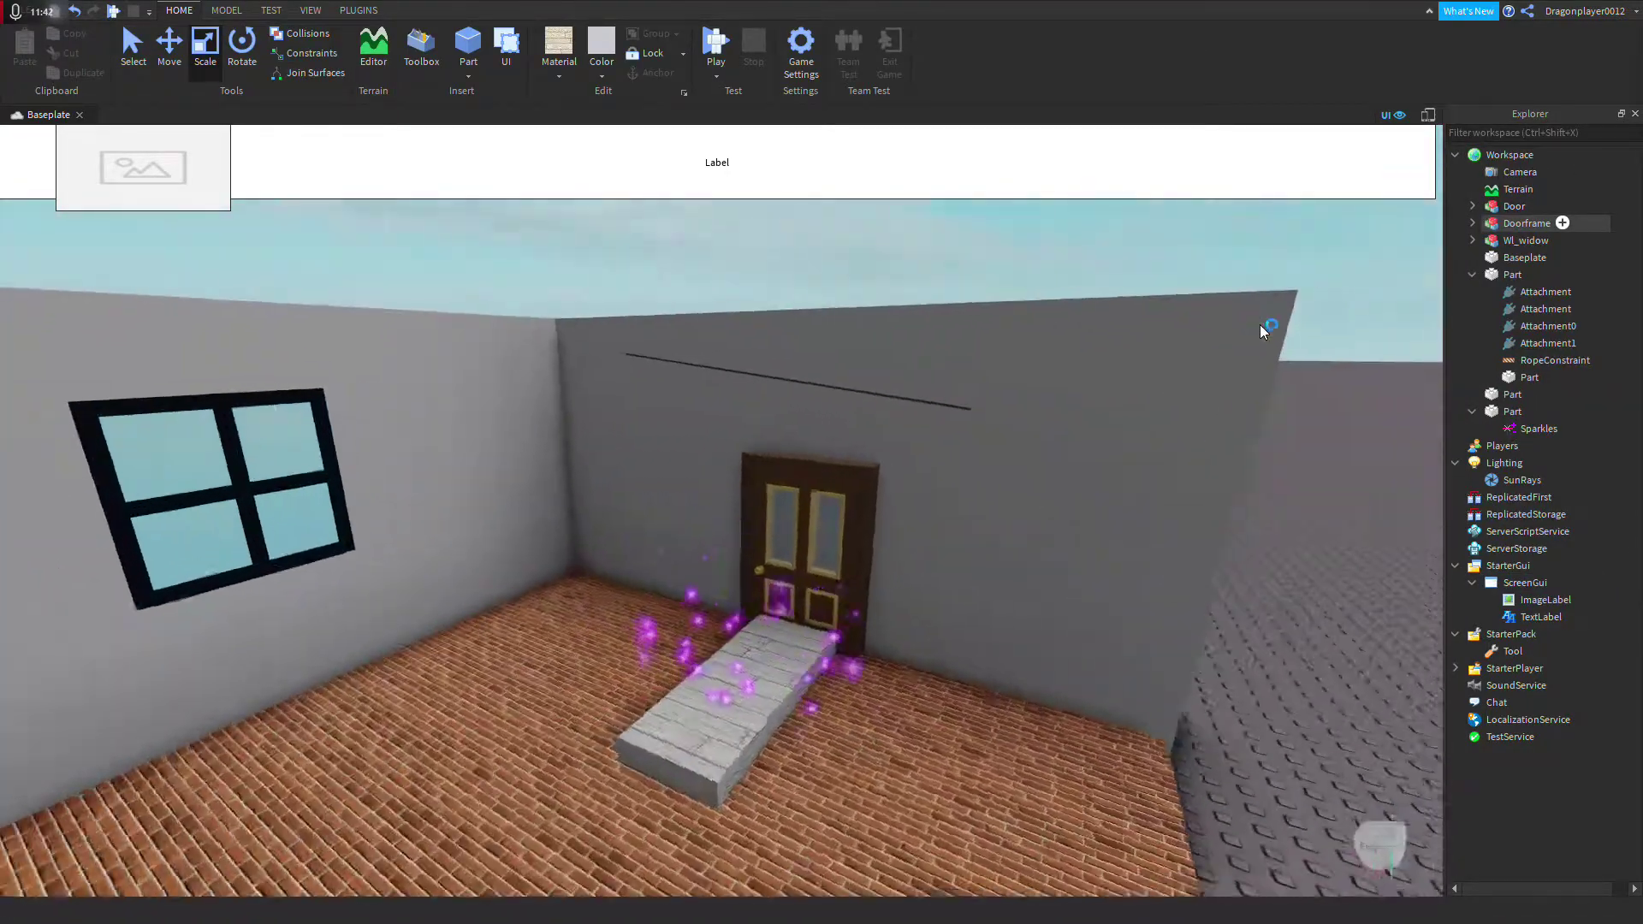
pyautogui.press('d')
pyautogui.click(274, 11)
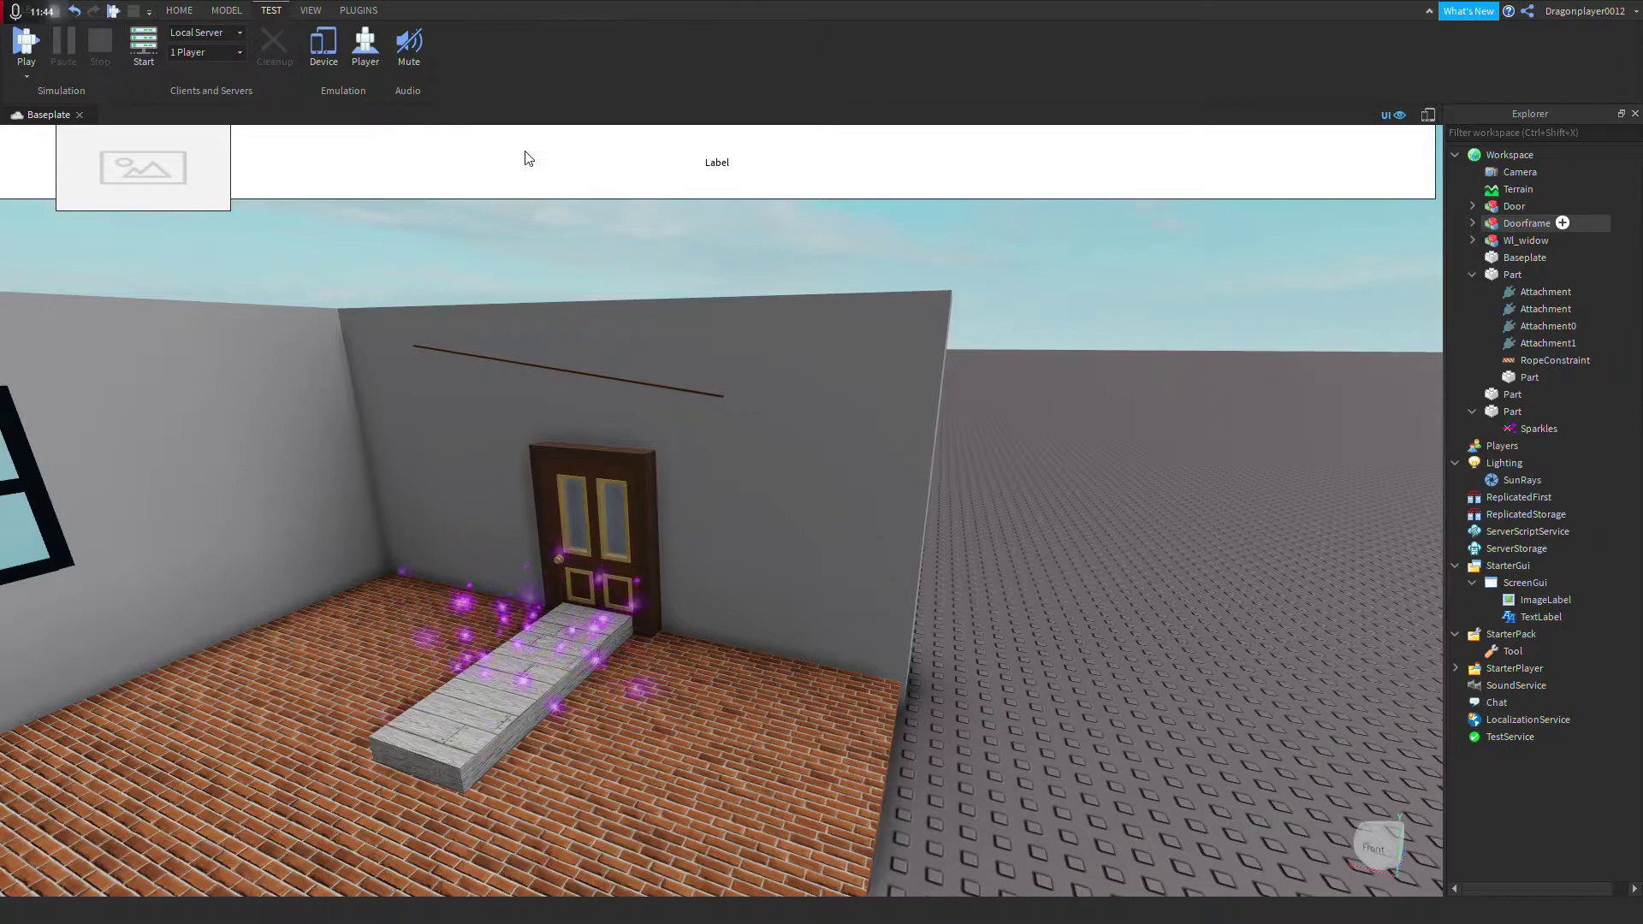
pyautogui.moveTo(502, 144); pyautogui.dragTo(462, 162, button='right')
pyautogui.click(311, 11)
pyautogui.moveTo(561, 158); pyautogui.dragTo(432, 216, button='right')
pyautogui.press('s')
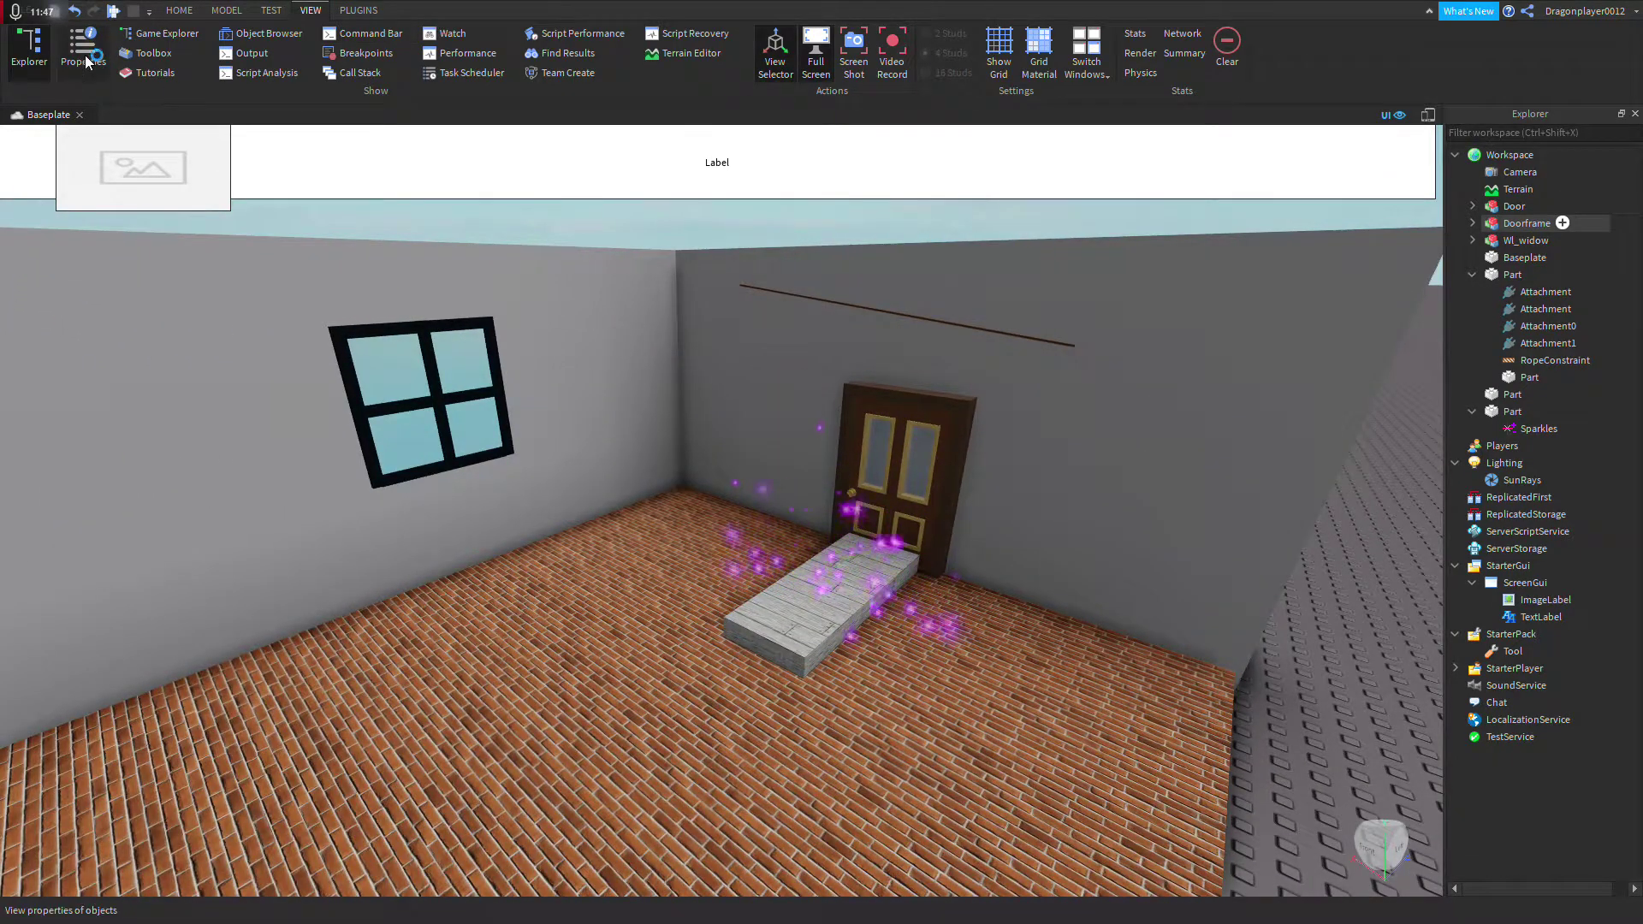
pyautogui.click(86, 60)
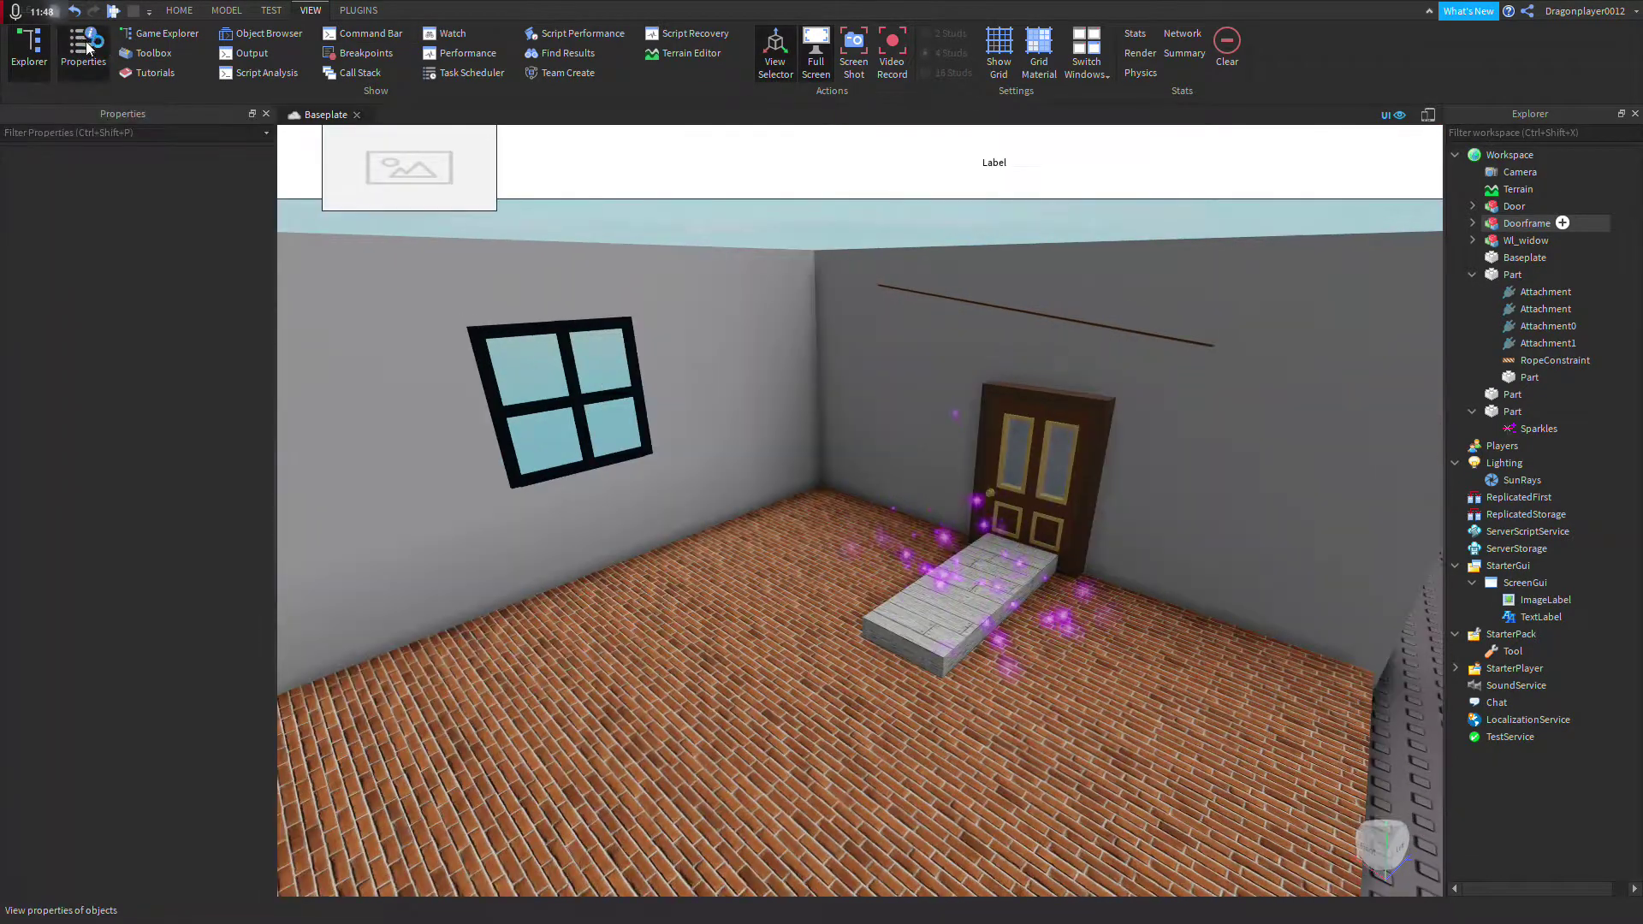
pyautogui.press('d')
pyautogui.moveTo(789, 356); pyautogui.dragTo(572, 229, button='right')
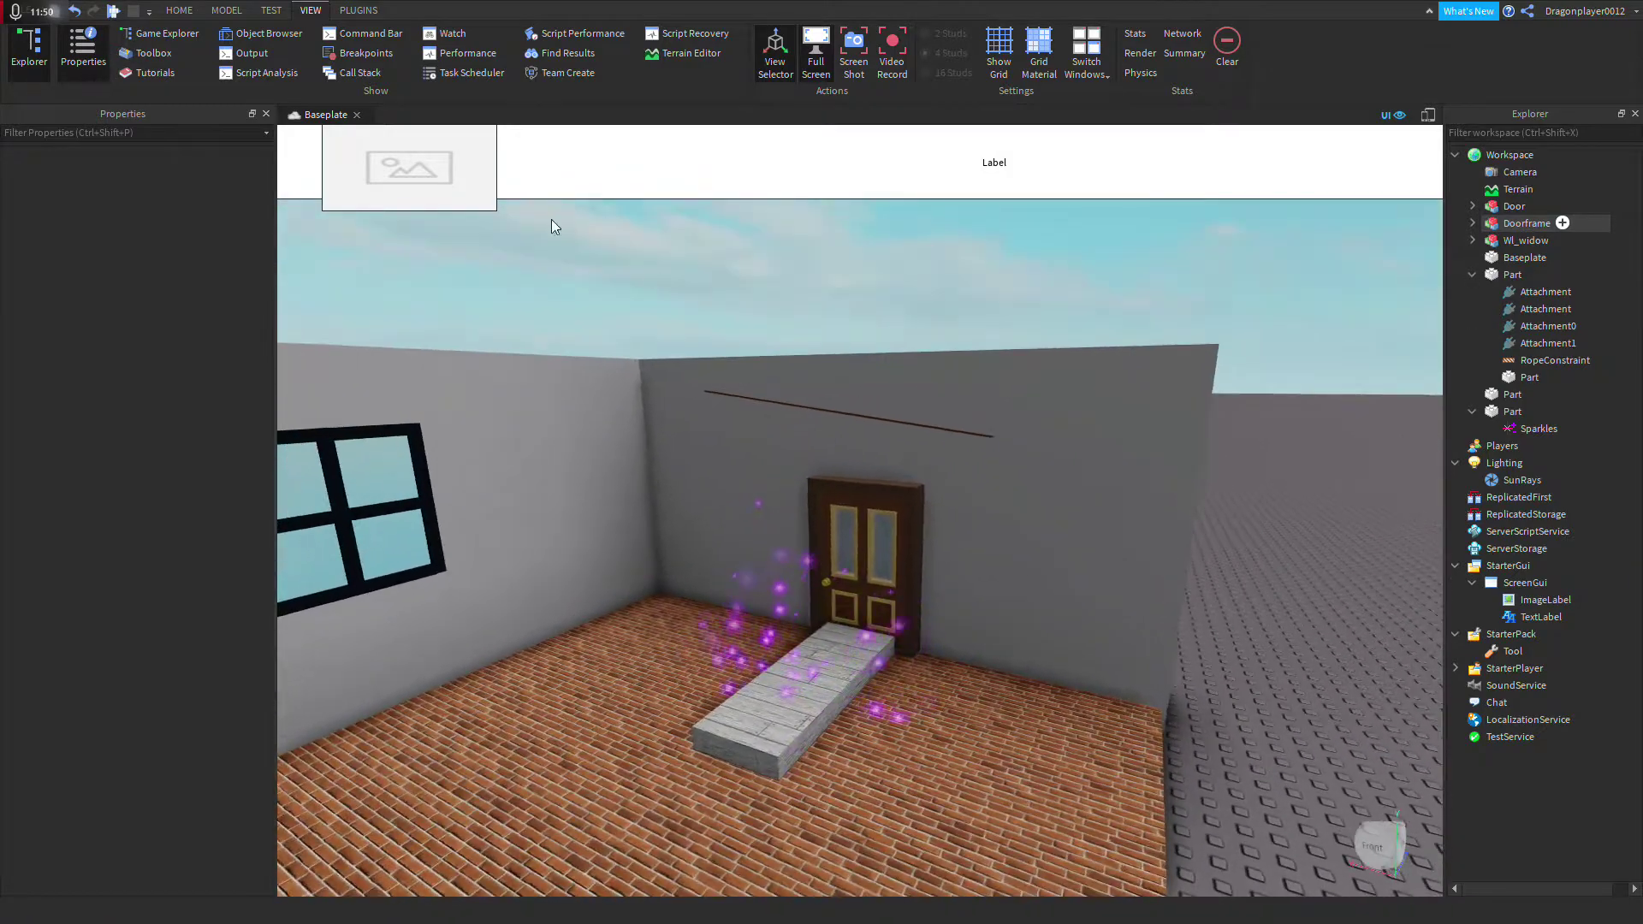
# Step: Look through the properties of the TextLabel in the ScreenGui and turn on its Active option
pyautogui.click(1540, 616)
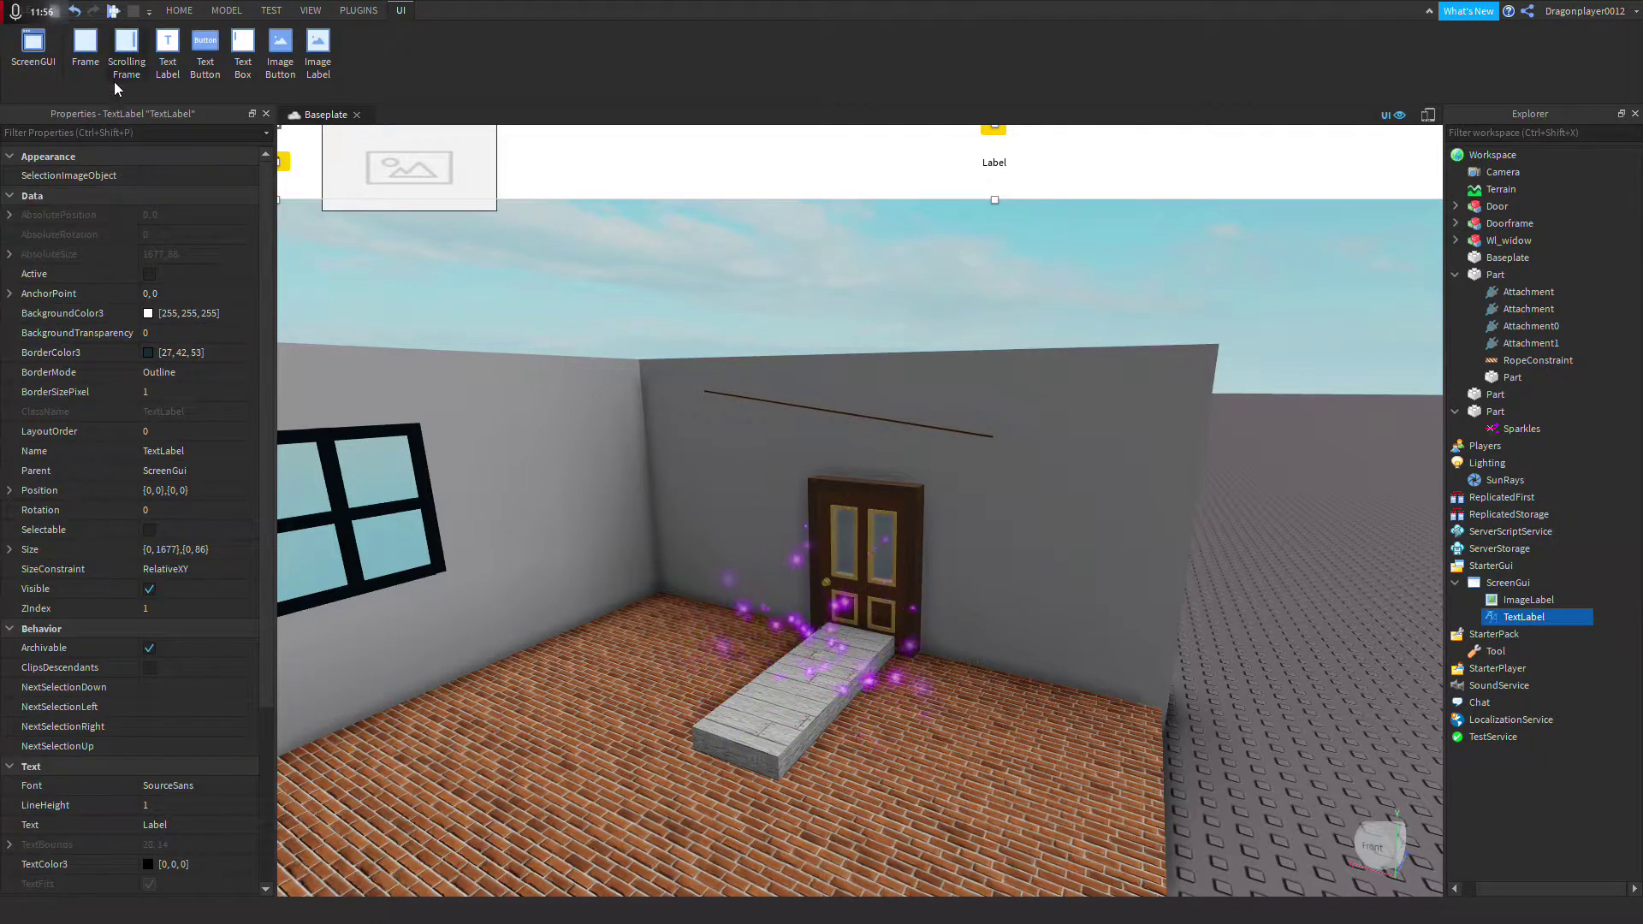
pyautogui.scroll(-4, 188, 347)
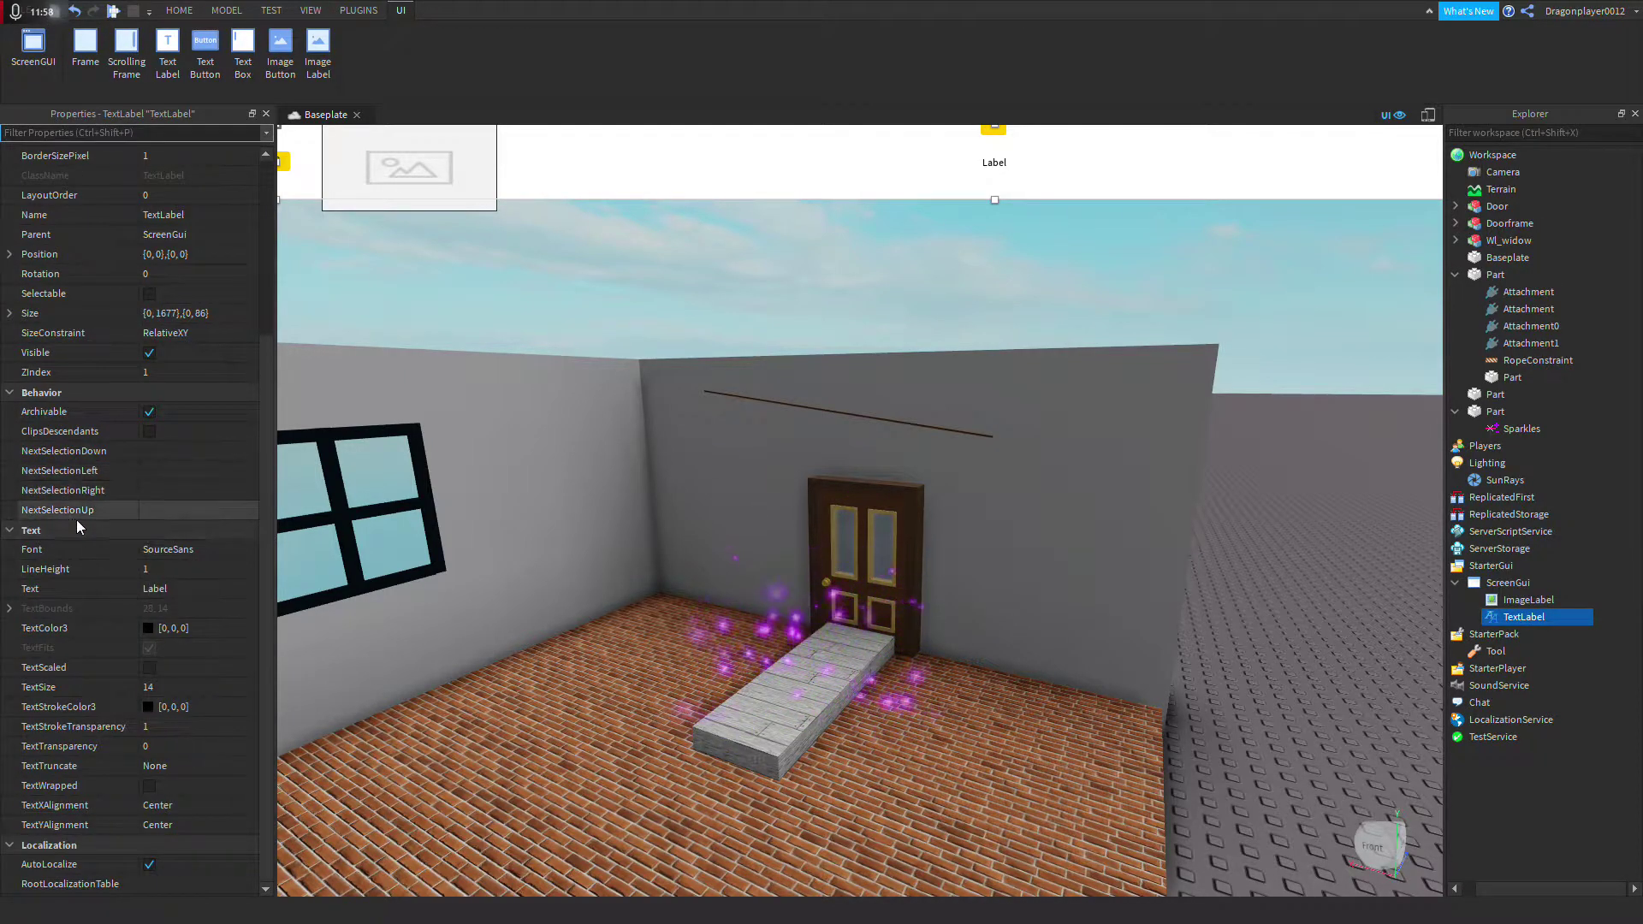
pyautogui.scroll(4, 200, 523)
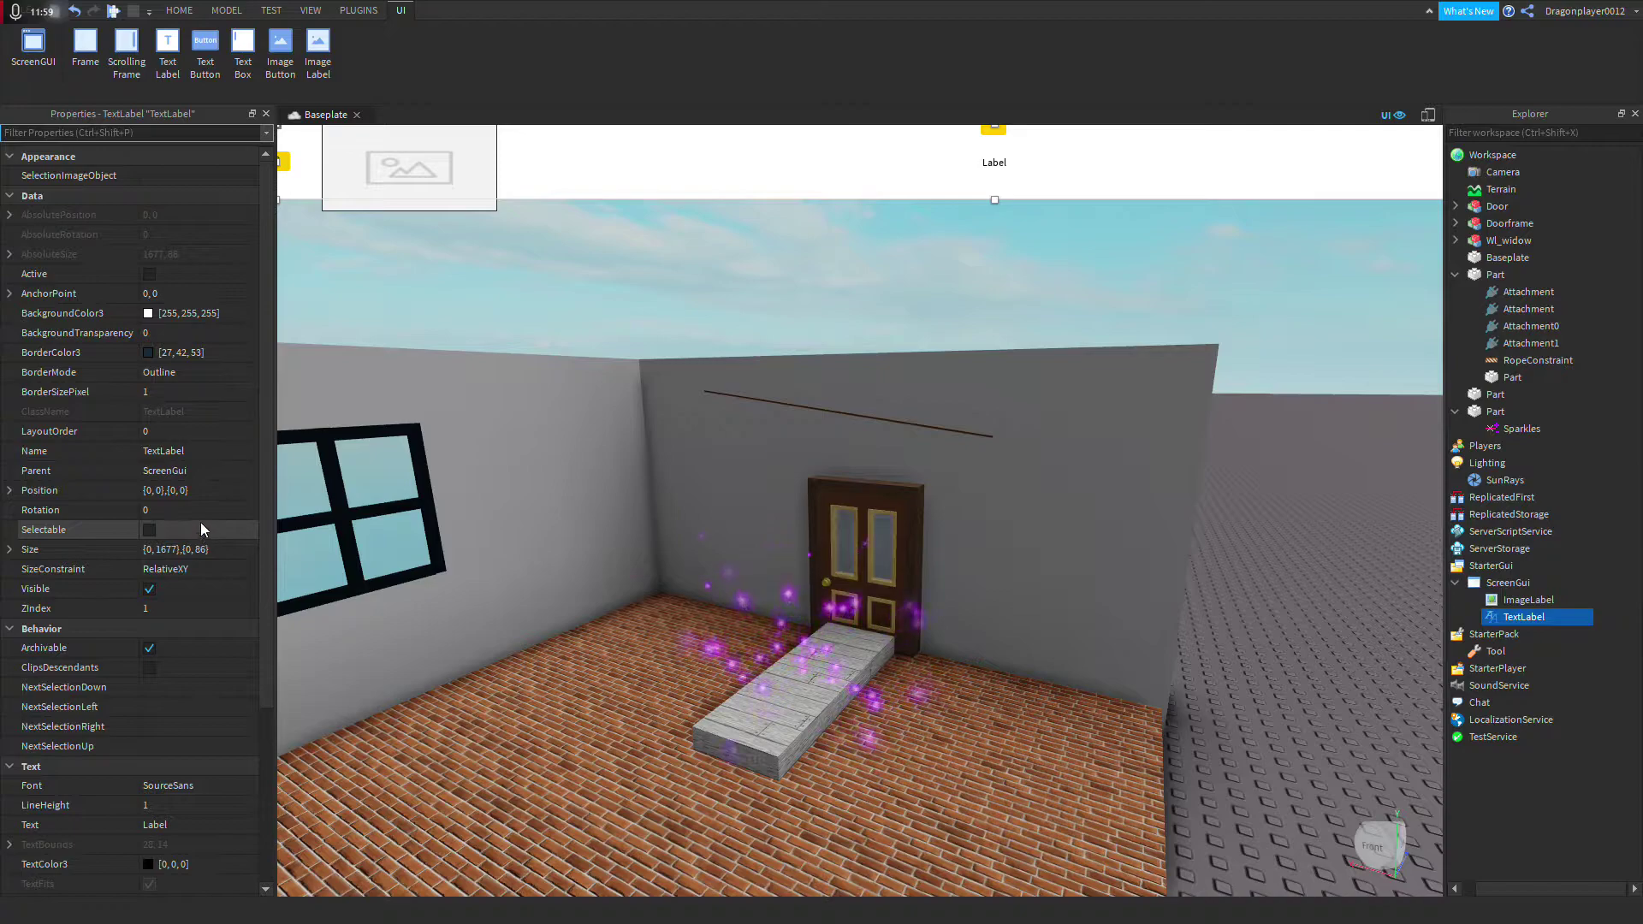
pyautogui.click(150, 274)
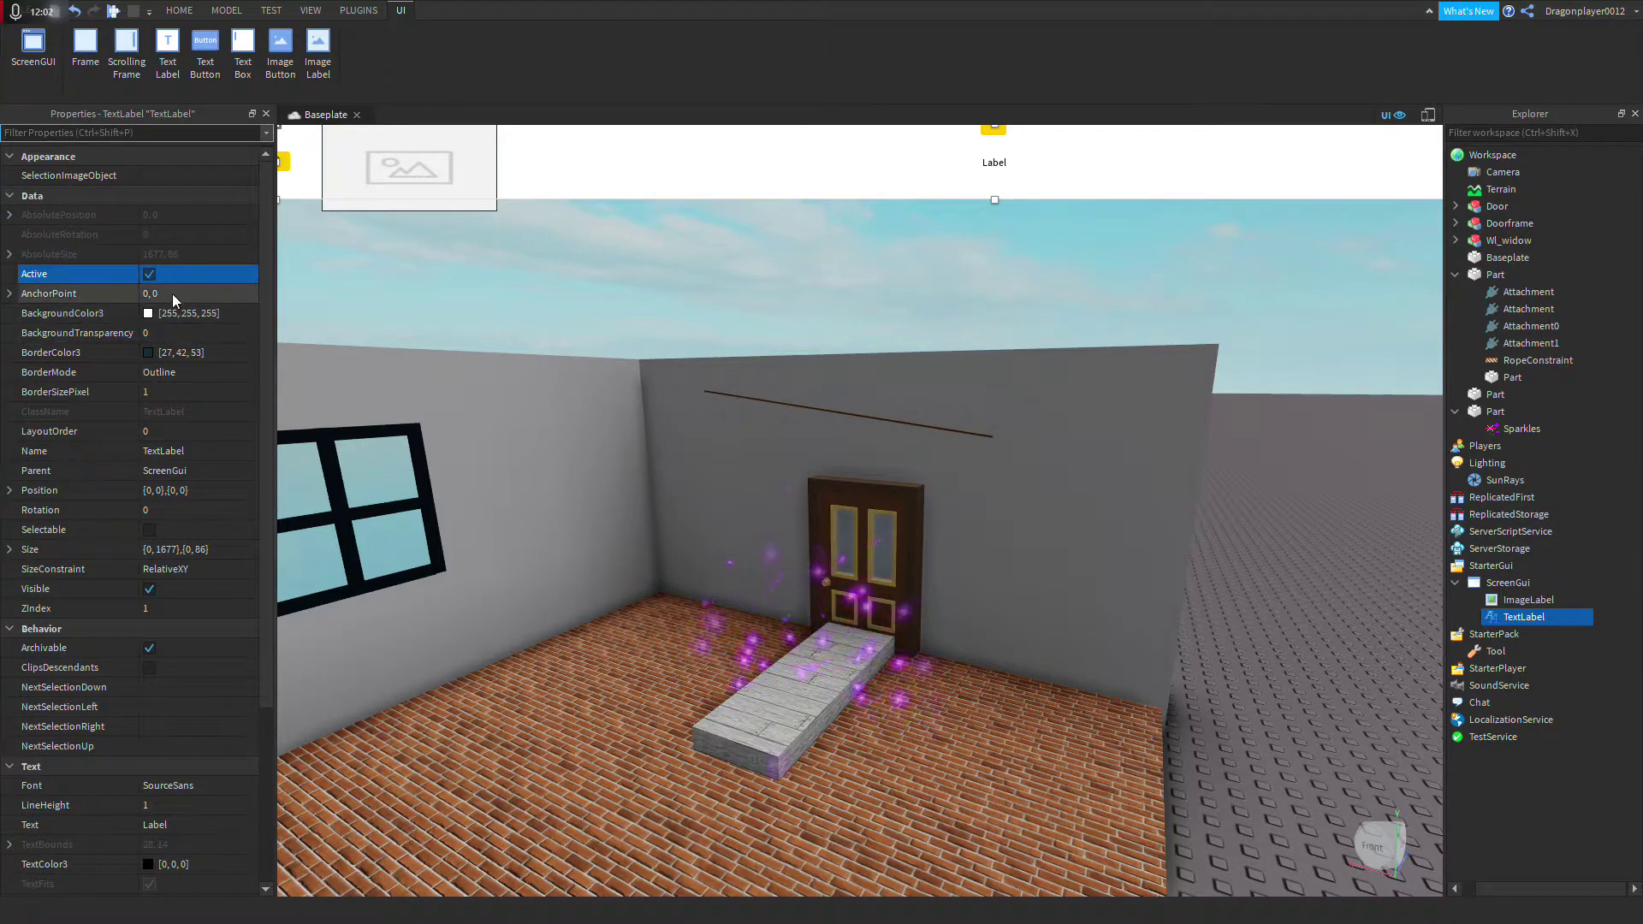
# Step: Set the TextLabel's background colour to light green (200, 255, 137) and its BackgroundTransparency to 1
pyautogui.click(149, 313)
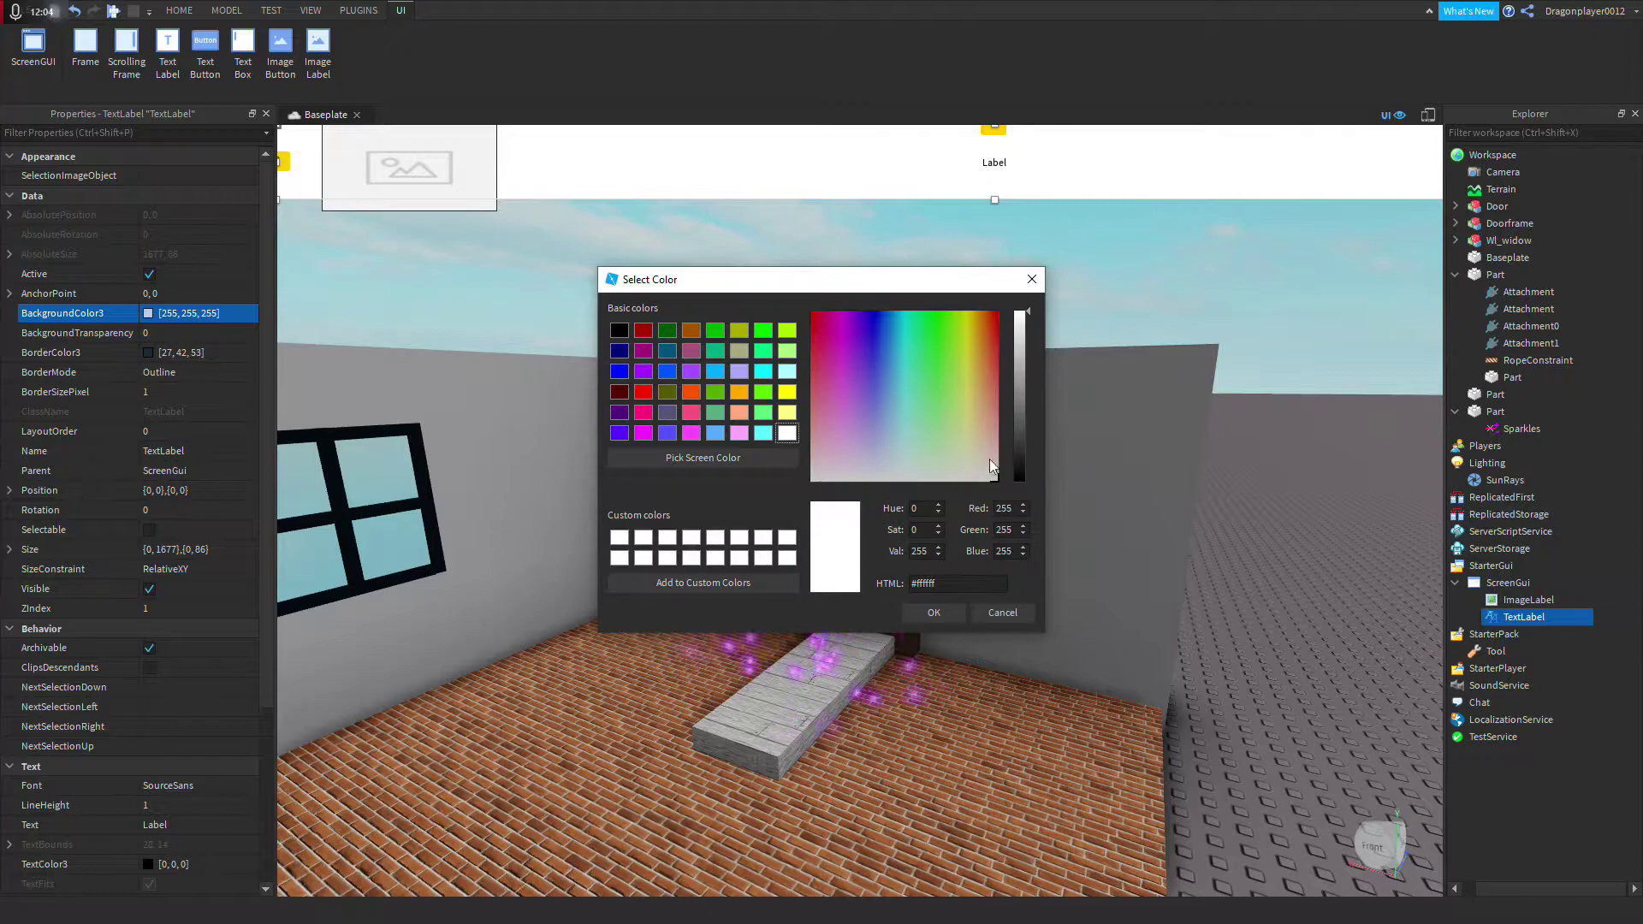
pyautogui.click(956, 395)
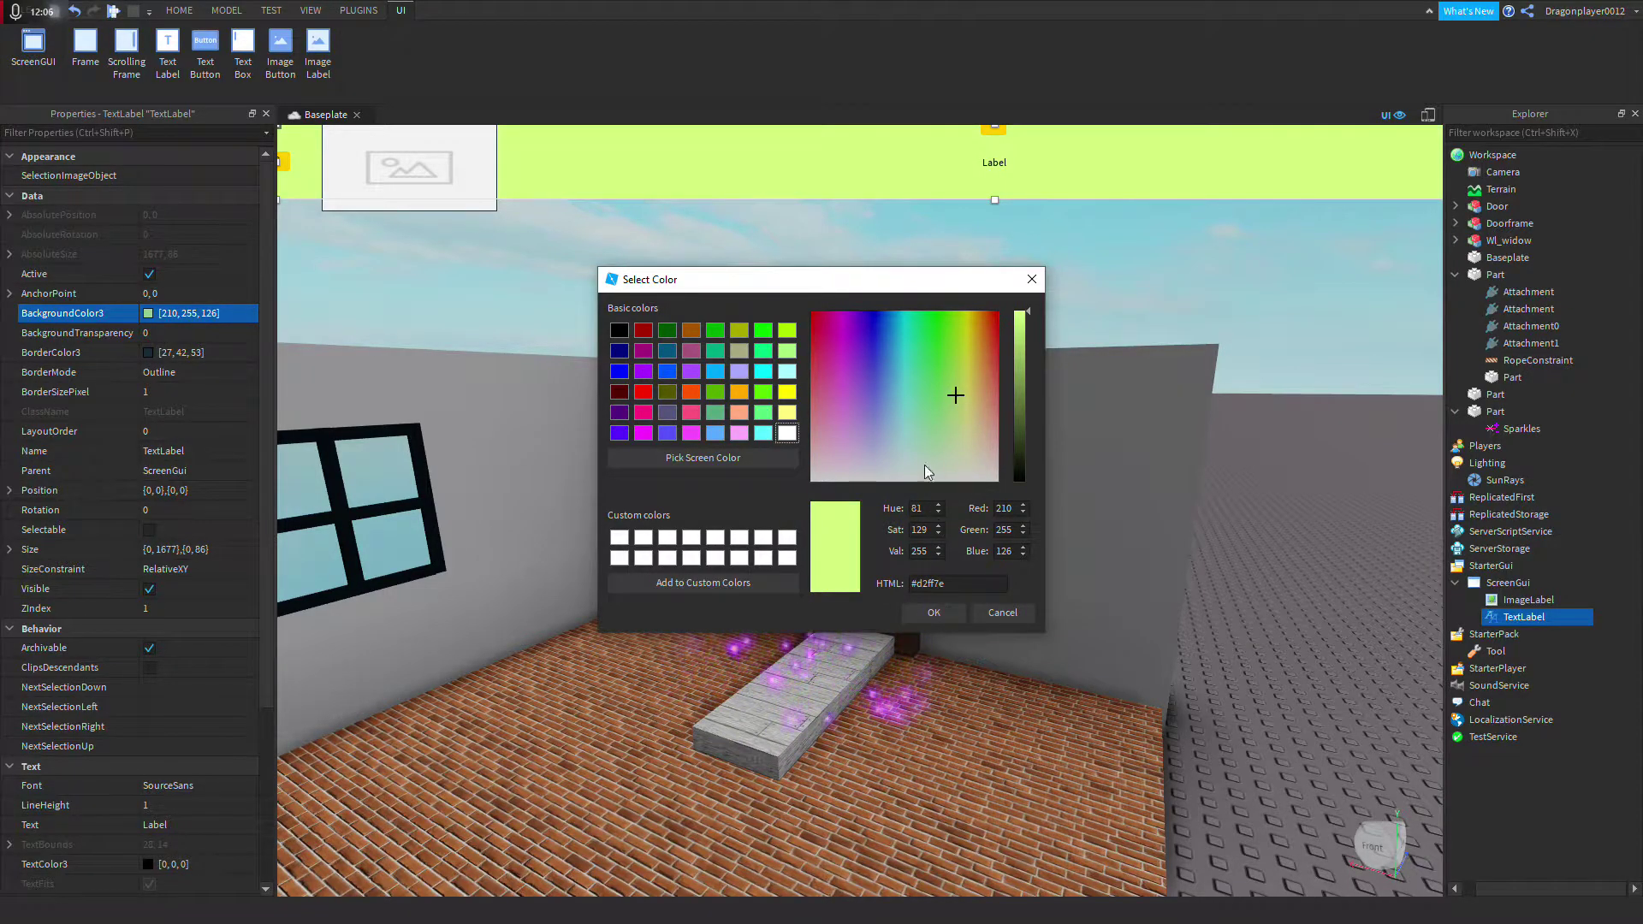
pyautogui.click(954, 401)
pyautogui.click(926, 612)
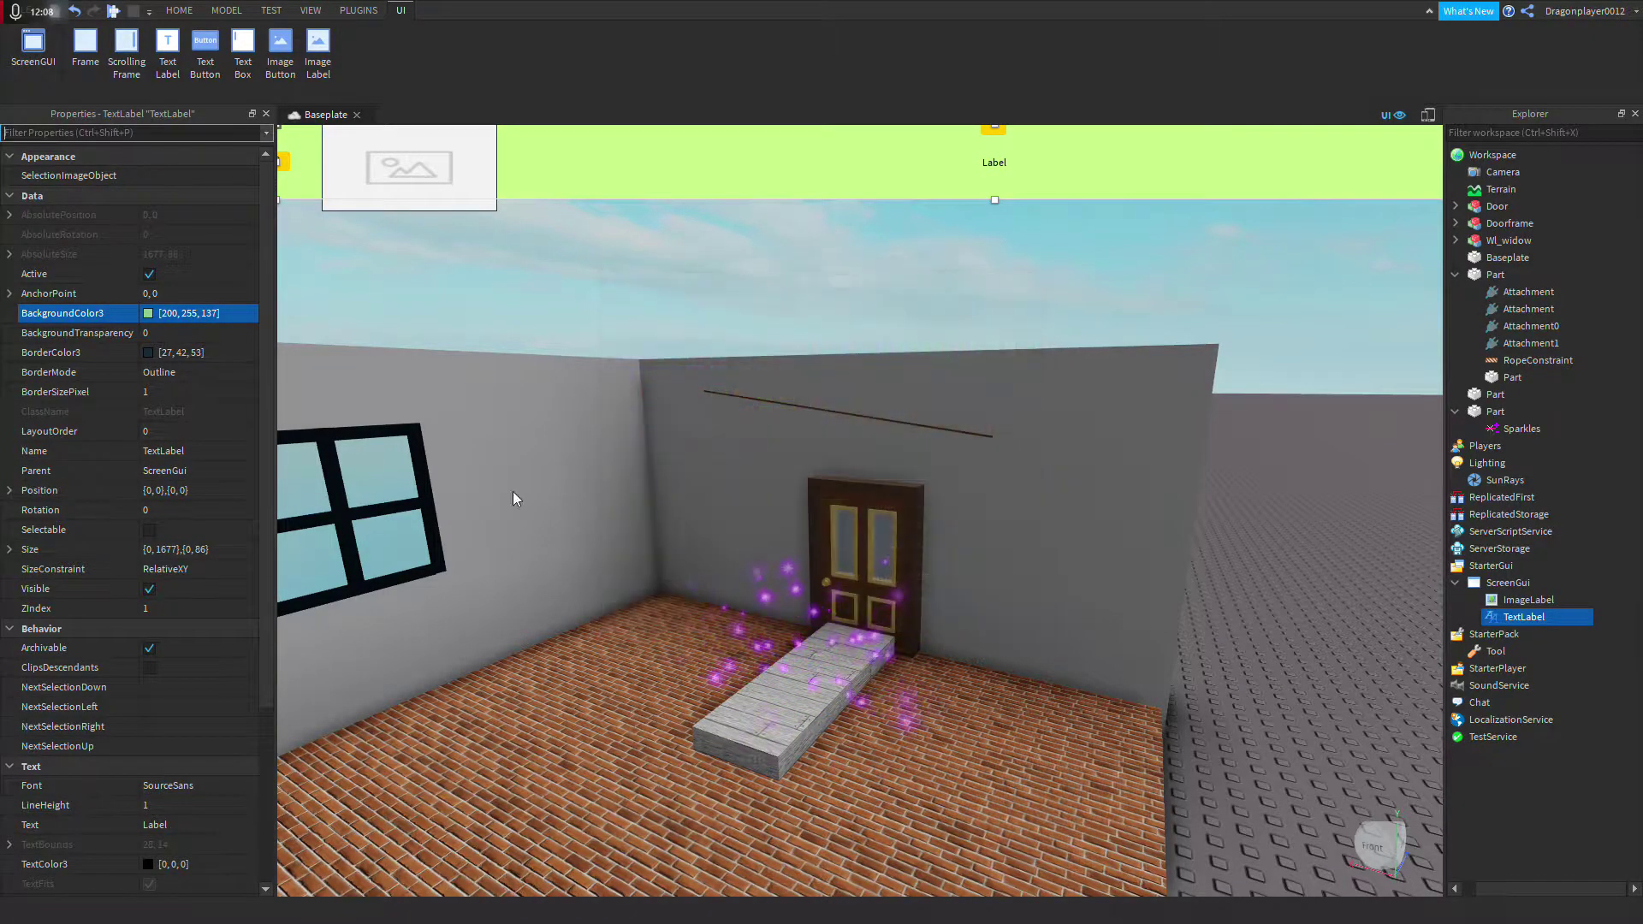
pyautogui.click(193, 331)
pyautogui.moveTo(198, 332); pyautogui.dragTo(331, 332)
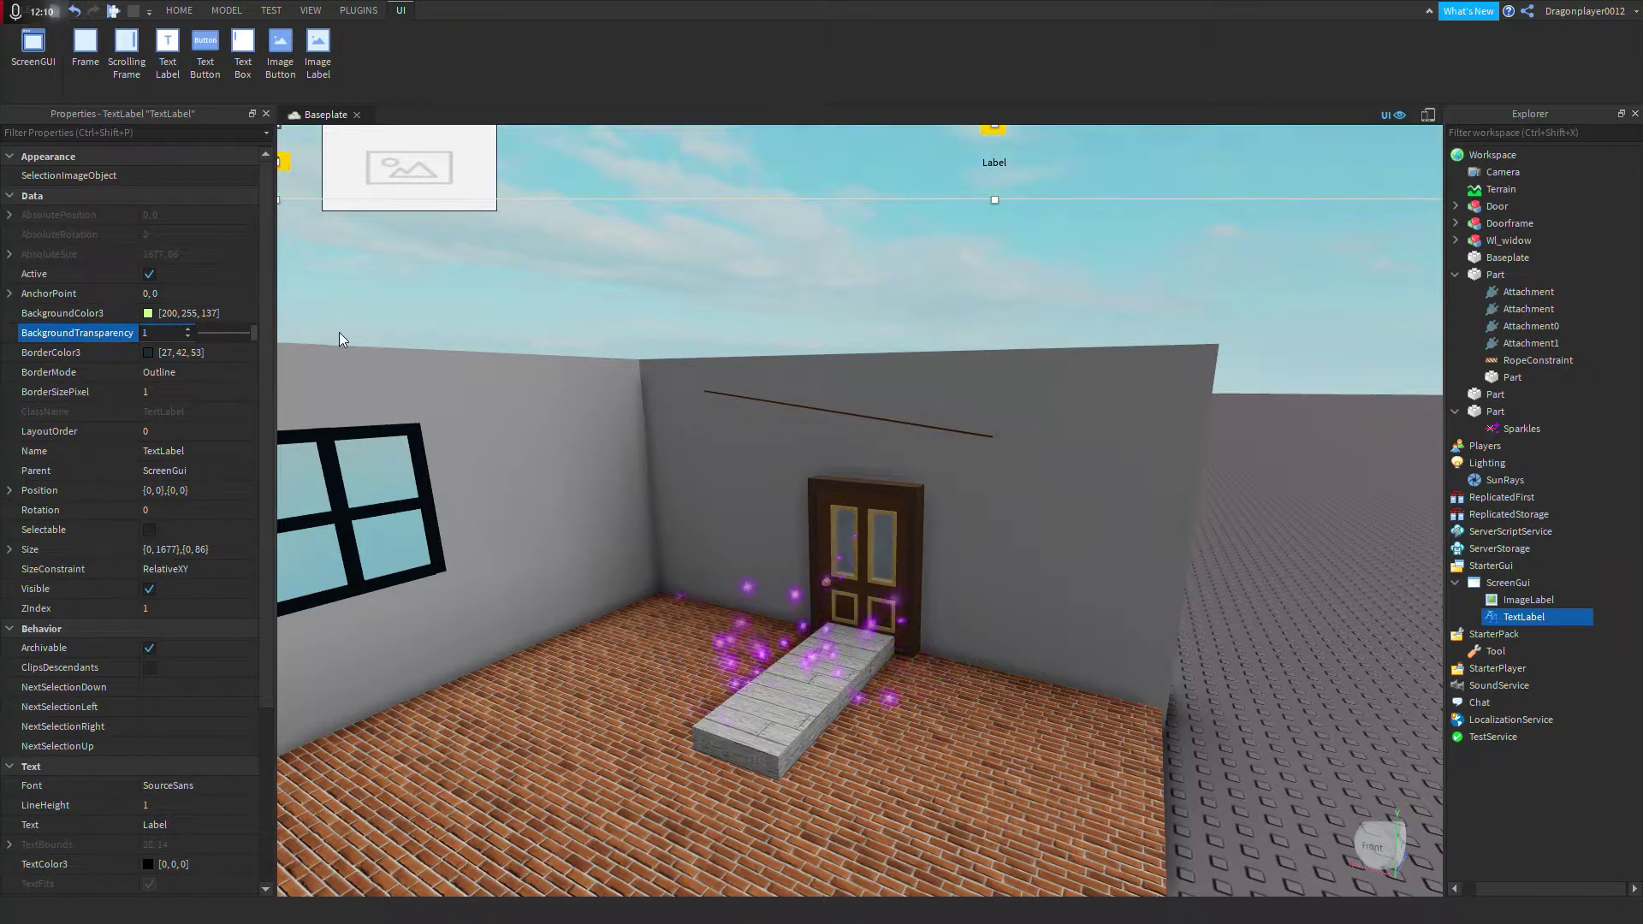
# Step: Set the TextLabel's BorderMode to Middle and its BorderSizePixel to 4
pyautogui.click(178, 369)
pyautogui.click(203, 375)
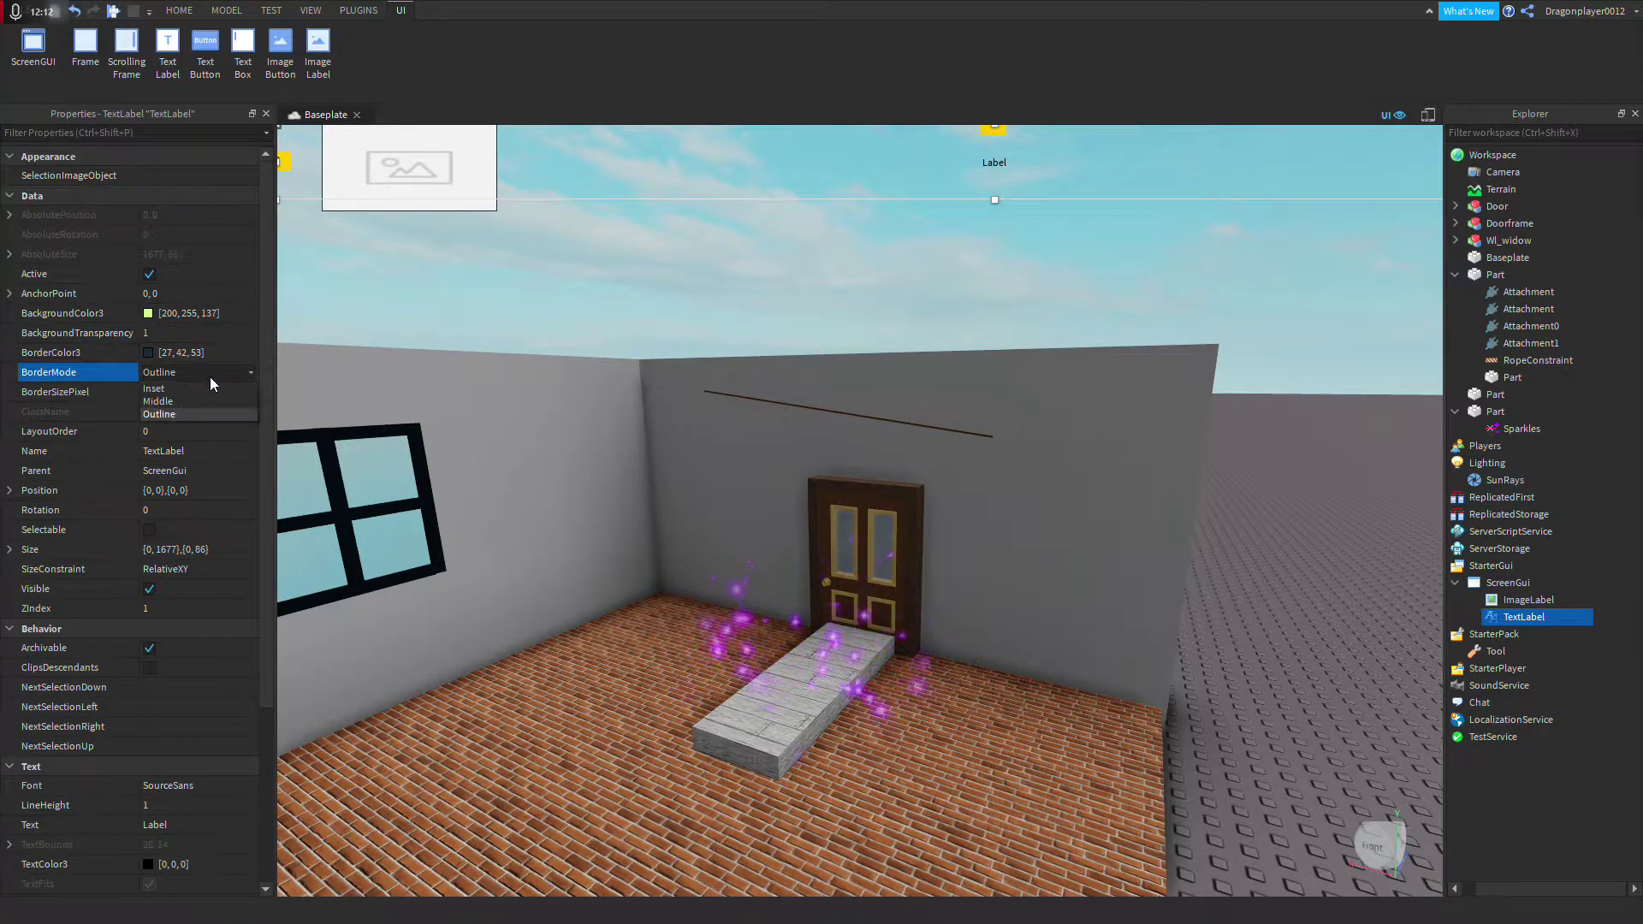
pyautogui.click(185, 400)
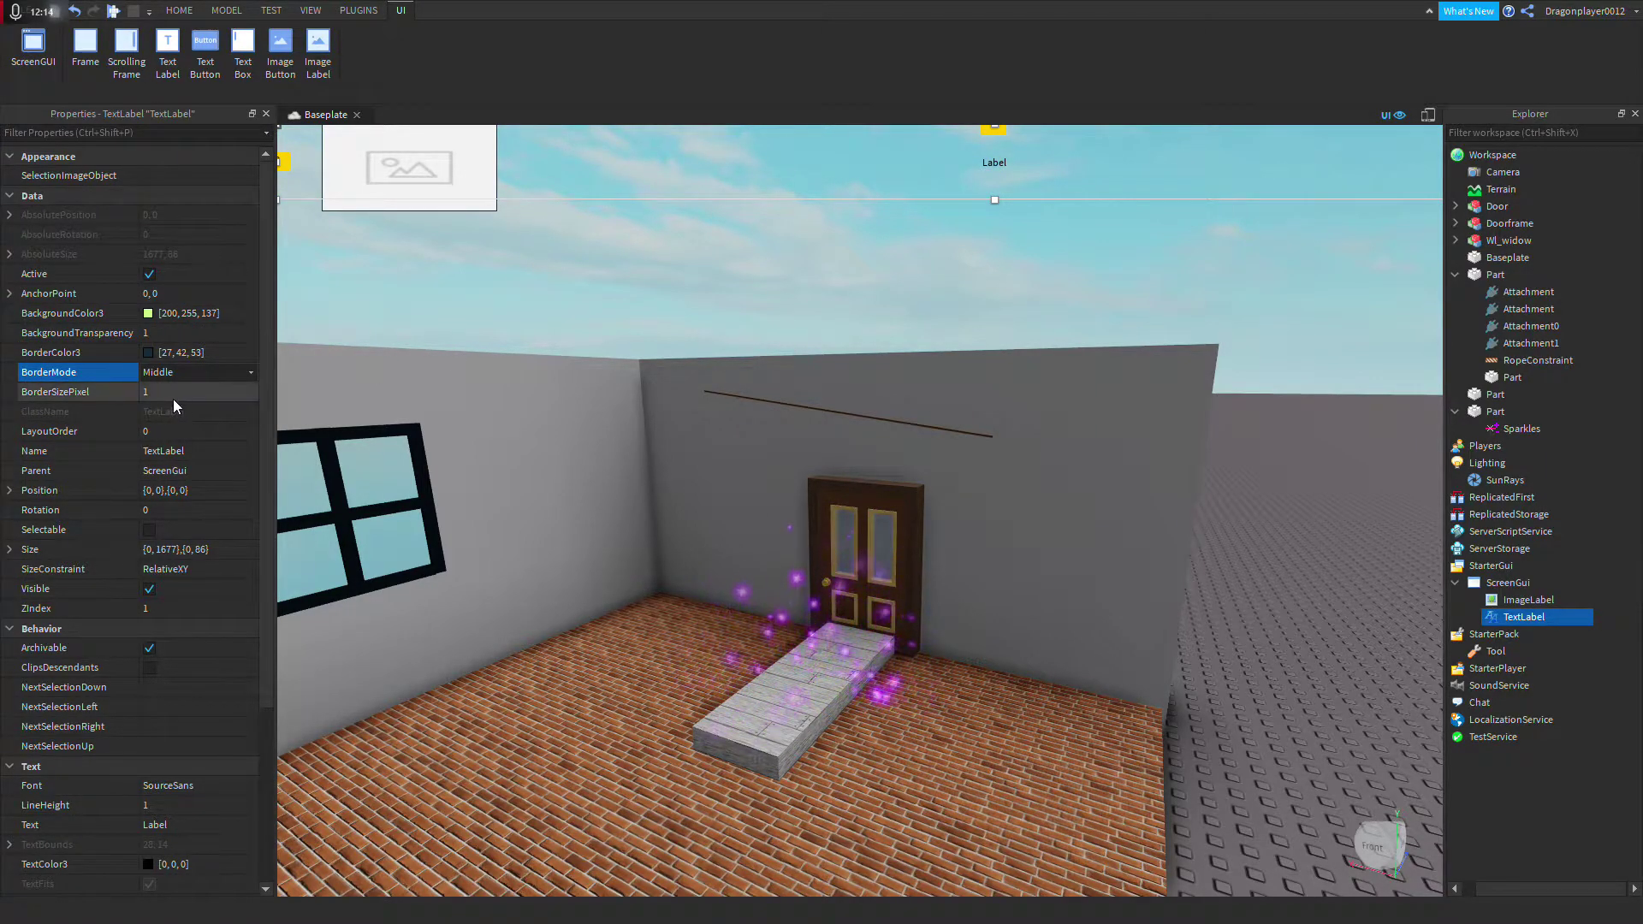
pyautogui.click(179, 394)
pyautogui.click(251, 387)
pyautogui.click(251, 388)
pyautogui.click(252, 387)
# Step: Set the TextLabel's LayoutOrder to 2
pyautogui.click(216, 432)
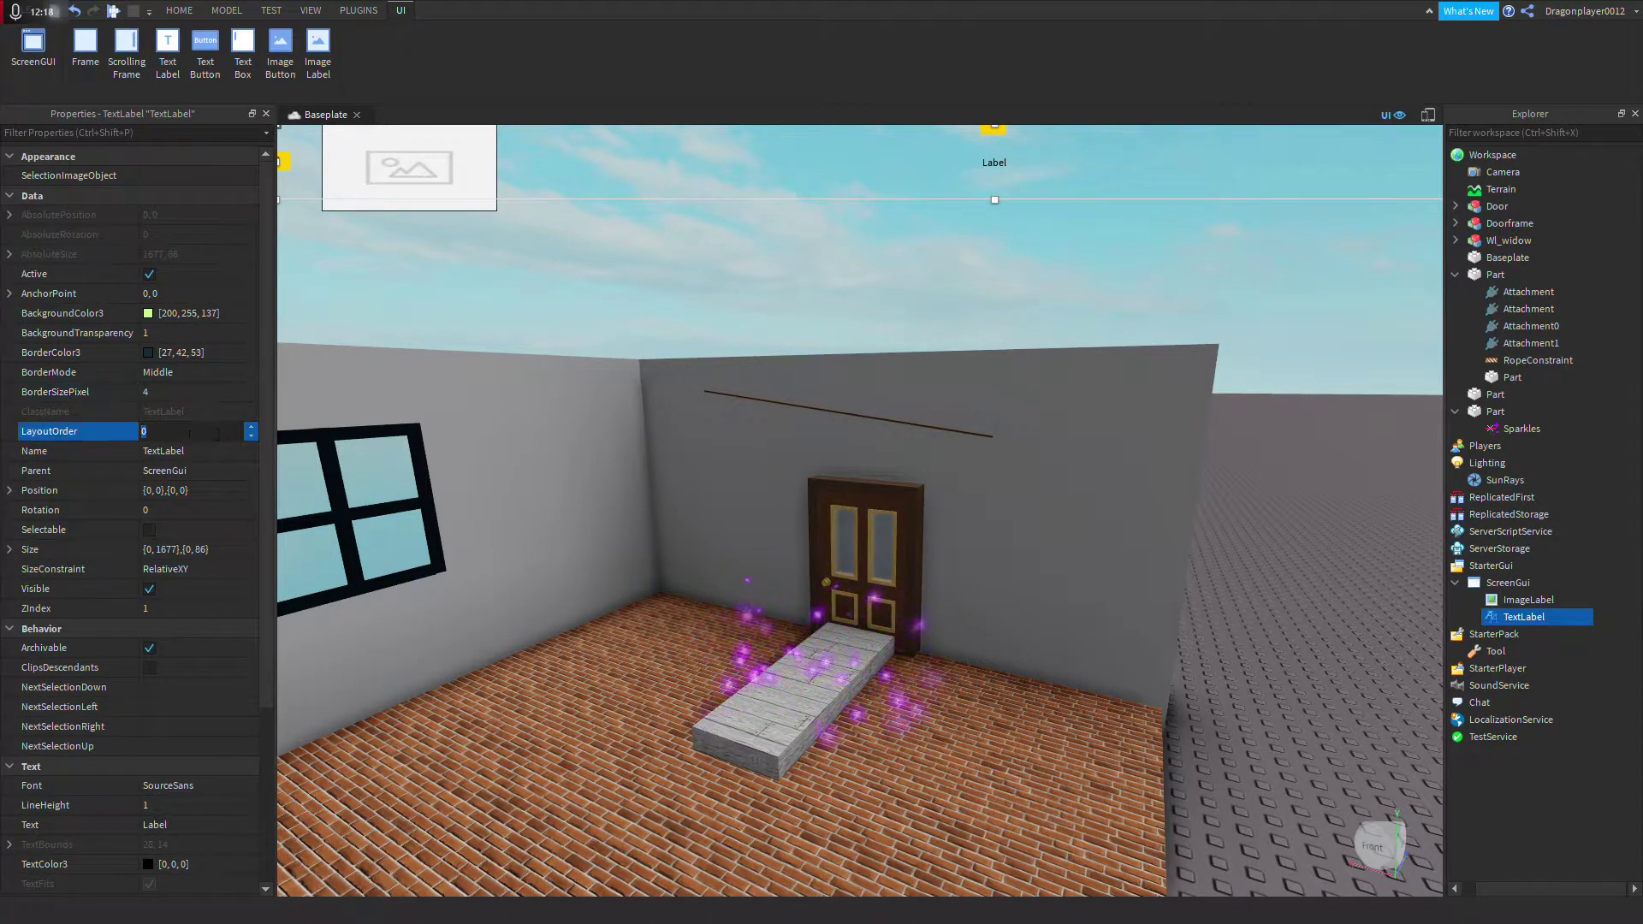
pyautogui.click(251, 427)
pyautogui.click(251, 427)
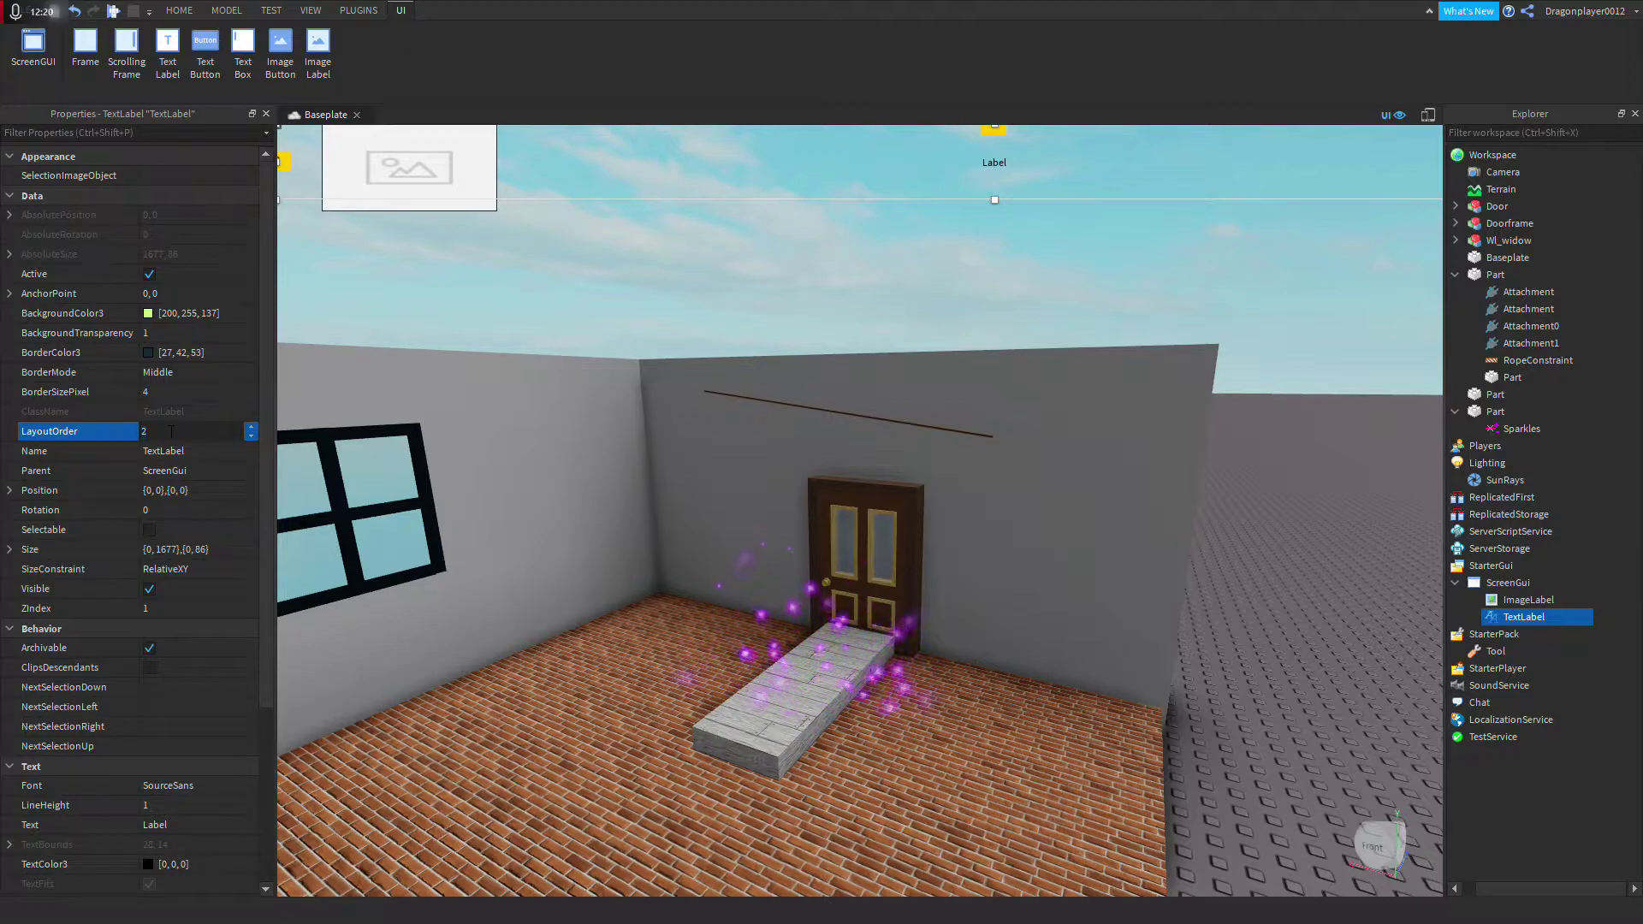
# Step: Rename the TextLabel as "Big boy", turn on its Selectable option, and deselect it
pyautogui.click(214, 452)
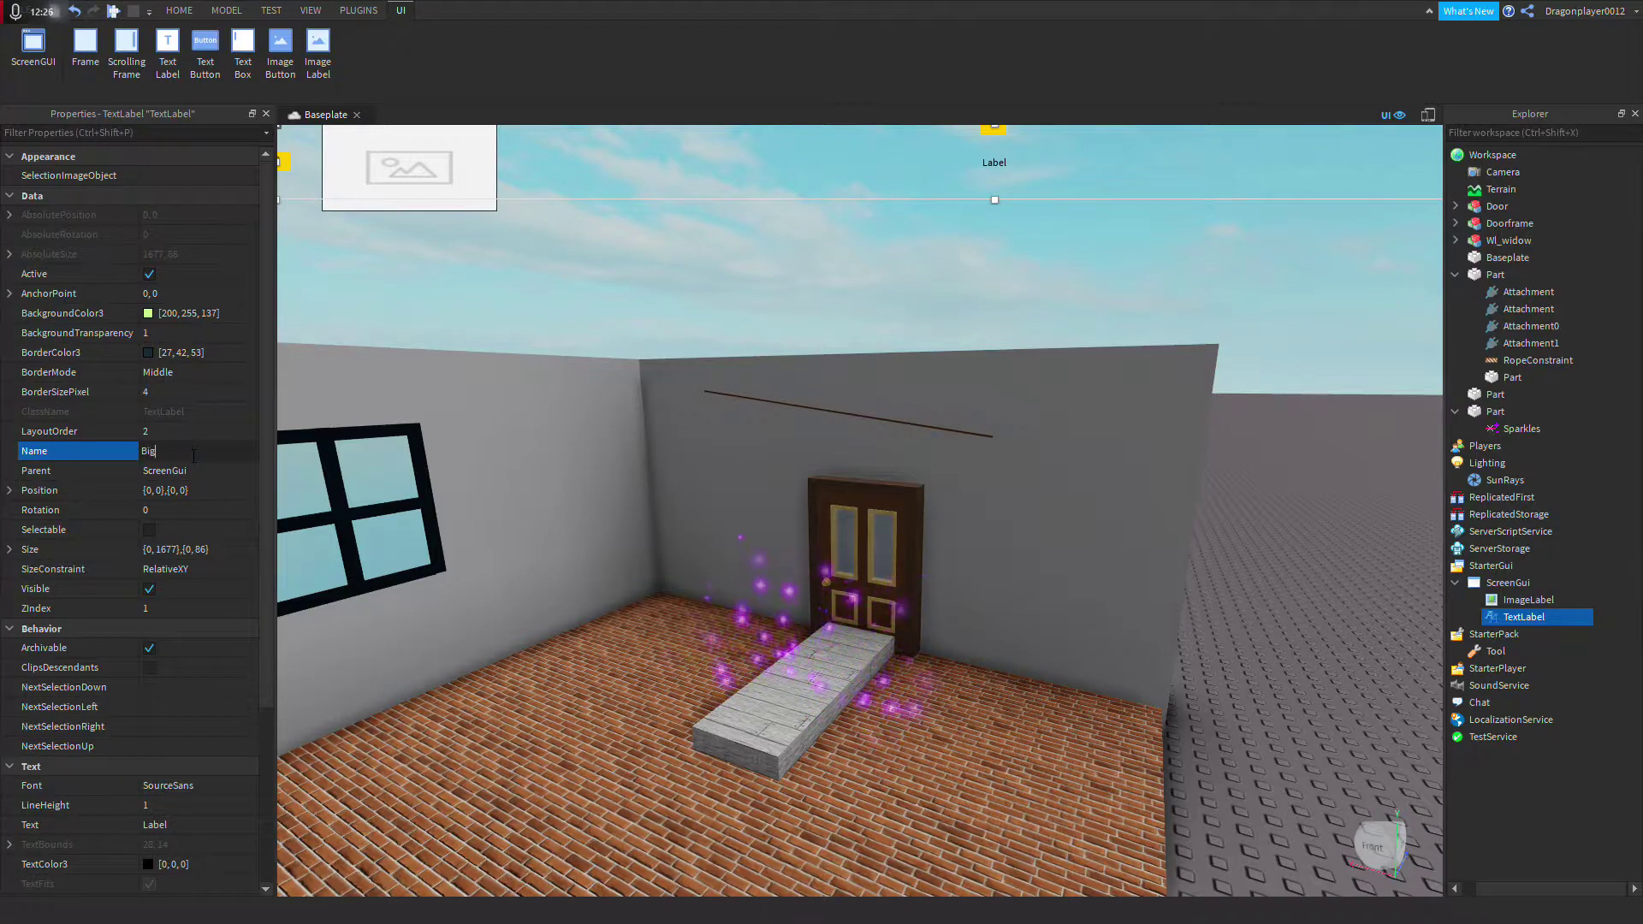
pyautogui.write('Big boy')
pyautogui.press('Return')
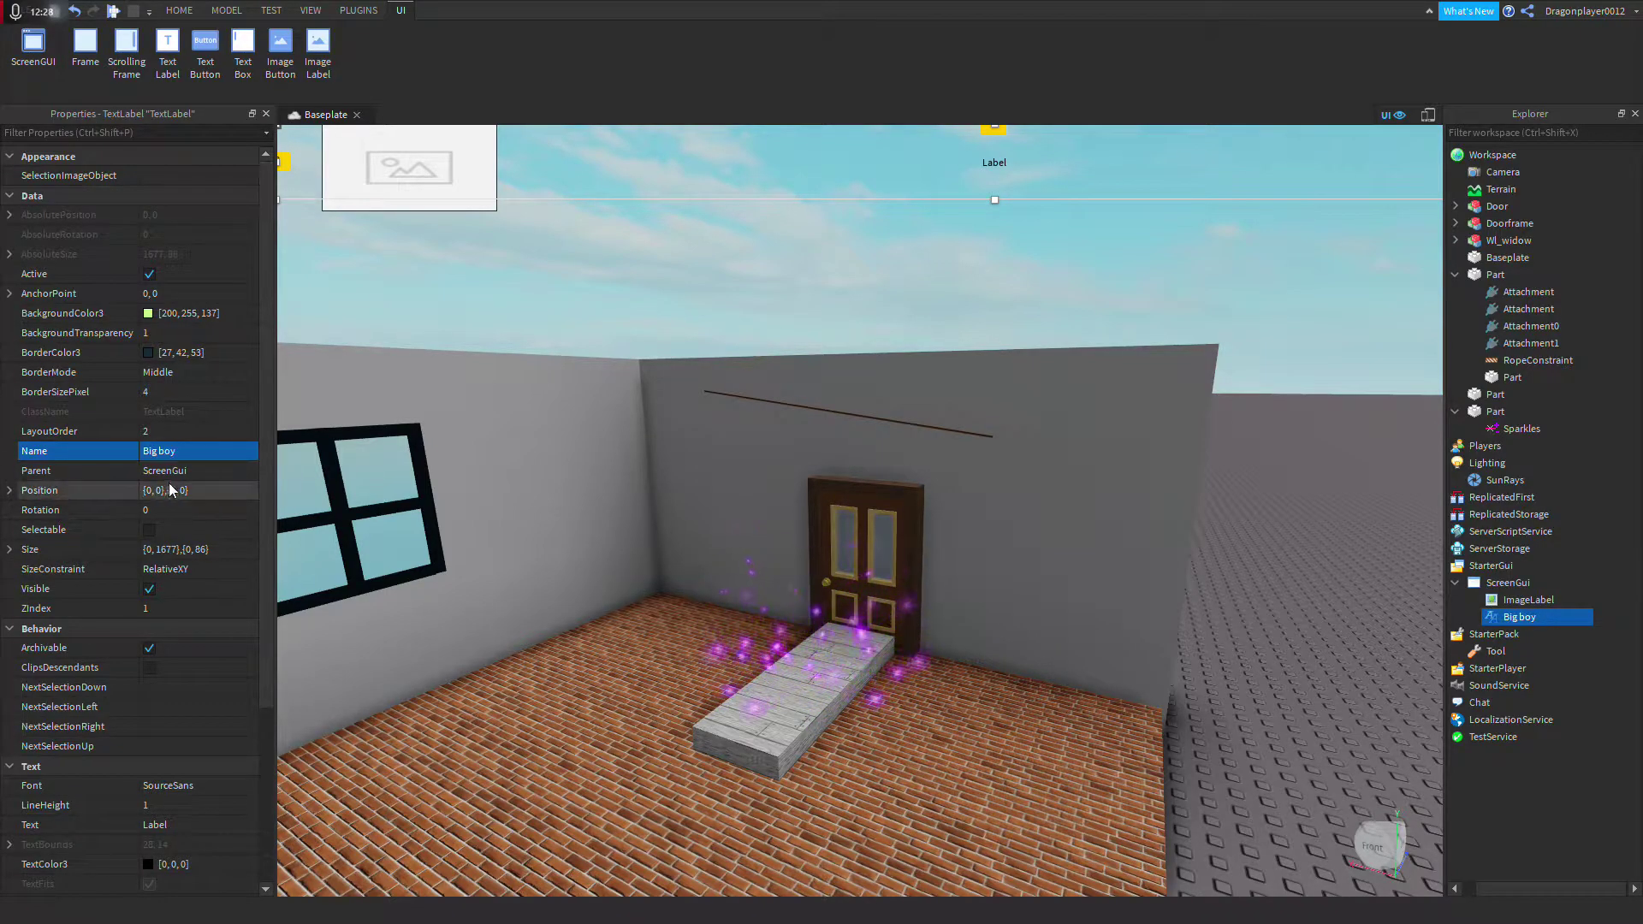
pyautogui.click(151, 532)
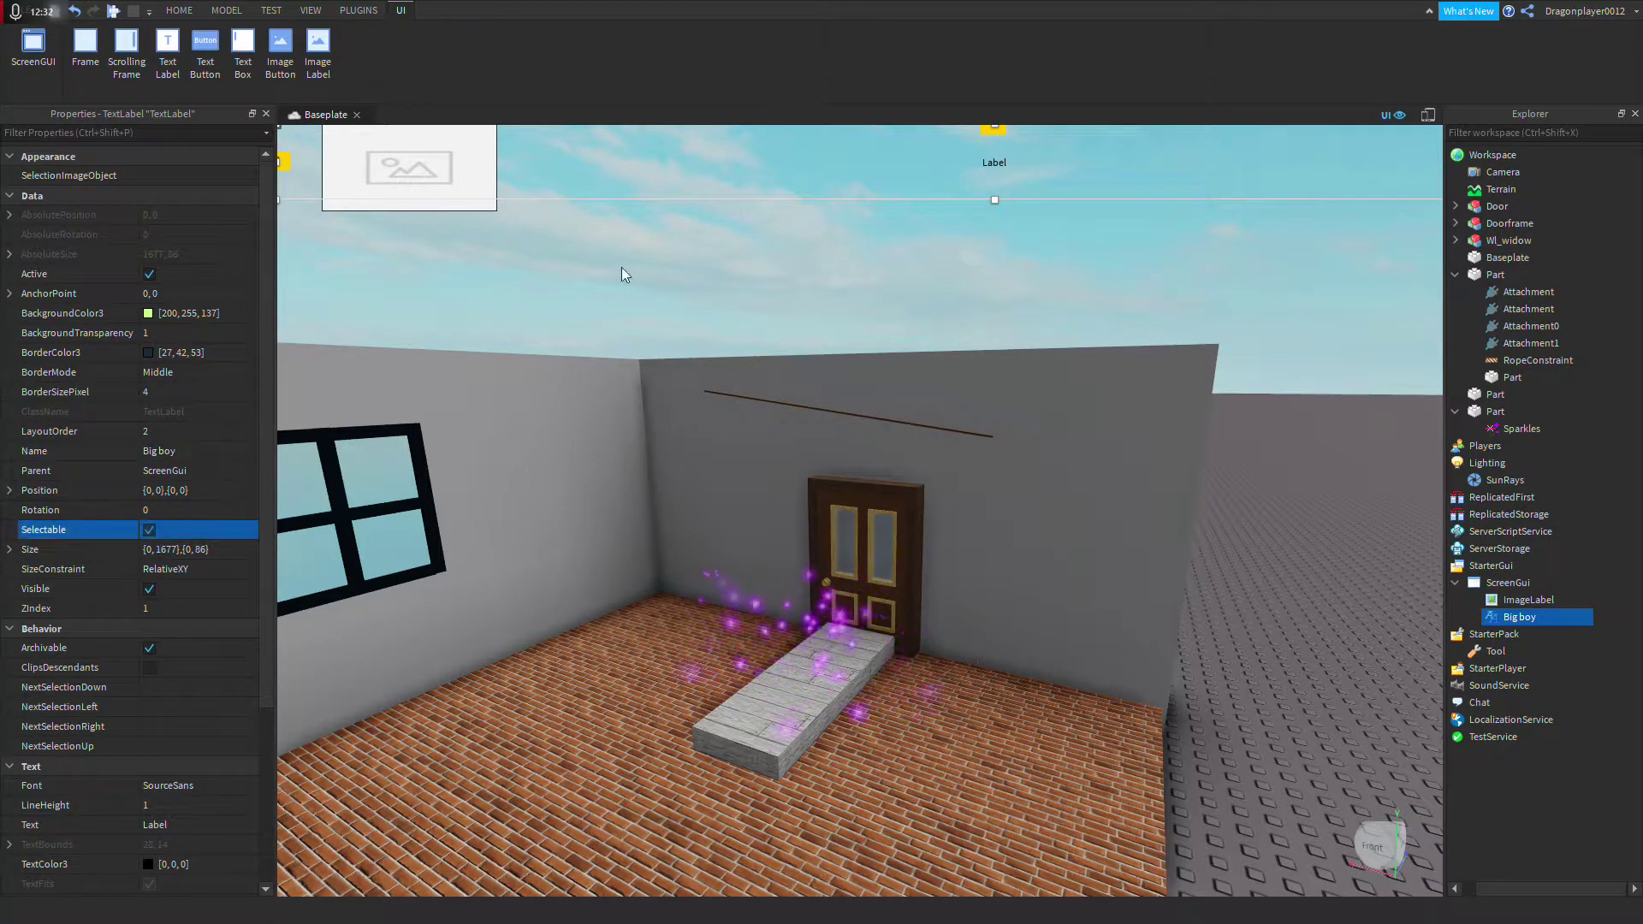
pyautogui.click(1047, 175)
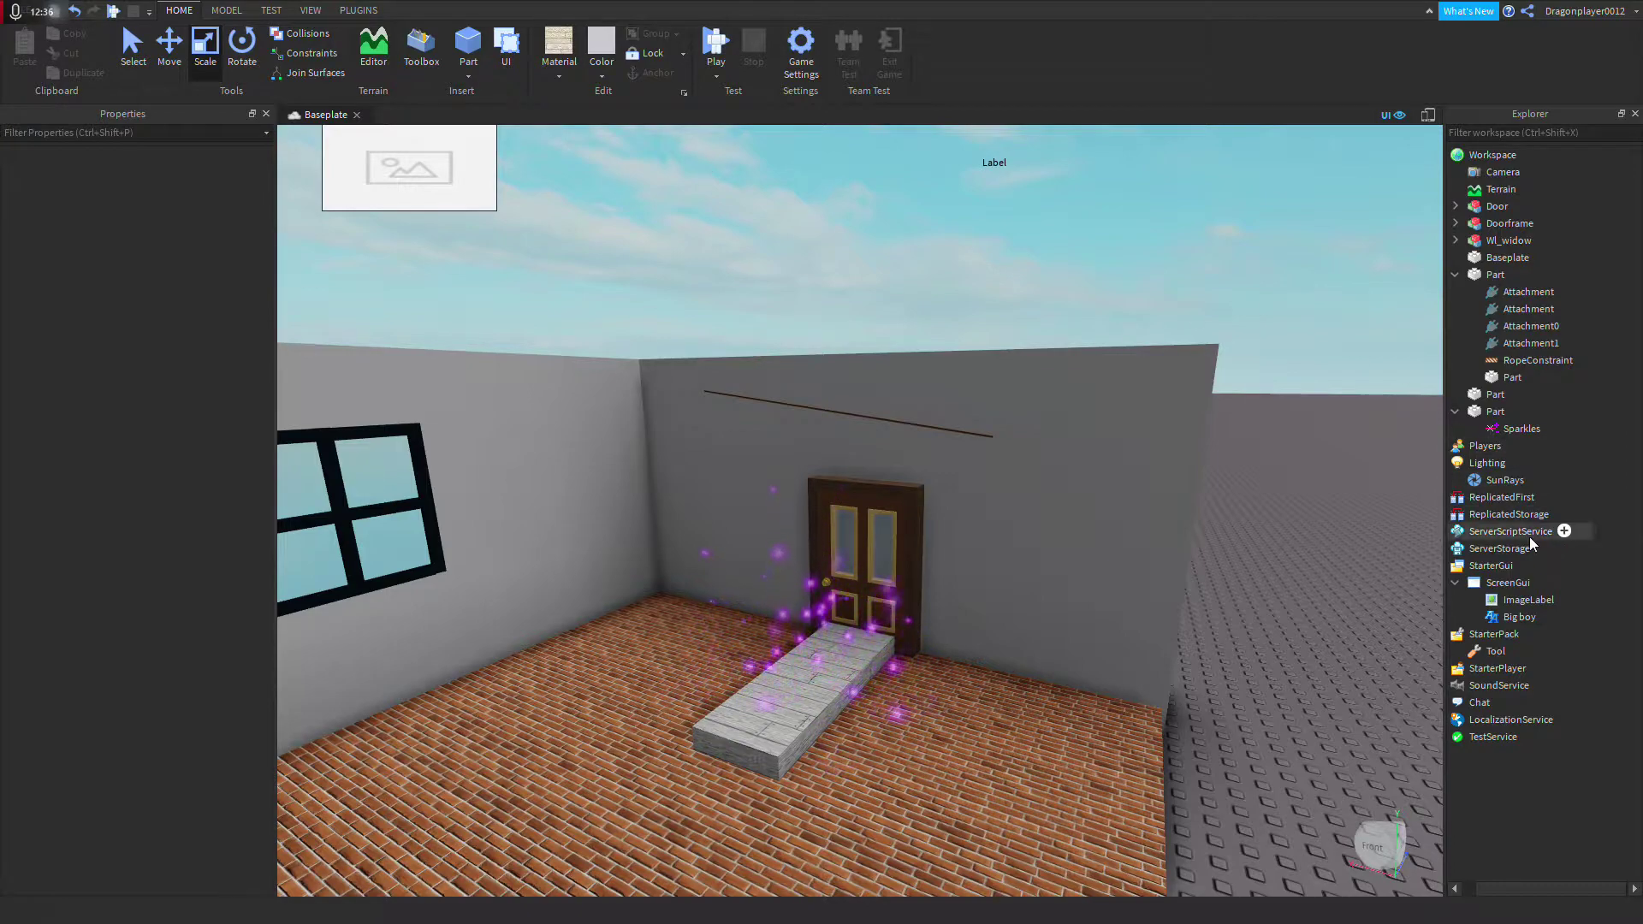
# Step: Widen the ImageLabel on both sides to about 335 x 100 pixels, with its left side against the screen edge
pyautogui.click(1518, 602)
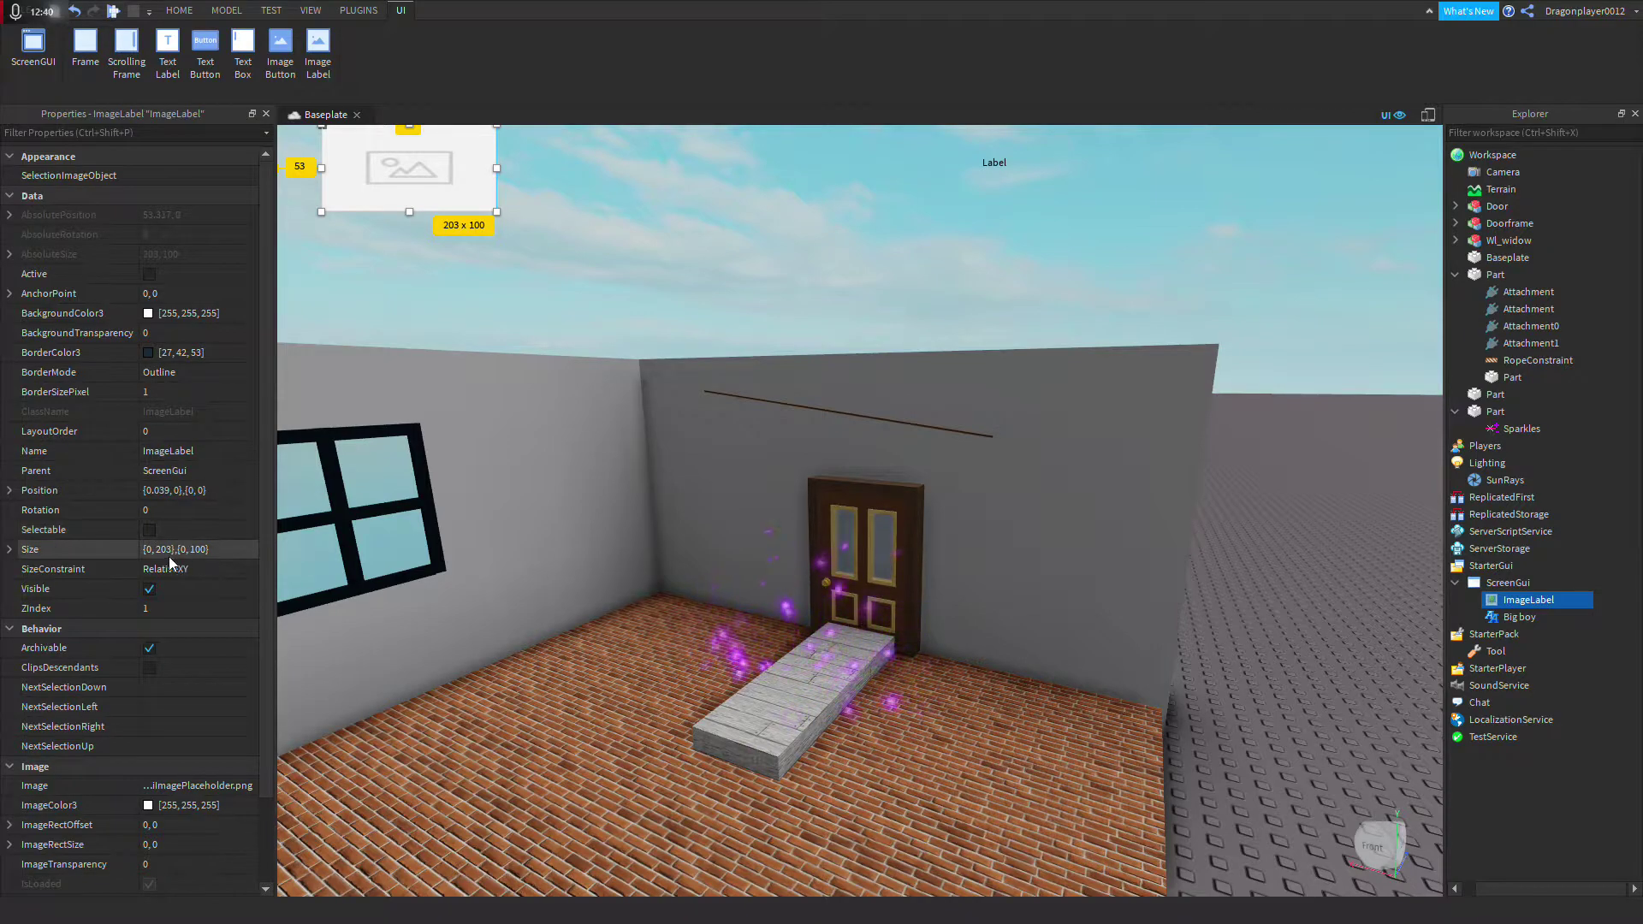
pyautogui.click(211, 552)
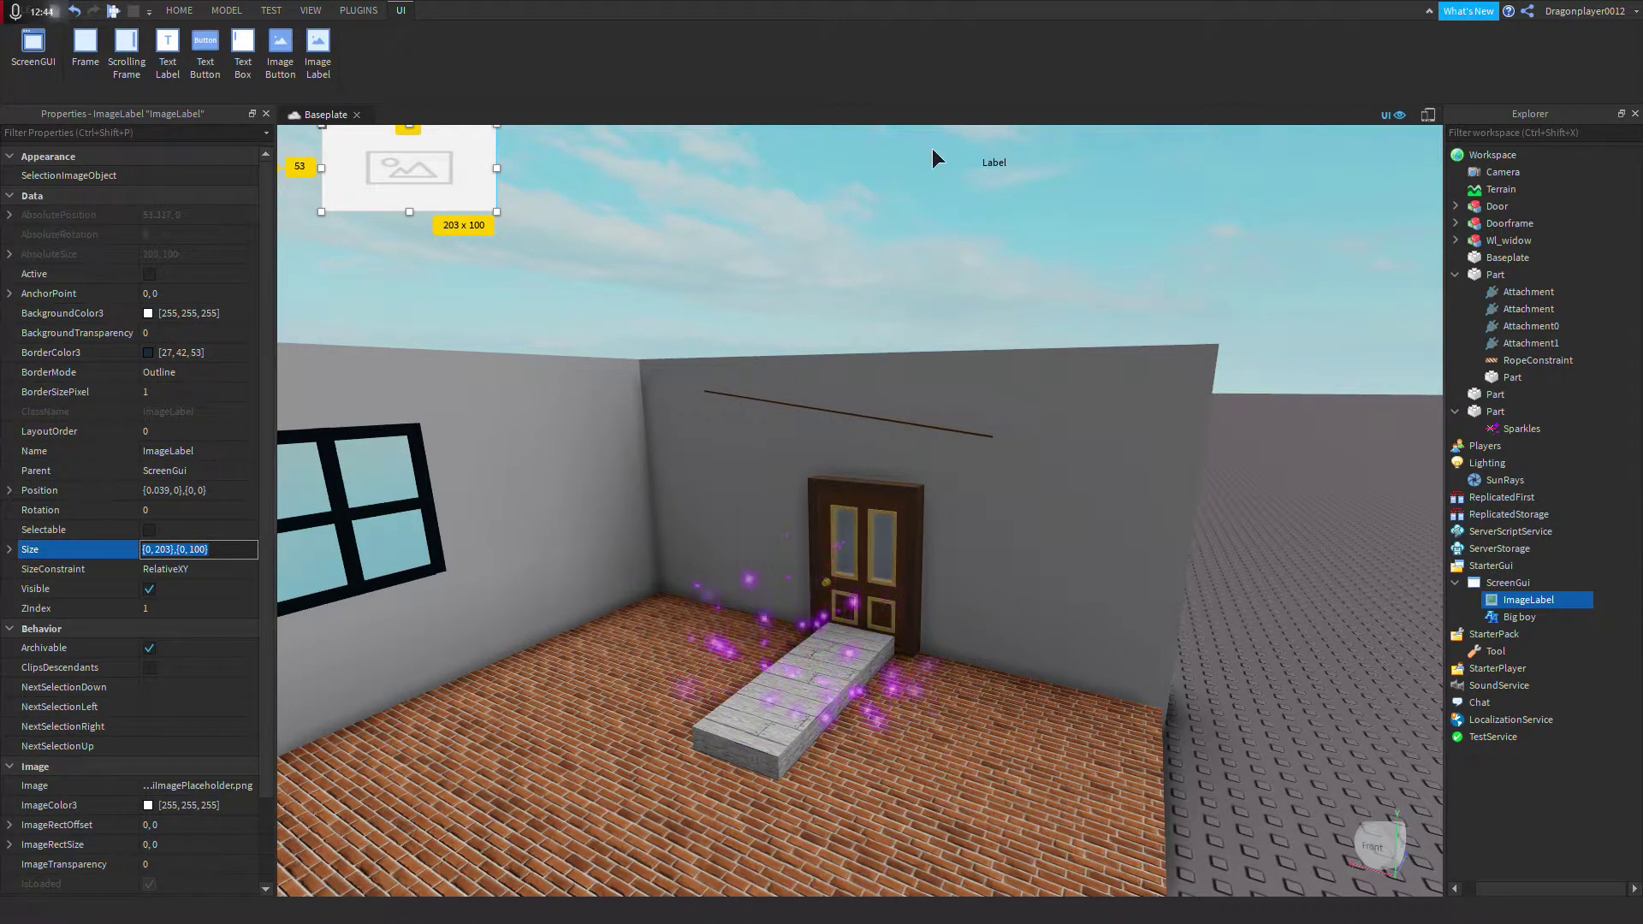
pyautogui.moveTo(500, 166); pyautogui.dragTo(565, 198)
pyautogui.moveTo(320, 167); pyautogui.dragTo(267, 203)
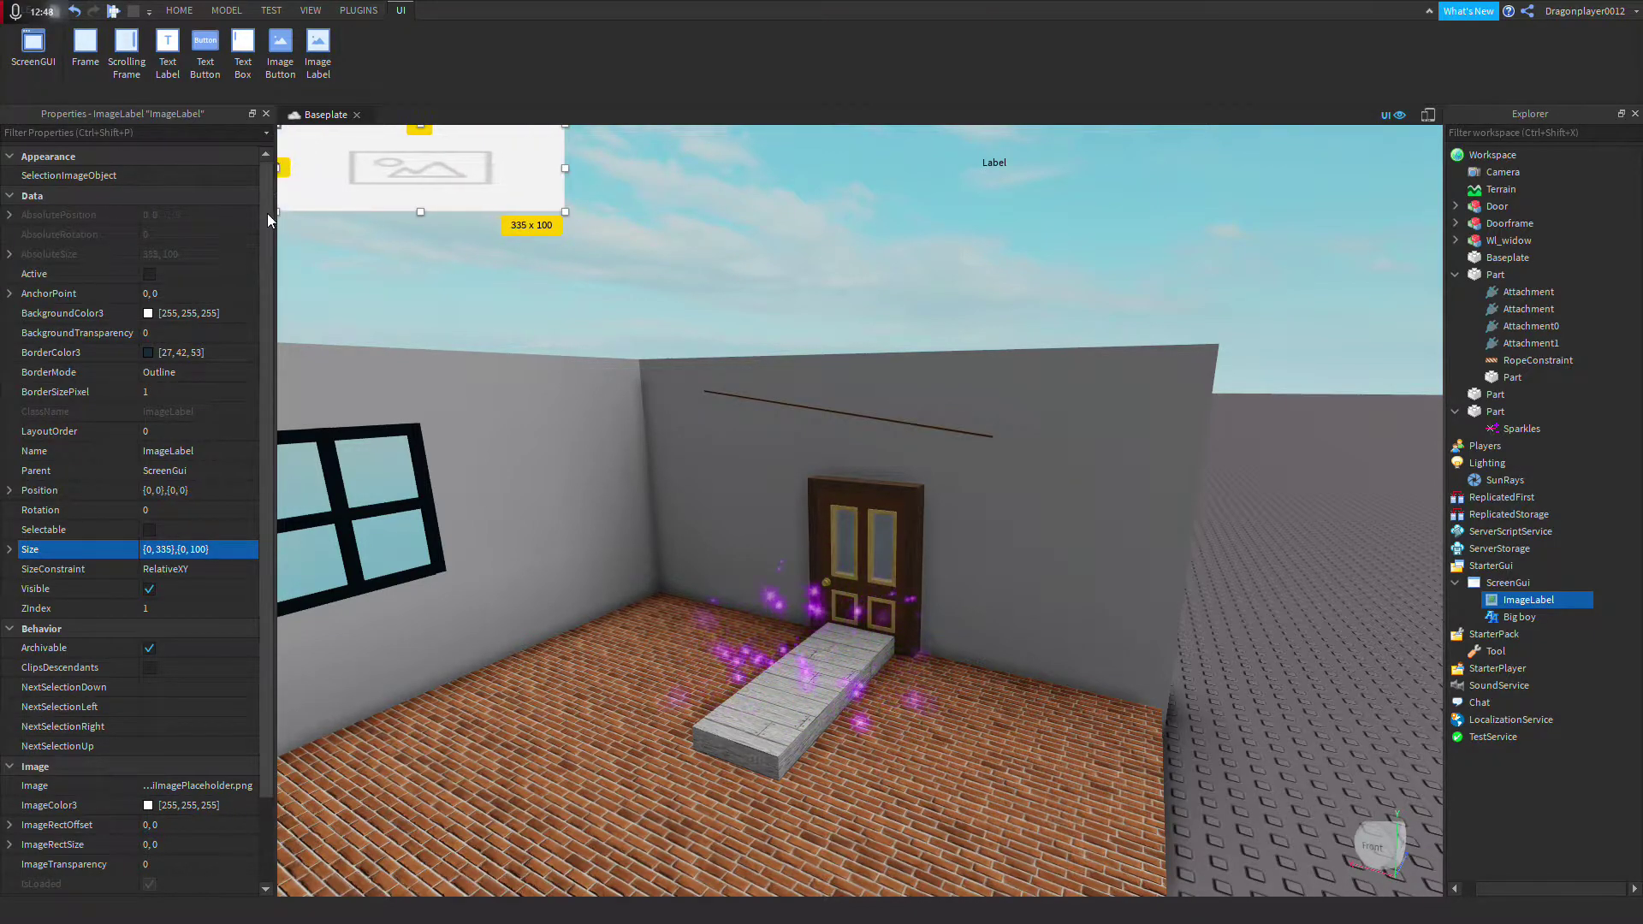
pyautogui.scroll(-1, 167, 641)
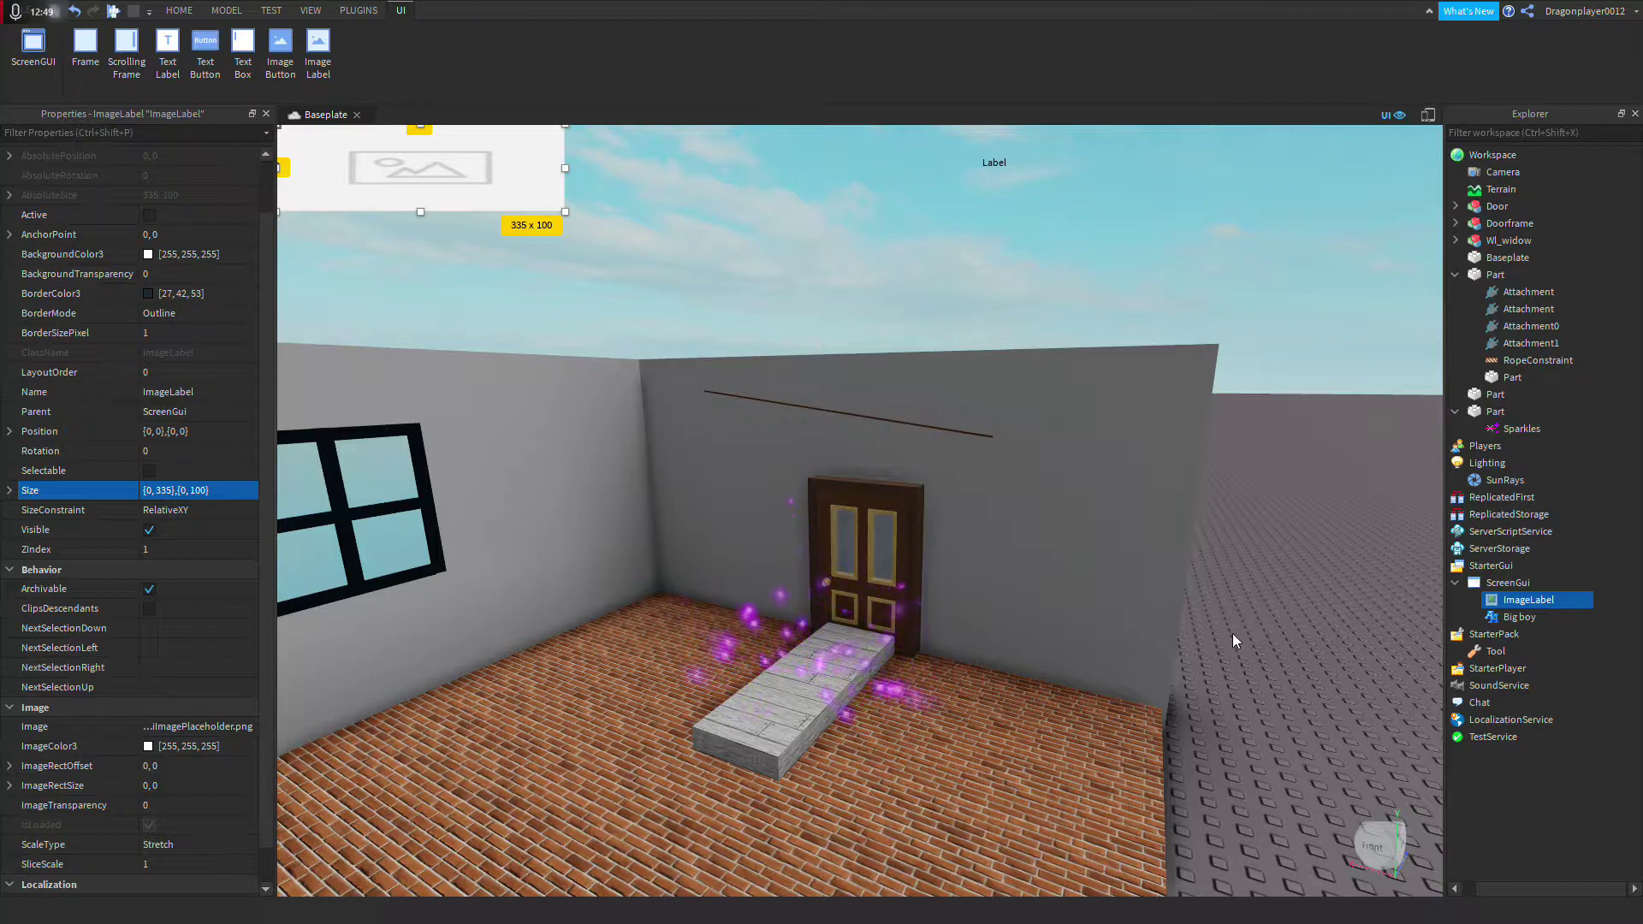
# Step: Hide the Big boy label with its Visible option and show it again
pyautogui.click(1513, 616)
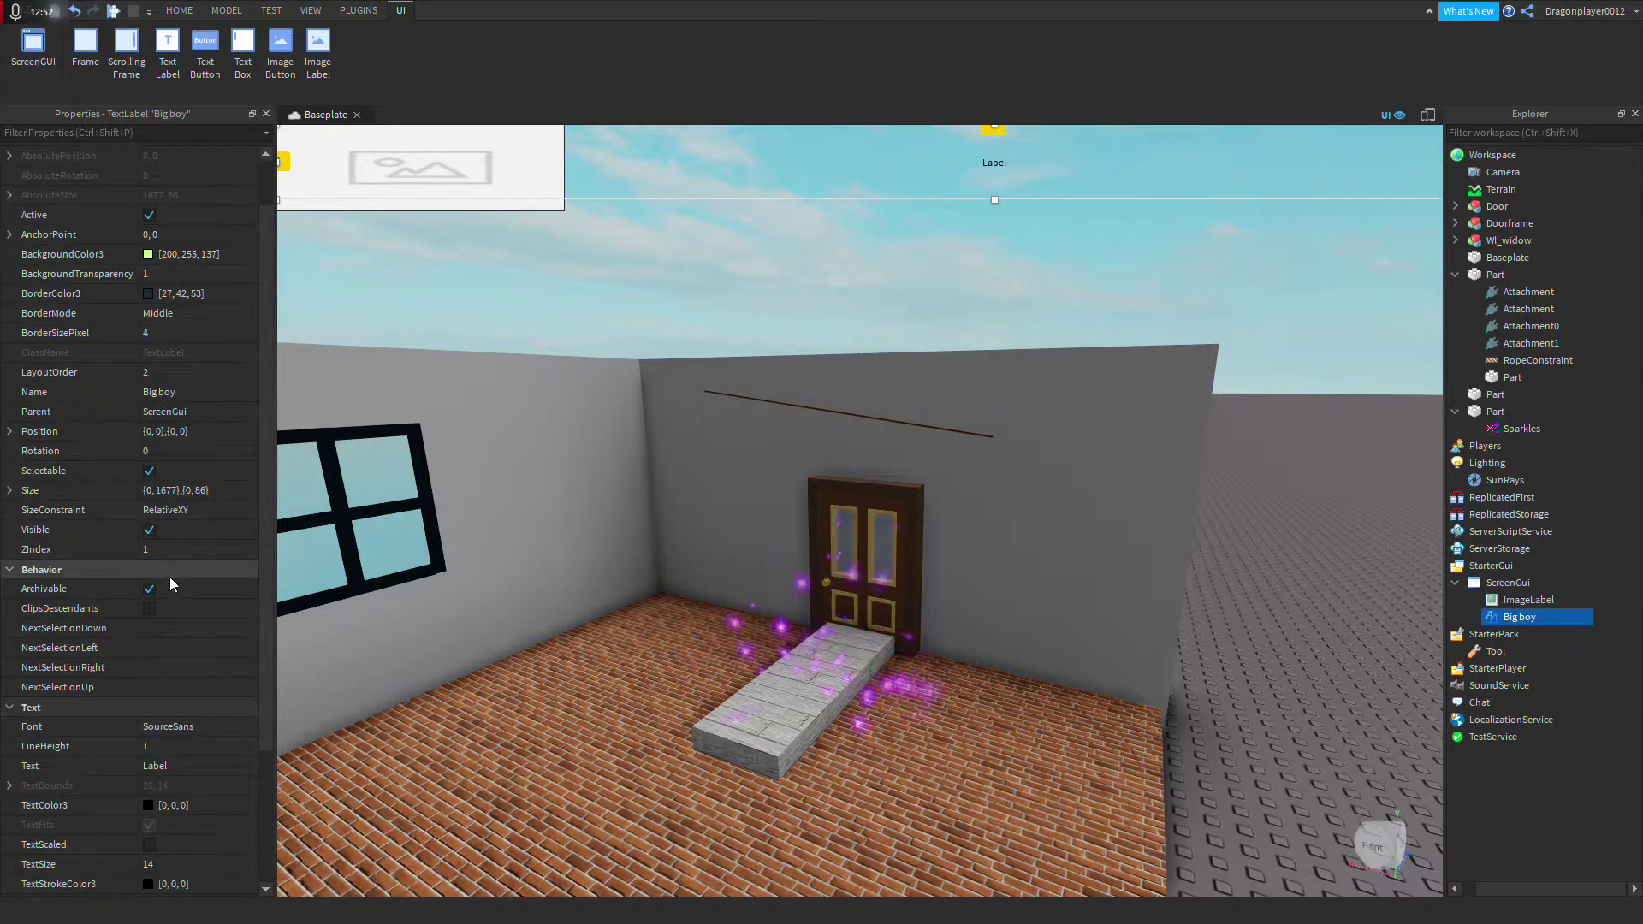
pyautogui.scroll(-2, 181, 459)
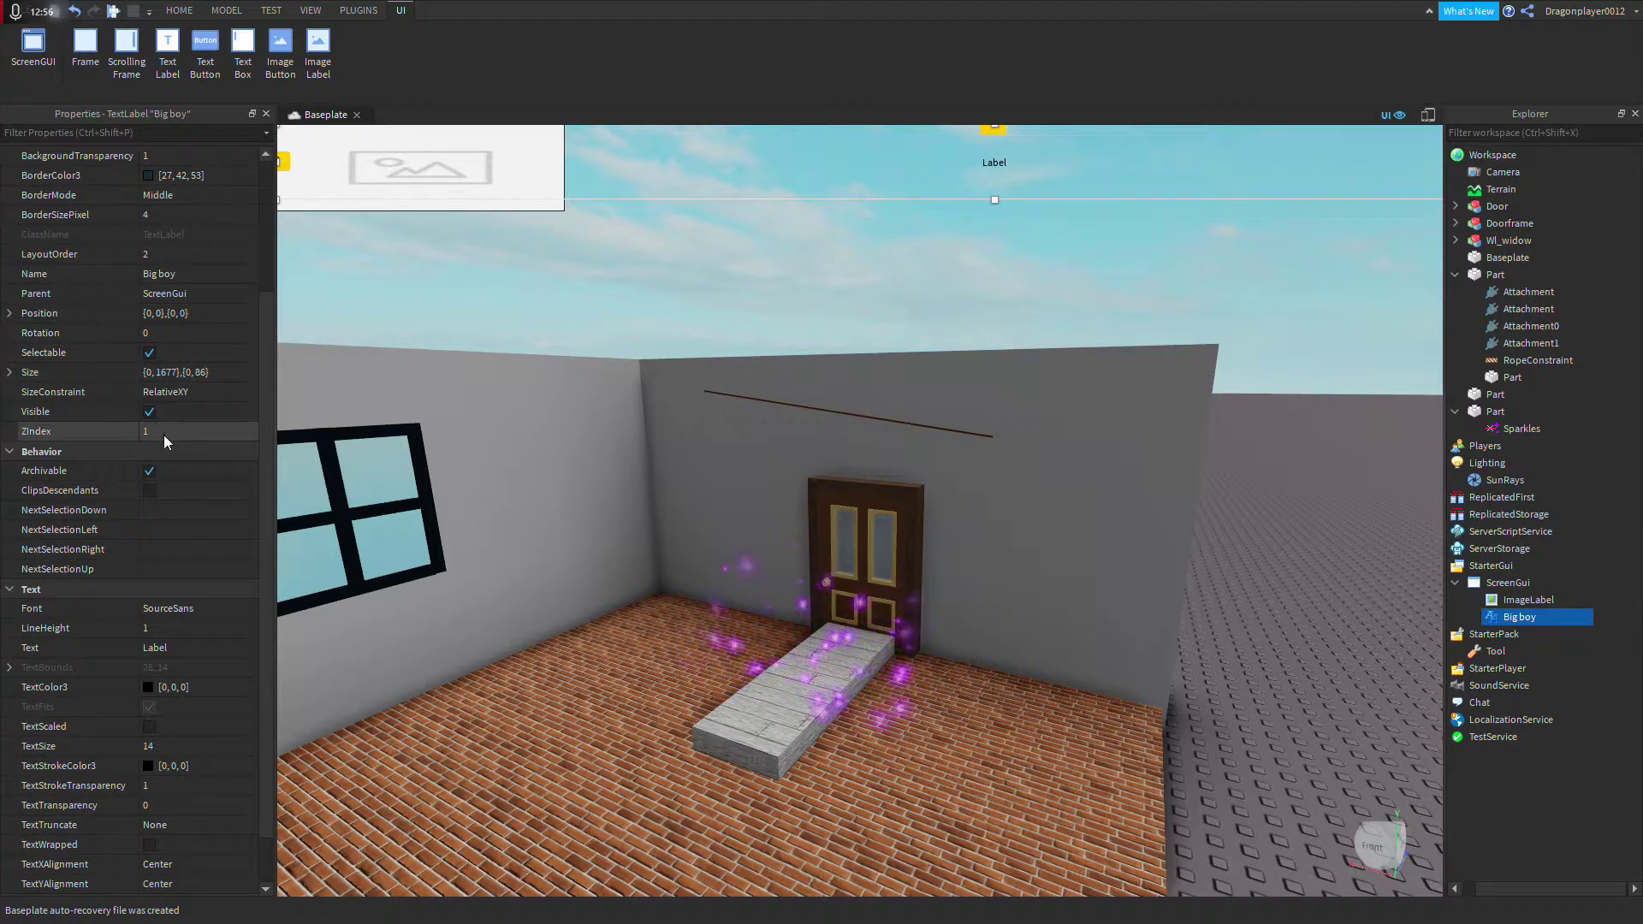
pyautogui.click(150, 413)
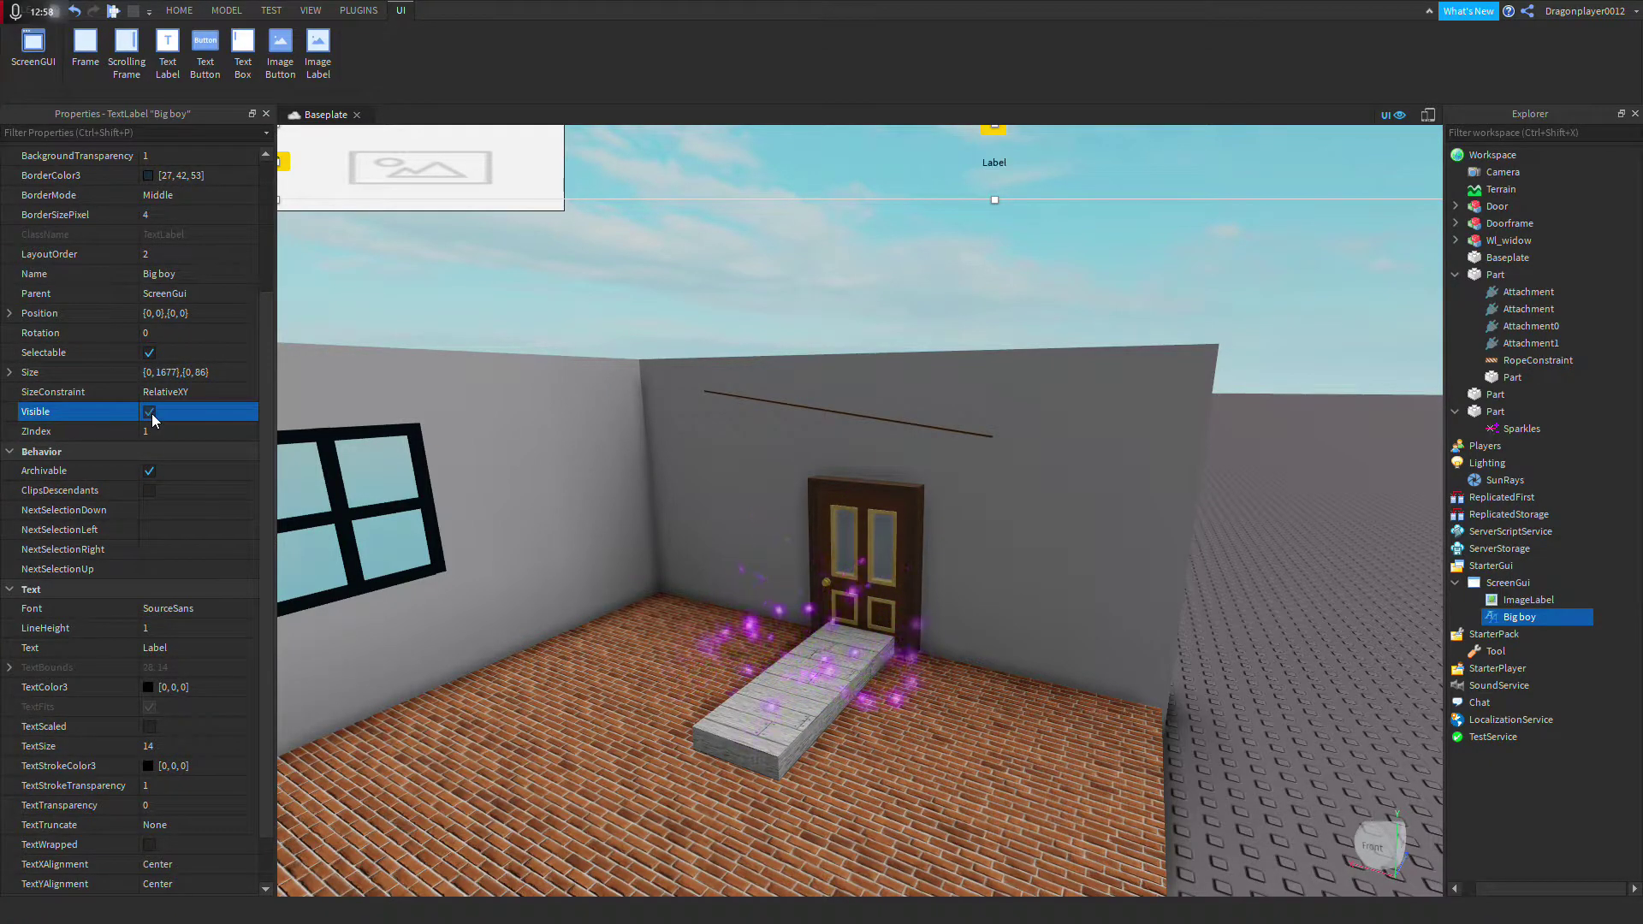
pyautogui.click(152, 414)
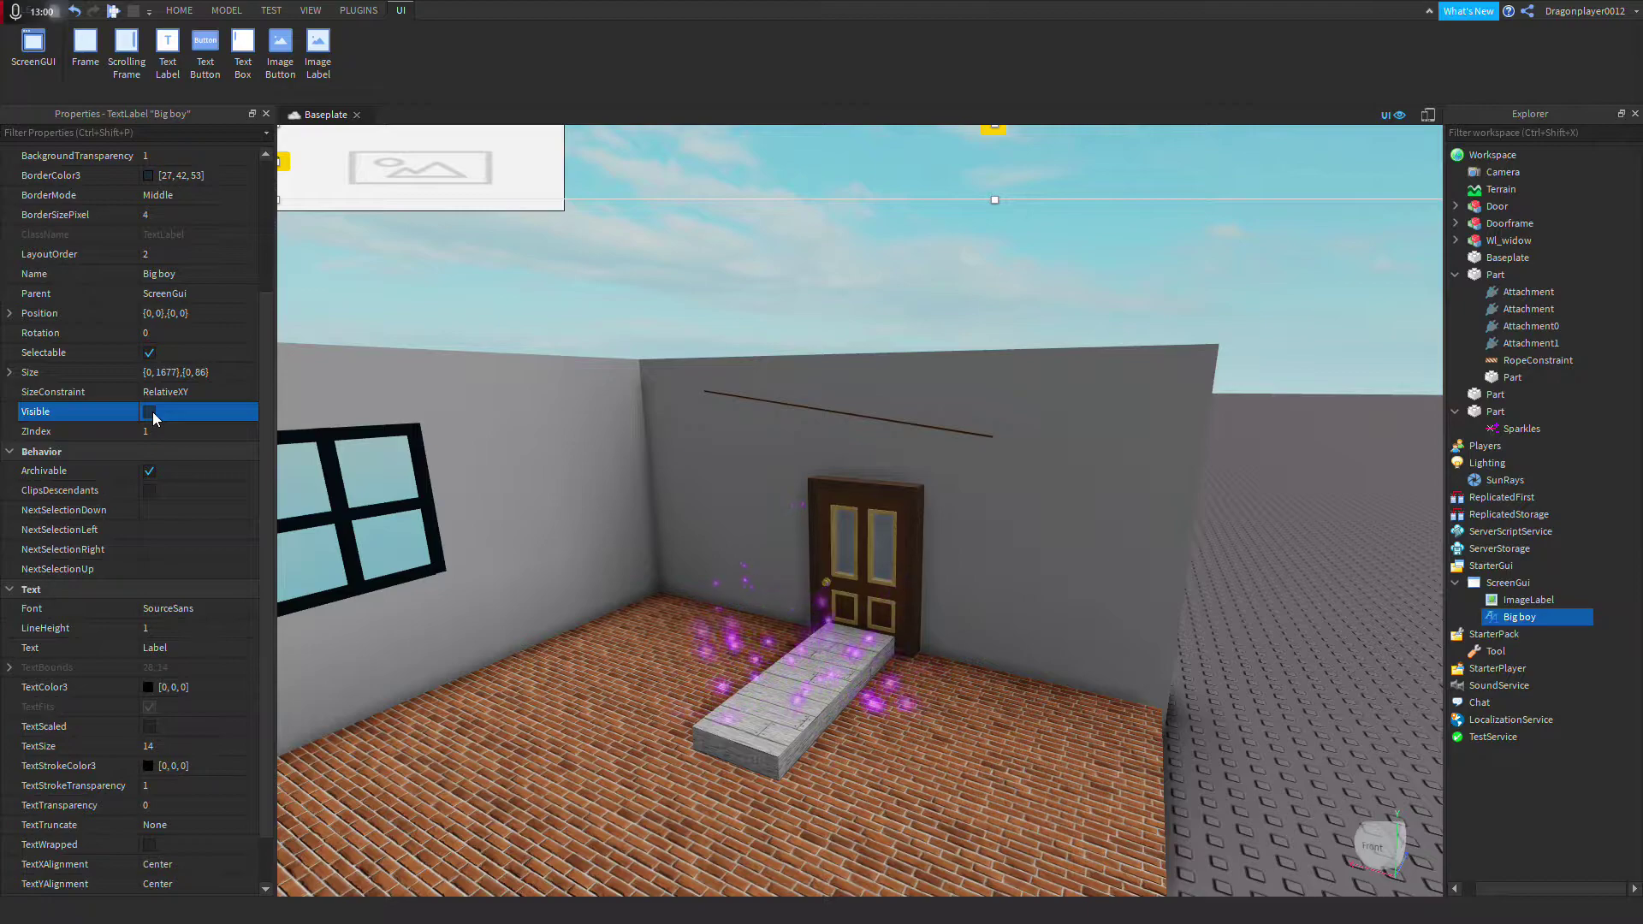
pyautogui.click(151, 413)
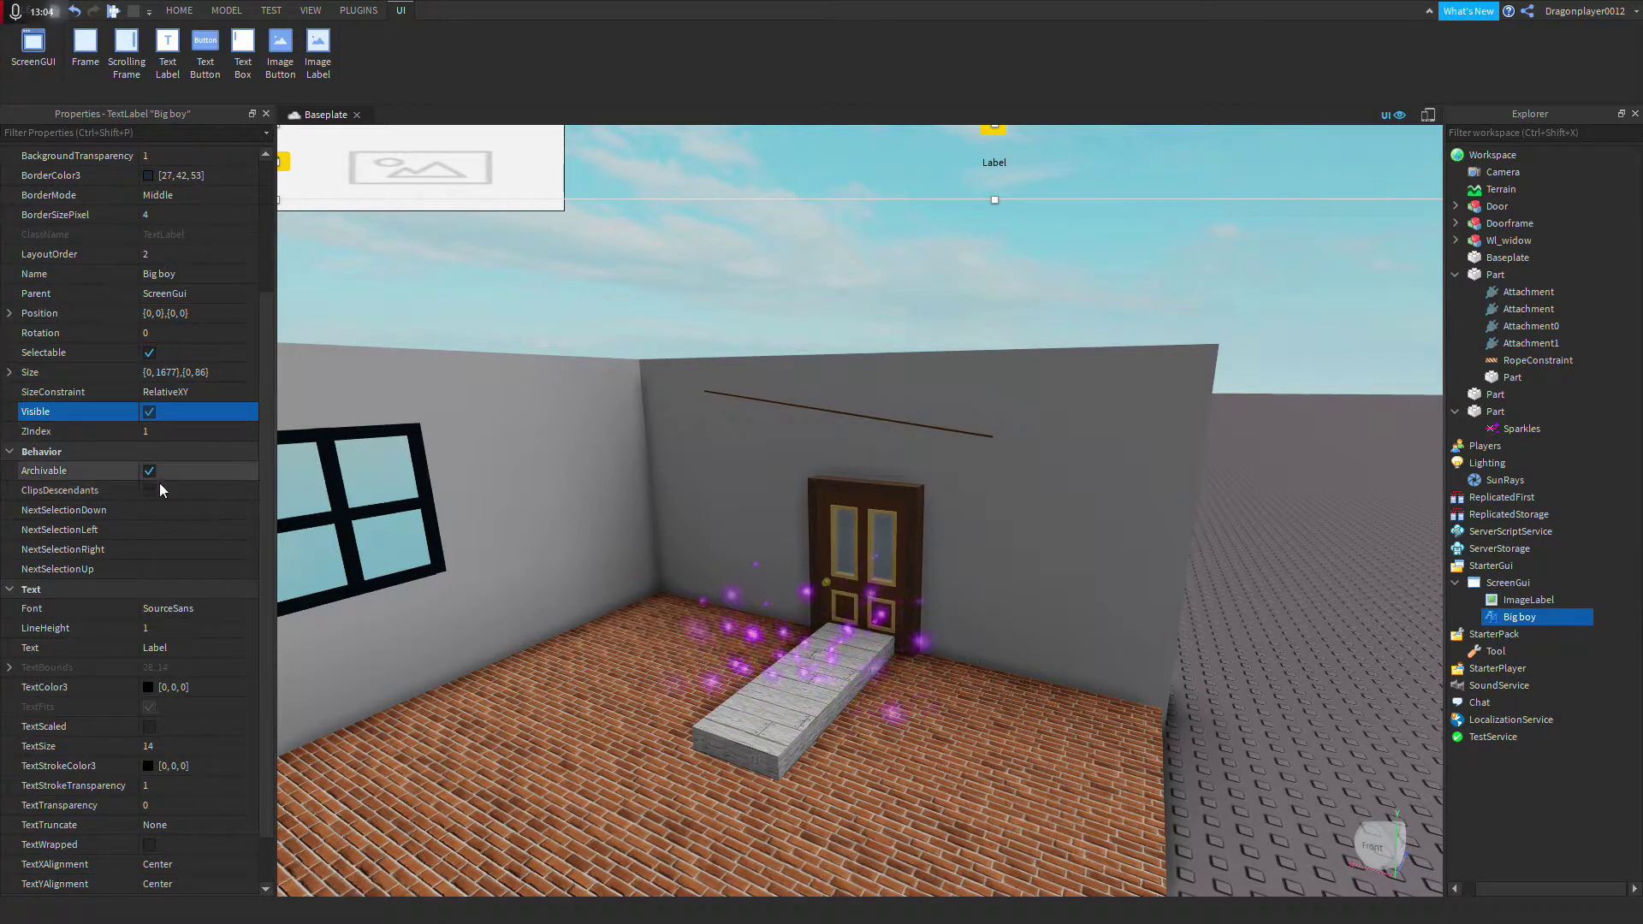
# Step: Set the Big boy label's font to Cartoon and turn on its TextWrapped and TextScaled options
pyautogui.scroll(-1, 170, 504)
pyautogui.click(195, 552)
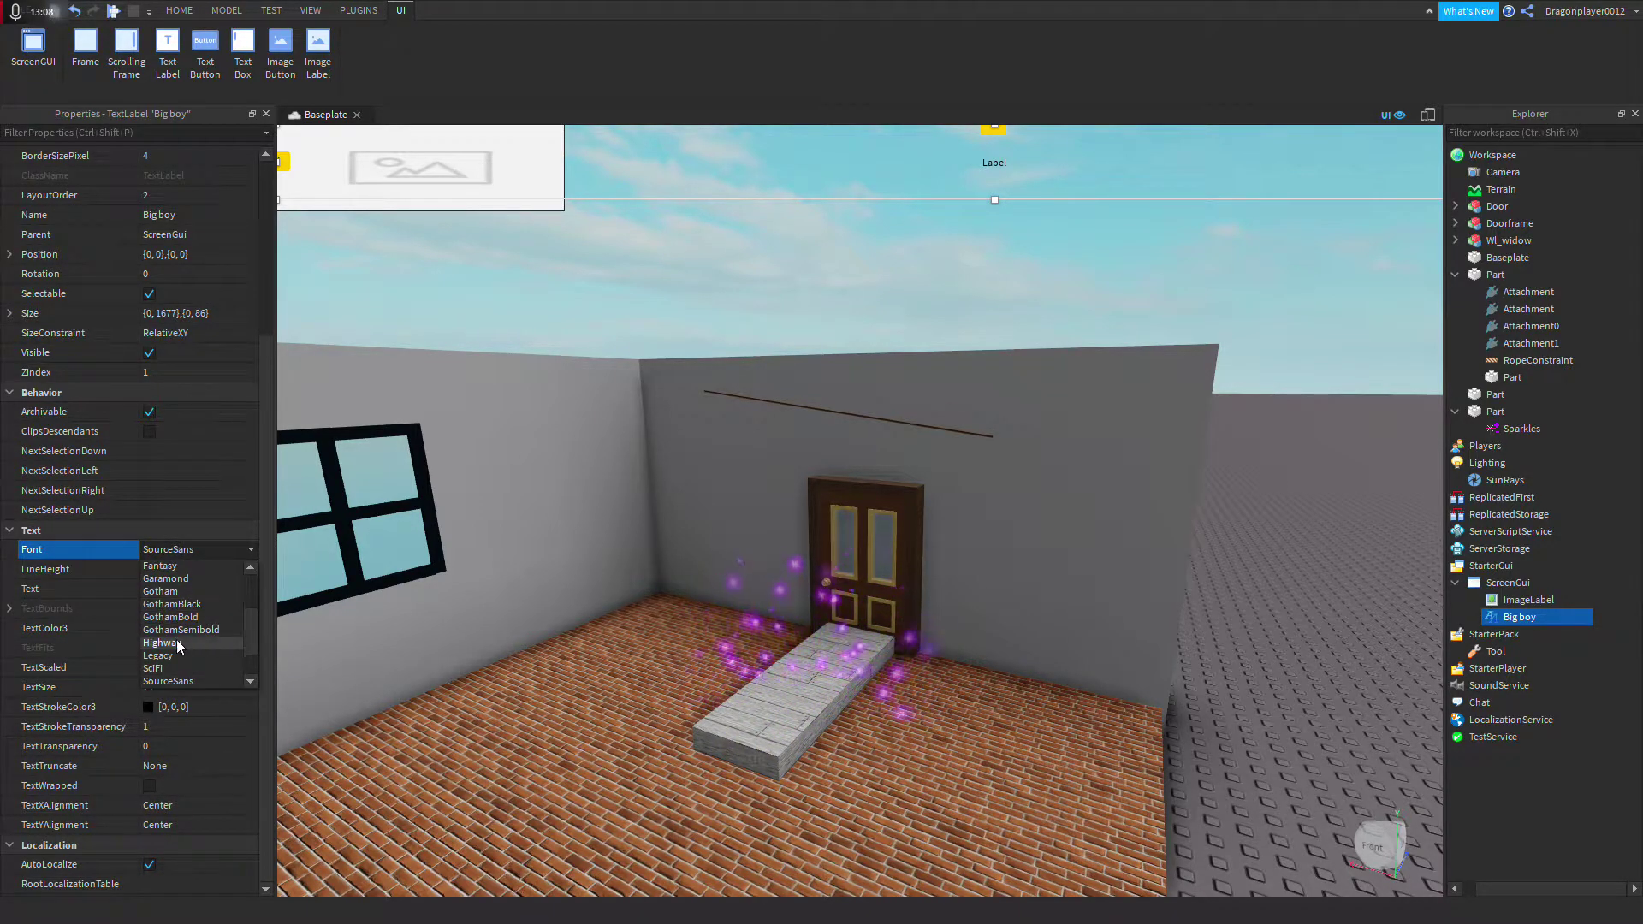
pyautogui.scroll(-1, 186, 630)
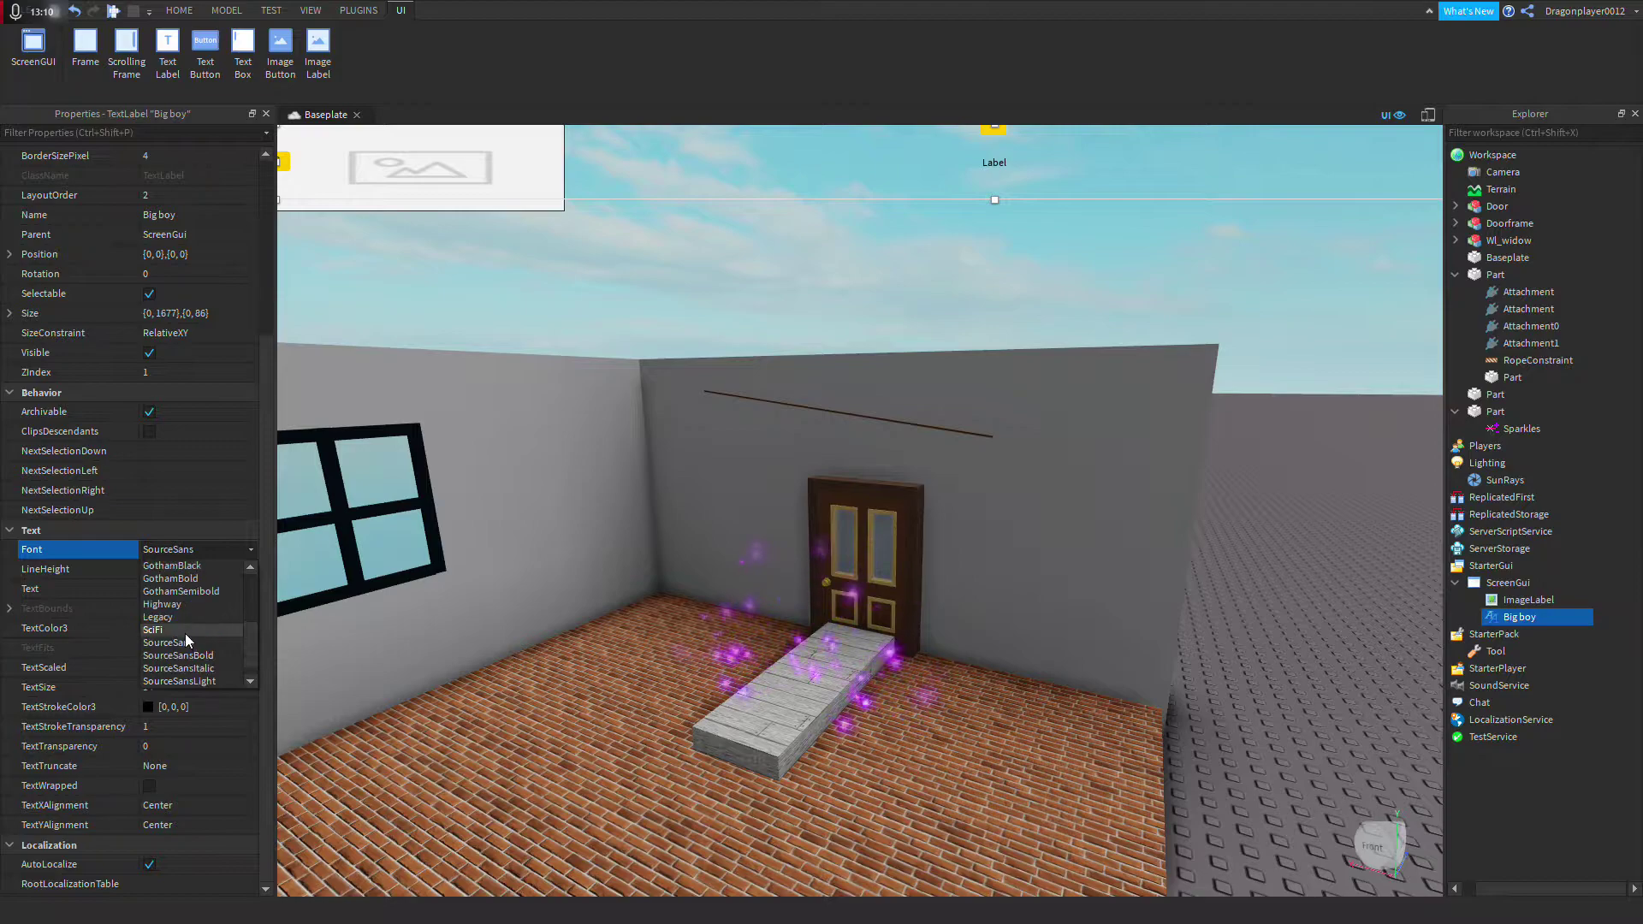
pyautogui.scroll(3, 173, 629)
pyautogui.click(197, 630)
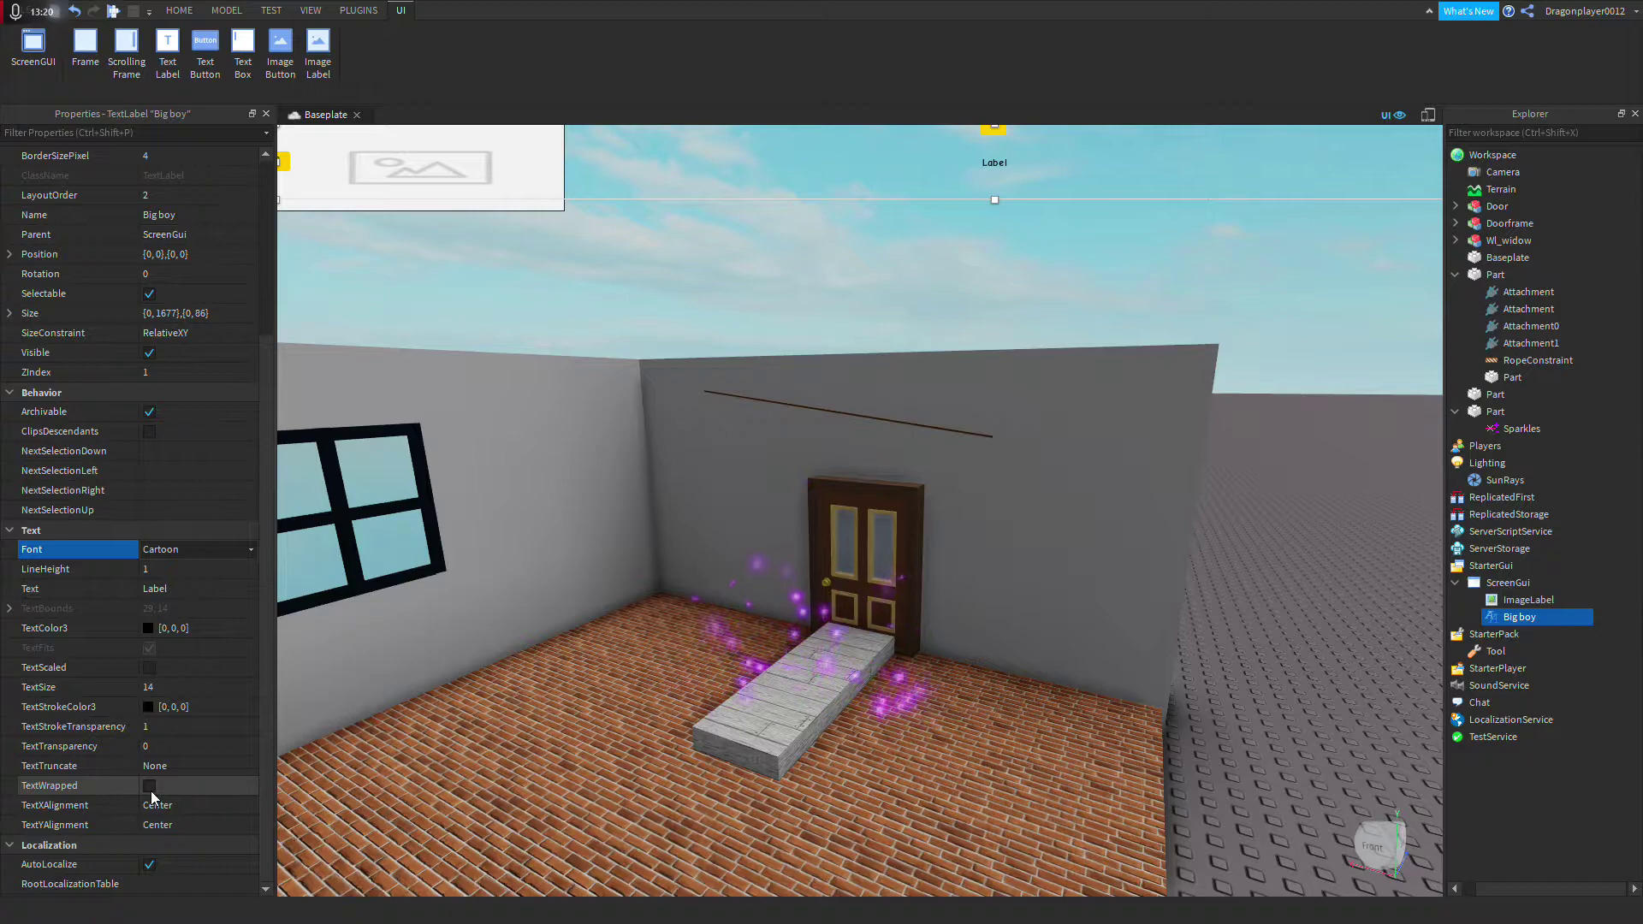
pyautogui.click(150, 786)
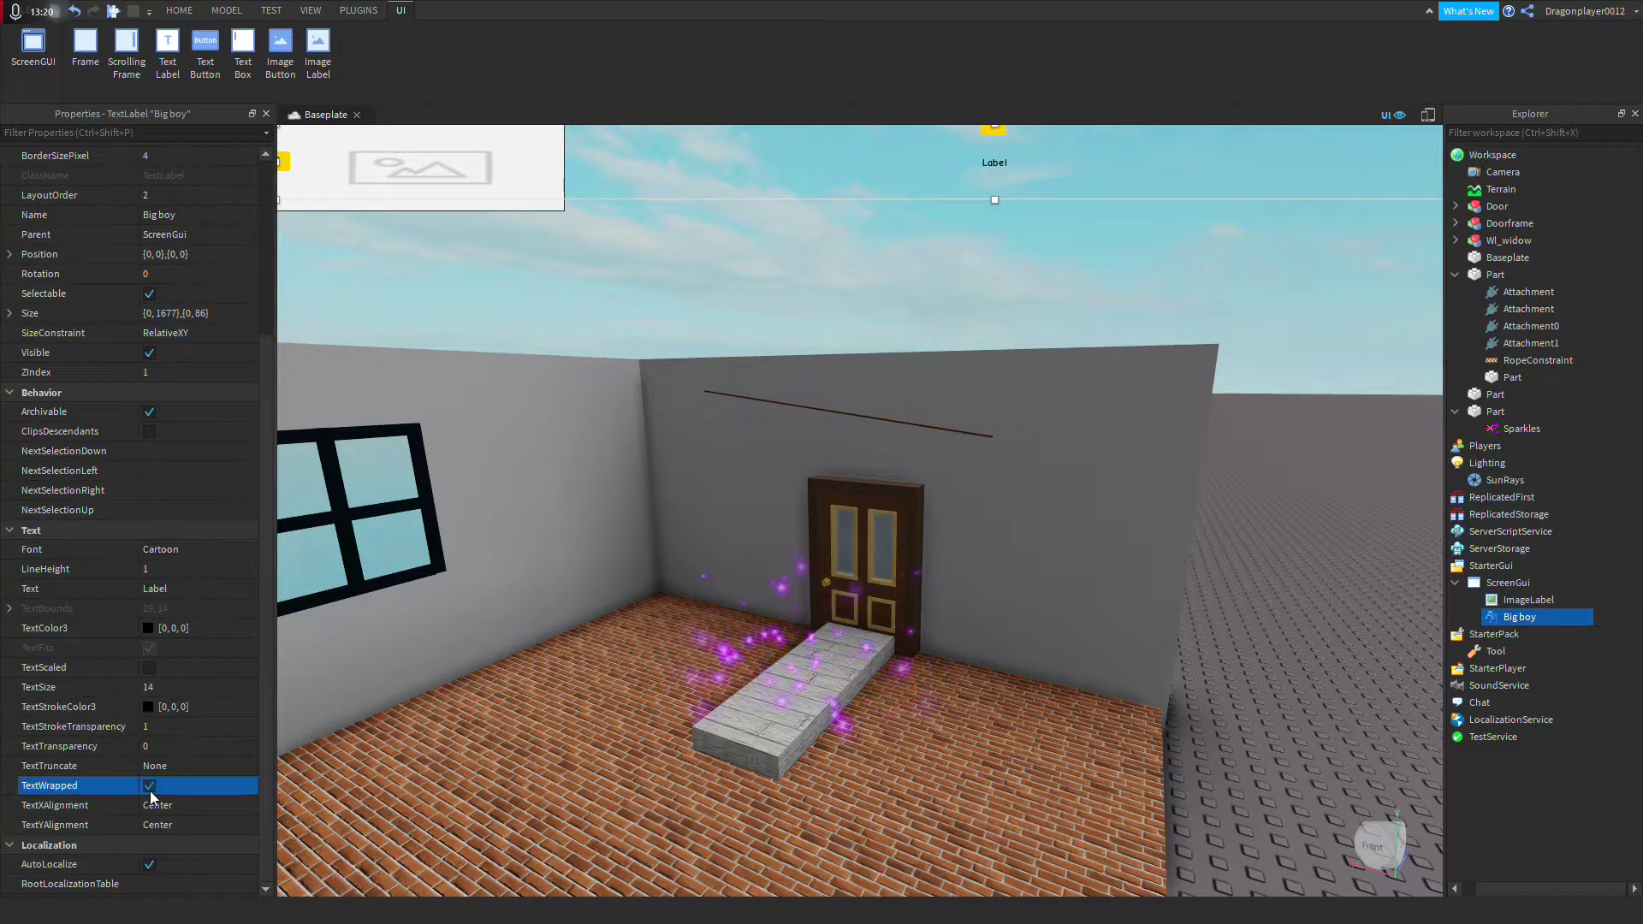
pyautogui.click(149, 669)
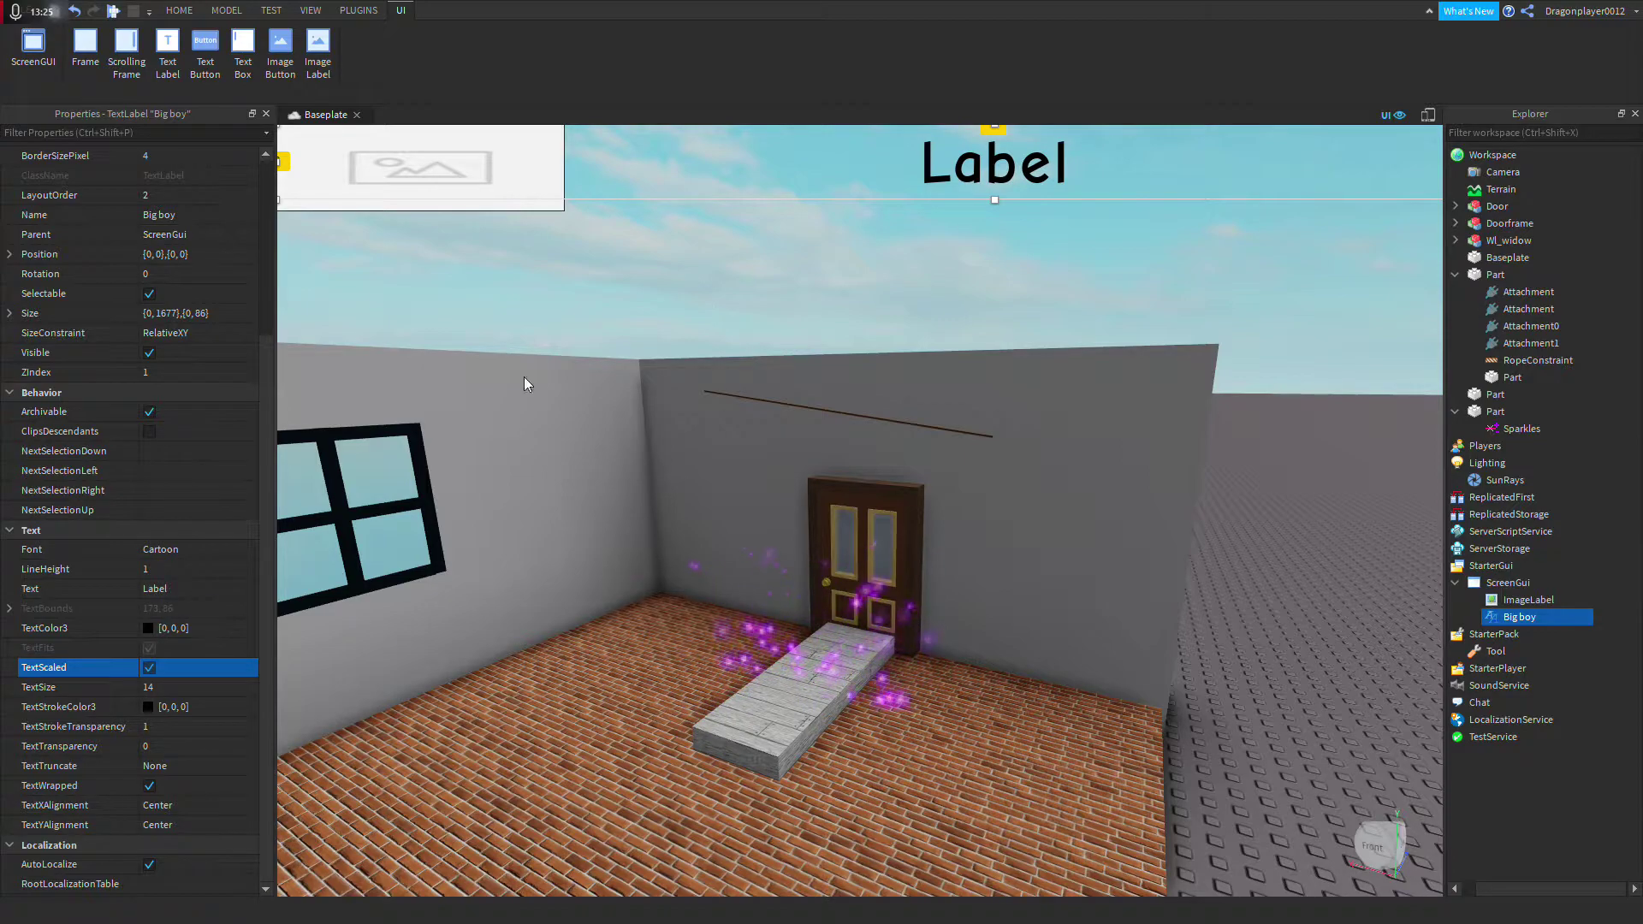
# Step: Set the Big boy label's TextColor3 to bright red (245, 0, 0) and deselect the label
pyautogui.click(148, 629)
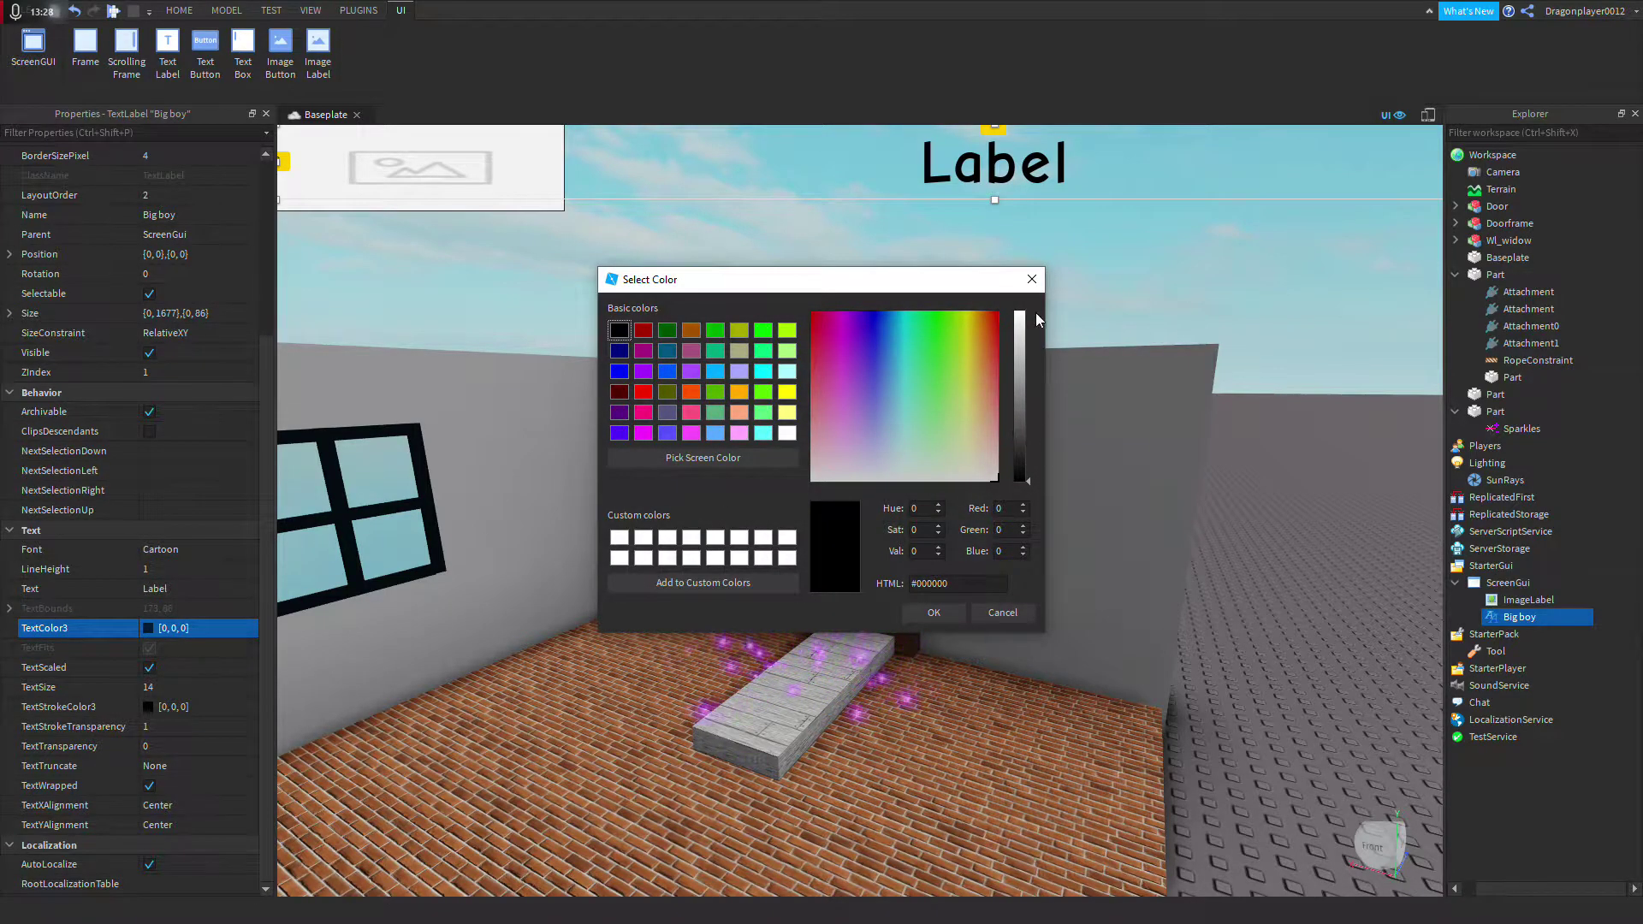
pyautogui.click(1019, 339)
pyautogui.moveTo(1022, 344); pyautogui.dragTo(998, 313)
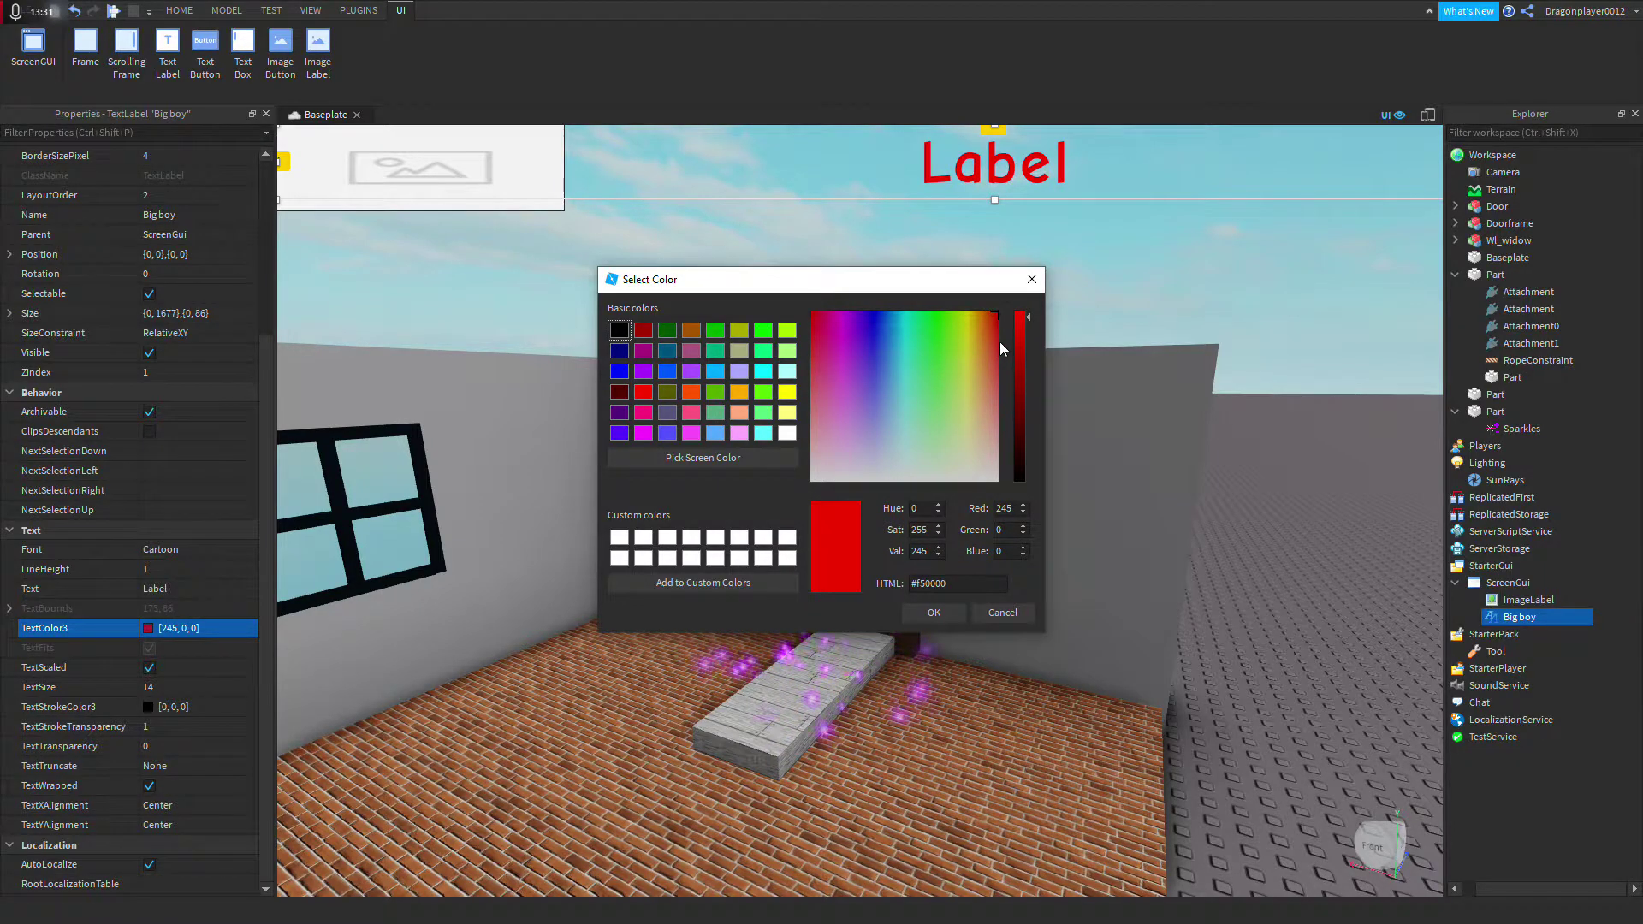
pyautogui.click(934, 613)
pyautogui.click(1188, 480)
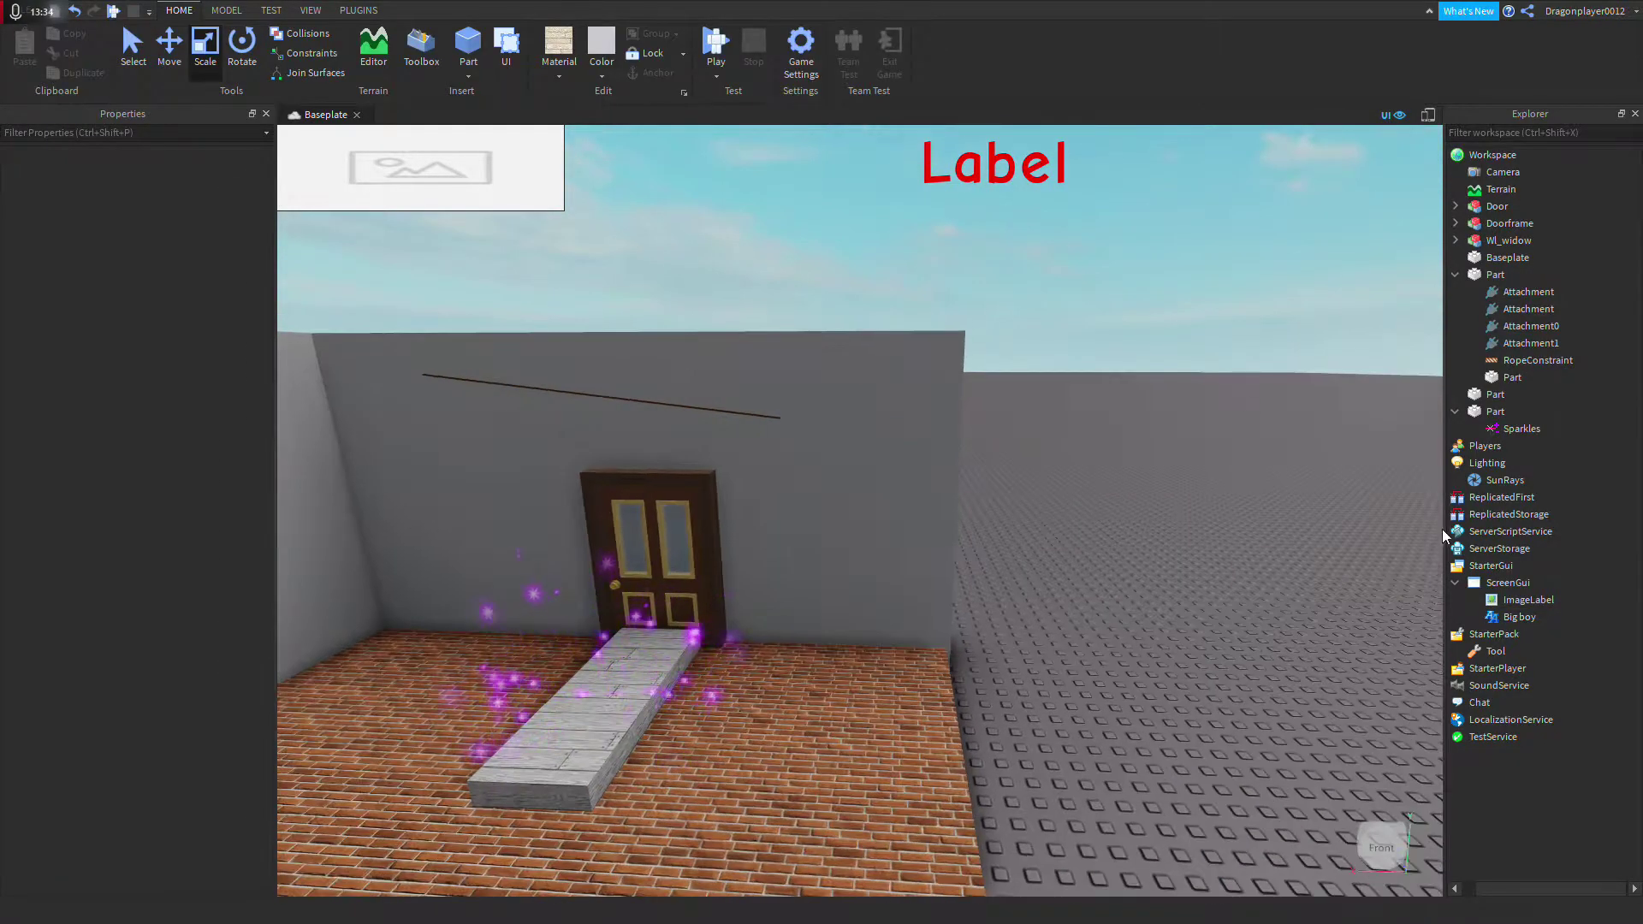
# Step: Select the ImageLabel and switch its Active option on and off again
pyautogui.click(1519, 601)
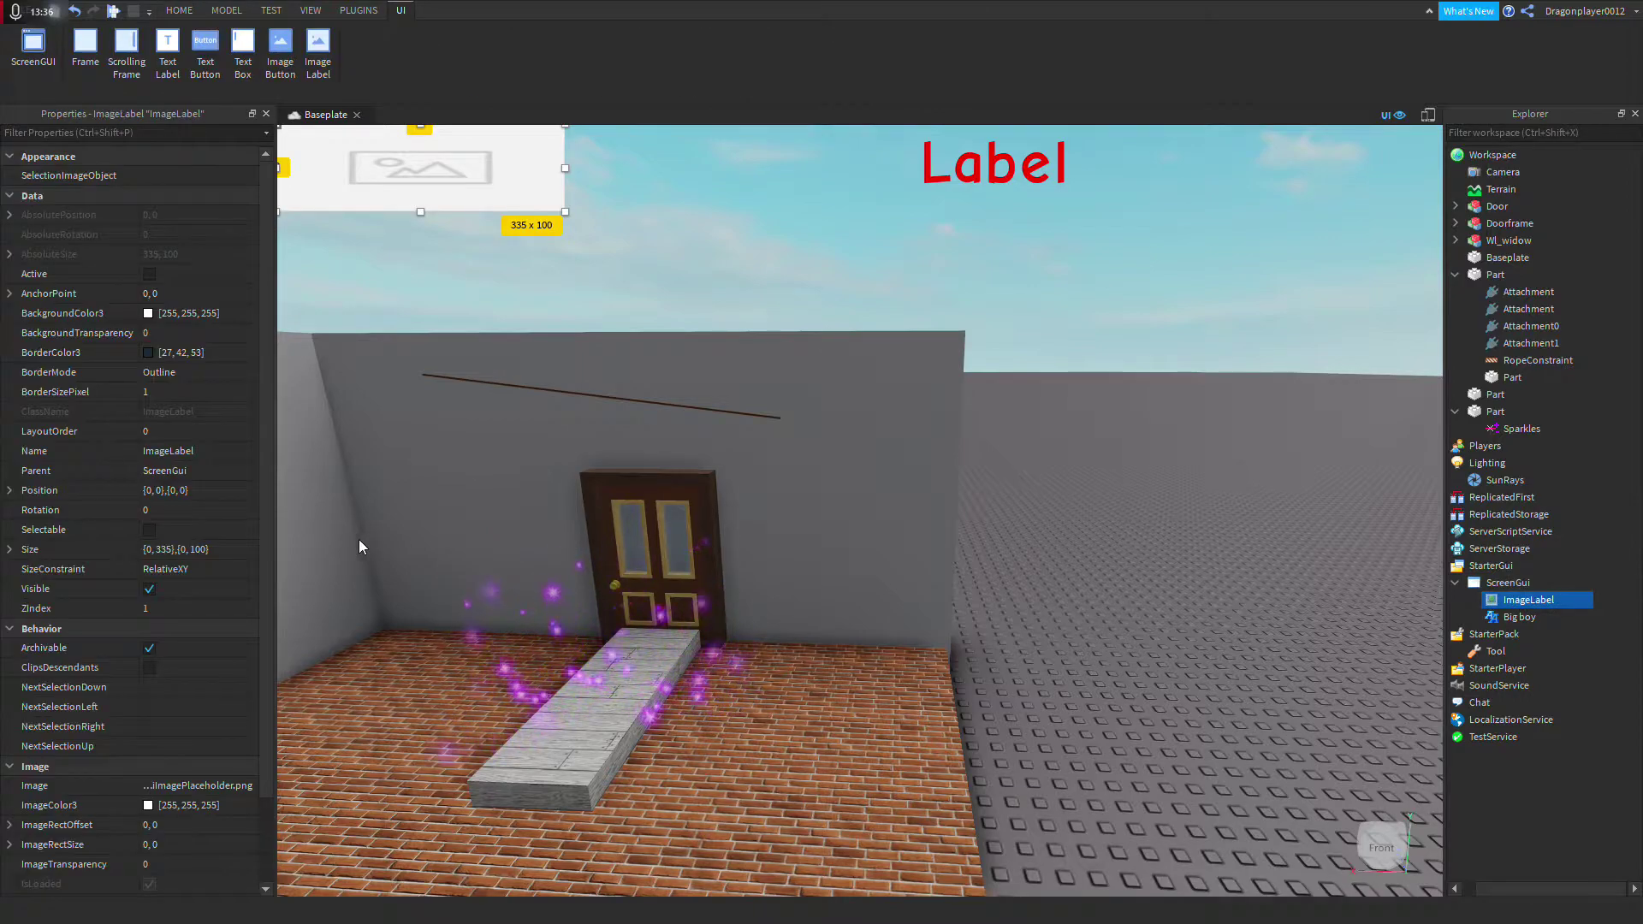
pyautogui.click(149, 274)
pyautogui.scroll(-1, 203, 379)
pyautogui.click(149, 221)
pyautogui.scroll(-1, 149, 221)
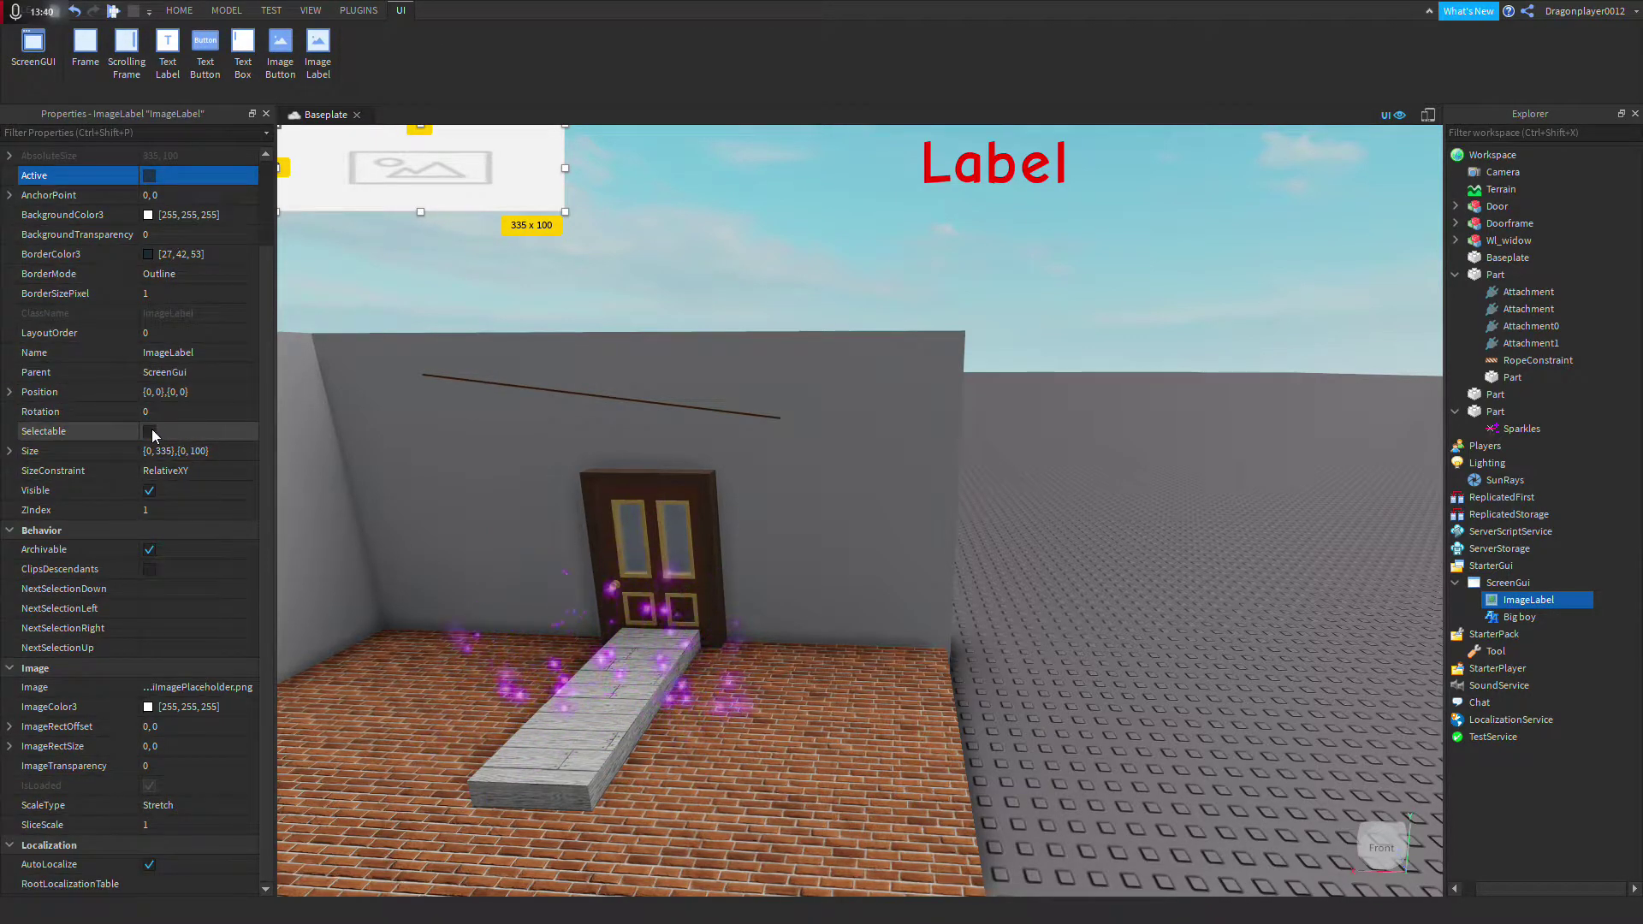
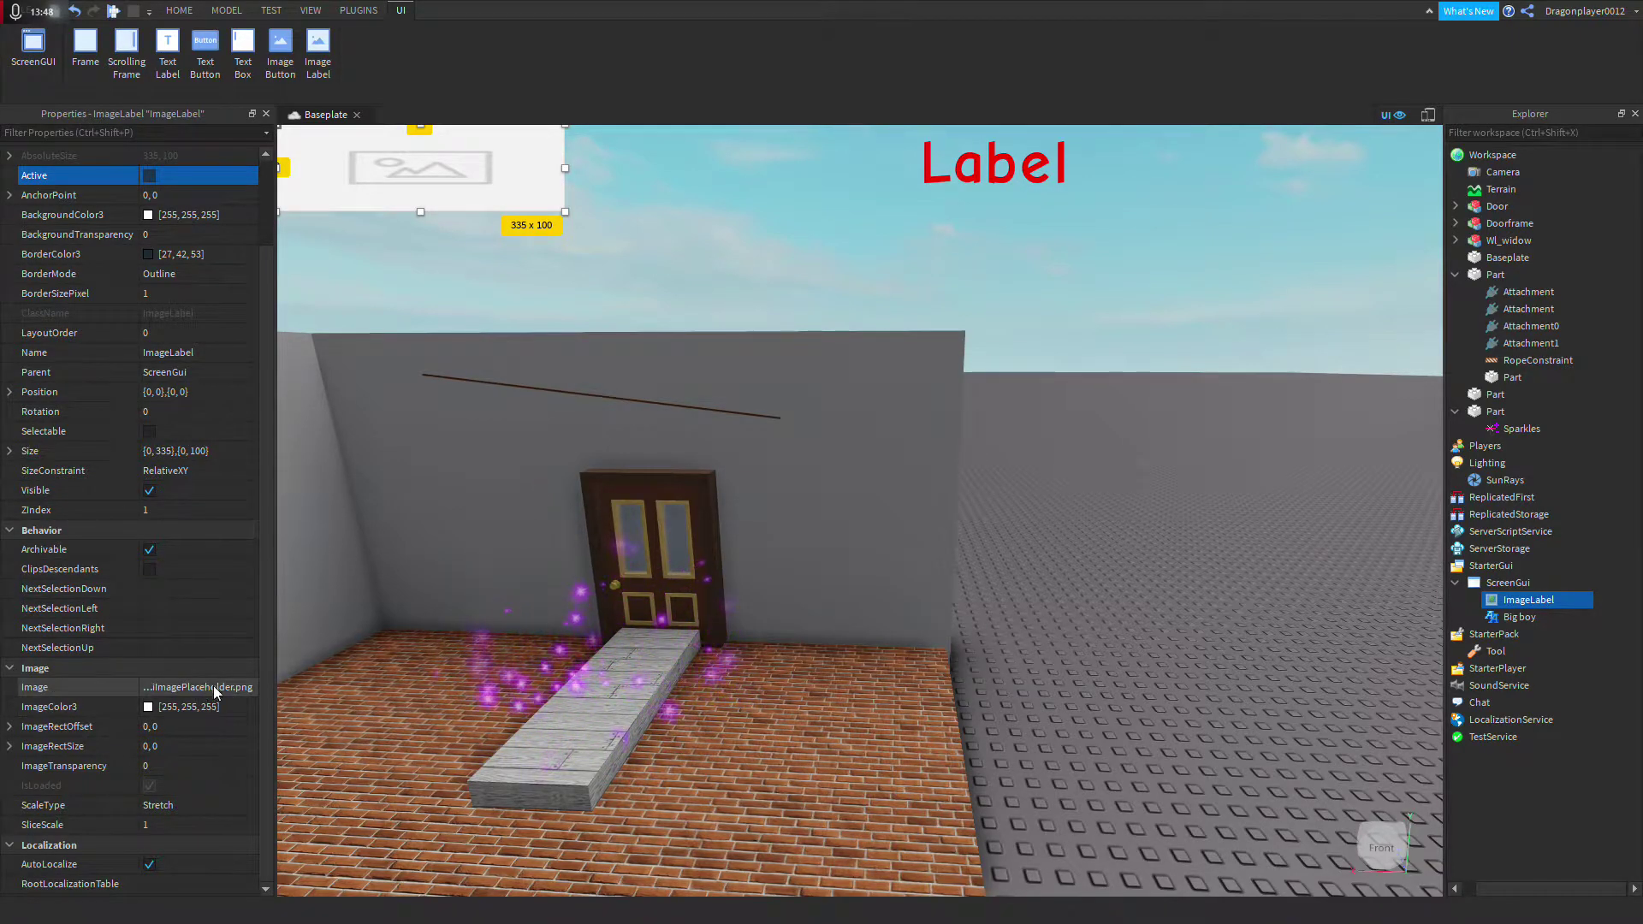
# Step: Open the ImageLabel's Image path for editing, leave it as is, and set its ImageColor3 to bright cyan
pyautogui.click(212, 690)
pyautogui.click(250, 691)
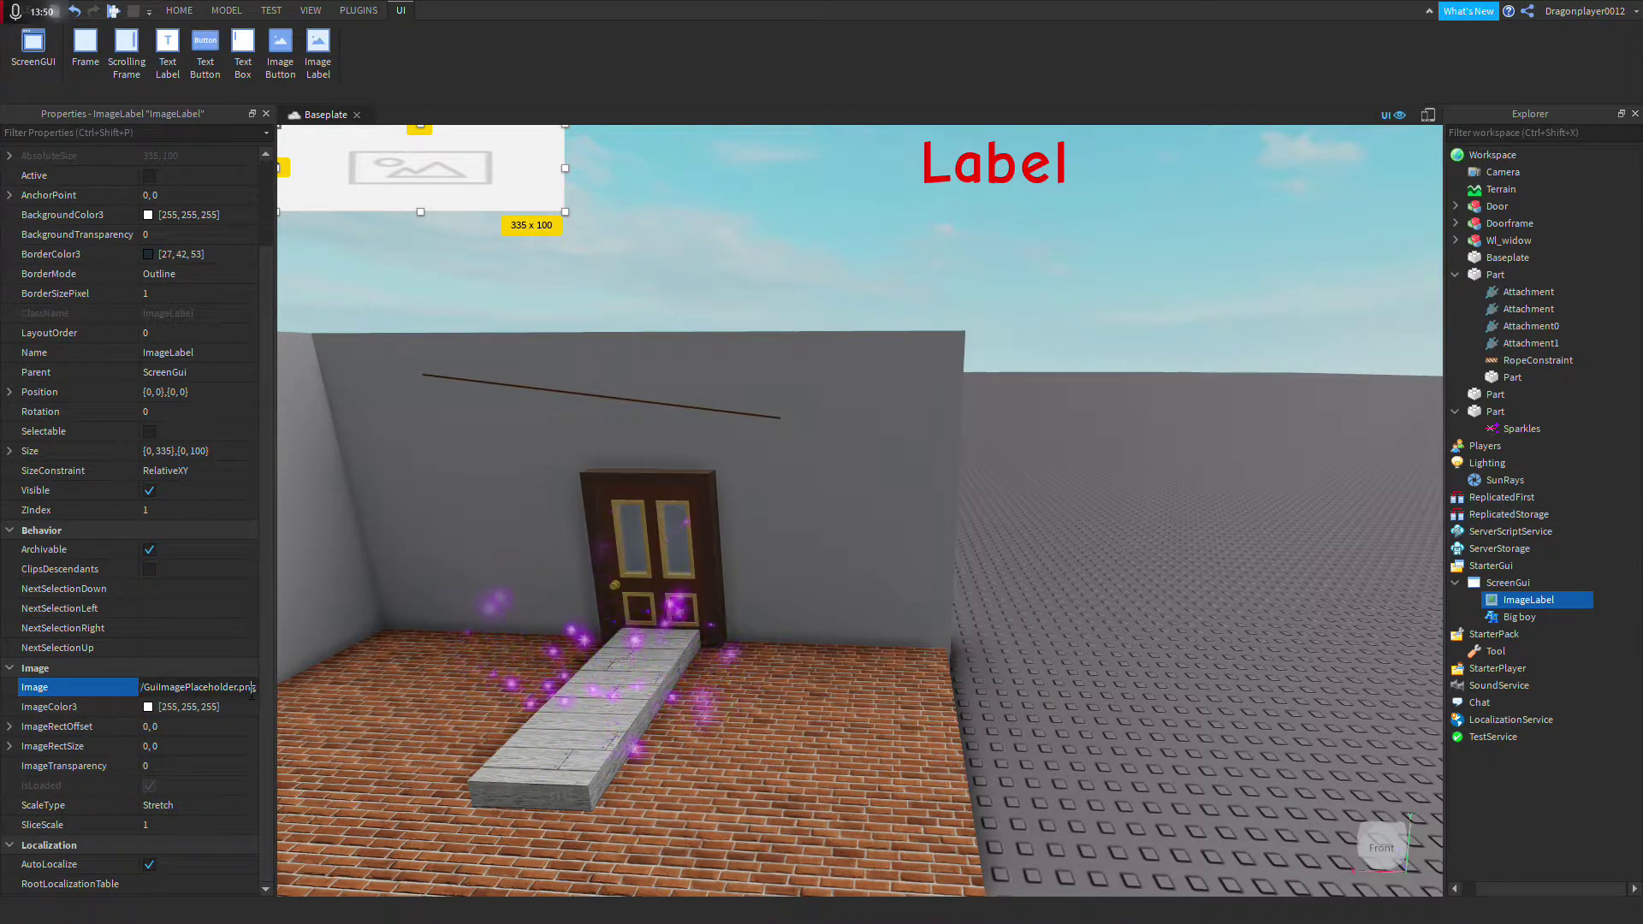
pyautogui.click(154, 708)
pyautogui.moveTo(976, 429); pyautogui.dragTo(895, 317)
pyautogui.click(933, 613)
pyautogui.click(1022, 612)
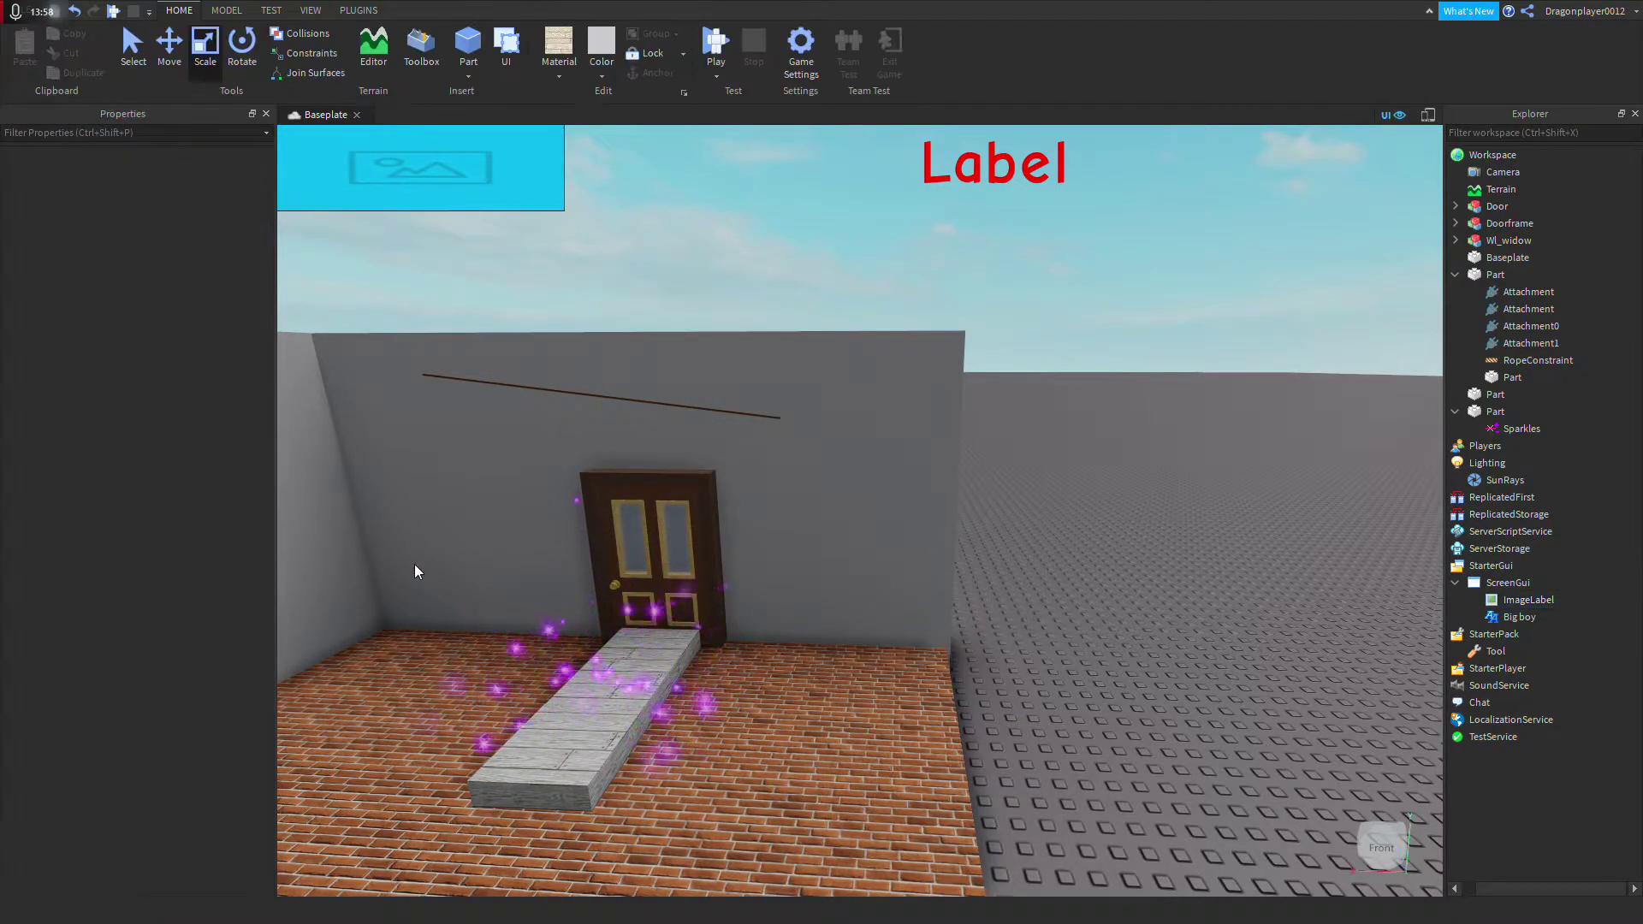
# Step: Show and close the Game Explorer and the Tutorials window in turn
pyautogui.scroll(-10, 562, 272)
pyautogui.scroll(5, 784, 493)
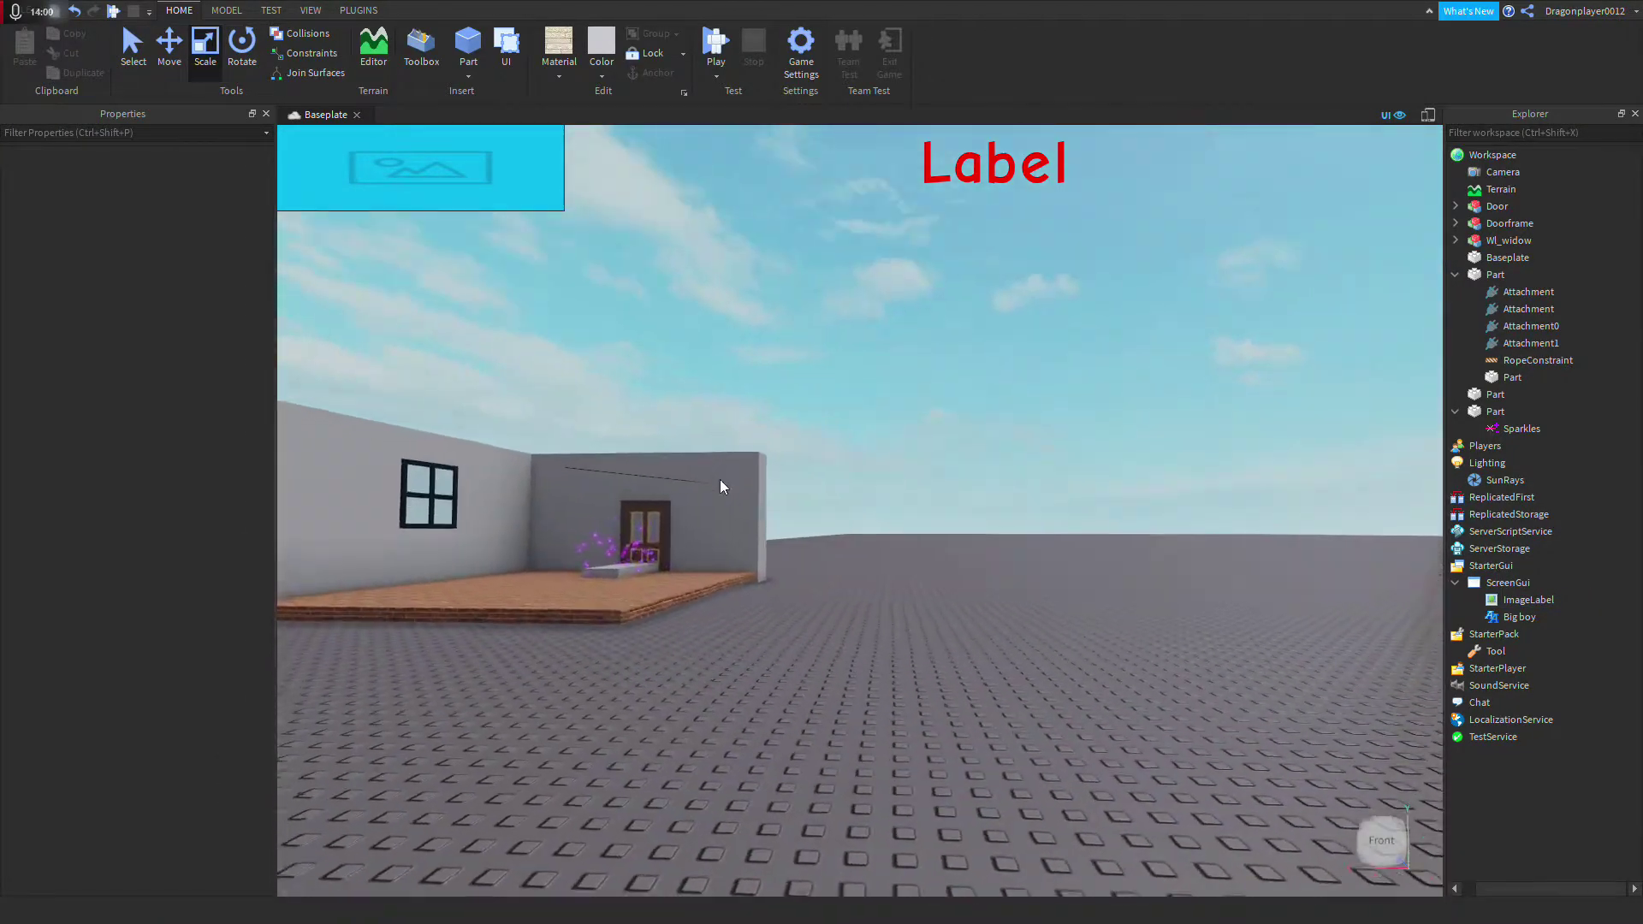
pyautogui.scroll(3, 818, 449)
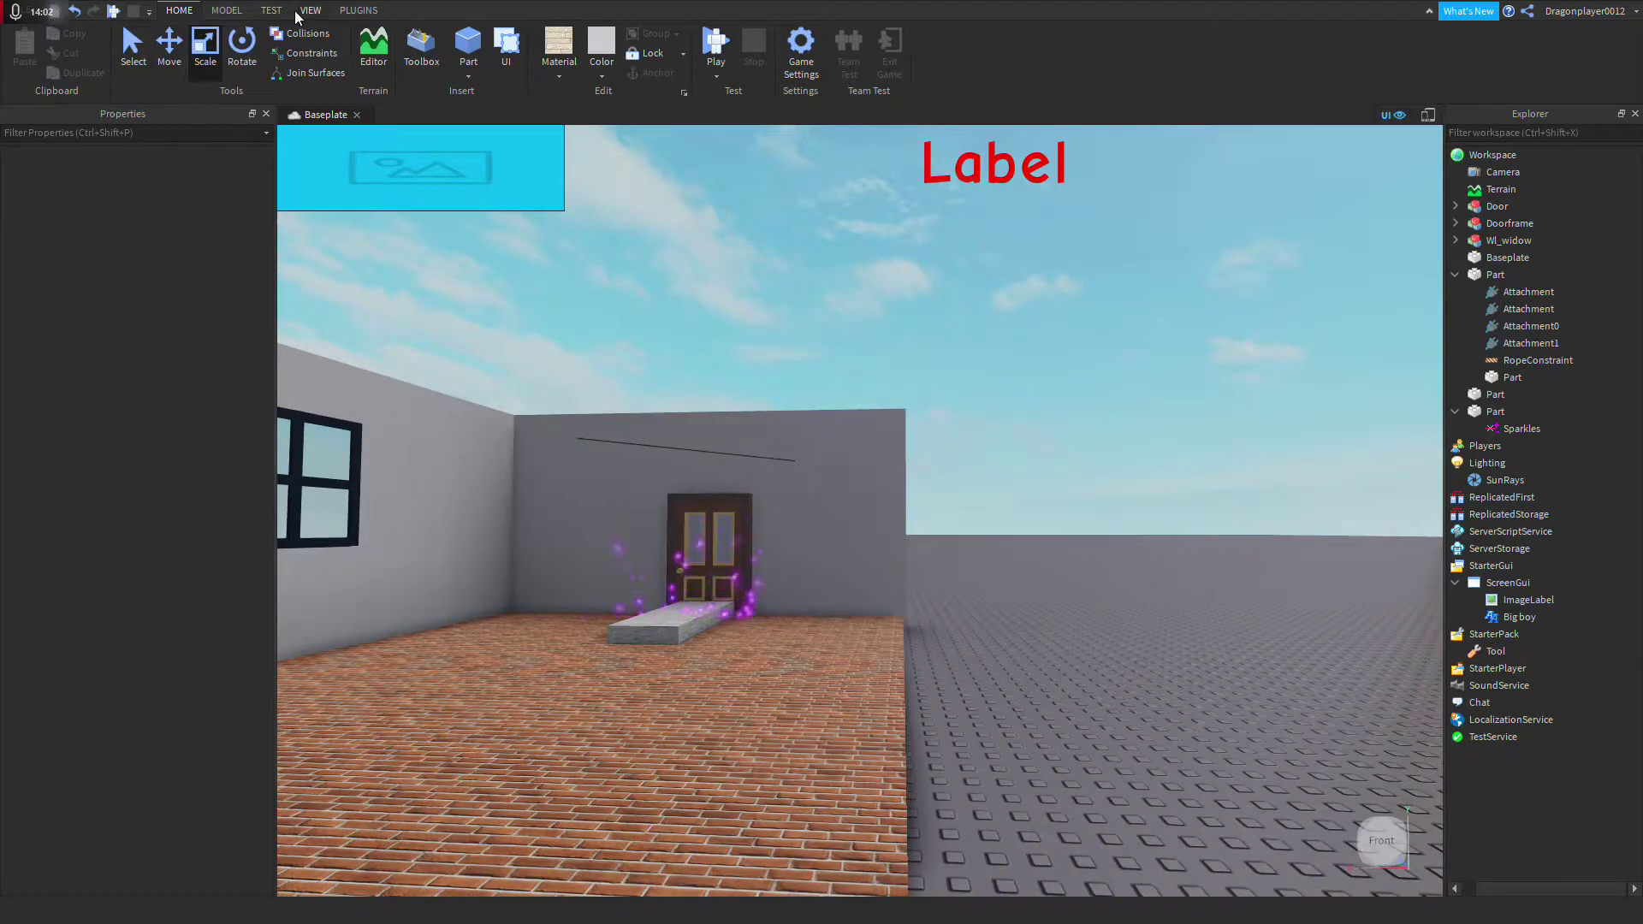
pyautogui.click(310, 11)
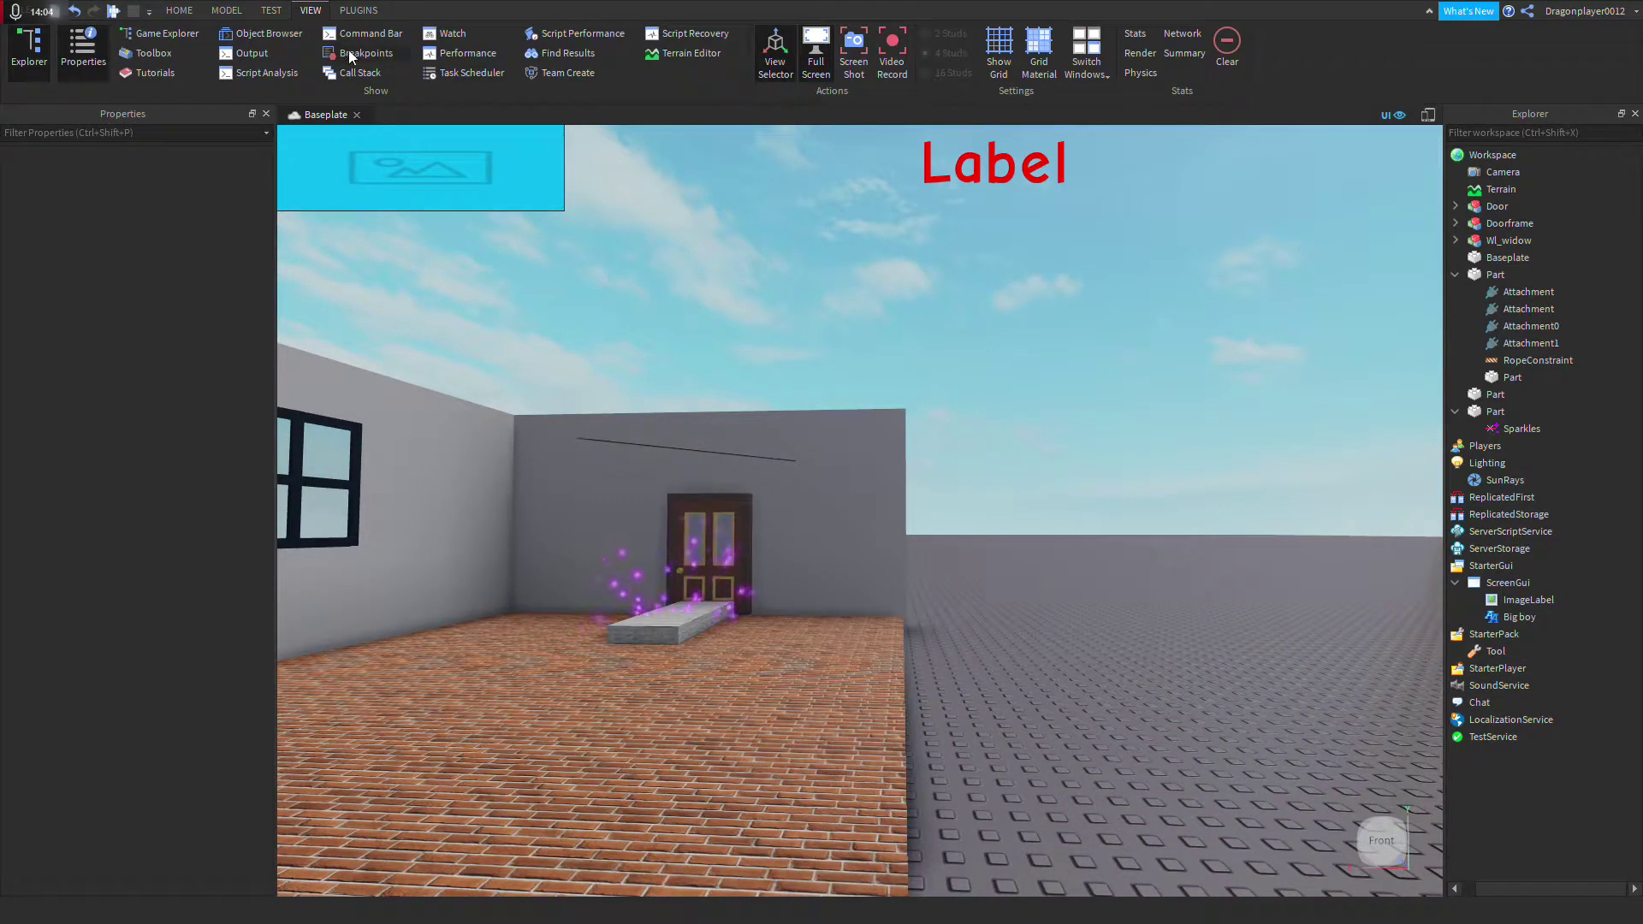
pyautogui.click(172, 34)
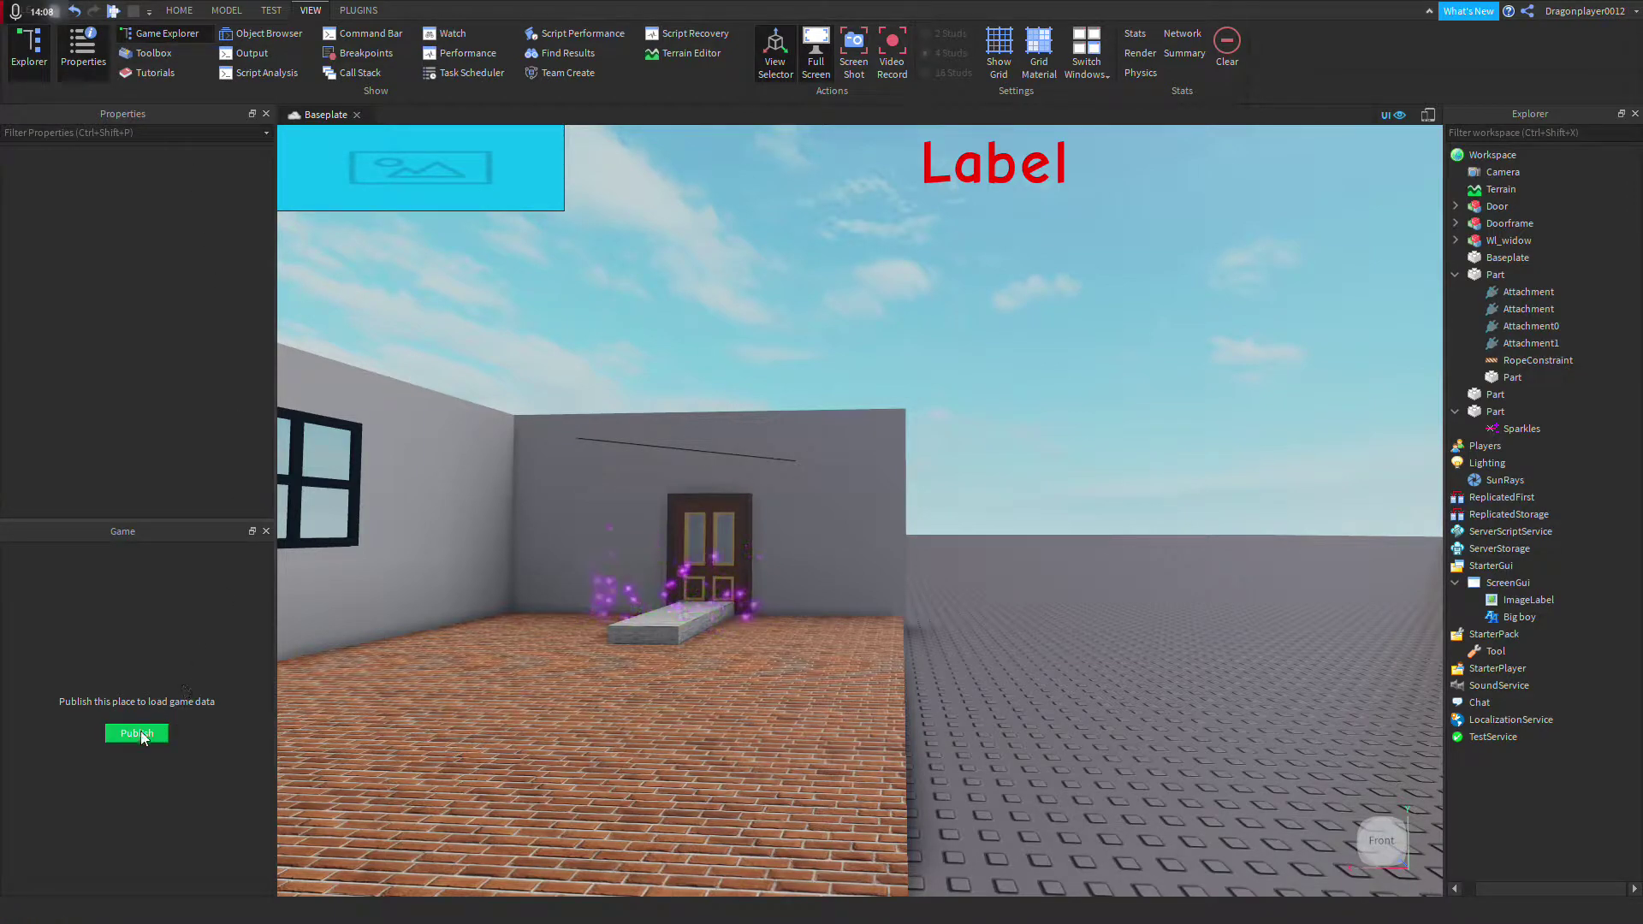
pyautogui.click(268, 533)
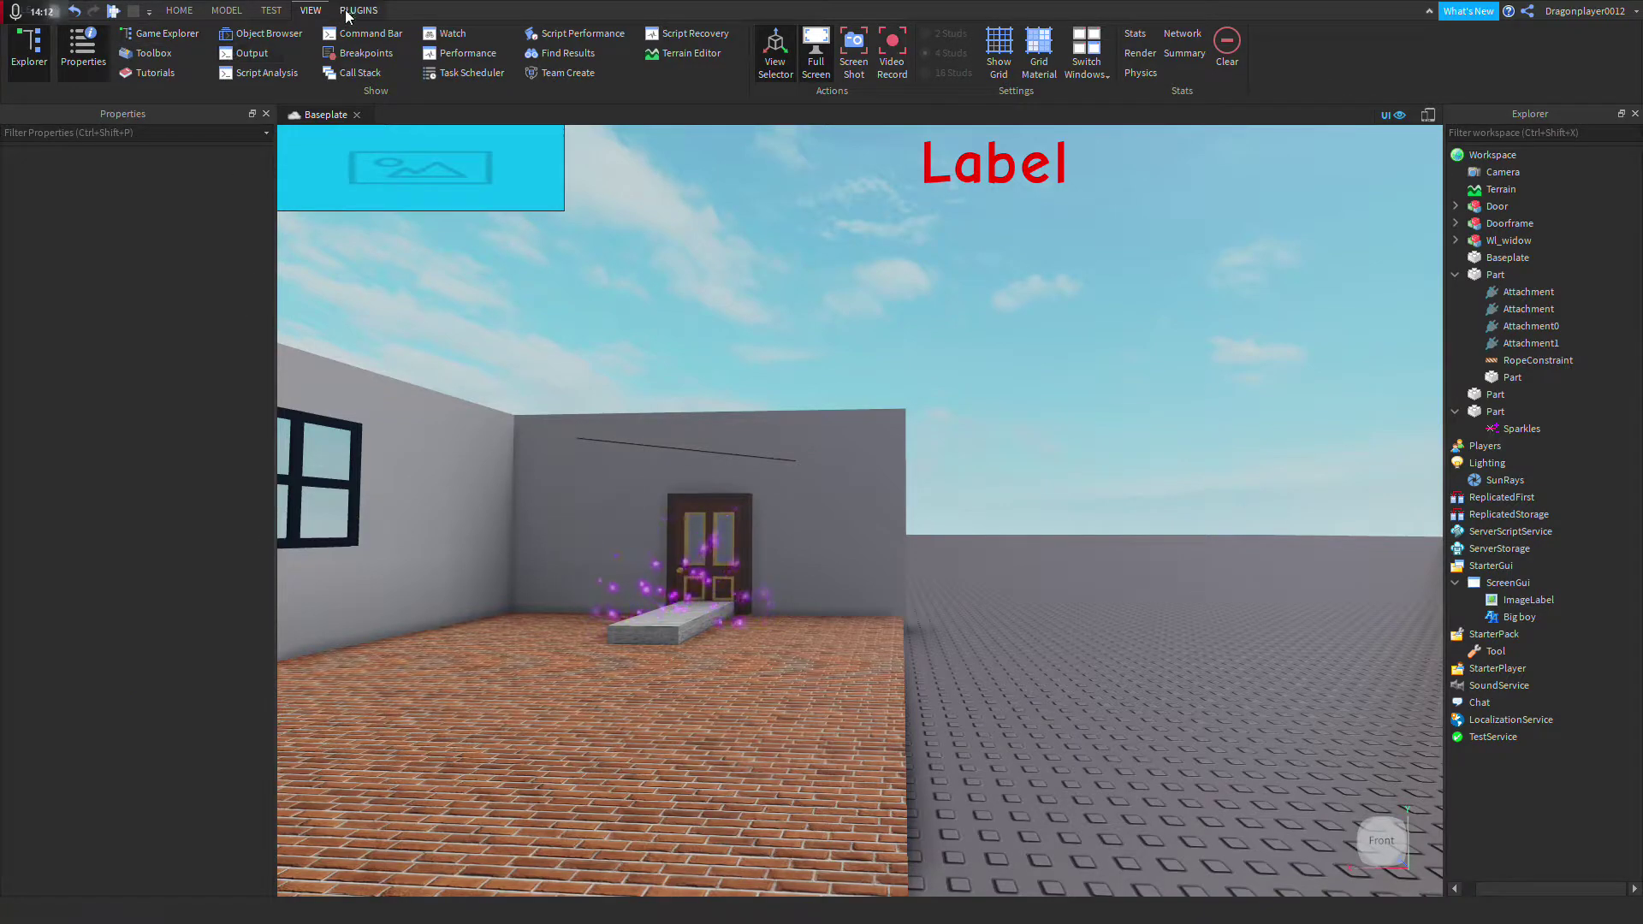
pyautogui.click(148, 75)
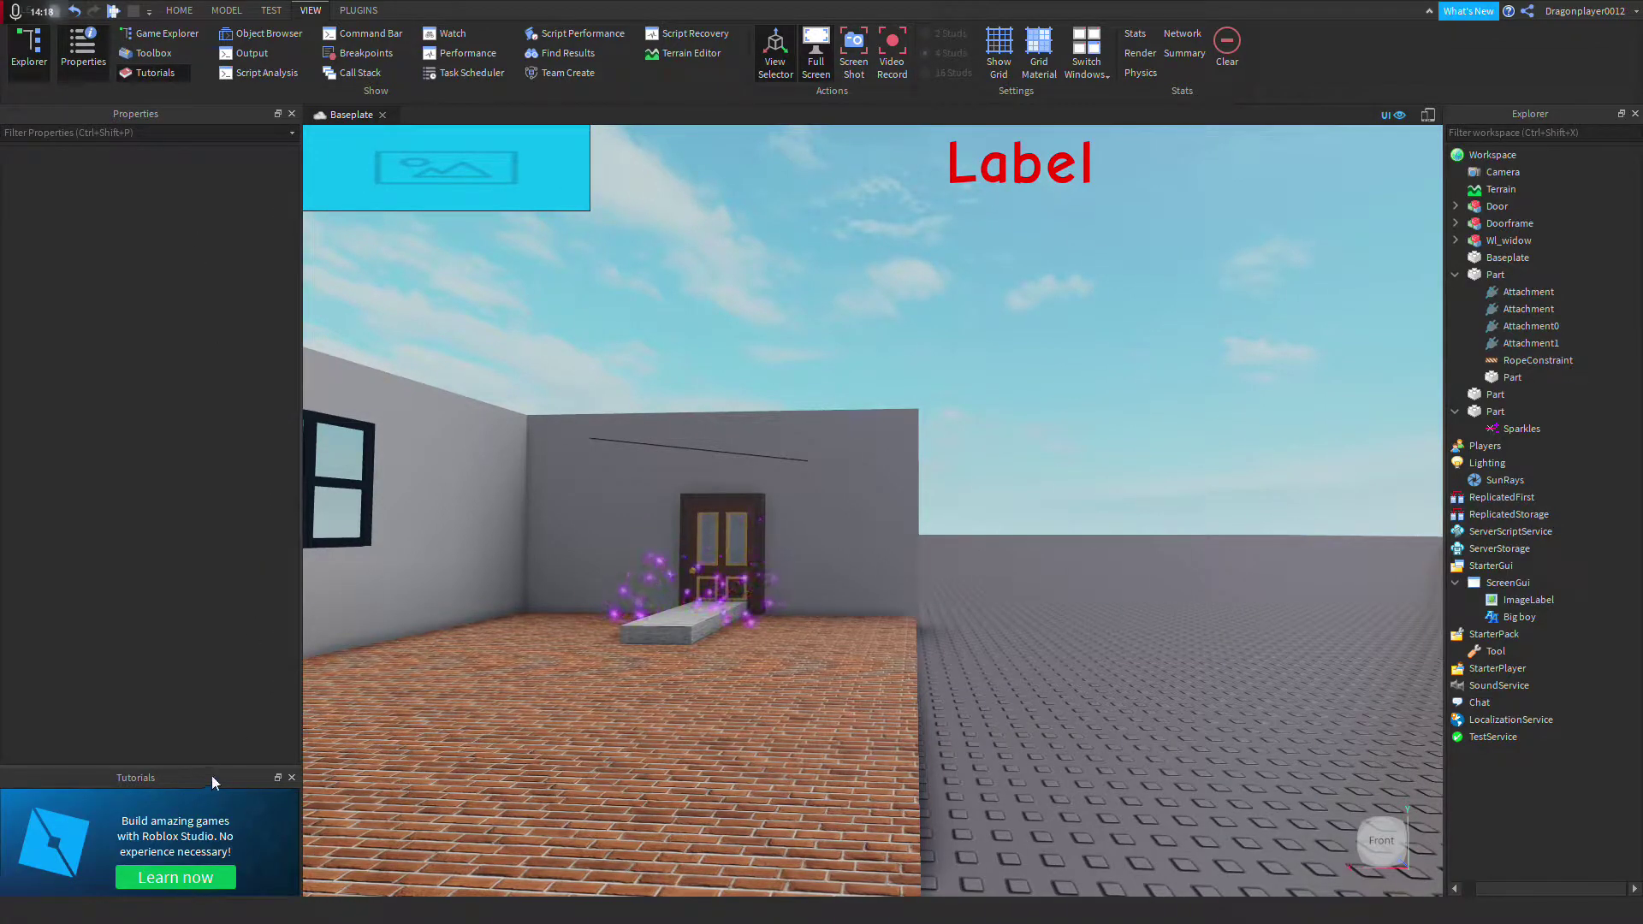
pyautogui.click(291, 777)
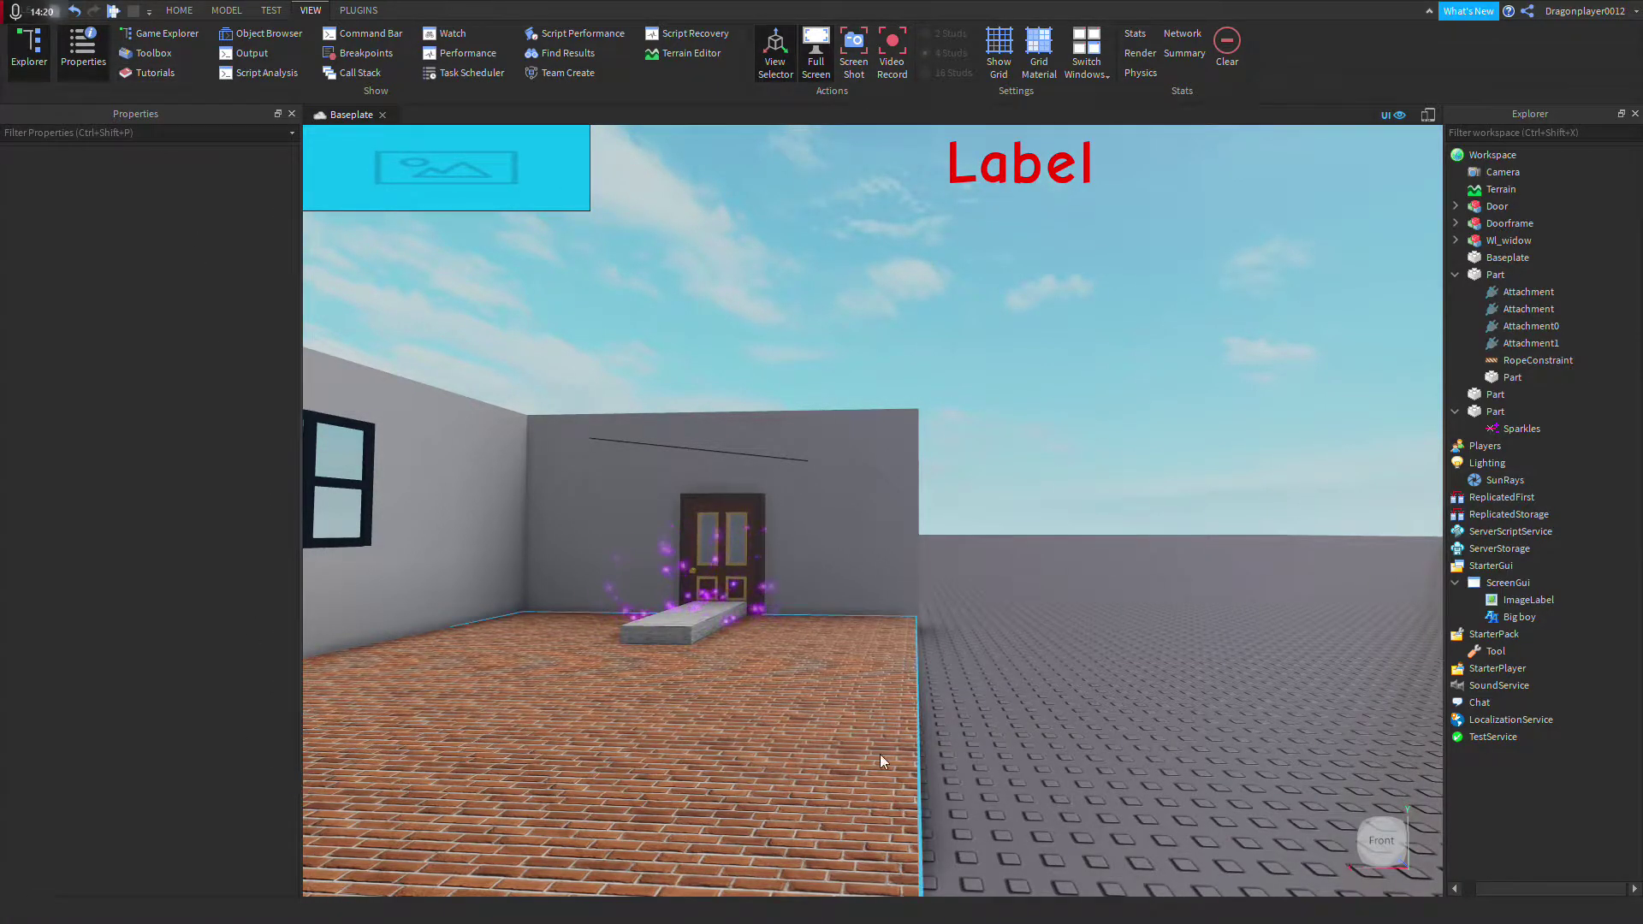
# Step: Open the Object Browser and look through its list of classes and enums and the Accessory class's members
pyautogui.click(267, 36)
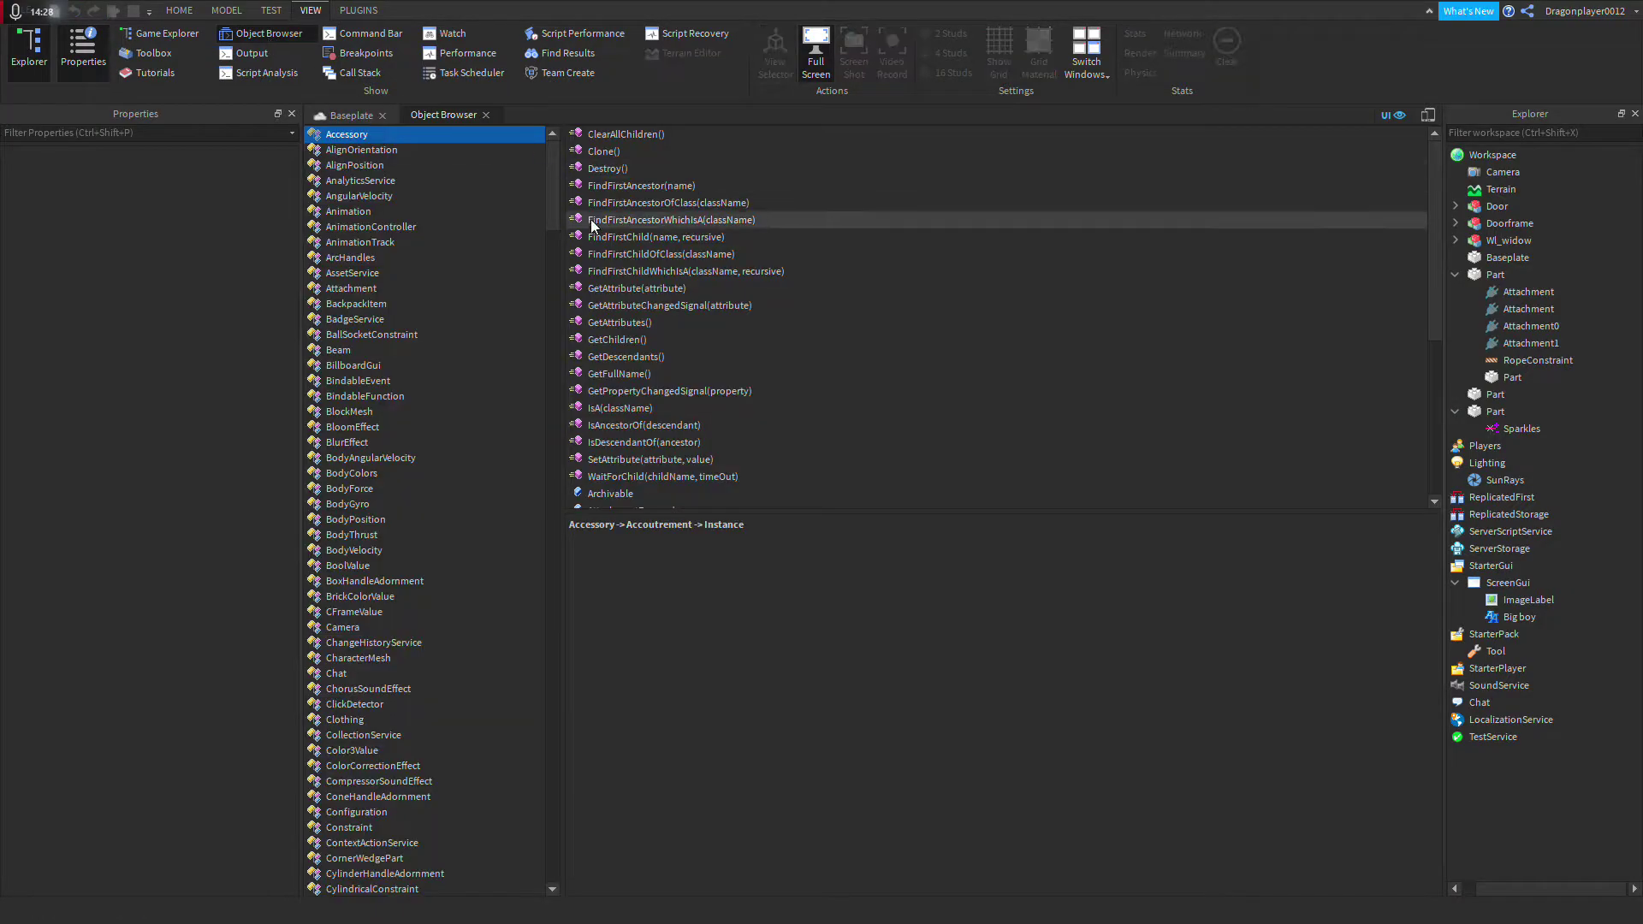
pyautogui.scroll(-15, 483, 269)
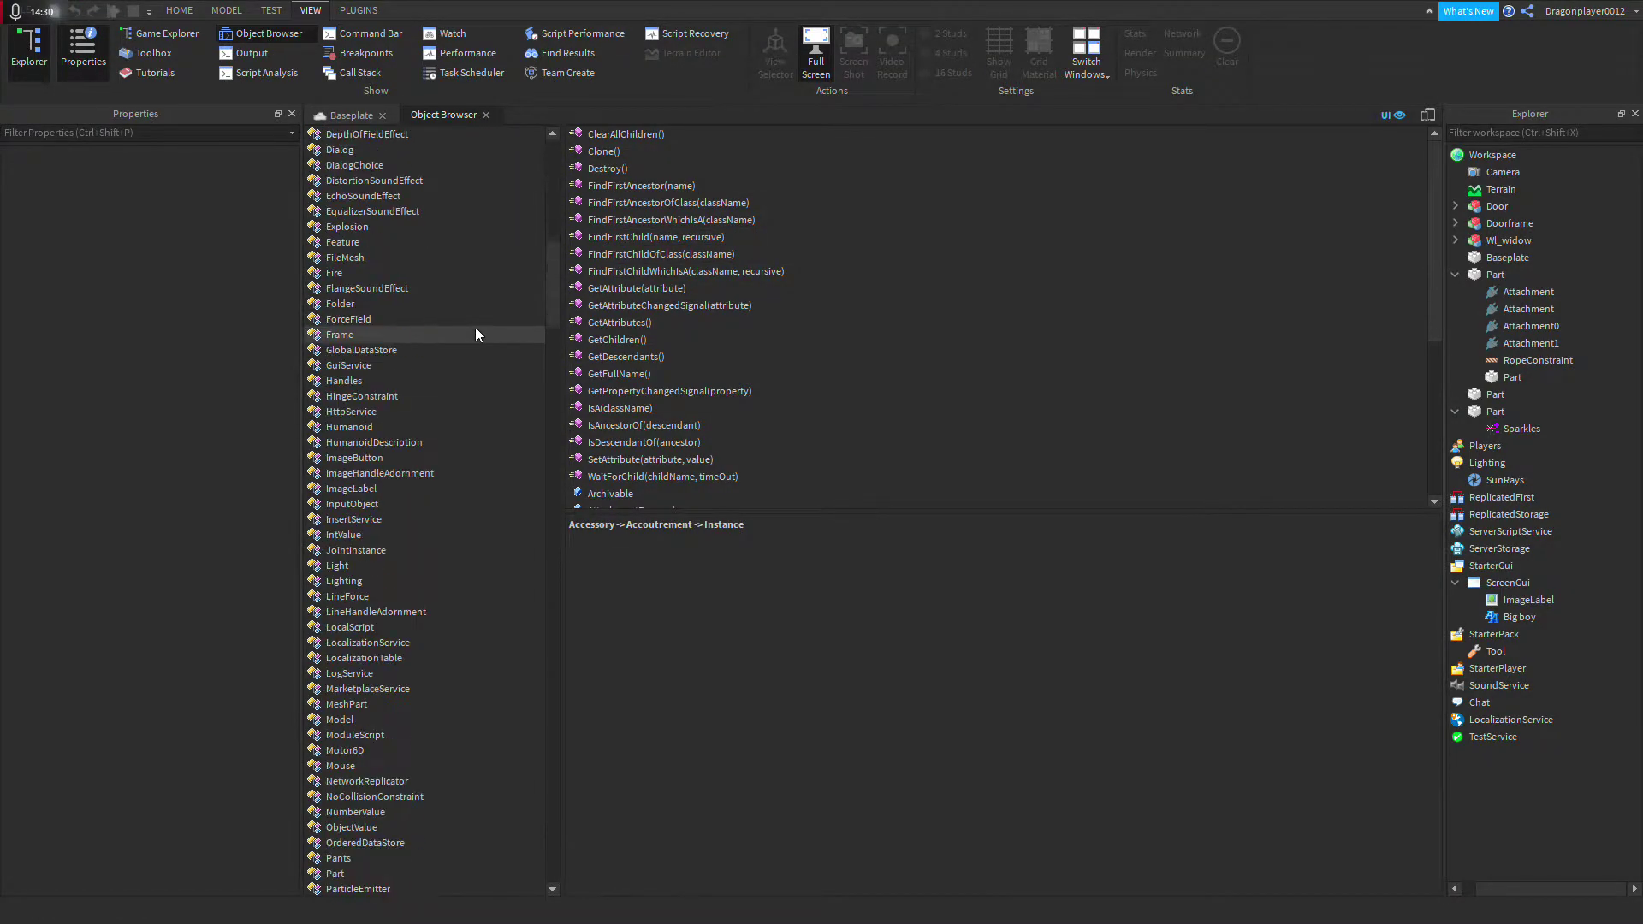
pyautogui.scroll(-20, 481, 359)
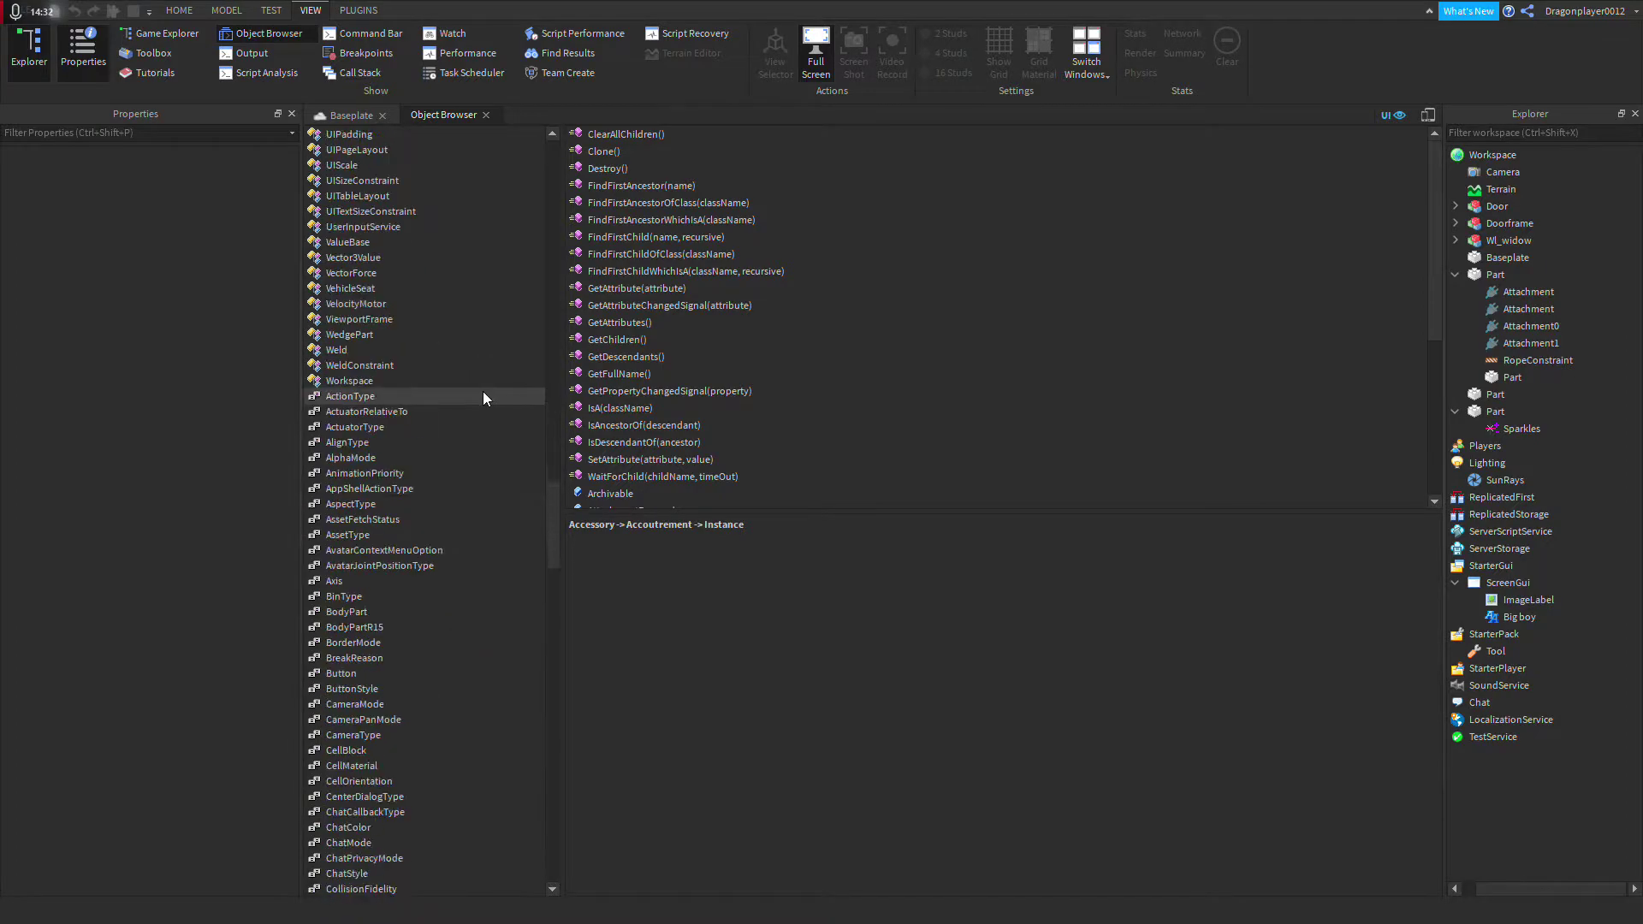
pyautogui.scroll(-20, 485, 395)
pyautogui.scroll(-5, 691, 452)
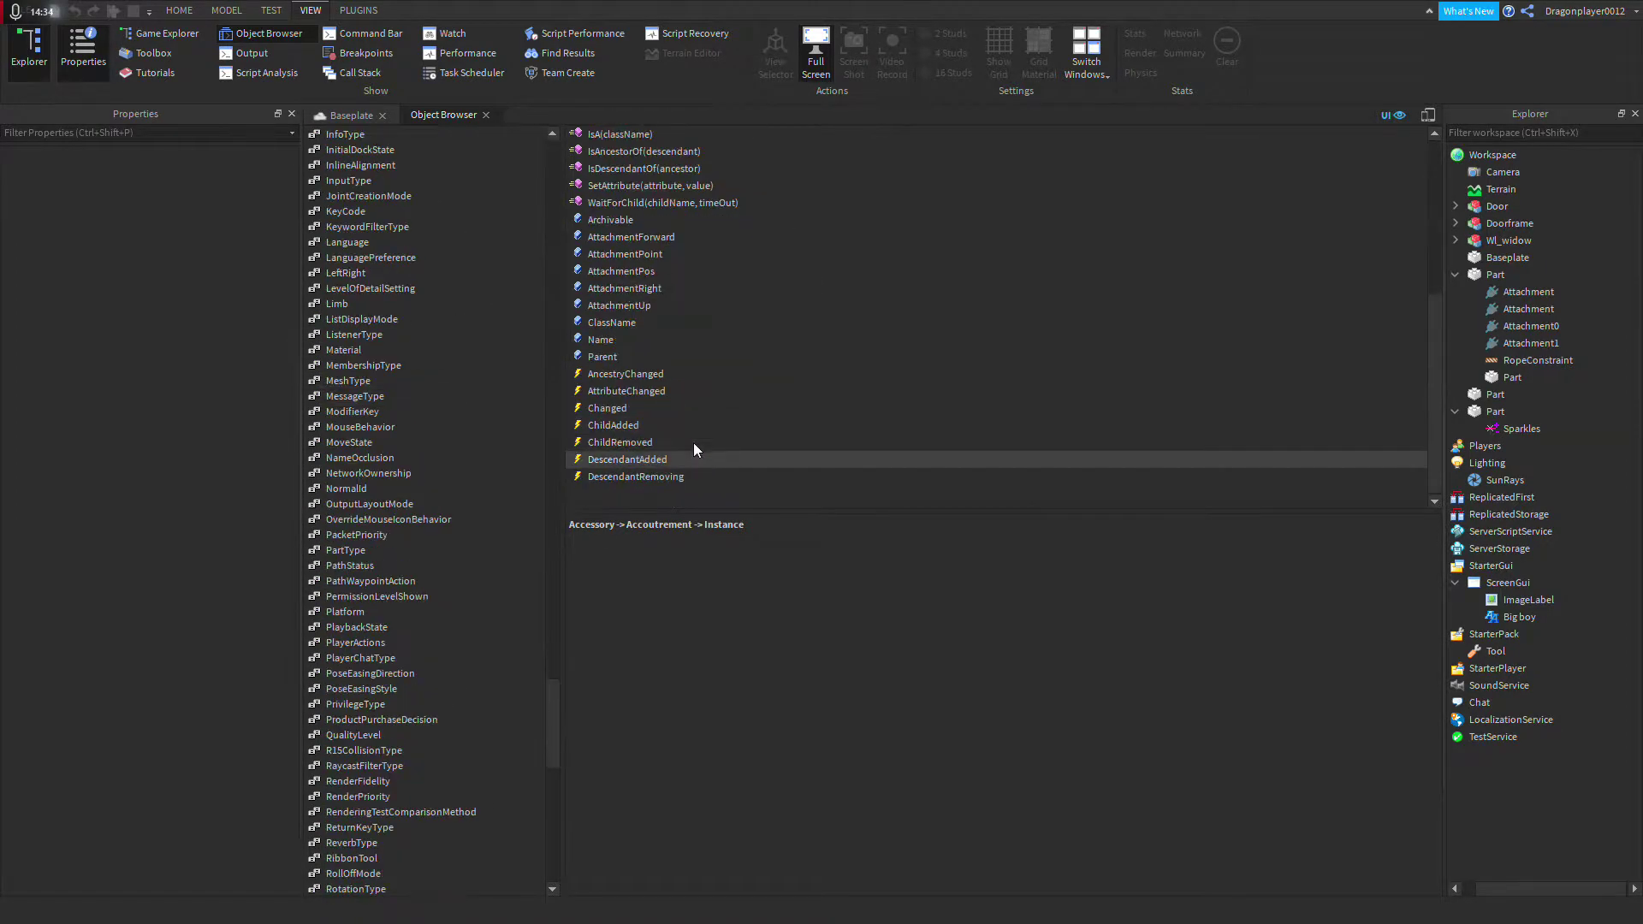
pyautogui.scroll(5, 707, 392)
pyautogui.scroll(-14, 445, 433)
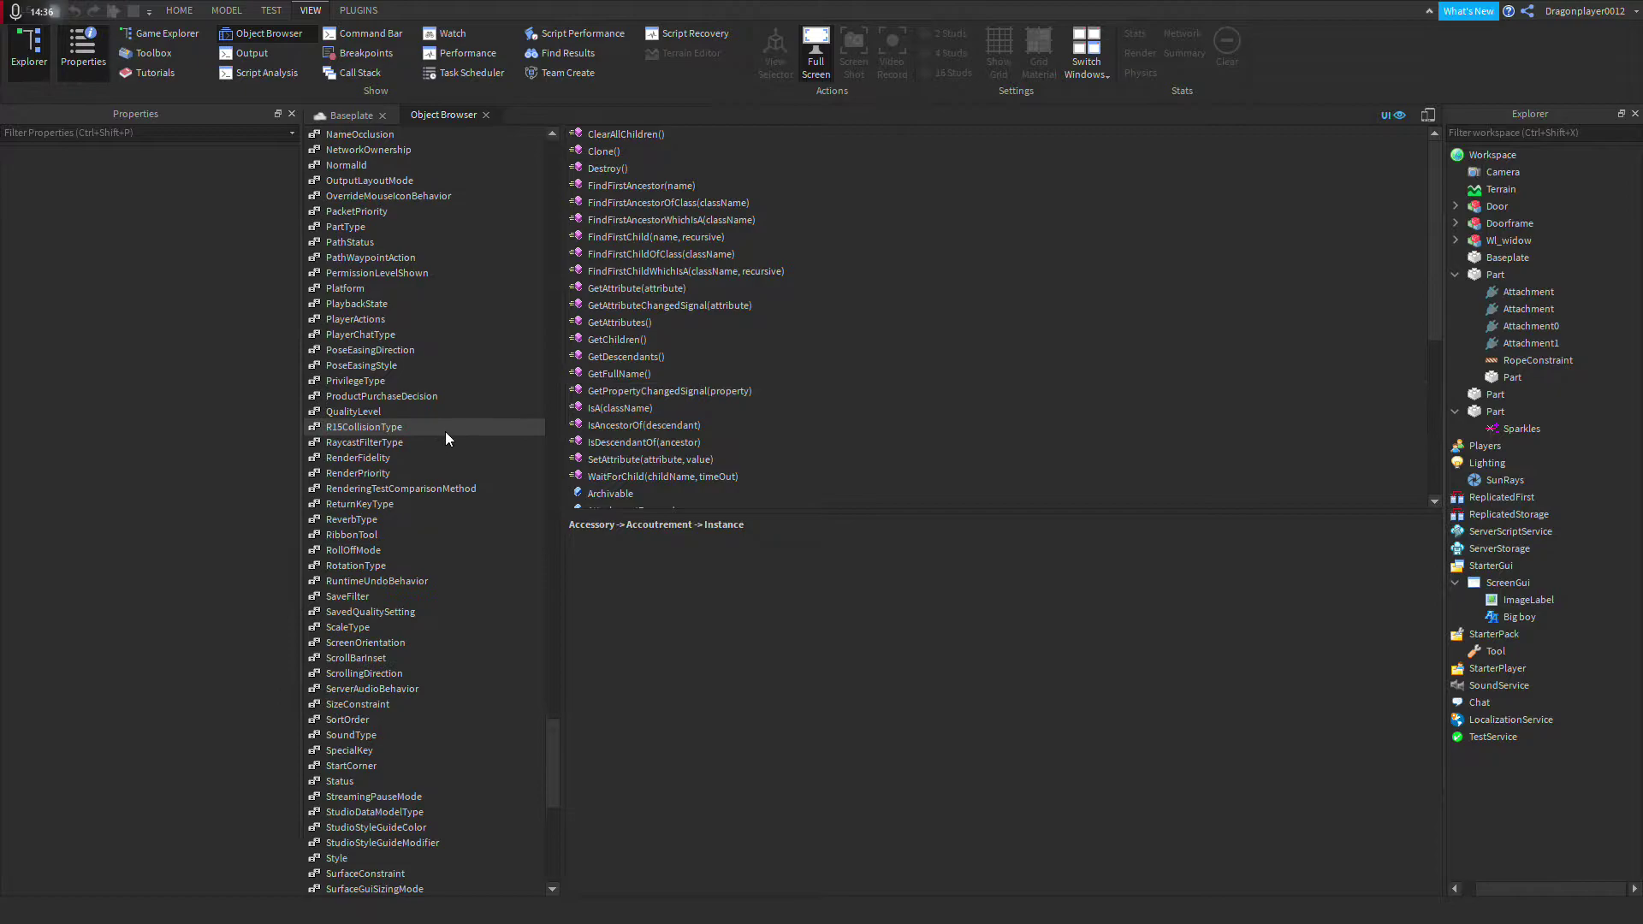
pyautogui.scroll(5, 446, 462)
pyautogui.scroll(5, 444, 465)
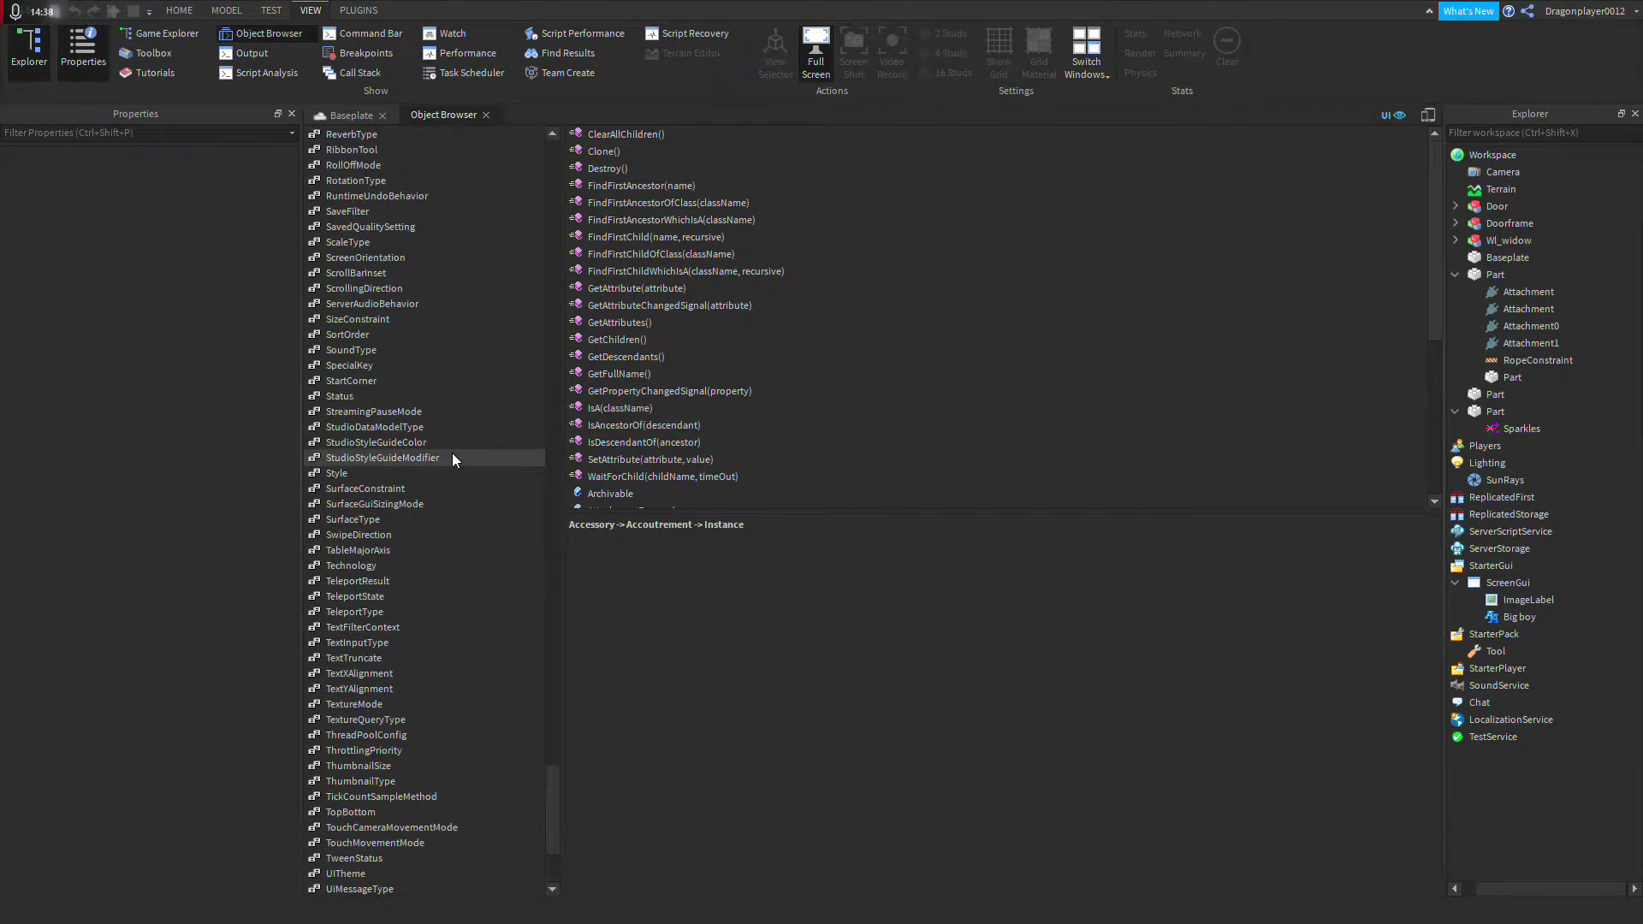
pyautogui.scroll(12, 452, 459)
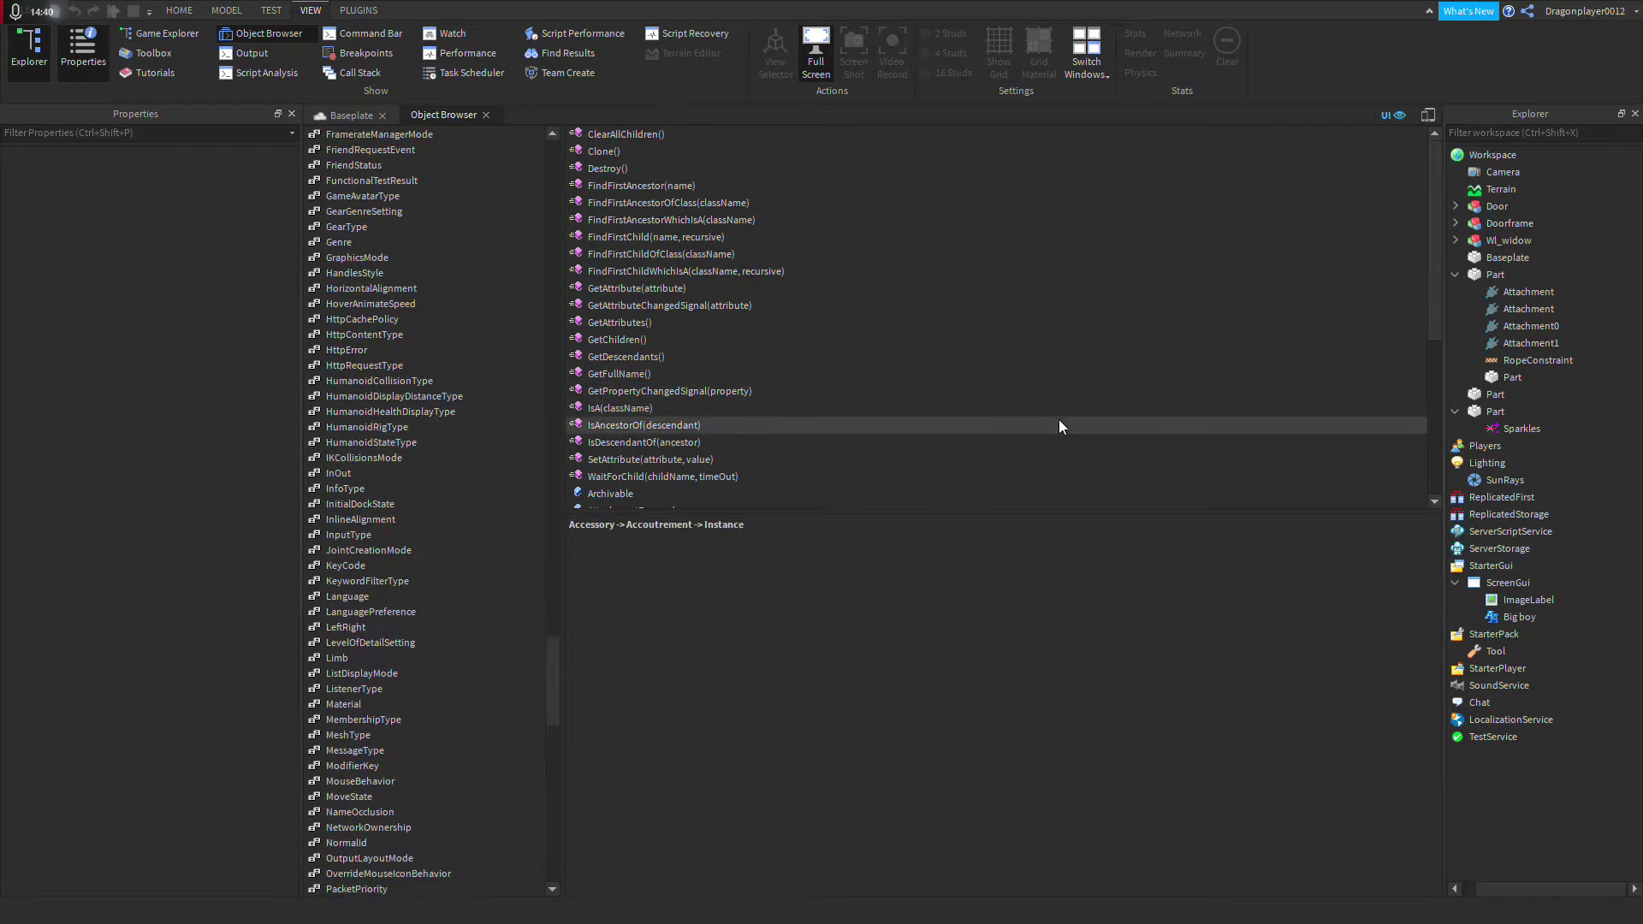
# Step: Add a Script to the Part holding the rope constraint, replace its code with text starting "game.Workspace", and return to the Baseplate view
pyautogui.click(1520, 274)
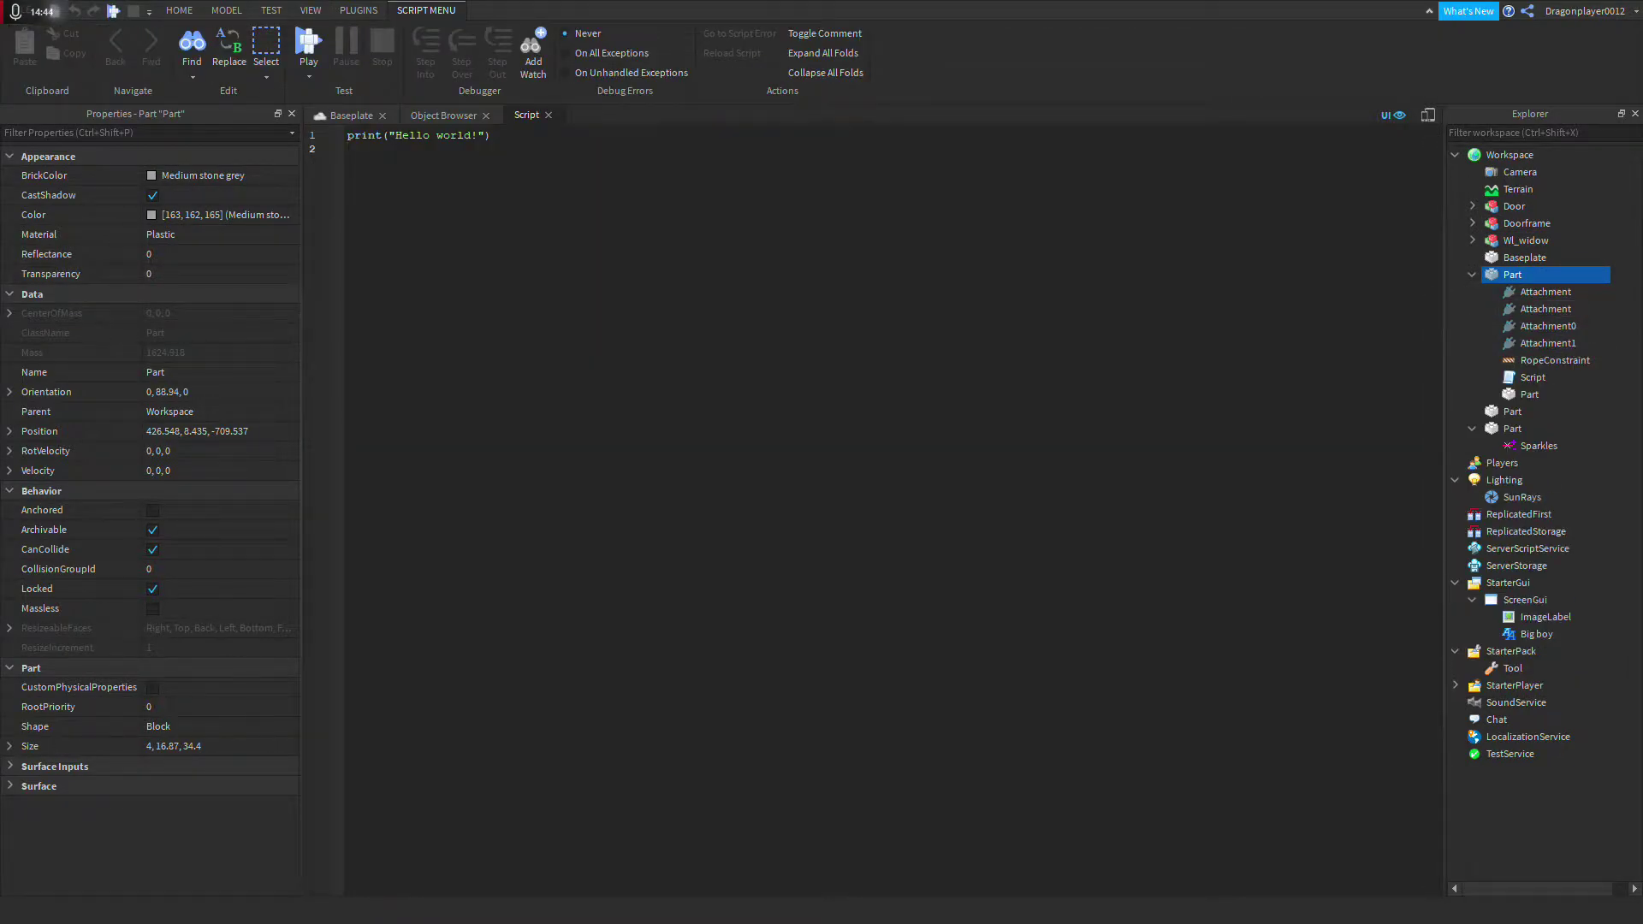
pyautogui.hotkey('ctrl', 'a')
pyautogui.write('game')
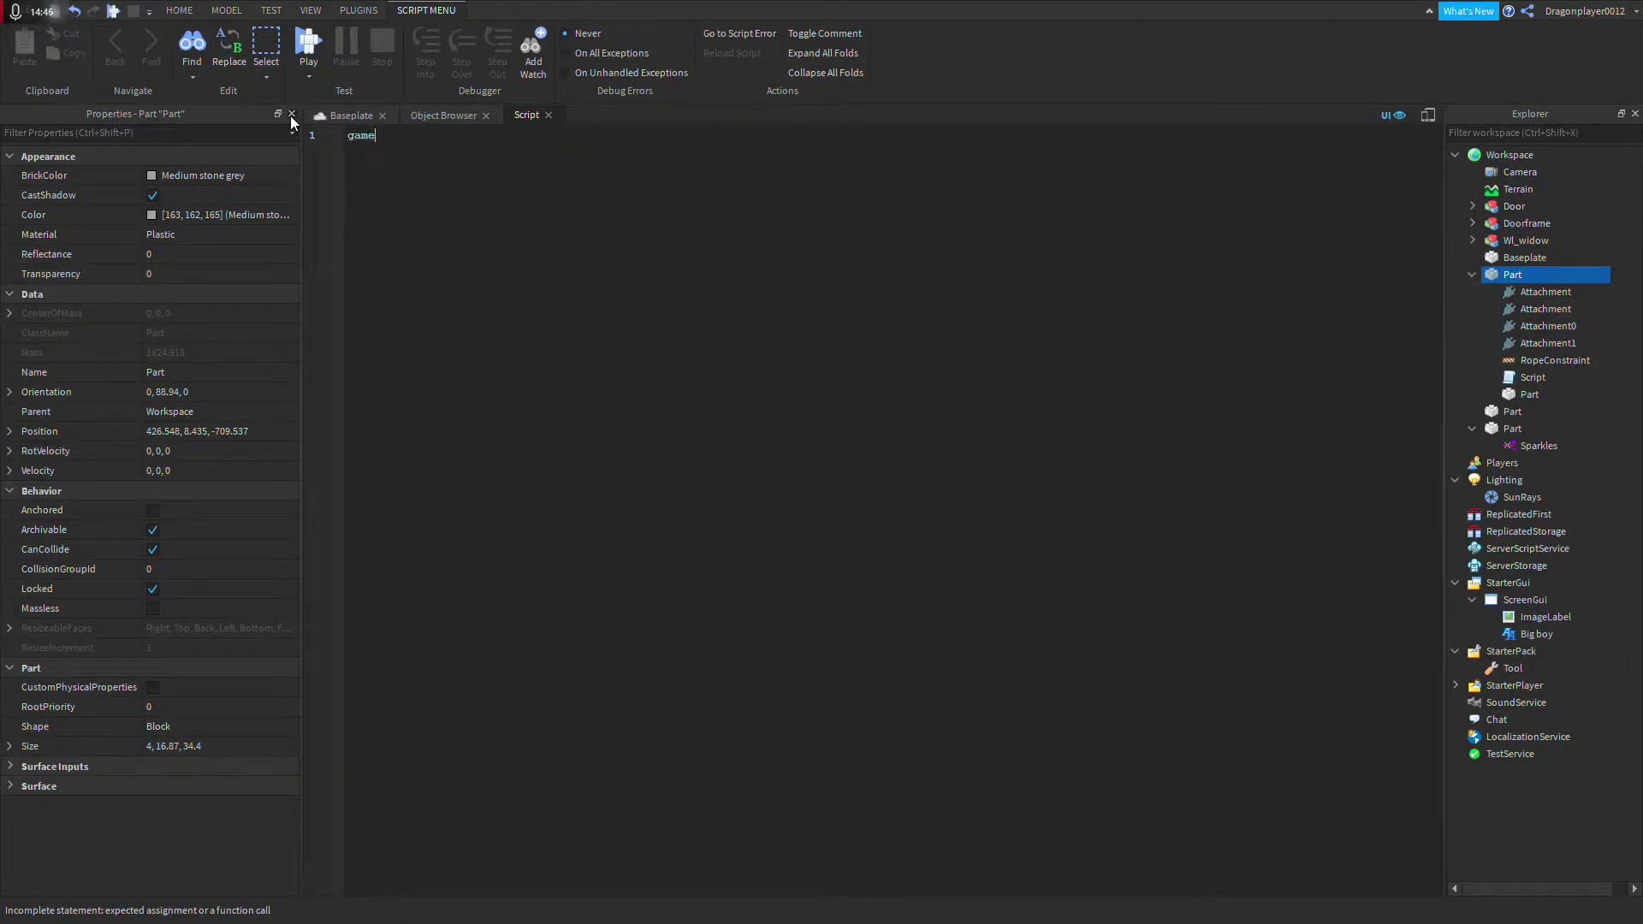
pyautogui.write('.Workspace srefdrbhtnhtj Get:')
pyautogui.click(321, 126)
pyautogui.click(1055, 317)
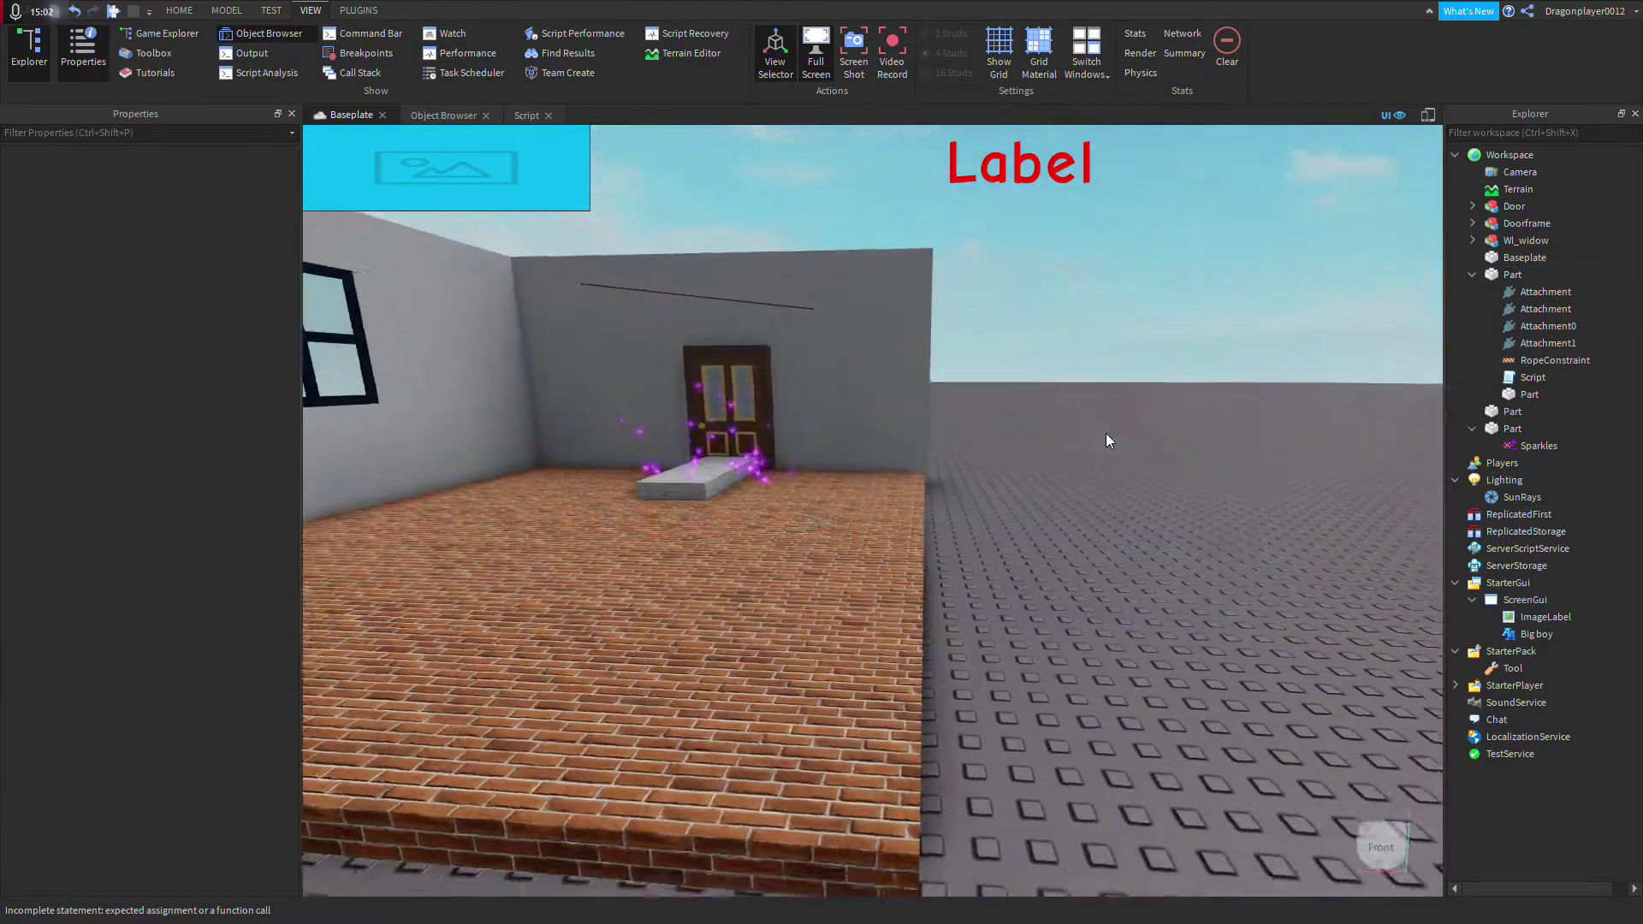
pyautogui.moveTo(1106, 433); pyautogui.dragTo(1280, 392, button='right')
pyautogui.press('w')
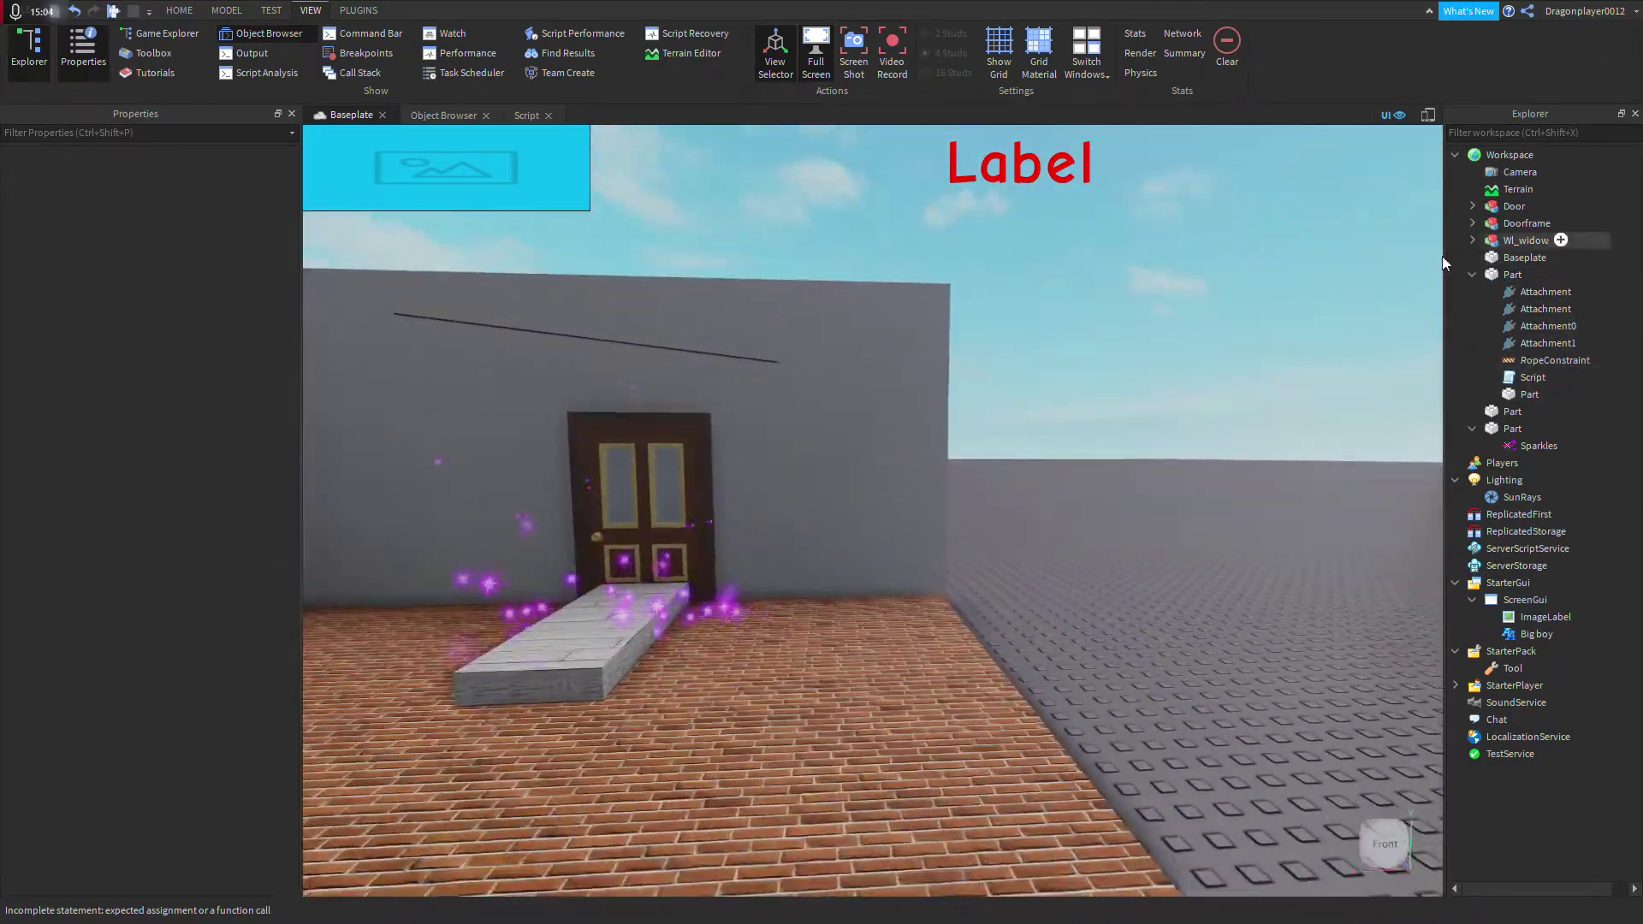
pyautogui.press('s')
pyautogui.moveTo(1493, 410); pyautogui.dragTo(1003, 292, button='right')
pyautogui.press('w')
pyautogui.press('s')
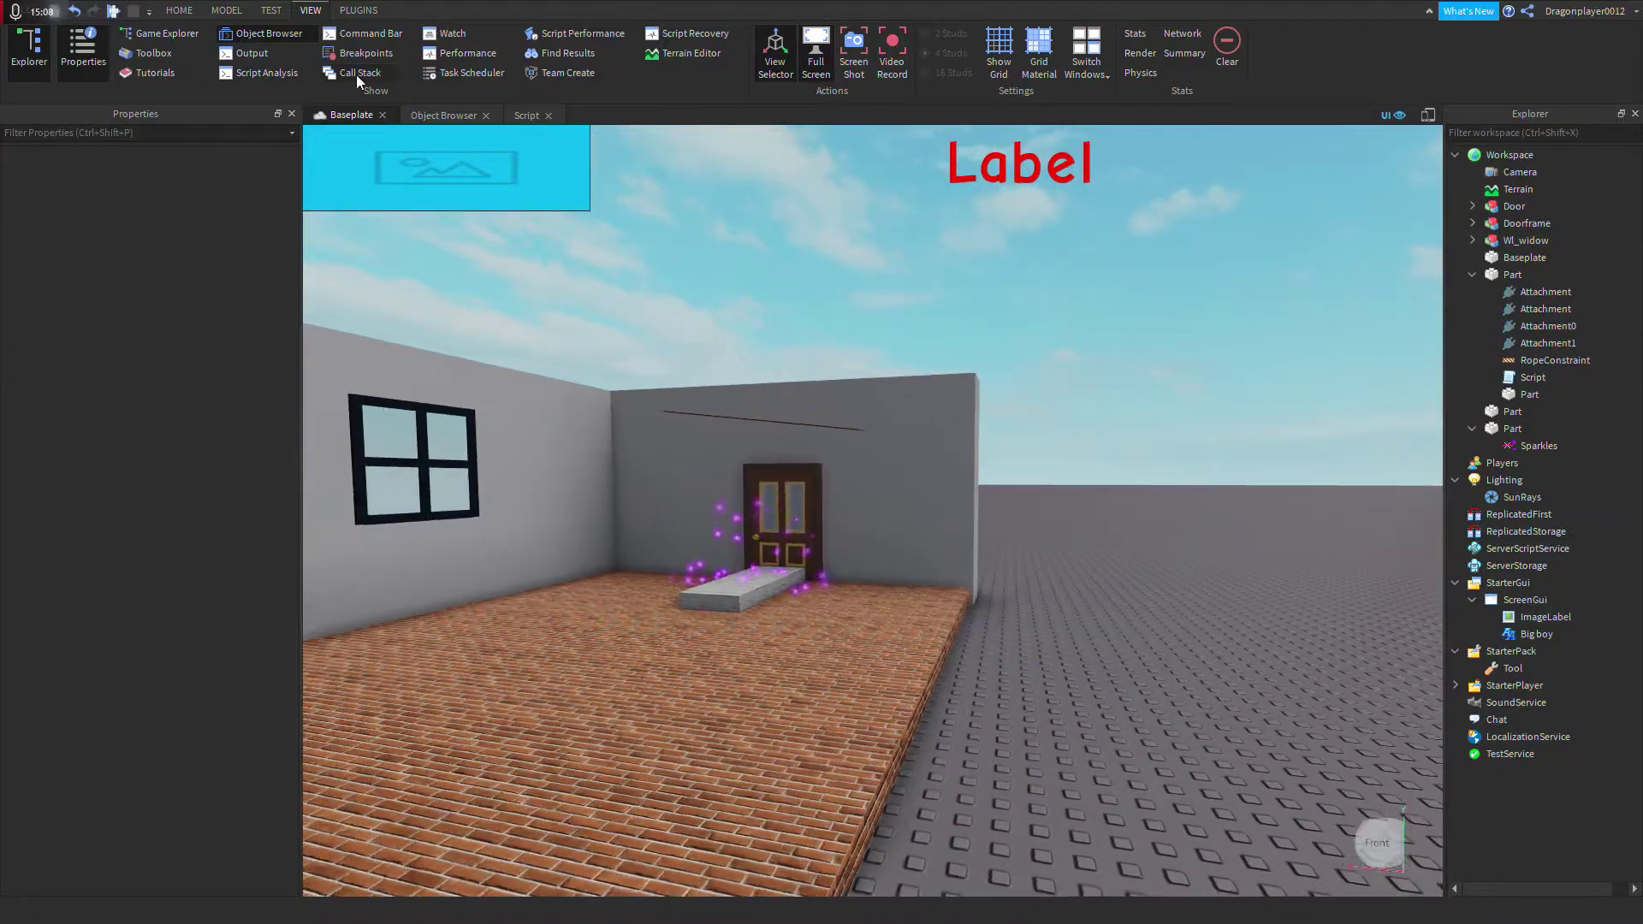
# Step: Show and close the Call Stack, Breakpoints and Team Create windows one after another
pyautogui.click(356, 75)
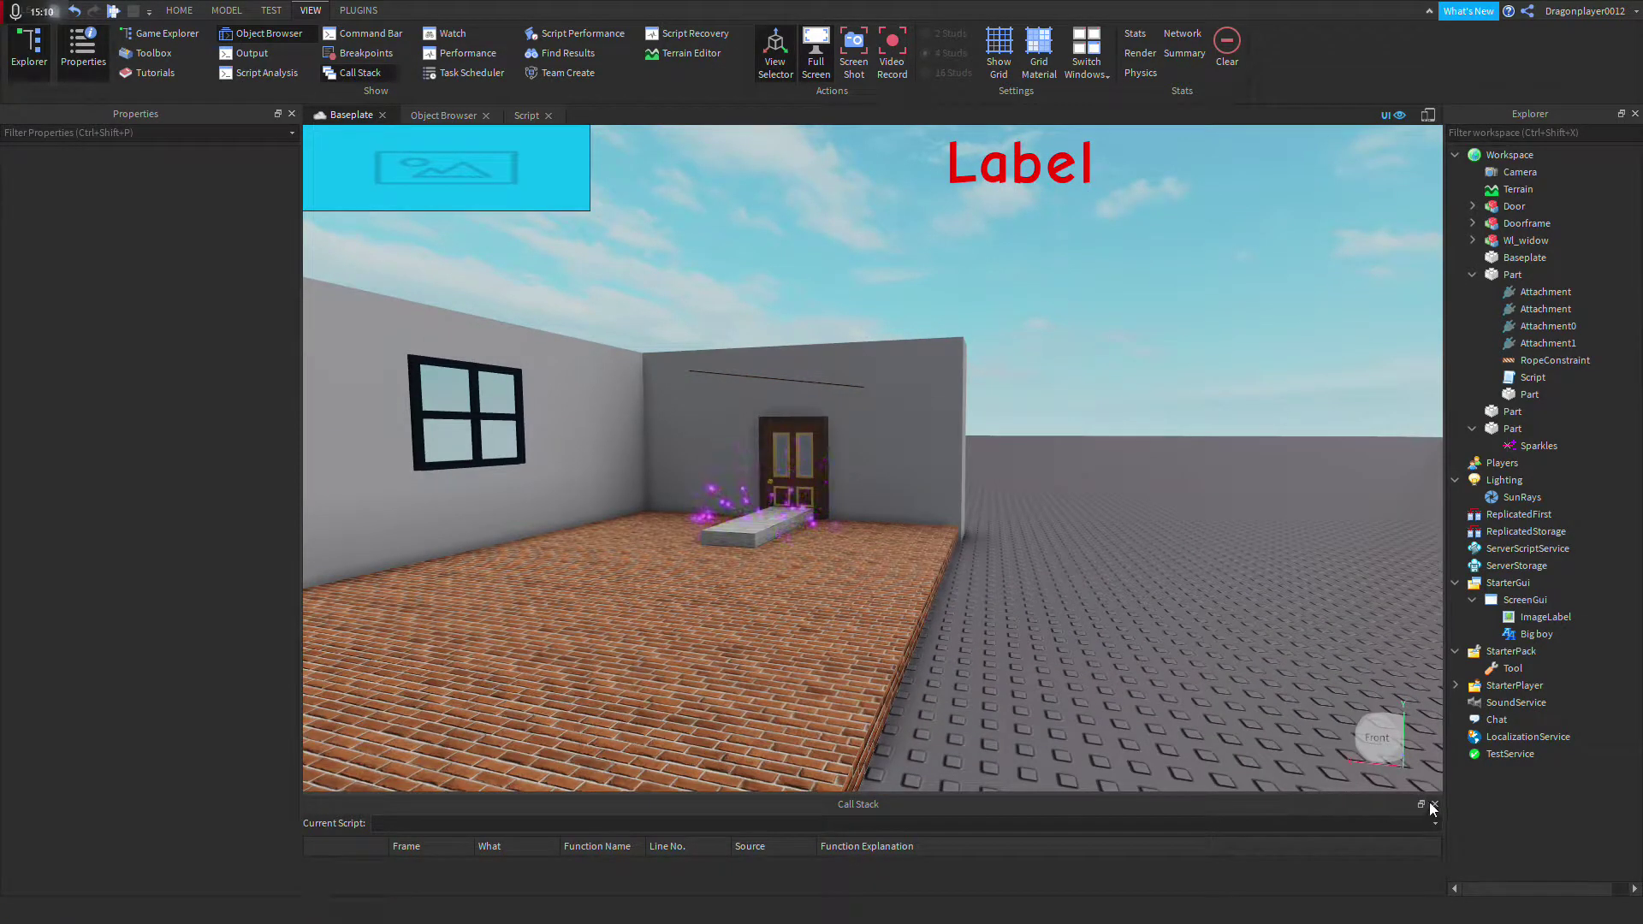
pyautogui.click(1434, 805)
pyautogui.click(363, 54)
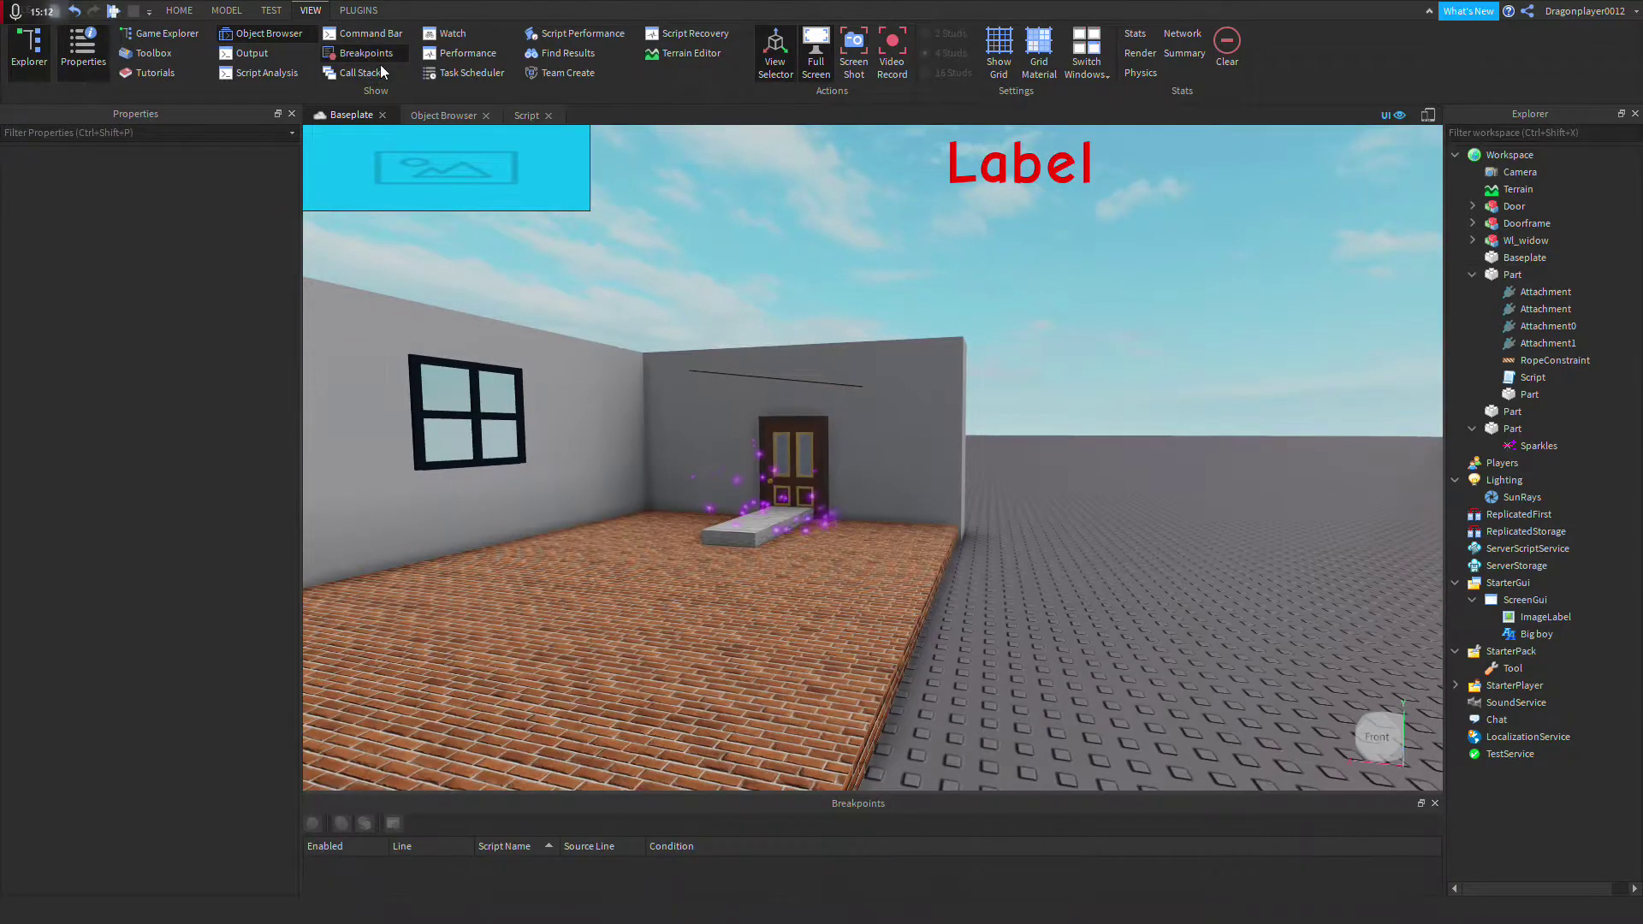
pyautogui.click(1434, 805)
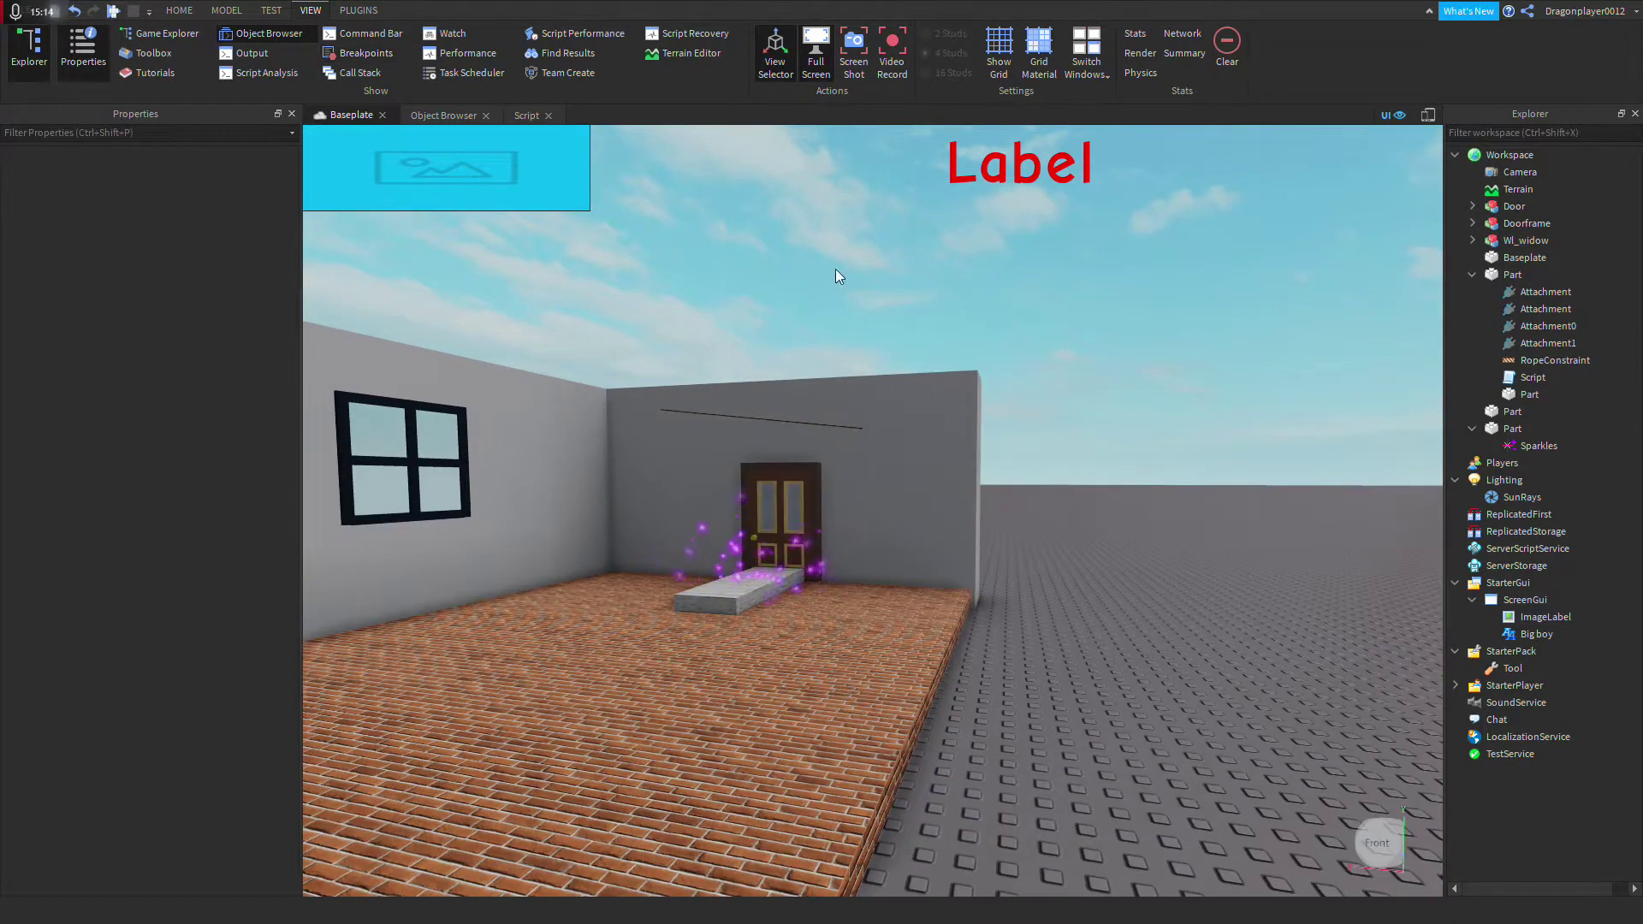
pyautogui.click(571, 81)
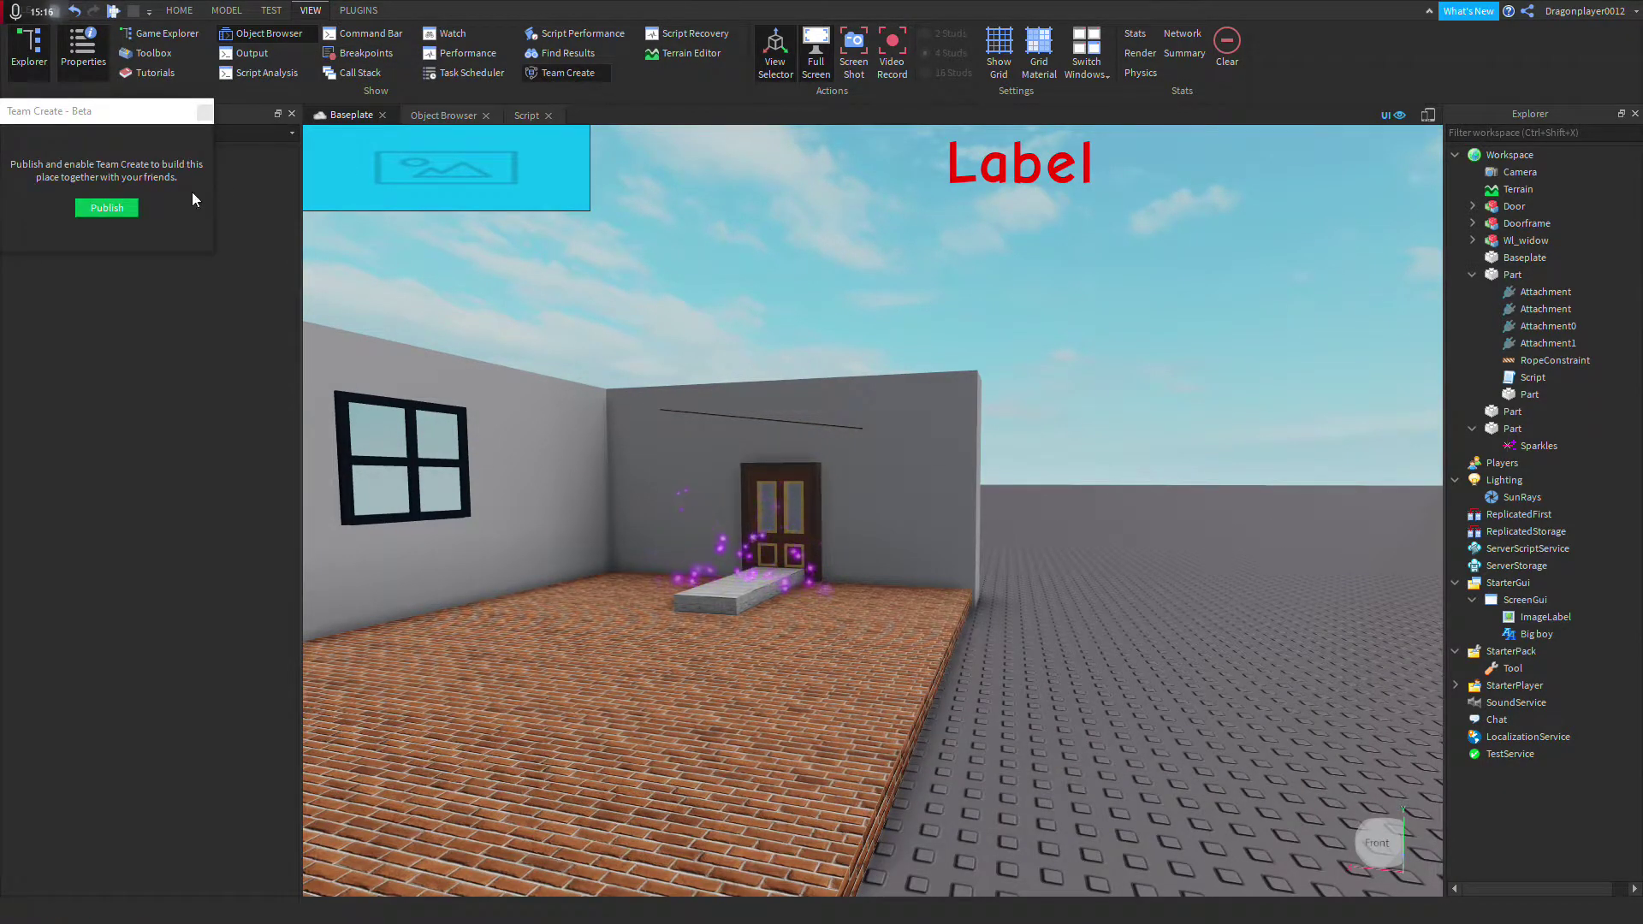
pyautogui.click(204, 112)
# Step: Open the game settings, look through the Permissions, Avatar, Options and Basic Info pages, and close them without saving
pyautogui.click(179, 10)
pyautogui.click(801, 56)
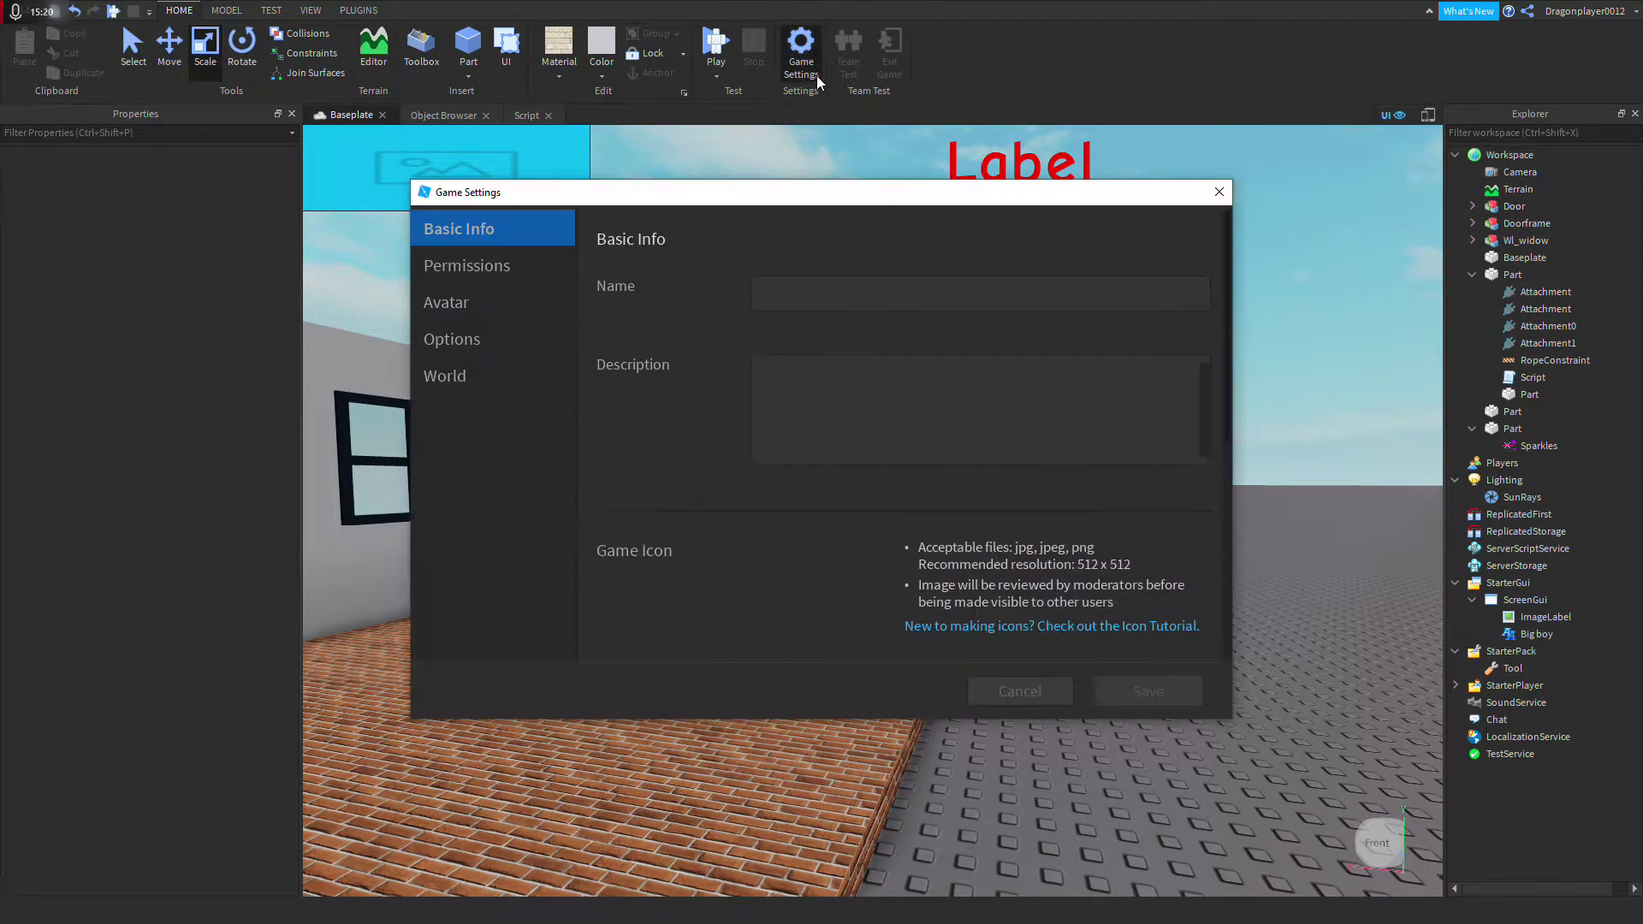
pyautogui.click(475, 264)
pyautogui.click(487, 303)
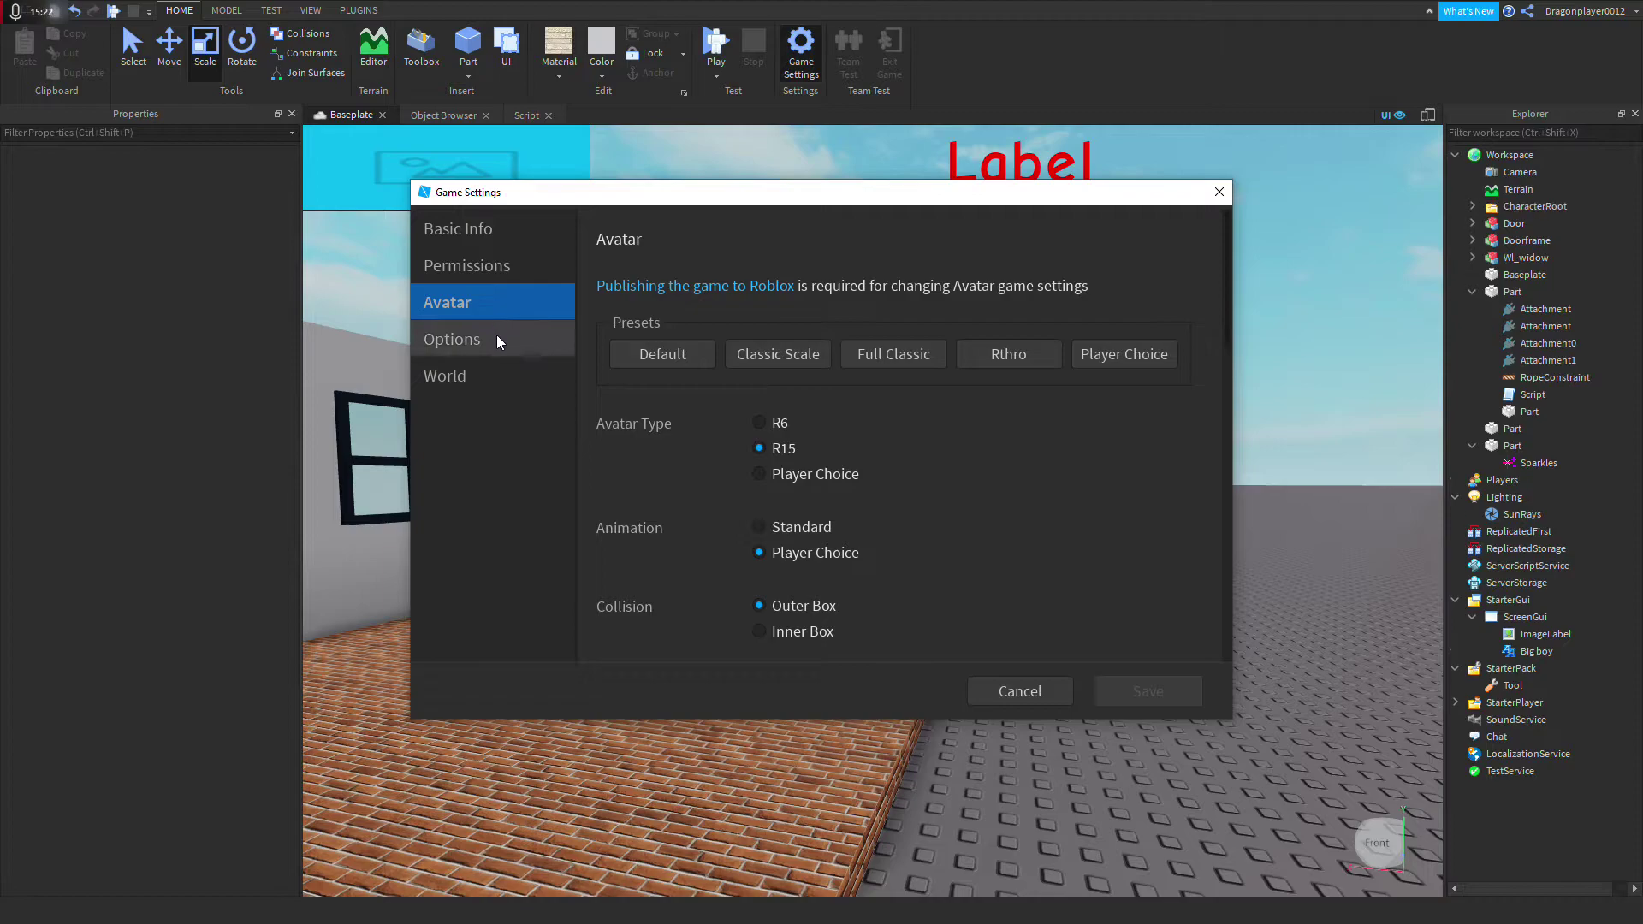
pyautogui.scroll(-10, 813, 492)
pyautogui.scroll(6, 853, 503)
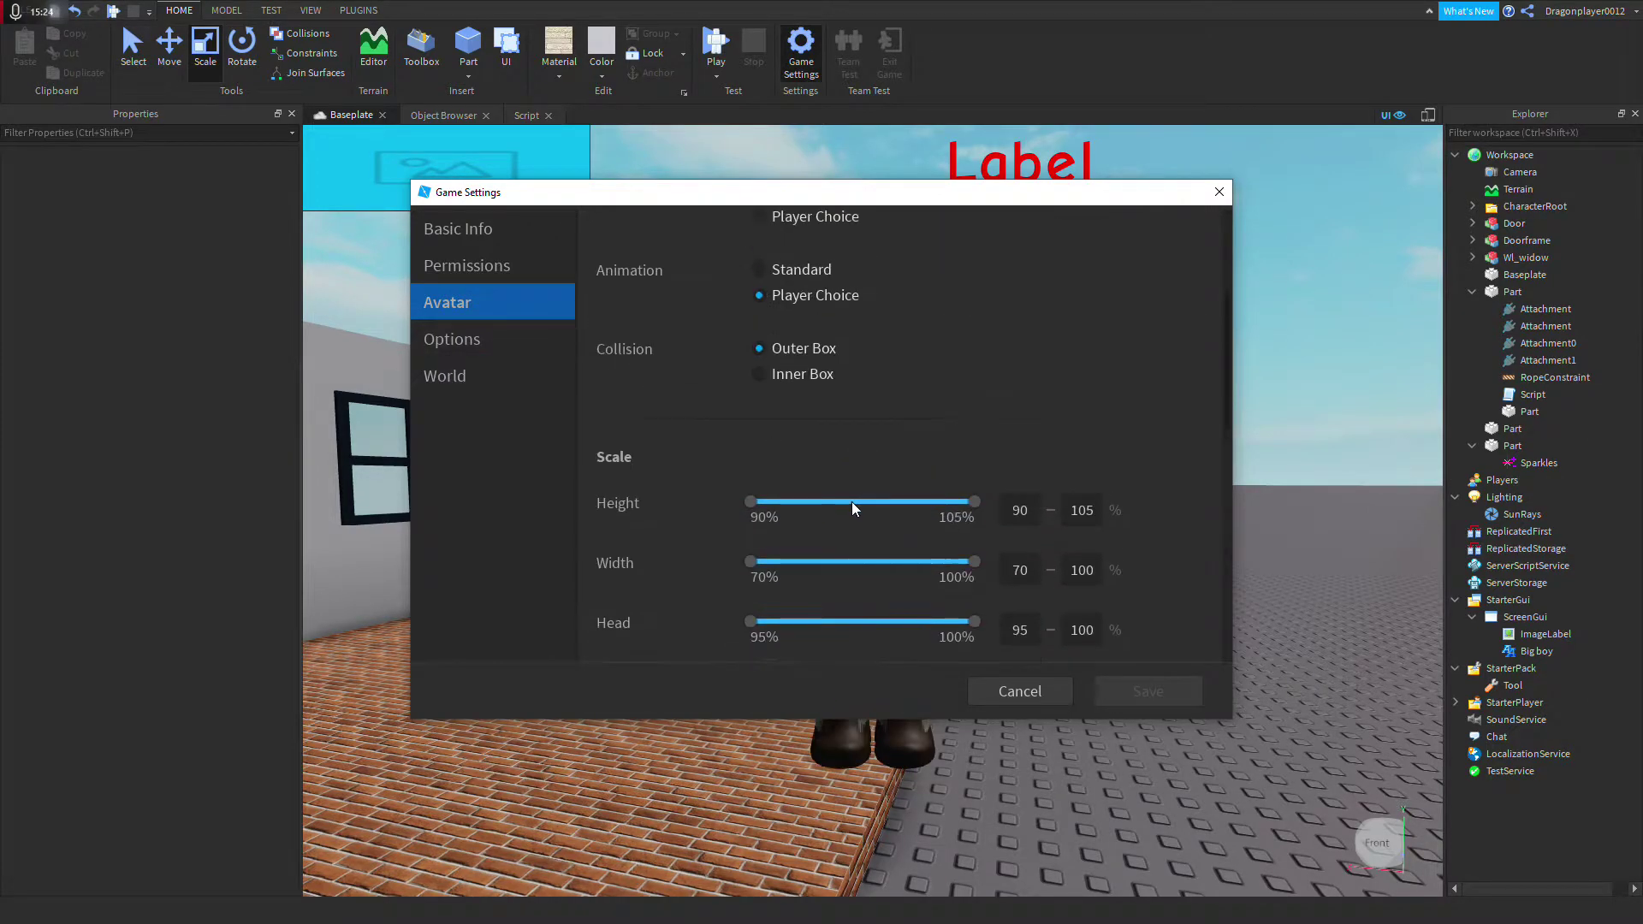
pyautogui.click(514, 338)
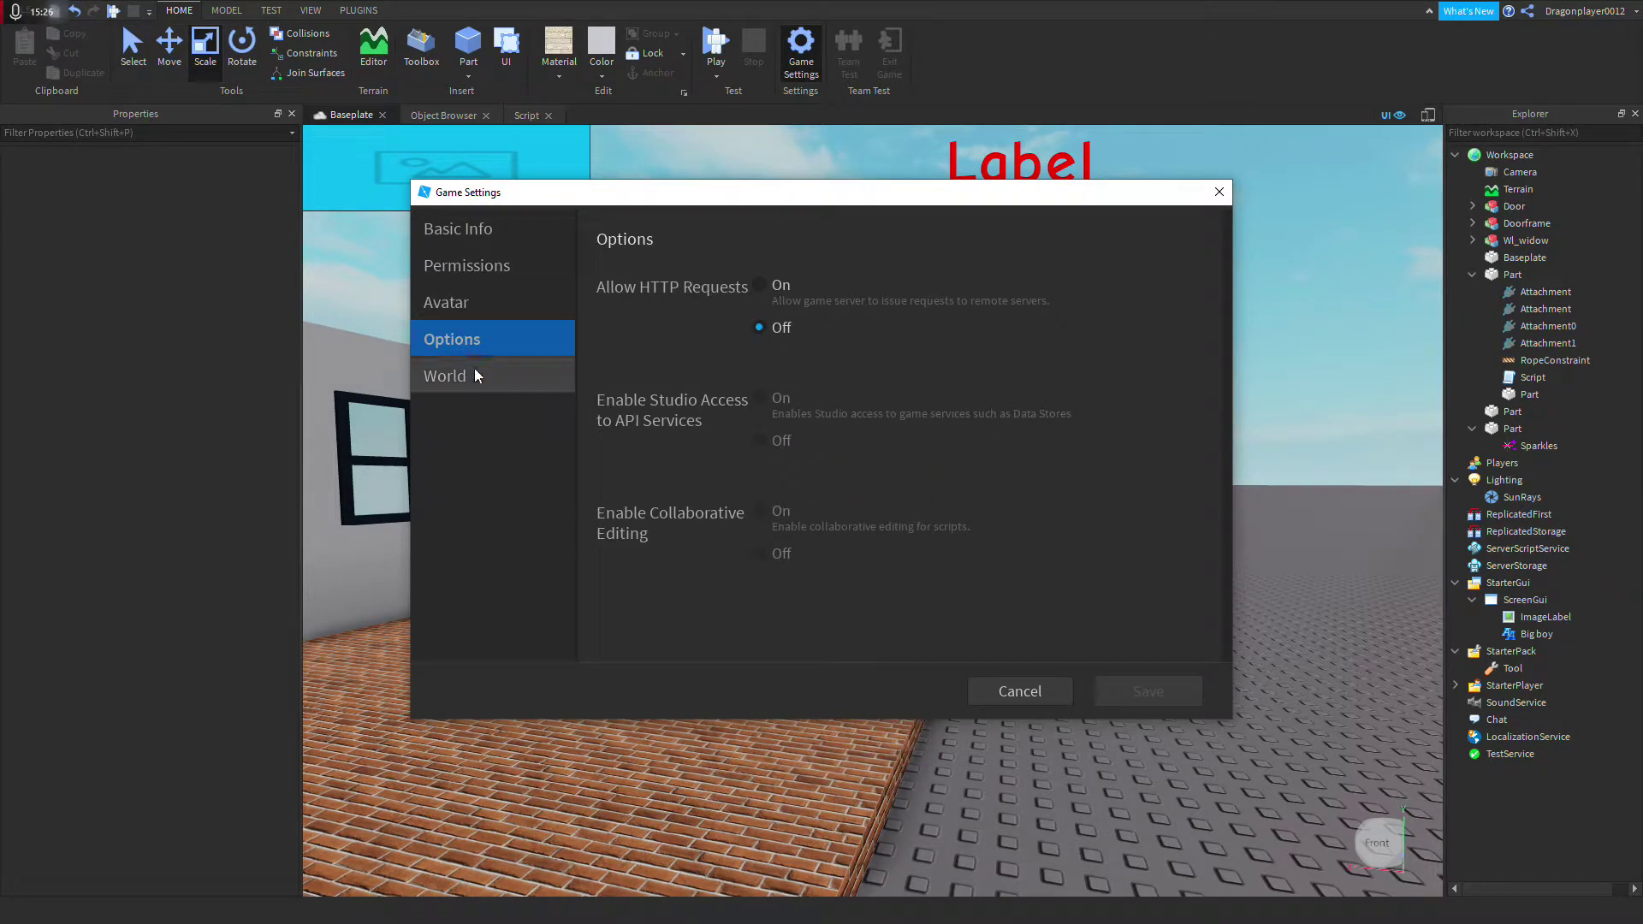
pyautogui.click(479, 265)
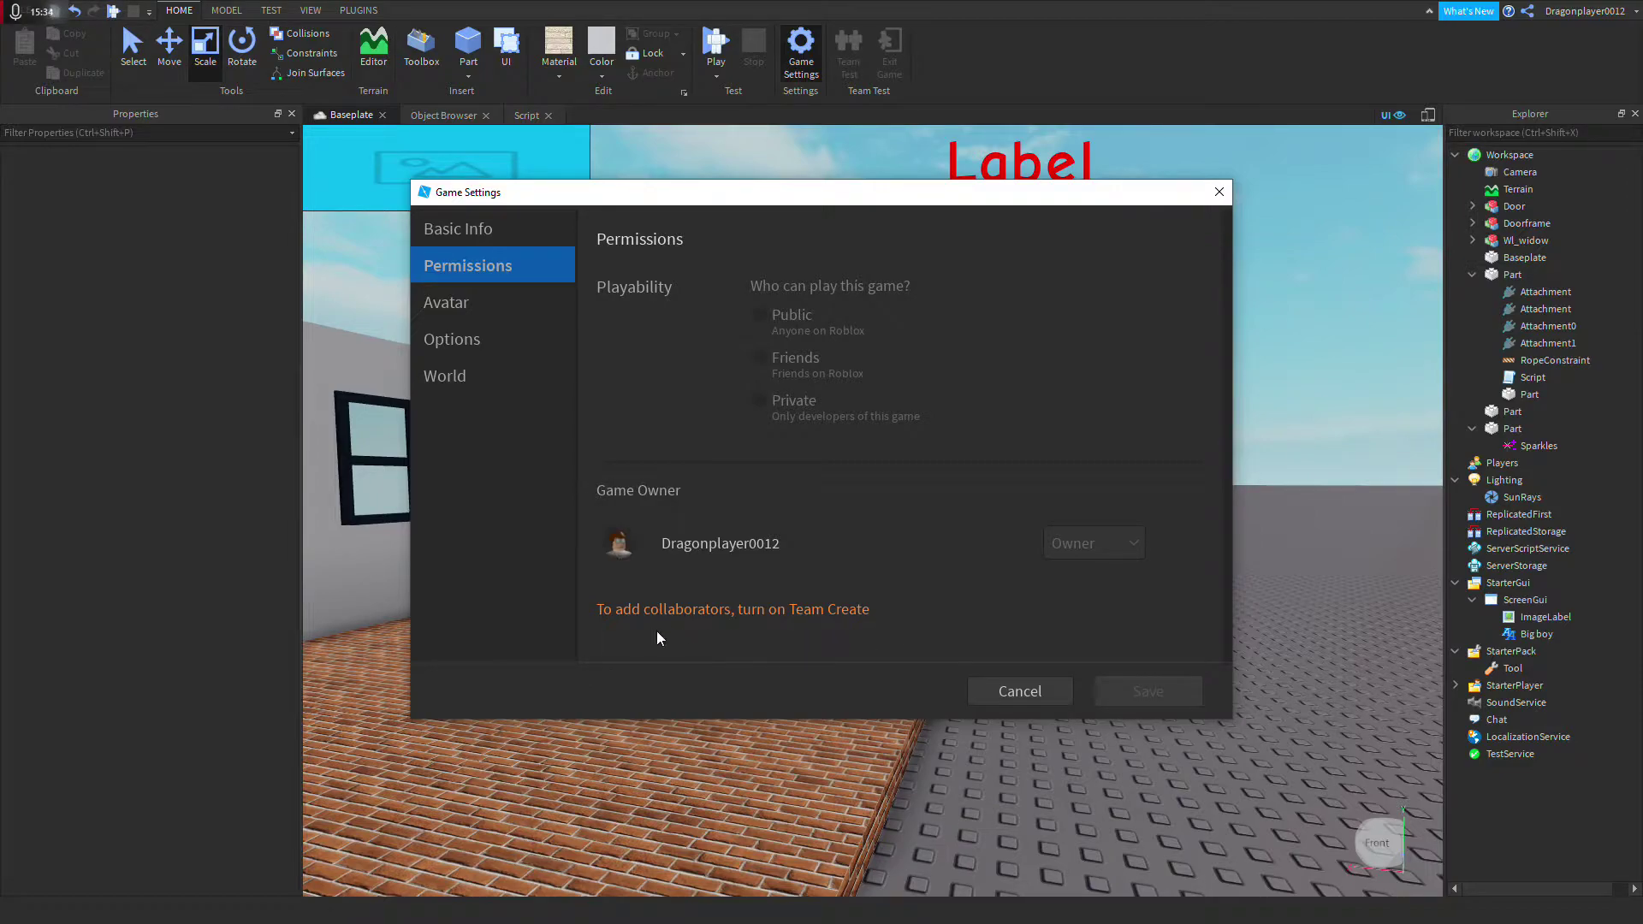
pyautogui.click(522, 231)
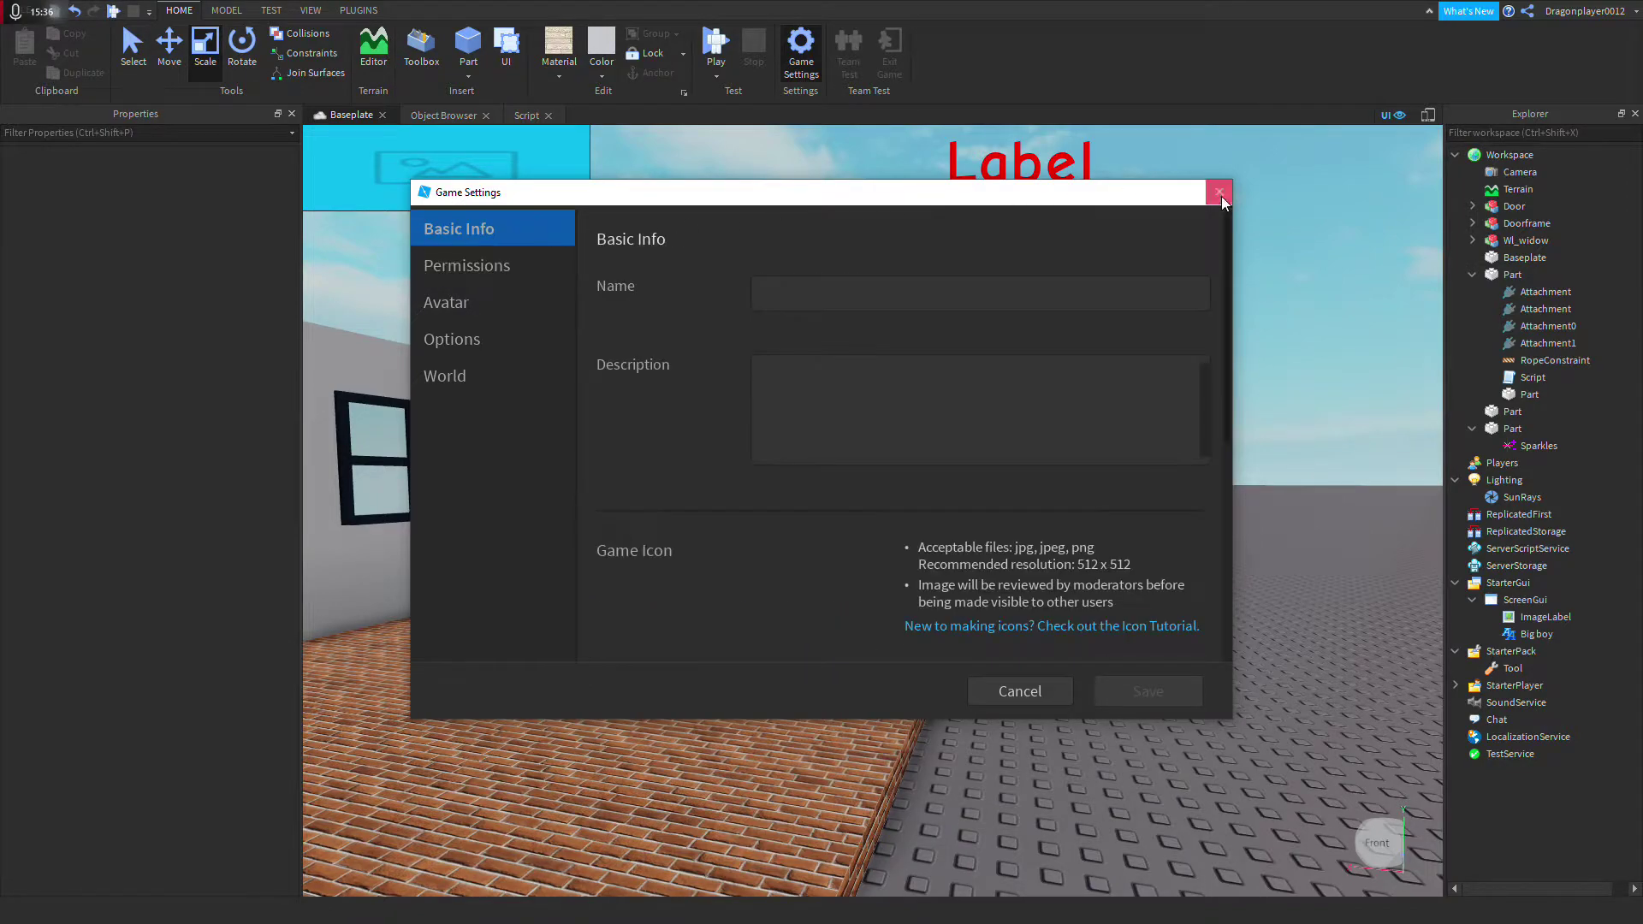
pyautogui.click(1230, 190)
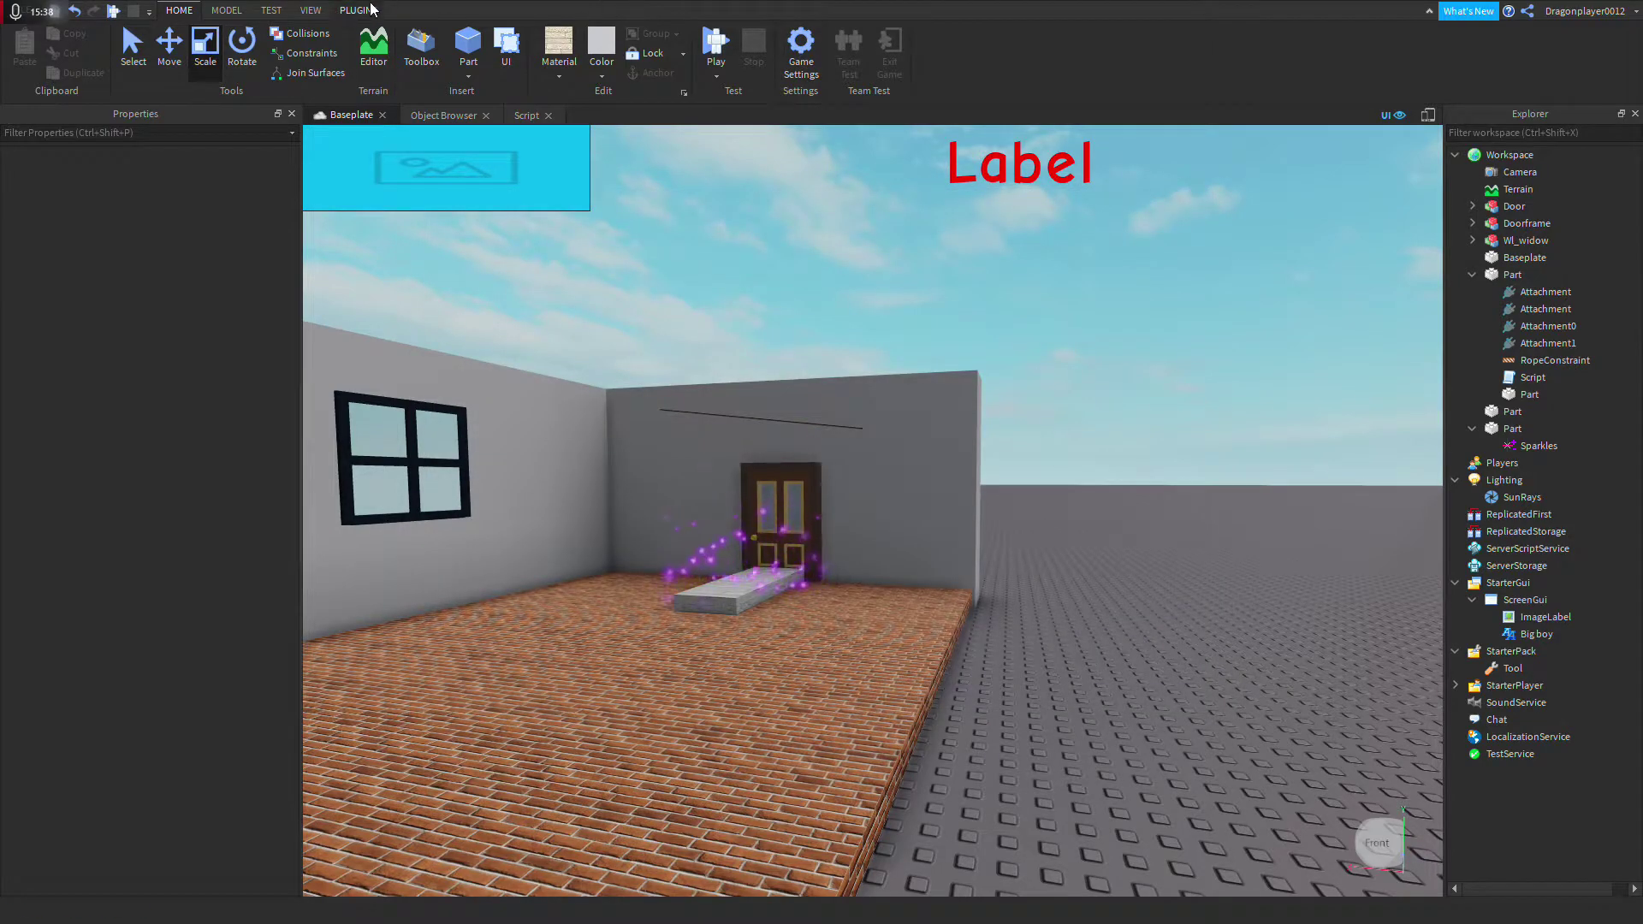
# Step: Show the Terrain Editor window and close it again
pyautogui.click(270, 10)
pyautogui.click(226, 10)
pyautogui.click(309, 10)
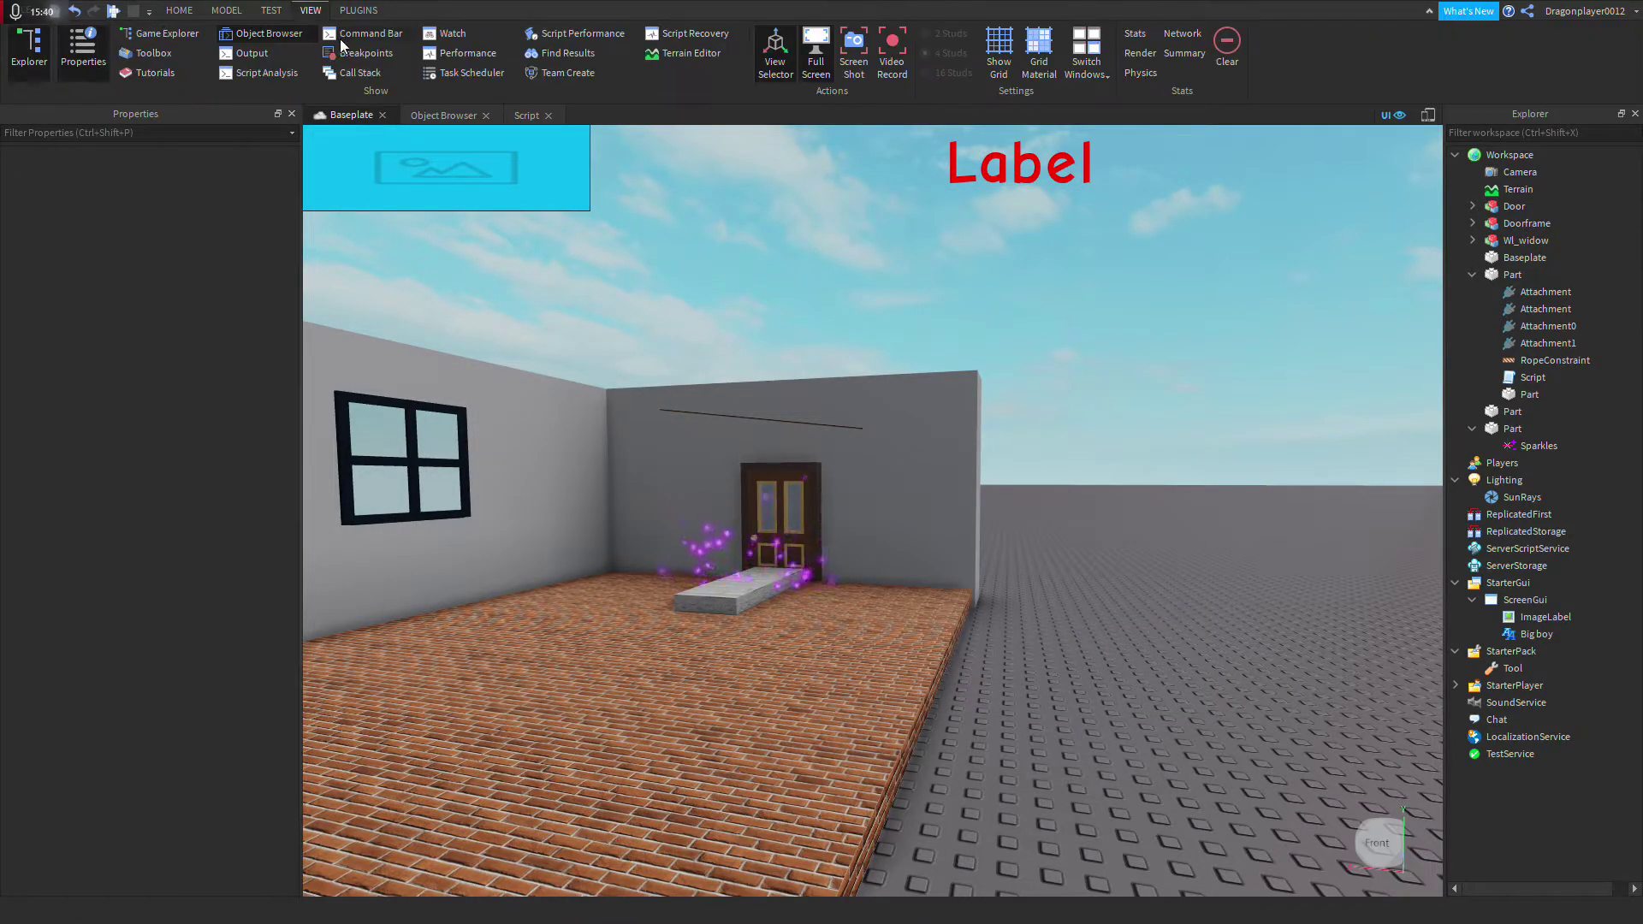
pyautogui.click(672, 53)
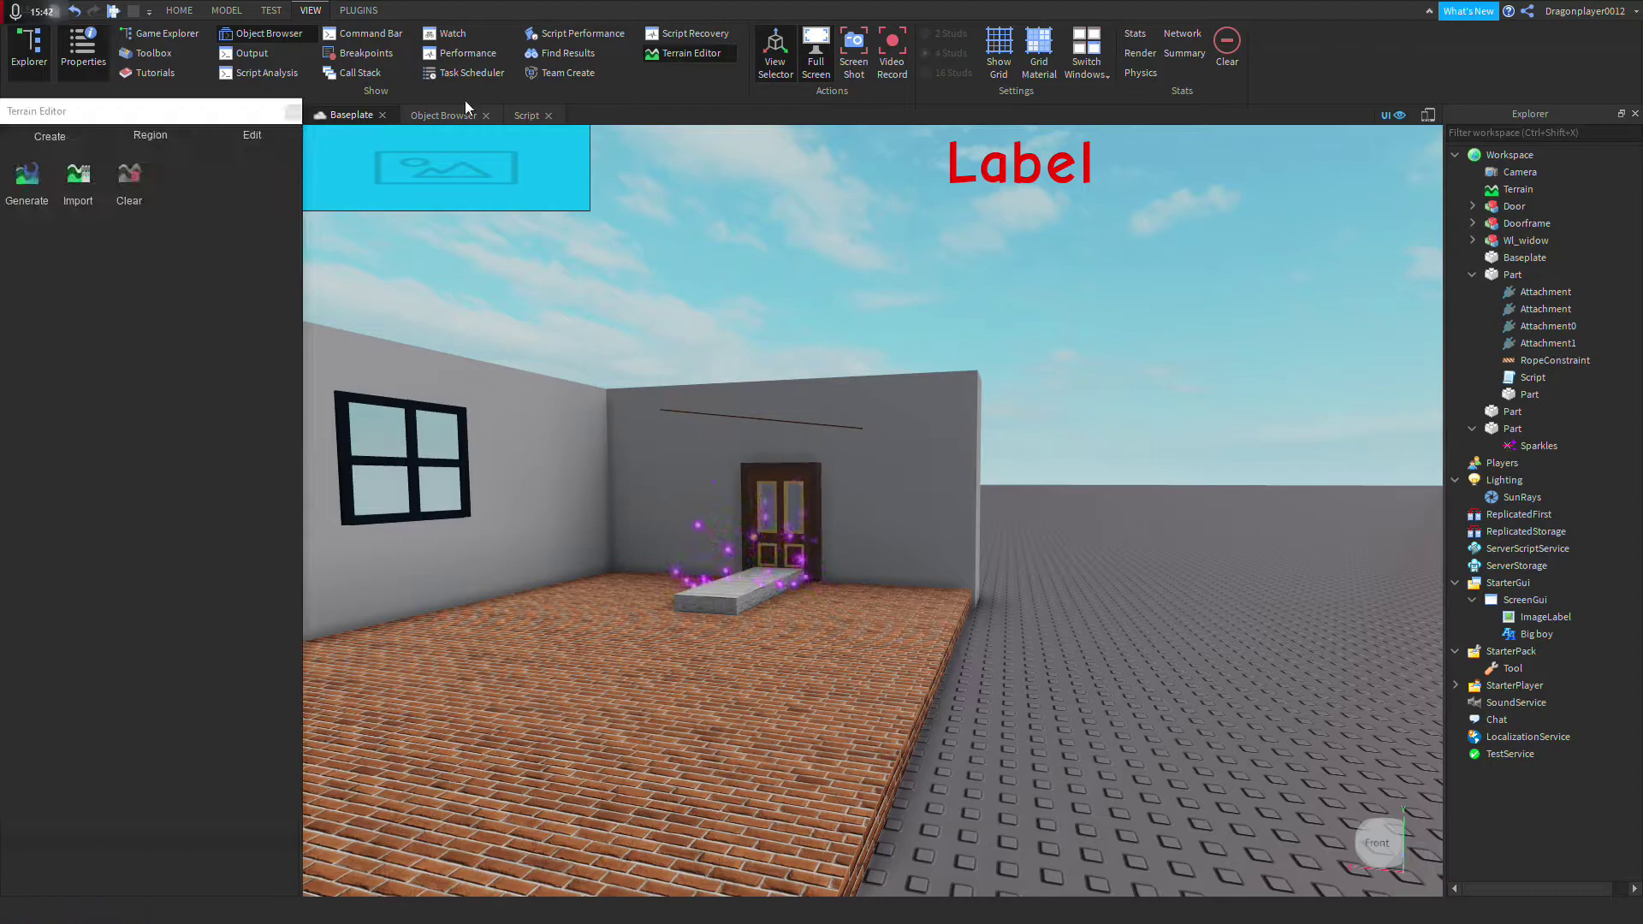
pyautogui.click(291, 115)
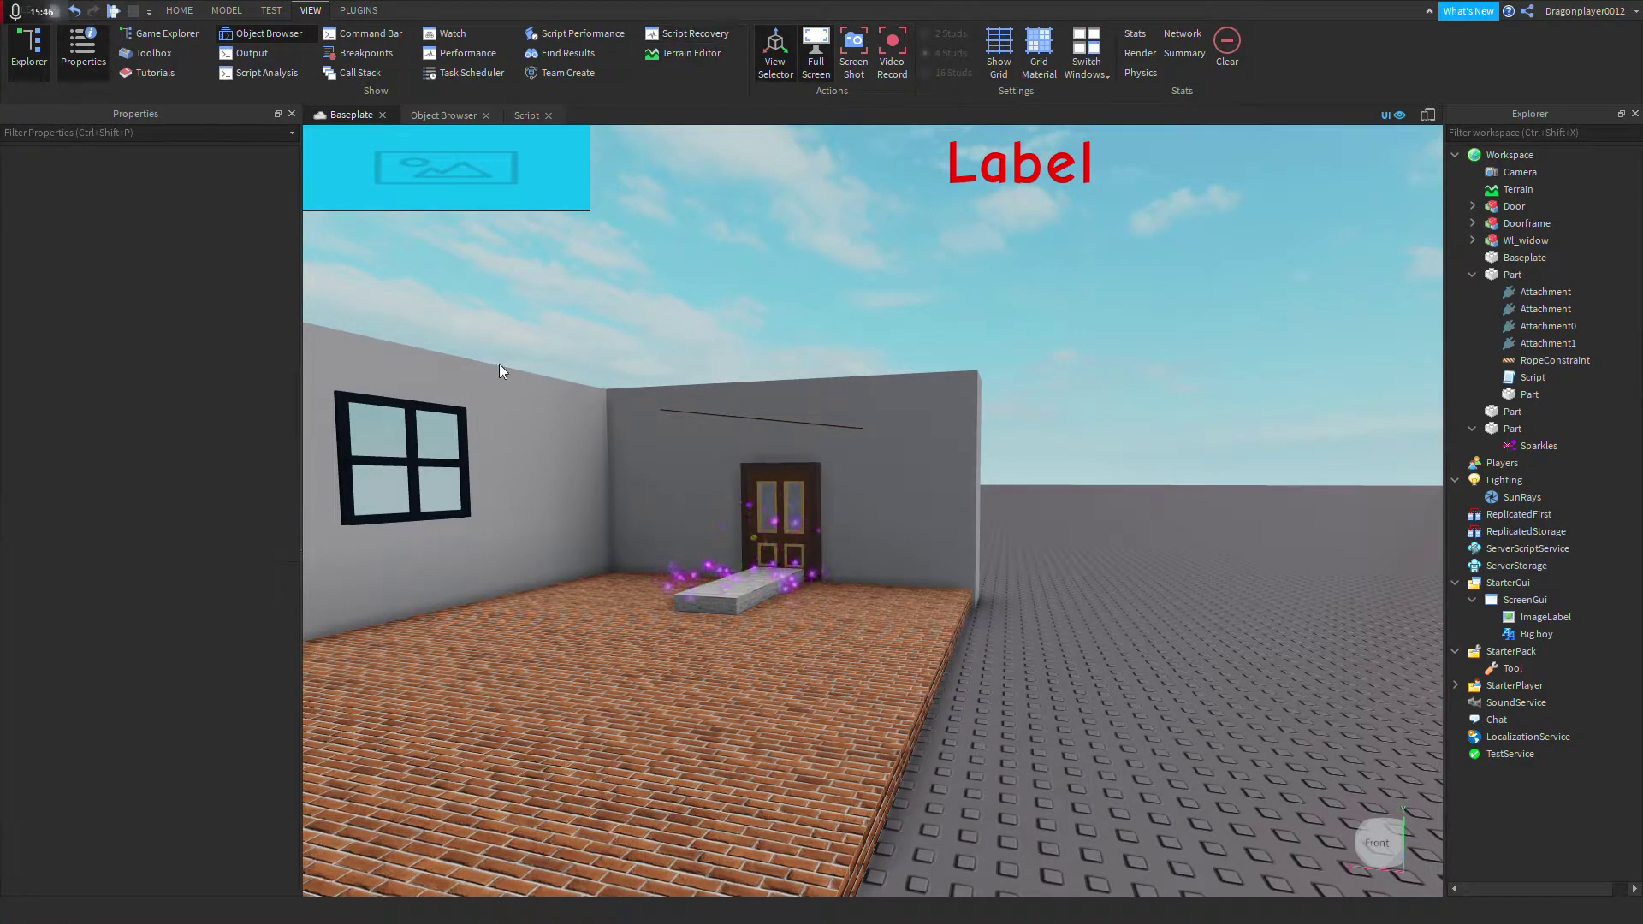
# Step: Turn full-screen mode off and back on, and try the Video Record tool
pyautogui.click(825, 49)
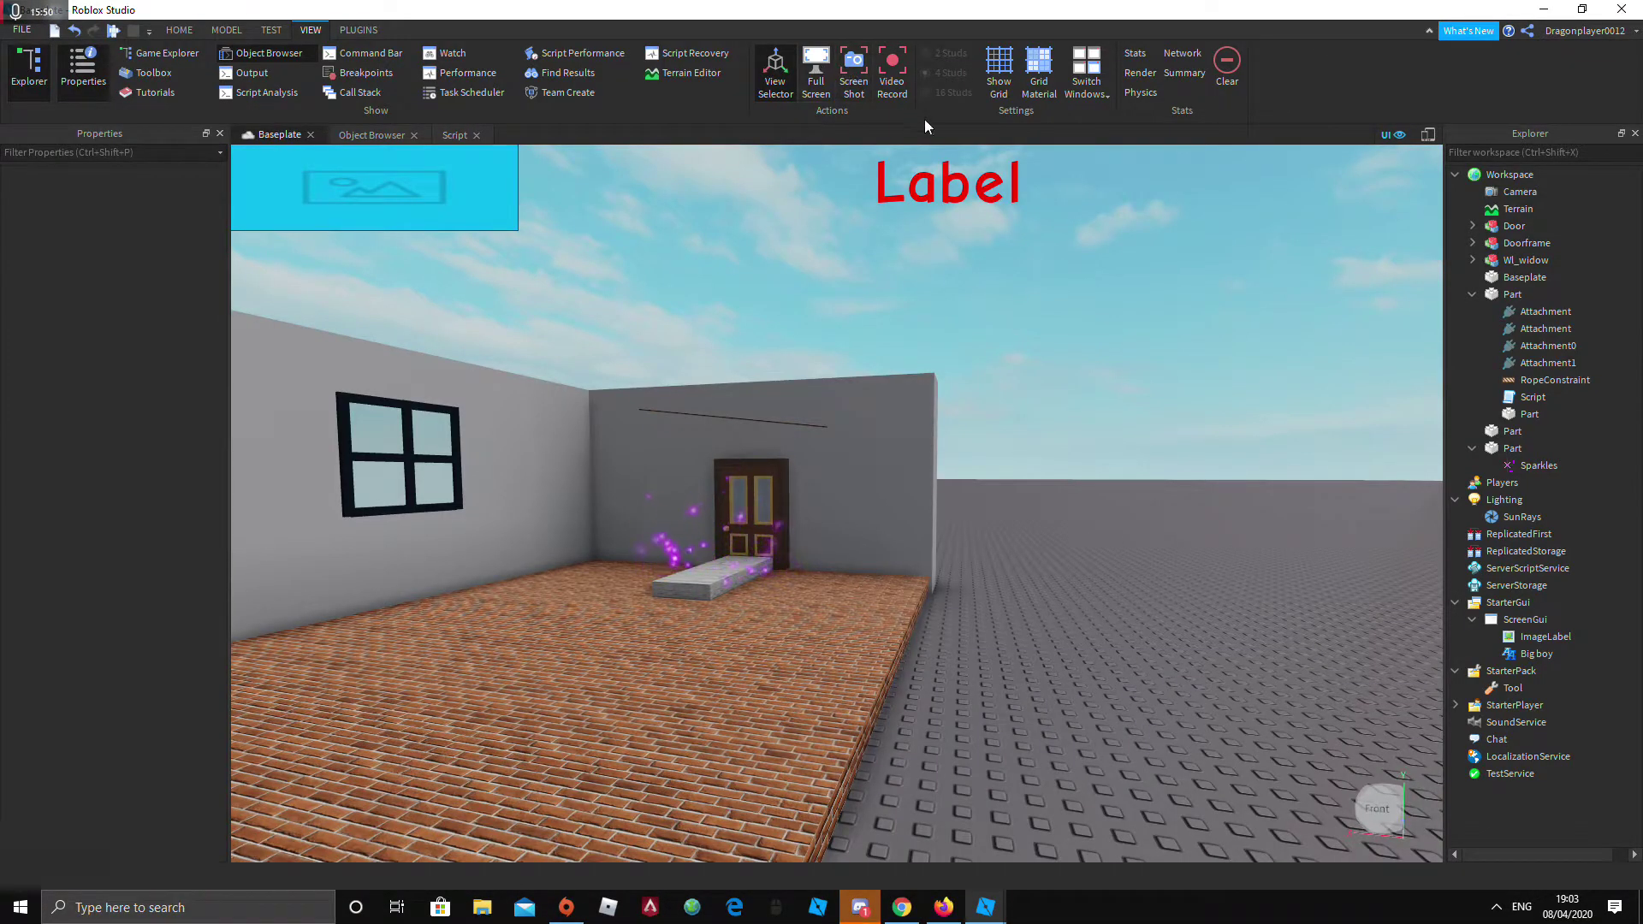
pyautogui.click(817, 71)
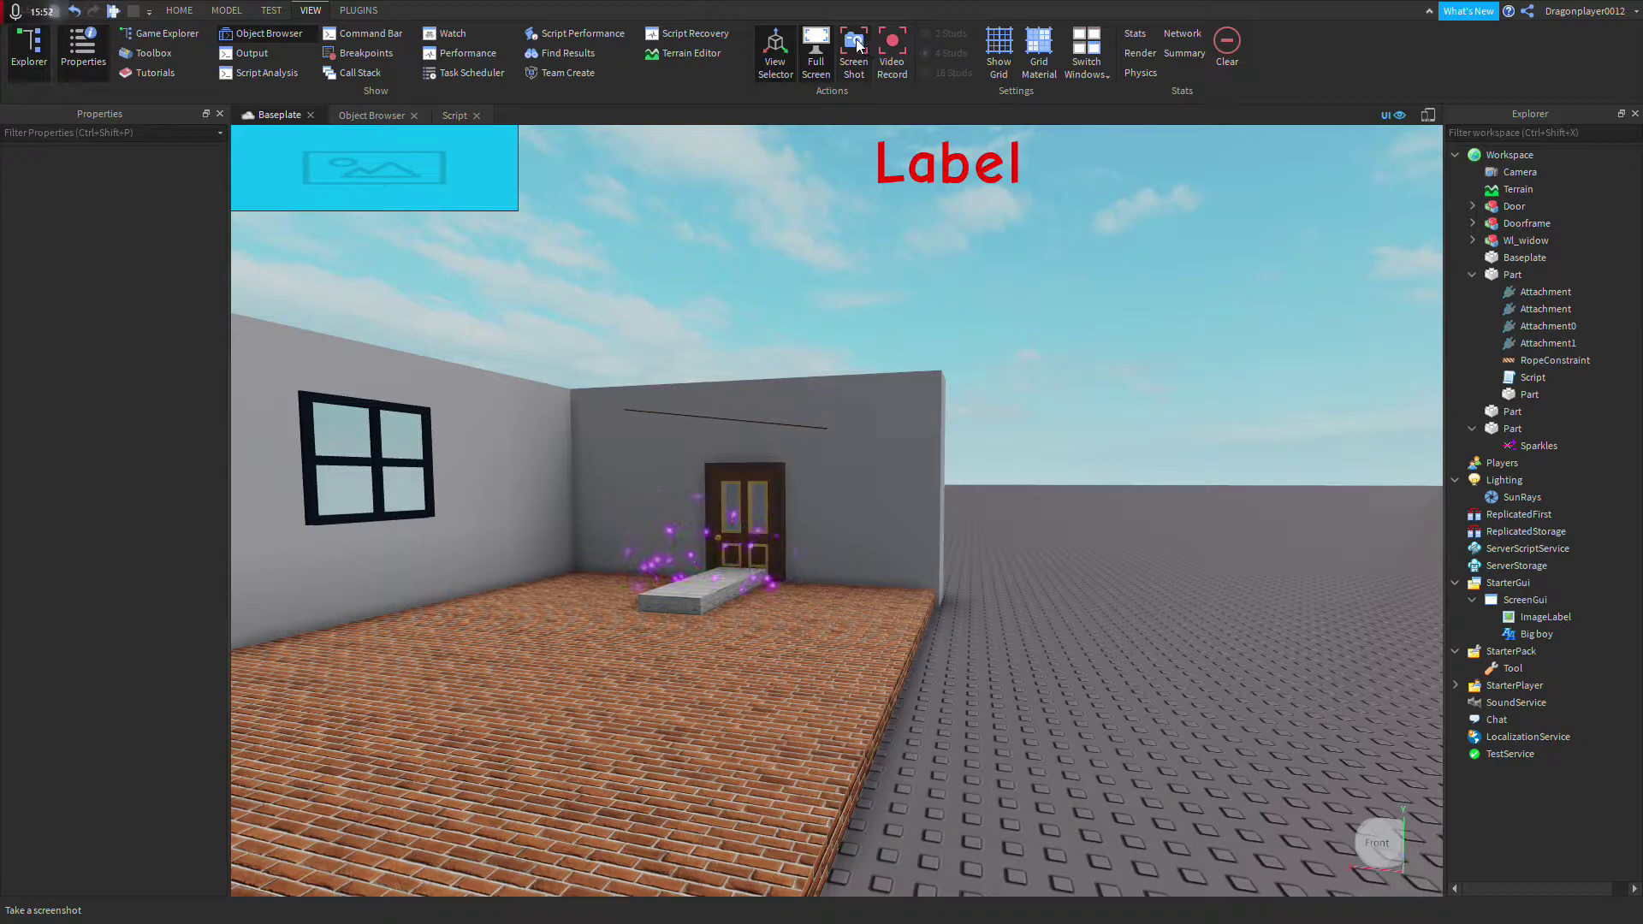
pyautogui.click(896, 51)
pyautogui.click(896, 52)
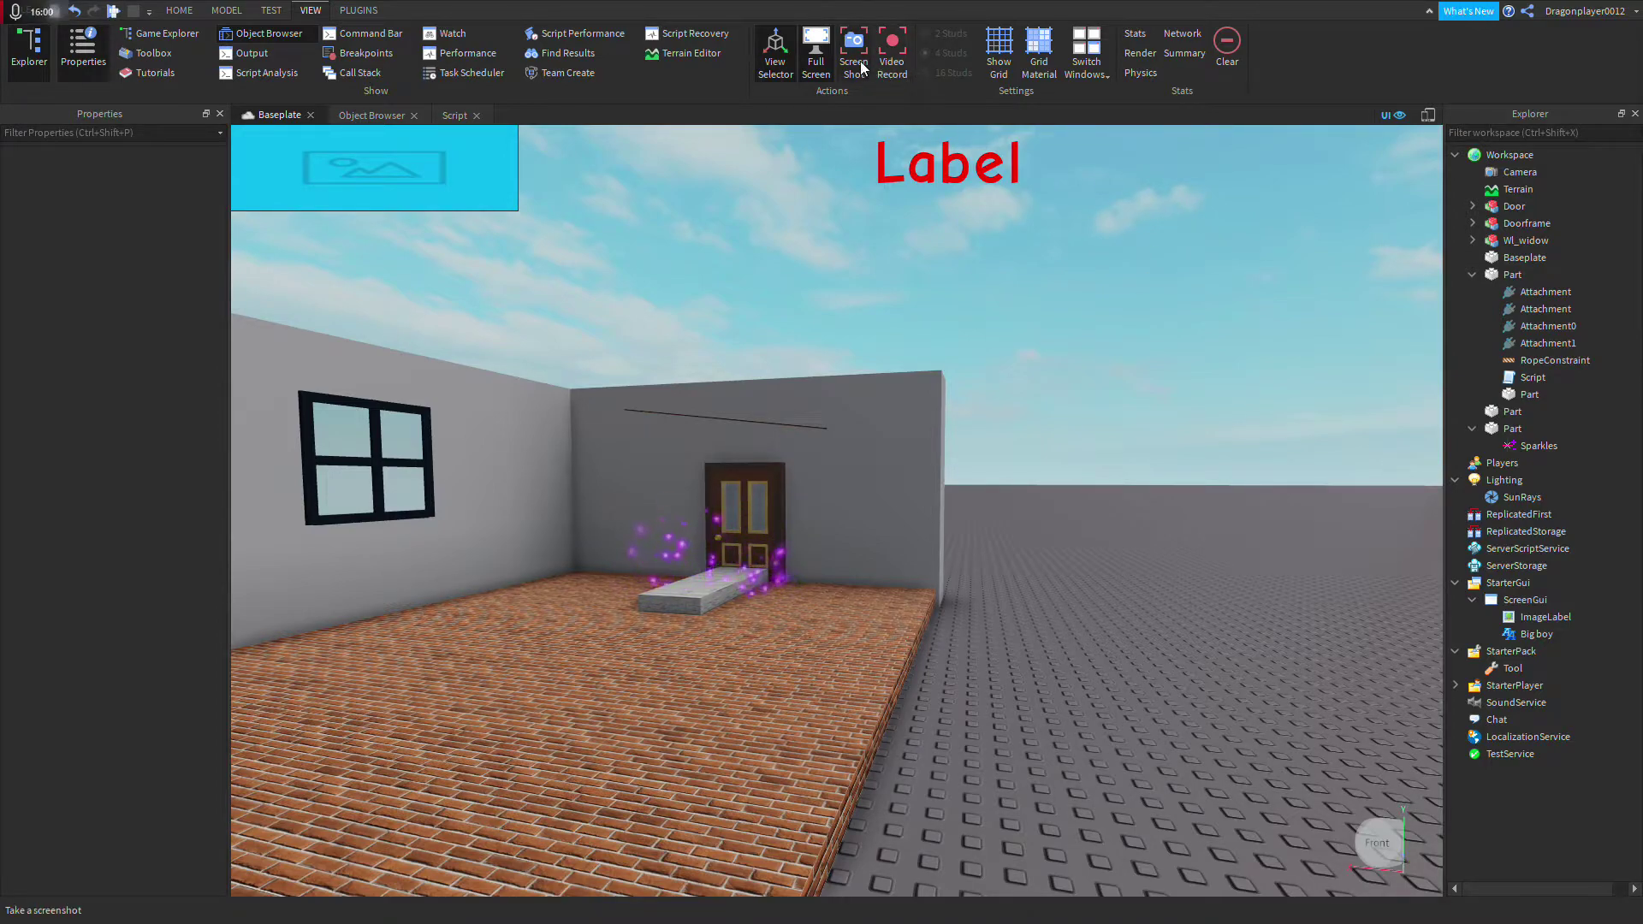
# Step: Show the grid and bring the baseplate beside the brick floor into close view
pyautogui.click(996, 46)
pyautogui.click(997, 48)
pyautogui.click(999, 50)
pyautogui.moveTo(1042, 415); pyautogui.dragTo(1041, 415, button='right')
pyautogui.scroll(4, 1042, 417)
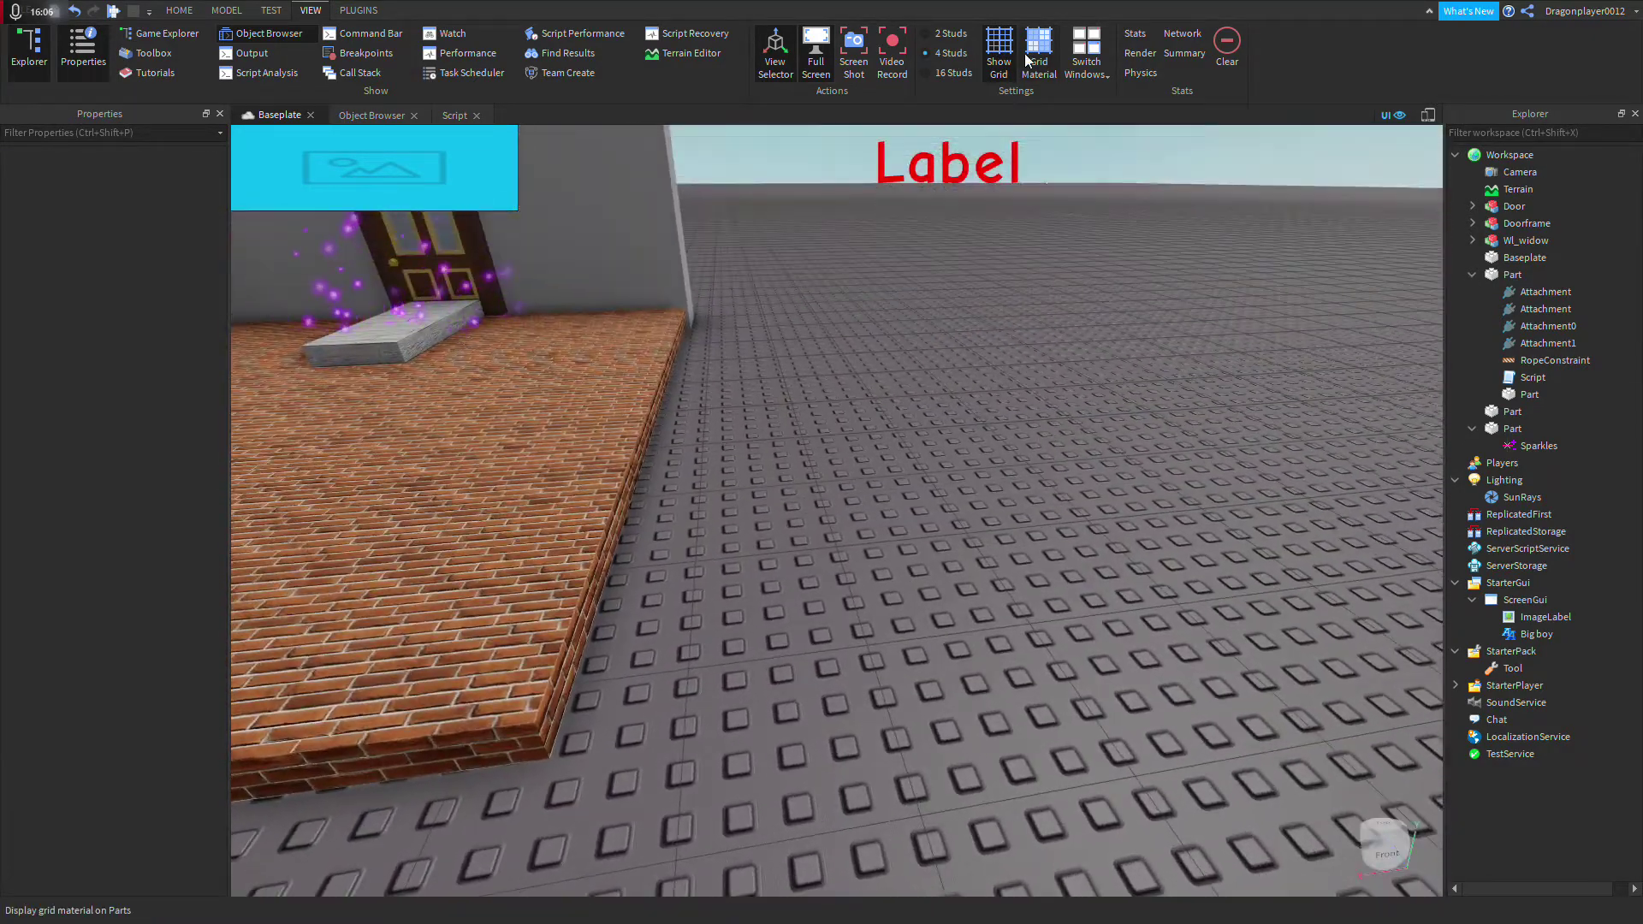
# Step: Display the grid material on the parts, inspect it around the floor and door, and turn the grid displays off
pyautogui.click(1038, 47)
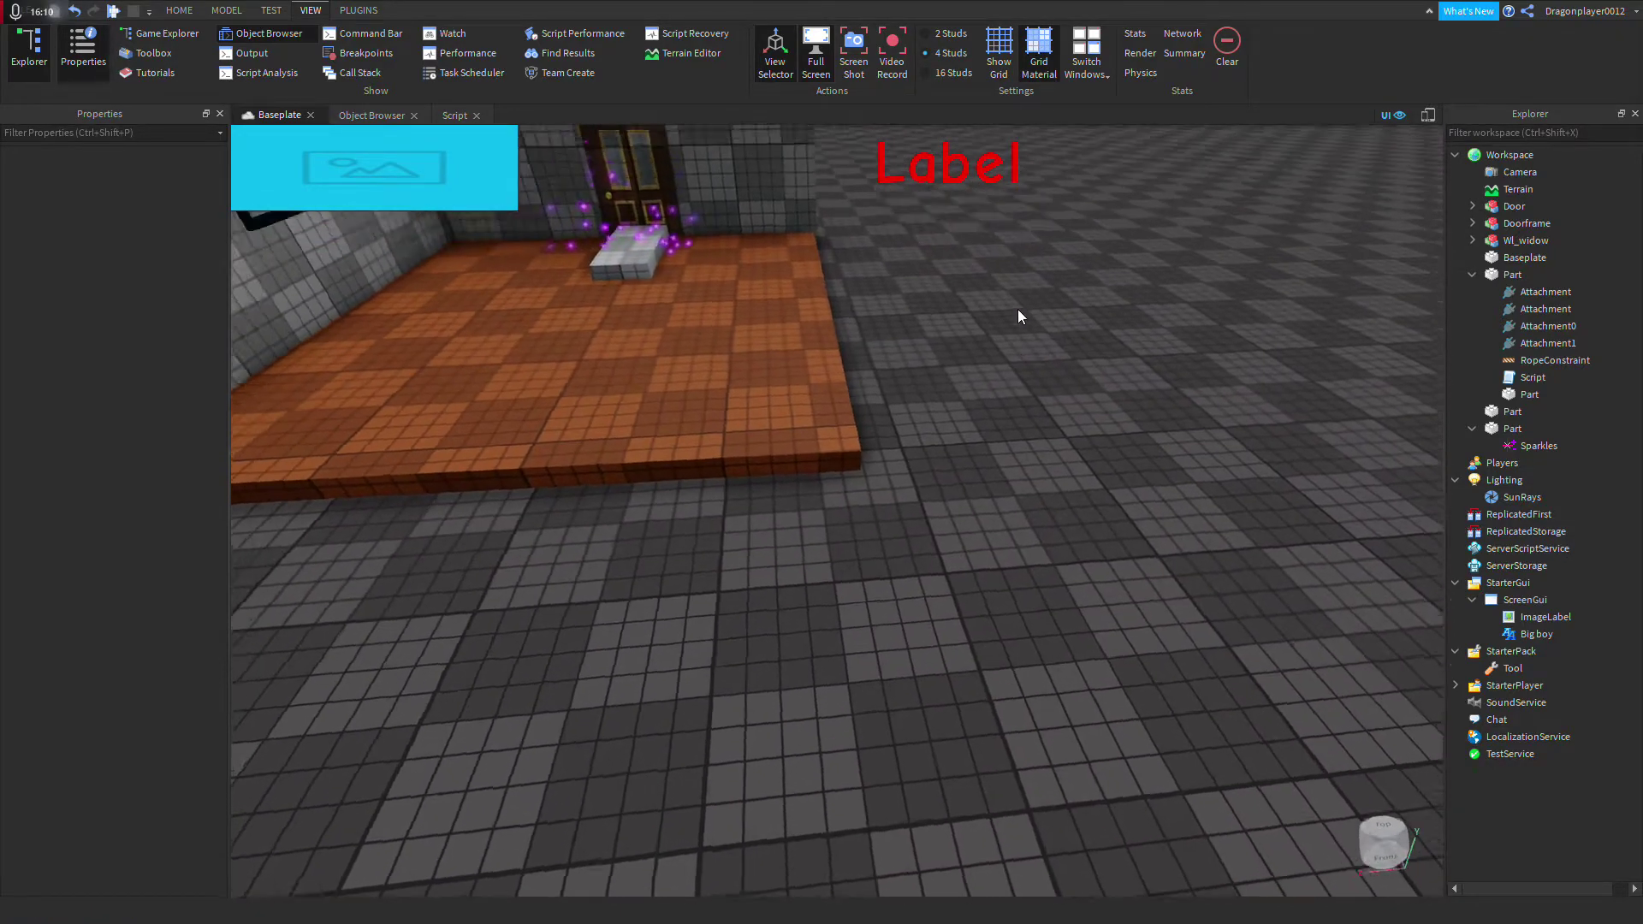
pyautogui.moveTo(1019, 309); pyautogui.dragTo(1019, 310, button='right')
pyautogui.scroll(3, 1019, 310)
pyautogui.scroll(3, 1019, 309)
pyautogui.scroll(-5, 1019, 310)
pyautogui.scroll(4, 1018, 310)
pyautogui.click(1048, 53)
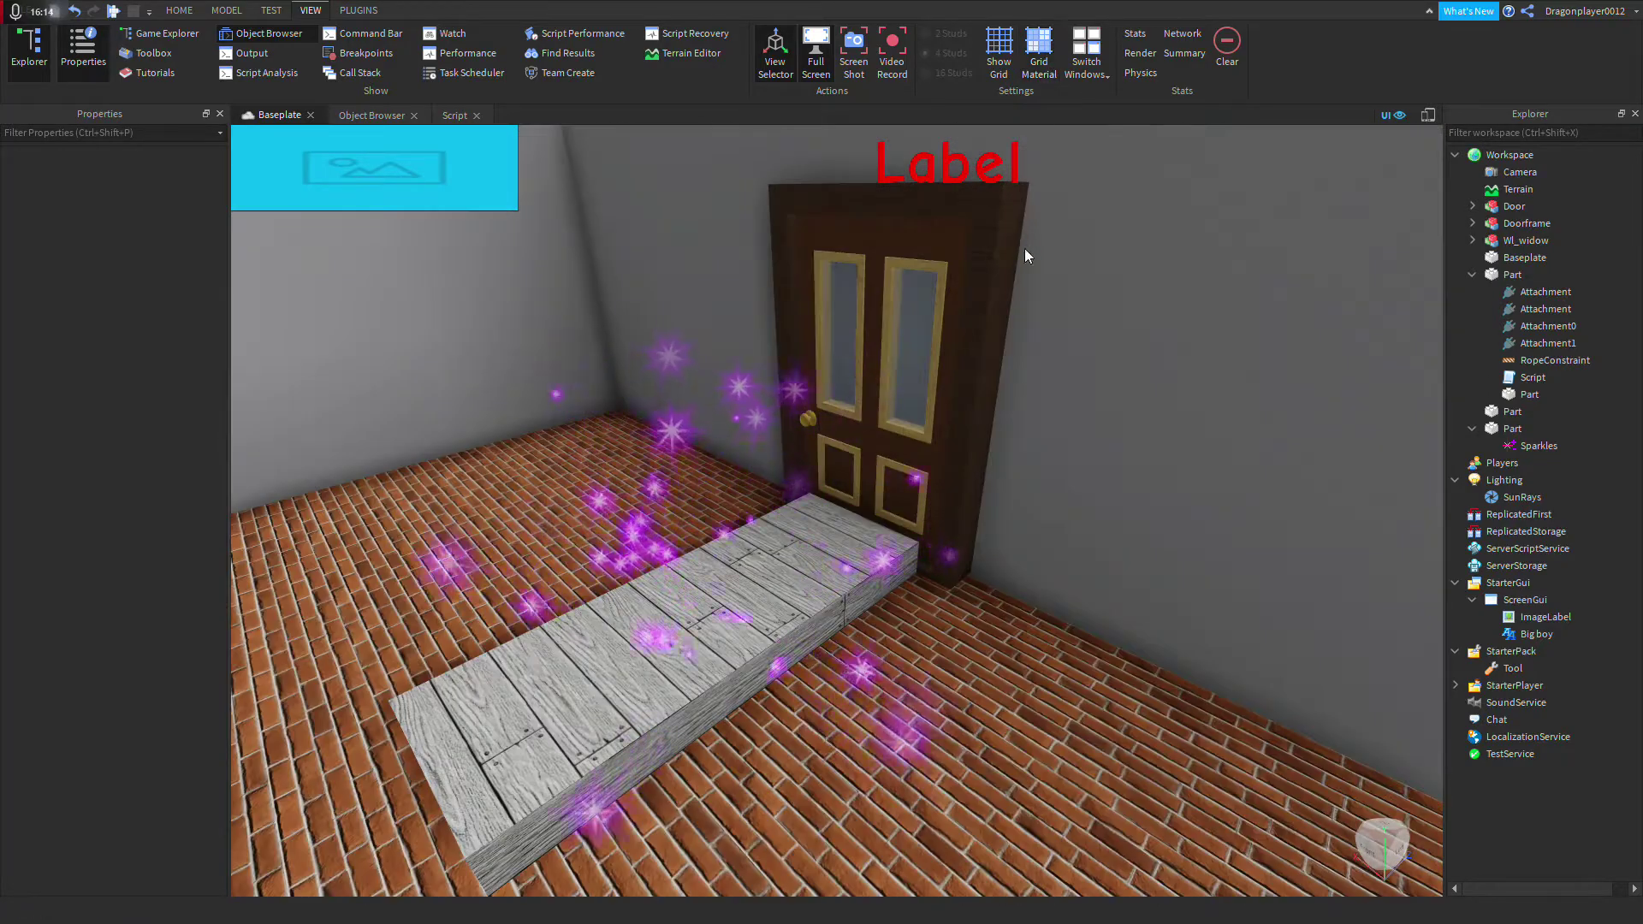
pyautogui.scroll(-4, 1024, 245)
pyautogui.scroll(2, 1023, 245)
pyautogui.rightClick(1024, 245)
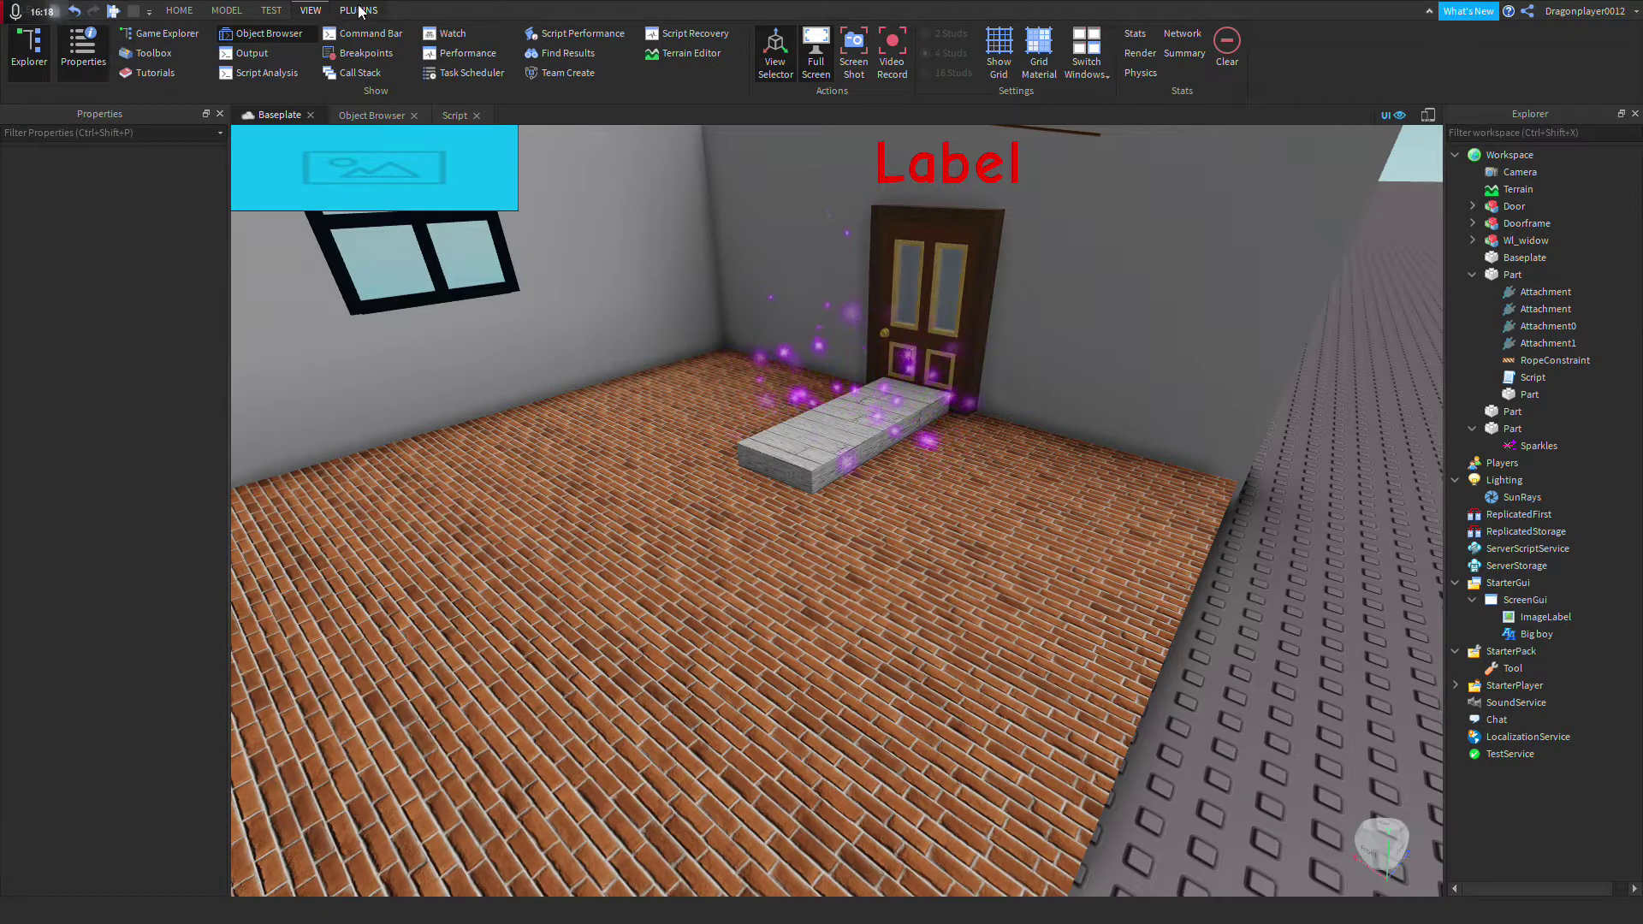
# Step: Convert the Baseplate into Grass terrain with the Part to Terrain plugin
pyautogui.click(357, 10)
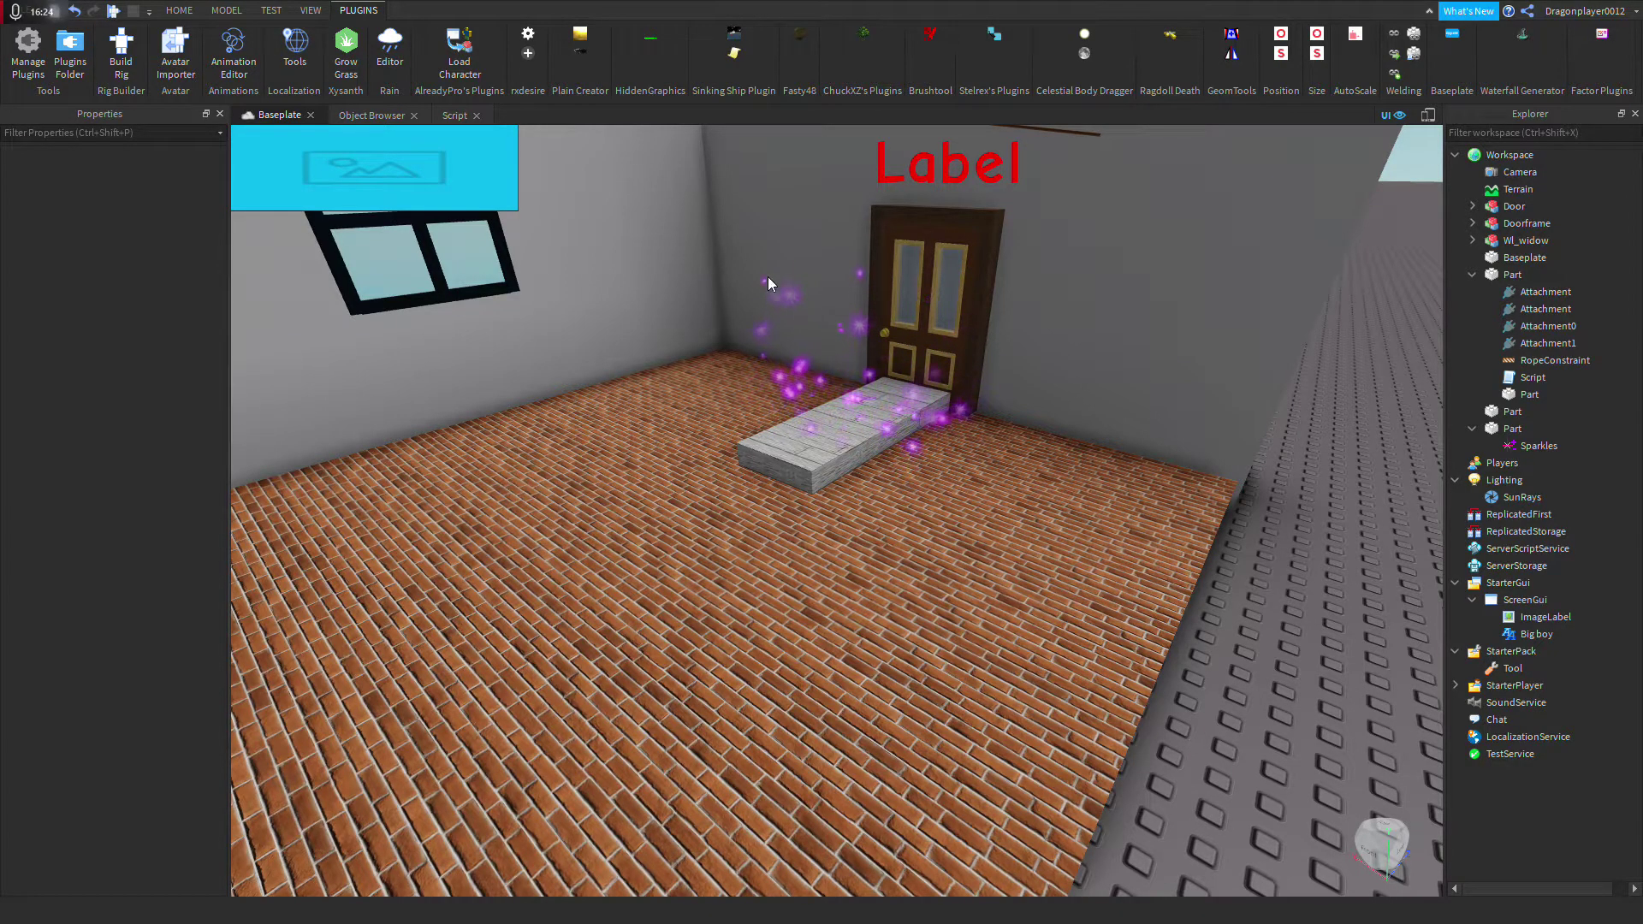
pyautogui.scroll(-6, 979, 218)
pyautogui.moveTo(979, 218); pyautogui.dragTo(979, 218, button='right')
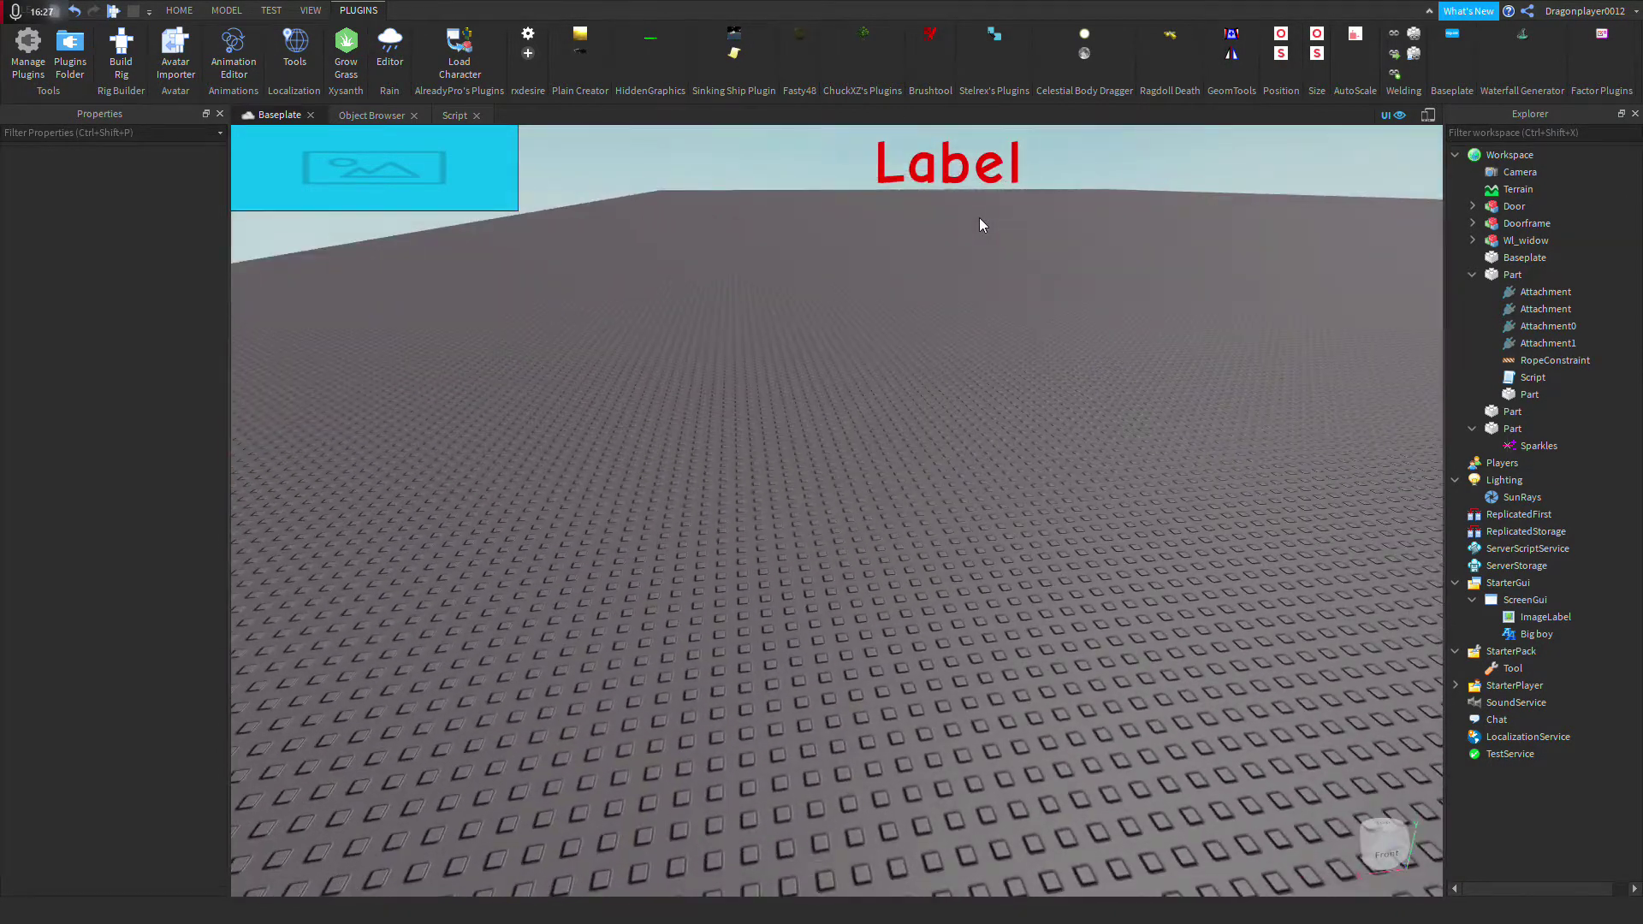
pyautogui.click(802, 37)
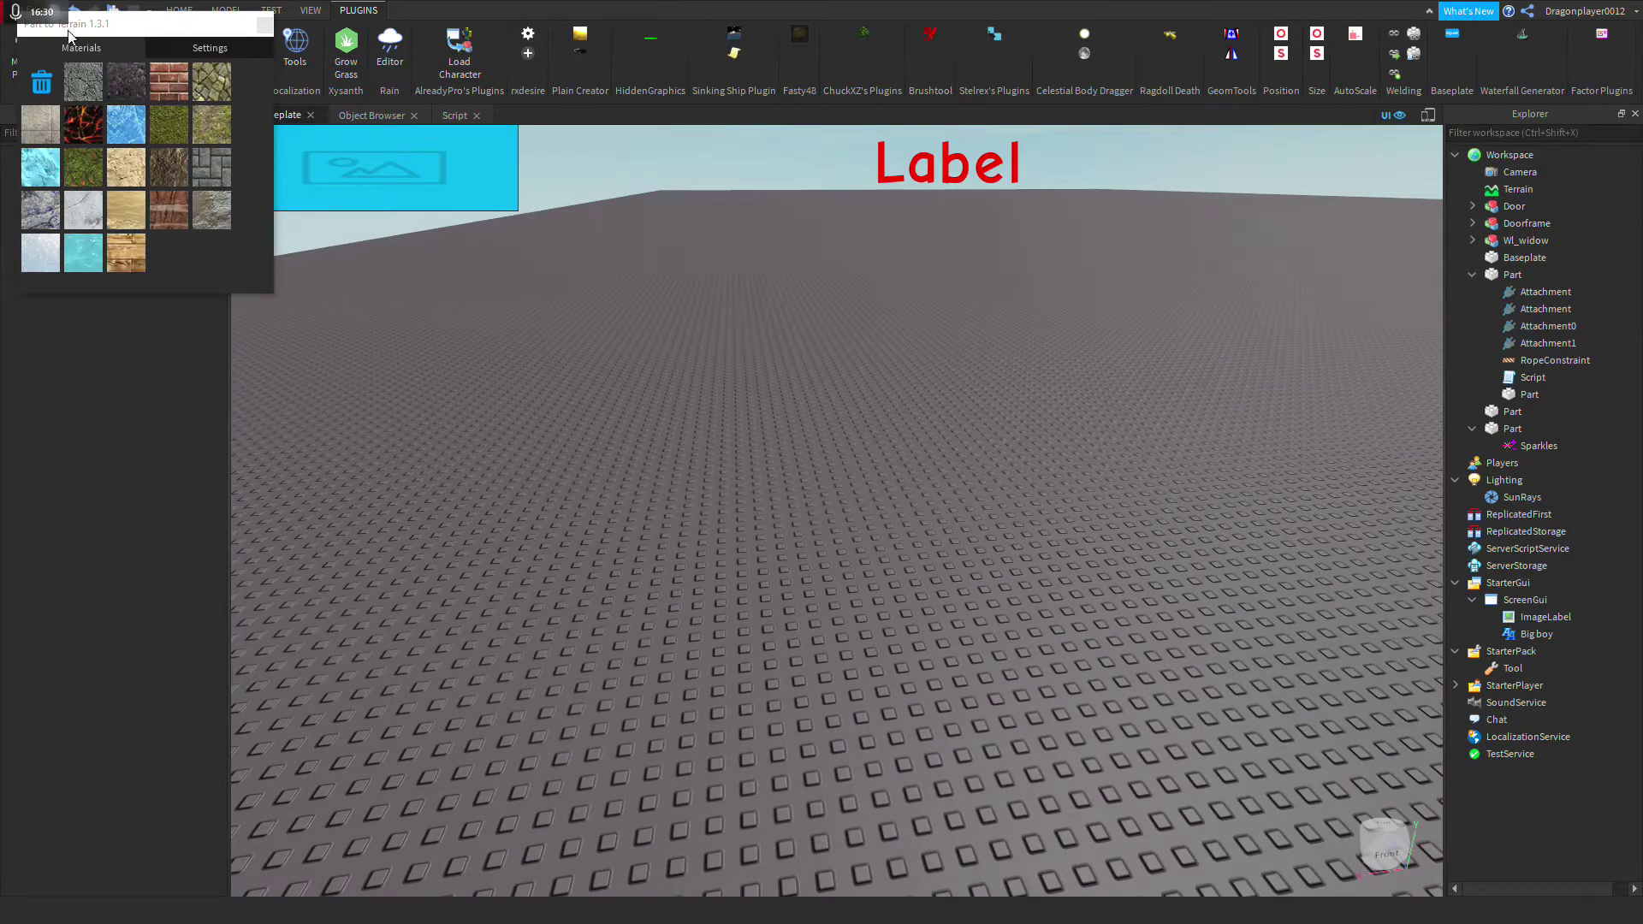
pyautogui.moveTo(585, 326); pyautogui.dragTo(591, 325, button='right')
pyautogui.scroll(-4, 585, 326)
pyautogui.scroll(5, 586, 326)
pyautogui.scroll(-3, 589, 329)
pyautogui.moveTo(788, 363); pyautogui.dragTo(793, 351, button='right')
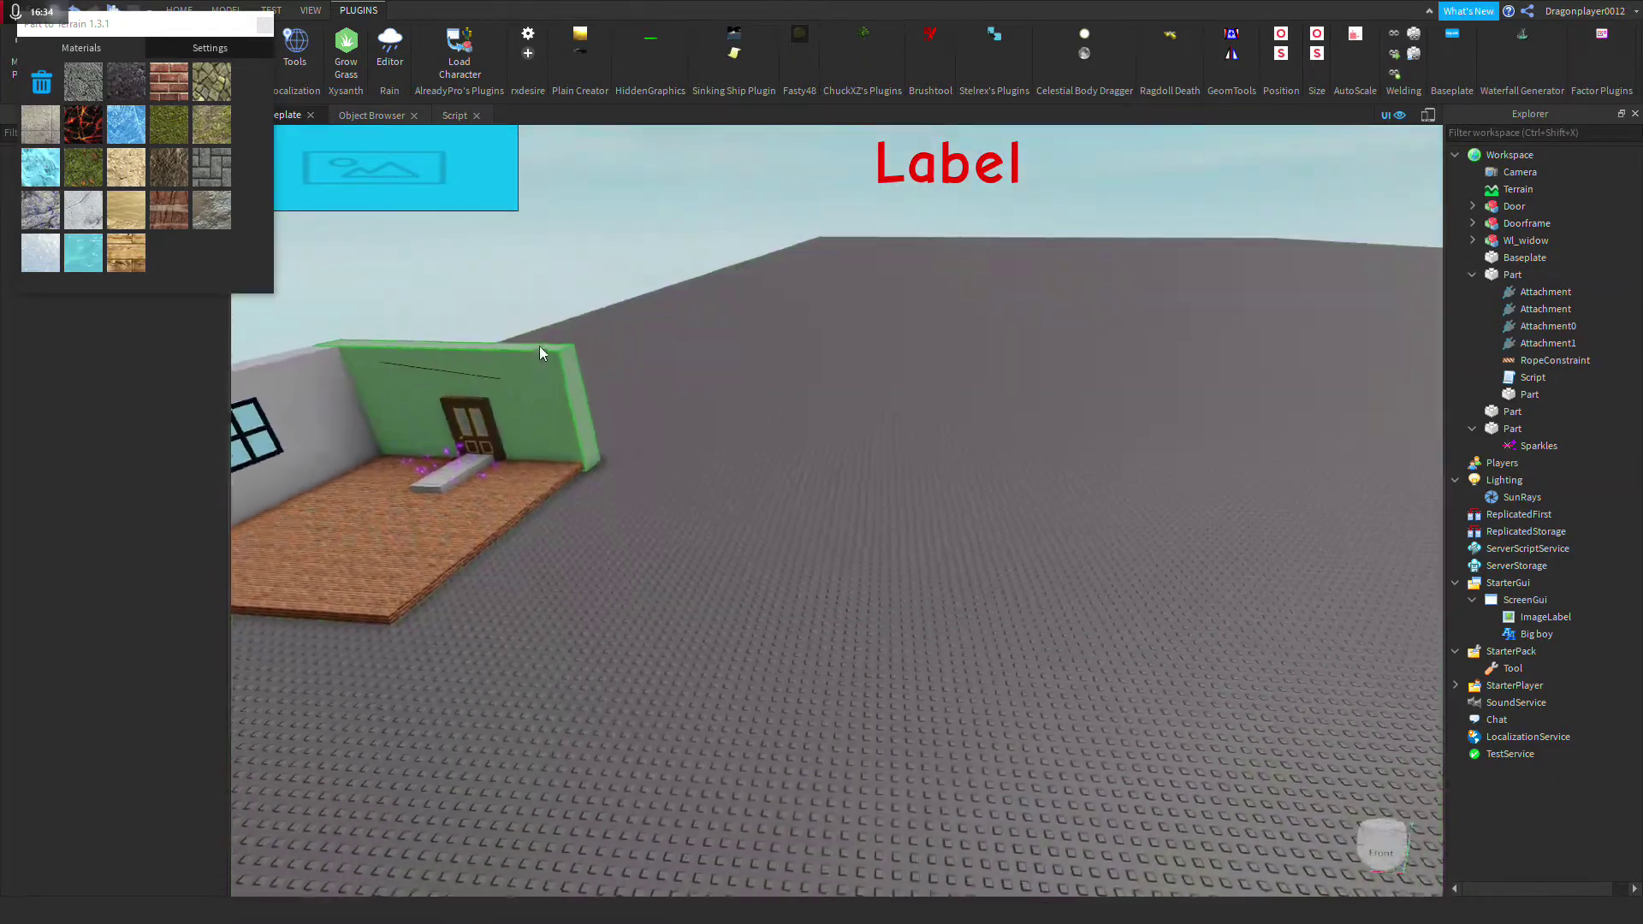
pyautogui.press('s')
pyautogui.press('d')
pyautogui.press('w')
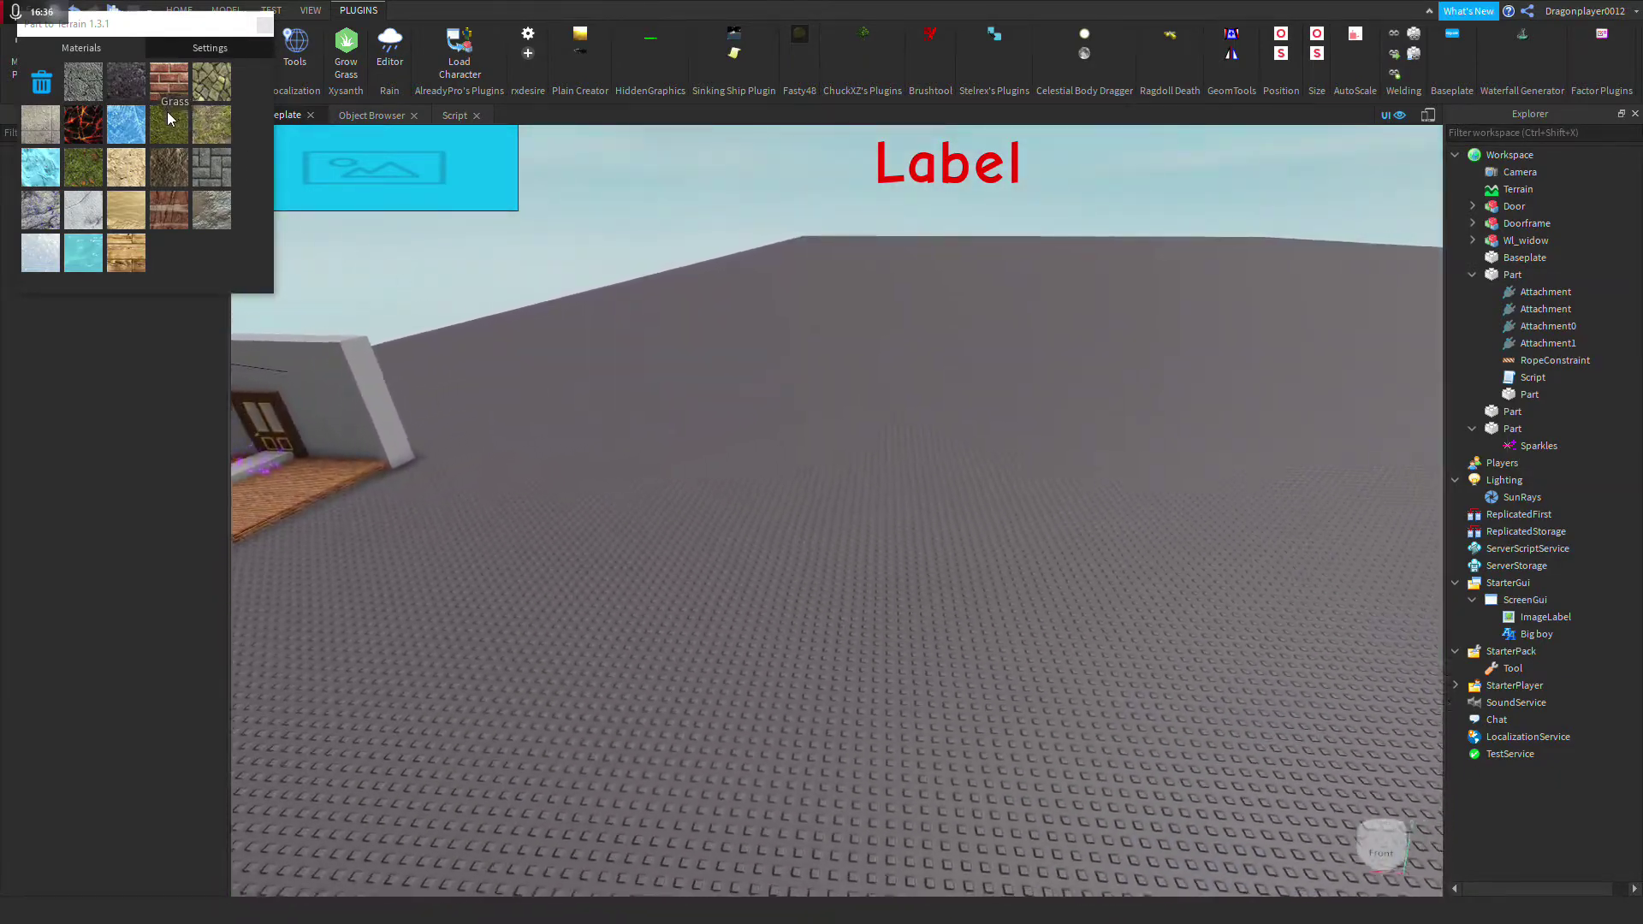
pyautogui.press('a')
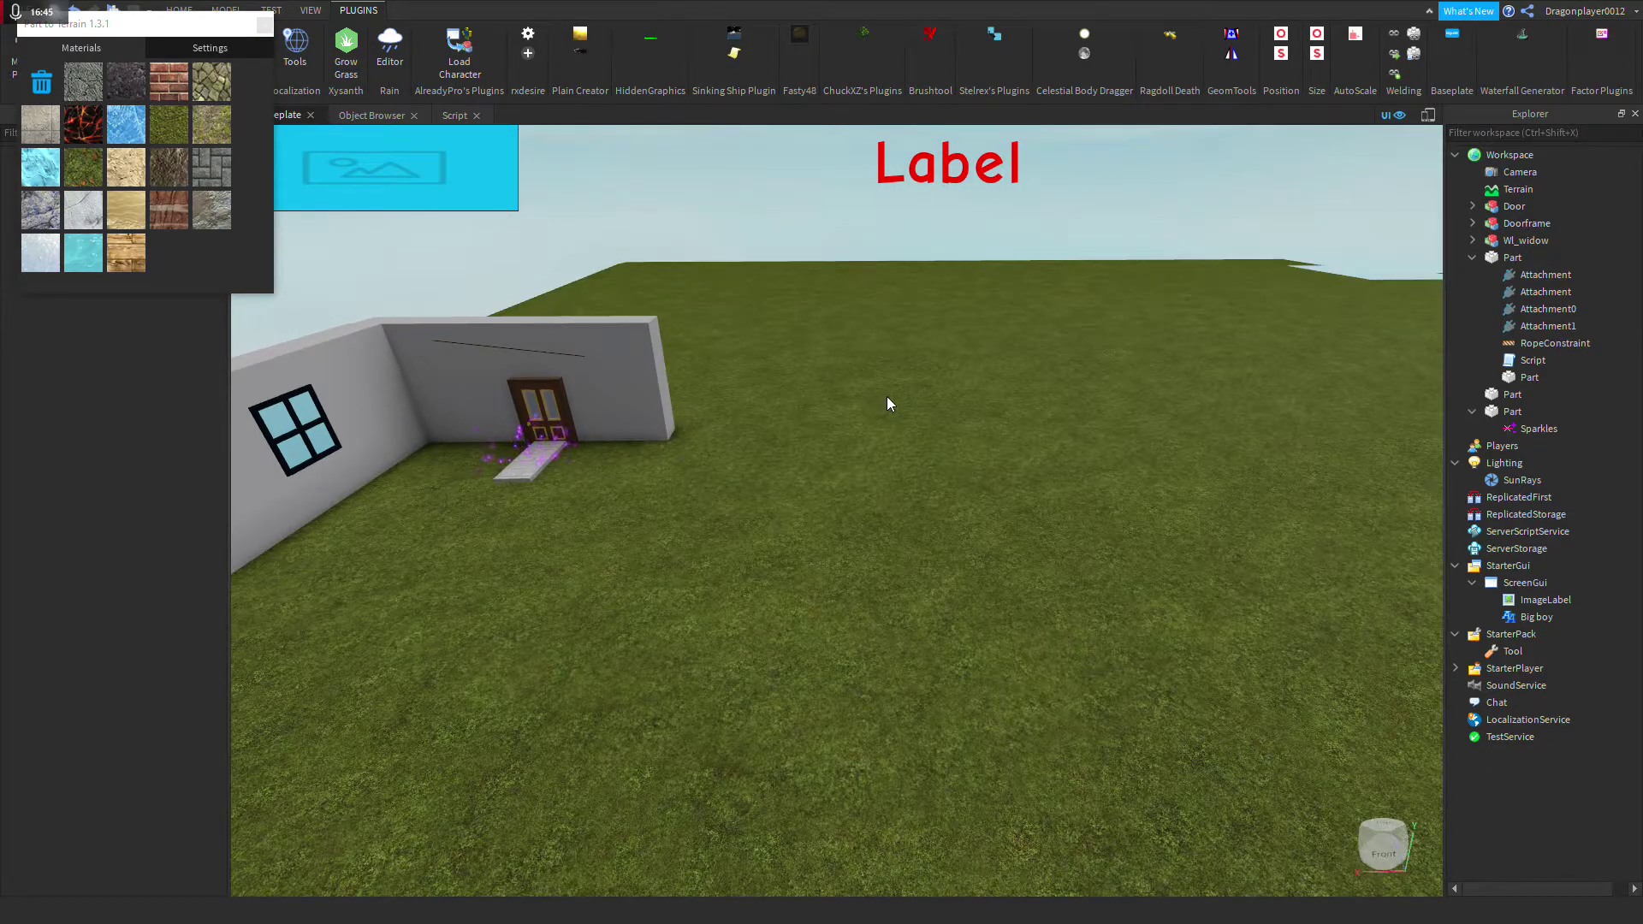
pyautogui.scroll(5, 887, 397)
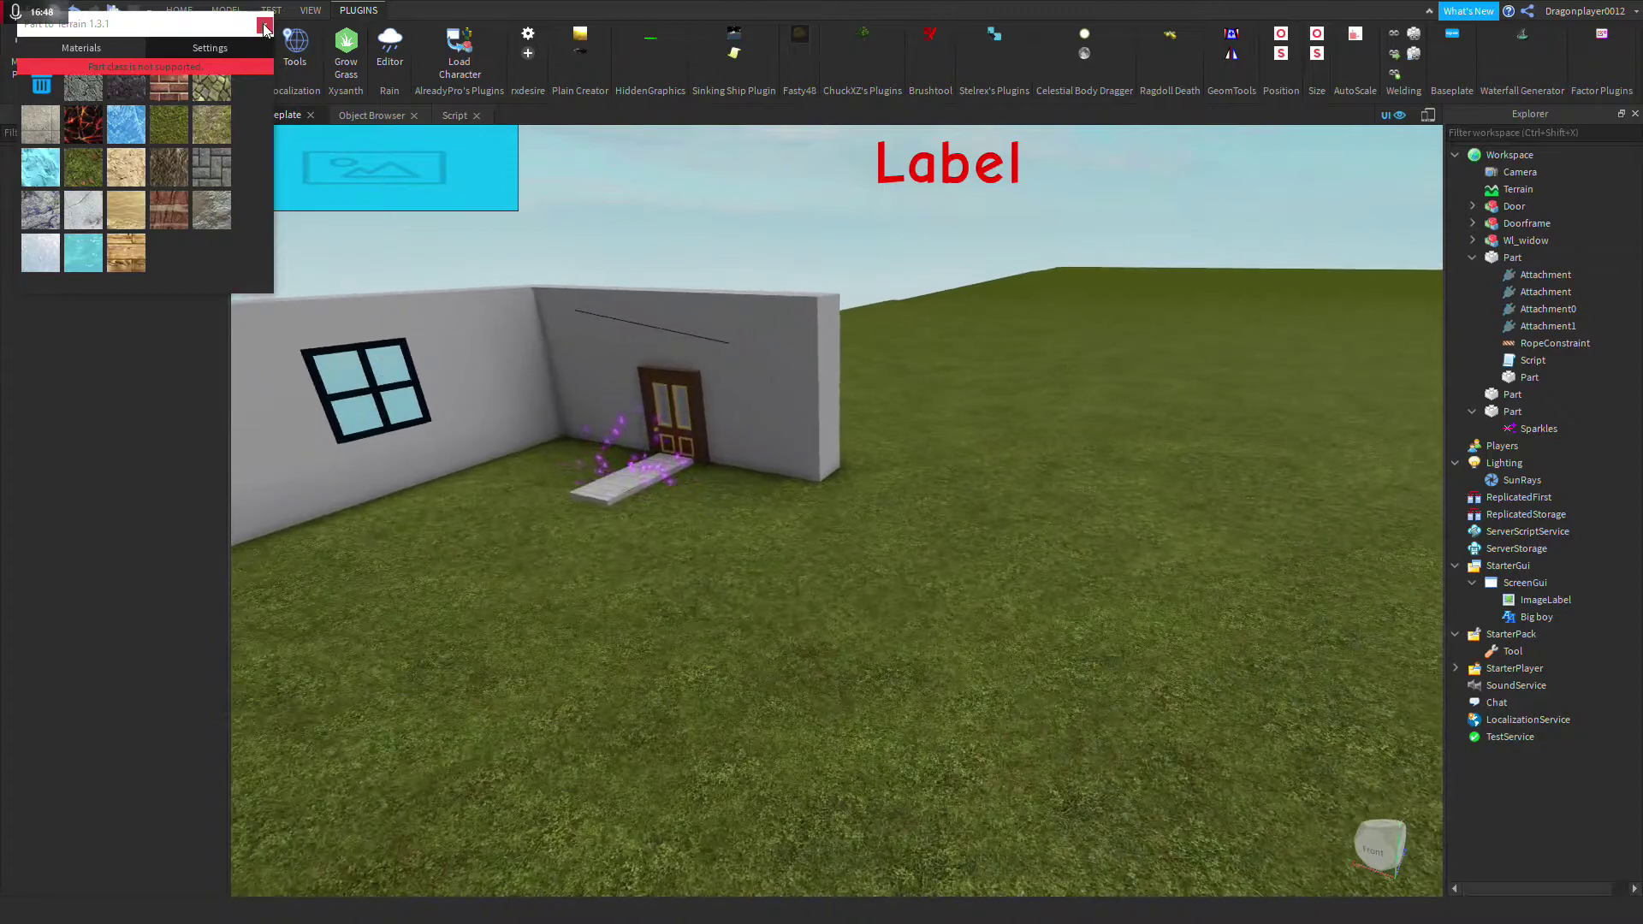
# Step: Close the Part to Terrain window and add a health bar to StarterGui with the HiddenGraphics plugin
pyautogui.click(264, 27)
pyautogui.click(651, 55)
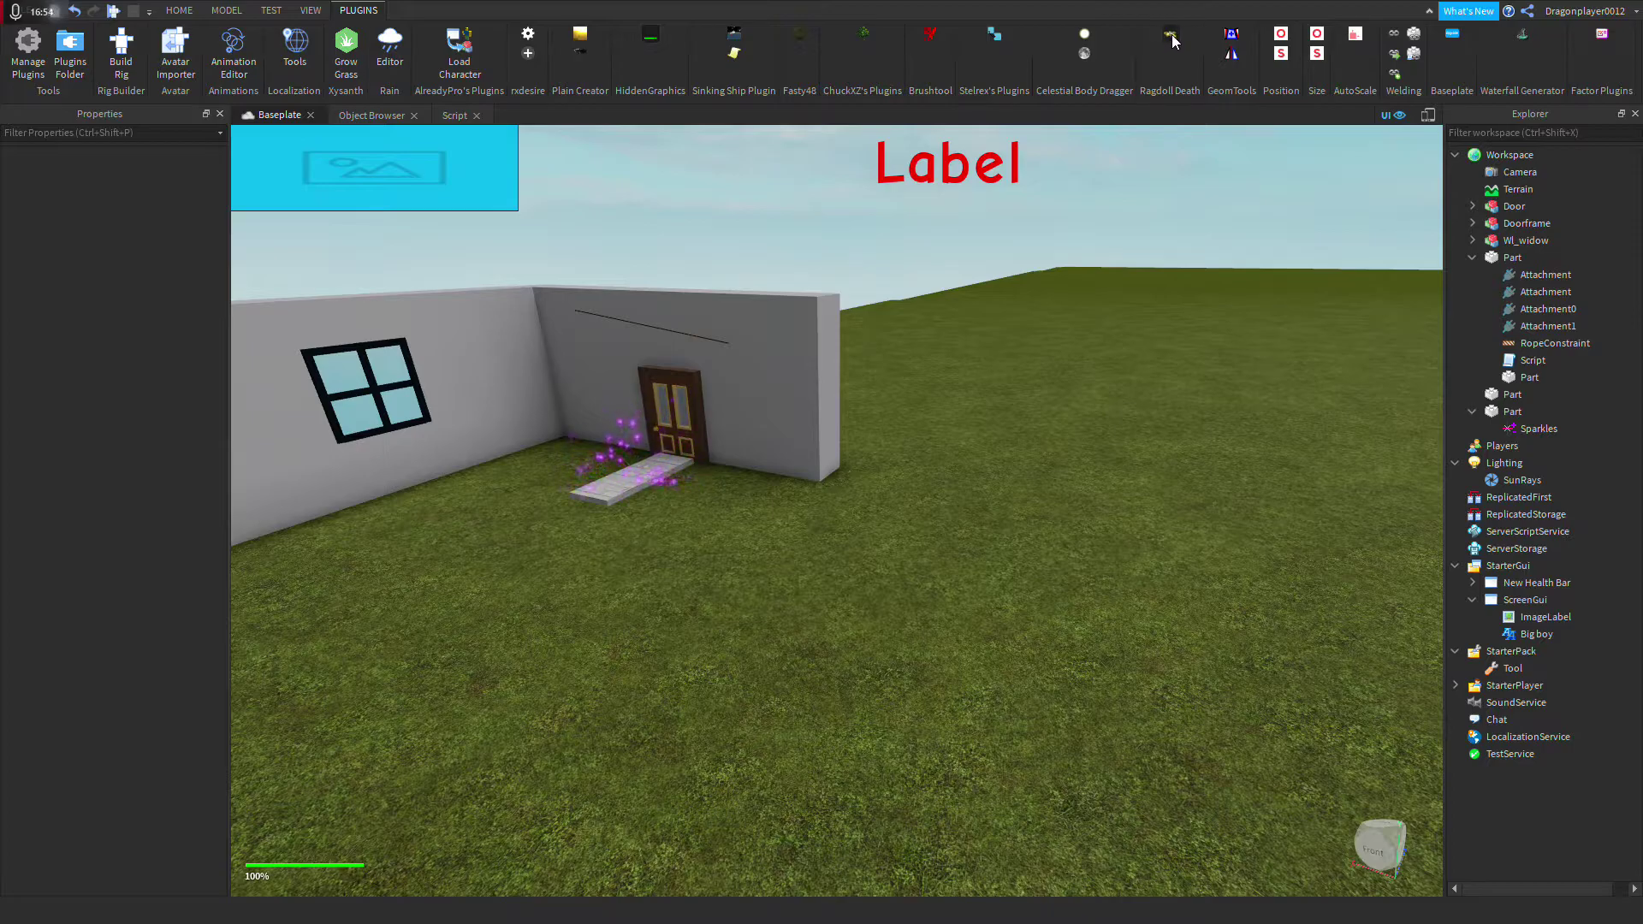
# Step: Move the sun down near the horizon with the Celestial Body Dragger plugin, and switch its second tool on and off
pyautogui.click(1087, 35)
pyautogui.moveTo(1031, 231); pyautogui.dragTo(1030, 231, button='right')
pyautogui.moveTo(1030, 231); pyautogui.dragTo(717, 725)
pyautogui.click(1086, 54)
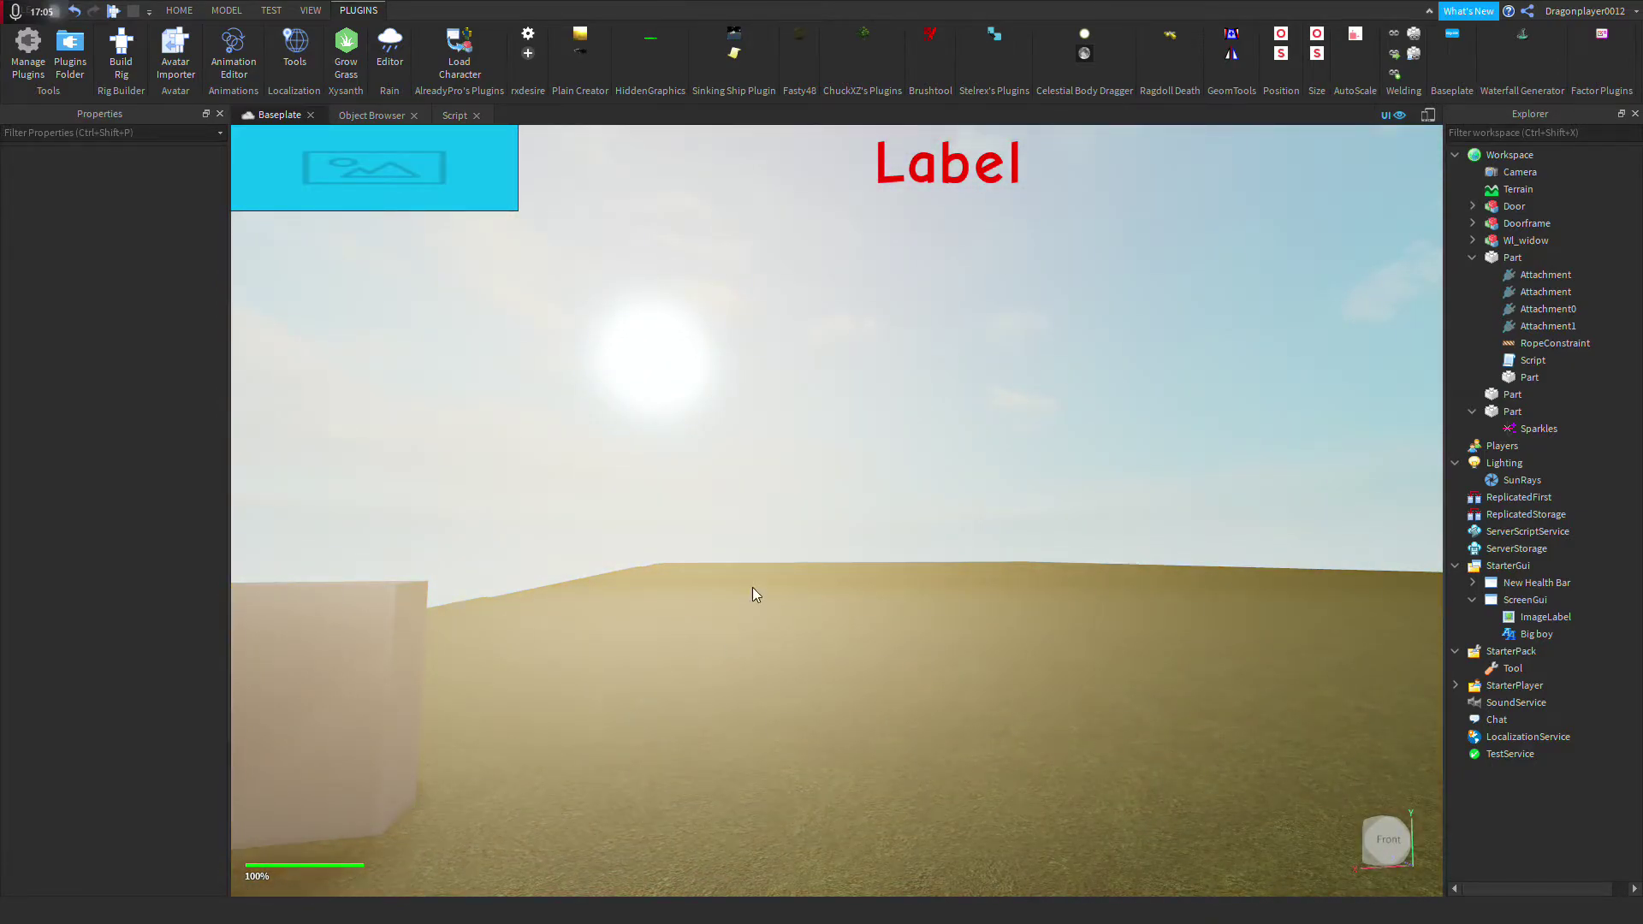
pyautogui.moveTo(721, 558); pyautogui.dragTo(909, 479, button='right')
pyautogui.press('s')
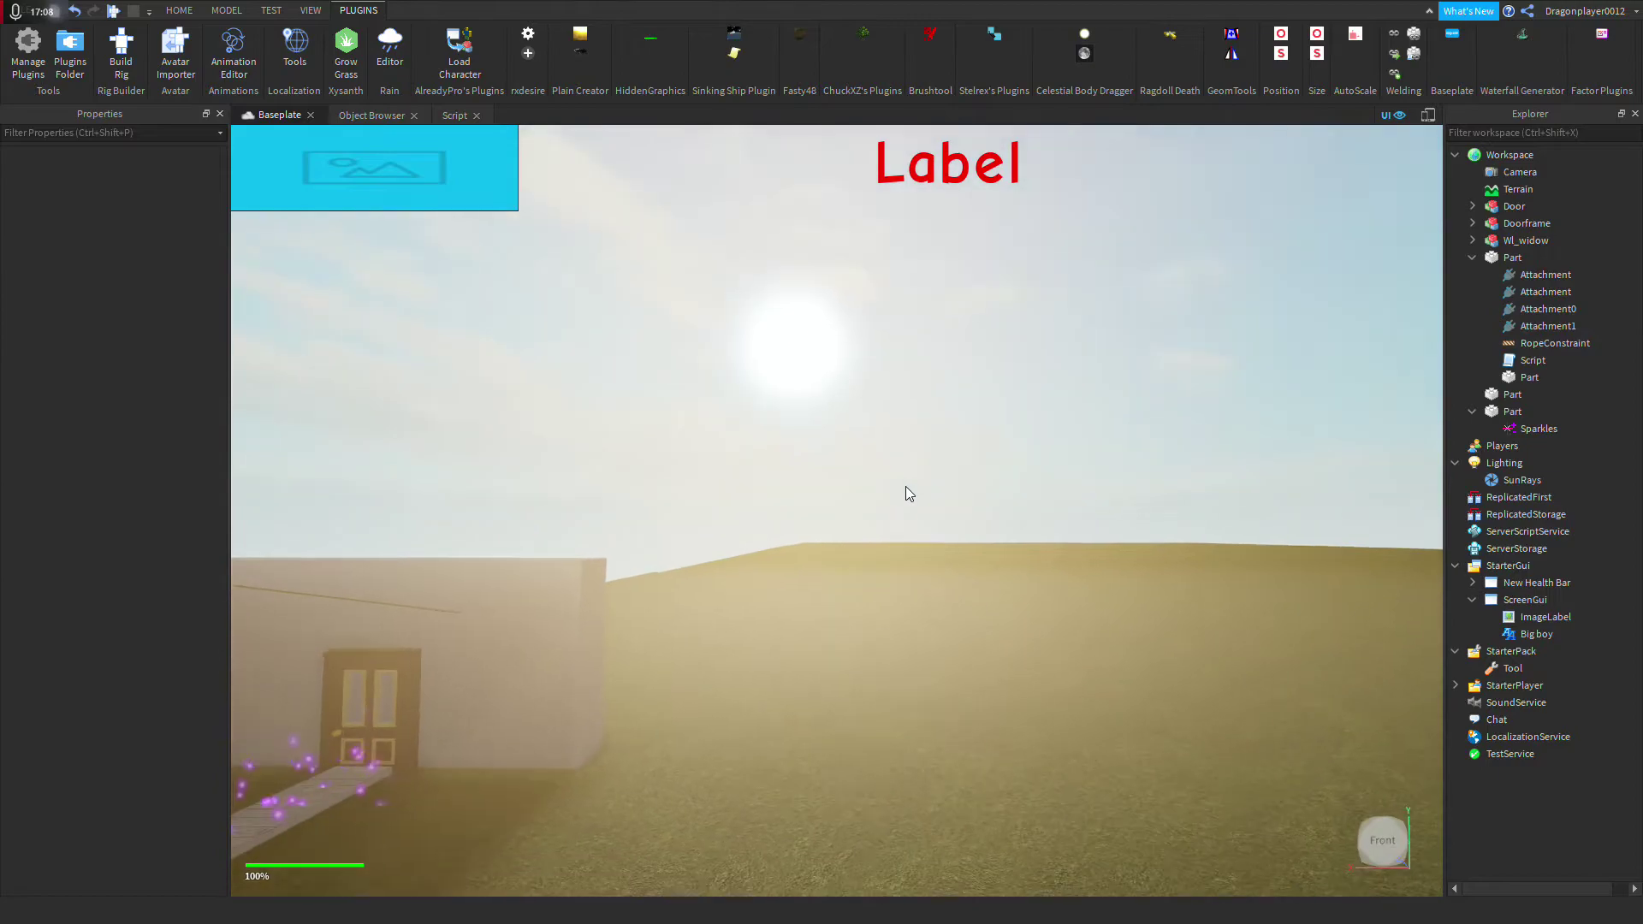
pyautogui.click(1085, 53)
# Step: Examine the room corner and the grass terrain under the lowered sun from several distances
pyautogui.moveTo(1106, 355); pyautogui.dragTo(1308, 326, button='right')
pyautogui.press('s')
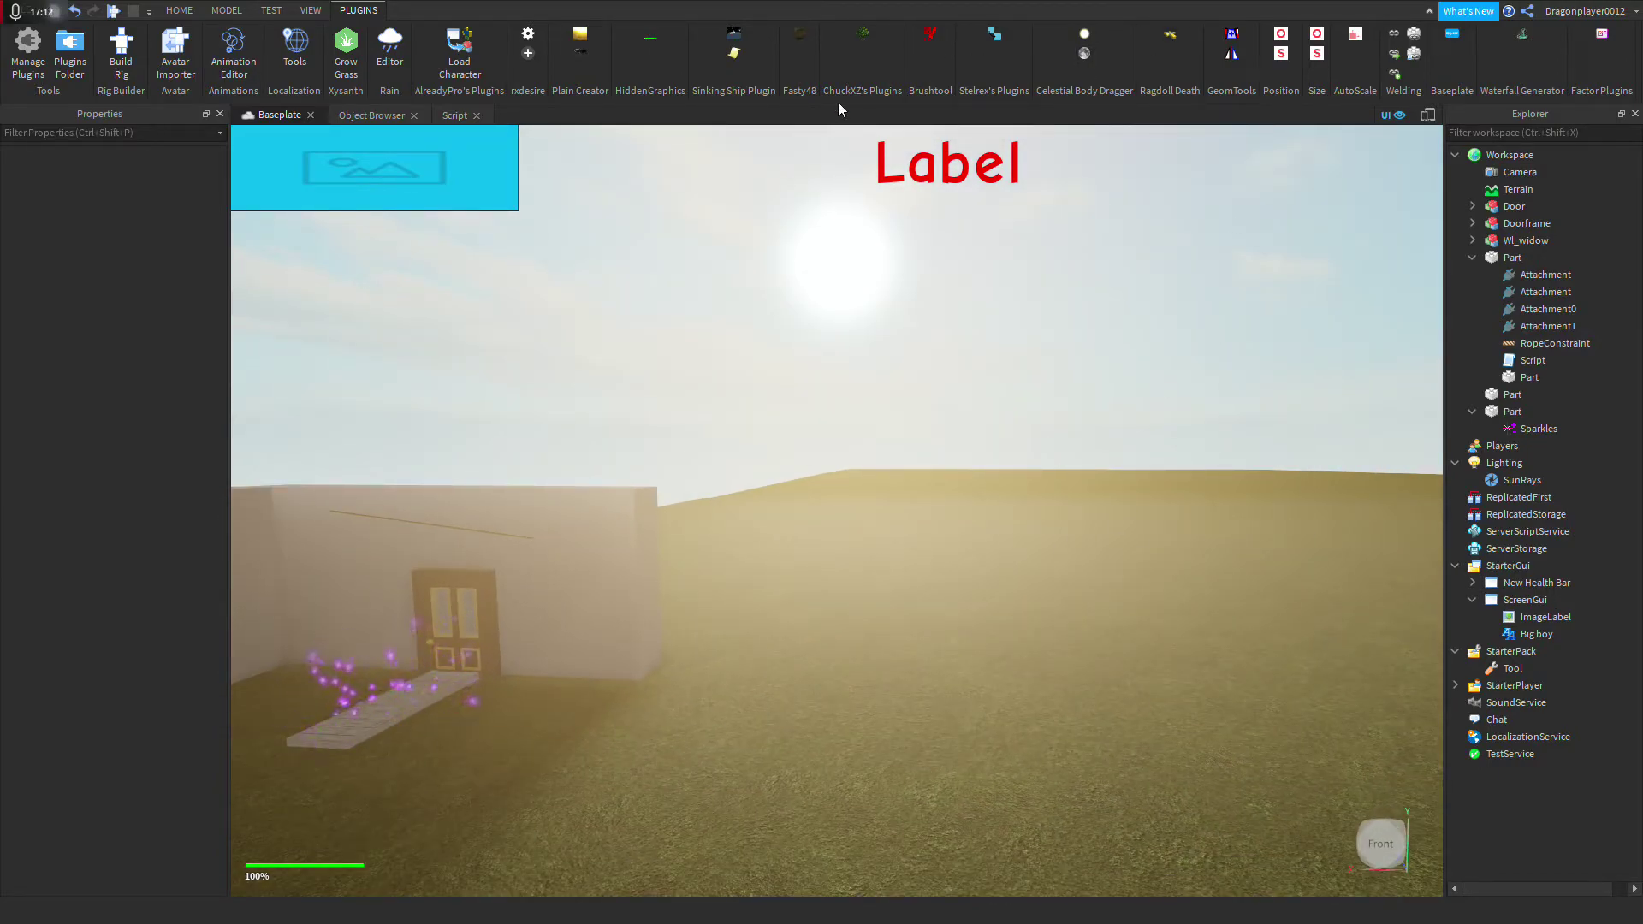
pyautogui.moveTo(870, 188); pyautogui.dragTo(859, 202, button='right')
pyautogui.scroll(-5, 778, 306)
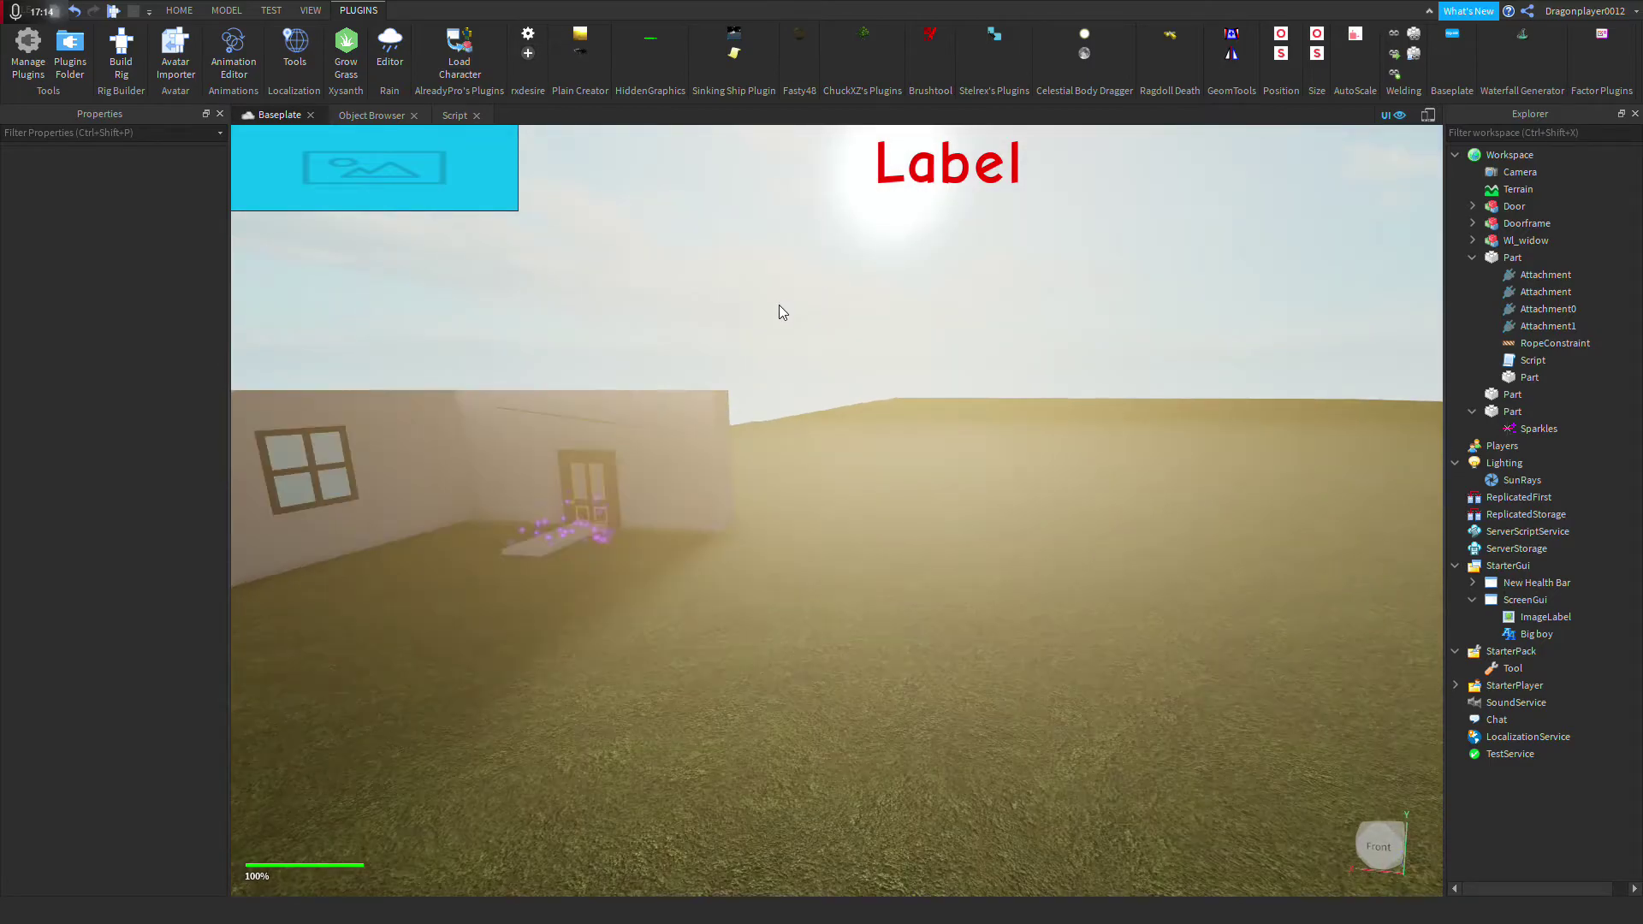
pyautogui.scroll(3, 779, 307)
pyautogui.scroll(-4, 793, 337)
pyautogui.moveTo(791, 327); pyautogui.dragTo(793, 342, button='right')
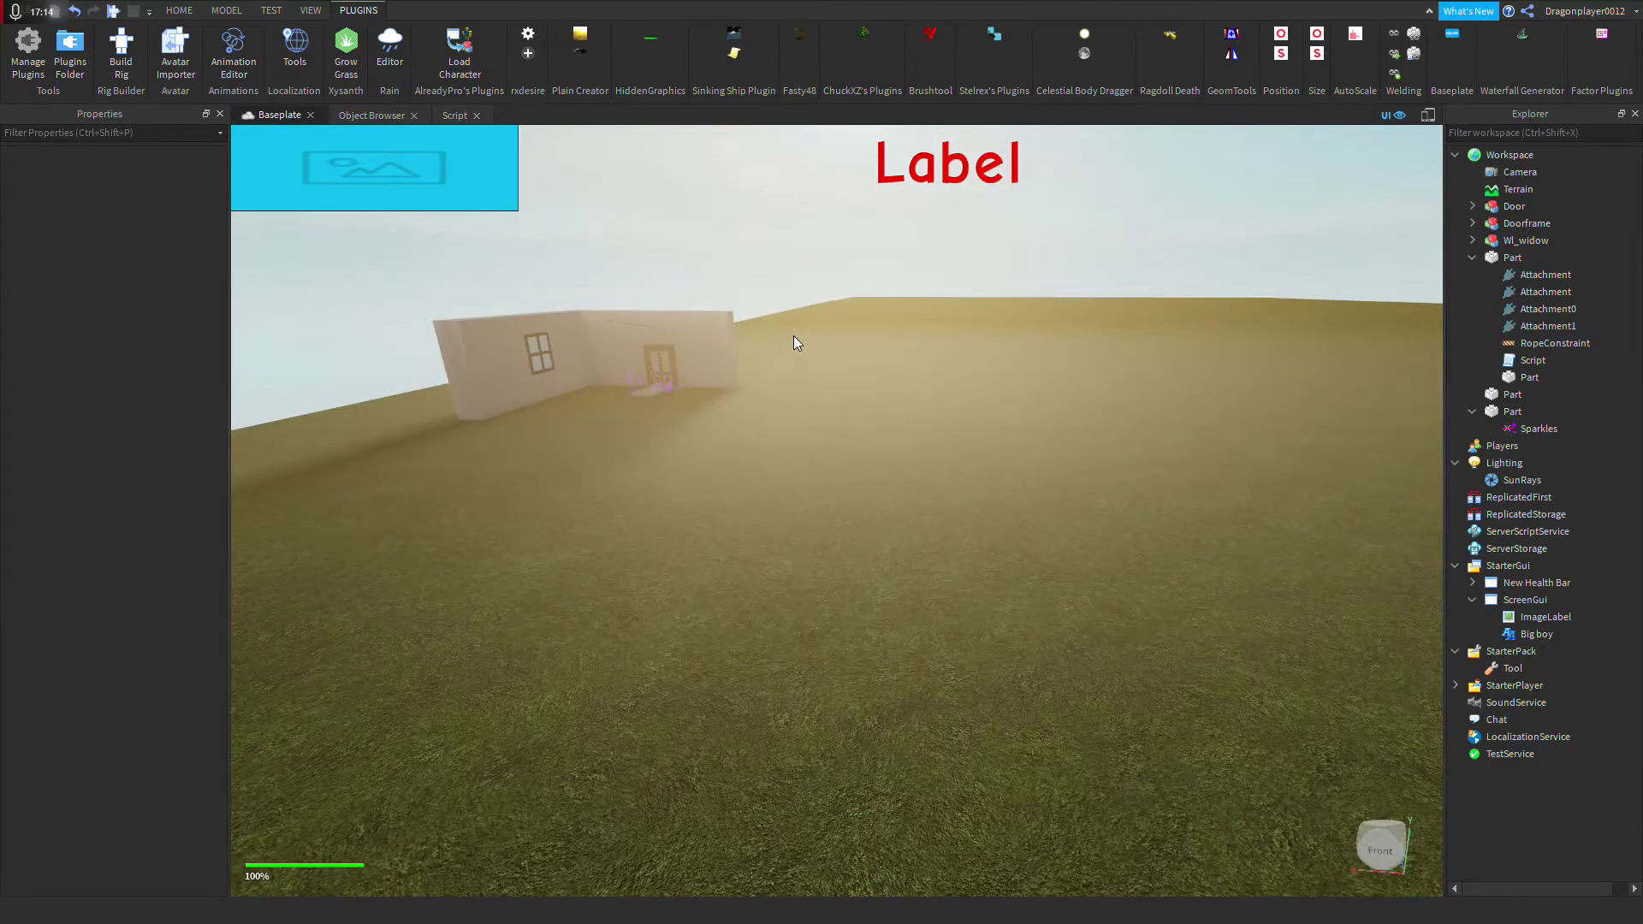
pyautogui.scroll(4, 794, 336)
pyautogui.scroll(-5, 794, 335)
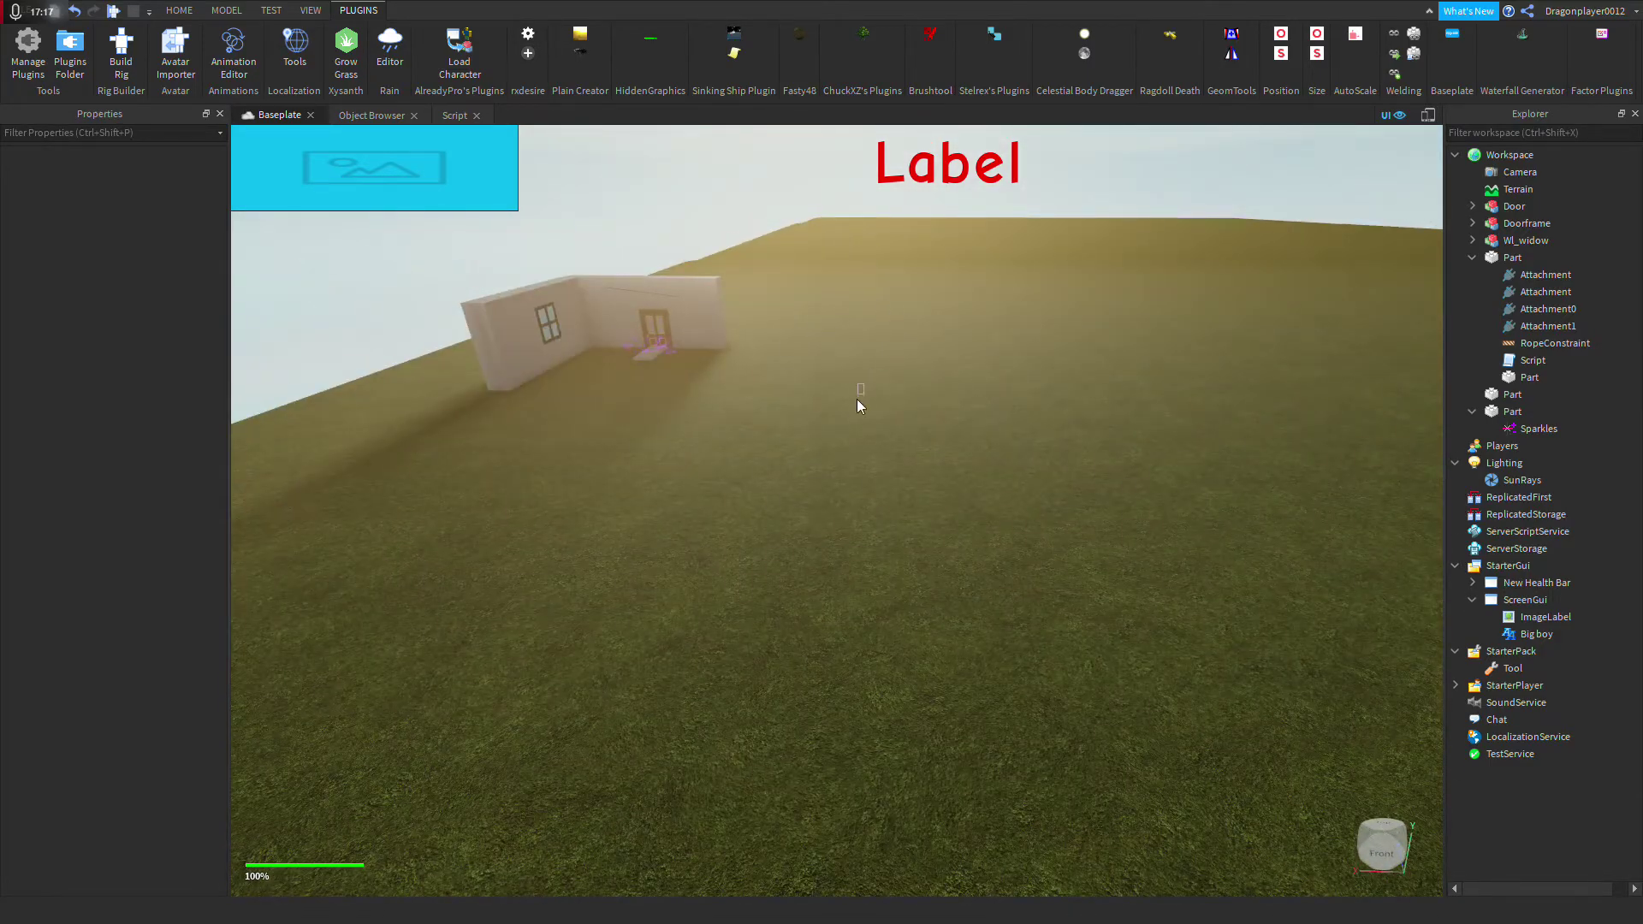
pyautogui.moveTo(859, 399); pyautogui.dragTo(833, 566)
pyautogui.moveTo(929, 684); pyautogui.dragTo(1009, 433)
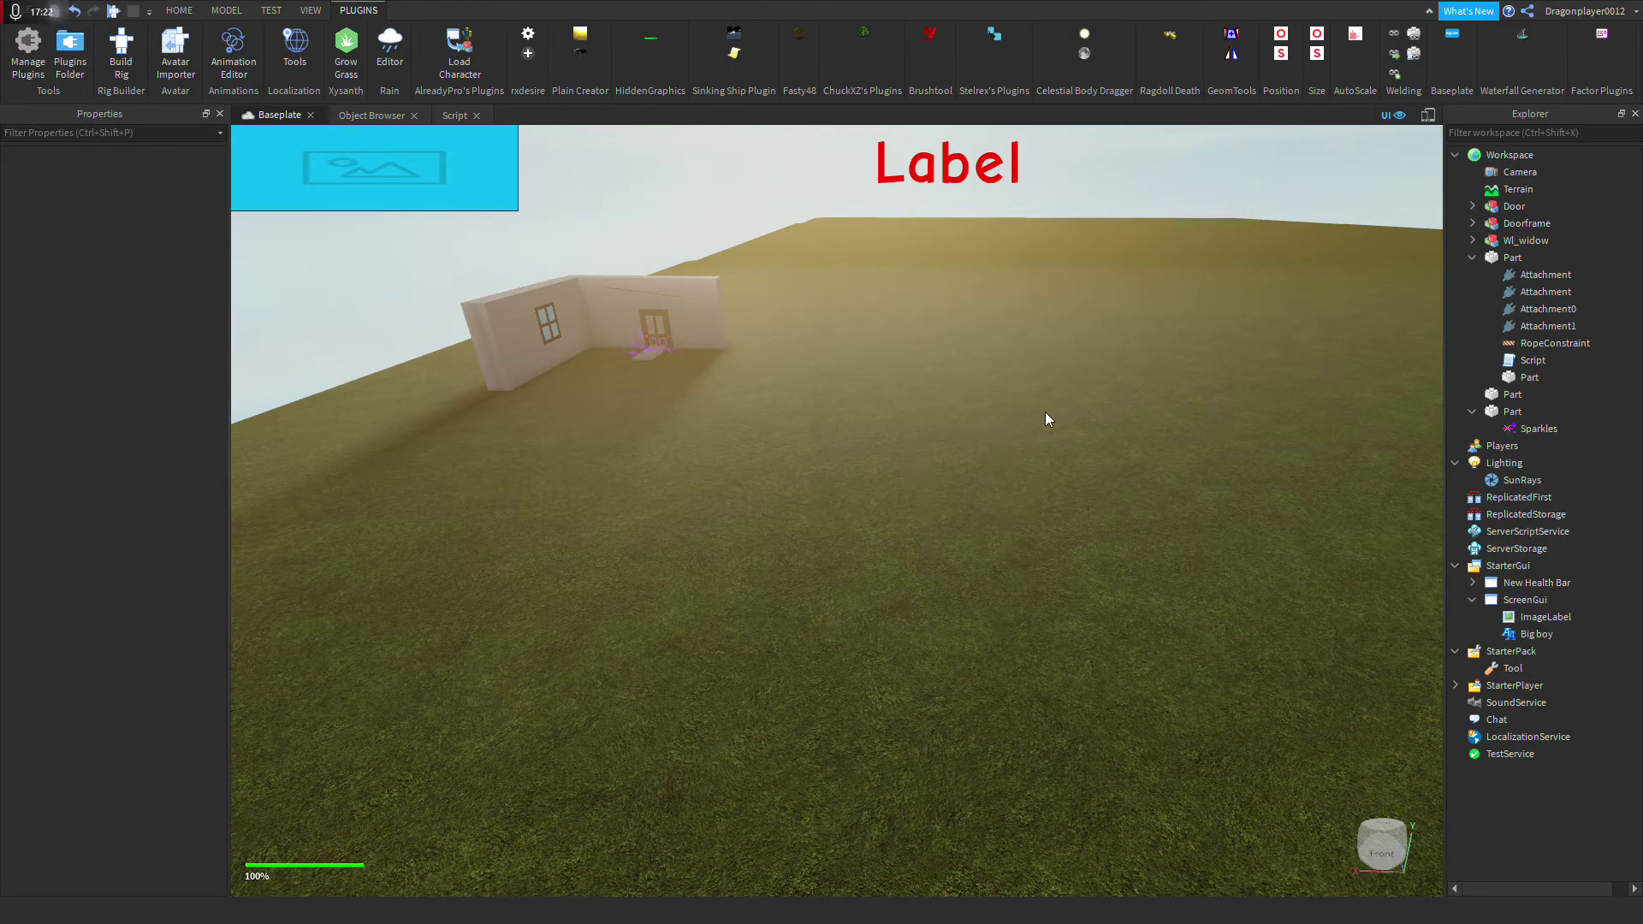